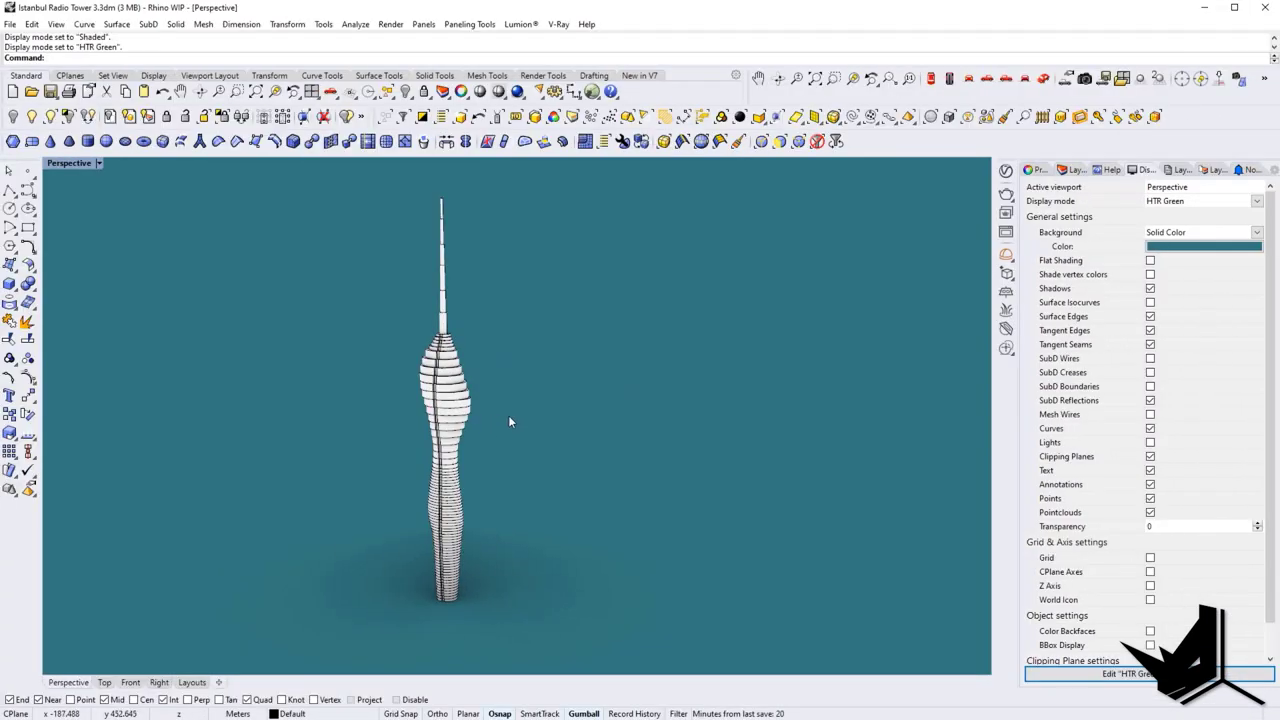
# Step: Examine the finished tower model and the reference photos of the Istanbul TV and Radio Tower, including its facade details
pyautogui.moveTo(508, 415); pyautogui.dragTo(556, 429, button='right')
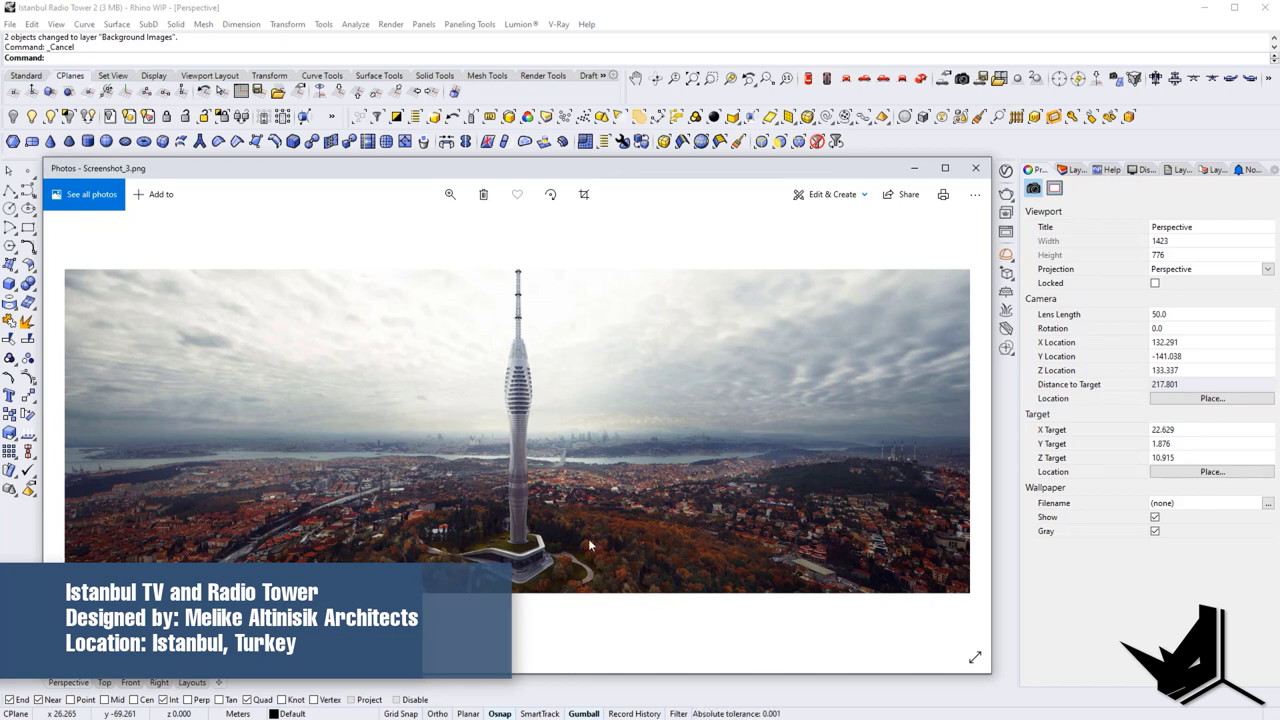
pyautogui.press('Right')
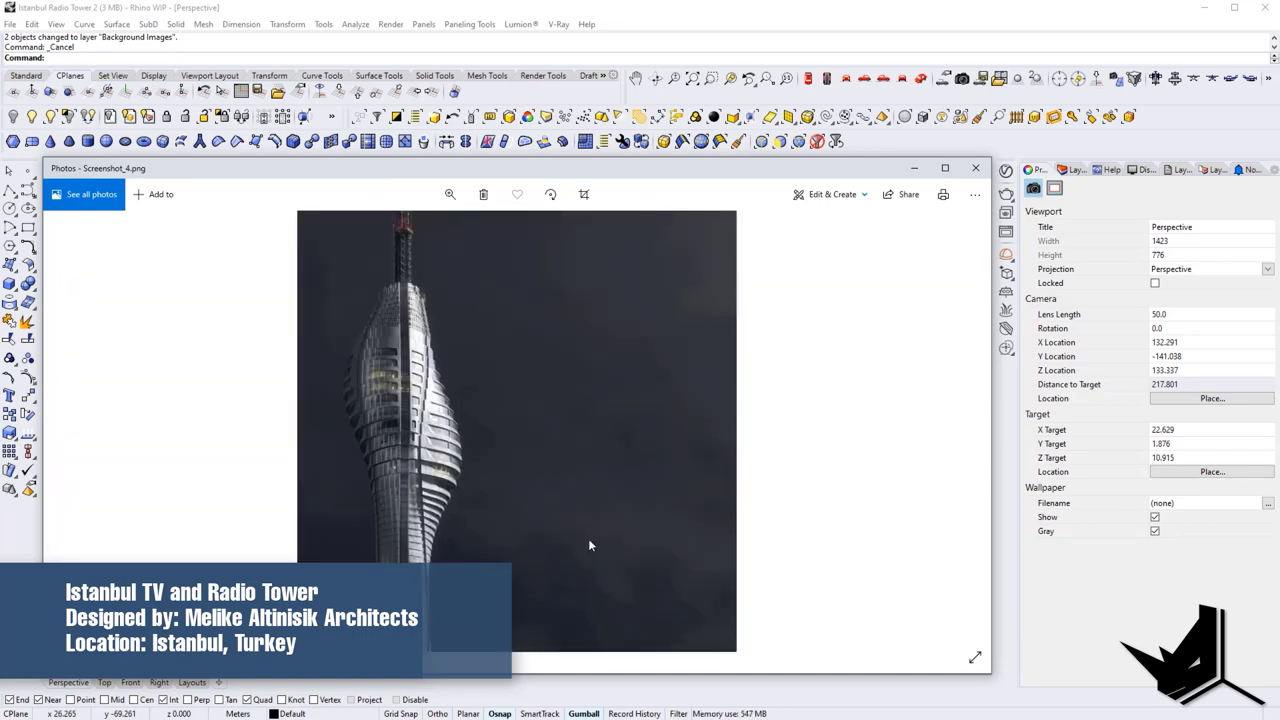
pyautogui.press('Right')
pyautogui.press('Right')
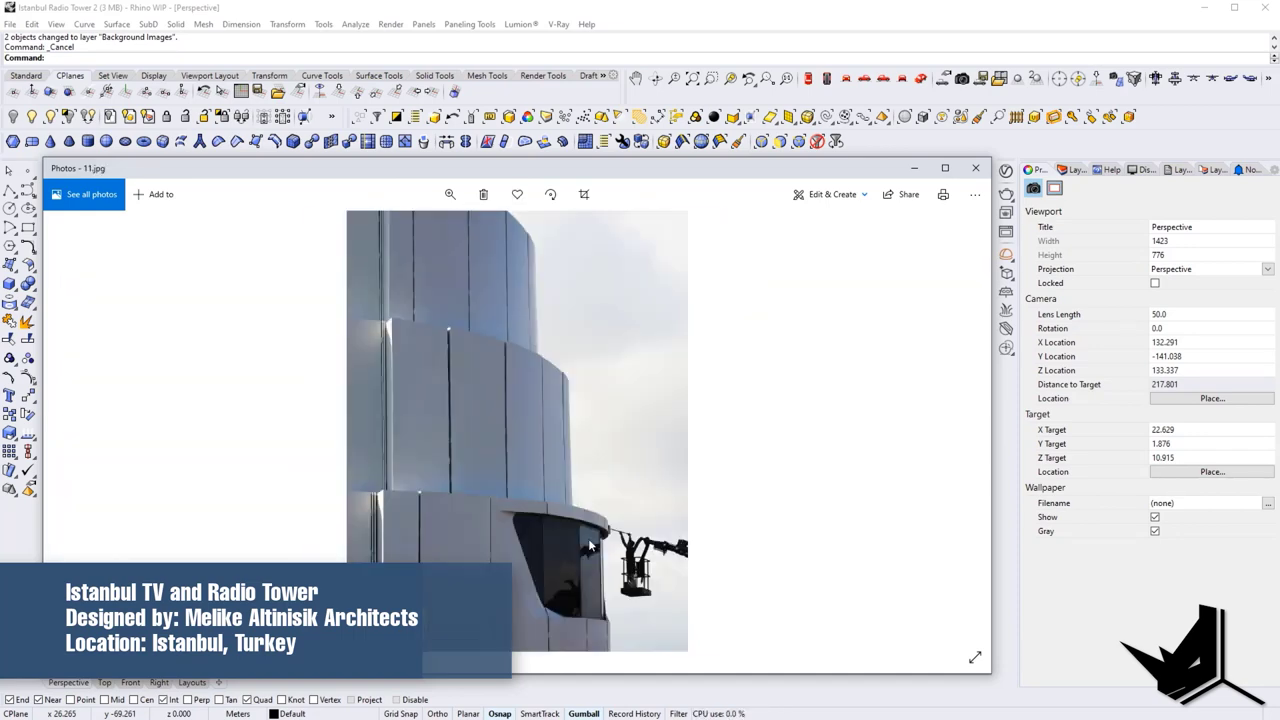
pyautogui.press('Right')
pyautogui.press('Right')
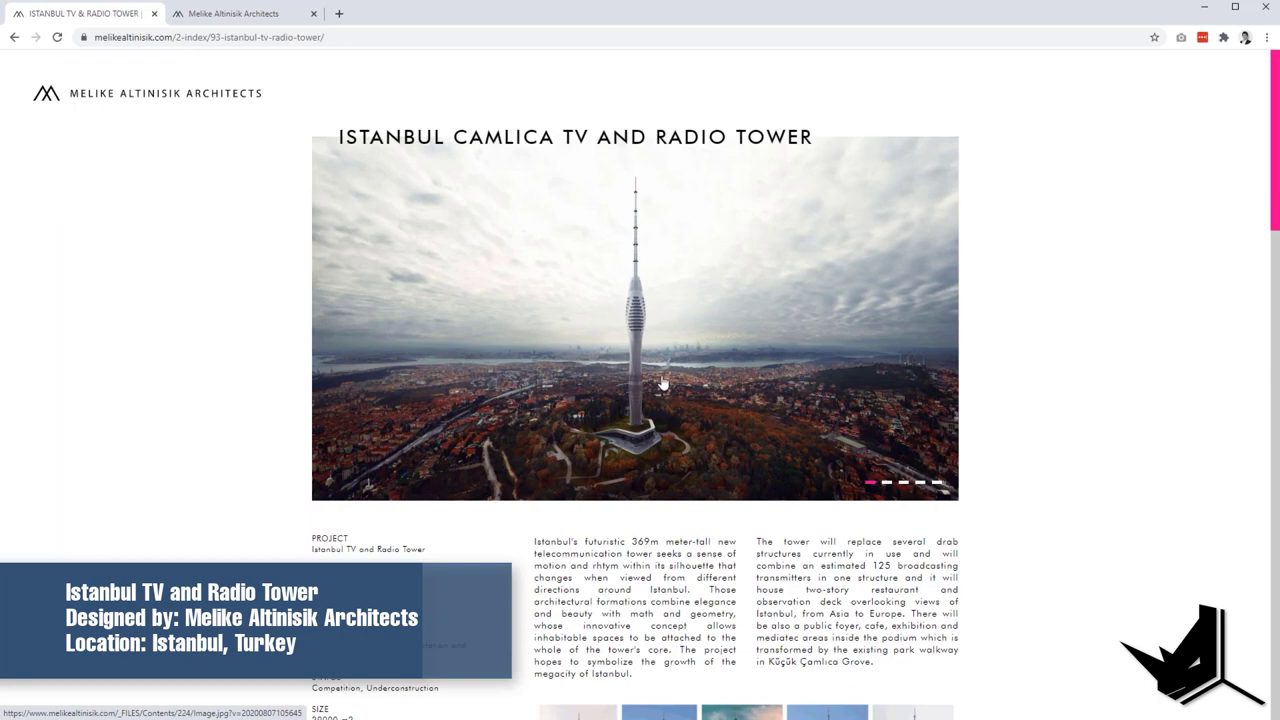
# Step: Look over the top of the Istanbul Camlica TV and Radio Tower web page and view the images in its gallery
pyautogui.scroll(-1, 662, 383)
pyautogui.scroll(-1, 766, 417)
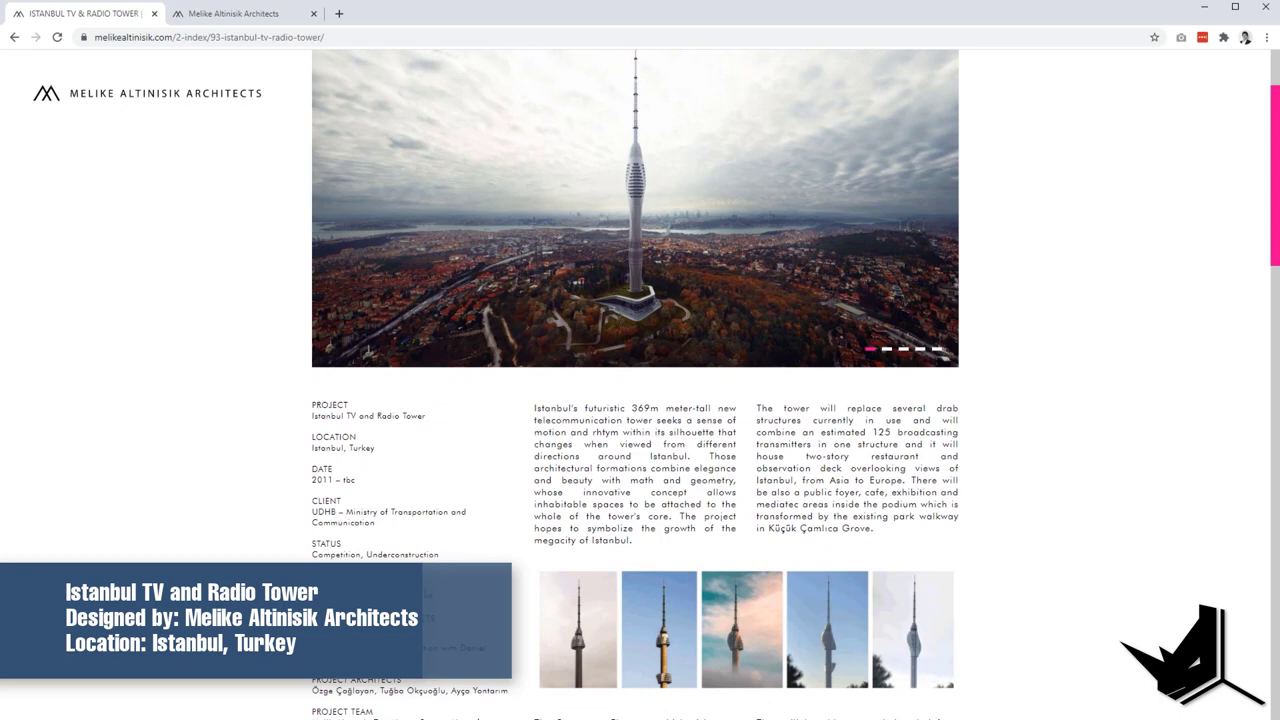
pyautogui.scroll(2, 800, 448)
pyautogui.click(886, 487)
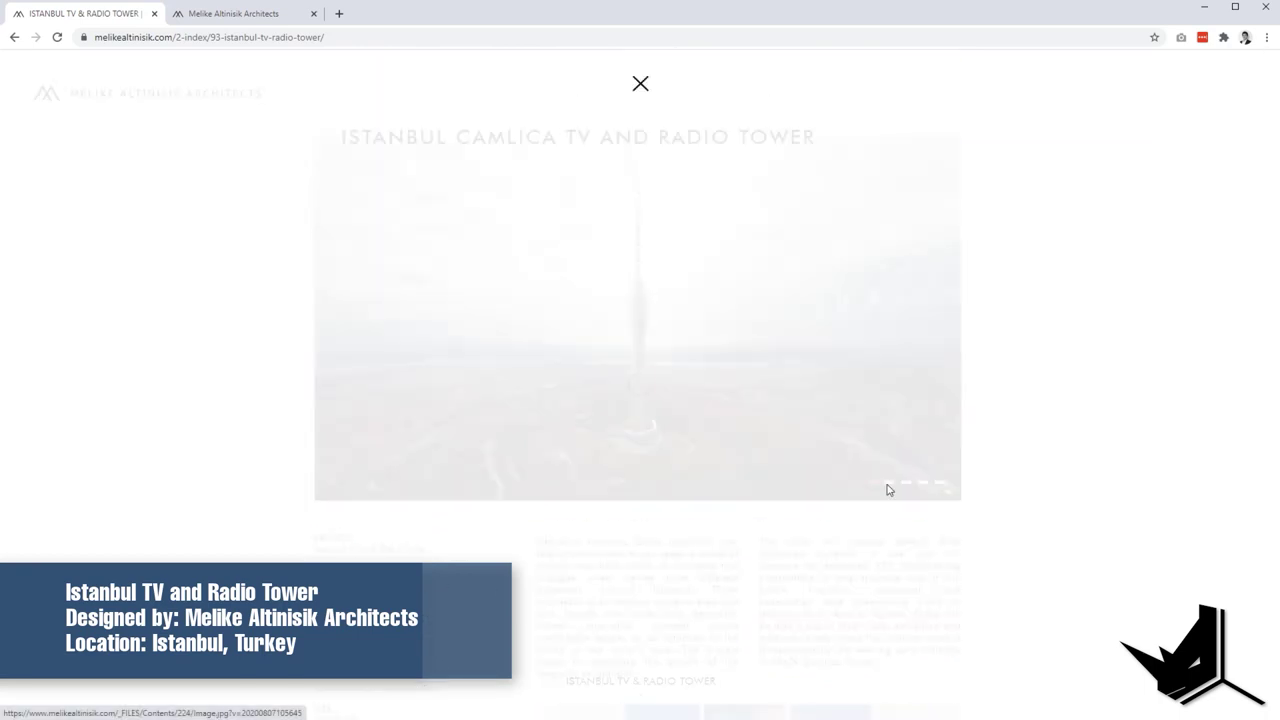
pyautogui.click(1246, 396)
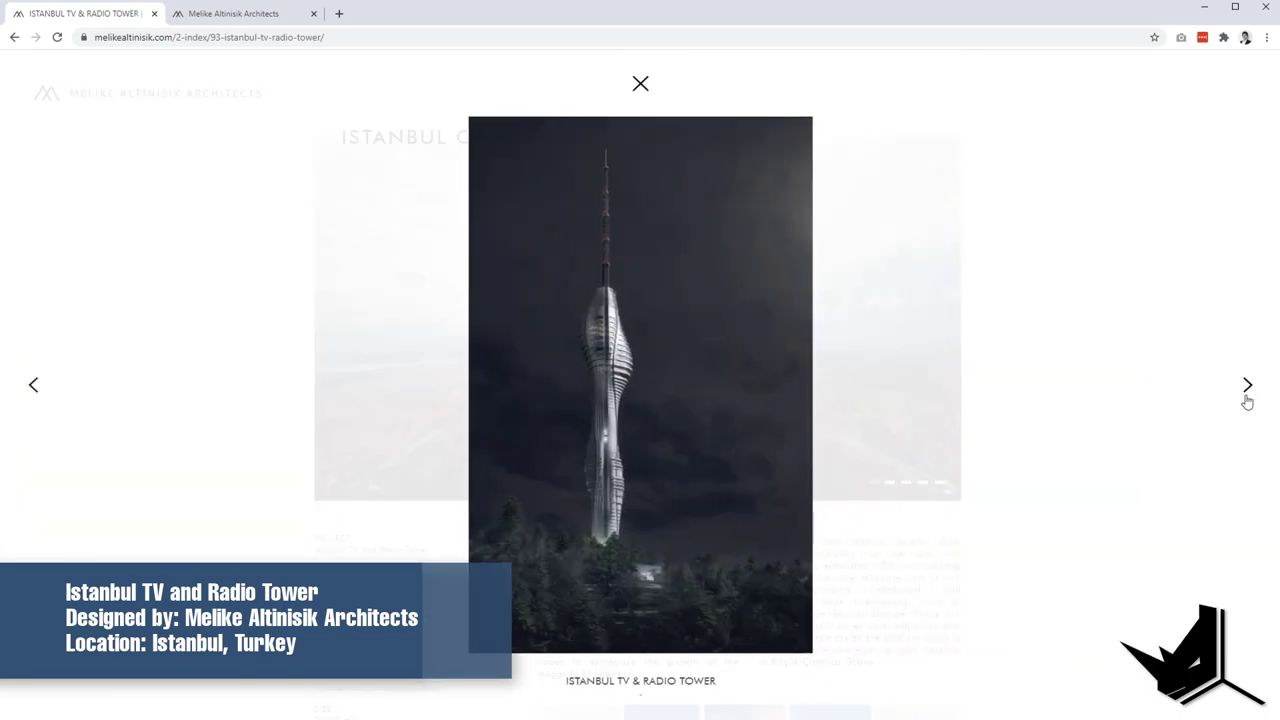
pyautogui.click(1247, 396)
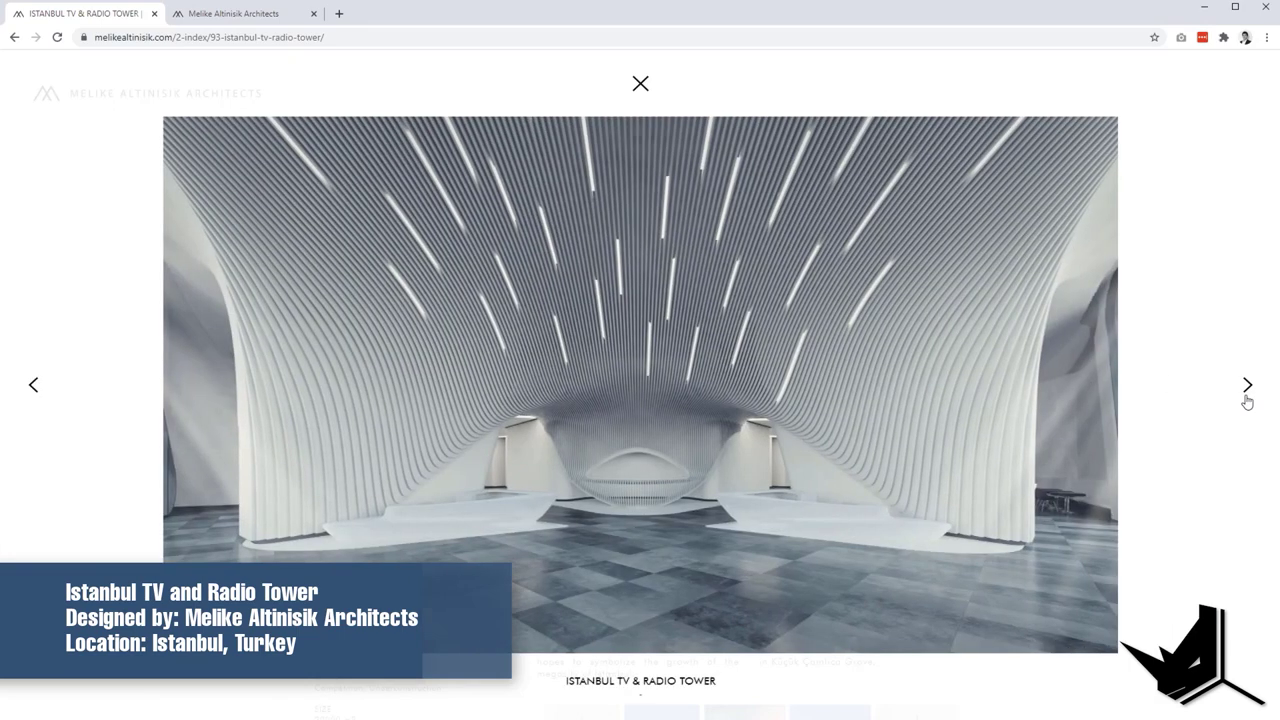
pyautogui.click(1247, 396)
pyautogui.click(640, 83)
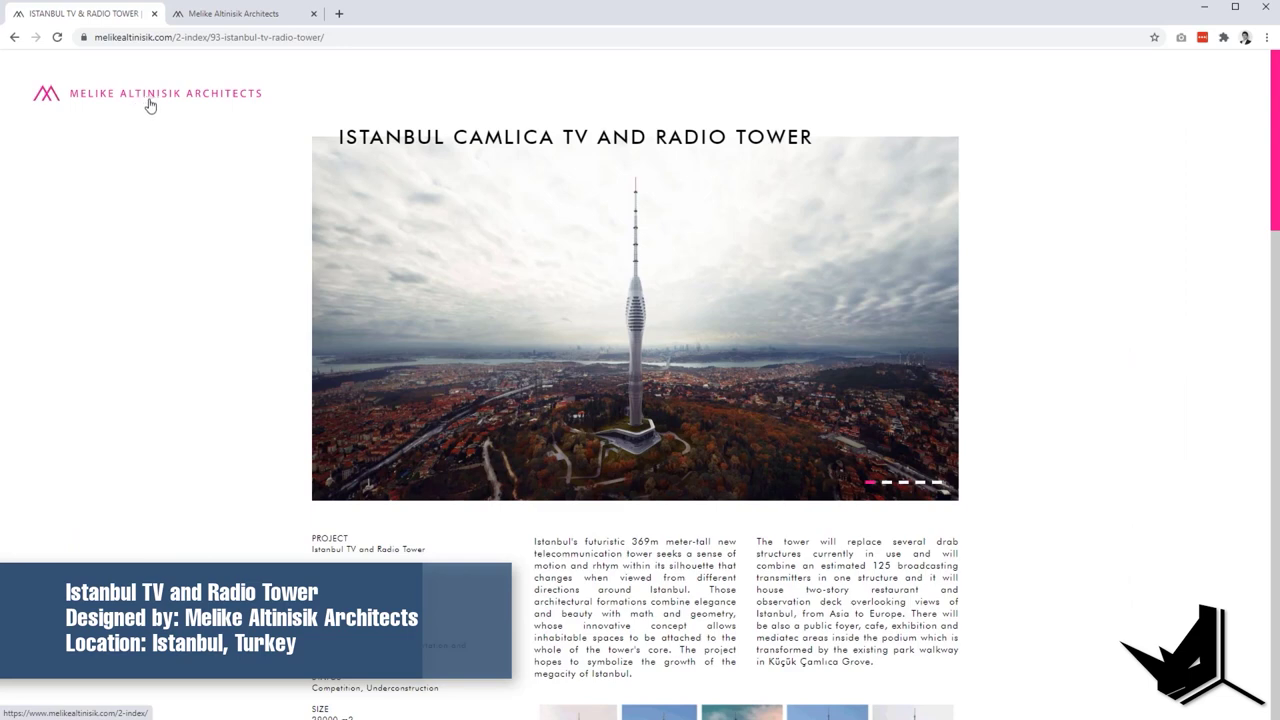
# Step: Read through the tower's project page down to the drawings, video and photo thumbnails at its end
pyautogui.scroll(-4, 862, 366)
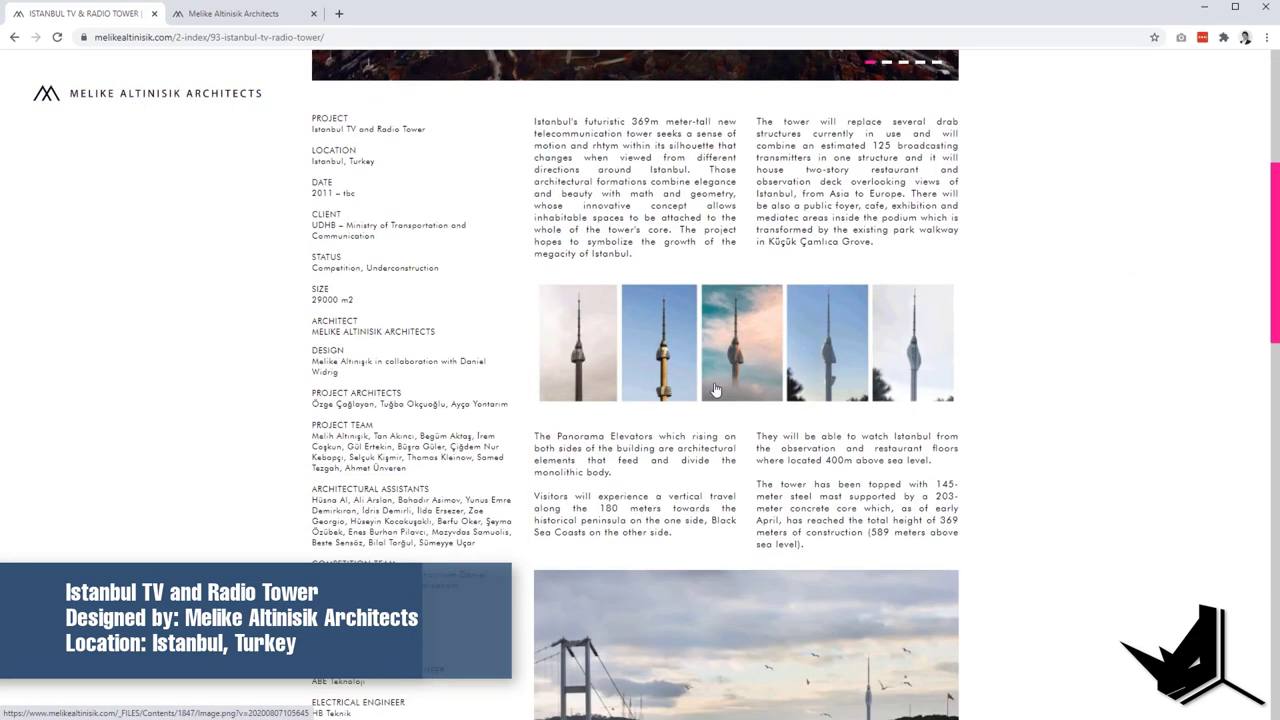
pyautogui.scroll(-5, 836, 401)
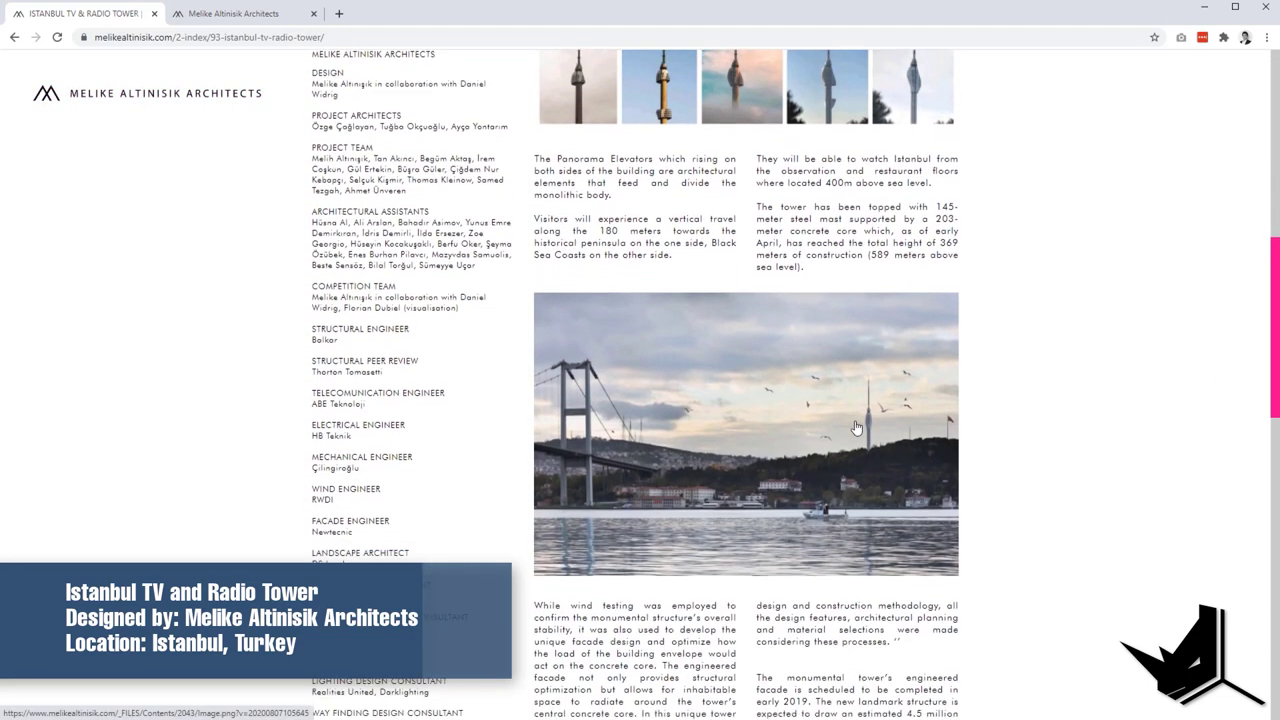
pyautogui.scroll(-5, 770, 327)
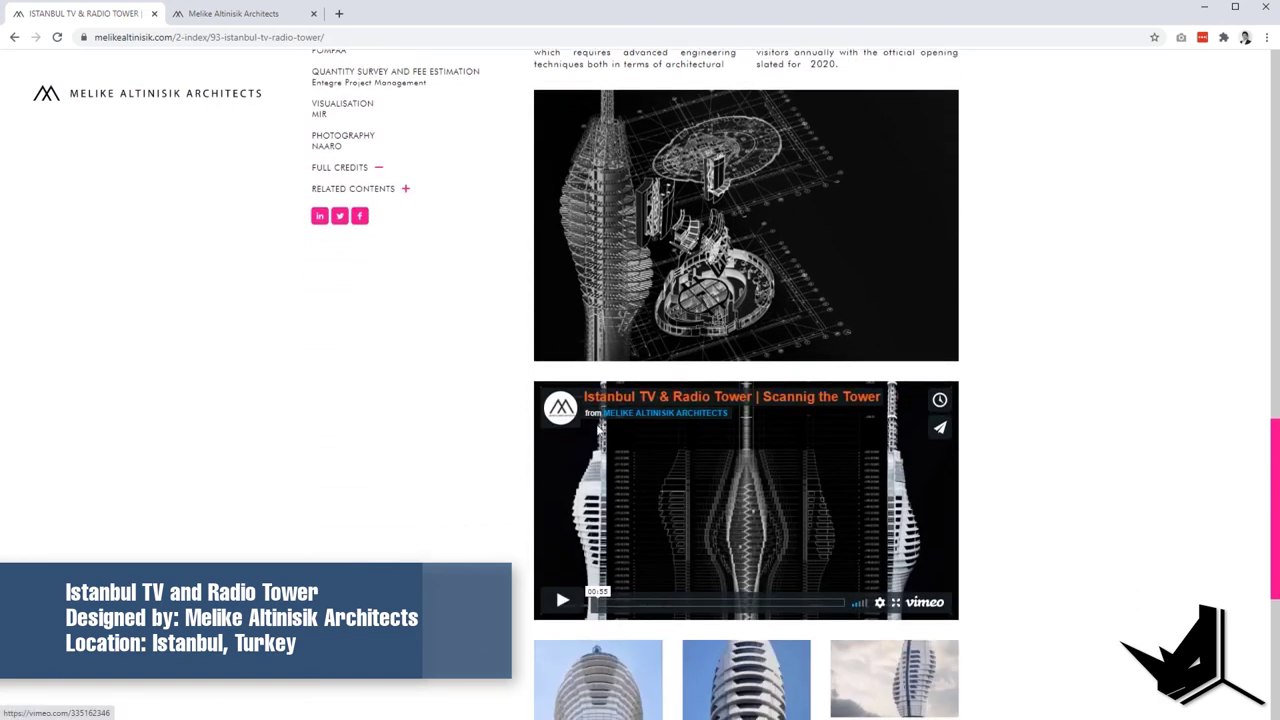
pyautogui.scroll(-3, 806, 423)
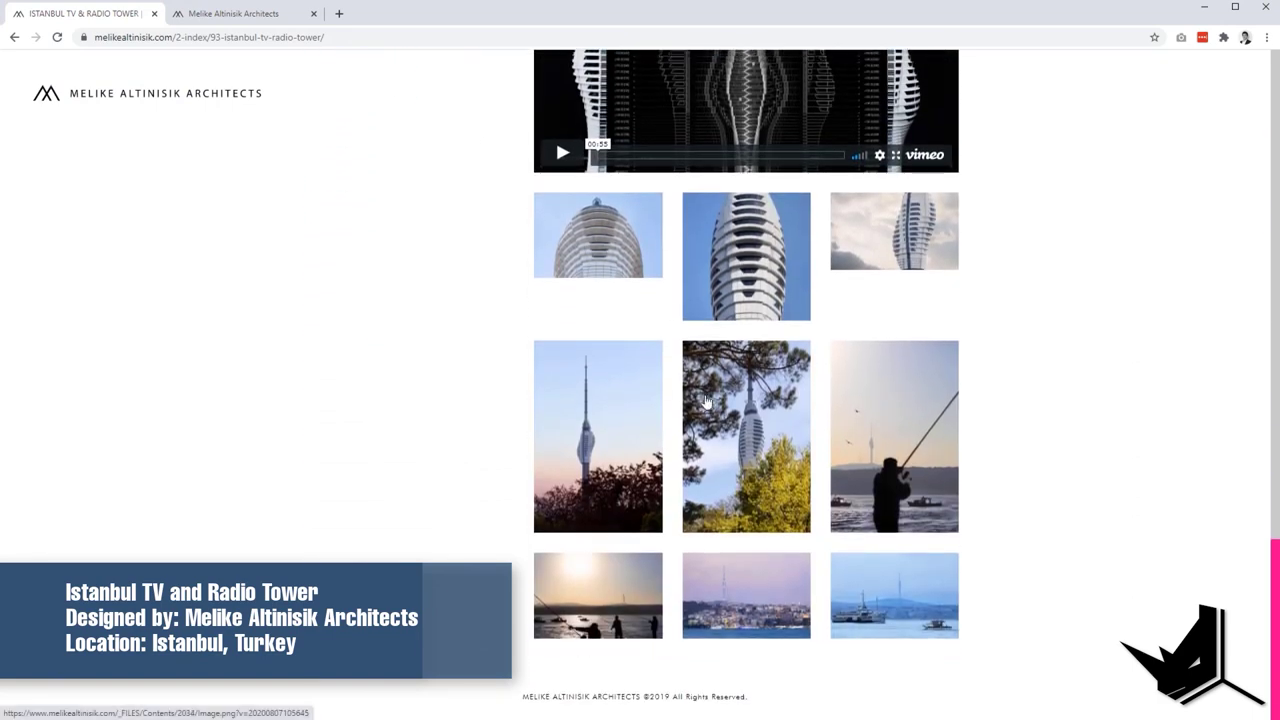
# Step: Browse the project overview on the Melike Altinisik Architects website and return to the empty Rhino scene
pyautogui.click(233, 13)
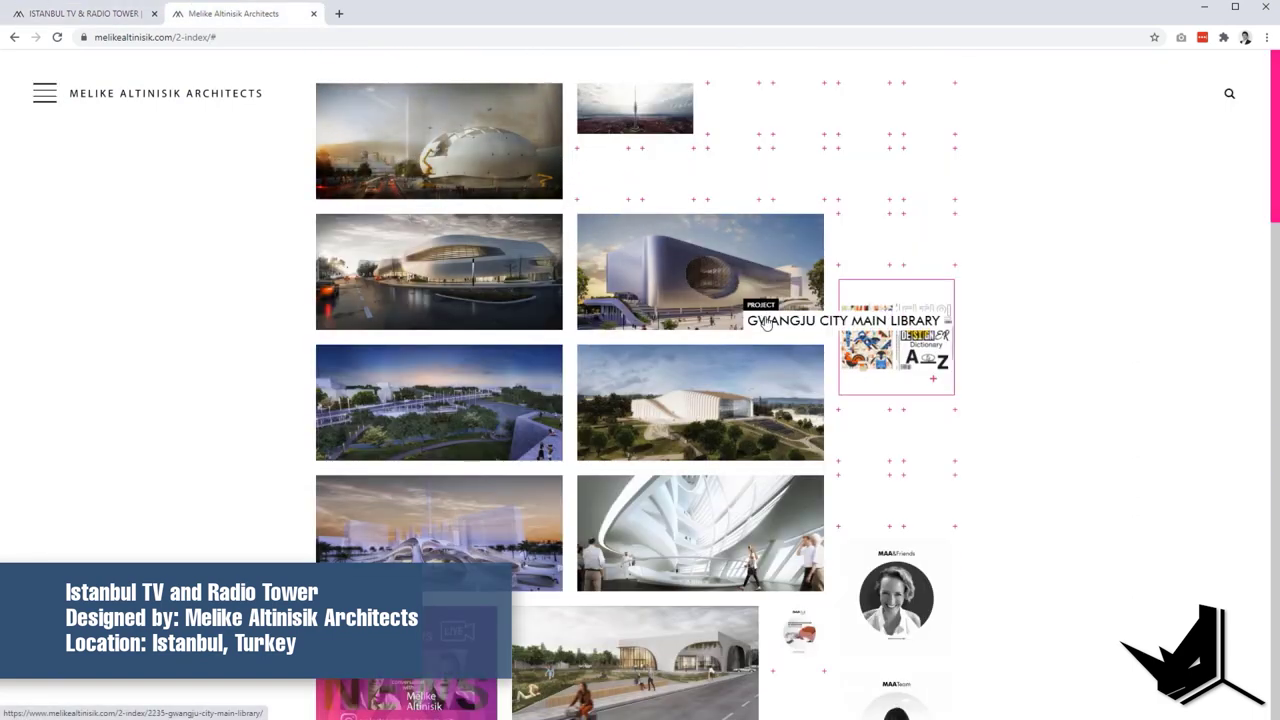
pyautogui.scroll(-1, 1063, 451)
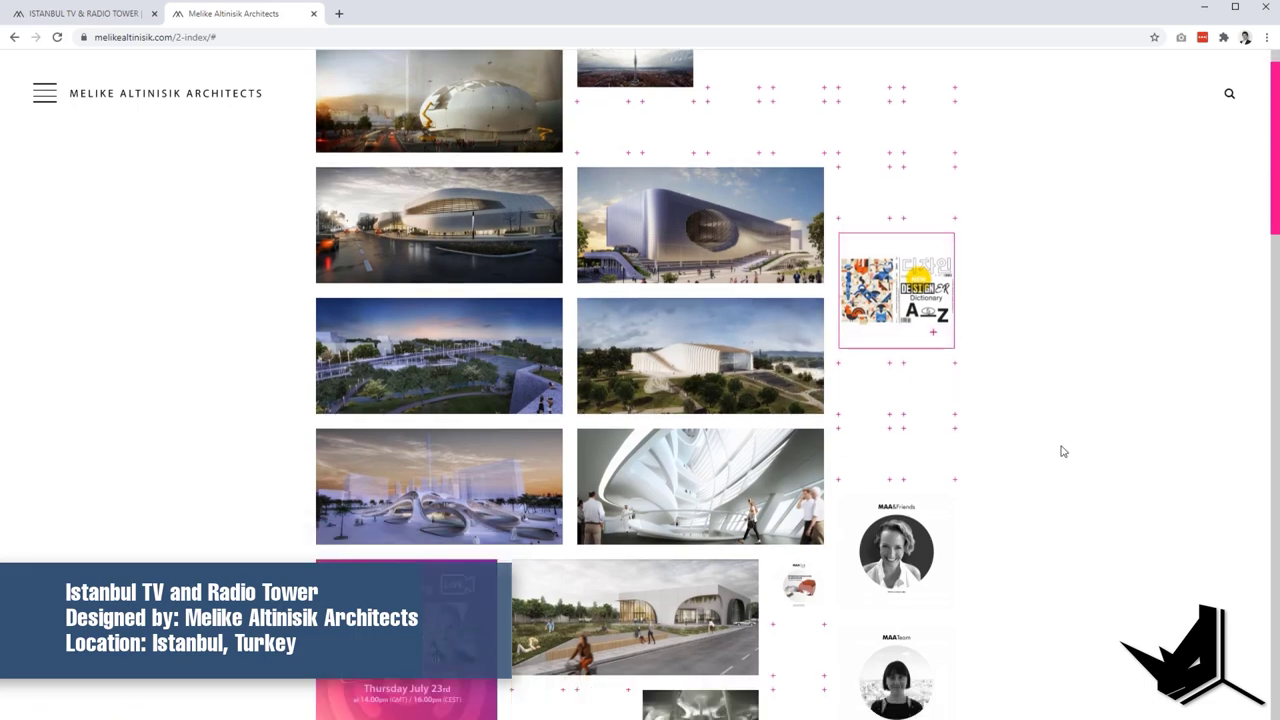
pyautogui.scroll(-8, 1063, 451)
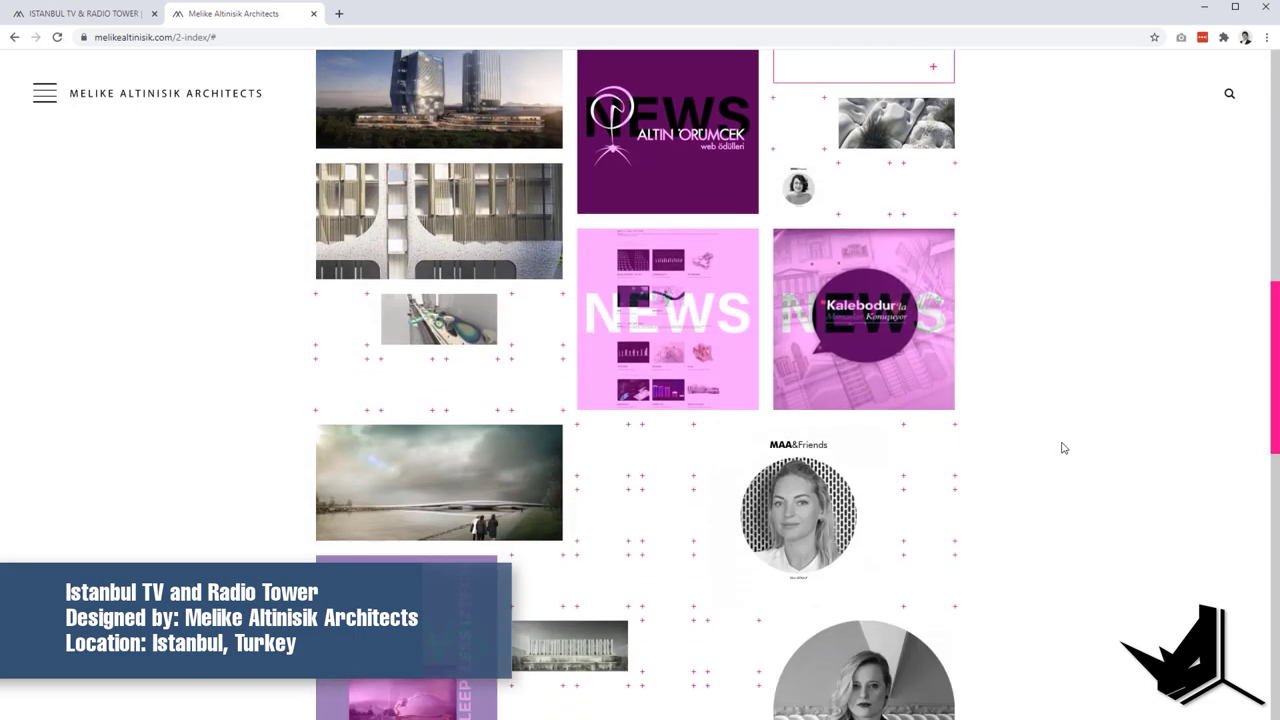
pyautogui.scroll(-2, 1060, 446)
pyautogui.scroll(9, 1030, 438)
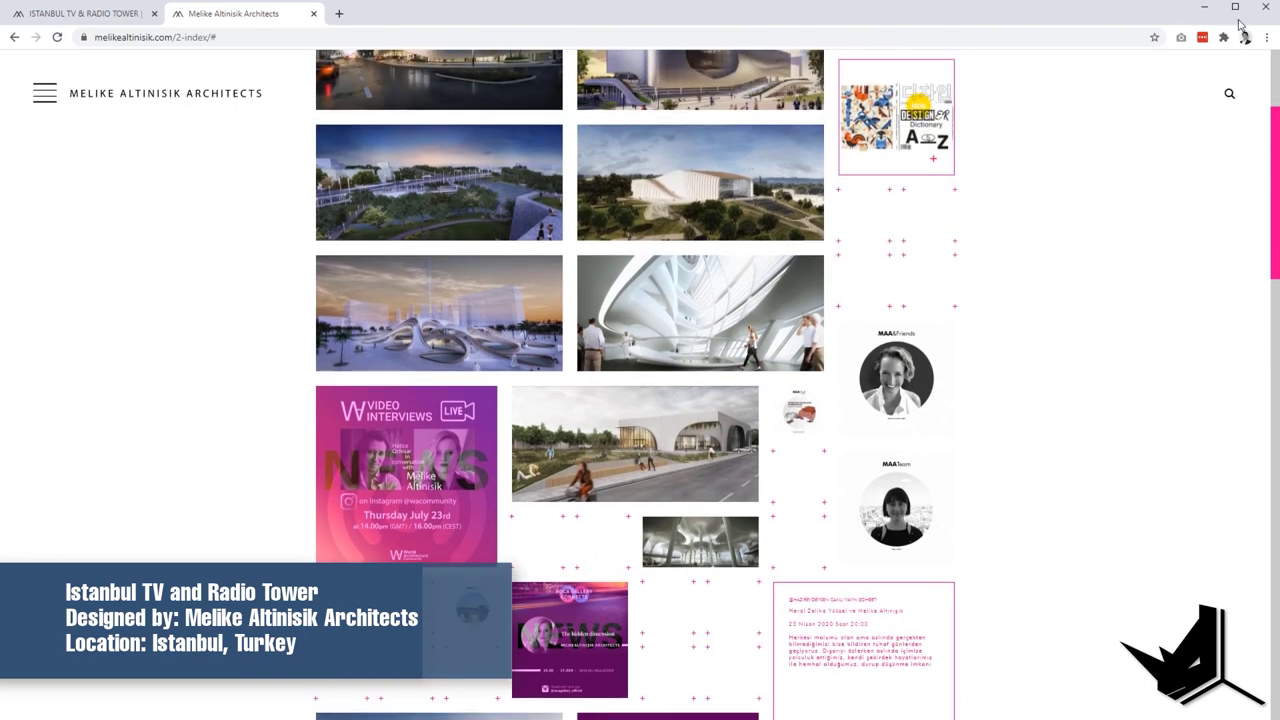
pyautogui.click(1205, 9)
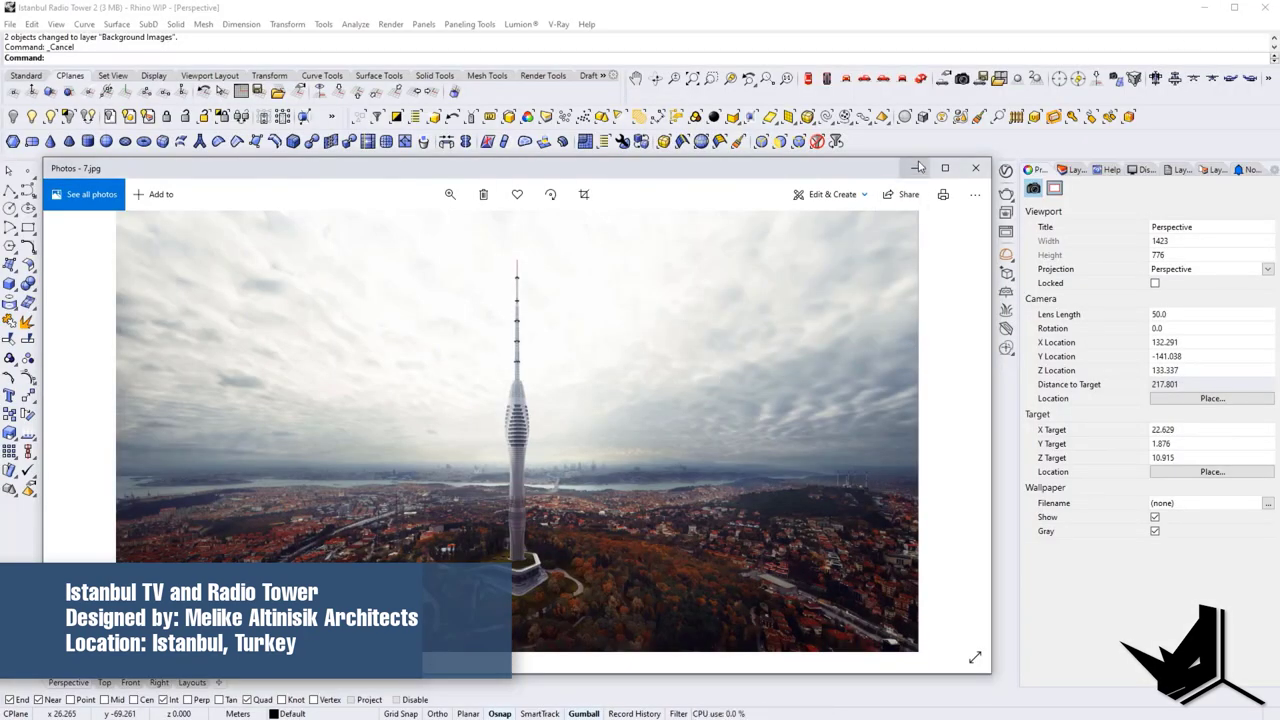
pyautogui.click(916, 167)
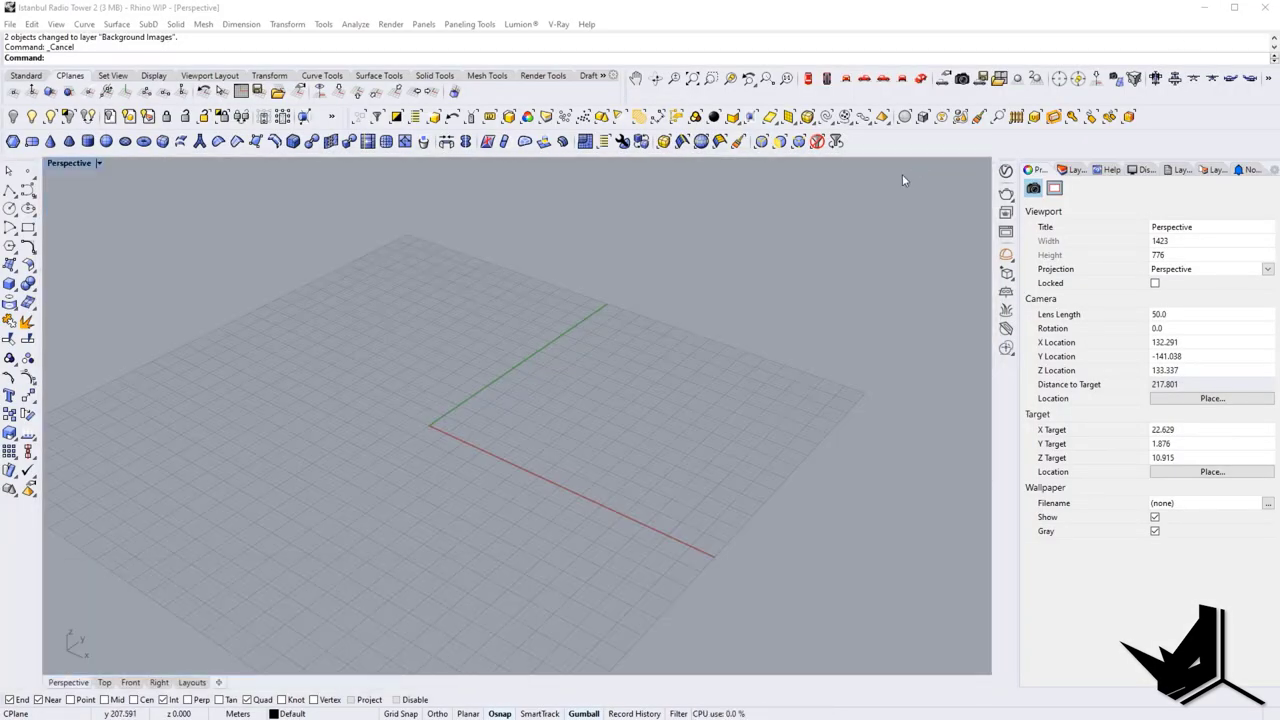
# Step: Show the Background Images layer and inspect the two tower reference pictures from several angles
pyautogui.click(1073, 170)
pyautogui.click(1126, 234)
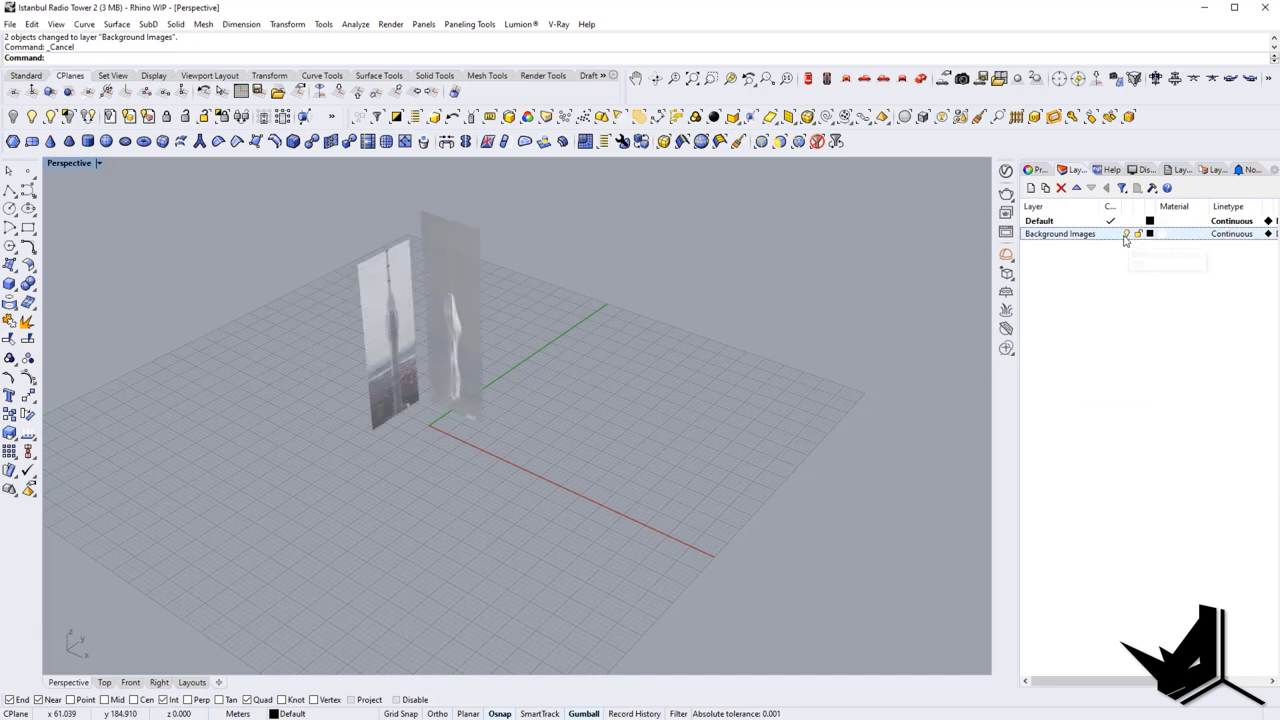
pyautogui.moveTo(482, 443); pyautogui.dragTo(564, 451, button='right')
pyautogui.scroll(6, 393, 388)
pyautogui.keyDown('shift'); pyautogui.moveTo(654, 461); pyautogui.dragTo(566, 450, button='right'); pyautogui.keyUp('shift')
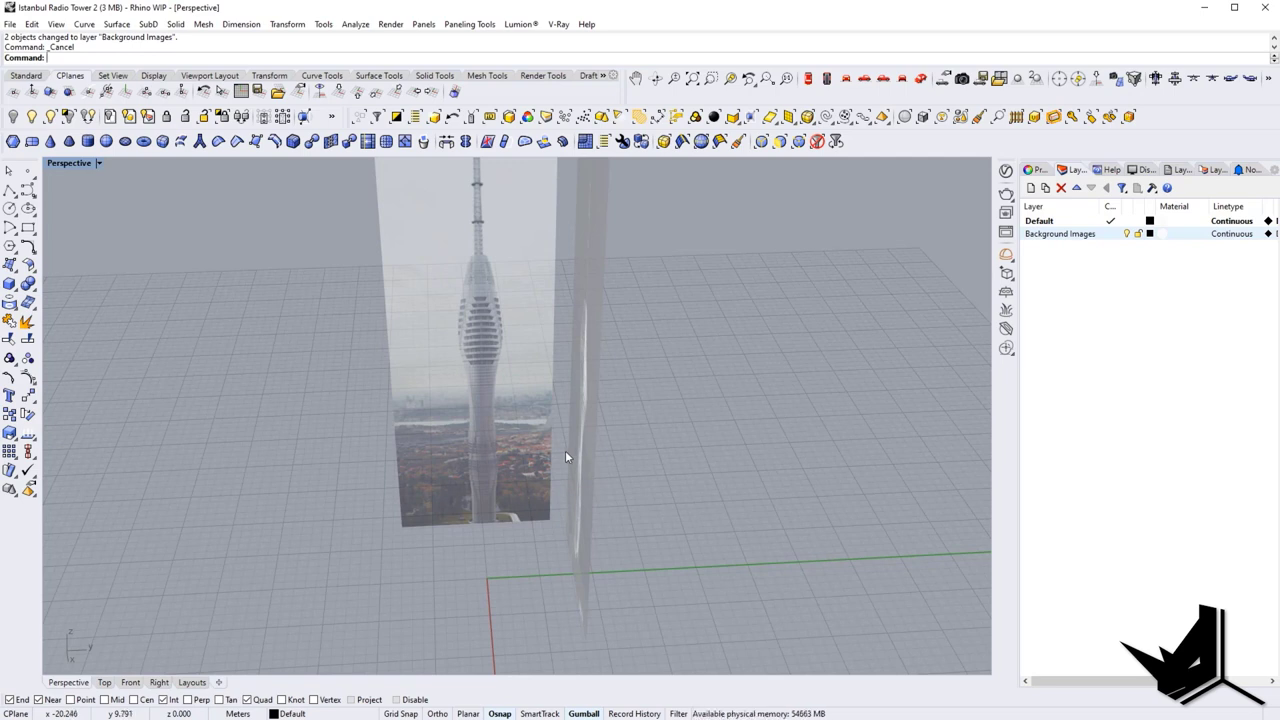
pyautogui.moveTo(443, 465); pyautogui.dragTo(708, 349, button='right')
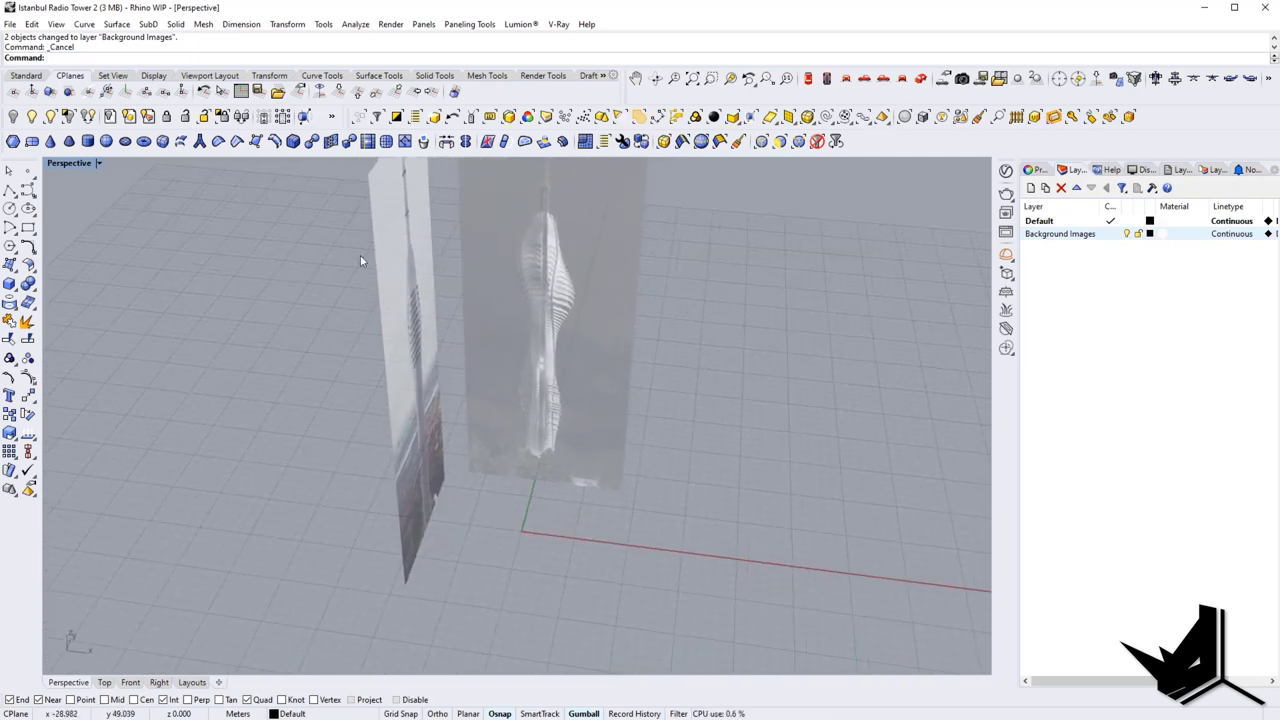
pyautogui.moveTo(622, 325); pyautogui.dragTo(774, 366, button='right')
# Step: Lock both tower reference pictures with the Lock command
pyautogui.moveTo(774, 368); pyautogui.dragTo(421, 313)
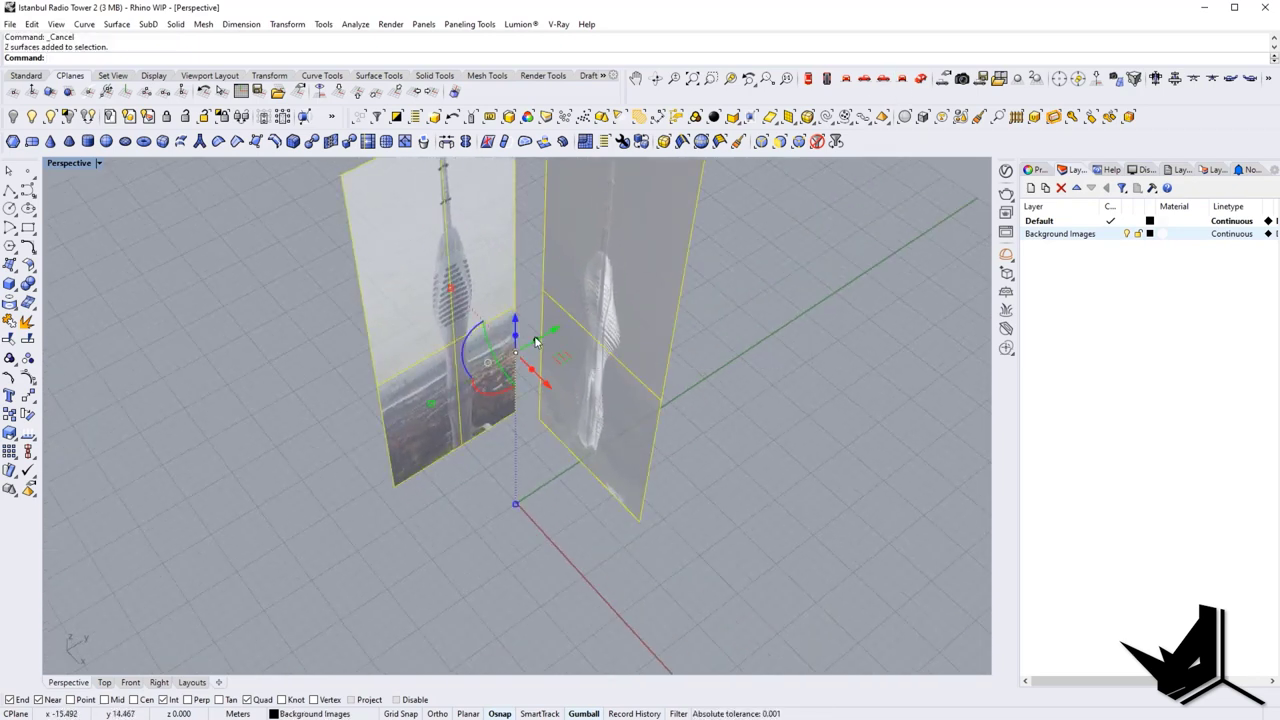
pyautogui.press('Return')
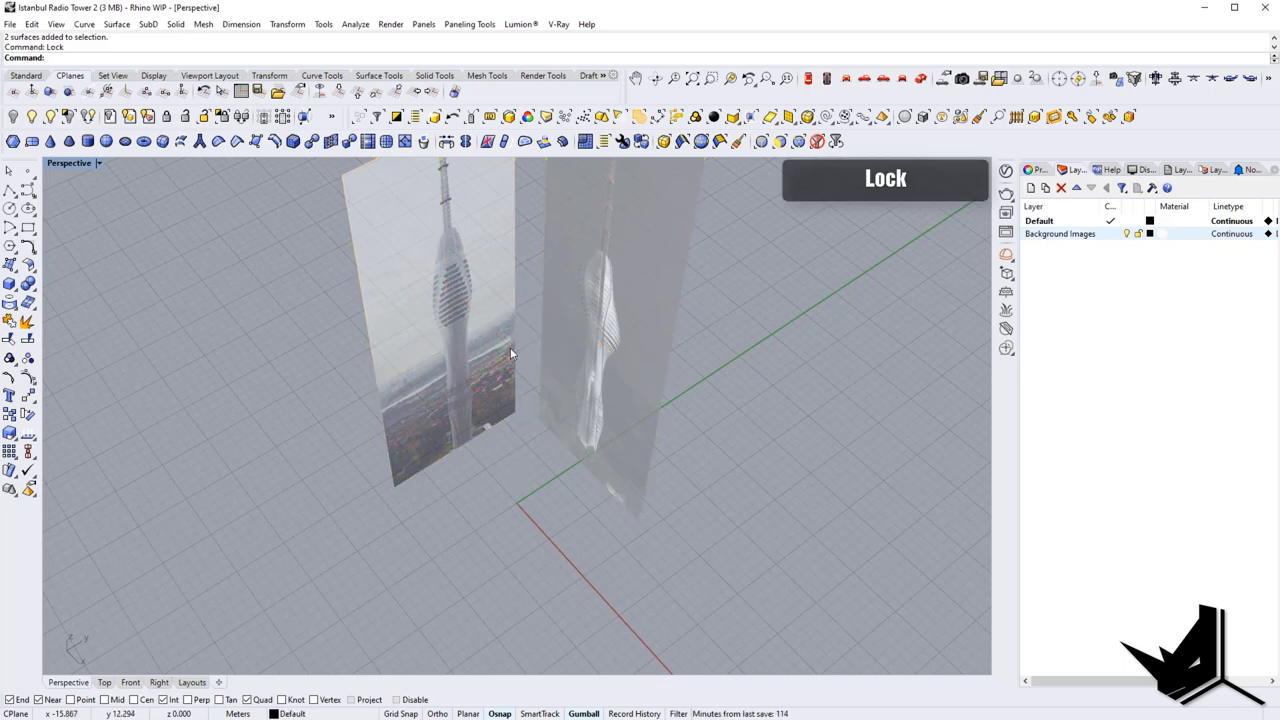
# Step: Create a tall vertical solid SubD cylinder based near the origin, radius about 4.3 m, with 4 vertical faces and 8 around faces
pyautogui.moveTo(510, 353); pyautogui.dragTo(391, 269, button='right')
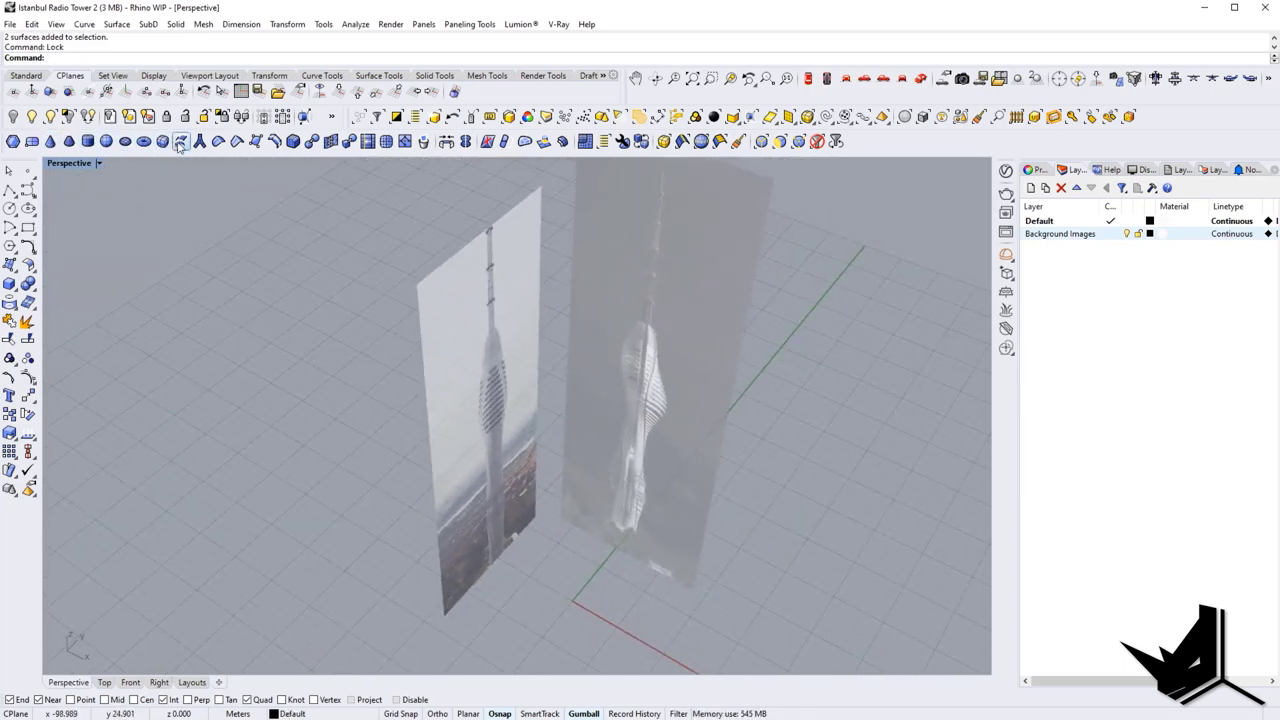
pyautogui.click(87, 142)
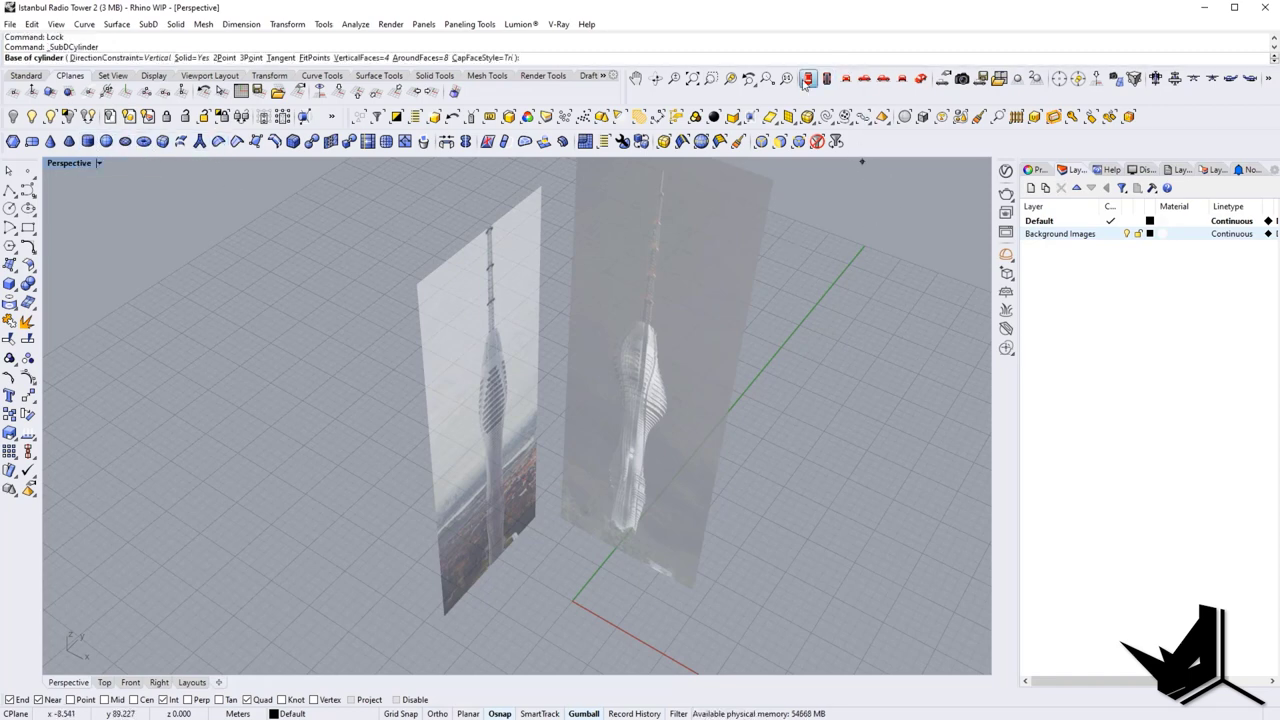
pyautogui.moveTo(605, 509); pyautogui.dragTo(428, 454, button='right')
pyautogui.scroll(-12, 424, 419)
pyautogui.scroll(12, 428, 417)
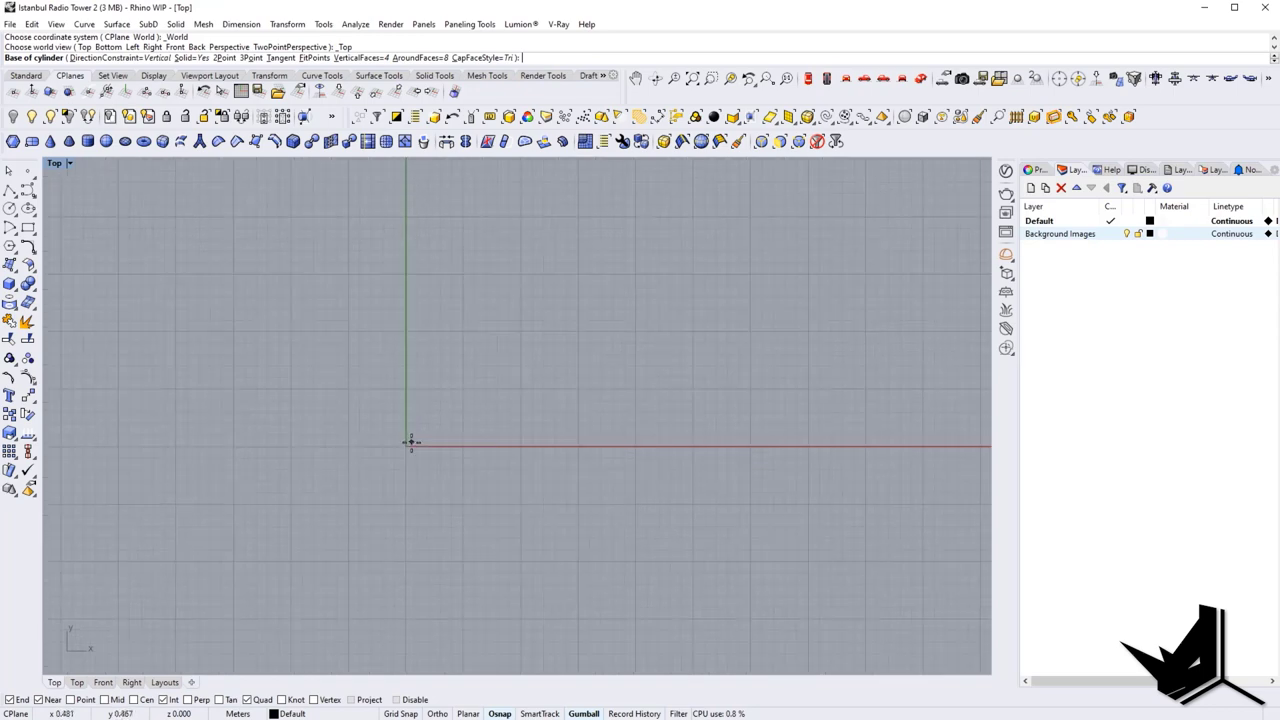
pyautogui.click(409, 446)
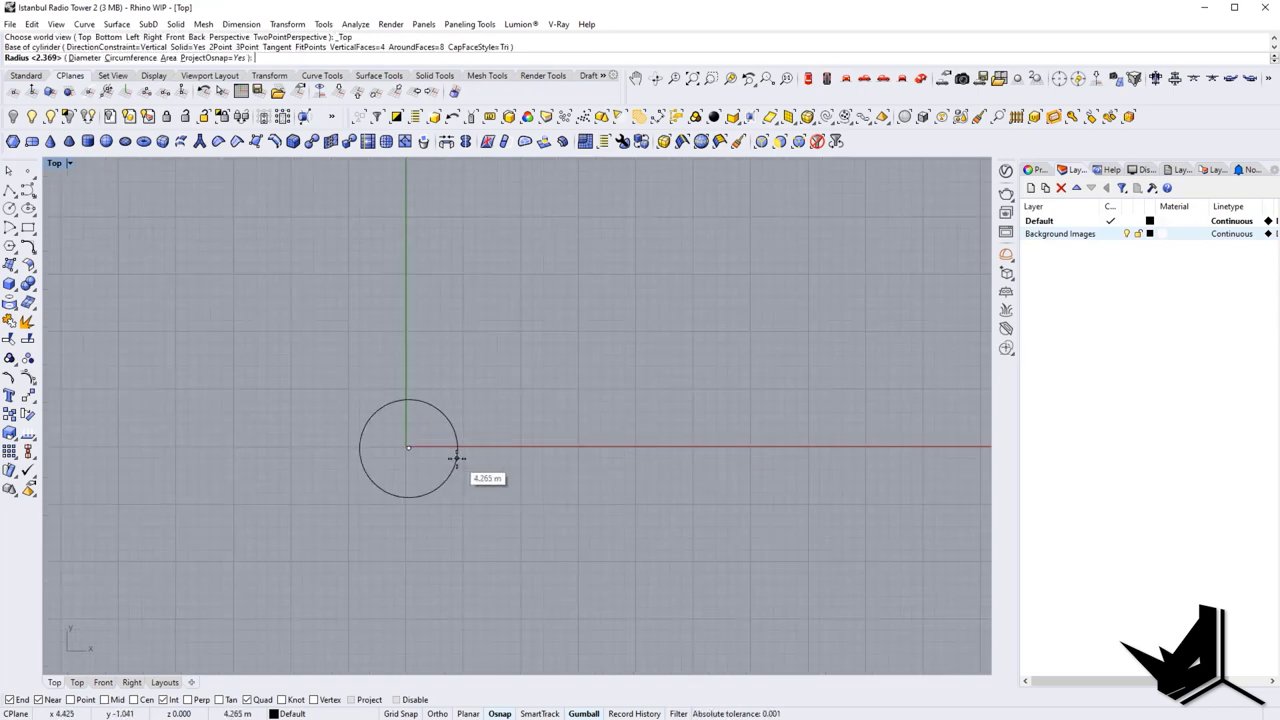
pyautogui.click(460, 457)
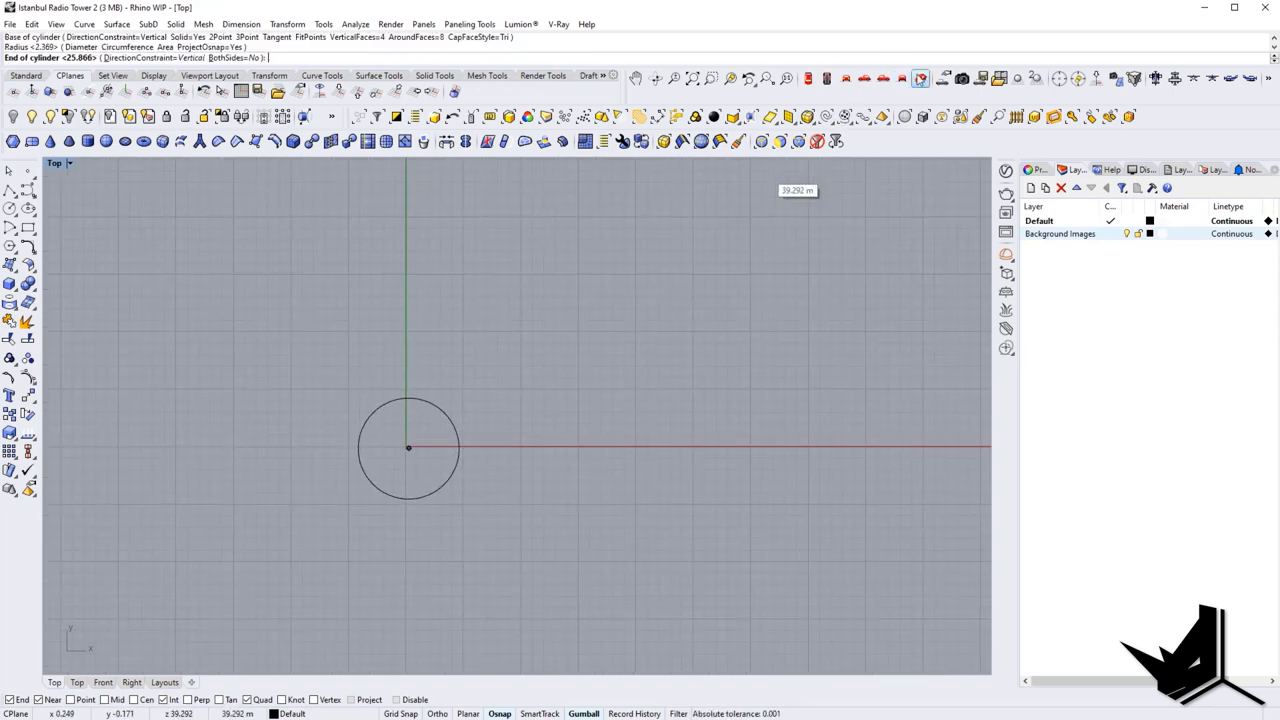
pyautogui.click(921, 79)
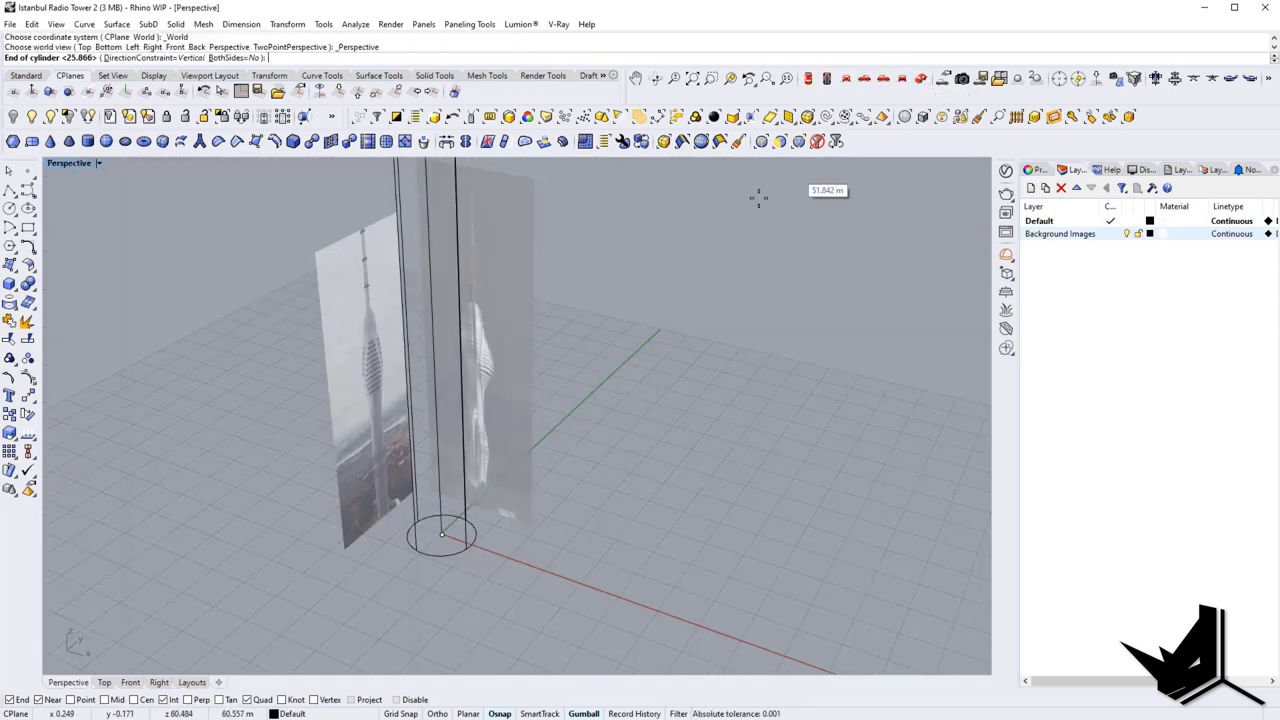
pyautogui.click(375, 315)
# Step: Toggle the SubD cylinder between smooth and flat display and leave it in flat display
pyautogui.moveTo(468, 382); pyautogui.dragTo(425, 392, button='right')
pyautogui.scroll(8, 449, 338)
pyautogui.press('Tab')
pyautogui.moveTo(449, 340); pyautogui.dragTo(567, 346, button='right')
pyautogui.press('Tab')
pyautogui.scroll(-8, 471, 391)
pyautogui.scroll(6, 488, 345)
pyautogui.press('Tab')
# Step: Delete all the triangular faces that cap the top of the SubD cylinder
pyautogui.keyDown('ctrl'); pyautogui.keyDown('shift'); pyautogui.click(473, 346); pyautogui.keyUp('shift'); pyautogui.keyUp('ctrl')
pyautogui.keyDown('ctrl'); pyautogui.keyDown('shift'); pyautogui.click(524, 373); pyautogui.keyUp('shift'); pyautogui.keyUp('ctrl')
pyautogui.keyDown('ctrl'); pyautogui.keyDown('shift'); pyautogui.click(567, 356); pyautogui.keyUp('shift'); pyautogui.keyUp('ctrl')
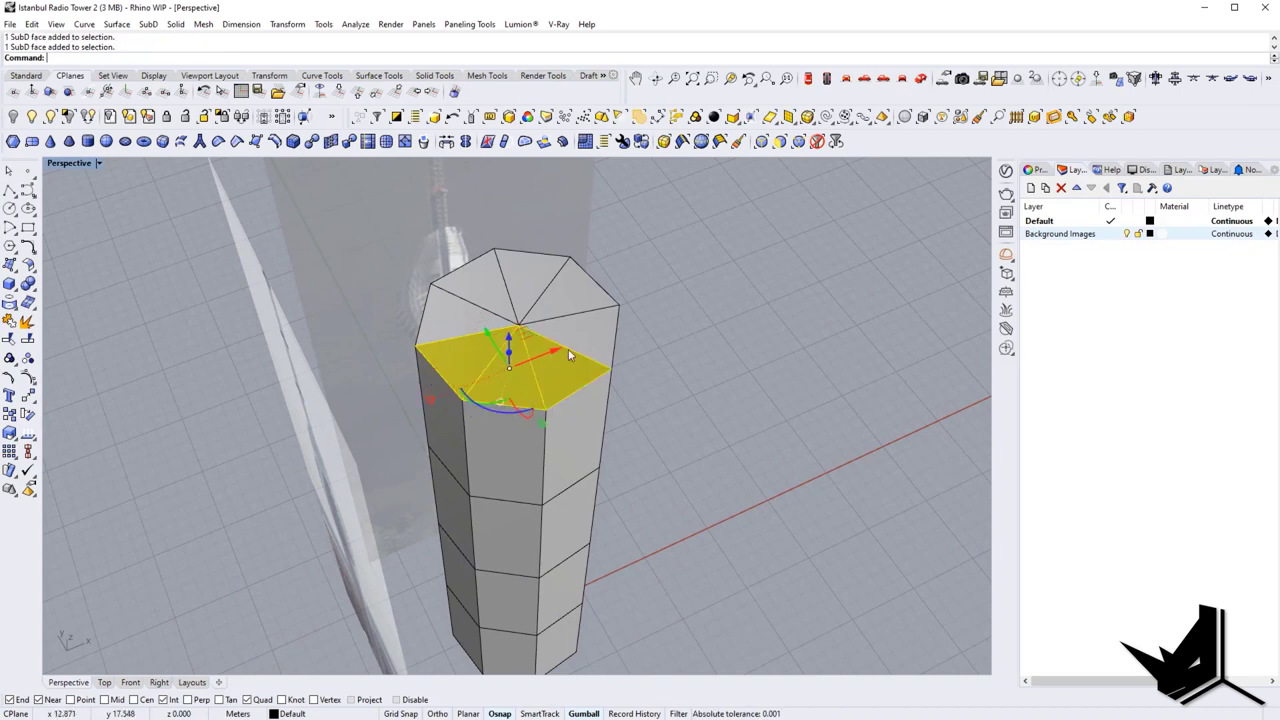
pyautogui.keyDown('ctrl'); pyautogui.keyDown('shift'); pyautogui.click(485, 291); pyautogui.keyUp('shift'); pyautogui.keyUp('ctrl')
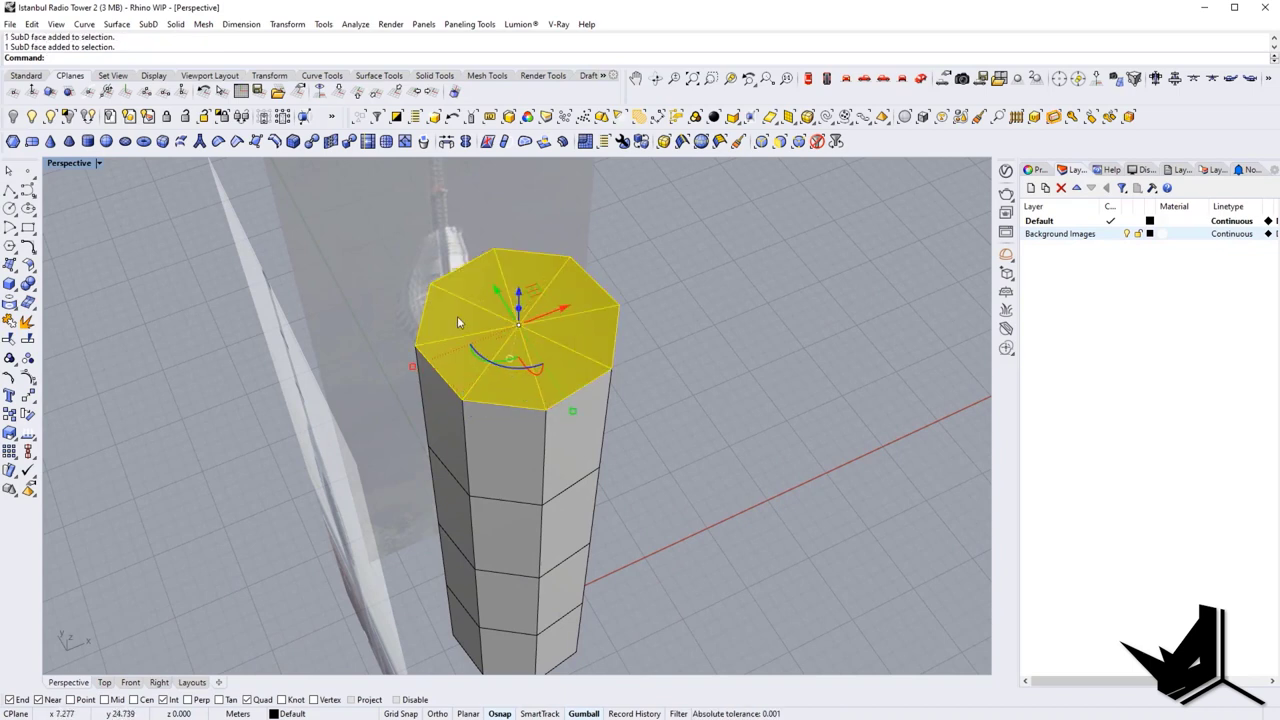
pyautogui.press('Delete')
# Step: Close the cylinder's open top with the Fill command, using the SingleFace patch style
pyautogui.keyDown('ctrl'); pyautogui.keyDown('shift'); pyautogui.click(572, 397); pyautogui.keyUp('shift'); pyautogui.keyUp('ctrl')
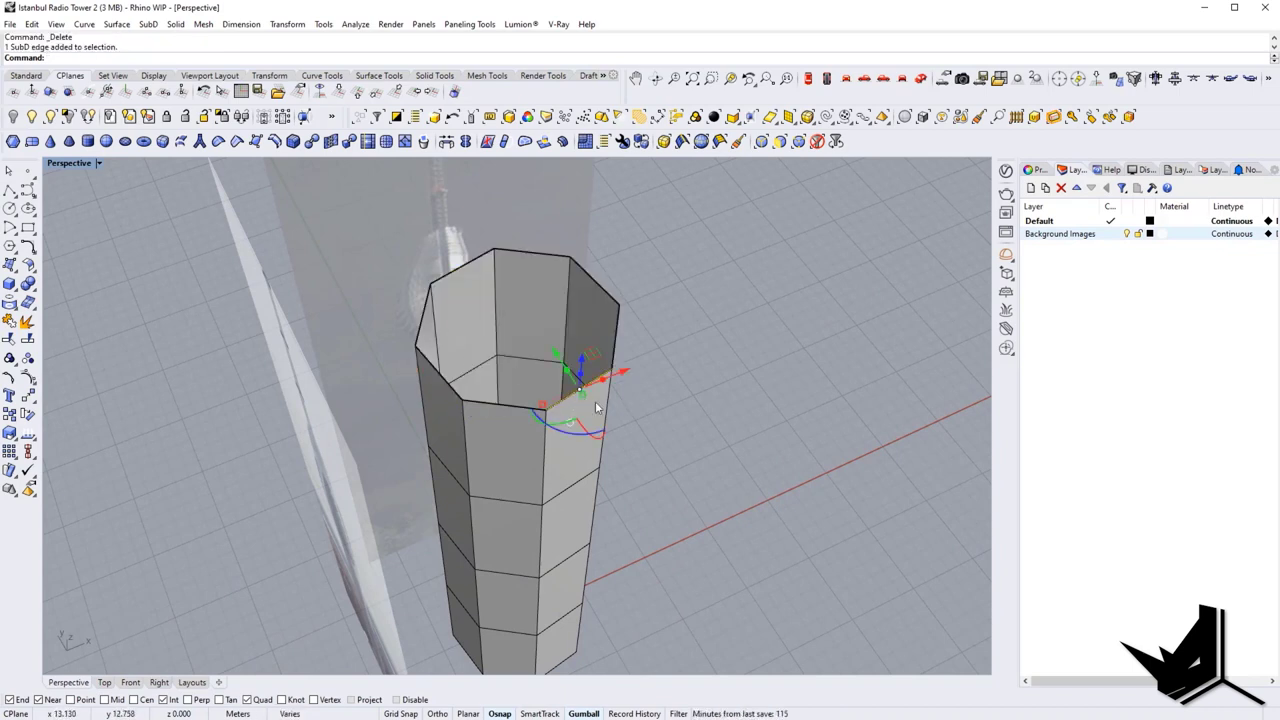
pyautogui.write('Fill')
pyautogui.press('Return')
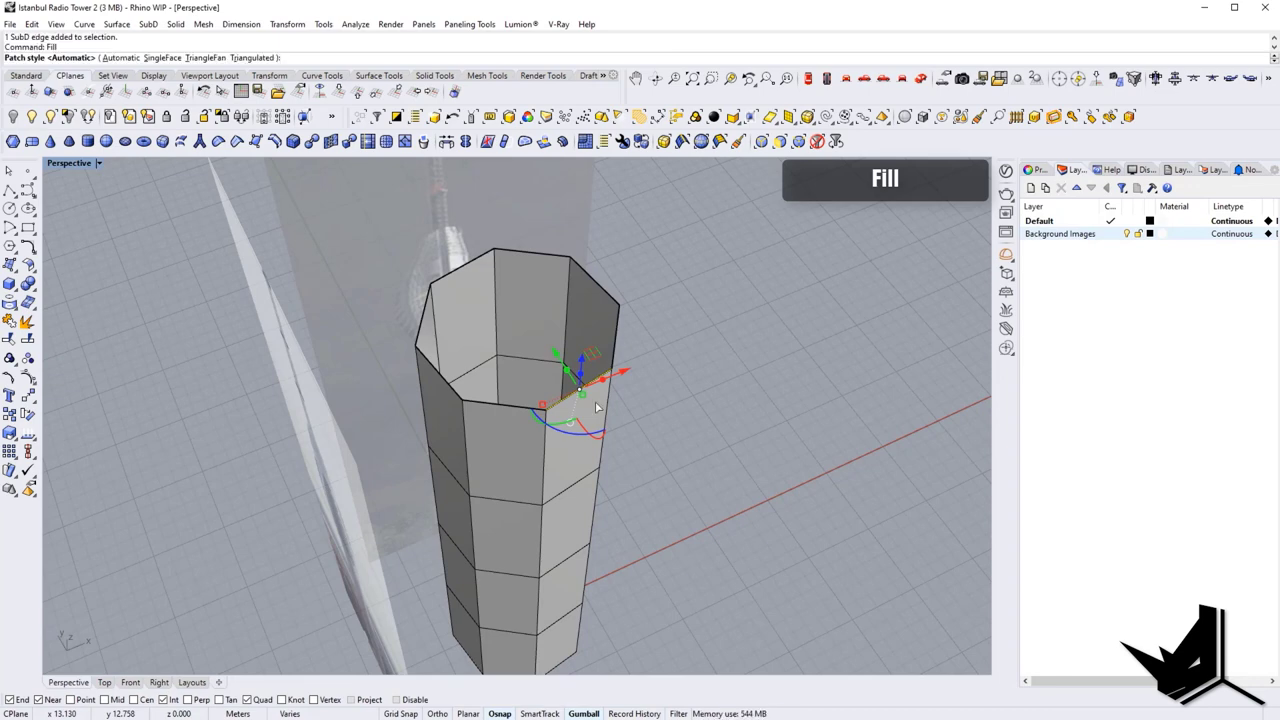
pyautogui.click(165, 59)
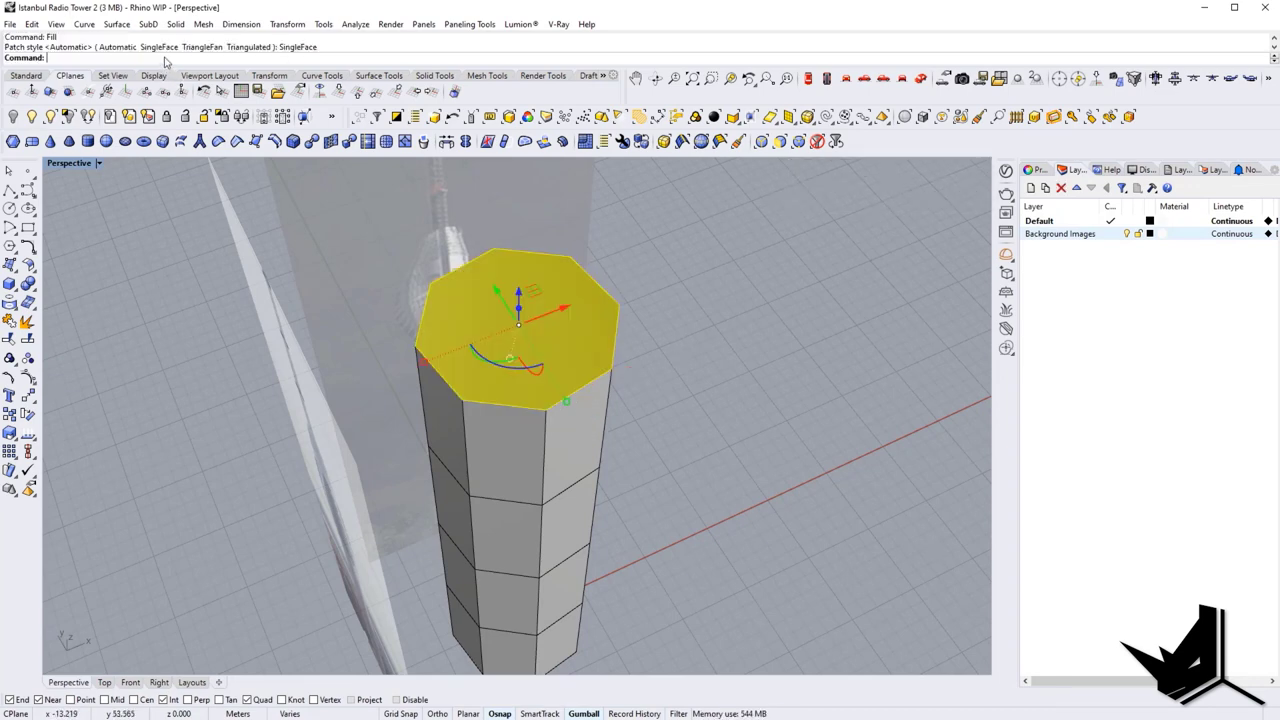
# Step: Toggle the cylinder to smooth display to inspect the filled top, and return it to flat display
pyautogui.click(729, 270)
pyautogui.press('Tab')
pyautogui.moveTo(729, 270); pyautogui.dragTo(591, 263, button='right')
pyautogui.press('Tab')
# Step: Delete all the triangular faces that cap the bottom of the SubD cylinder
pyautogui.scroll(-8, 591, 263)
pyautogui.moveTo(557, 537); pyautogui.dragTo(450, 361, button='right')
pyautogui.scroll(8, 563, 478)
pyautogui.moveTo(563, 478); pyautogui.dragTo(600, 477, button='right')
pyautogui.keyDown('ctrl'); pyautogui.keyDown('shift'); pyautogui.click(597, 473); pyautogui.keyUp('shift'); pyautogui.keyUp('ctrl')
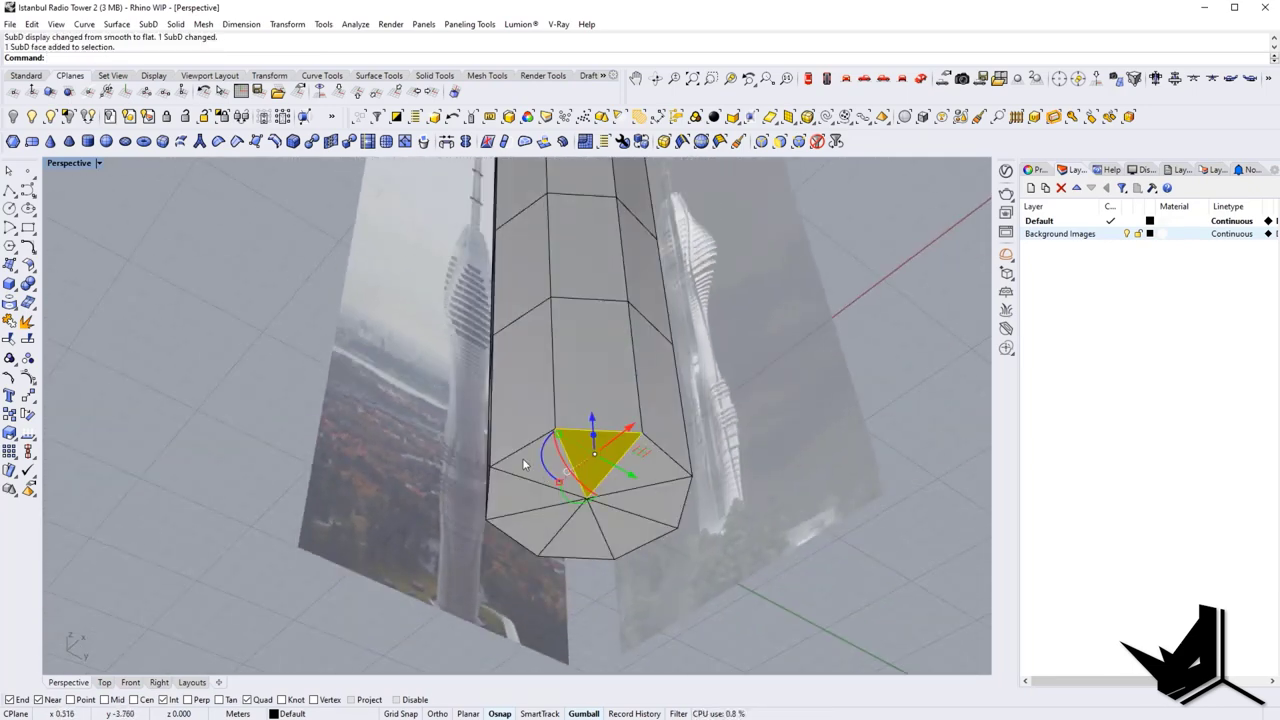
pyautogui.keyDown('ctrl'); pyautogui.keyDown('shift'); pyautogui.click(523, 464); pyautogui.keyUp('shift'); pyautogui.keyUp('ctrl')
pyautogui.keyDown('ctrl'); pyautogui.keyDown('shift'); pyautogui.click(515, 496); pyautogui.keyUp('shift'); pyautogui.keyUp('ctrl')
pyautogui.keyDown('ctrl'); pyautogui.keyDown('shift'); pyautogui.click(537, 526); pyautogui.keyUp('shift'); pyautogui.keyUp('ctrl')
pyautogui.keyDown('ctrl'); pyautogui.keyDown('shift'); pyautogui.click(594, 532); pyautogui.keyUp('shift'); pyautogui.keyUp('ctrl')
pyautogui.keyDown('ctrl'); pyautogui.keyDown('shift'); pyautogui.click(628, 521); pyautogui.keyUp('shift'); pyautogui.keyUp('ctrl')
pyautogui.keyDown('ctrl'); pyautogui.keyDown('shift'); pyautogui.click(650, 500); pyautogui.keyUp('shift'); pyautogui.keyUp('ctrl')
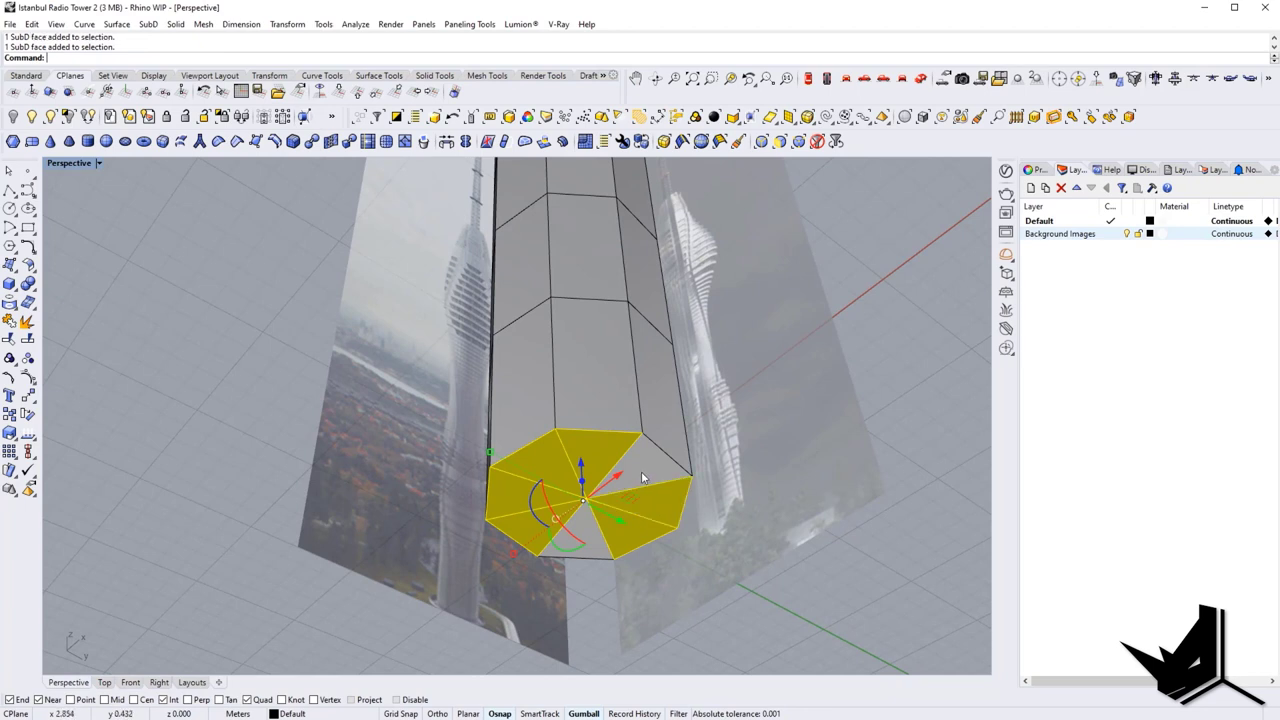
pyautogui.keyDown('ctrl'); pyautogui.keyDown('shift'); pyautogui.click(641, 471); pyautogui.keyUp('shift'); pyautogui.keyUp('ctrl')
pyautogui.keyDown('ctrl'); pyautogui.keyDown('shift'); pyautogui.click(578, 538); pyautogui.keyUp('shift'); pyautogui.keyUp('ctrl')
pyautogui.press('Delete')
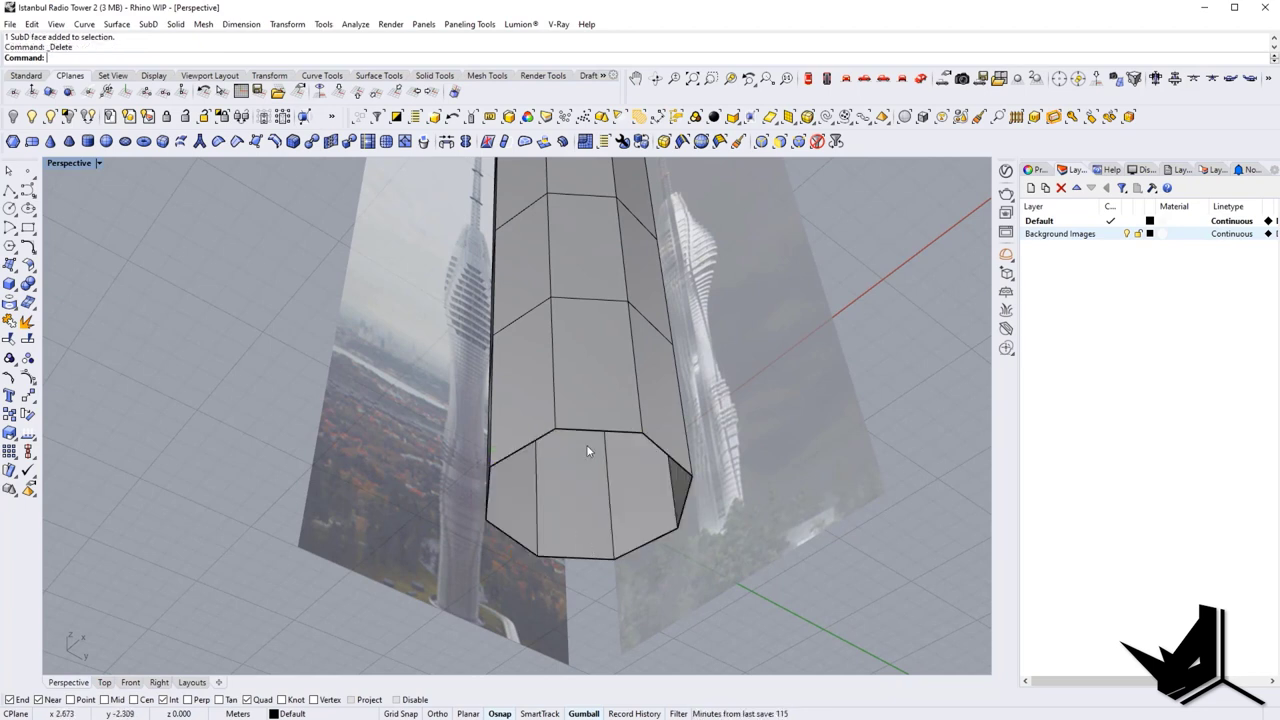
# Step: Close the cylinder's open bottom with the Fill command using the Automatic patch style, and compare smooth and flat display
pyautogui.write('Fill')
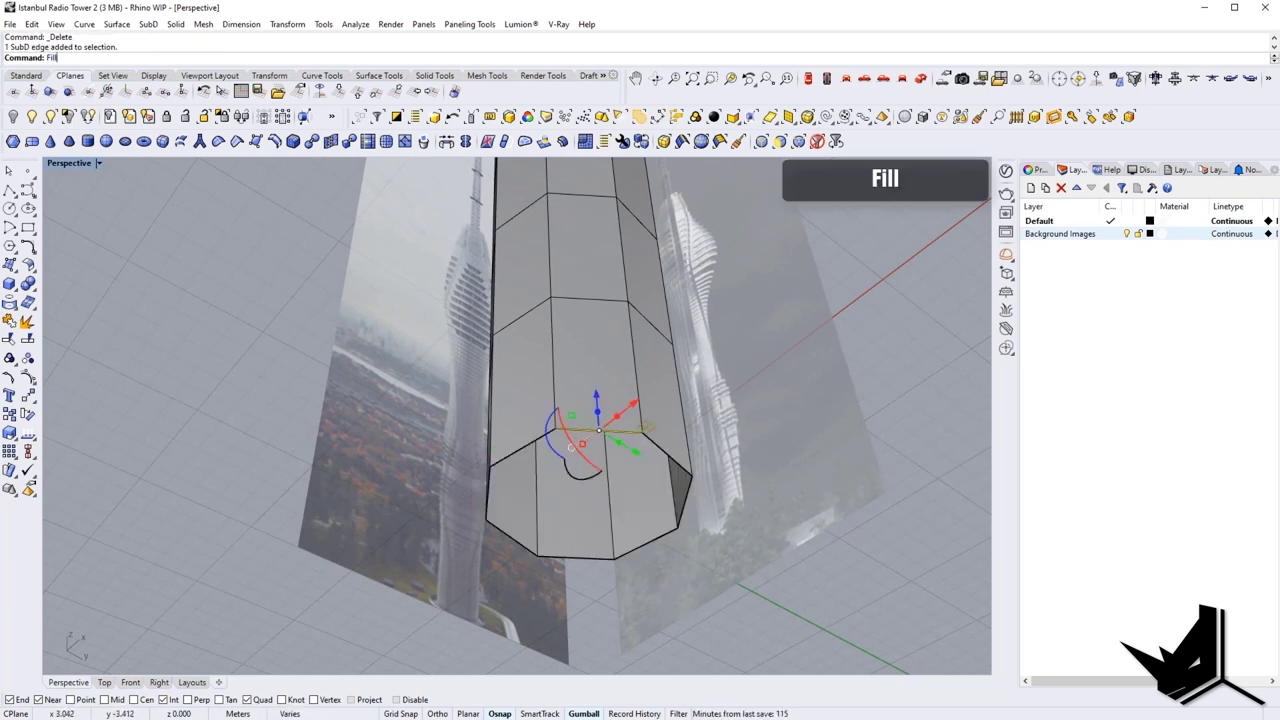
pyautogui.press('Return')
pyautogui.click(121, 58)
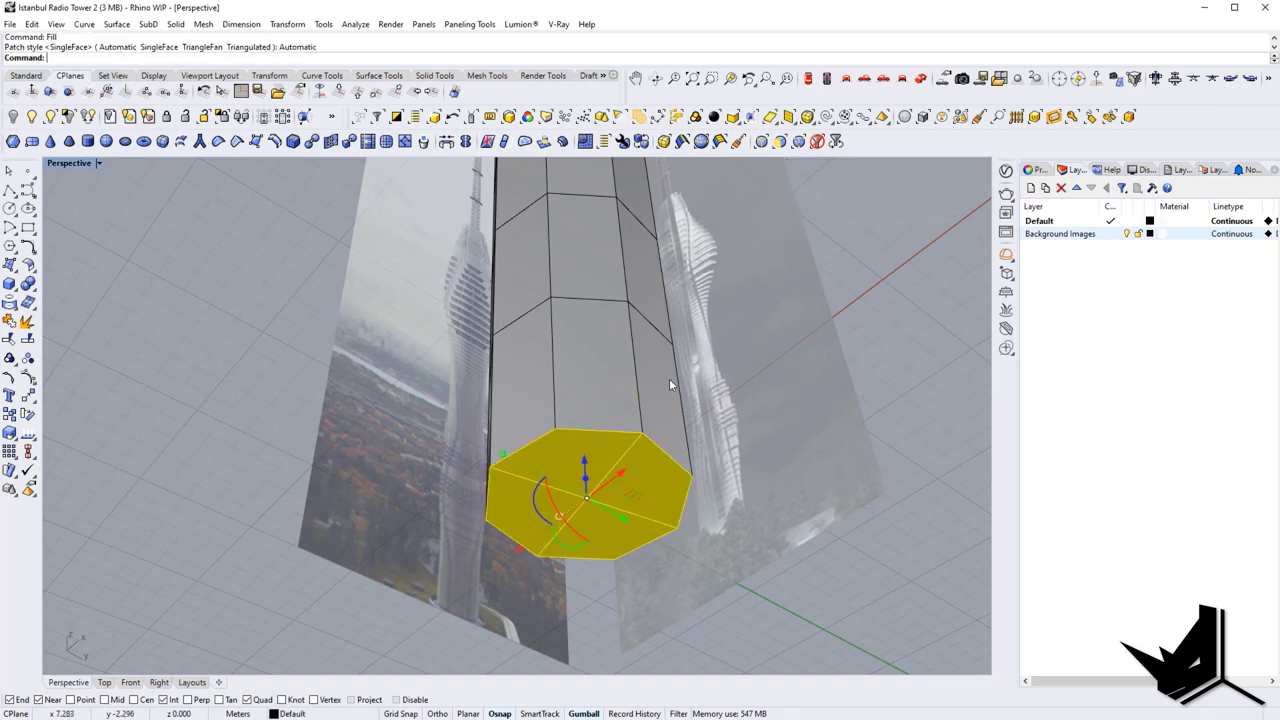
pyautogui.moveTo(669, 378); pyautogui.dragTo(637, 313, button='right')
pyautogui.press('Escape')
pyautogui.press('Tab')
pyautogui.scroll(-5, 630, 450)
pyautogui.press('Tab')
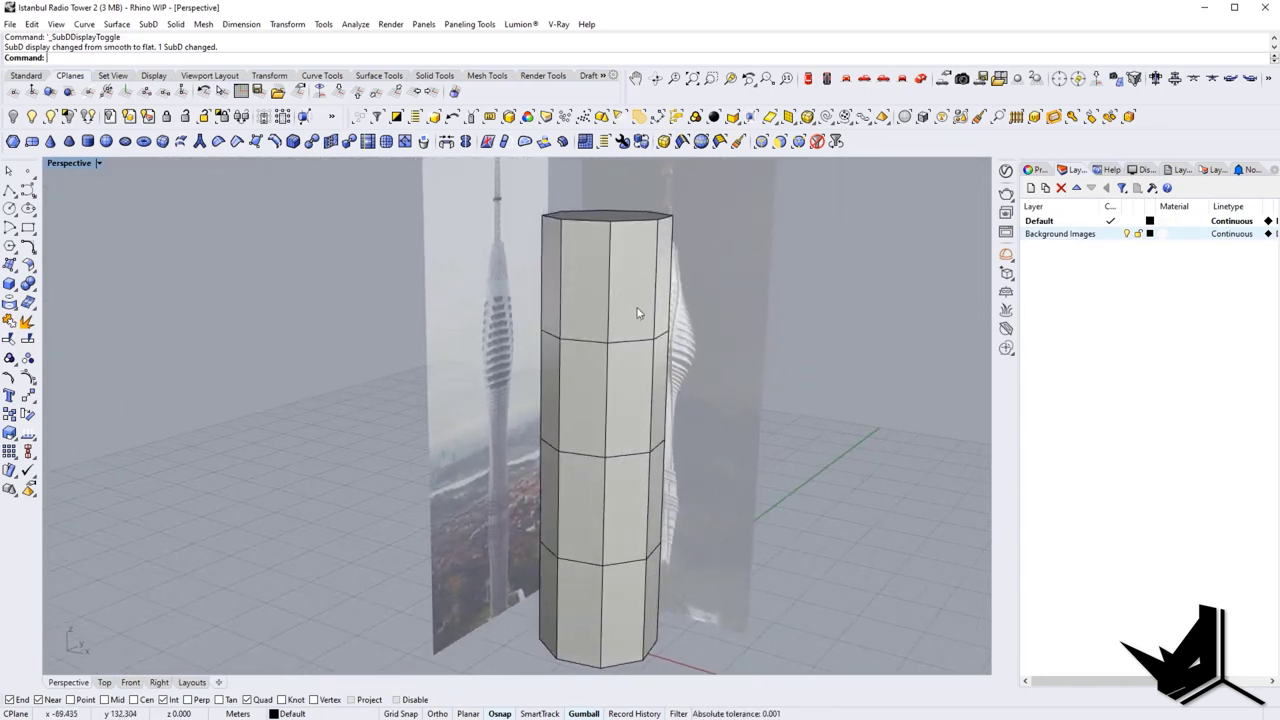
# Step: Switch to the Right view and show it in Wireframe display mode, keeping the SubD in flat display
pyautogui.click(871, 88)
pyautogui.press('Tab')
pyautogui.press('Tab')
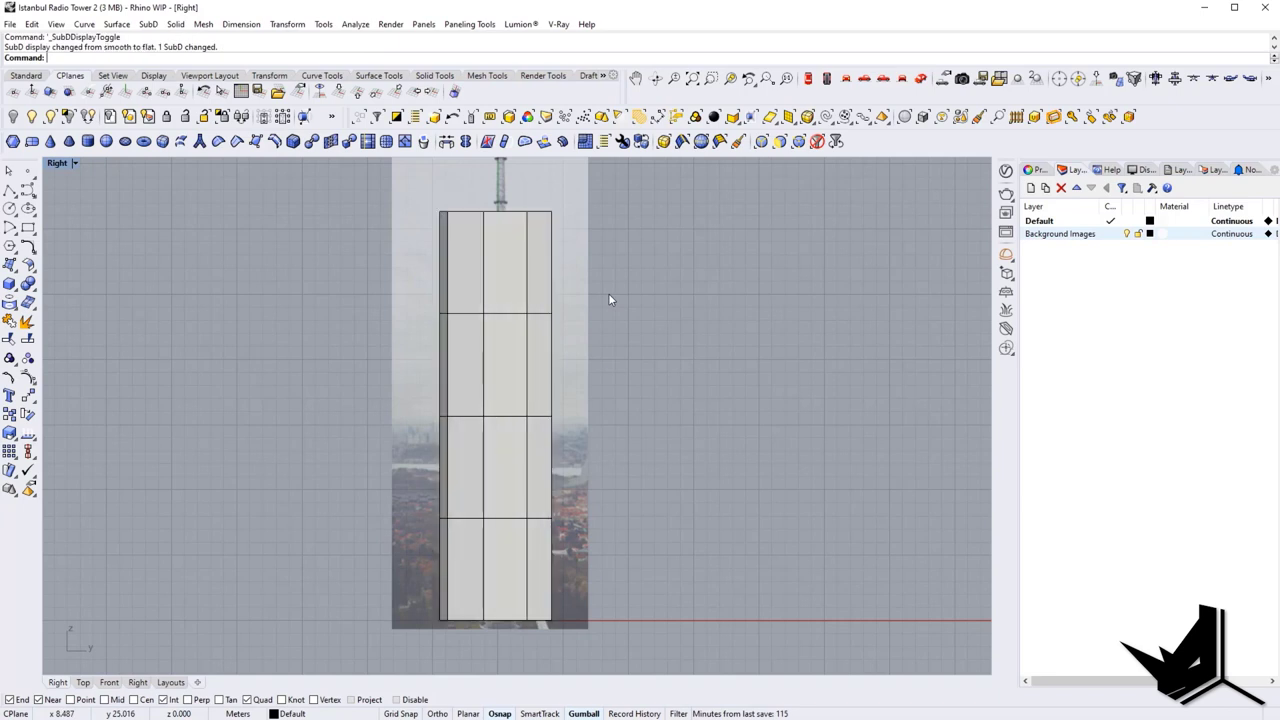
pyautogui.write('wf')
pyautogui.press('Return')
# Step: Scale the cylinder's upper intermediate and middle edge rings inward to match the tower's width in the reference picture
pyautogui.moveTo(545, 327); pyautogui.dragTo(385, 318, button='right')
pyautogui.scroll(4, 354, 306)
pyautogui.doubleClick(323, 301)
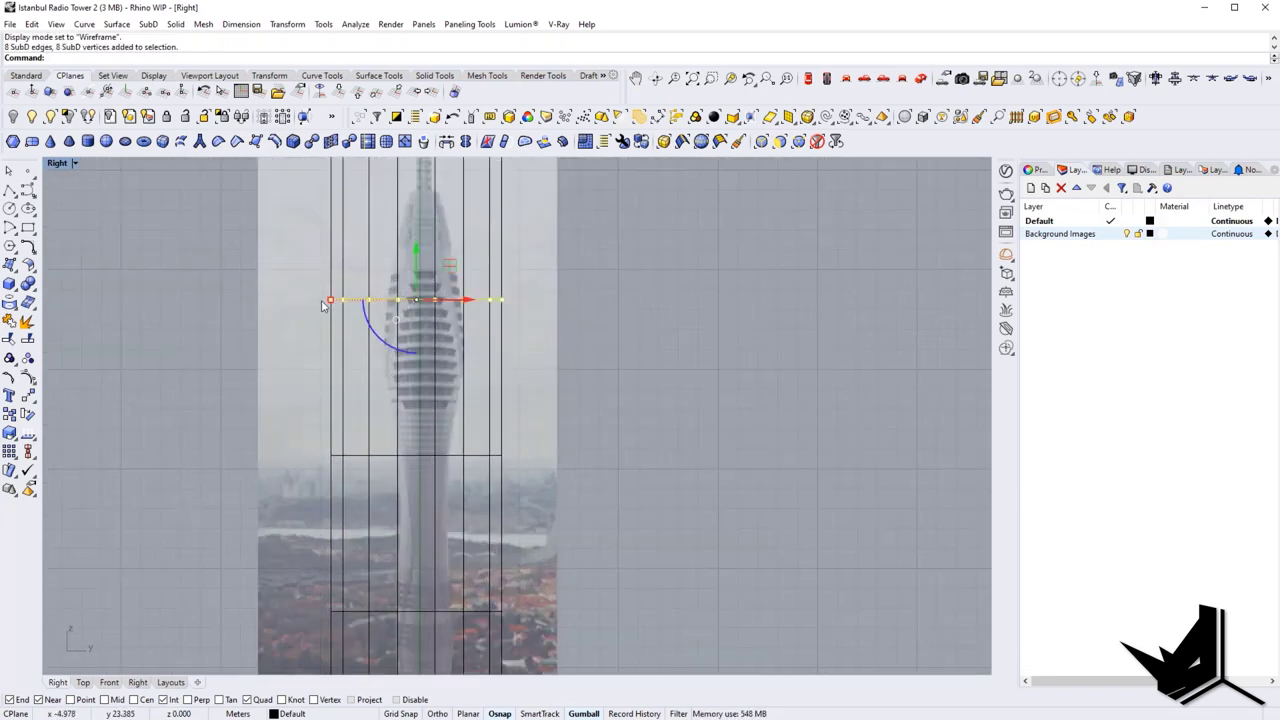
pyautogui.moveTo(331, 300); pyautogui.dragTo(377, 300)
pyautogui.moveTo(422, 400); pyautogui.dragTo(406, 256, button='right')
pyautogui.click(268, 319)
pyautogui.moveTo(642, 376); pyautogui.dragTo(642, 376)
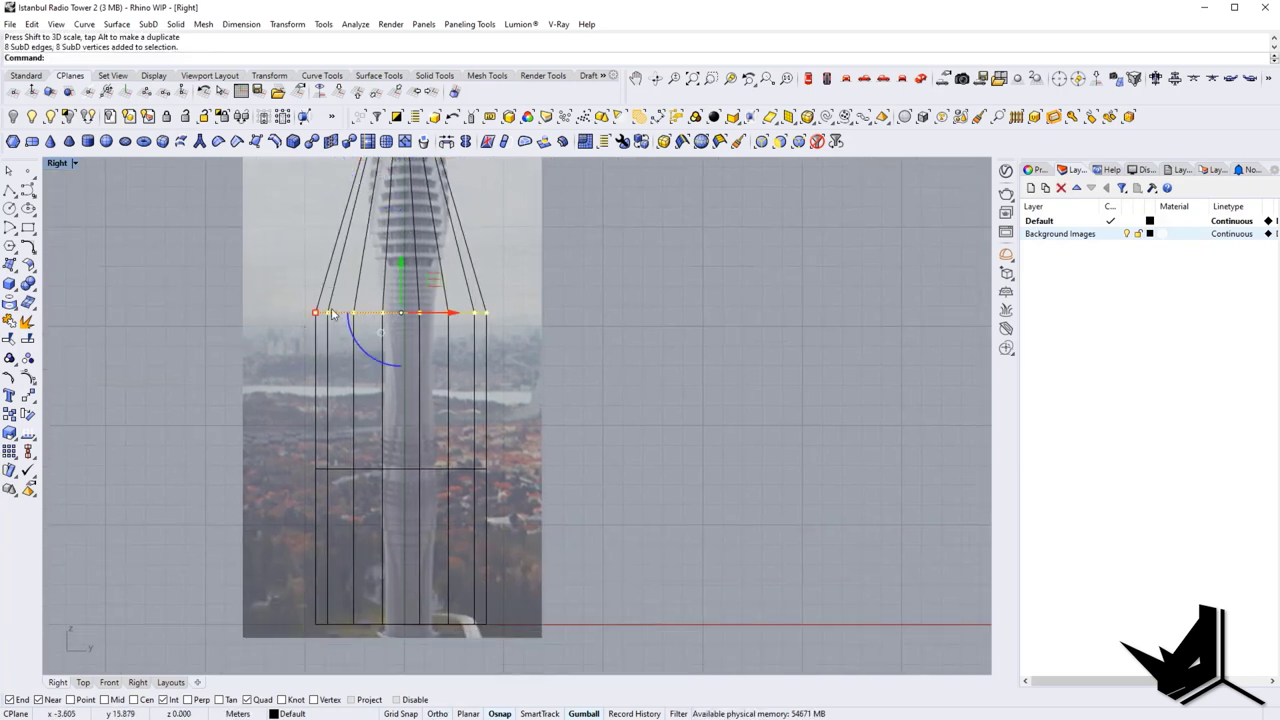
pyautogui.moveTo(331, 313); pyautogui.dragTo(379, 313)
# Step: Scale the lowest intermediate edge ring and the bottom cap uniformly inward to match the pictured shaft
pyautogui.moveTo(414, 417); pyautogui.dragTo(431, 306, button='right')
pyautogui.click(209, 352)
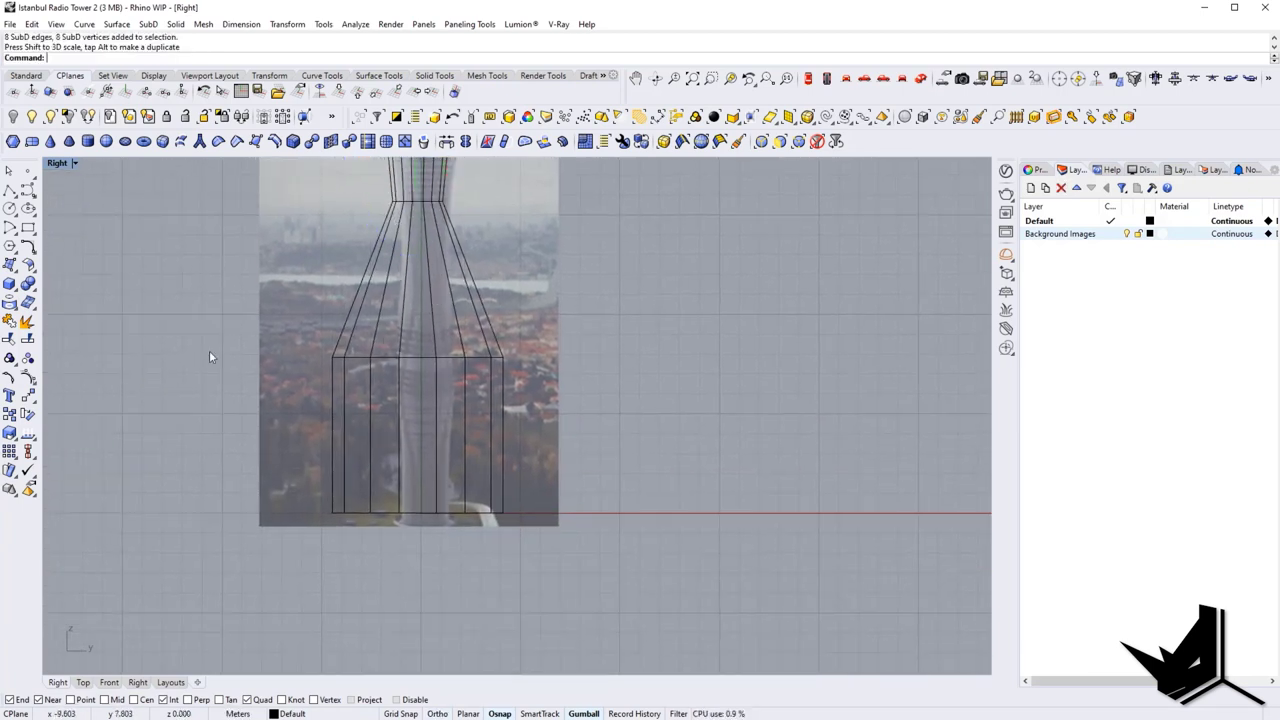
pyautogui.moveTo(636, 398); pyautogui.dragTo(636, 398)
pyautogui.moveTo(332, 358); pyautogui.dragTo(388, 359)
pyautogui.moveTo(390, 388); pyautogui.dragTo(399, 321, button='right')
pyautogui.click(327, 454)
pyautogui.moveTo(623, 503); pyautogui.dragTo(623, 503)
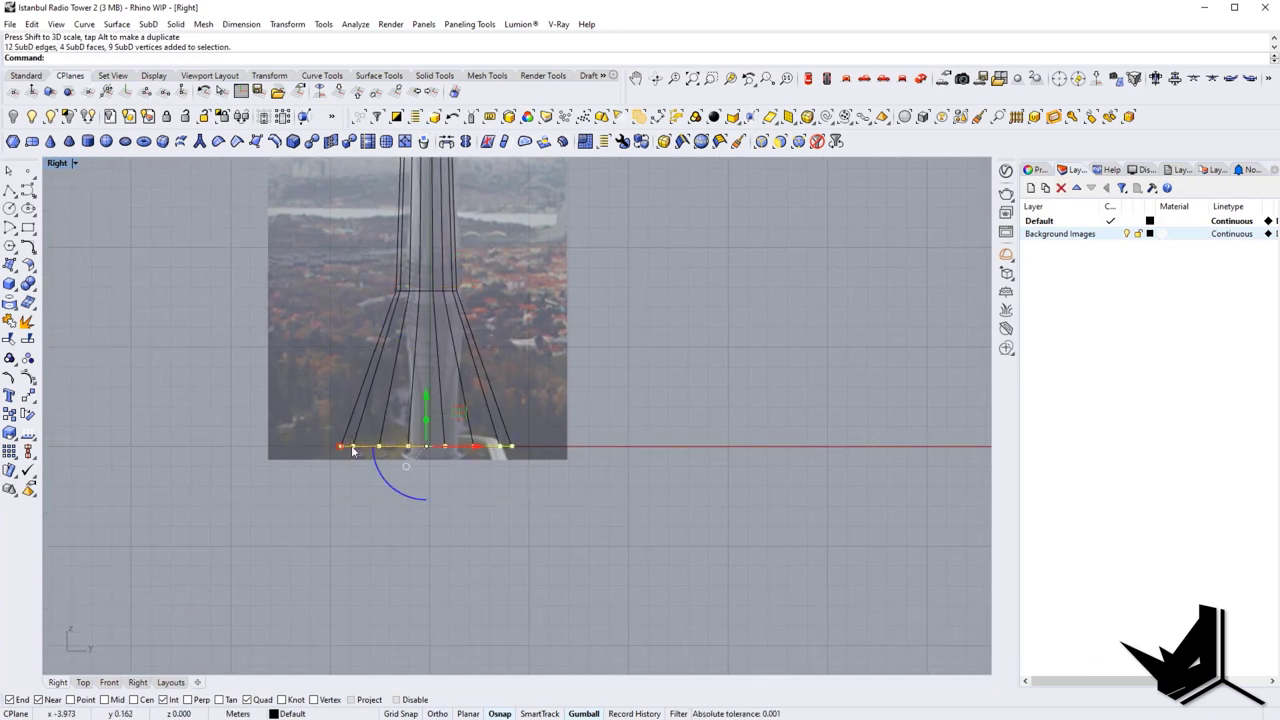
pyautogui.keyDown('shift'); pyautogui.moveTo(352, 447); pyautogui.dragTo(395, 447); pyautogui.keyUp('shift')
# Step: Scale the top cap inward to a narrow ring and lower it to the pictured head's shoulder below the mast
pyautogui.scroll(-6, 490, 300)
pyautogui.moveTo(505, 230); pyautogui.dragTo(491, 381, button='right')
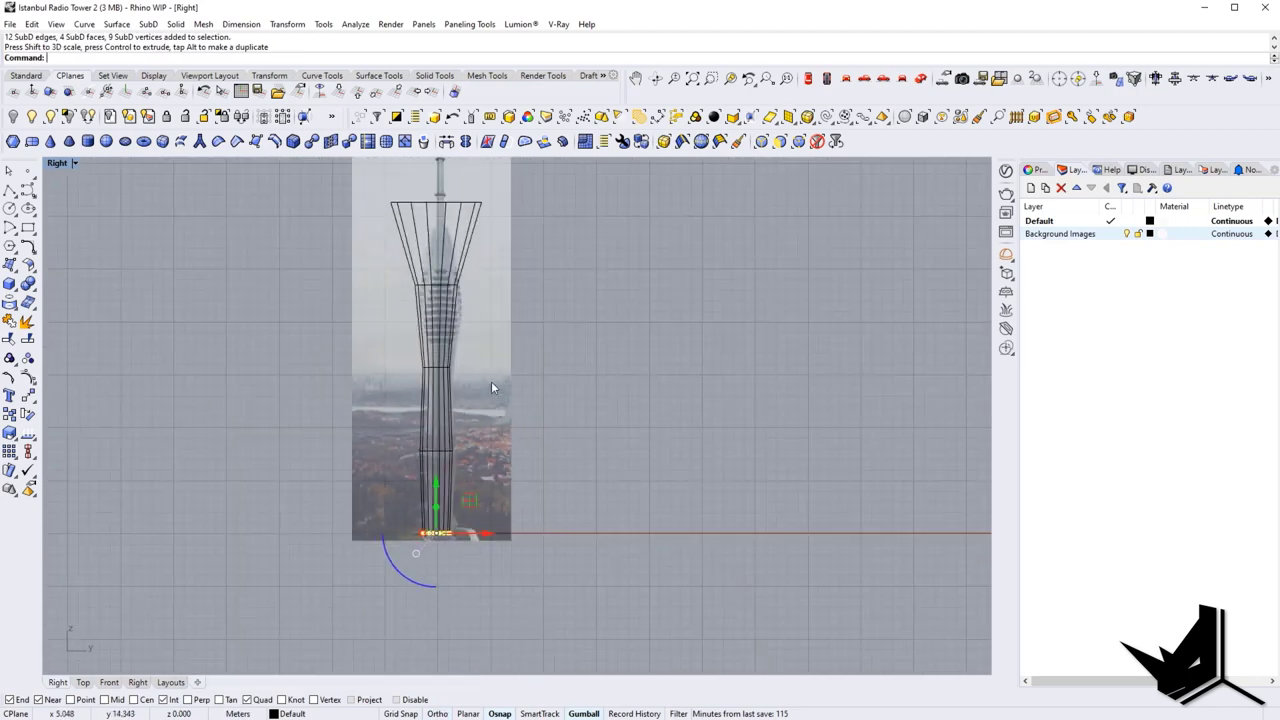
pyautogui.scroll(4, 421, 206)
pyautogui.moveTo(421, 206); pyautogui.dragTo(389, 366, button='right')
pyautogui.keyDown('ctrl'); pyautogui.keyDown('shift'); pyautogui.moveTo(201, 300); pyautogui.dragTo(482, 400); pyautogui.keyUp('shift'); pyautogui.keyUp('ctrl')
pyautogui.scroll(6, 360, 373)
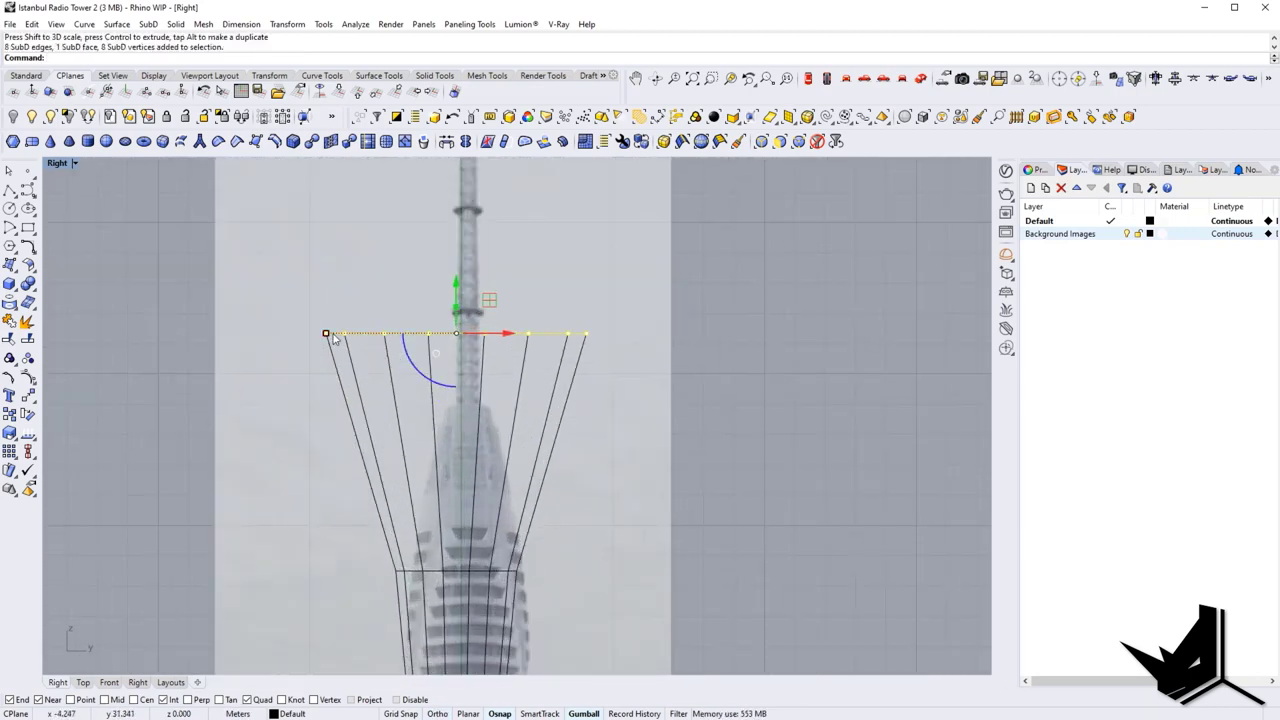
pyautogui.keyDown('shift'); pyautogui.moveTo(327, 334); pyautogui.dragTo(434, 354); pyautogui.keyUp('shift')
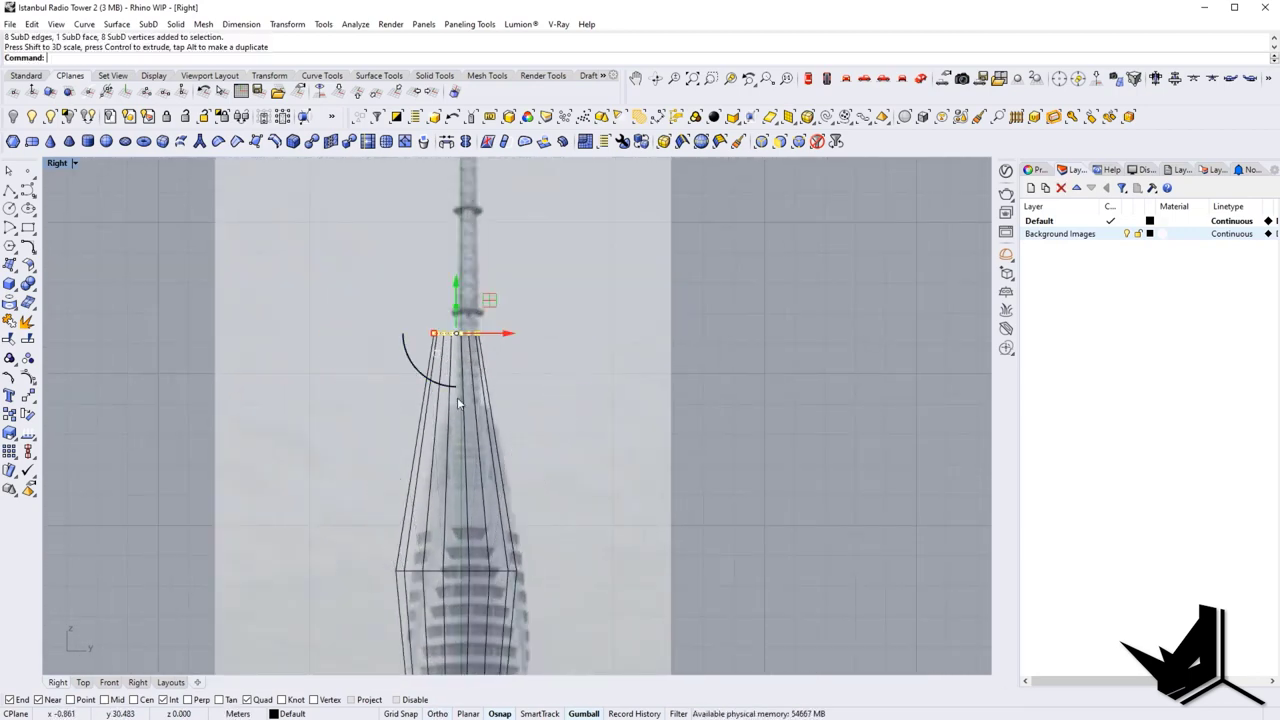
pyautogui.moveTo(460, 391); pyautogui.dragTo(454, 296, button='right')
pyautogui.moveTo(452, 193); pyautogui.dragTo(464, 262)
# Step: Scale the edge ring just below the top slightly outward to follow the pictured head
pyautogui.scroll(-4, 471, 377)
pyautogui.moveTo(490, 460); pyautogui.dragTo(449, 313, button='right')
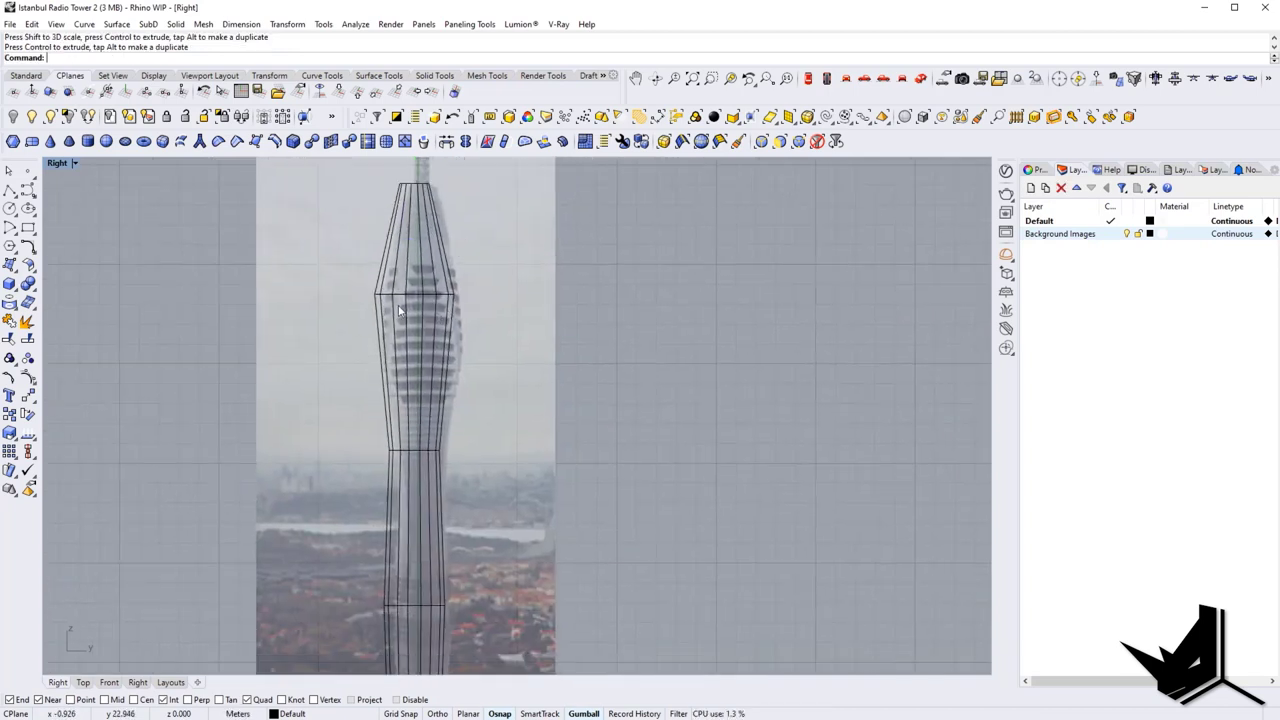
pyautogui.moveTo(549, 344); pyautogui.dragTo(549, 343)
pyautogui.keyDown('shift'); pyautogui.moveTo(375, 294); pyautogui.dragTo(371, 294); pyautogui.keyUp('shift')
pyautogui.moveTo(440, 434); pyautogui.dragTo(452, 356, button='right')
pyautogui.click(259, 409)
pyautogui.scroll(-6, 451, 388)
pyautogui.scroll(2, 494, 438)
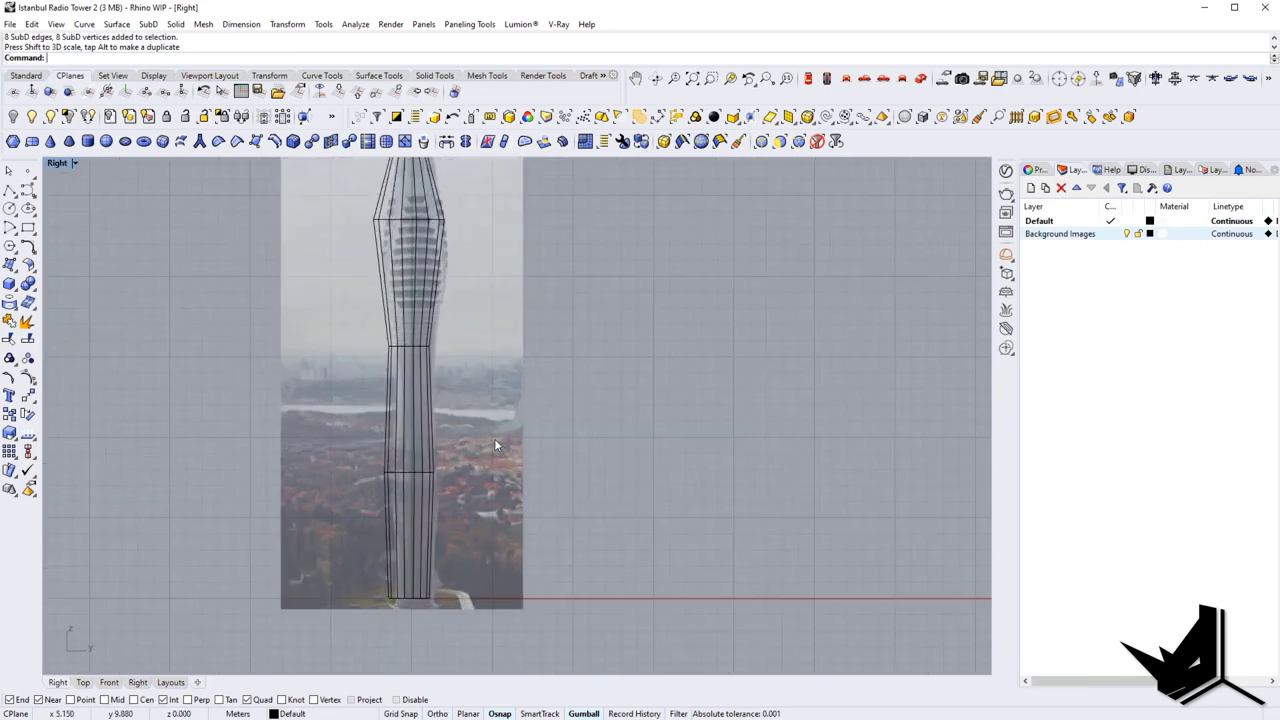
# Step: Unlock the reference pictures and shift the Right-view picture sideways to centre it on the SubD tower
pyautogui.write('Lock')
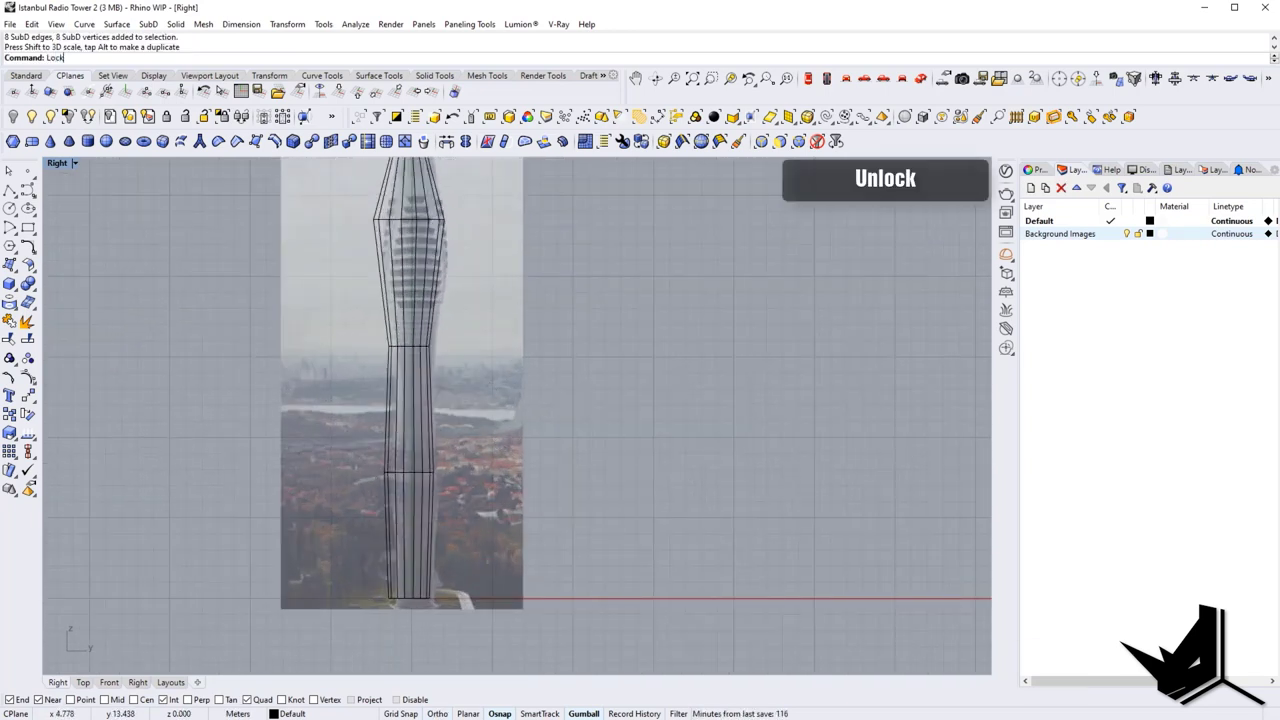
pyautogui.press('Return')
pyautogui.press('Escape')
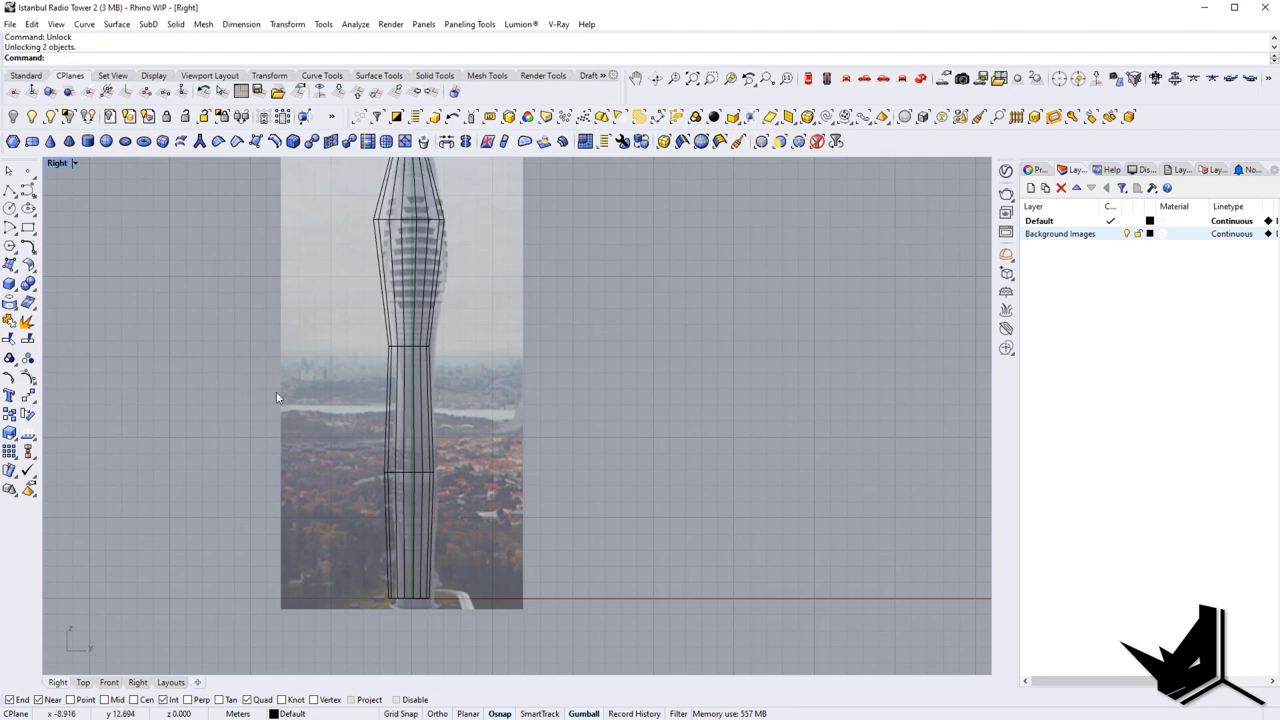
pyautogui.click(279, 391)
pyautogui.scroll(2, 456, 341)
pyautogui.moveTo(436, 284); pyautogui.dragTo(429, 284)
pyautogui.press('Escape')
# Step: Check the picture's alignment against the tower in smooth display, then lock the reference pictures with the Lock command
pyautogui.press('Tab')
pyautogui.moveTo(455, 344); pyautogui.dragTo(463, 396, button='right')
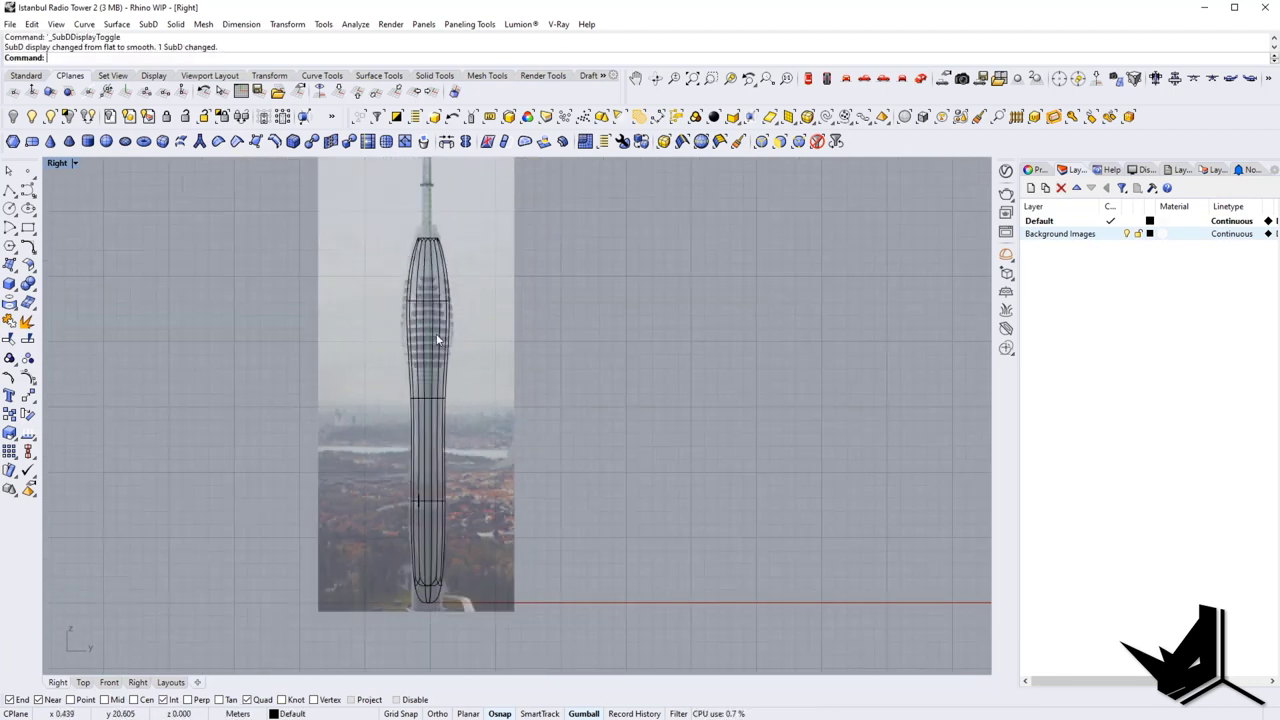
pyautogui.scroll(5, 437, 340)
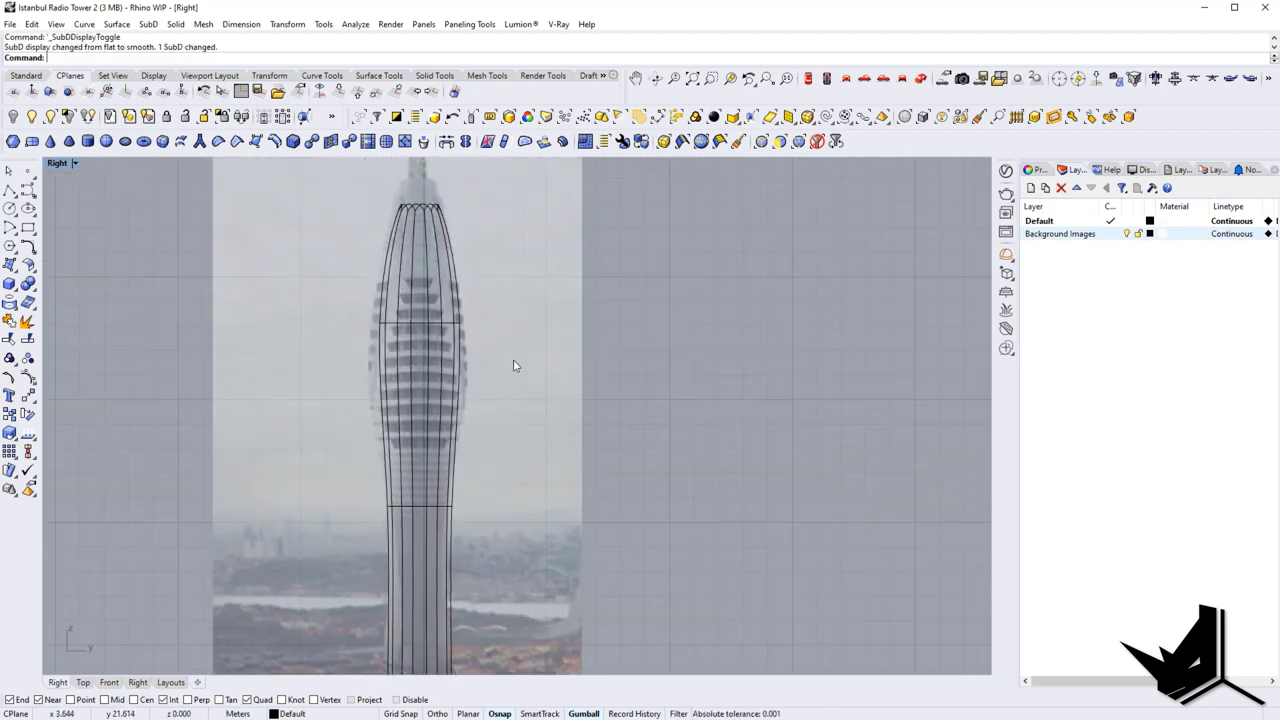
pyautogui.moveTo(281, 286); pyautogui.dragTo(523, 344)
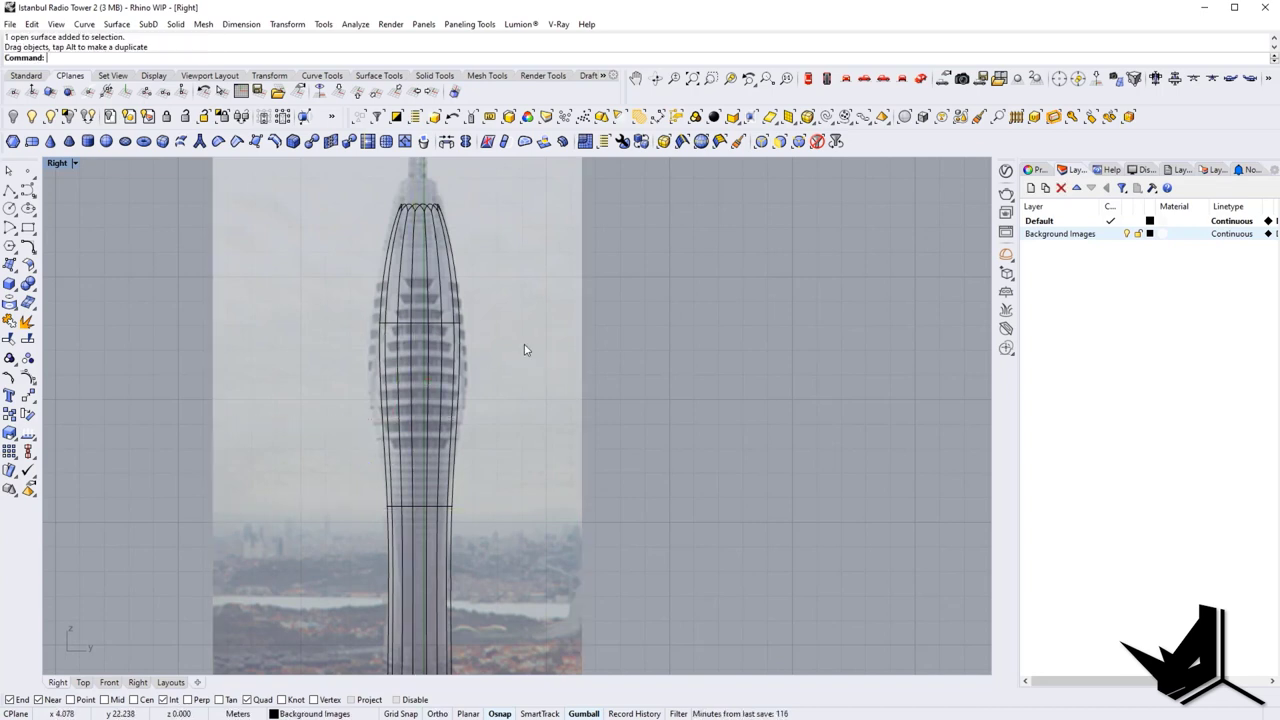
pyautogui.click(521, 343)
pyautogui.write('Lock')
pyautogui.press('Return')
pyautogui.press('Return')
pyautogui.press('Escape')
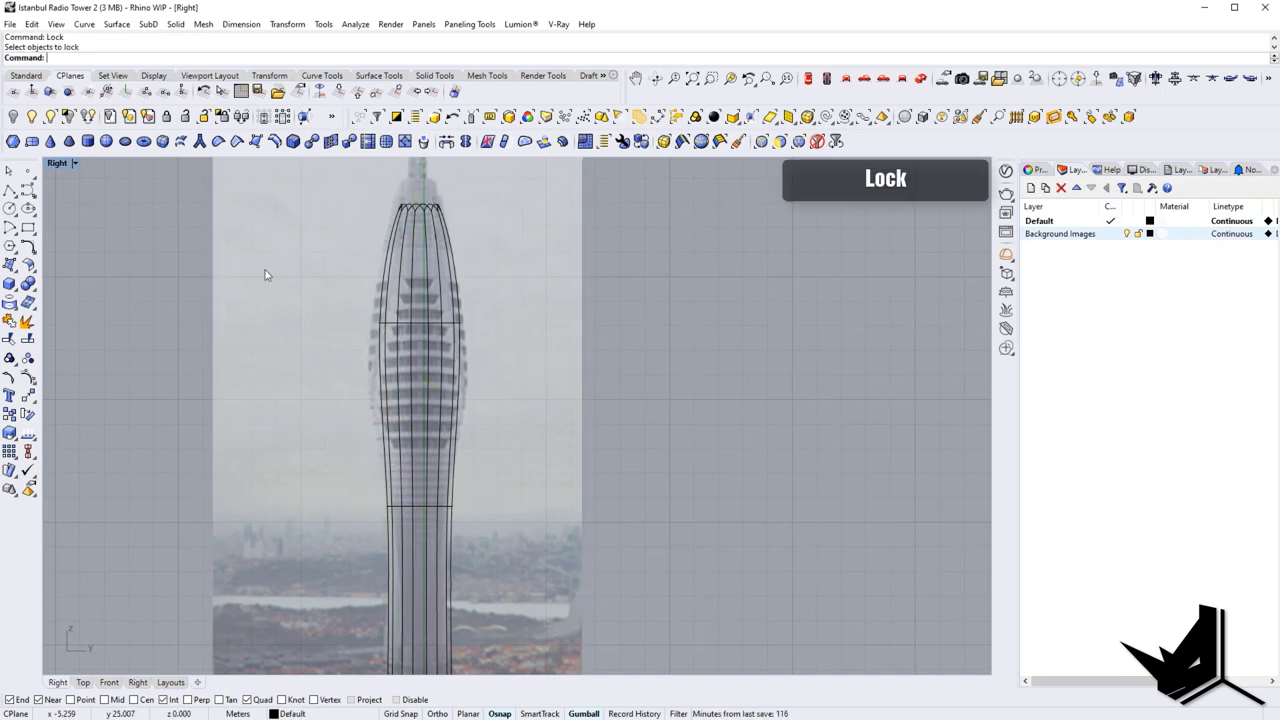
# Step: Widen the ring below the top uniformly until the smooth tower head fits the outline in the picture
pyautogui.keyDown('ctrl'); pyautogui.keyDown('shift'); pyautogui.moveTo(235, 249); pyautogui.dragTo(590, 375); pyautogui.keyUp('shift'); pyautogui.keyUp('ctrl')
pyautogui.scroll(6, 394, 317)
pyautogui.keyDown('shift'); pyautogui.moveTo(354, 328); pyautogui.dragTo(343, 328); pyautogui.keyUp('shift')
pyautogui.moveTo(431, 424); pyautogui.dragTo(351, 364, button='right')
pyautogui.press('Escape')
pyautogui.scroll(-6, 400, 325)
pyautogui.scroll(2, 405, 362)
# Step: In flat display, insert a horizontal edge loop with InsertEdge about midway between the head's widest ring and the ring below
pyautogui.press('Tab')
pyautogui.keyDown('ctrl'); pyautogui.keyDown('shift'); pyautogui.click(325, 352); pyautogui.keyUp('shift'); pyautogui.keyUp('ctrl')
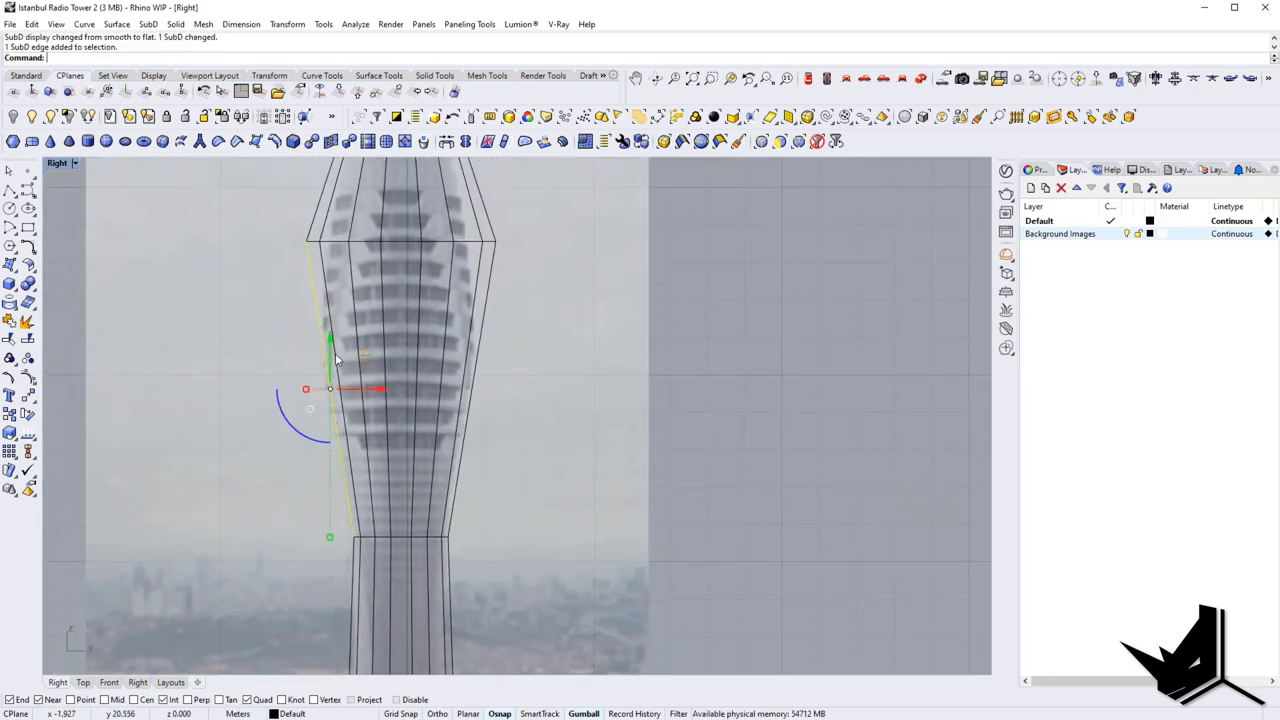
pyautogui.keyDown('ctrl'); pyautogui.keyDown('shift'); pyautogui.doubleClick(338, 363); pyautogui.keyUp('shift'); pyautogui.keyUp('ctrl')
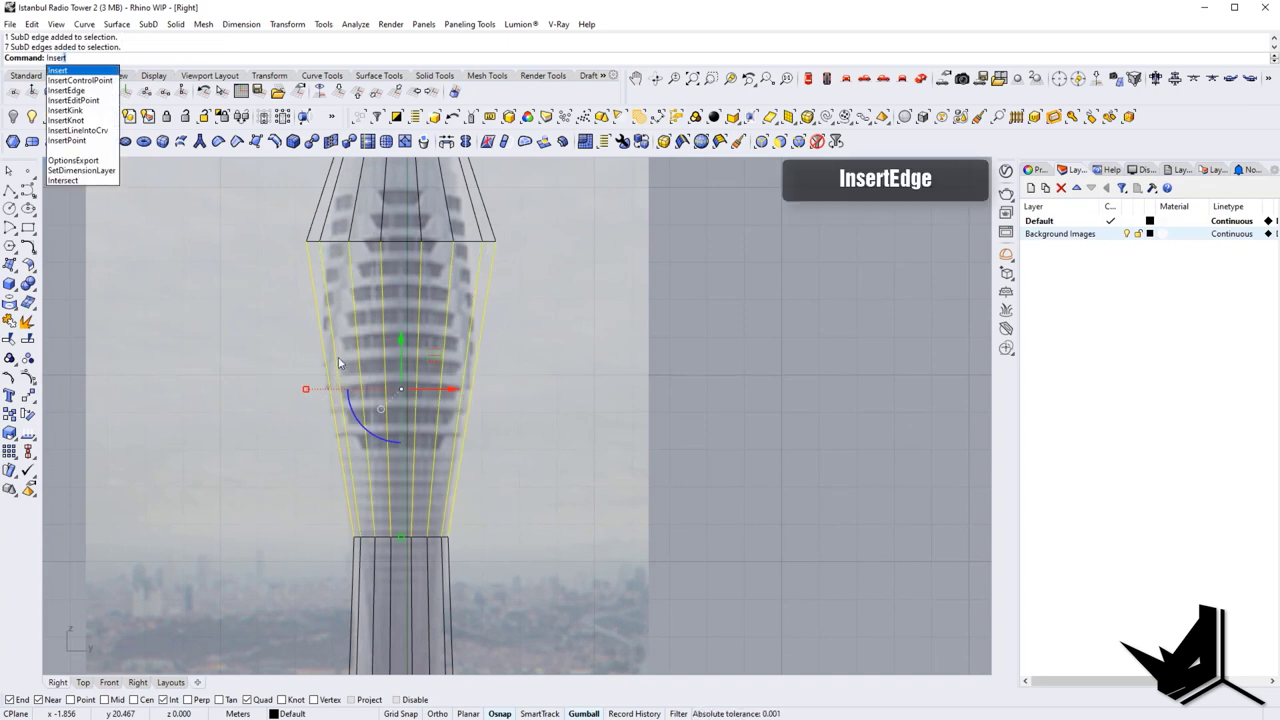
pyautogui.press('Down')
pyautogui.press('Down')
pyautogui.press('Return')
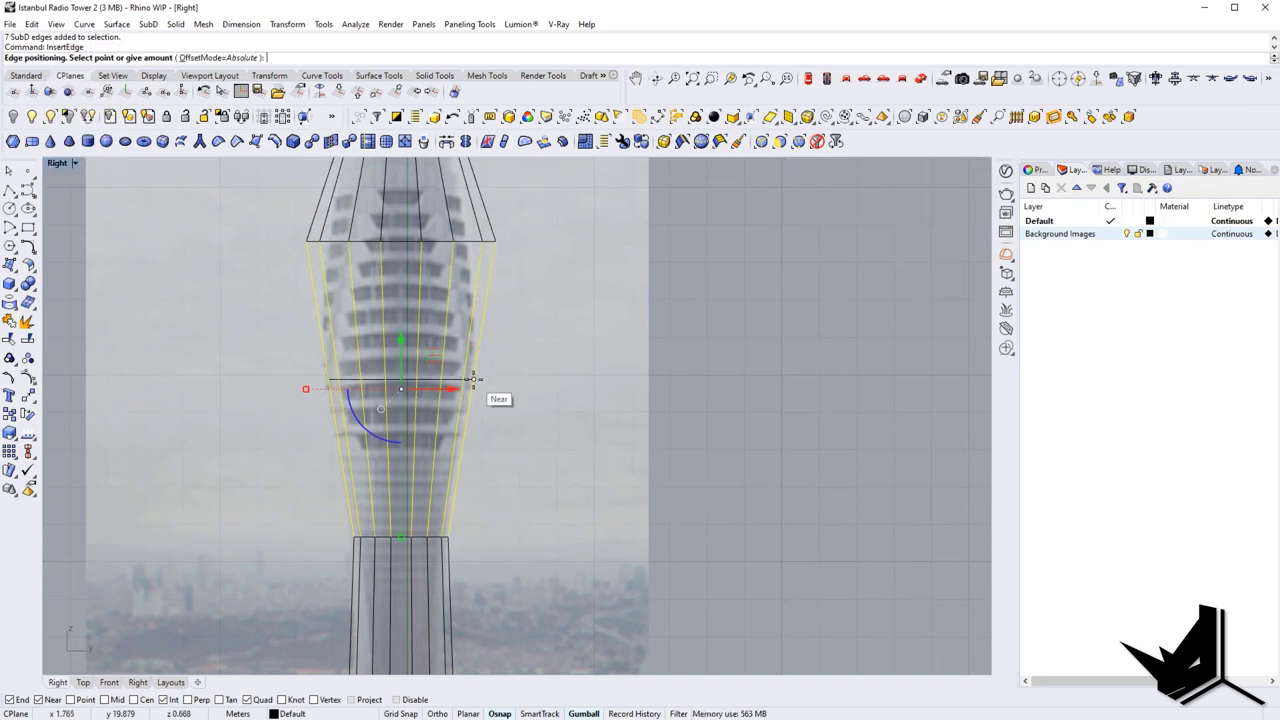
pyautogui.click(474, 379)
# Step: Scale the inserted edge loop slightly outward in smooth display to fill out the pictured head
pyautogui.keyDown('ctrl'); pyautogui.keyDown('shift'); pyautogui.doubleClick(372, 379); pyautogui.keyUp('shift'); pyautogui.keyUp('ctrl')
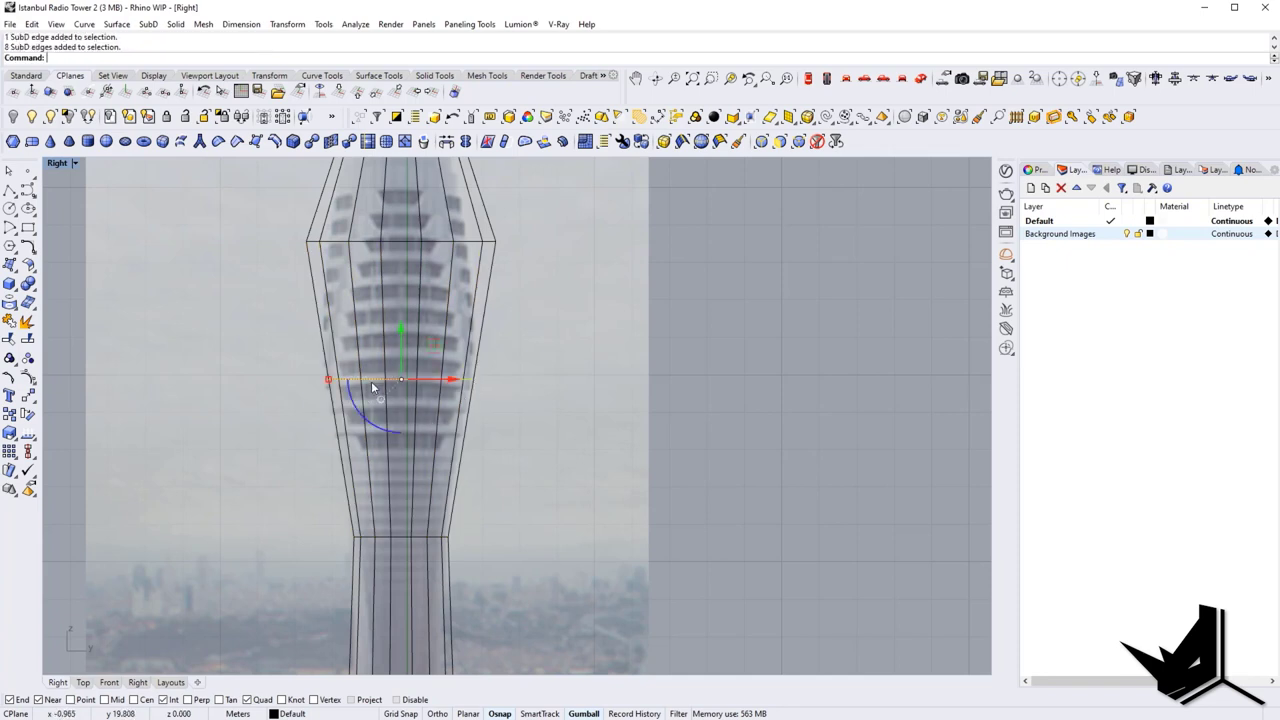
pyautogui.press('Tab')
pyautogui.moveTo(330, 381); pyautogui.dragTo(321, 381)
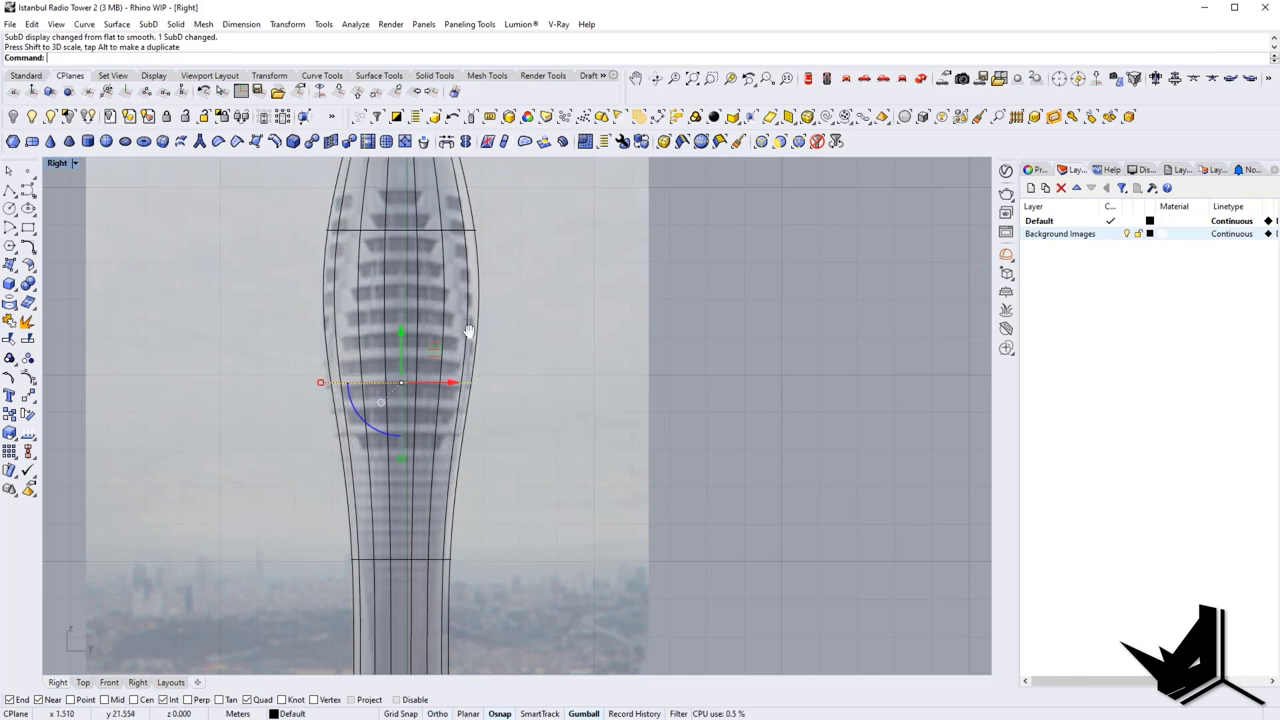
# Step: Compare the tower's head and shaft with the reference picture in both smooth and flat display
pyautogui.moveTo(432, 259); pyautogui.dragTo(408, 346, button='right')
pyautogui.scroll(-4, 404, 334)
pyautogui.press('Tab')
pyautogui.press('Tab')
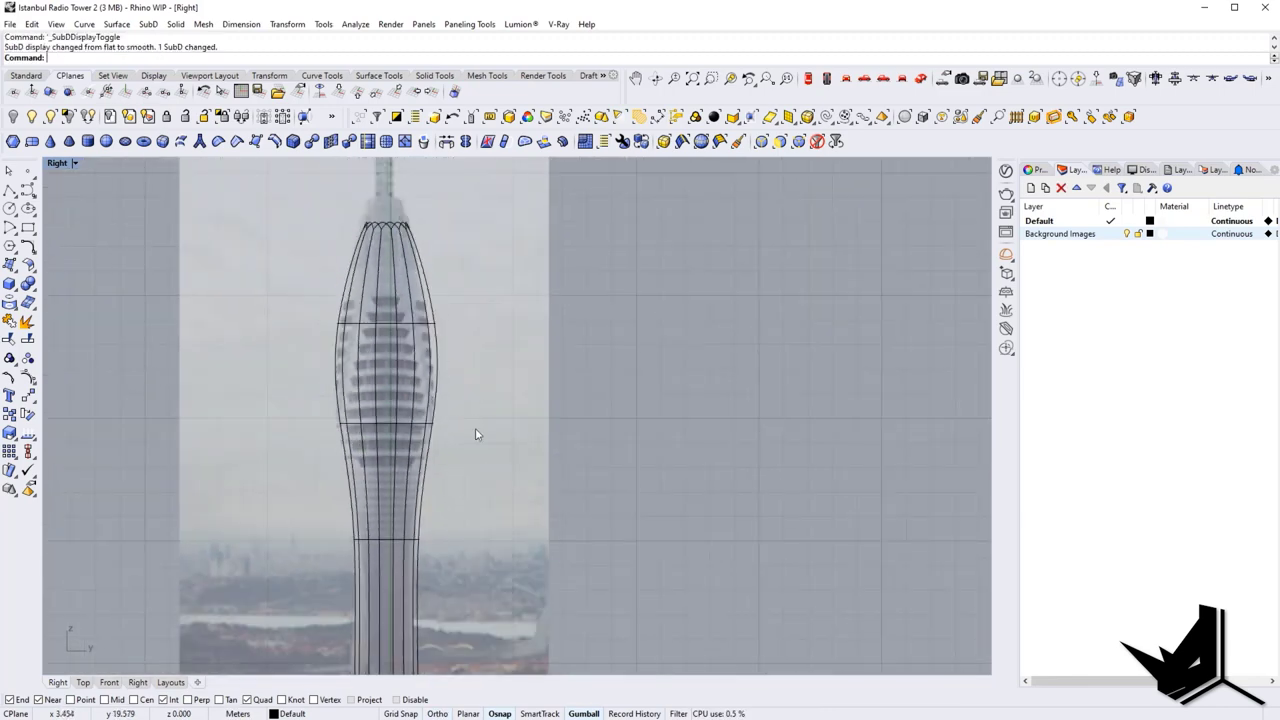
pyautogui.moveTo(463, 436); pyautogui.dragTo(439, 258, button='right')
pyautogui.scroll(4, 368, 290)
pyautogui.press('Tab')
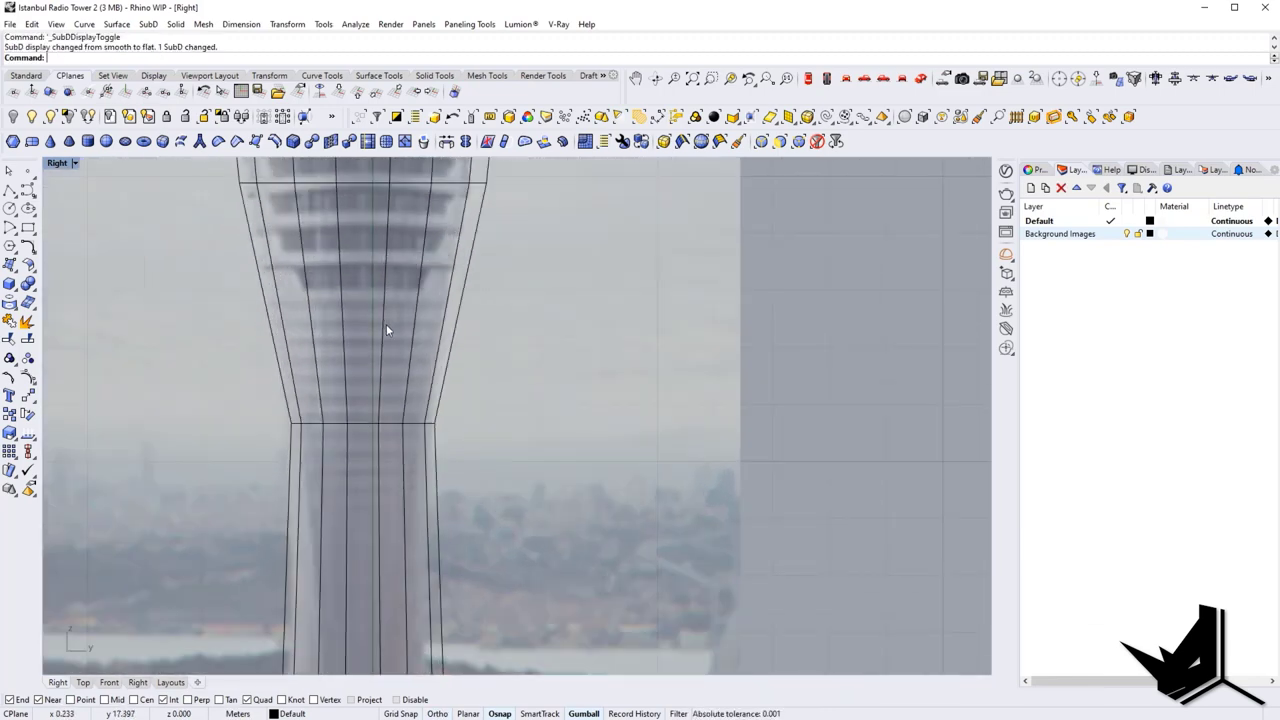
pyautogui.scroll(-1, 386, 324)
pyautogui.press('Tab')
pyautogui.press('Tab')
pyautogui.scroll(-6, 372, 421)
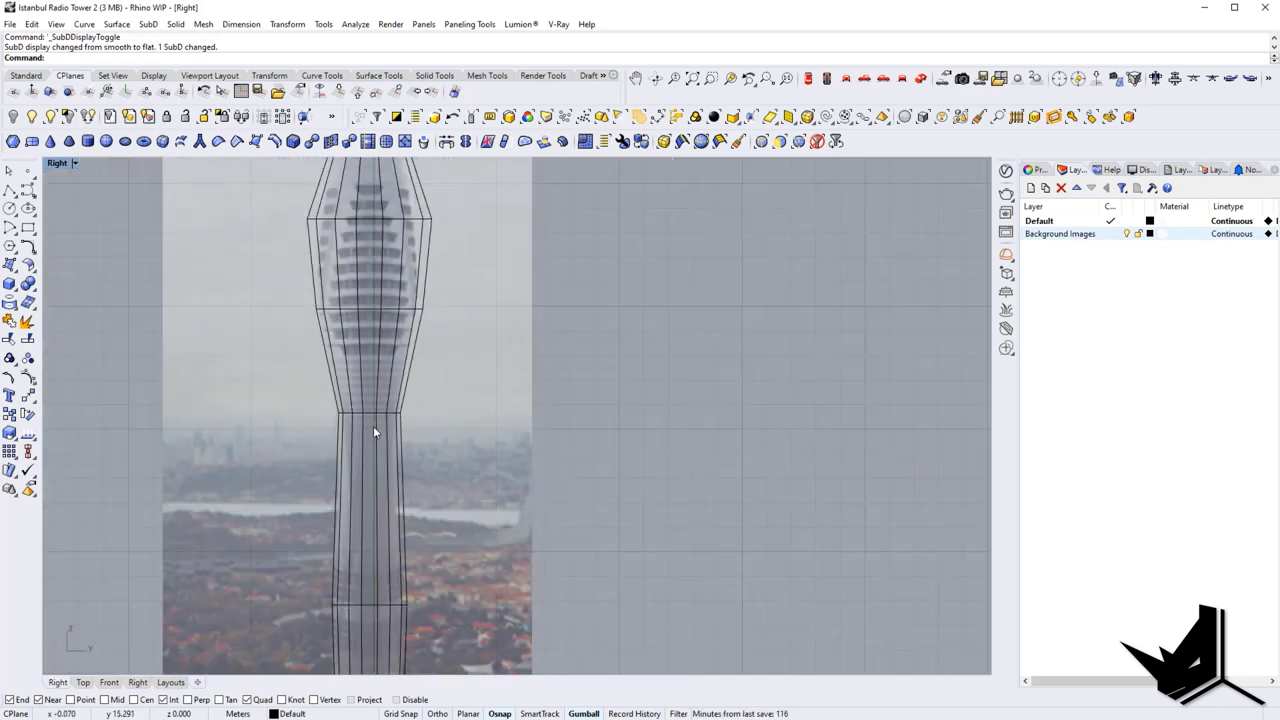
pyautogui.moveTo(396, 496); pyautogui.dragTo(382, 405, button='right')
pyautogui.press('Tab')
pyautogui.scroll(6, 361, 512)
pyautogui.scroll(-2, 358, 430)
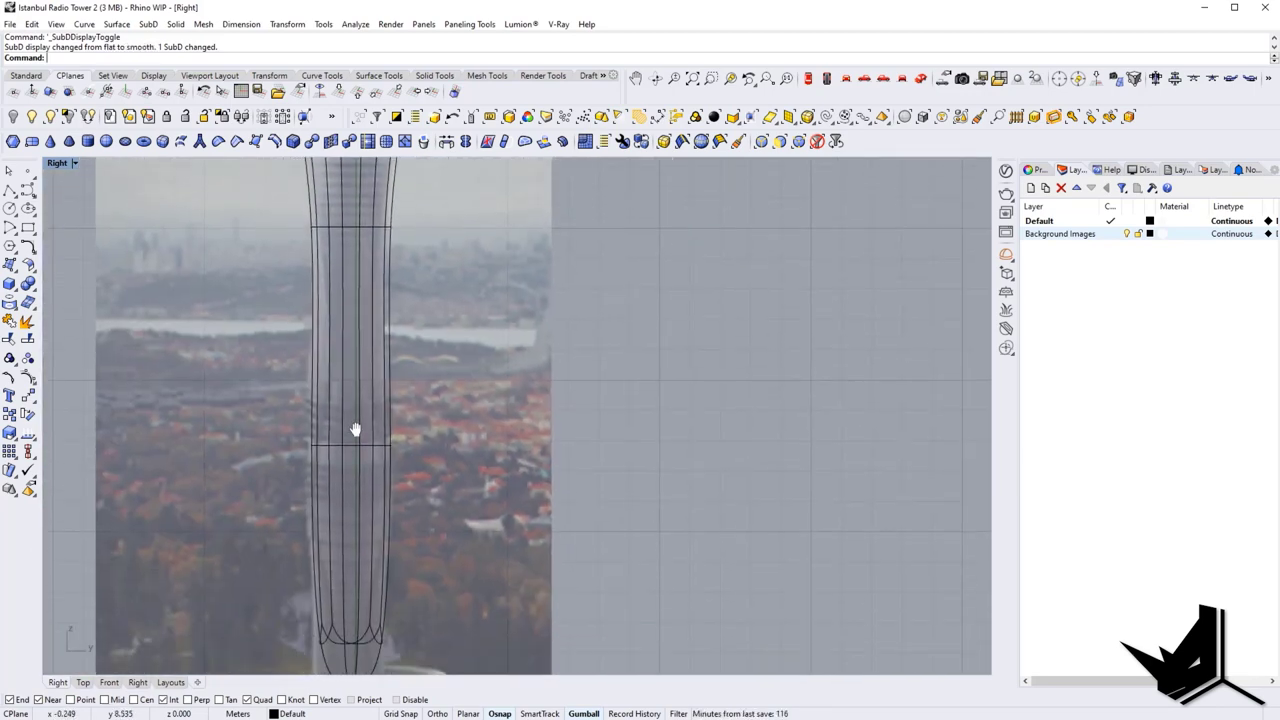
# Step: Scale the lowest intermediate ring on the shaft slightly outward to match the pictured outline
pyautogui.scroll(2, 324, 458)
pyautogui.keyDown('ctrl'); pyautogui.keyDown('shift'); pyautogui.moveTo(417, 452); pyautogui.dragTo(444, 462); pyautogui.keyUp('shift'); pyautogui.keyUp('ctrl')
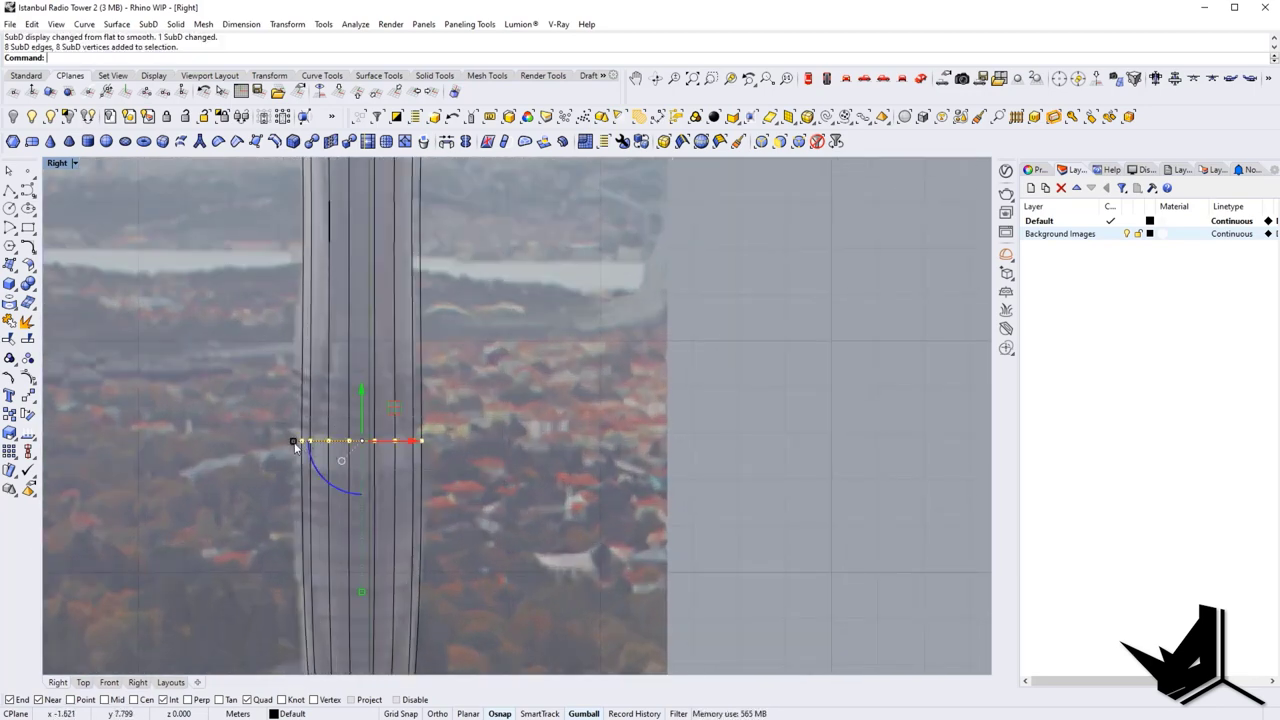
pyautogui.moveTo(294, 443); pyautogui.dragTo(287, 442)
pyautogui.scroll(-4, 299, 441)
pyautogui.moveTo(331, 342); pyautogui.dragTo(339, 389, button='right')
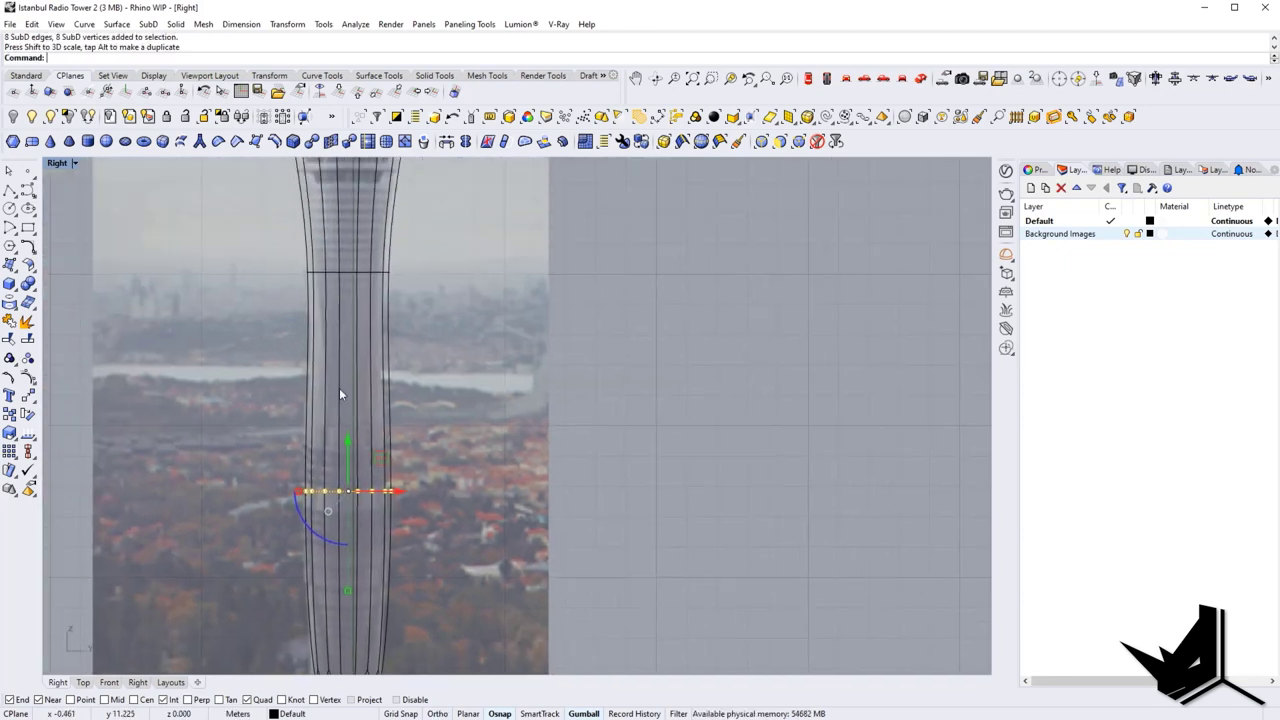
pyautogui.press('Escape')
# Step: In flat display, insert a horizontal edge loop with InsertEdge across the shaft section below the waist ring, about a quarter of its height above the lower ring
pyautogui.scroll(8, 324, 403)
pyautogui.moveTo(295, 487); pyautogui.dragTo(305, 431, button='right')
pyautogui.keyDown('ctrl'); pyautogui.keyDown('shift'); pyautogui.click(298, 429); pyautogui.keyUp('shift'); pyautogui.keyUp('ctrl')
pyautogui.keyDown('ctrl'); pyautogui.keyDown('shift'); pyautogui.click(308, 429); pyautogui.keyUp('shift'); pyautogui.keyUp('ctrl')
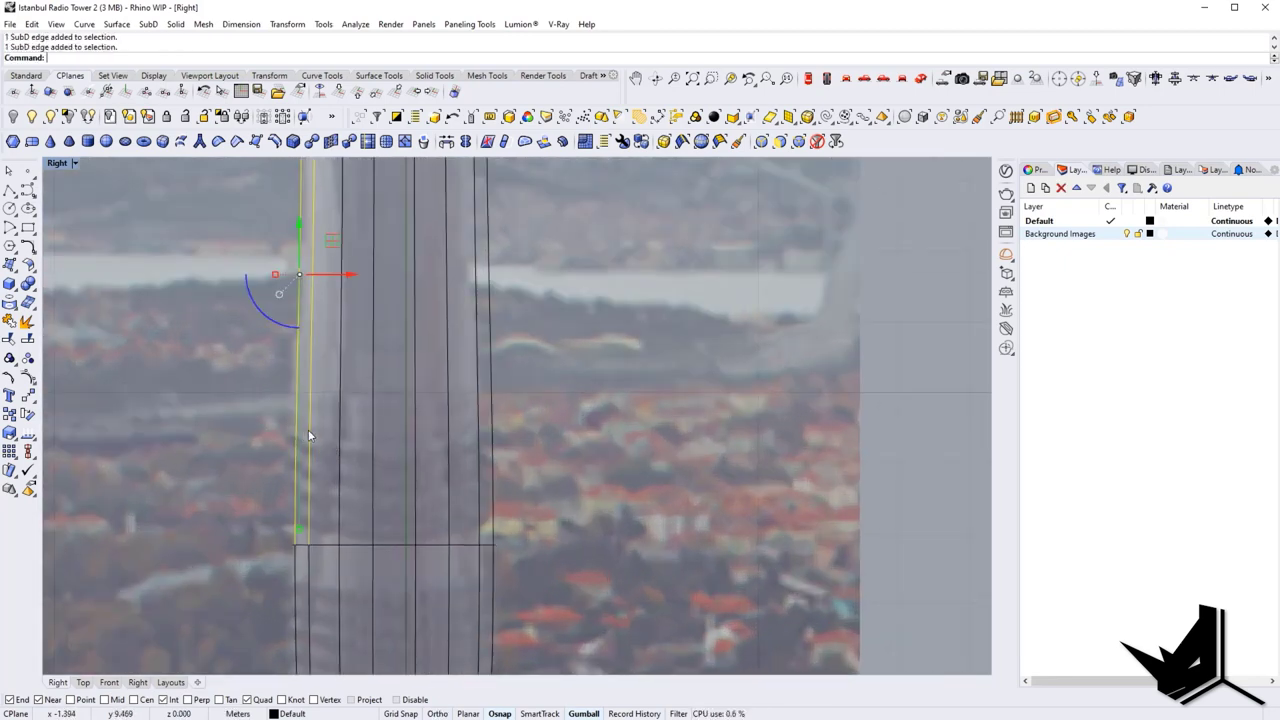
pyautogui.keyDown('ctrl'); pyautogui.keyDown('shift'); pyautogui.doubleClick(308, 429); pyautogui.keyUp('shift'); pyautogui.keyUp('ctrl')
pyautogui.press('Escape')
pyautogui.keyDown('ctrl'); pyautogui.keyDown('shift'); pyautogui.click(296, 431); pyautogui.keyUp('shift'); pyautogui.keyUp('ctrl')
pyautogui.keyDown('ctrl'); pyautogui.keyDown('shift'); pyautogui.doubleClick(308, 434); pyautogui.keyUp('shift'); pyautogui.keyUp('ctrl')
pyautogui.scroll(-2, 354, 457)
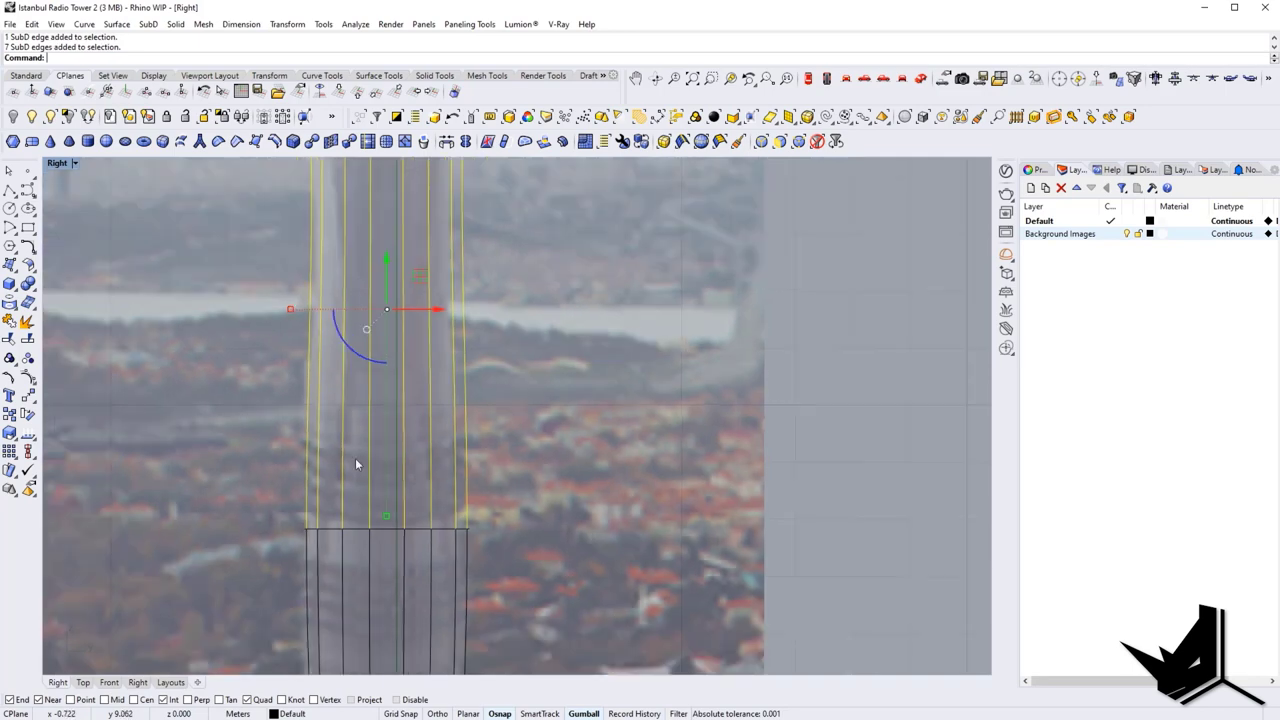
pyautogui.scroll(-4, 355, 458)
pyautogui.write('InsertEdge')
pyautogui.press('Return')
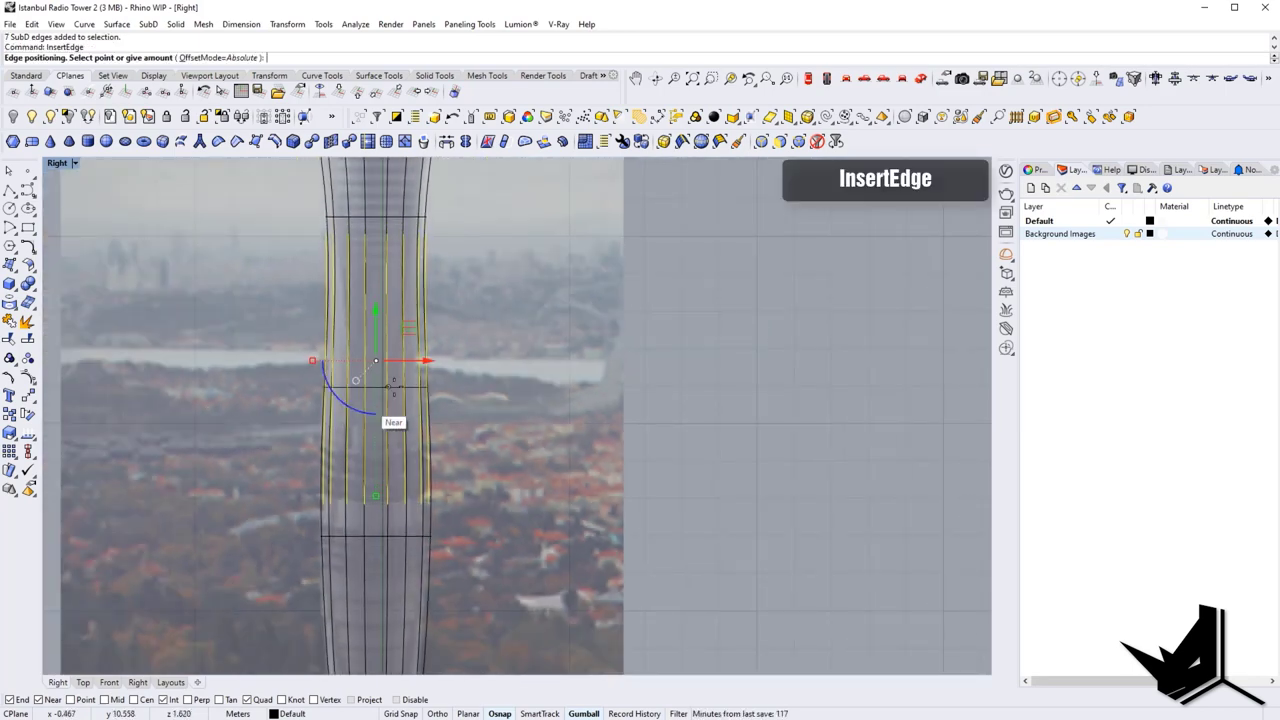
pyautogui.press('Tab')
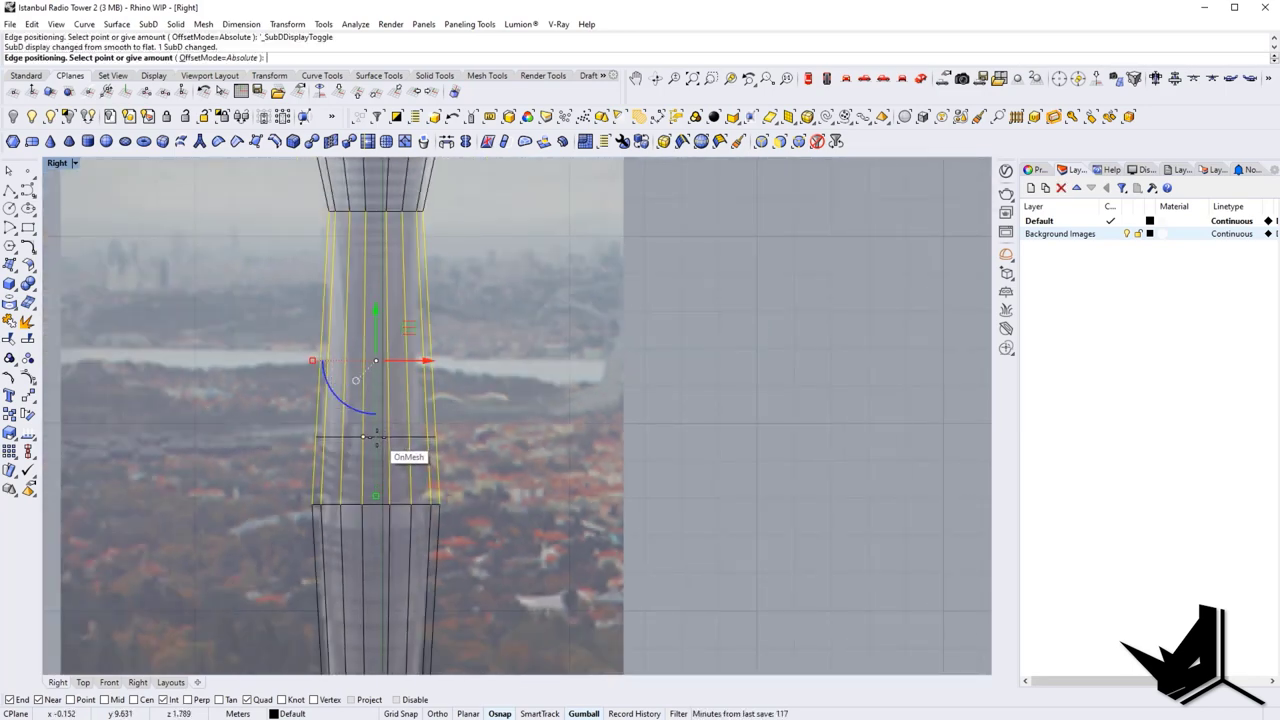
pyautogui.click(377, 437)
# Step: Scale the inserted shaft edge loop slightly inward in flat display to follow the pictured outline
pyautogui.moveTo(374, 464); pyautogui.dragTo(332, 438, button='right')
pyautogui.scroll(4, 316, 435)
pyautogui.press('Tab')
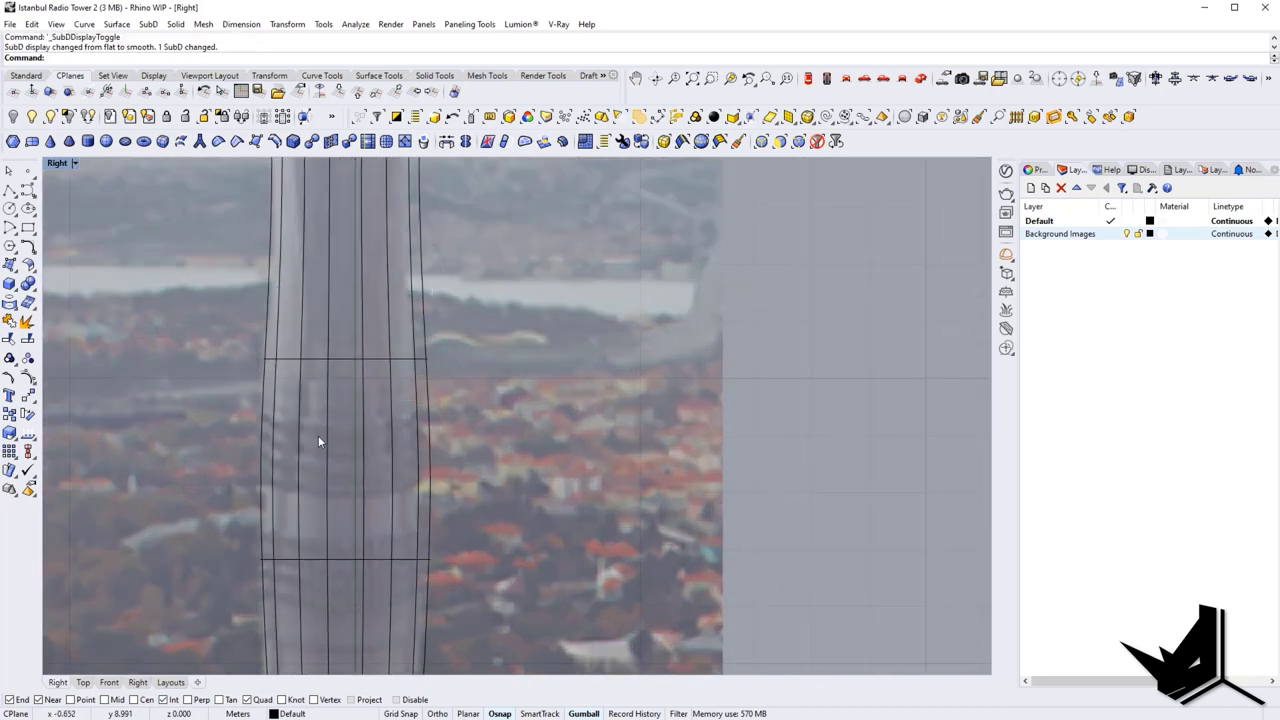
pyautogui.scroll(-2, 319, 440)
pyautogui.press('Tab')
pyautogui.keyDown('ctrl'); pyautogui.keyDown('shift'); pyautogui.moveTo(262, 396); pyautogui.dragTo(412, 425); pyautogui.keyUp('shift'); pyautogui.keyUp('ctrl')
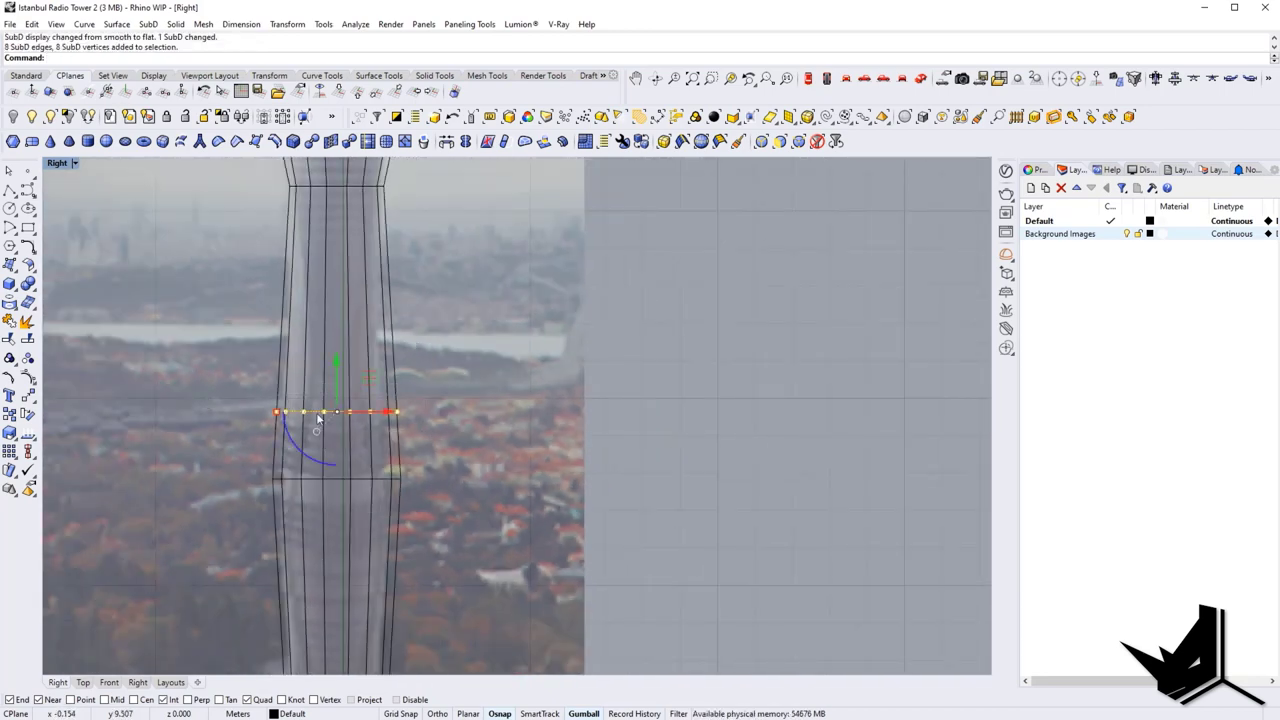
pyautogui.scroll(5, 302, 411)
pyautogui.moveTo(257, 416); pyautogui.dragTo(260, 416)
pyautogui.click(177, 526)
# Step: Scale the shaft ring just below the inserted loop slightly inward and return to smooth display
pyautogui.moveTo(177, 528); pyautogui.dragTo(162, 418, button='right')
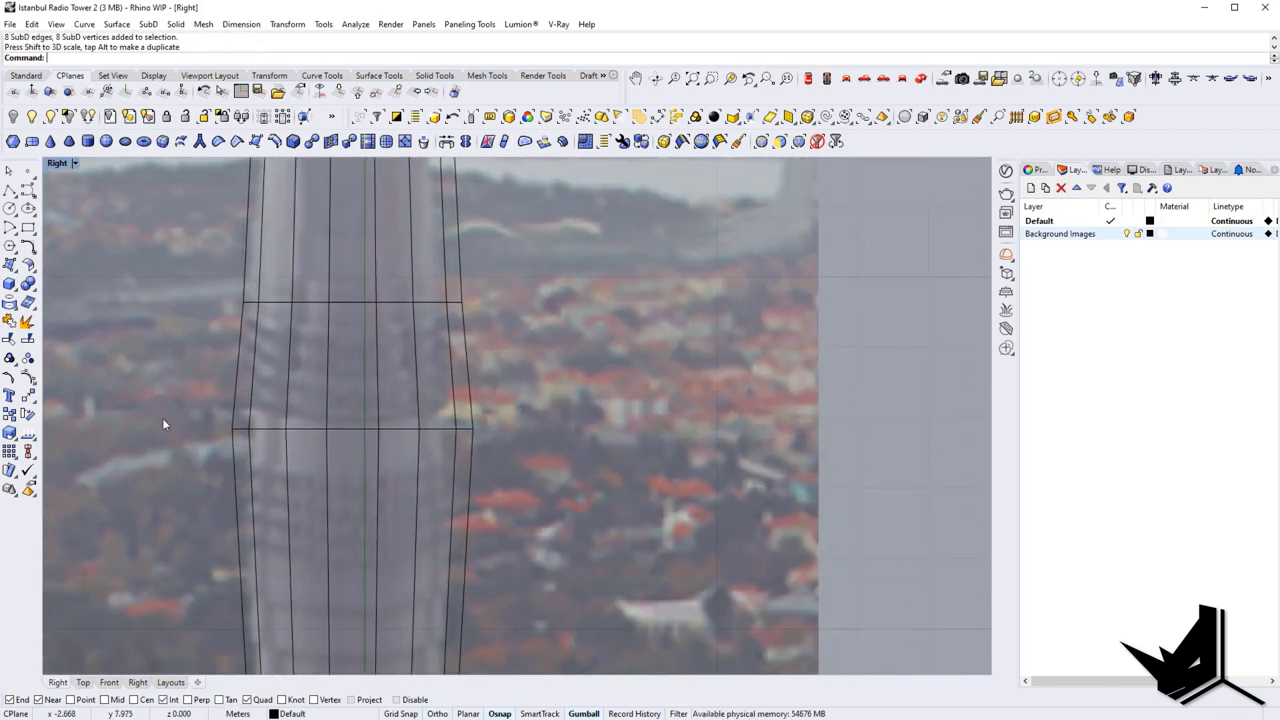
pyautogui.keyDown('ctrl'); pyautogui.keyDown('shift'); pyautogui.moveTo(162, 418); pyautogui.dragTo(560, 507); pyautogui.keyUp('shift'); pyautogui.keyUp('ctrl')
pyautogui.moveTo(235, 431); pyautogui.dragTo(238, 431)
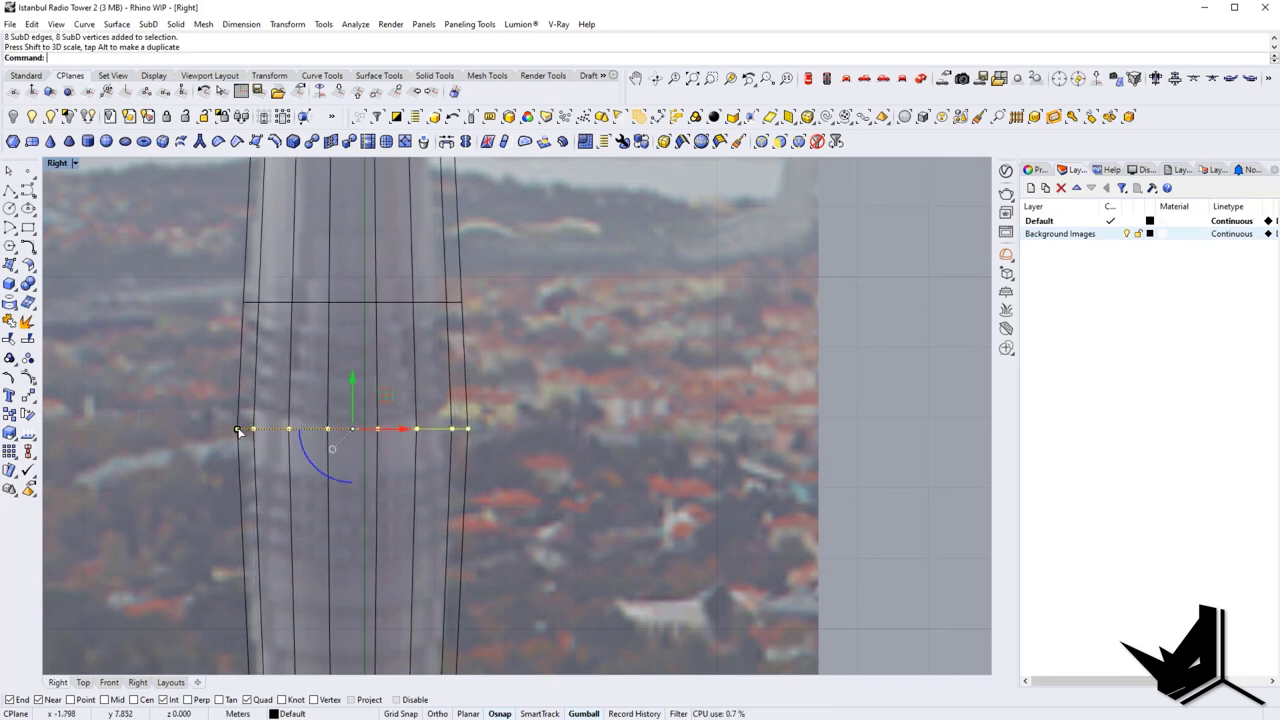
pyautogui.press('Tab')
# Step: Move the tower's bottom ring straight down, well below the base shown in the reference picture
pyautogui.scroll(-4, 328, 440)
pyautogui.moveTo(328, 440); pyautogui.dragTo(348, 276, button='right')
pyautogui.moveTo(373, 508); pyautogui.dragTo(374, 419, button='right')
pyautogui.scroll(2, 370, 463)
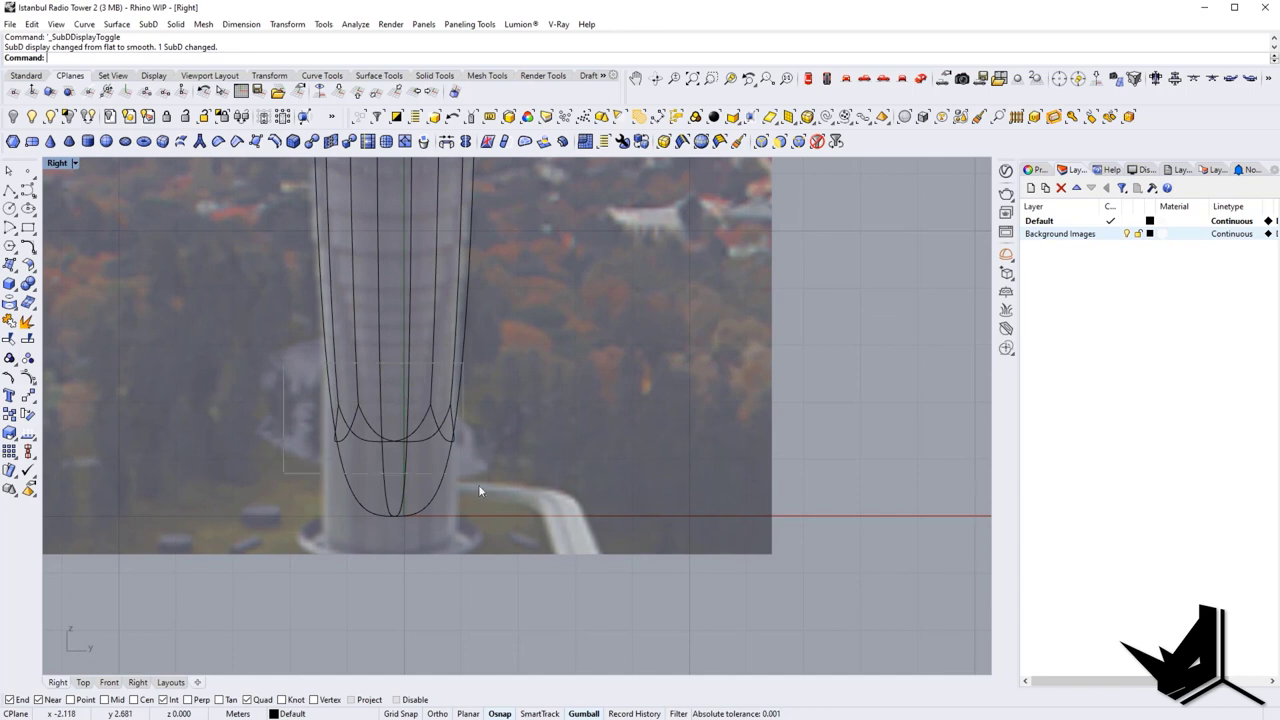
pyautogui.keyDown('ctrl'); pyautogui.keyDown('shift'); pyautogui.moveTo(478, 486); pyautogui.dragTo(494, 532); pyautogui.keyUp('shift'); pyautogui.keyUp('ctrl')
pyautogui.moveTo(494, 532); pyautogui.dragTo(483, 442, button='right')
pyautogui.scroll(-1, 480, 435)
pyautogui.moveTo(403, 307); pyautogui.dragTo(417, 502)
# Step: Scale the lowered bottom ring slightly inward in all directions after checking the base in flat and smooth display
pyautogui.press('Tab')
pyautogui.moveTo(489, 430); pyautogui.dragTo(486, 455, button='right')
pyautogui.press('Tab')
pyautogui.moveTo(482, 504)
pyautogui.mouseDown(button='right')
pyautogui.moveTo(480, 552)
pyautogui.moveTo(472, 510)
pyautogui.mouseUp(button='right')
pyautogui.keyDown('shift'); pyautogui.moveTo(332, 549); pyautogui.dragTo(337, 549); pyautogui.keyUp('shift')
# Step: Examine how the shaft and head outlines follow the reference picture in the right view, in flat and smooth display
pyautogui.scroll(-6, 423, 411)
pyautogui.moveTo(435, 345); pyautogui.dragTo(428, 451, button='right')
pyautogui.press('Tab')
pyautogui.press('Tab')
pyautogui.scroll(4, 456, 383)
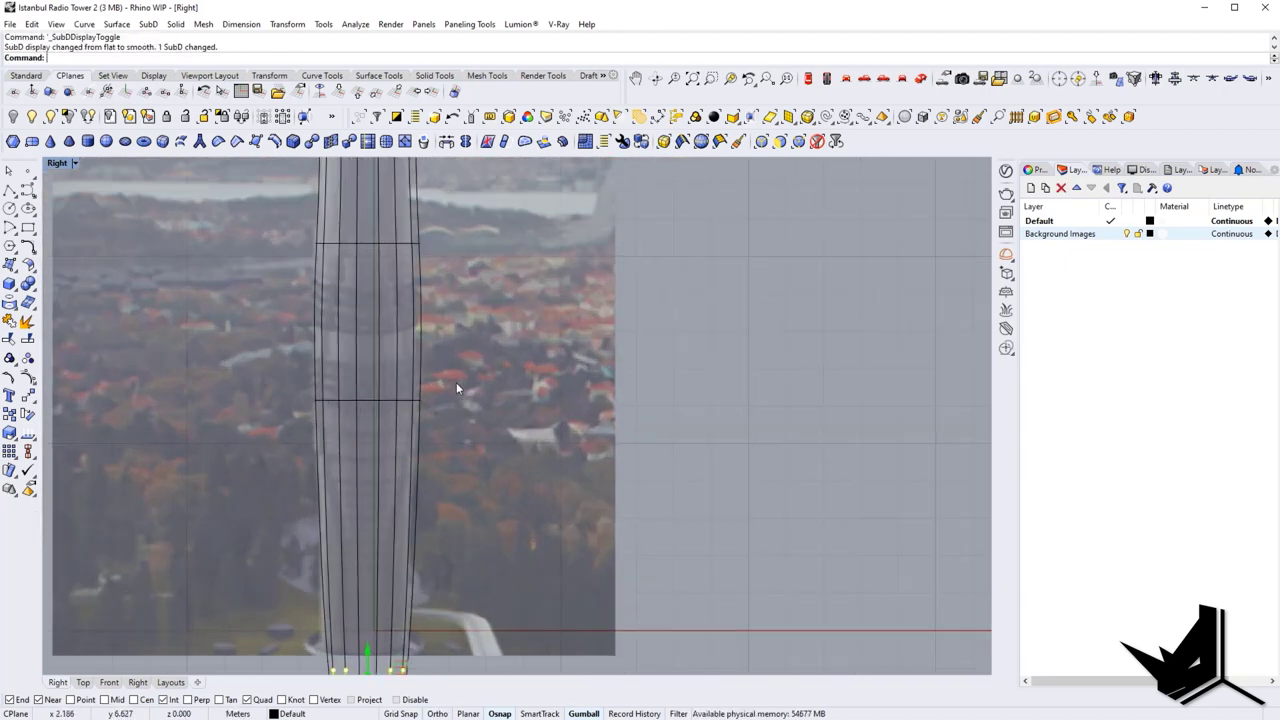
pyautogui.moveTo(443, 353); pyautogui.dragTo(460, 454, button='right')
pyautogui.scroll(9, 442, 411)
pyautogui.scroll(-7, 447, 413)
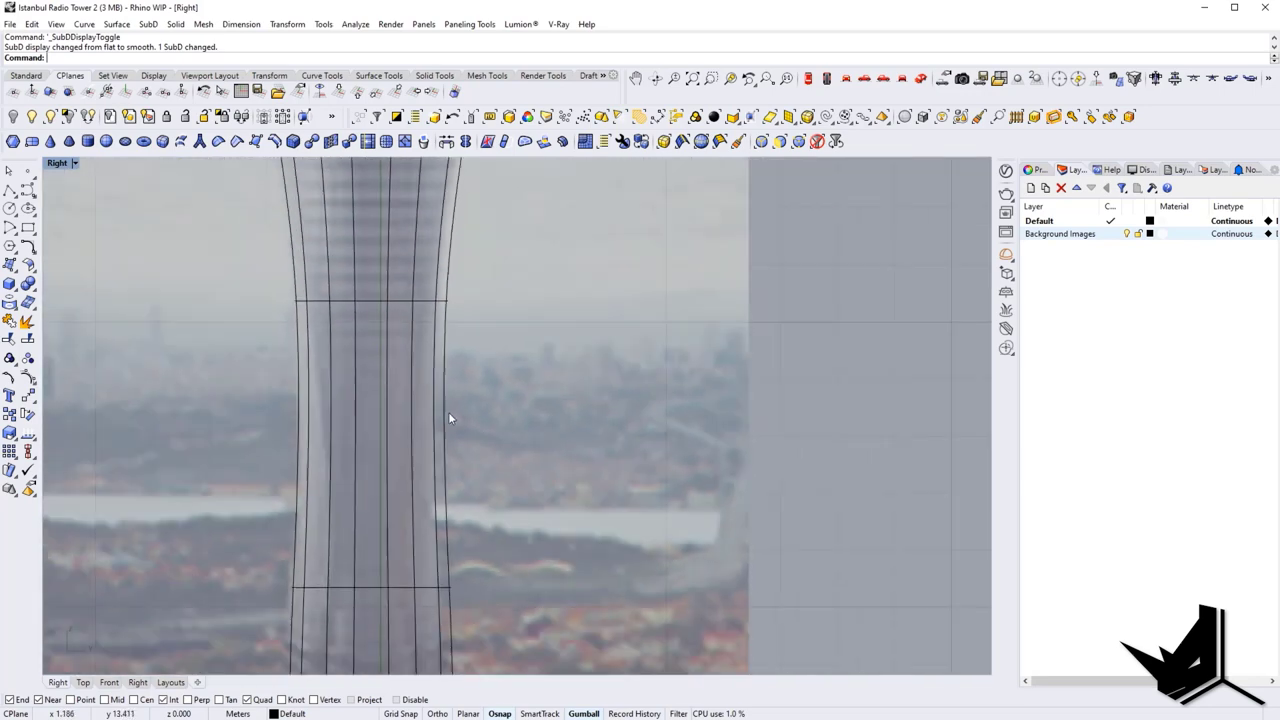
pyautogui.scroll(-5, 405, 432)
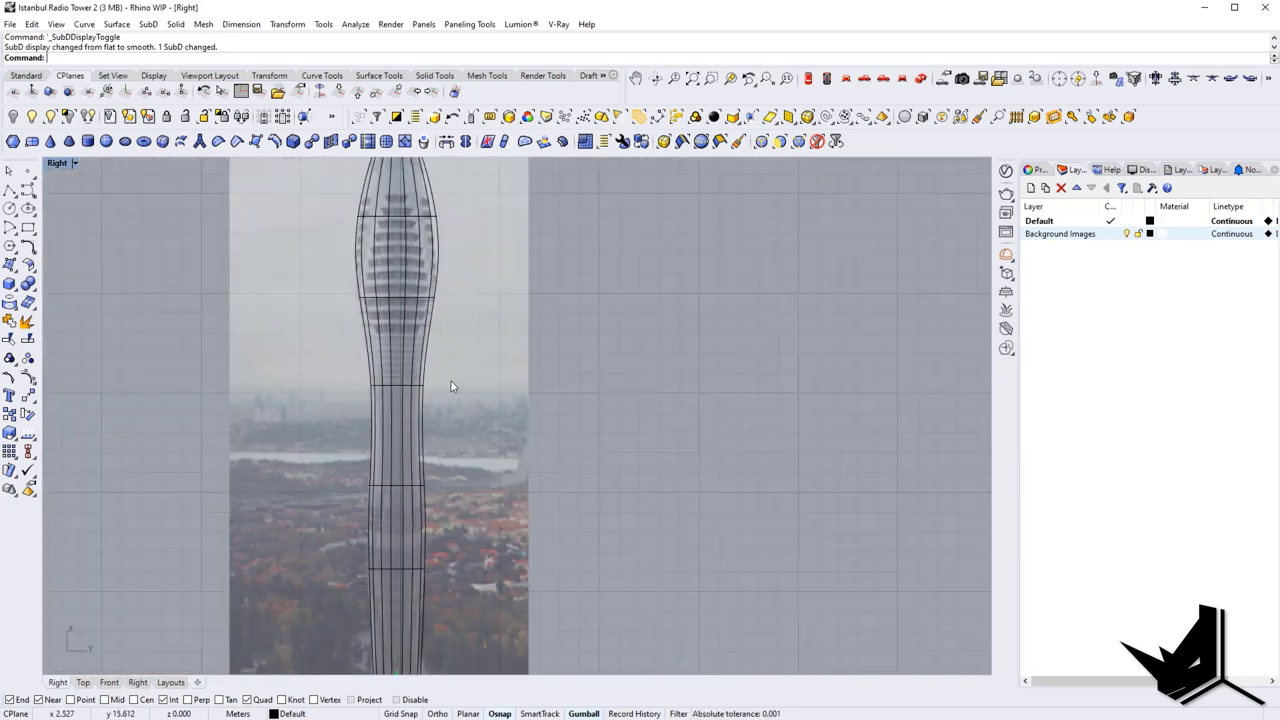
pyautogui.scroll(6, 404, 326)
pyautogui.scroll(-5, 403, 322)
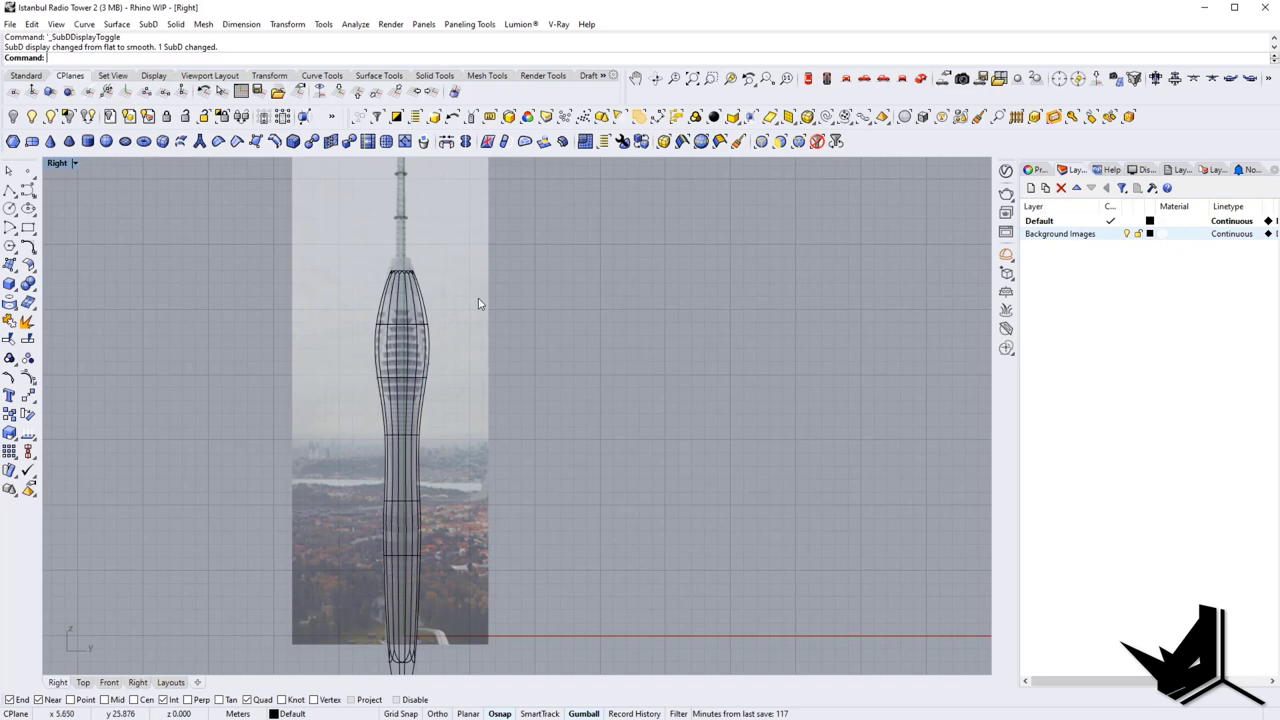
# Step: Unlock the reference picture, shift it slightly sideways to line up with the tower, and lock it again
pyautogui.write('Unlock')
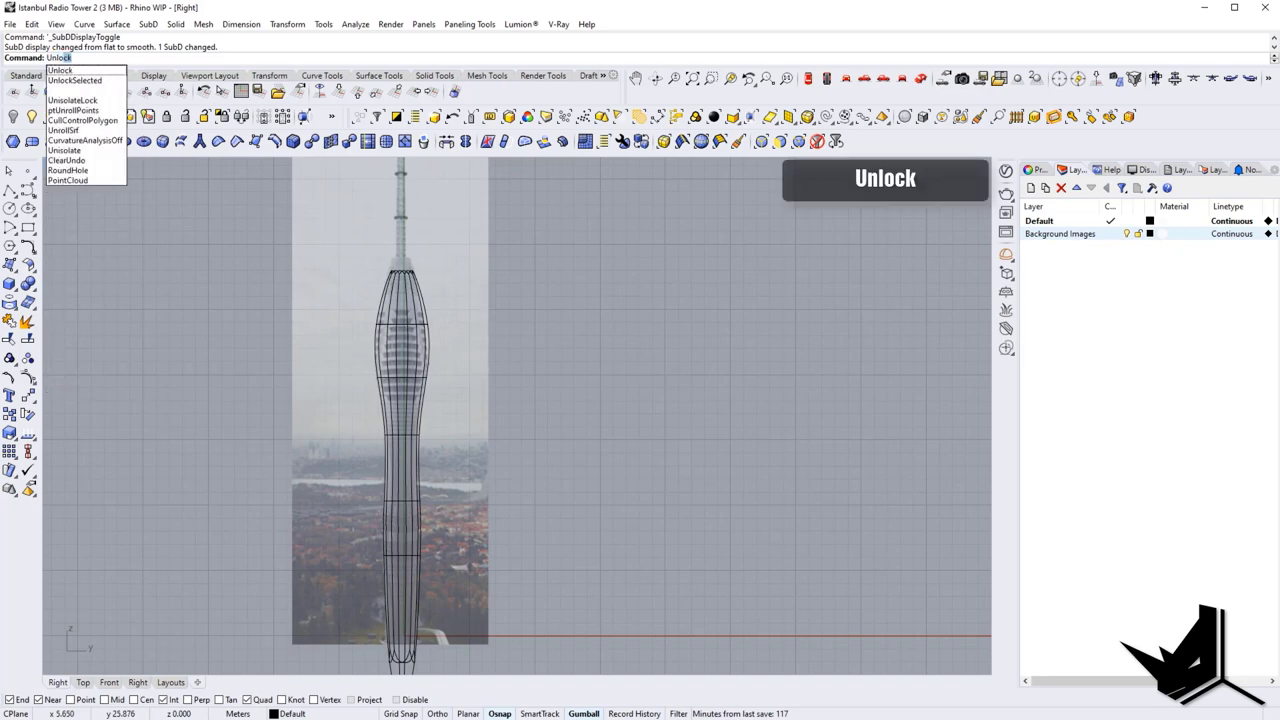
pyautogui.press('Return')
pyautogui.click(478, 298)
pyautogui.scroll(6, 337, 334)
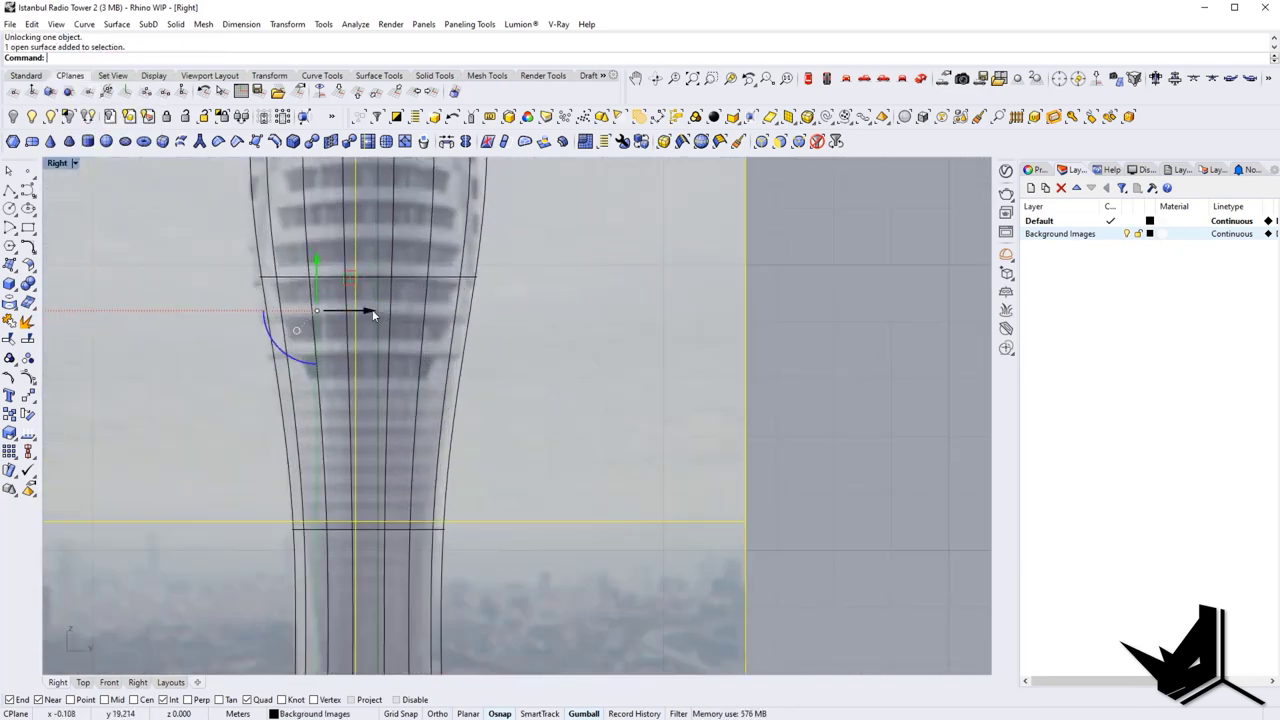
pyautogui.moveTo(372, 311); pyautogui.dragTo(372, 311)
pyautogui.scroll(-5, 437, 360)
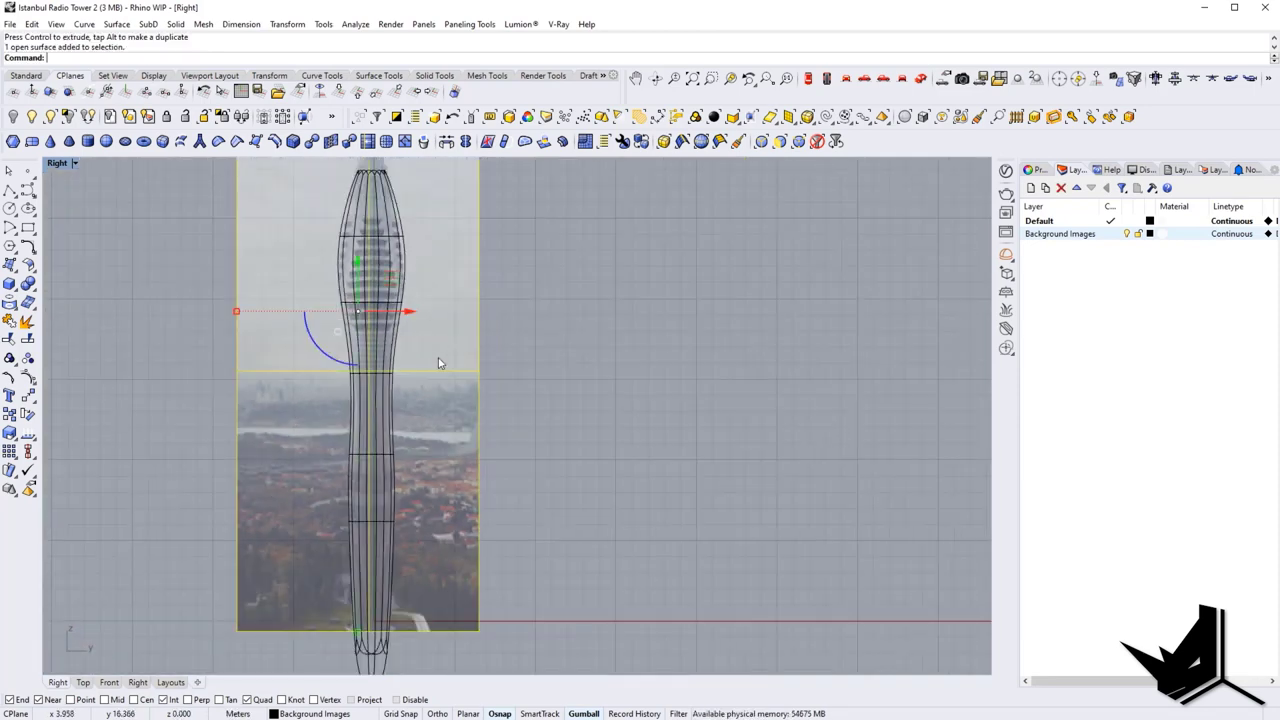
pyautogui.press('Return')
# Step: Scale the inserted ring on the middle of the shaft slightly inward in smooth display to match the picture
pyautogui.scroll(5, 403, 390)
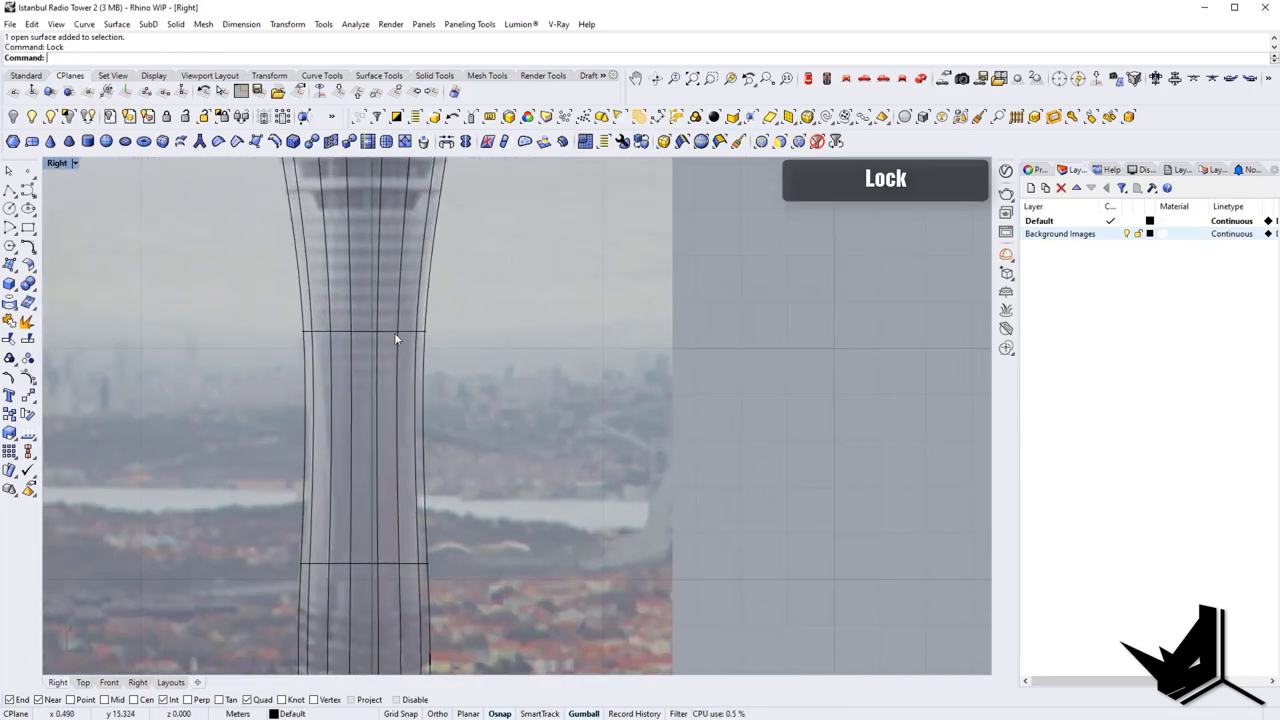
pyautogui.keyDown('ctrl'); pyautogui.keyDown('shift'); pyautogui.moveTo(389, 347); pyautogui.dragTo(522, 390); pyautogui.keyUp('shift'); pyautogui.keyUp('ctrl')
pyautogui.moveTo(472, 477); pyautogui.dragTo(469, 355, button='right')
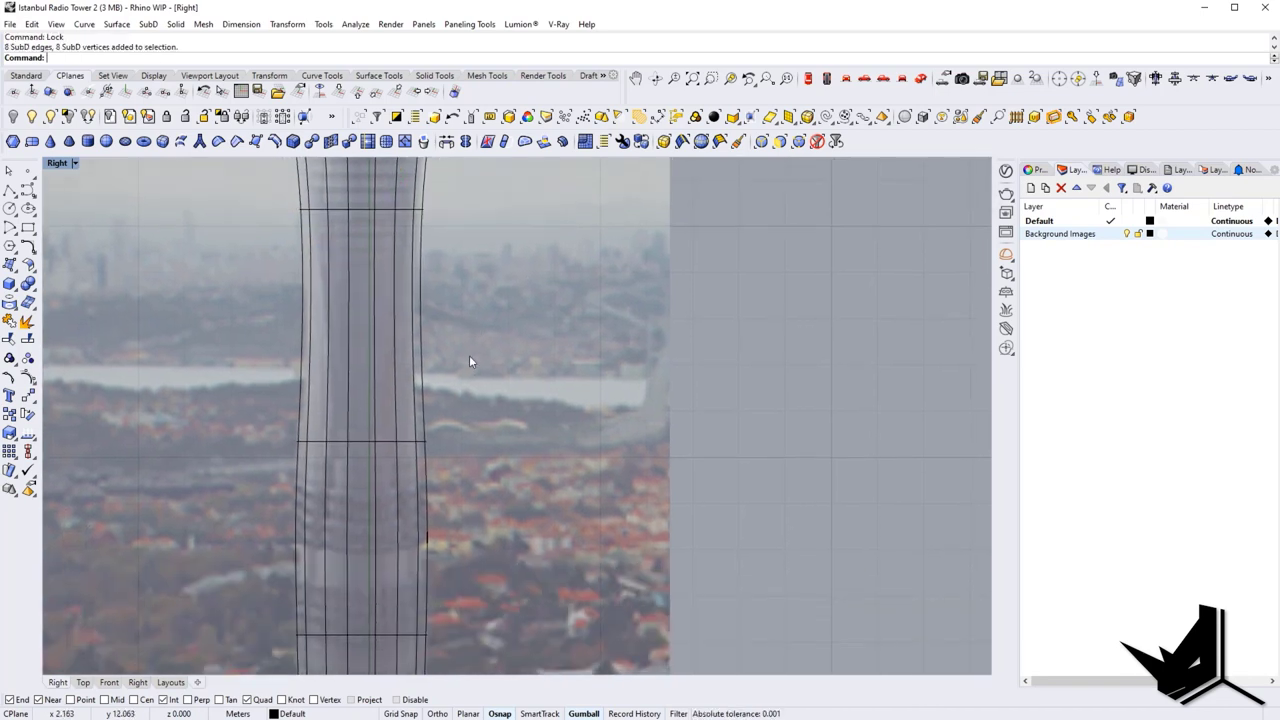
pyautogui.keyDown('ctrl'); pyautogui.keyDown('shift'); pyautogui.moveTo(365, 457); pyautogui.dragTo(494, 504); pyautogui.keyUp('shift'); pyautogui.keyUp('ctrl')
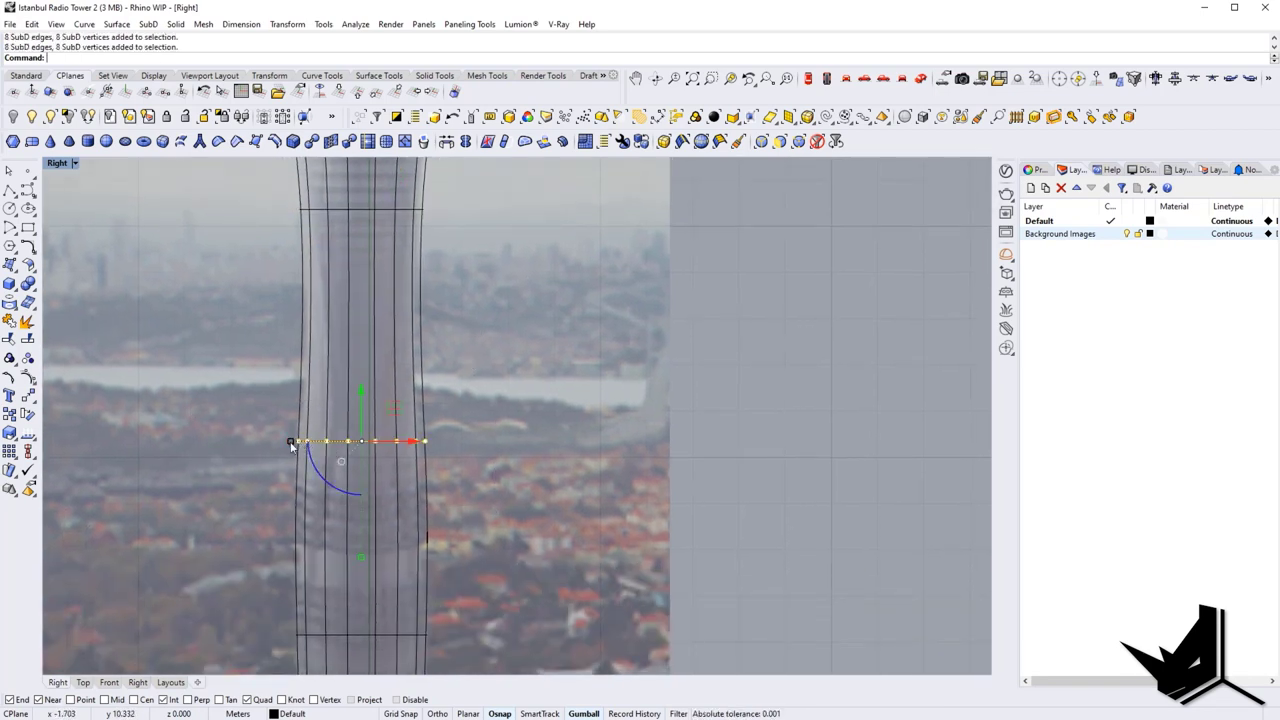
pyautogui.moveTo(291, 442); pyautogui.dragTo(295, 443)
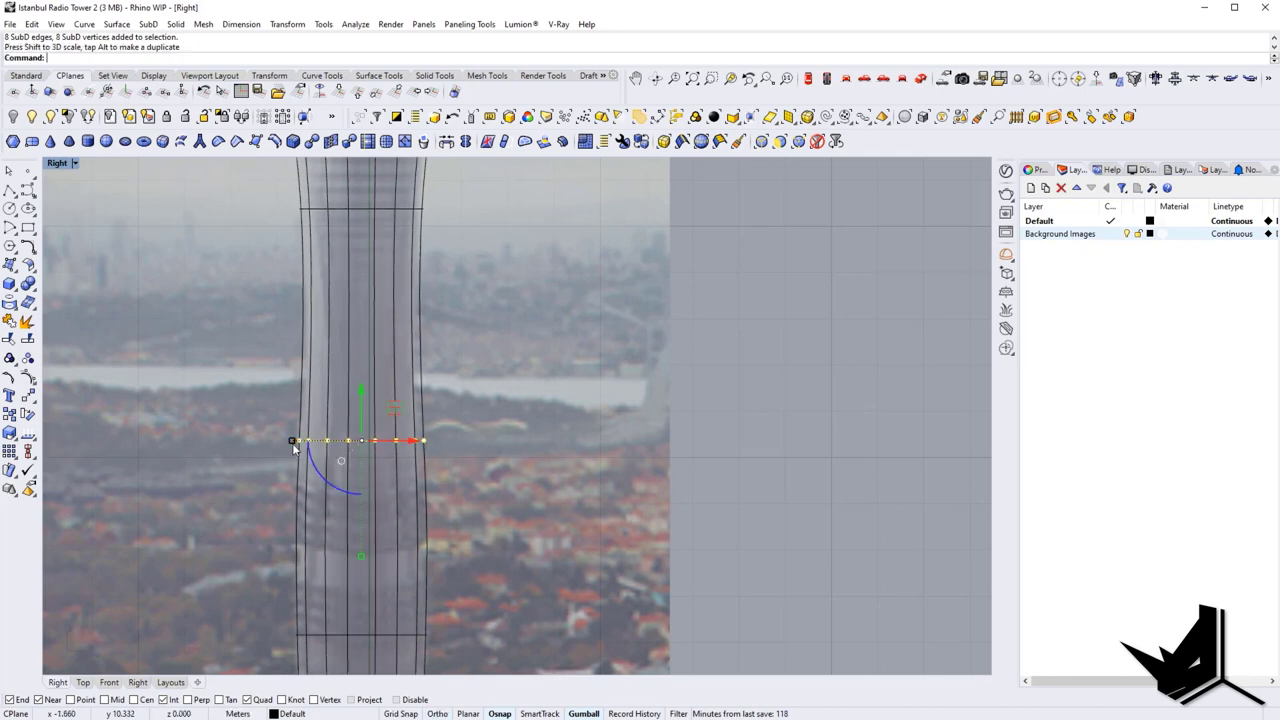
# Step: Compare the whole tower and the top of its head with the reference picture in both flat and smooth display
pyautogui.press('Tab')
pyautogui.moveTo(333, 468); pyautogui.dragTo(340, 457, button='right')
pyautogui.scroll(-8, 340, 455)
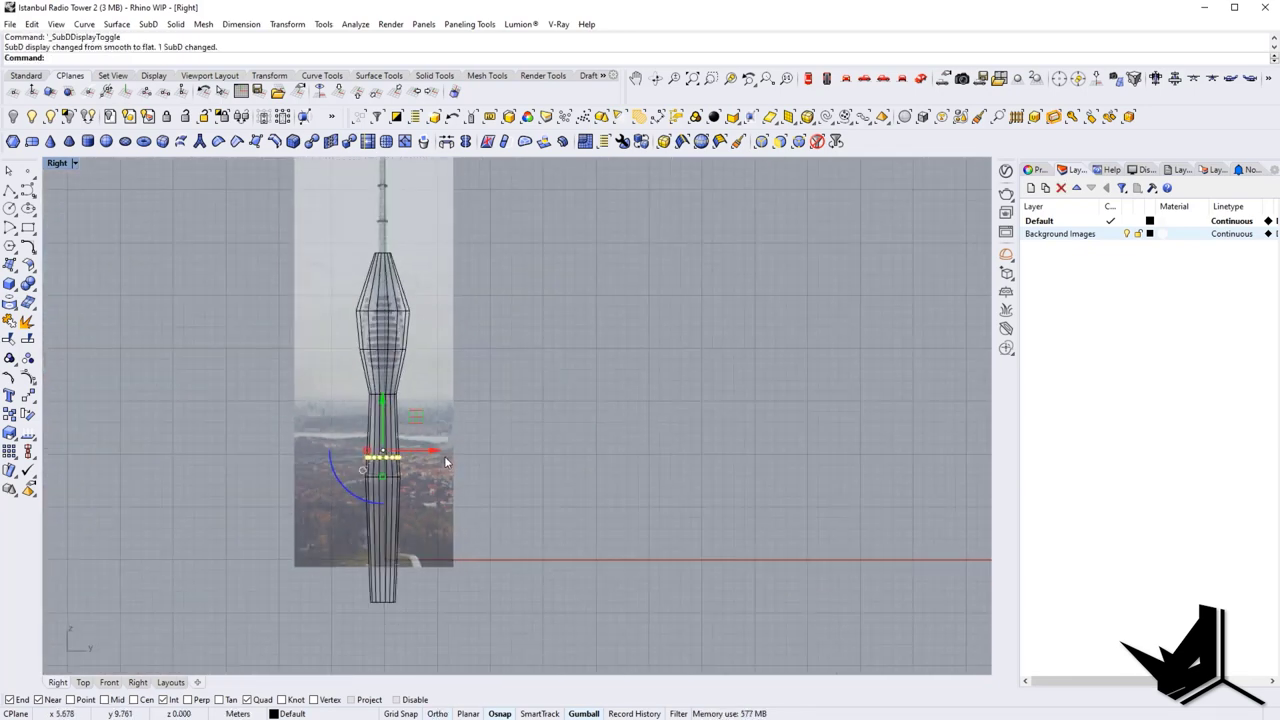
pyautogui.press('Tab')
pyautogui.moveTo(393, 283); pyautogui.dragTo(384, 367, button='right')
pyautogui.scroll(6, 384, 367)
pyautogui.scroll(4, 362, 551)
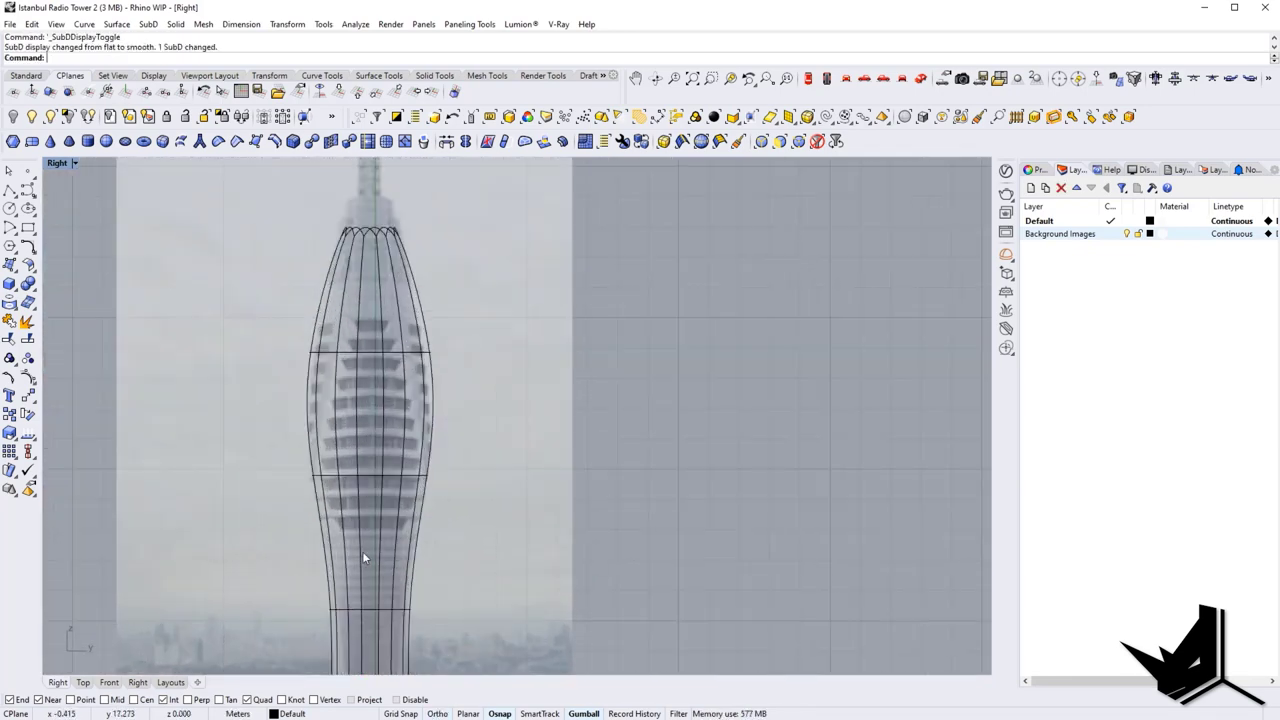
pyautogui.scroll(5, 393, 370)
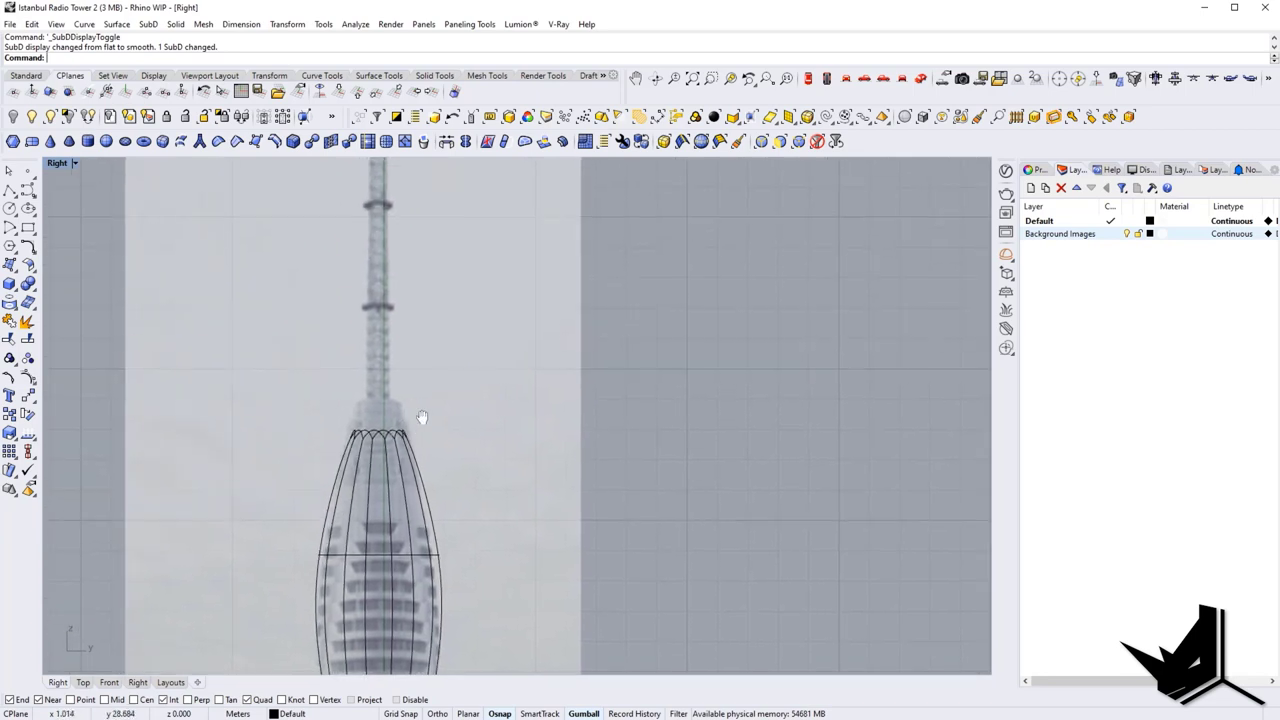
pyautogui.scroll(1, 386, 443)
pyautogui.scroll(-9, 371, 430)
pyautogui.press('Tab')
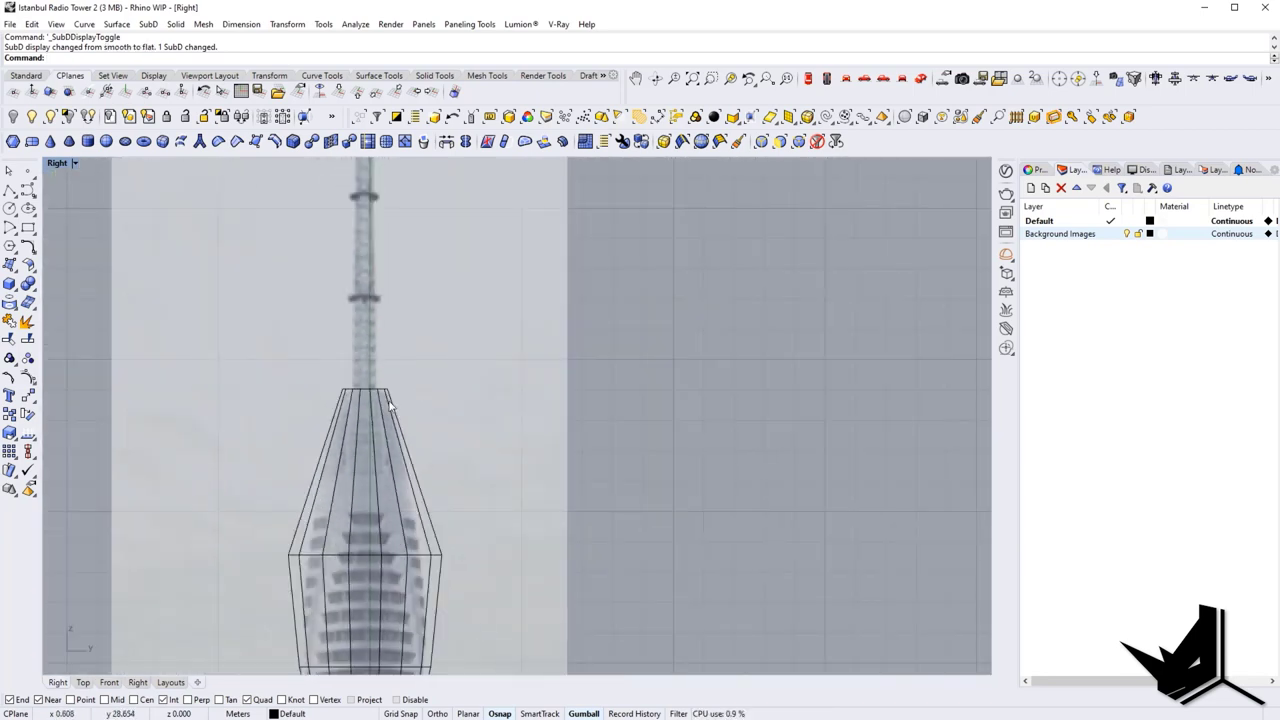
pyautogui.scroll(5, 339, 388)
pyautogui.scroll(-2, 356, 412)
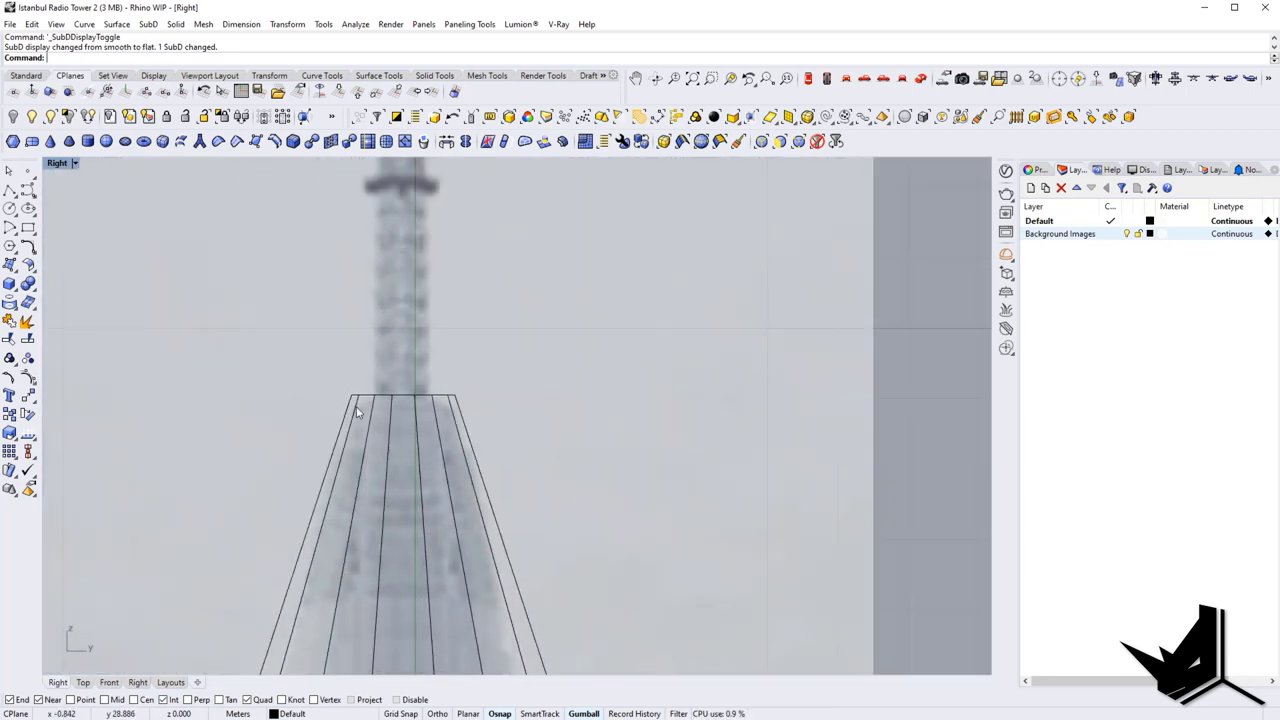
pyautogui.press('Tab')
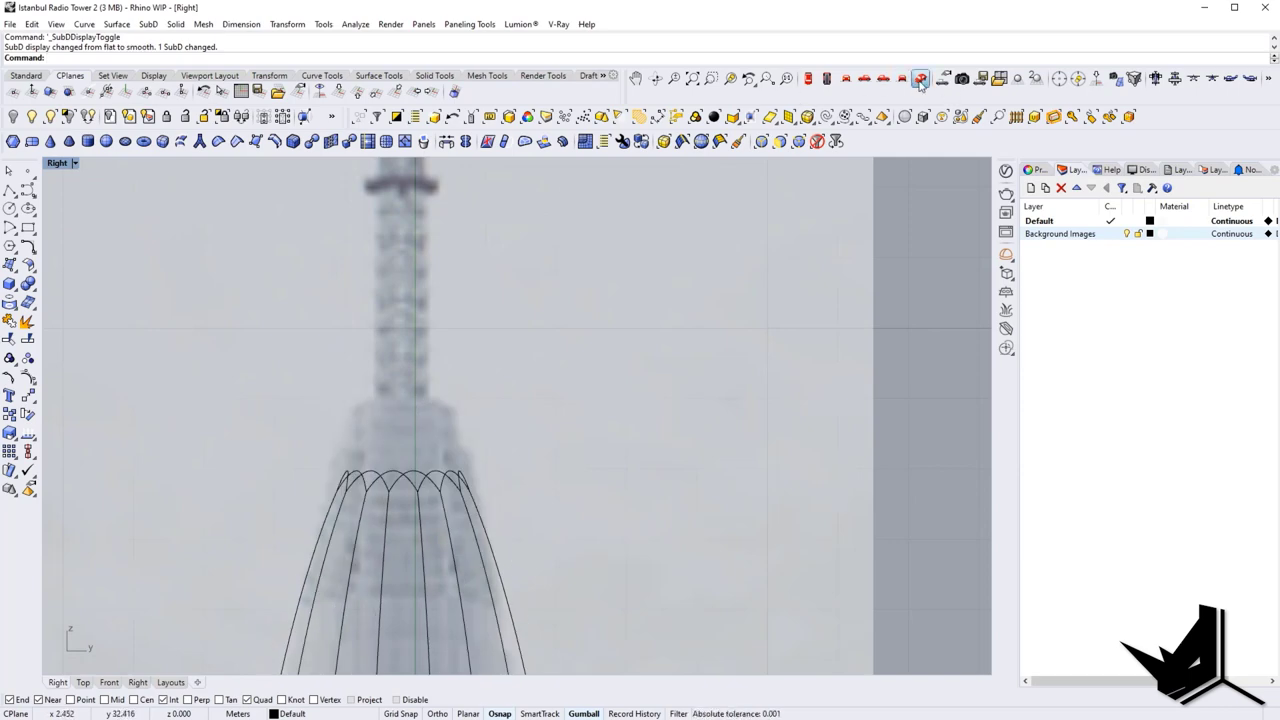
# Step: In a shaded perspective view with flat display, extrude the tower's top face upward and check it in smooth display
pyautogui.click(921, 84)
pyautogui.press('Tab')
pyautogui.scroll(5, 599, 504)
pyautogui.moveTo(599, 504); pyautogui.dragTo(545, 417, button='right')
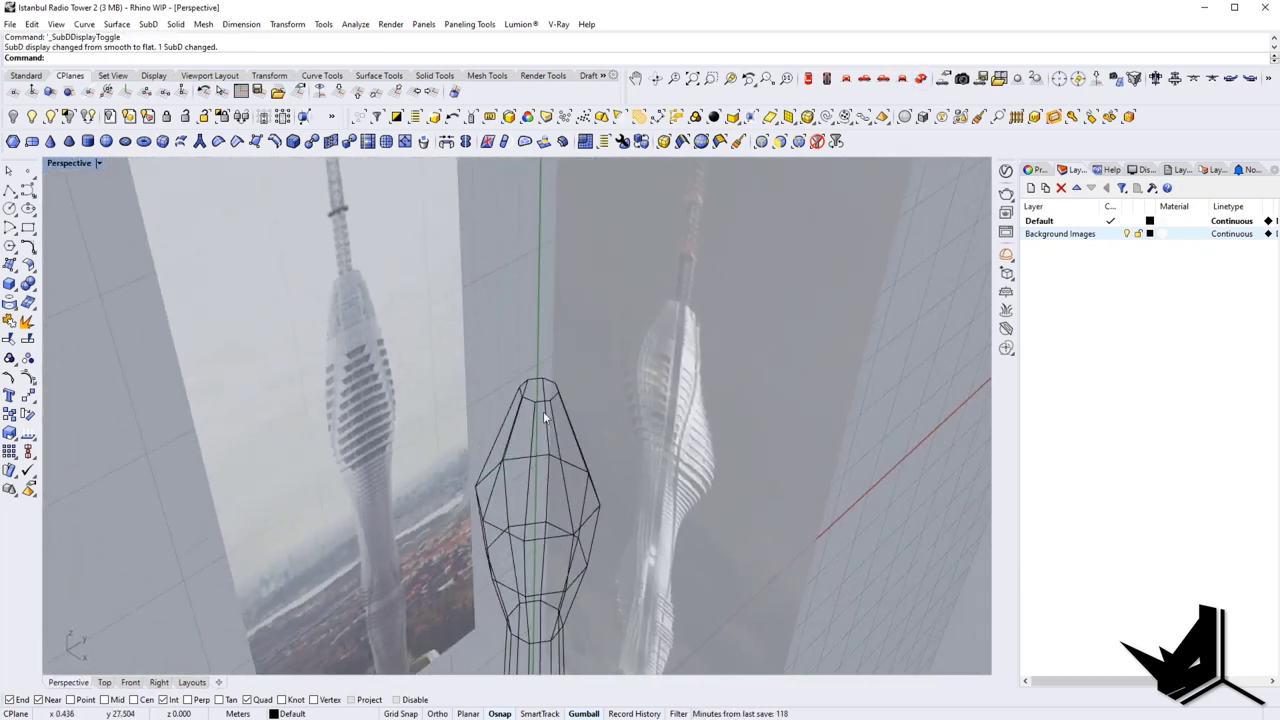
pyautogui.scroll(5, 544, 413)
pyautogui.hotkey('ctrl', 'alt', 's')
pyautogui.scroll(-6, 549, 340)
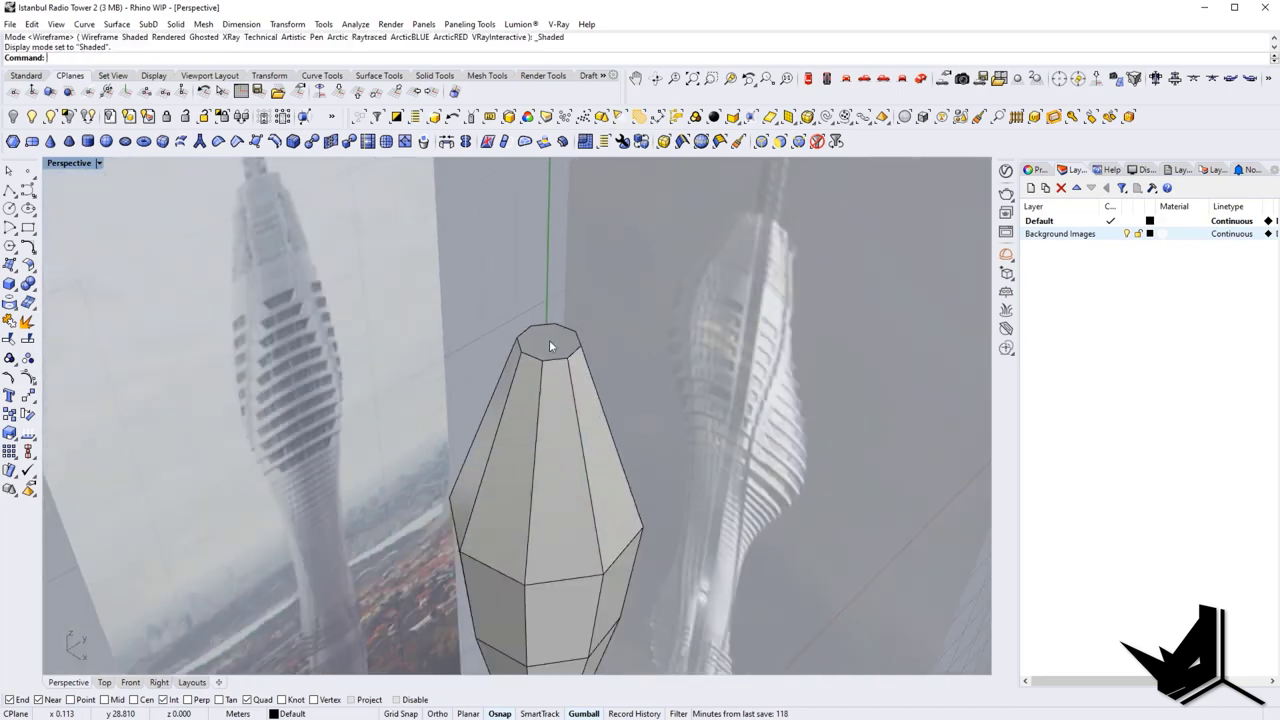
pyautogui.keyDown('ctrl'); pyautogui.keyDown('shift'); pyautogui.click(552, 344); pyautogui.keyUp('shift'); pyautogui.keyUp('ctrl')
pyautogui.scroll(-3, 552, 344)
pyautogui.moveTo(552, 344); pyautogui.dragTo(553, 322, button='right')
pyautogui.moveTo(555, 309); pyautogui.dragTo(565, 268)
pyautogui.press('Tab')
pyautogui.moveTo(565, 270); pyautogui.dragTo(503, 220, button='right')
# Step: In the Front view with wireframe display, lower the extruded top face to the base of the pictured antenna
pyautogui.click(849, 81)
pyautogui.moveTo(540, 366); pyautogui.dragTo(535, 416, button='right')
pyautogui.scroll(8, 580, 340)
pyautogui.press('Tab')
pyautogui.press('Tab')
pyautogui.write('WF')
pyautogui.press('Return')
pyautogui.moveTo(539, 299); pyautogui.dragTo(527, 340, button='right')
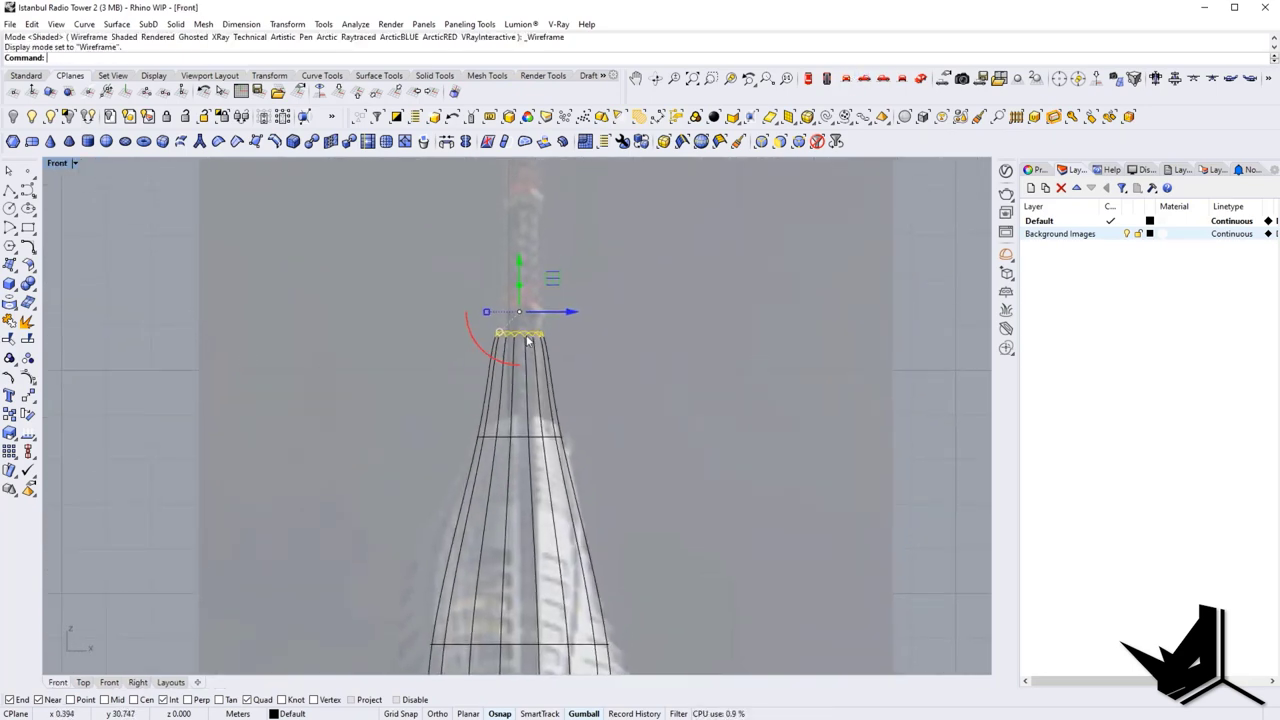
pyautogui.moveTo(520, 290); pyautogui.dragTo(521, 360)
pyautogui.press('Tab')
pyautogui.press('Tab')
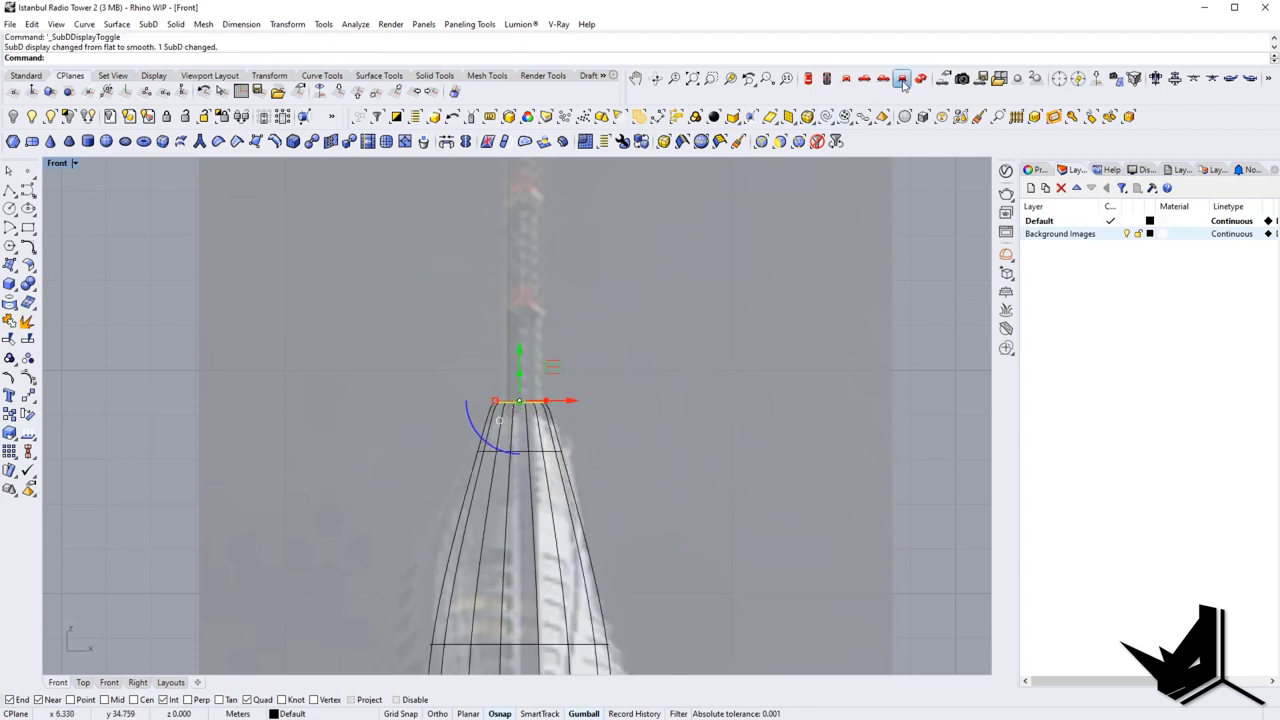
# Step: Compare the tower's extended top and overall outline with the reference picture from the Back view, in flat and smooth display
pyautogui.click(902, 81)
pyautogui.press('Tab')
pyautogui.press('Tab')
pyautogui.scroll(-4, 517, 391)
pyautogui.moveTo(532, 414)
pyautogui.mouseDown(button='right')
pyautogui.moveTo(508, 401)
pyautogui.moveTo(526, 391)
pyautogui.moveTo(506, 334)
pyautogui.moveTo(445, 381)
pyautogui.moveTo(443, 502)
pyautogui.moveTo(432, 399)
pyautogui.moveTo(579, 391)
pyautogui.moveTo(420, 397)
pyautogui.moveTo(368, 354)
pyautogui.moveTo(552, 412)
pyautogui.moveTo(582, 366)
pyautogui.mouseUp(button='right')
pyautogui.scroll(-6, 497, 392)
pyautogui.scroll(6, 463, 450)
pyautogui.click(547, 446)
pyautogui.scroll(8, 485, 353)
pyautogui.scroll(-8, 485, 353)
pyautogui.scroll(2, 429, 344)
# Step: Inspect the shaded tower in perspective, then compare it with the reference pictures in the Left and Back views
pyautogui.click(921, 78)
pyautogui.hotkey('ctrl', 'alt', 's')
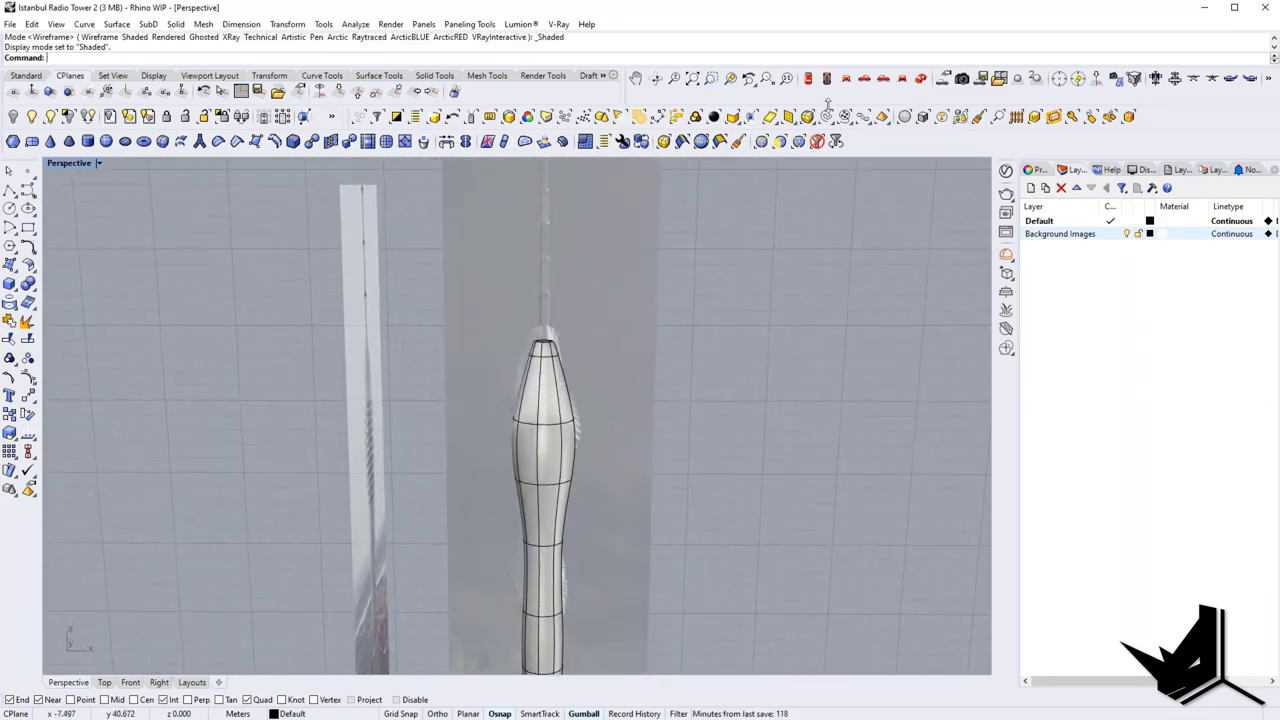
pyautogui.click(866, 80)
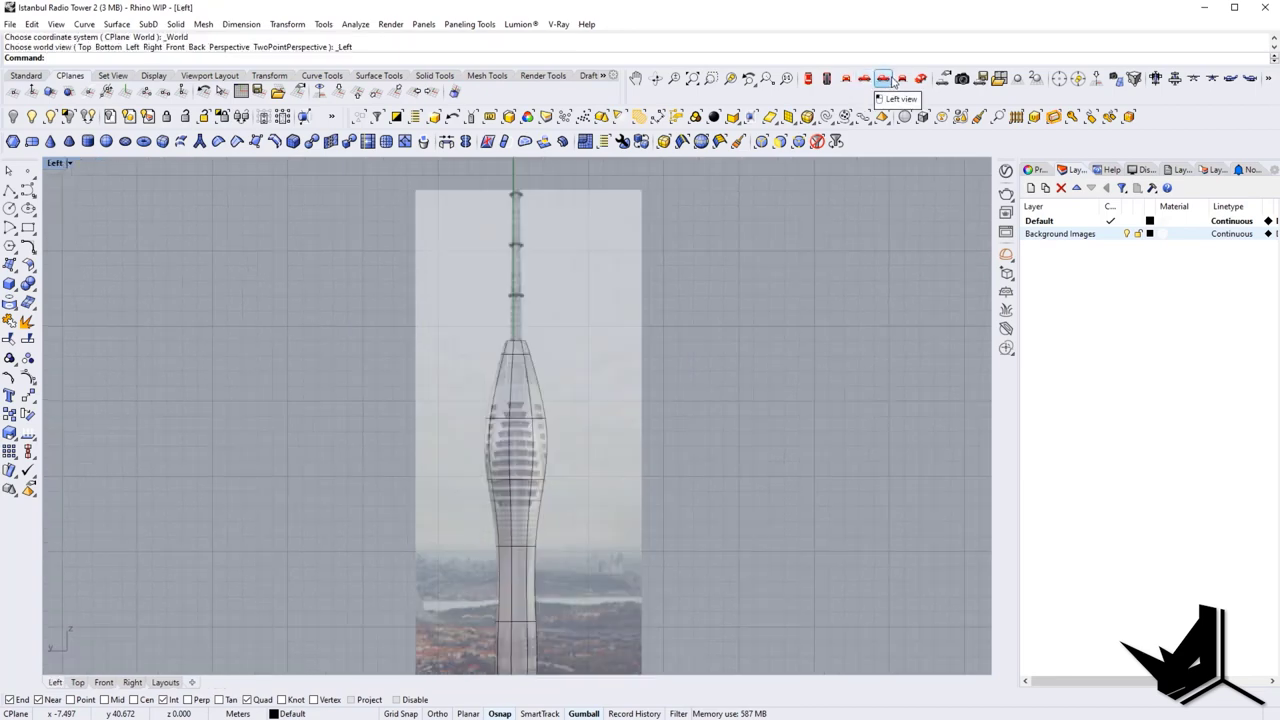
pyautogui.click(900, 79)
pyautogui.scroll(12, 448, 464)
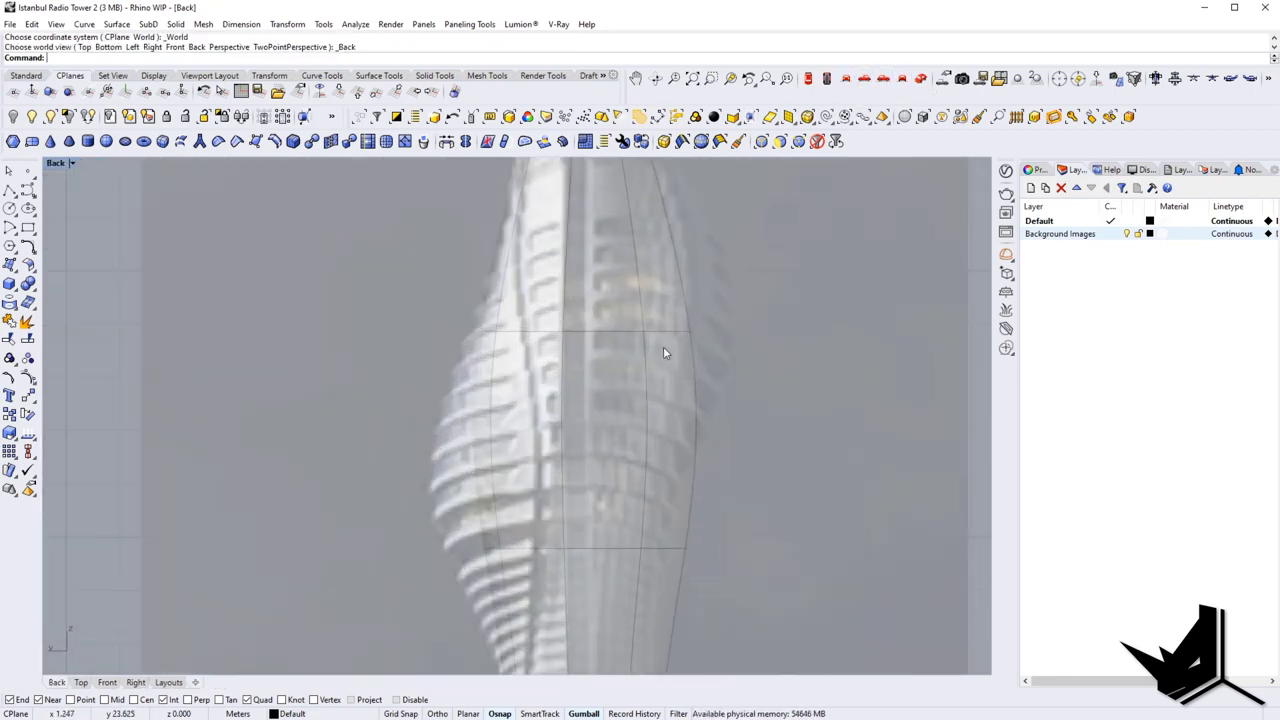
pyautogui.moveTo(663, 346); pyautogui.dragTo(538, 425, button='right')
pyautogui.scroll(-6, 538, 425)
# Step: Lock the reference picture in the Back view so it cannot be selected while editing the tower
pyautogui.click(595, 382)
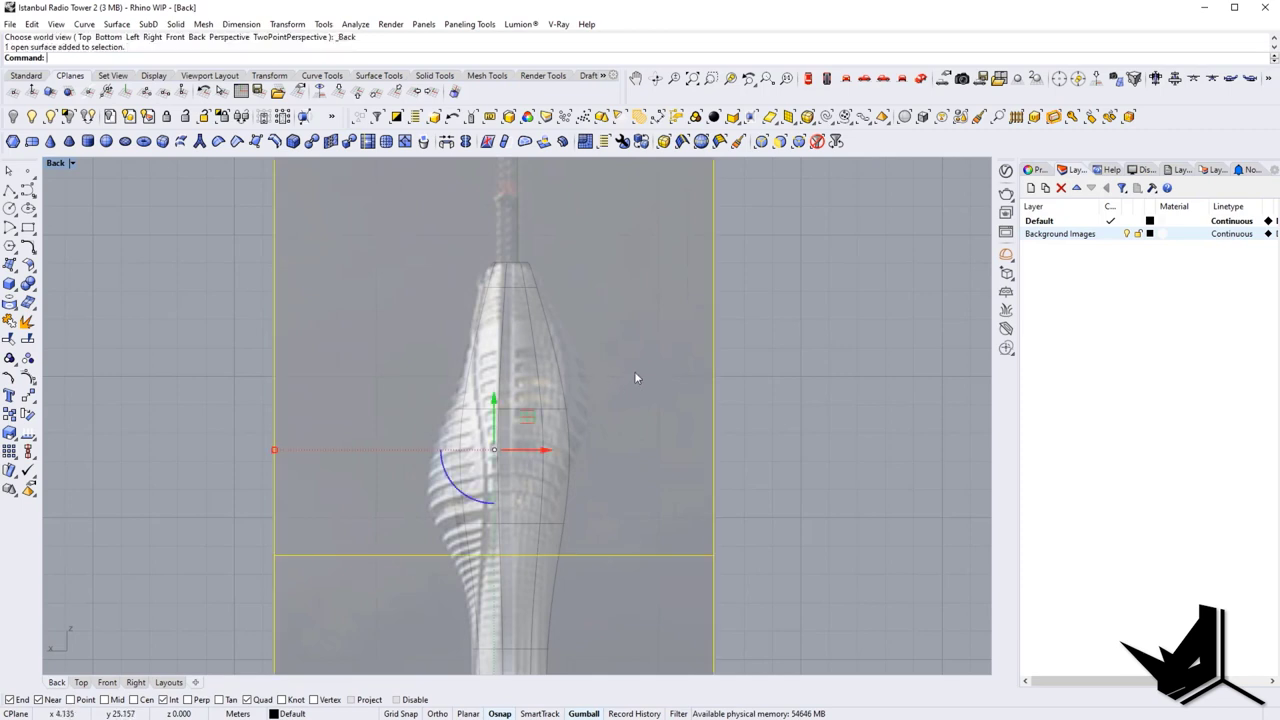
pyautogui.scroll(-8, 635, 374)
pyautogui.scroll(6, 635, 374)
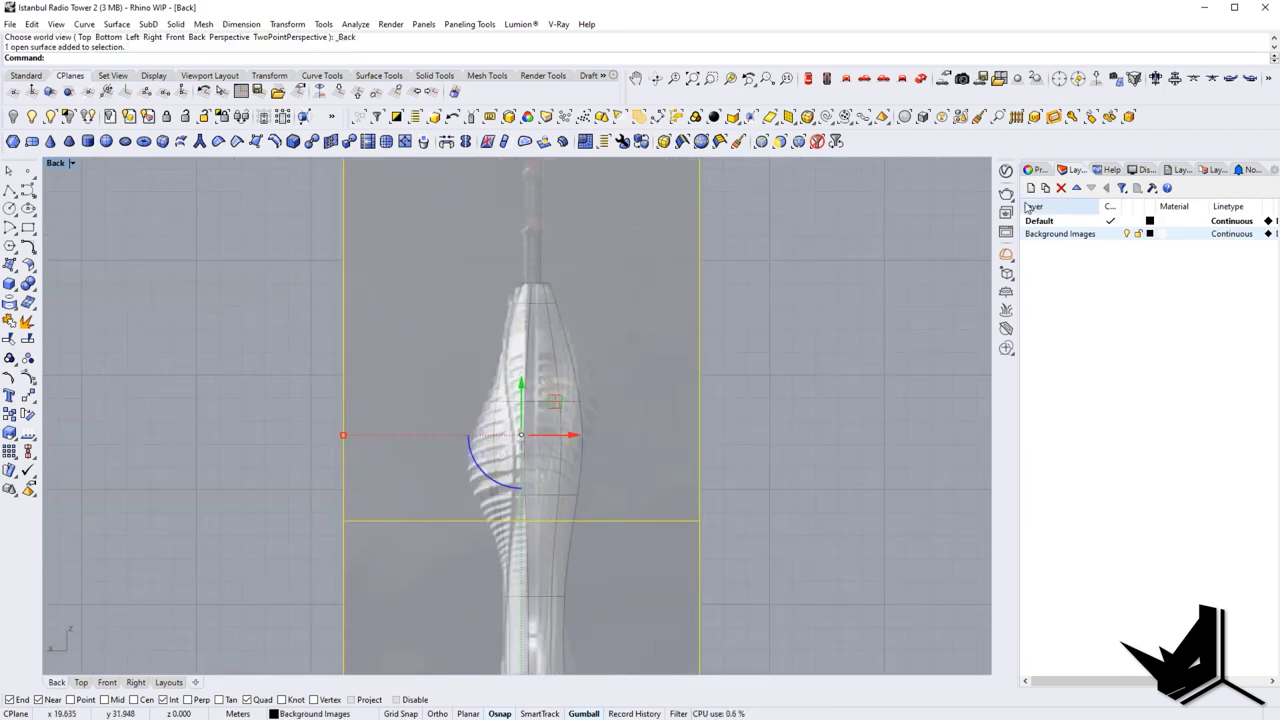
pyautogui.hotkey('ctrl', 'l')
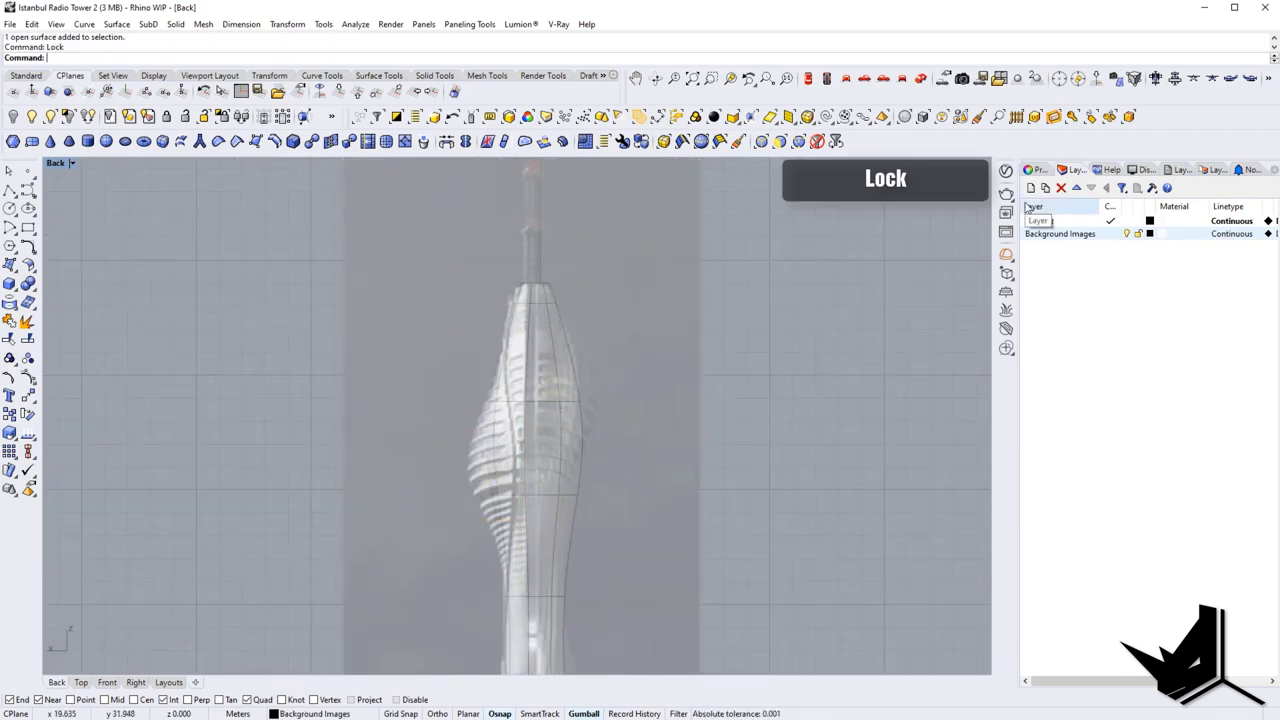
# Step: Show the tower's SubD in flat display and set the Back view to wireframe
pyautogui.press('Tab')
pyautogui.scroll(4, 556, 404)
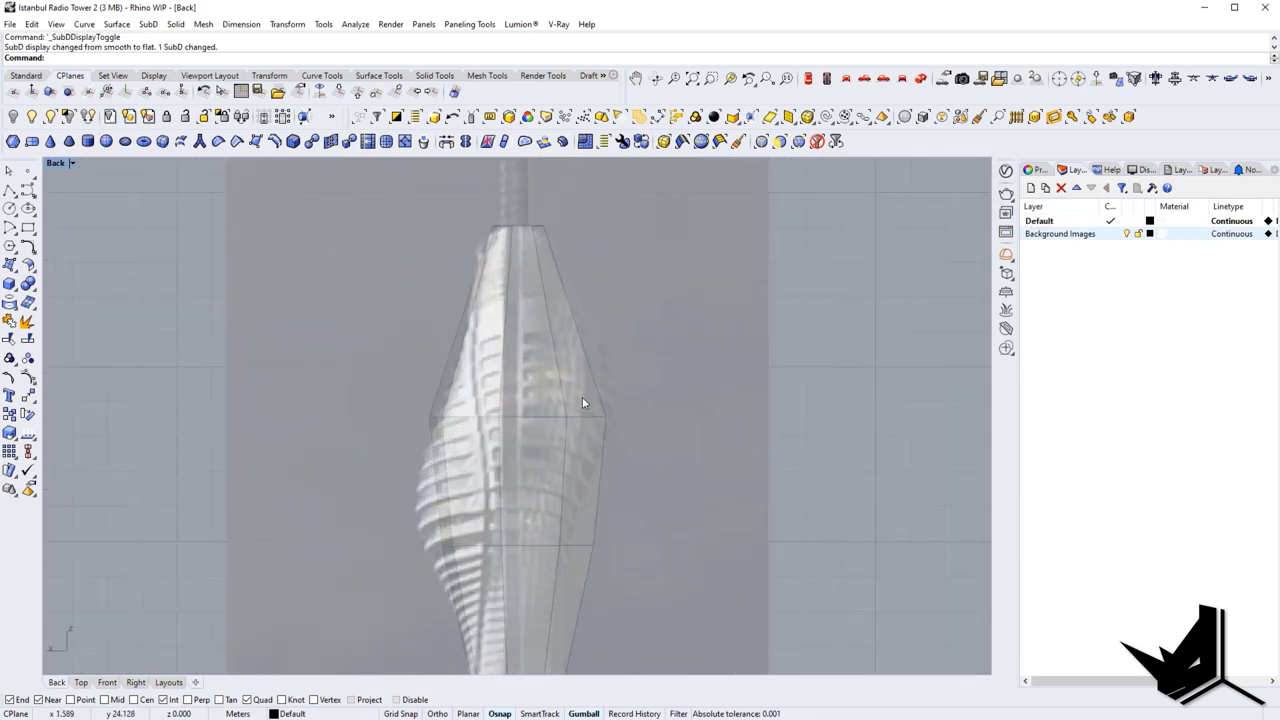
pyautogui.scroll(2, 596, 413)
pyautogui.keyDown('ctrl'); pyautogui.keyDown('shift'); pyautogui.click(529, 393); pyautogui.keyUp('shift'); pyautogui.keyUp('ctrl')
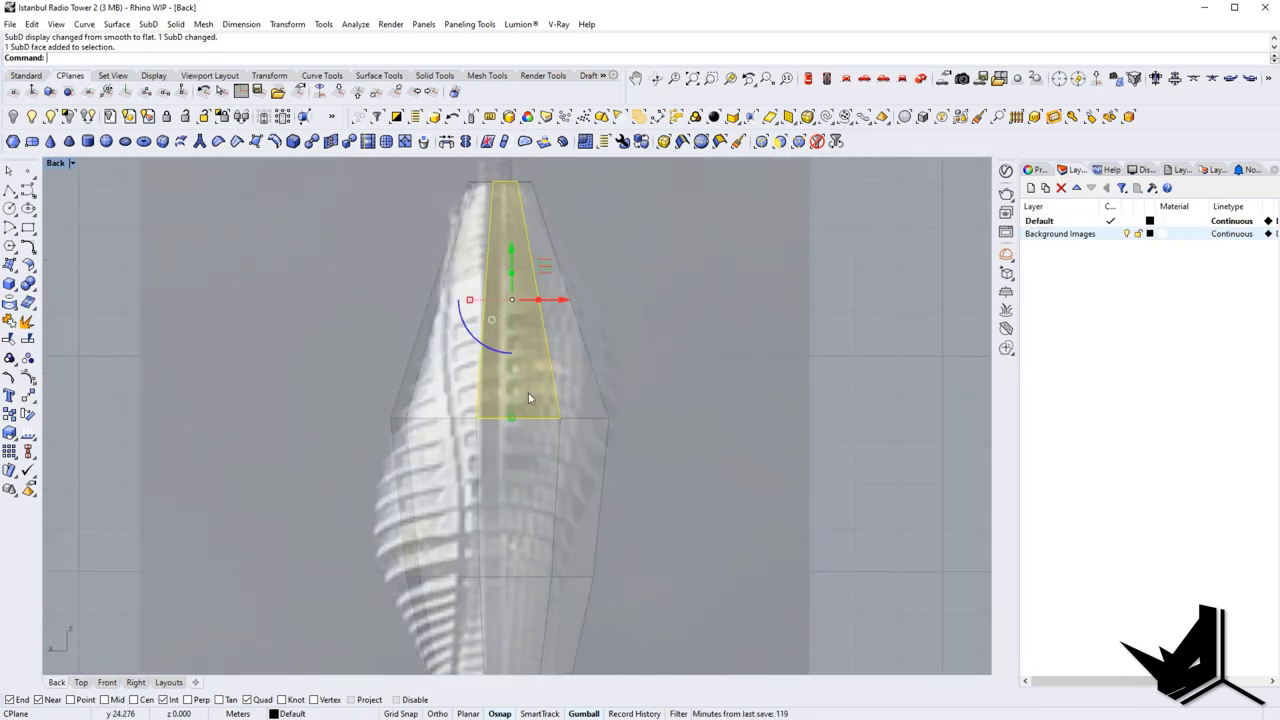
pyautogui.press('Escape')
pyautogui.hotkey('ctrl', 'alt', 'w')
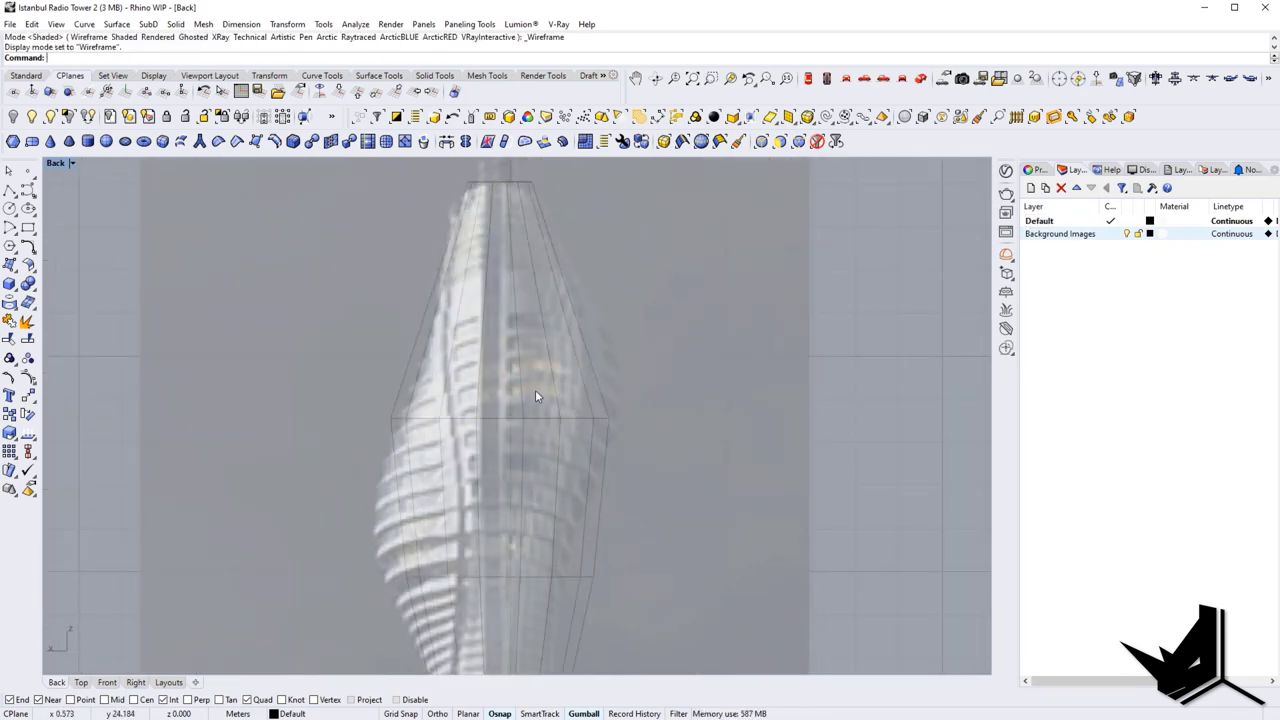
# Step: Try moving one side of the bulge's upper edge ring, check the smooth shape, and undo the move
pyautogui.keyDown('ctrl'); pyautogui.keyDown('shift'); pyautogui.moveTo(641, 441); pyautogui.dragTo(674, 421); pyautogui.keyUp('shift'); pyautogui.keyUp('ctrl')
pyautogui.press('Tab')
pyautogui.moveTo(655, 474); pyautogui.dragTo(610, 398, button='right')
pyautogui.press('Tab')
pyautogui.hotkey('ctrl', 'z')
# Step: Scale the right-side edges of the bulge's upper ring and left-side edges of its lower ring horizontally outward, in smooth display
pyautogui.moveTo(661, 353); pyautogui.dragTo(661, 353)
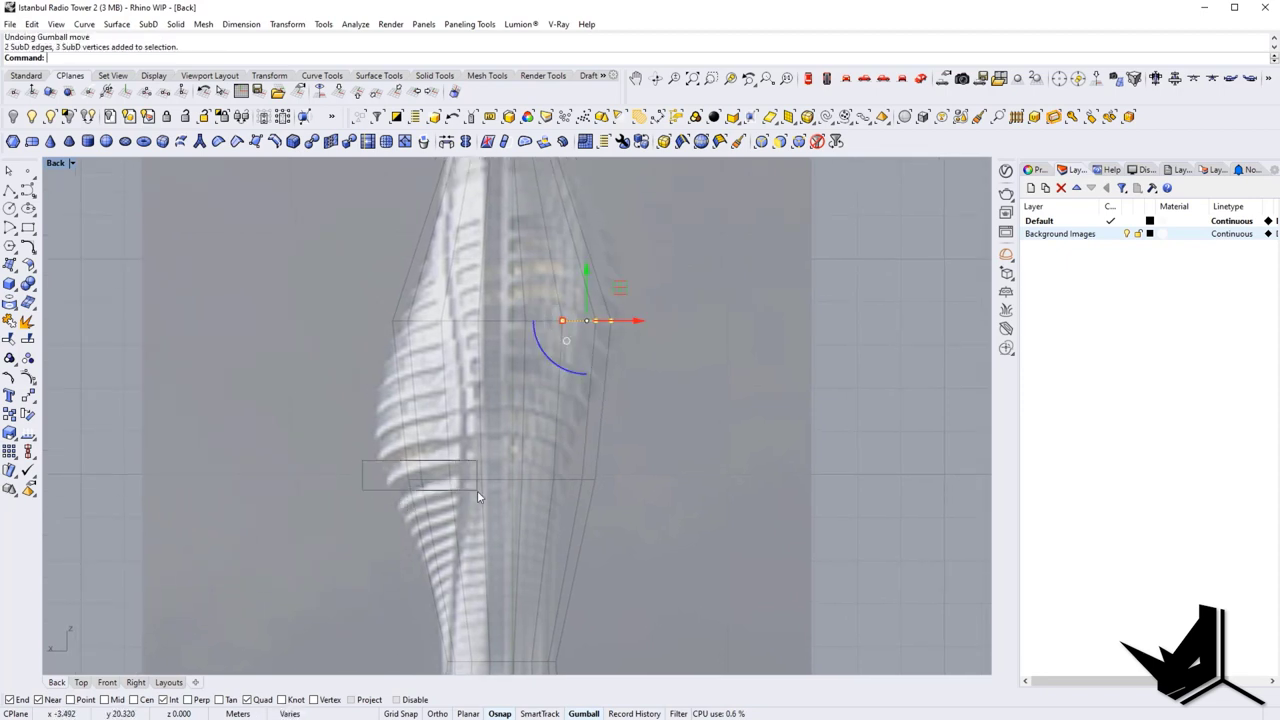
pyautogui.moveTo(487, 494); pyautogui.dragTo(486, 494)
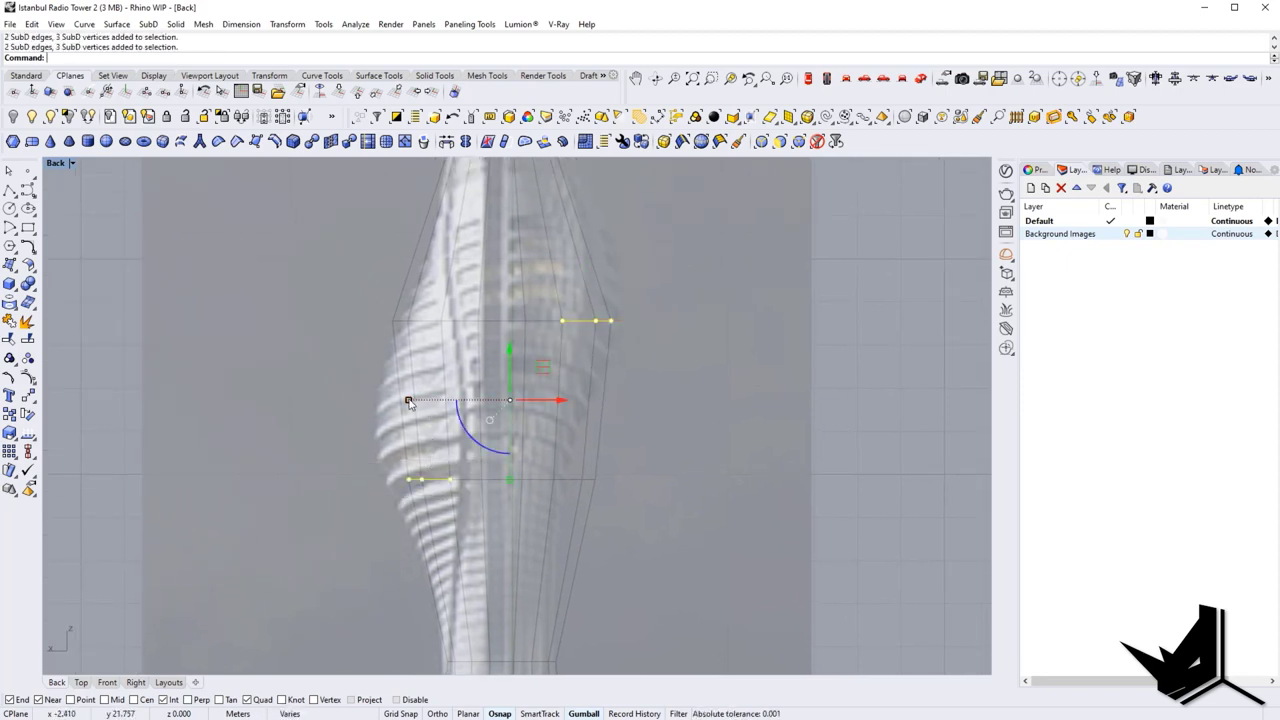
pyautogui.moveTo(409, 401); pyautogui.dragTo(386, 400)
pyautogui.press('Tab')
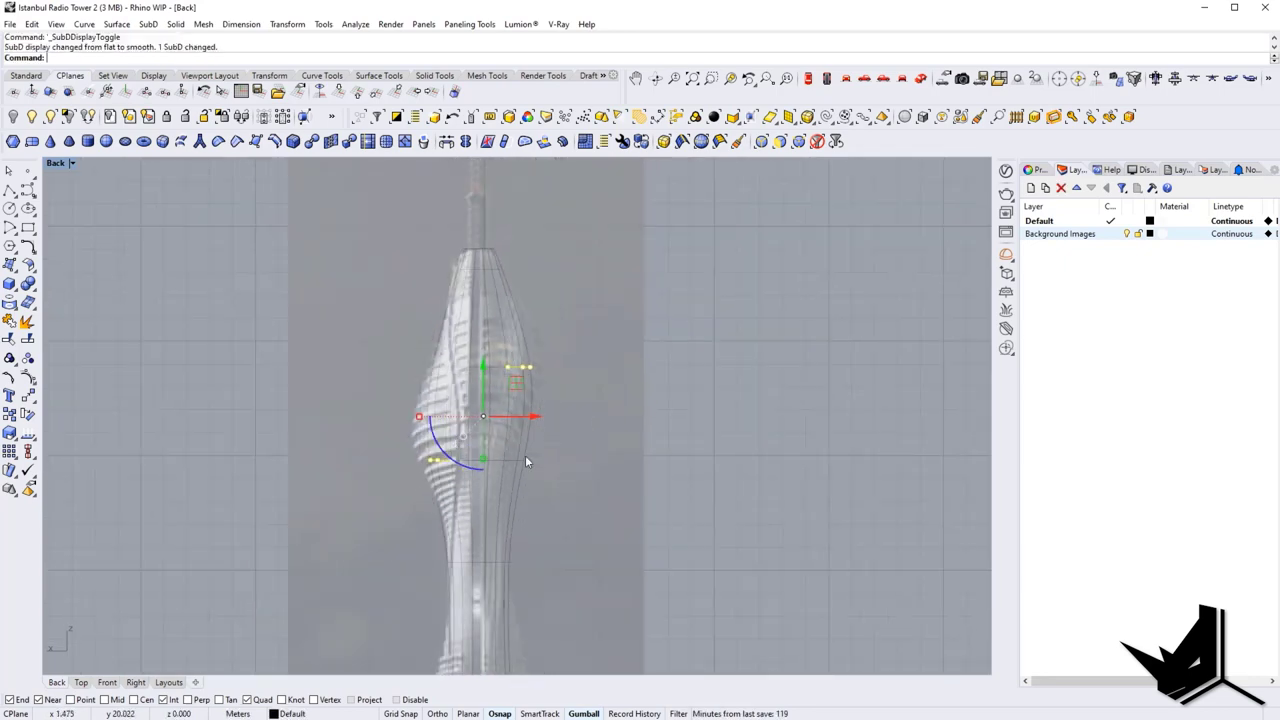
# Step: Compare the widened bulge with the reference picture's outline in smooth and flat display
pyautogui.scroll(2, 414, 387)
pyautogui.scroll(-6, 545, 410)
pyautogui.moveTo(545, 410); pyautogui.dragTo(475, 419, button='right')
pyautogui.scroll(4, 476, 414)
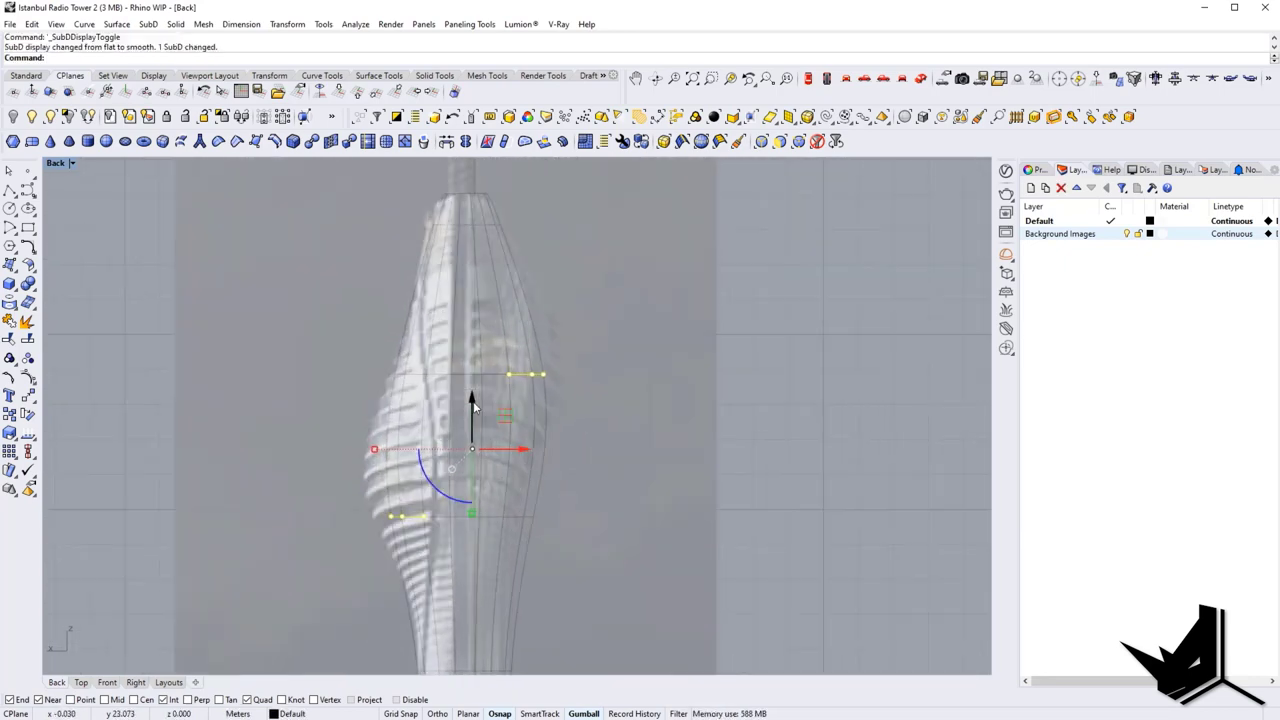
pyautogui.press('Tab')
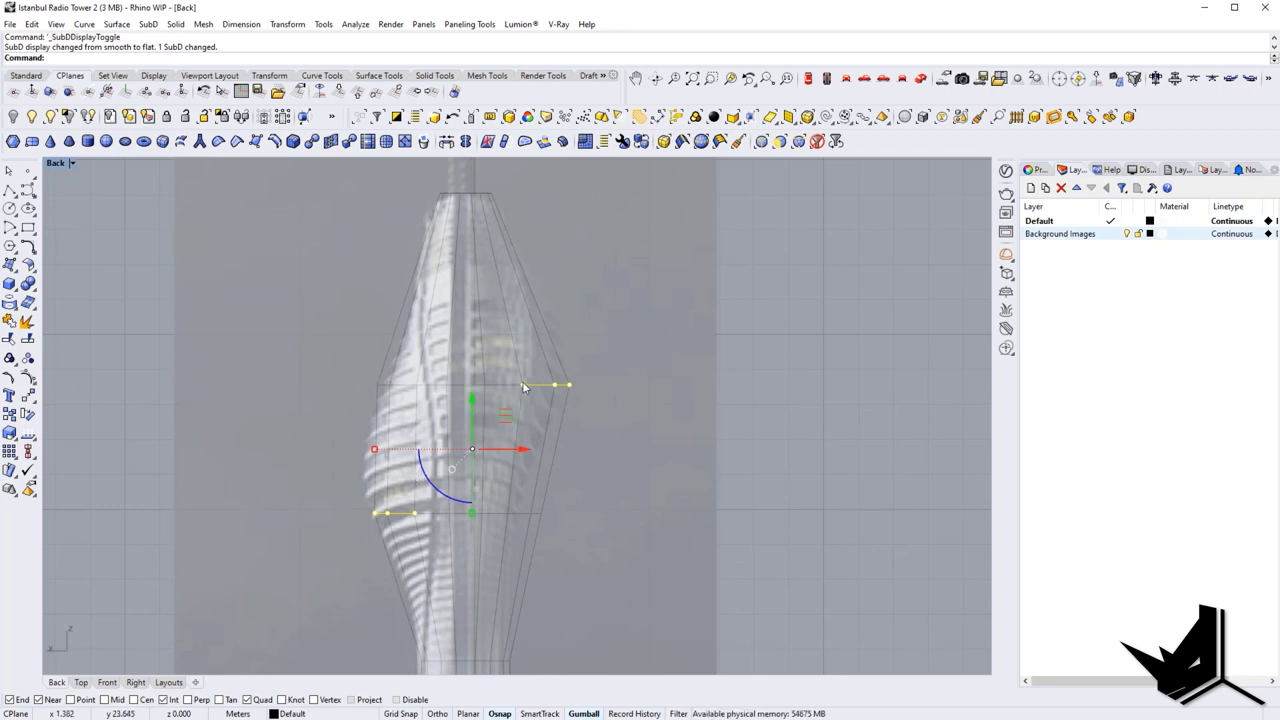
pyautogui.scroll(2, 524, 387)
pyautogui.moveTo(524, 387); pyautogui.dragTo(563, 397, button='right')
pyautogui.press('Tab')
pyautogui.press('Escape')
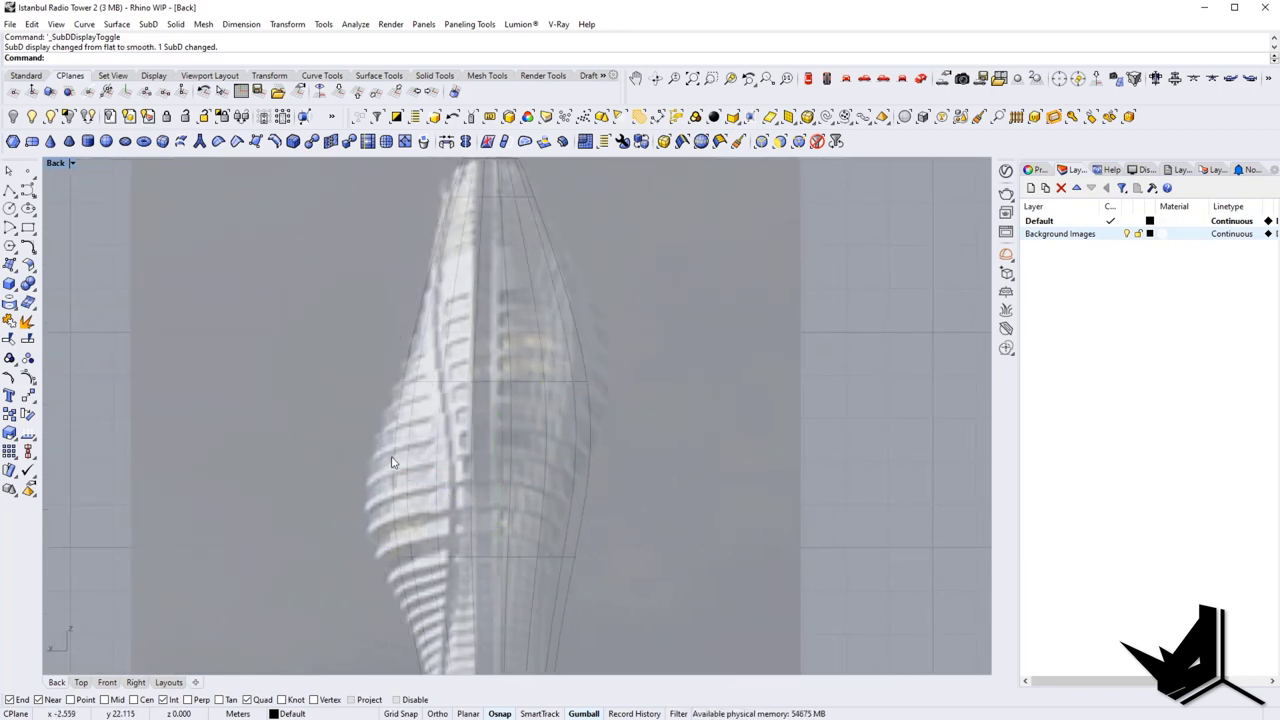
# Step: Insert an edge loop halfway between the bulge's upper and lower rings with InsertEdge, using flat display and midpoint snap
pyautogui.keyDown('ctrl'); pyautogui.keyDown('shift'); pyautogui.doubleClick(393, 458); pyautogui.keyUp('shift'); pyautogui.keyUp('ctrl')
pyautogui.press('Escape')
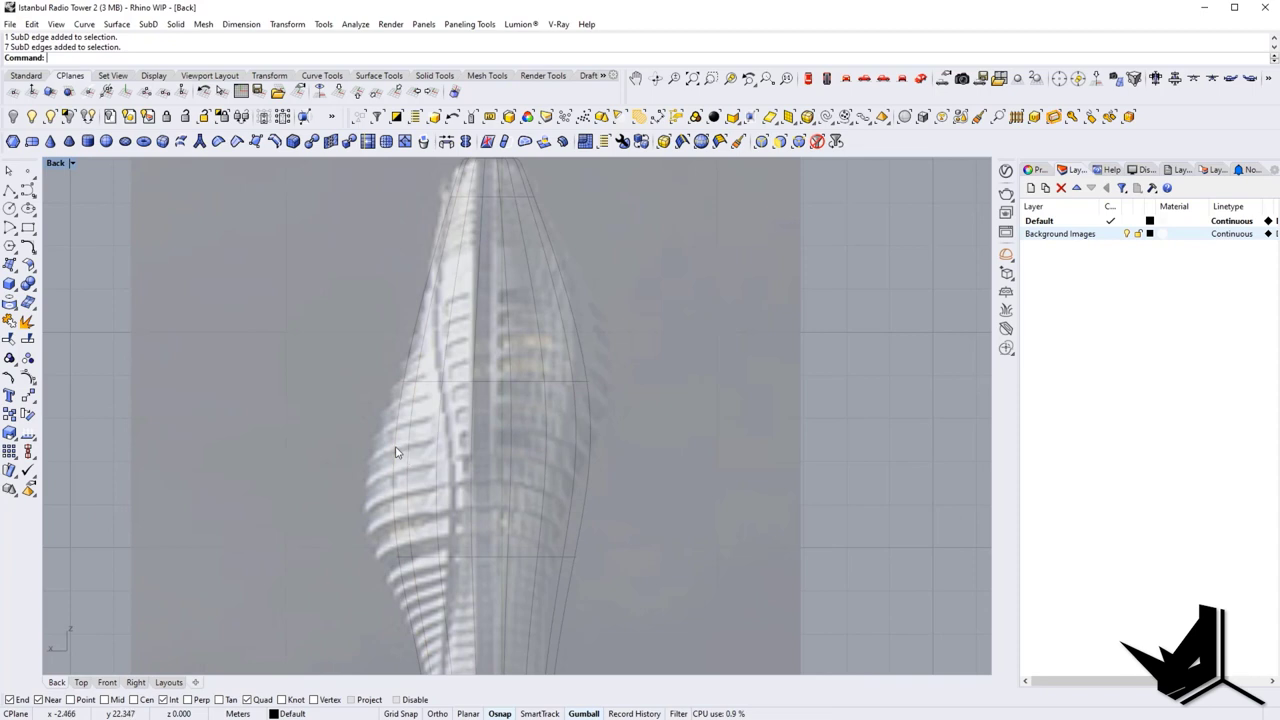
pyautogui.keyDown('ctrl'); pyautogui.keyDown('alt'); pyautogui.keyDown('shift'); pyautogui.doubleClick(395, 448); pyautogui.keyUp('shift'); pyautogui.keyUp('alt'); pyautogui.keyUp('ctrl')
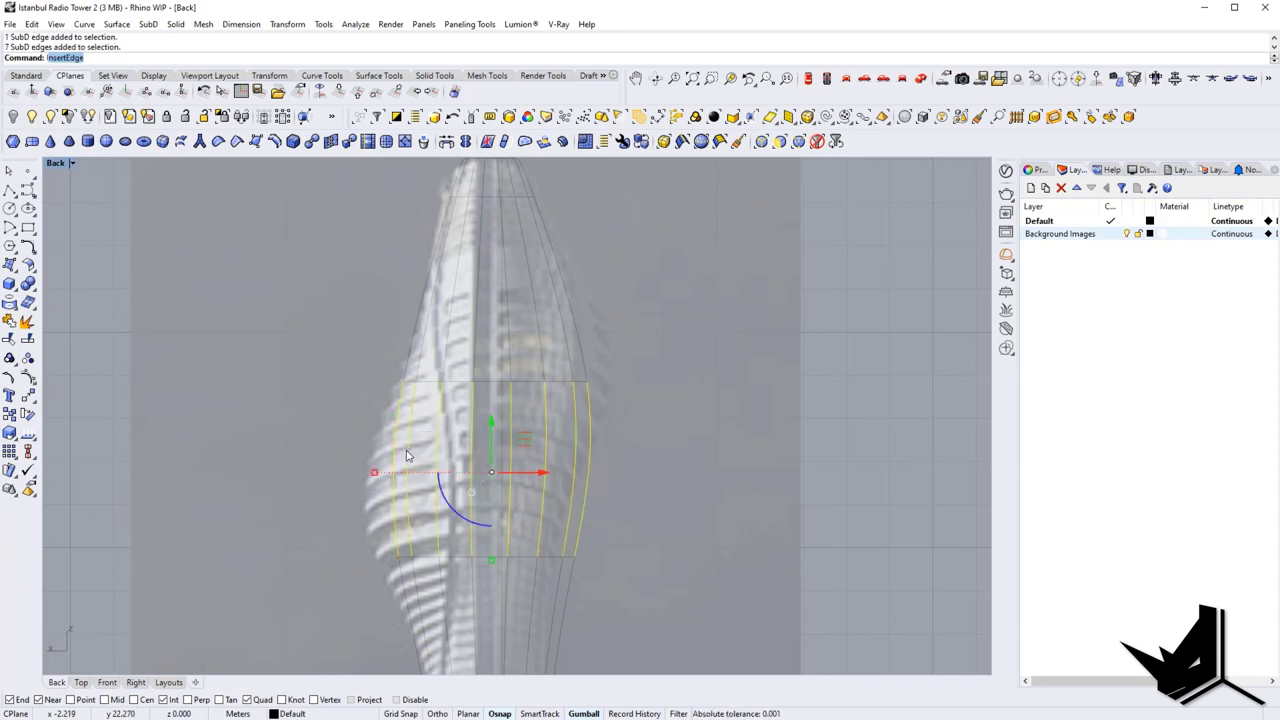
pyautogui.press('Return')
pyautogui.press('Tab')
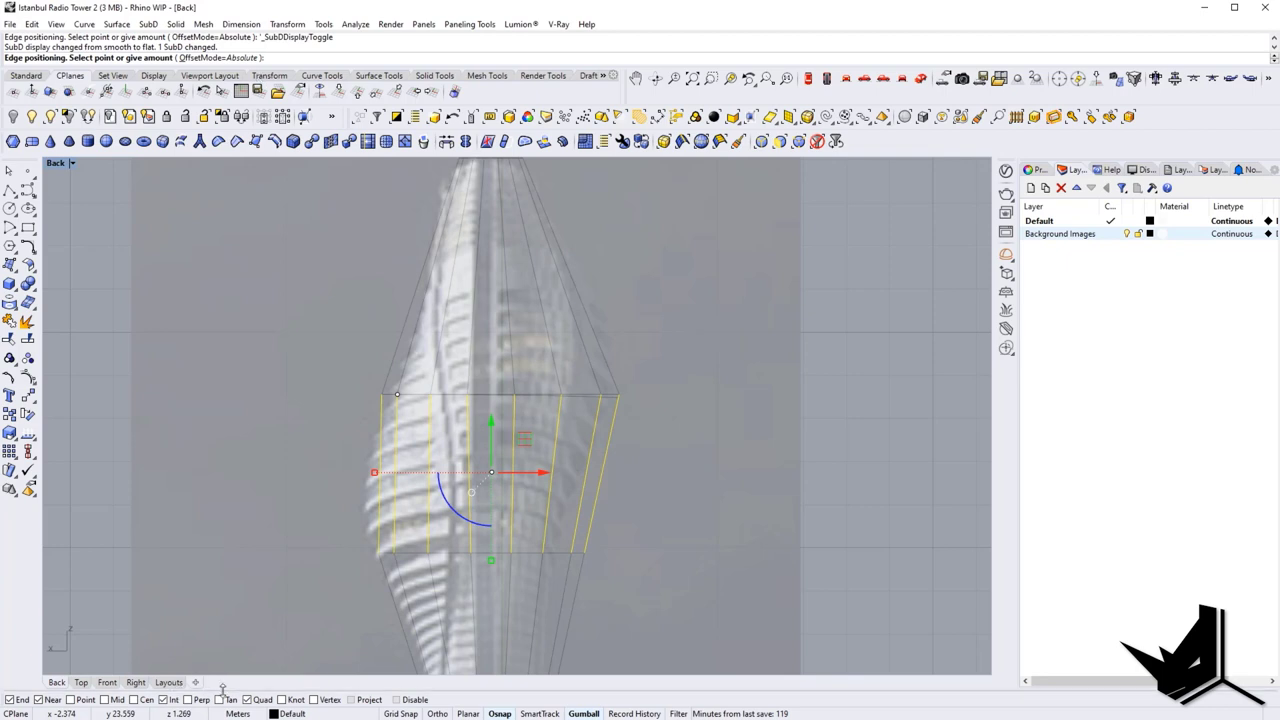
pyautogui.click(430, 473)
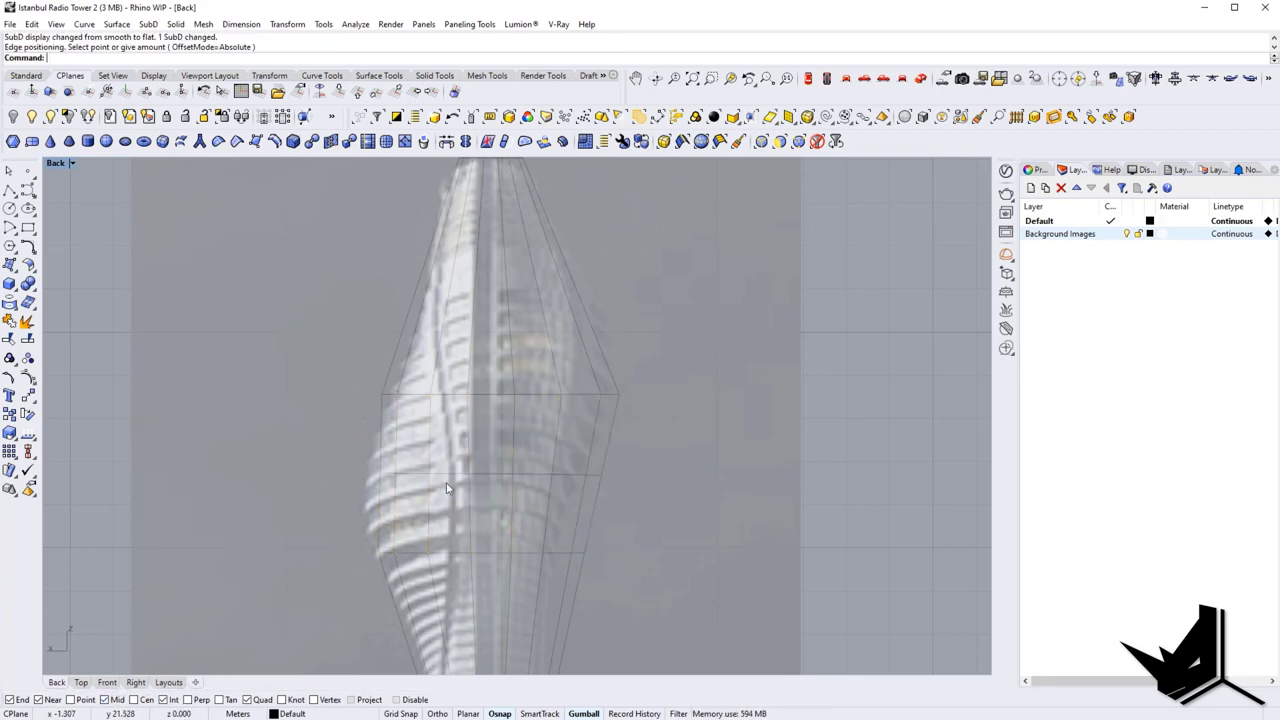
# Step: Insert another edge loop across the tapering band above the bulge, below the band's middle, and check it in smooth display
pyautogui.moveTo(511, 499); pyautogui.dragTo(477, 532, button='right')
pyautogui.click(381, 337)
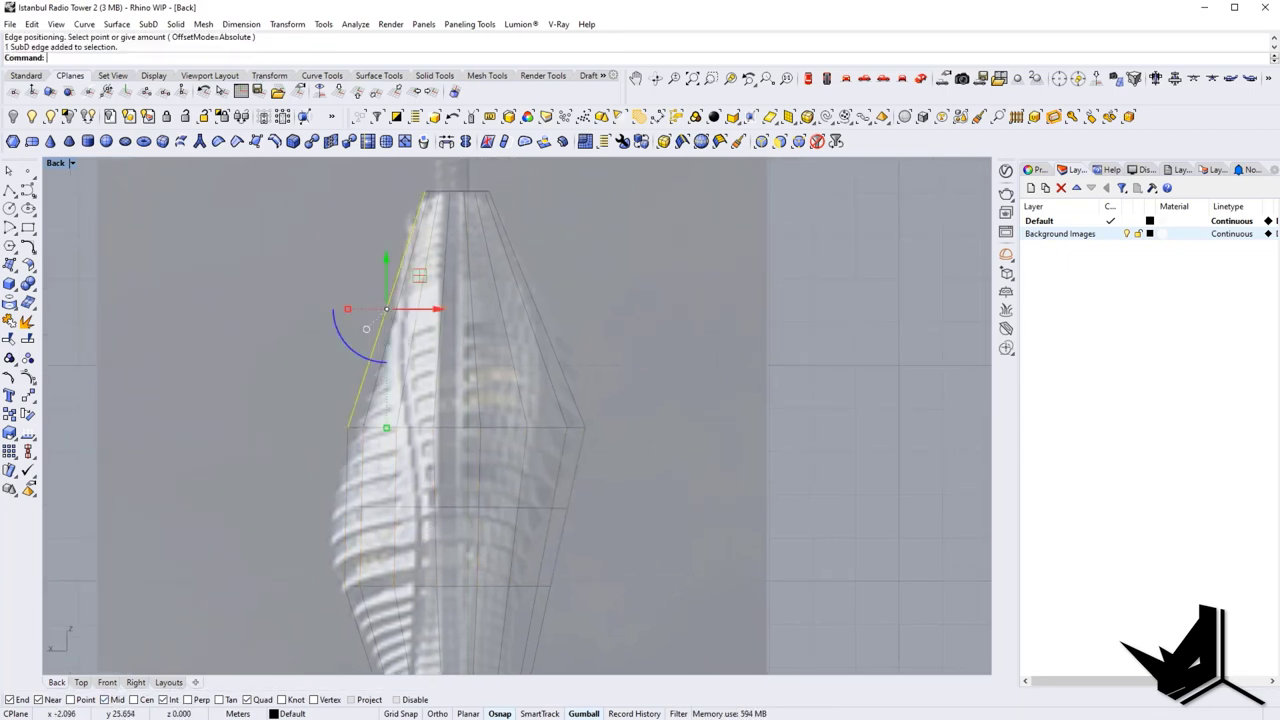
pyautogui.keyDown('ctrl'); pyautogui.keyDown('shift'); pyautogui.doubleClick(386, 346); pyautogui.keyUp('shift'); pyautogui.keyUp('ctrl')
pyautogui.write('Ins')
pyautogui.press('Return')
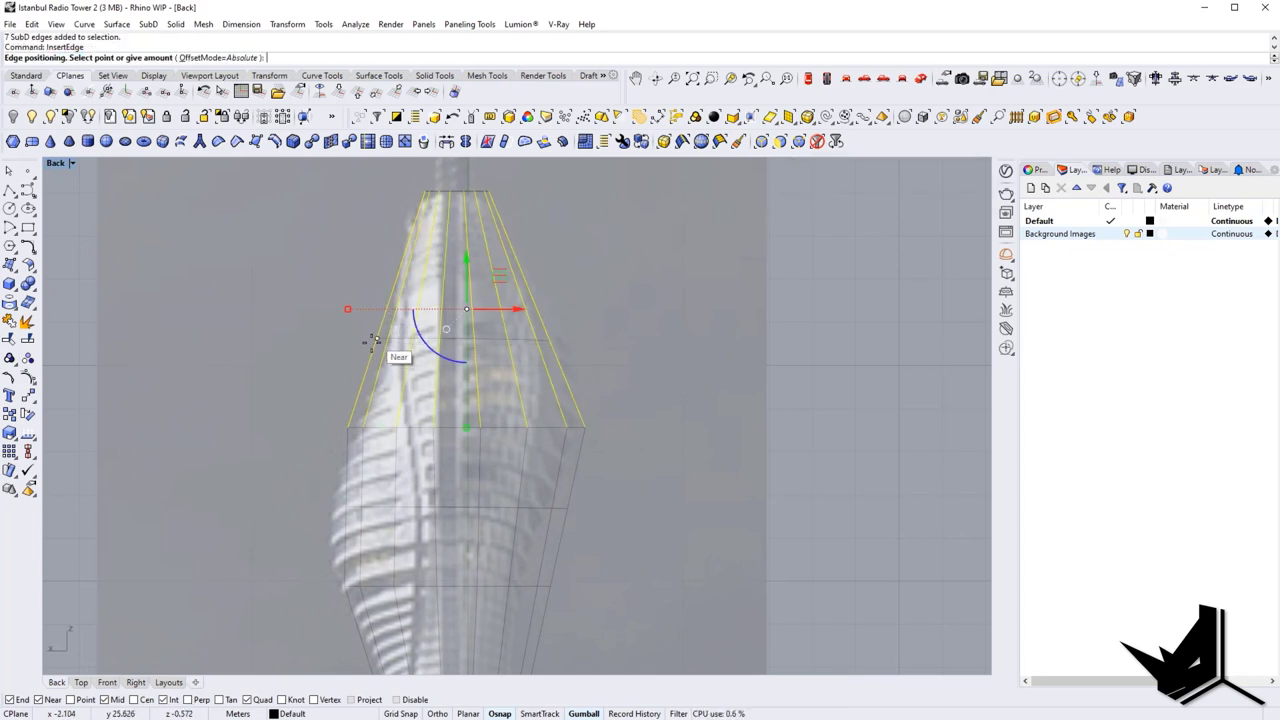
pyautogui.click(372, 345)
pyautogui.moveTo(597, 382); pyautogui.dragTo(595, 404, button='right')
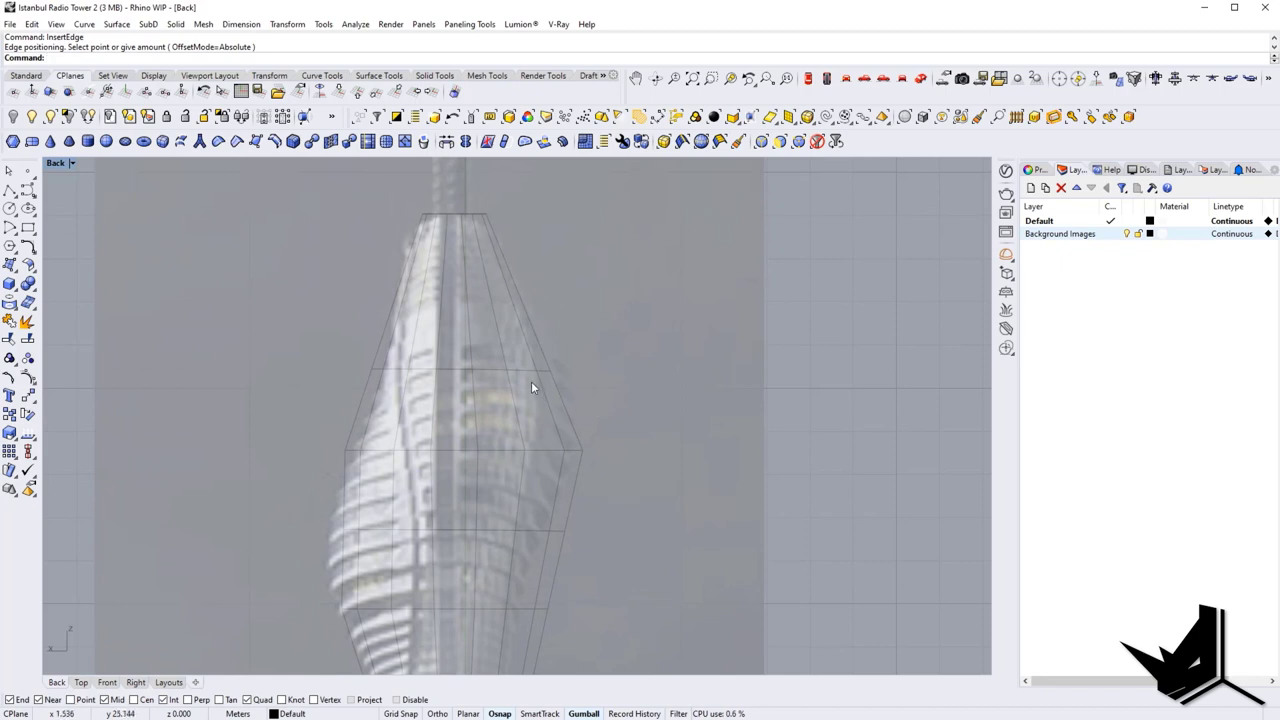
pyautogui.press('Tab')
pyautogui.press('Tab')
# Step: Scale the right-side edges of the upper inserted loop and left-side edges of the lower one outward, then check the smooth outline
pyautogui.keyDown('ctrl'); pyautogui.keyDown('shift'); pyautogui.moveTo(536, 370); pyautogui.dragTo(557, 394); pyautogui.keyUp('shift'); pyautogui.keyUp('ctrl')
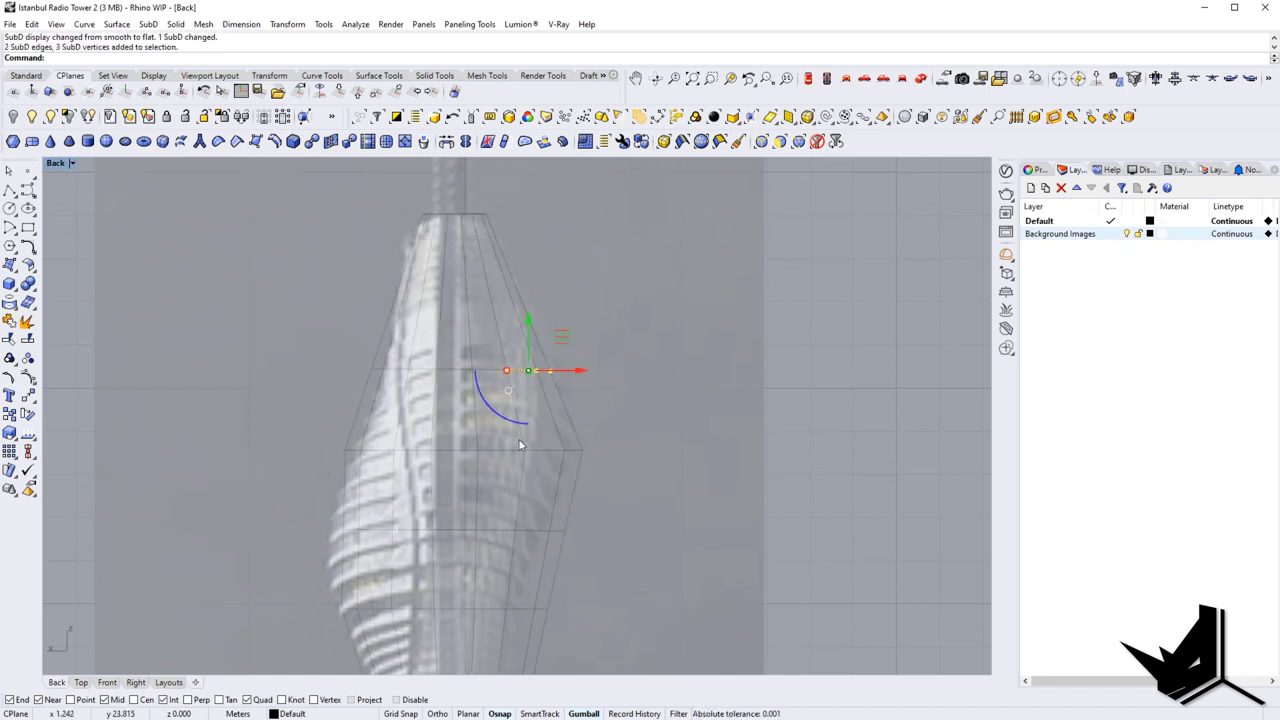
pyautogui.moveTo(519, 440); pyautogui.dragTo(549, 367, button='right')
pyautogui.scroll(2, 385, 477)
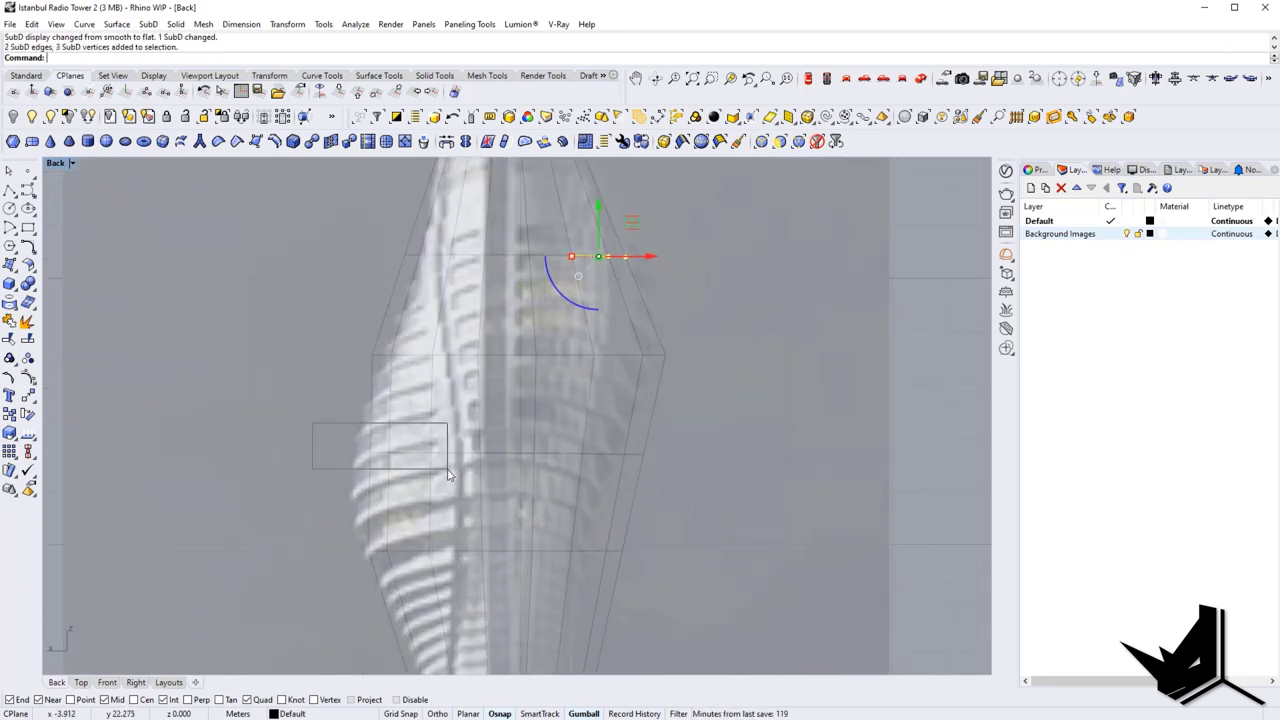
pyautogui.keyDown('ctrl'); pyautogui.keyDown('shift'); pyautogui.moveTo(447, 469); pyautogui.dragTo(448, 469); pyautogui.keyUp('shift'); pyautogui.keyUp('ctrl')
pyautogui.moveTo(376, 356); pyautogui.dragTo(352, 355)
pyautogui.scroll(-4, 464, 396)
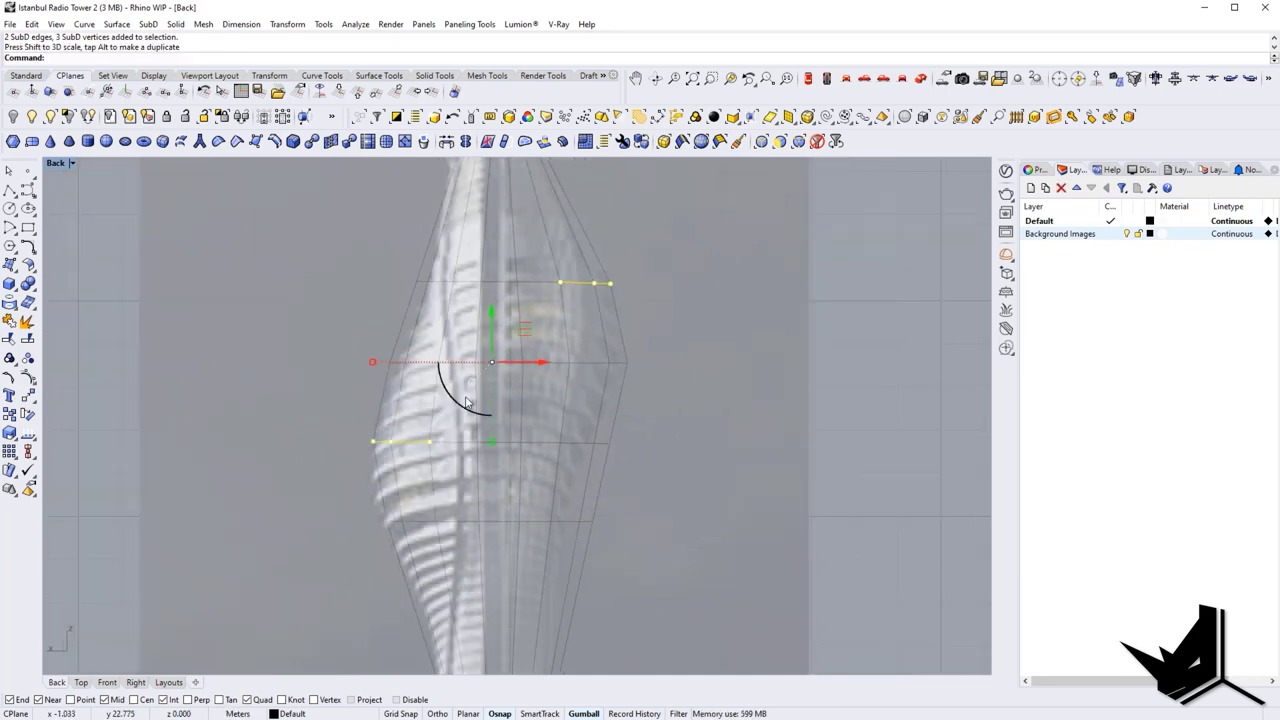
pyautogui.press('Tab')
pyautogui.moveTo(586, 504); pyautogui.dragTo(589, 444, button='right')
pyautogui.moveTo(591, 304); pyautogui.dragTo(586, 423, button='right')
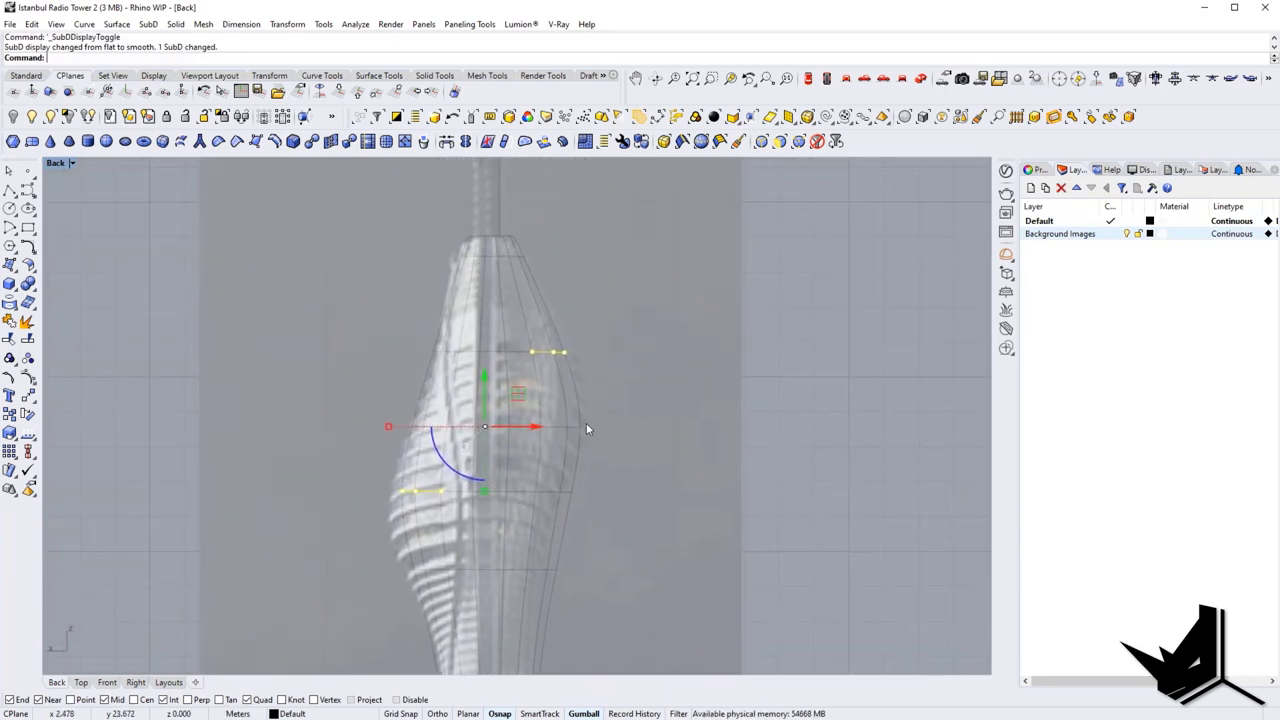
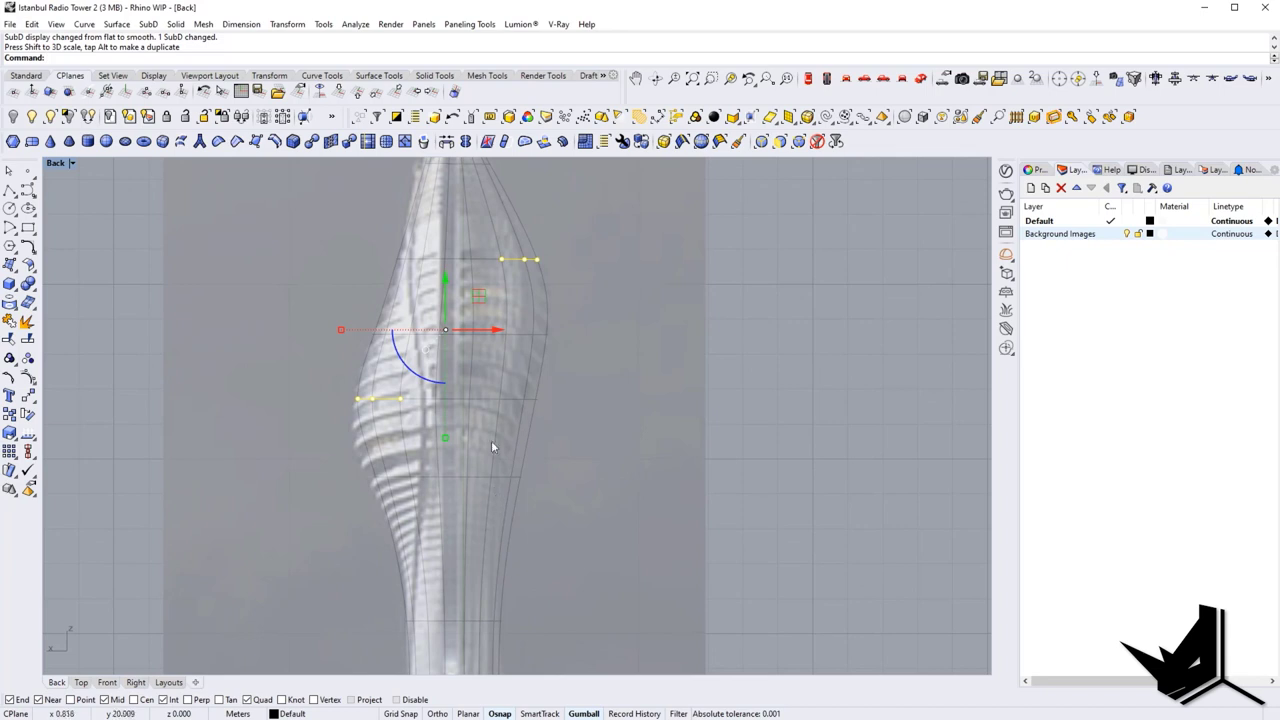
pyautogui.moveTo(494, 403); pyautogui.dragTo(494, 422, button='right')
pyautogui.press('Escape')
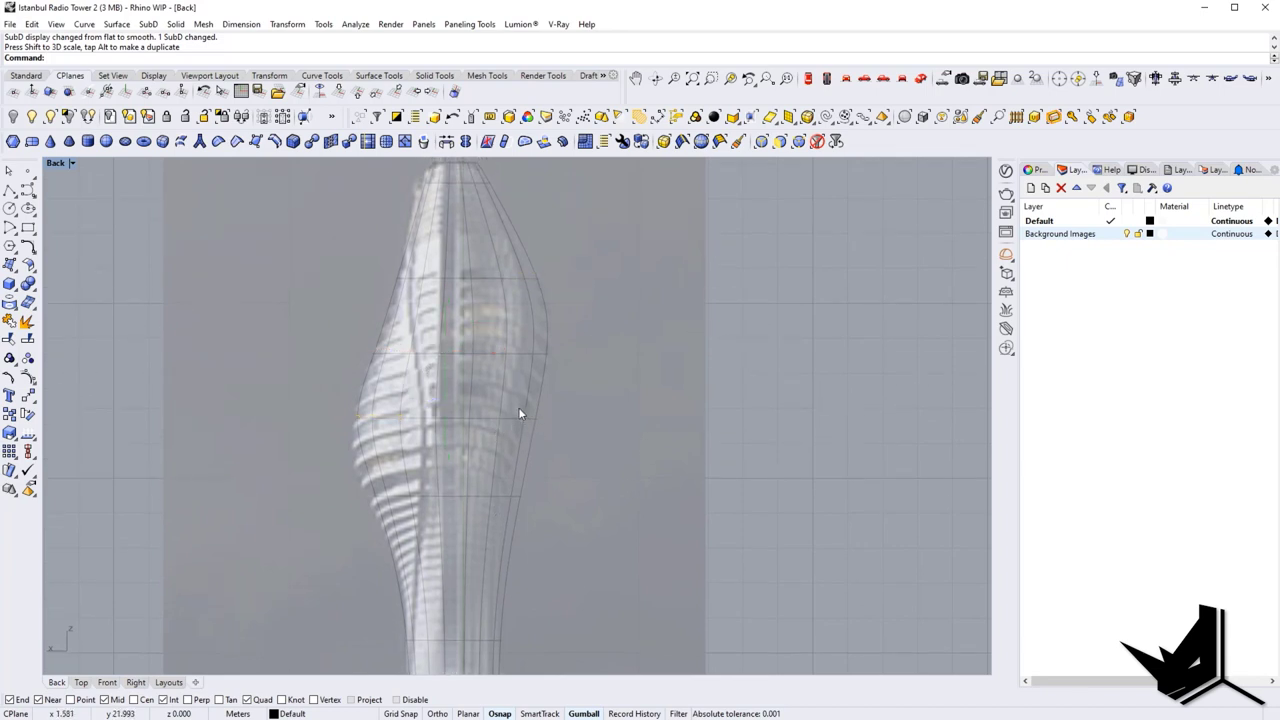
pyautogui.keyDown('ctrl'); pyautogui.keyDown('shift'); pyautogui.moveTo(515, 405); pyautogui.dragTo(548, 433); pyautogui.keyUp('shift'); pyautogui.keyUp('ctrl')
pyautogui.keyDown('ctrl'); pyautogui.keyDown('shift'); pyautogui.moveTo(348, 485); pyautogui.dragTo(408, 512); pyautogui.keyUp('shift'); pyautogui.keyUp('ctrl')
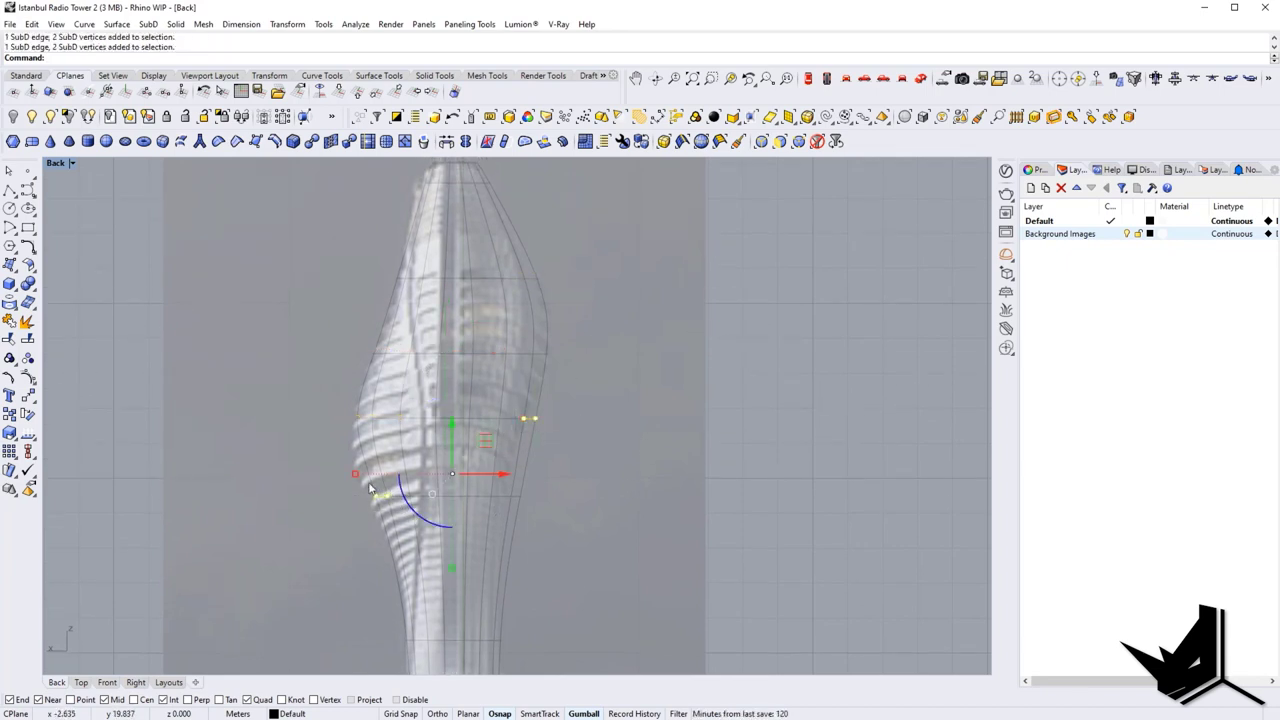
pyautogui.press('Escape')
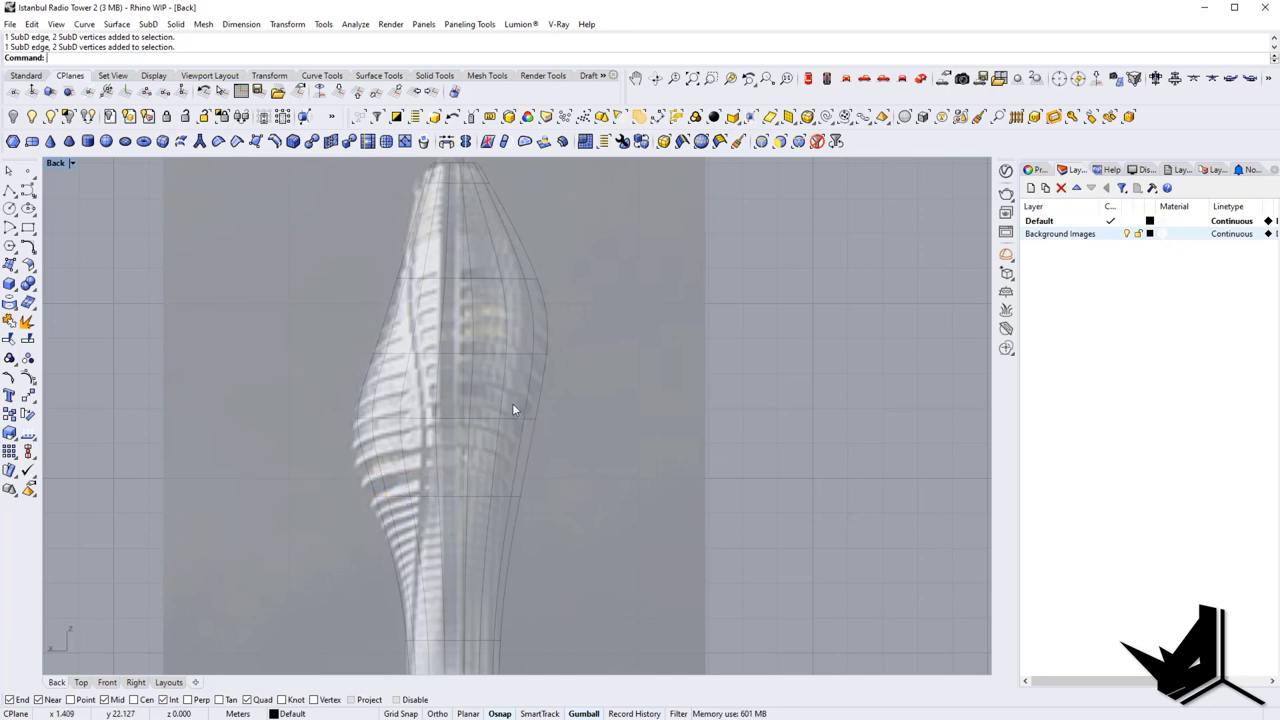
# Step: Move the right-side edges of the bulge's two lowest rings inward to follow the pictured outline
pyautogui.scroll(4, 533, 426)
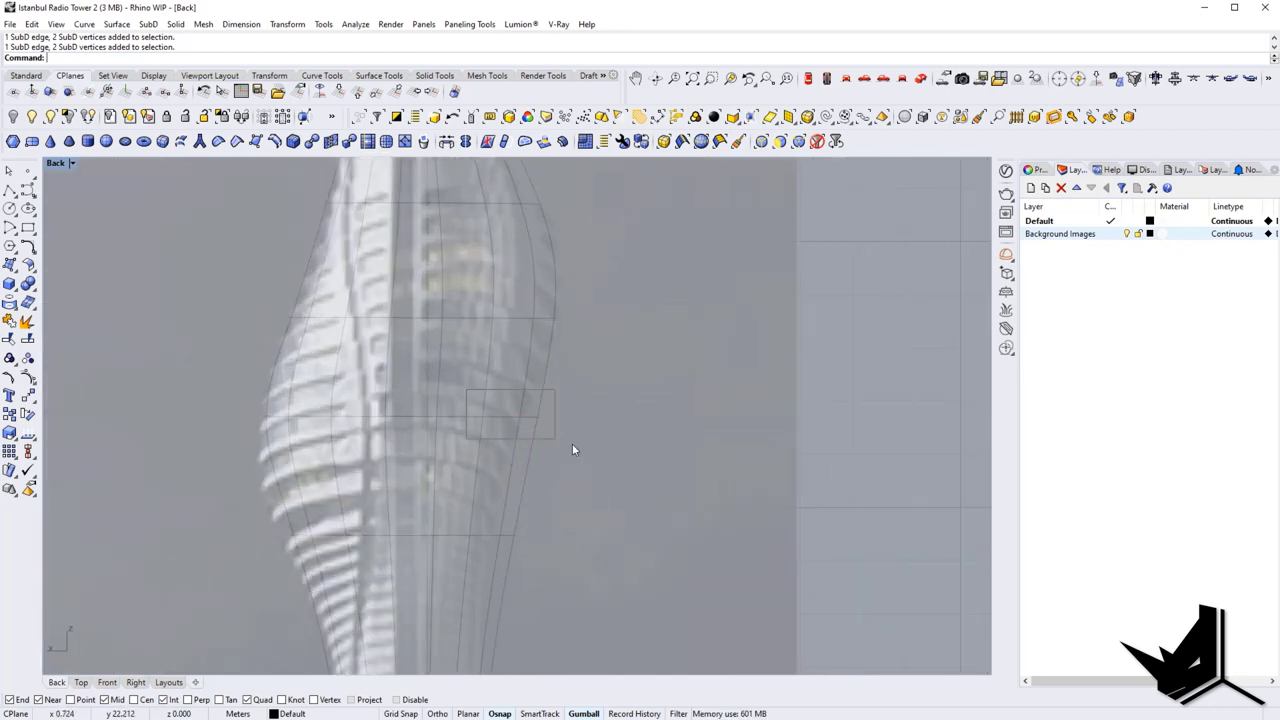
pyautogui.keyDown('ctrl'); pyautogui.keyDown('shift'); pyautogui.moveTo(573, 445); pyautogui.dragTo(563, 420); pyautogui.keyUp('shift'); pyautogui.keyUp('ctrl')
pyautogui.moveTo(543, 469); pyautogui.dragTo(565, 434, button='right')
pyautogui.press('Escape')
pyautogui.keyDown('ctrl'); pyautogui.keyDown('shift'); pyautogui.moveTo(468, 471); pyautogui.dragTo(546, 502); pyautogui.keyUp('shift'); pyautogui.keyUp('ctrl')
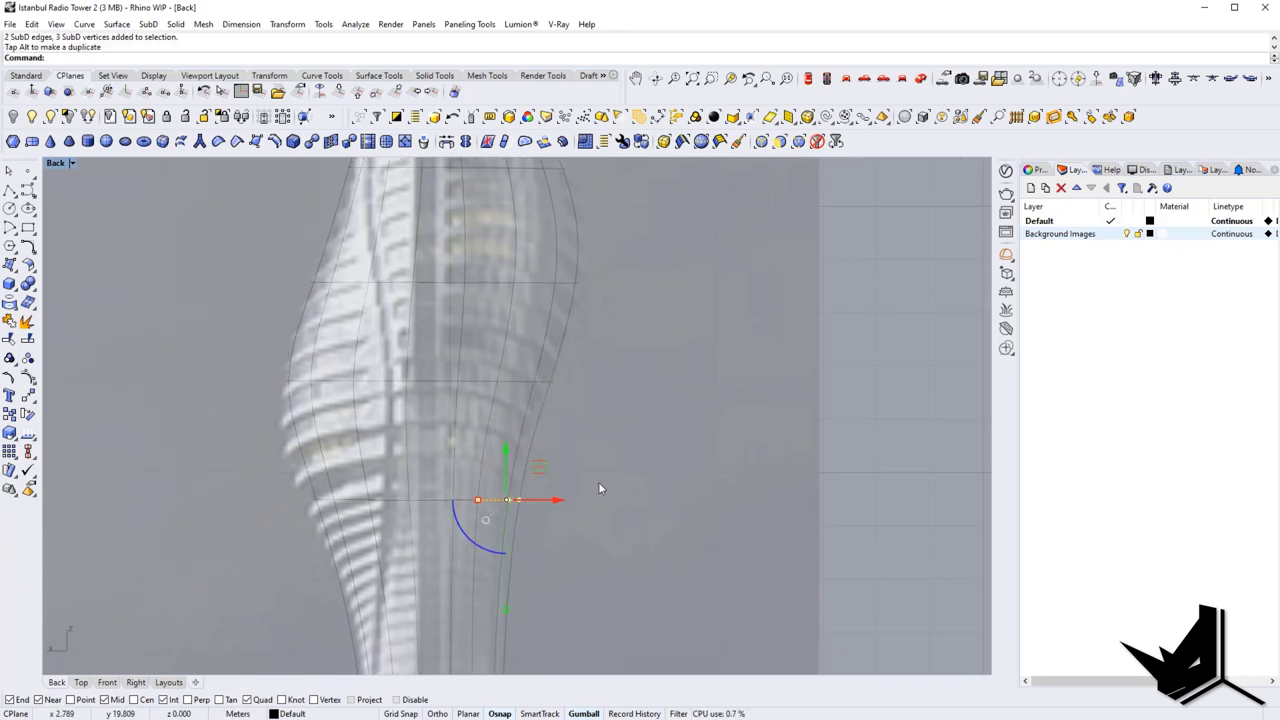
pyautogui.click(599, 484)
# Step: Adjust the left-side edges of the bulge's two lowest rings to follow the pictured outline, and check the fit
pyautogui.scroll(-4, 599, 485)
pyautogui.scroll(6, 407, 507)
pyautogui.keyDown('ctrl'); pyautogui.keyDown('shift'); pyautogui.moveTo(368, 457); pyautogui.dragTo(457, 483); pyautogui.keyUp('shift'); pyautogui.keyUp('ctrl')
pyautogui.press('Escape')
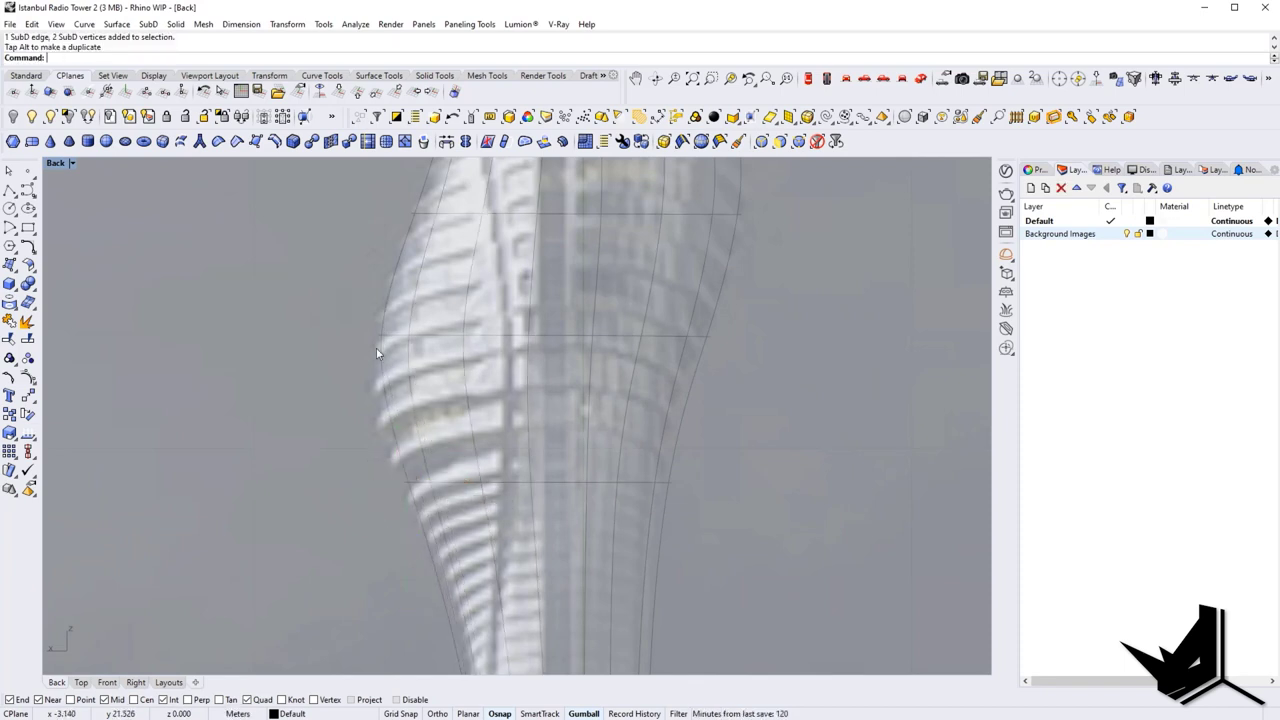
pyautogui.keyDown('ctrl'); pyautogui.keyDown('shift'); pyautogui.moveTo(425, 362); pyautogui.dragTo(427, 335); pyautogui.keyUp('shift'); pyautogui.keyUp('ctrl')
pyautogui.click(446, 411)
pyautogui.scroll(-4, 447, 412)
pyautogui.moveTo(481, 428); pyautogui.dragTo(474, 447, button='right')
pyautogui.scroll(3, 585, 444)
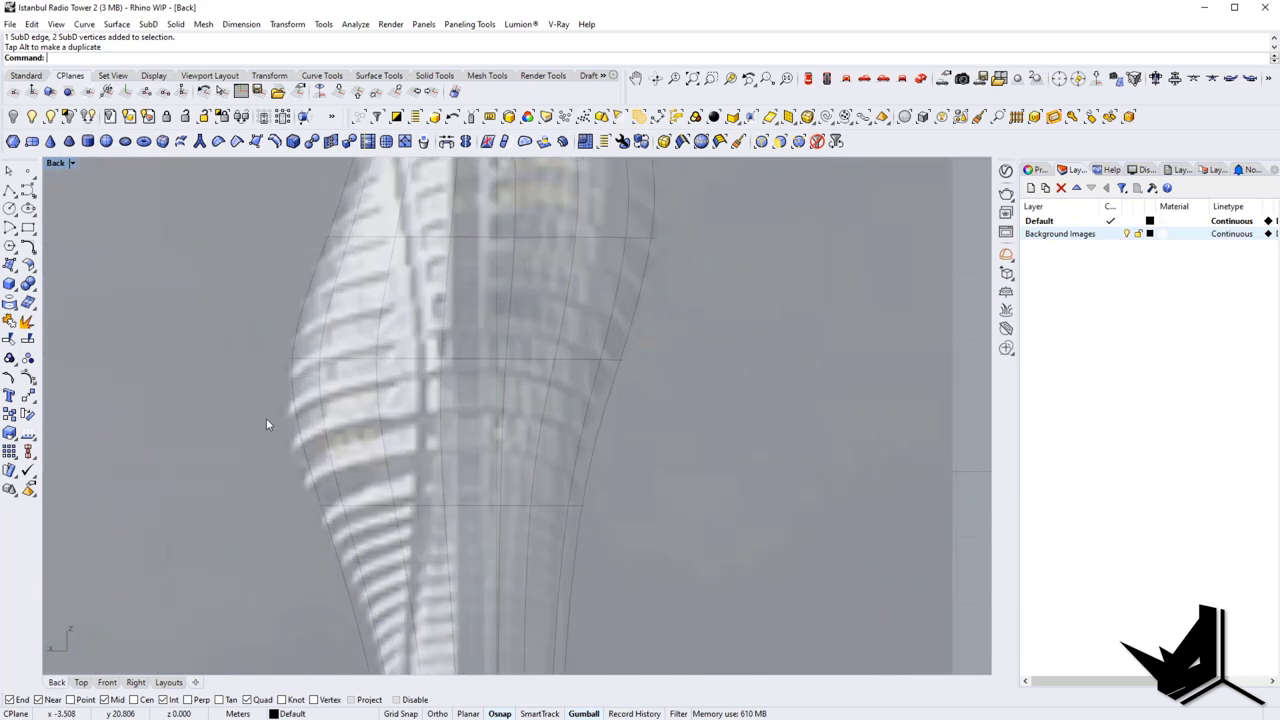
# Step: Insert an edge loop halfway between the bulge's two lowest rings with InsertEdge, in flat display
pyautogui.click(298, 431)
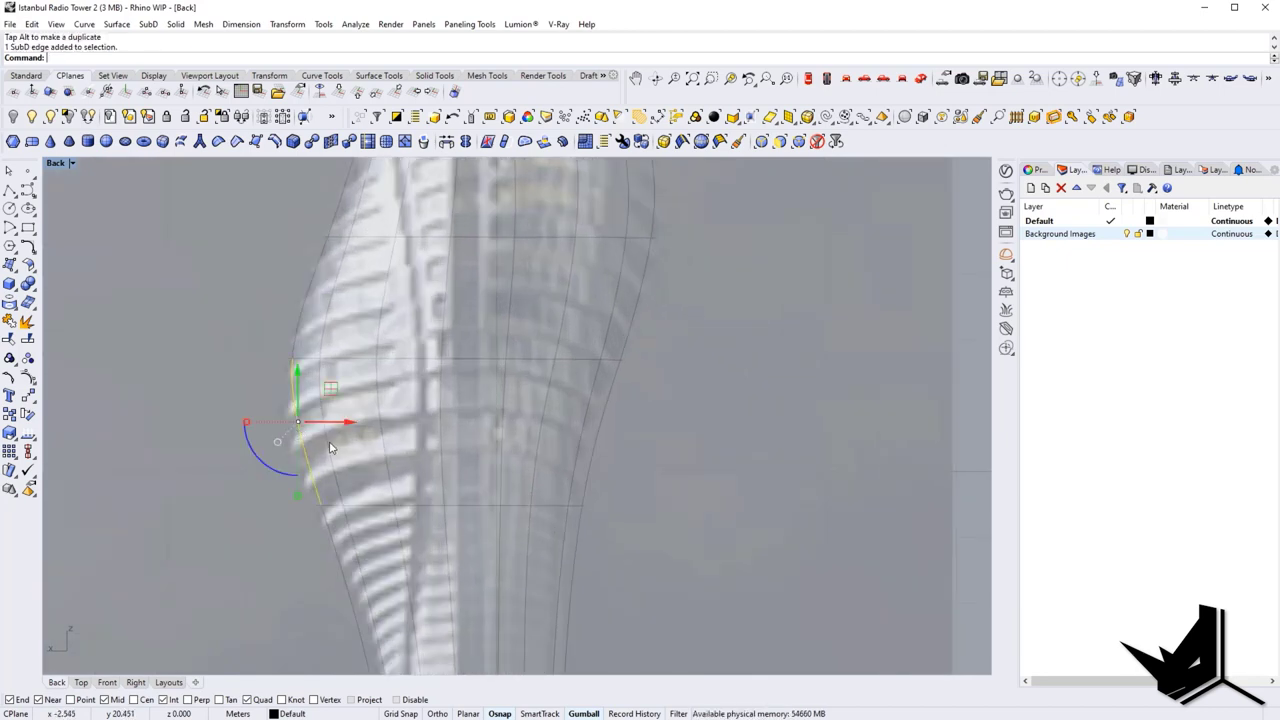
pyautogui.keyDown('ctrl'); pyautogui.keyDown('shift'); pyautogui.doubleClick(331, 447); pyautogui.keyUp('shift'); pyautogui.keyUp('ctrl')
pyautogui.press('Return')
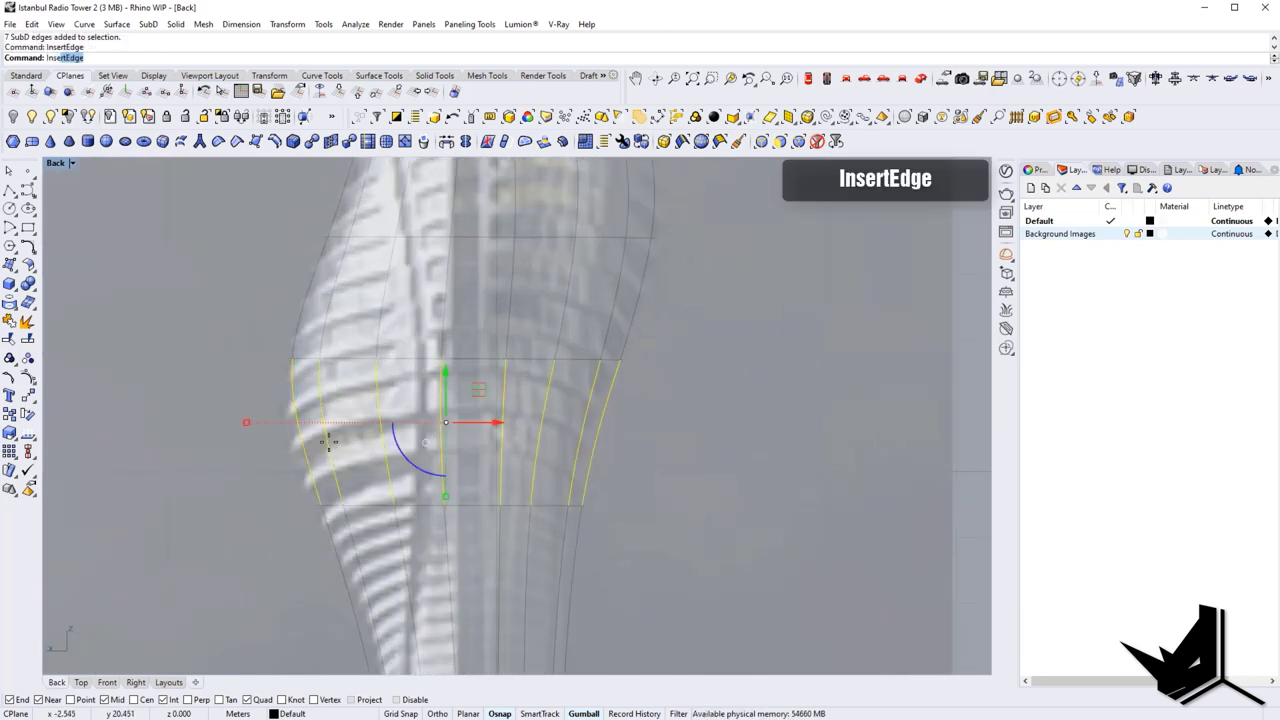
pyautogui.press('Tab')
pyautogui.click(300, 421)
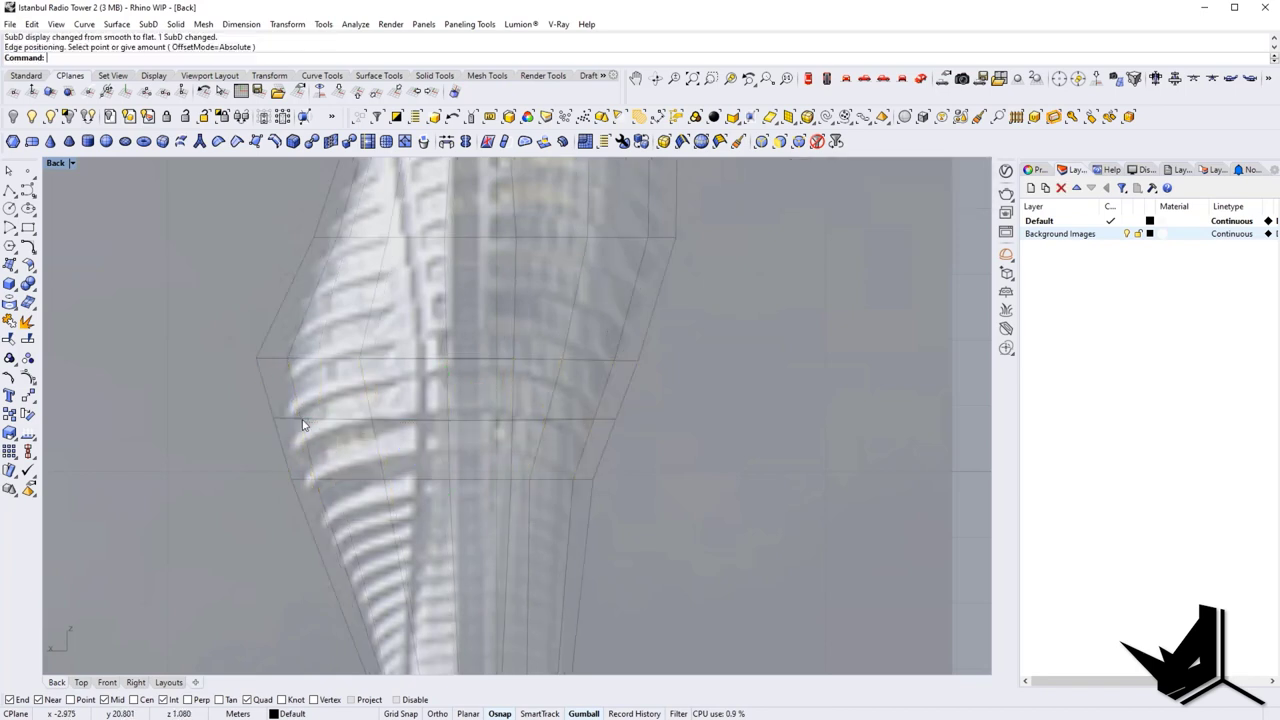
# Step: In smooth display, move the left-side edge of the newly inserted loop onto the pictured outline
pyautogui.press('Tab')
pyautogui.scroll(2, 339, 437)
pyautogui.moveTo(245, 387); pyautogui.dragTo(309, 422)
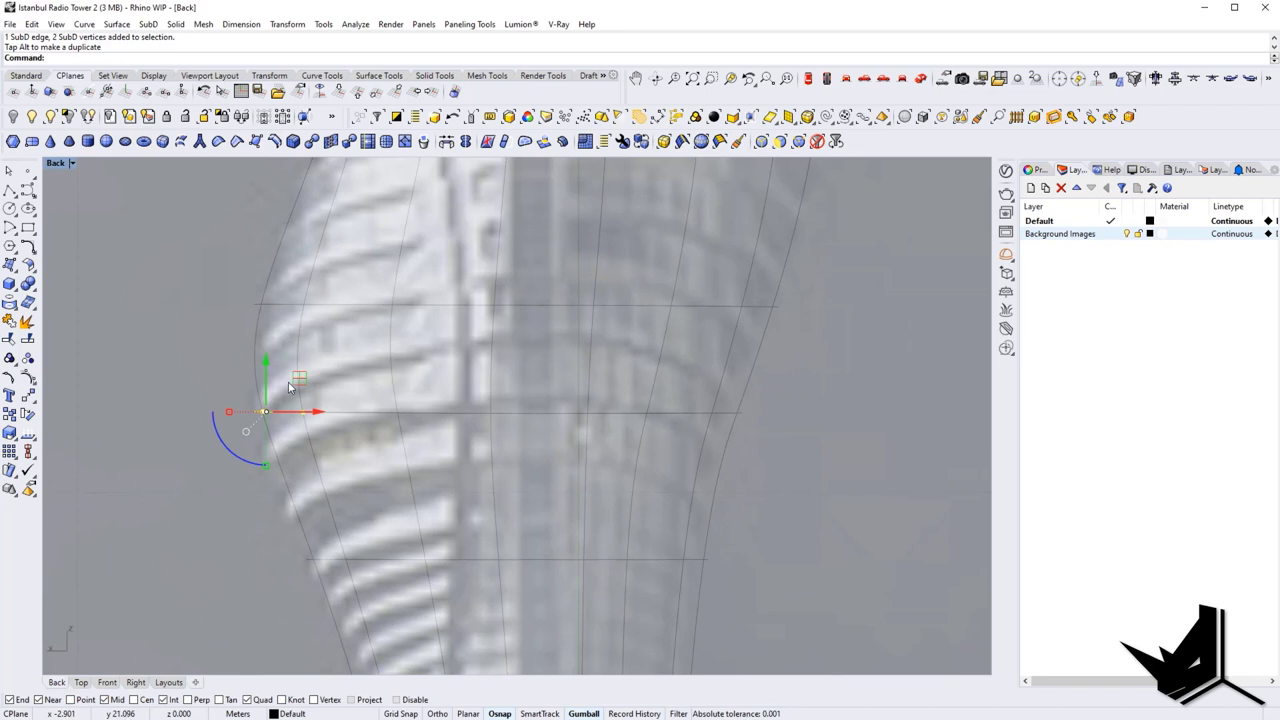
# Step: Lower the left-side edge of the loop inserted between the bulge's two lowest rings slightly, and check it against the pictured outline
pyautogui.moveTo(299, 378); pyautogui.dragTo(299, 389)
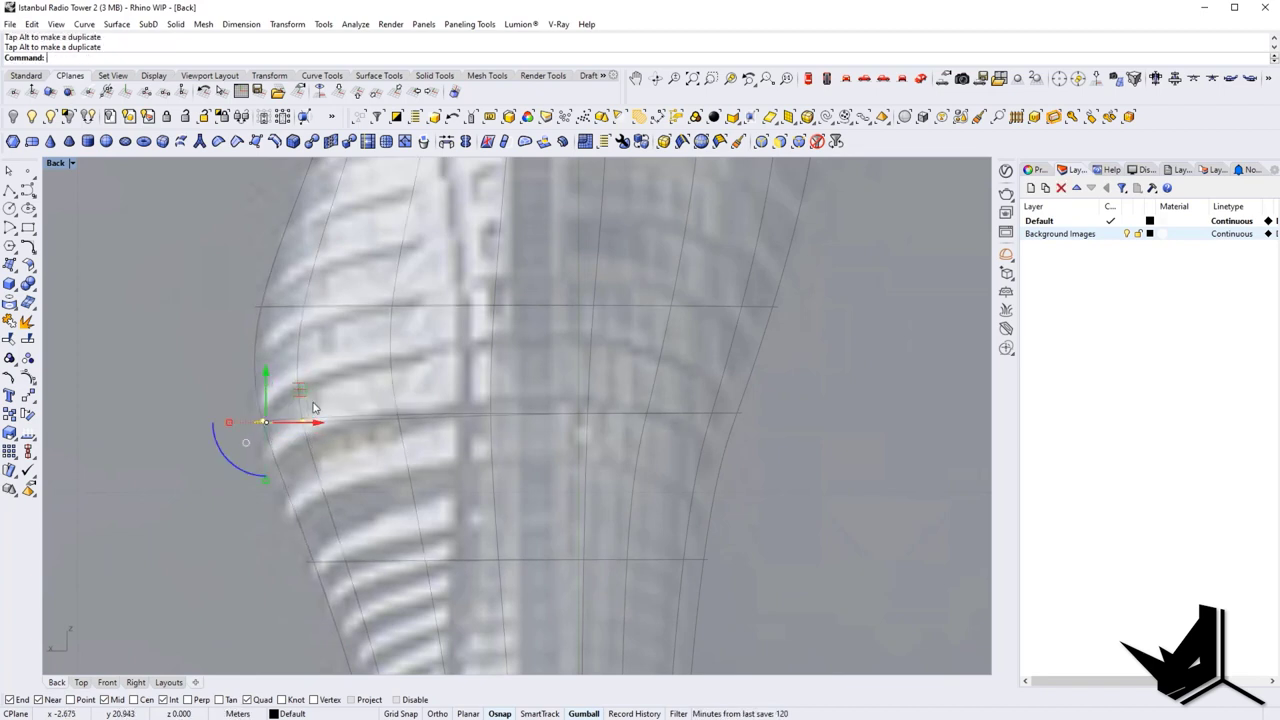
pyautogui.scroll(-4, 440, 500)
pyautogui.click(737, 523)
pyautogui.scroll(-4, 711, 513)
pyautogui.press('Tab')
pyautogui.press('Tab')
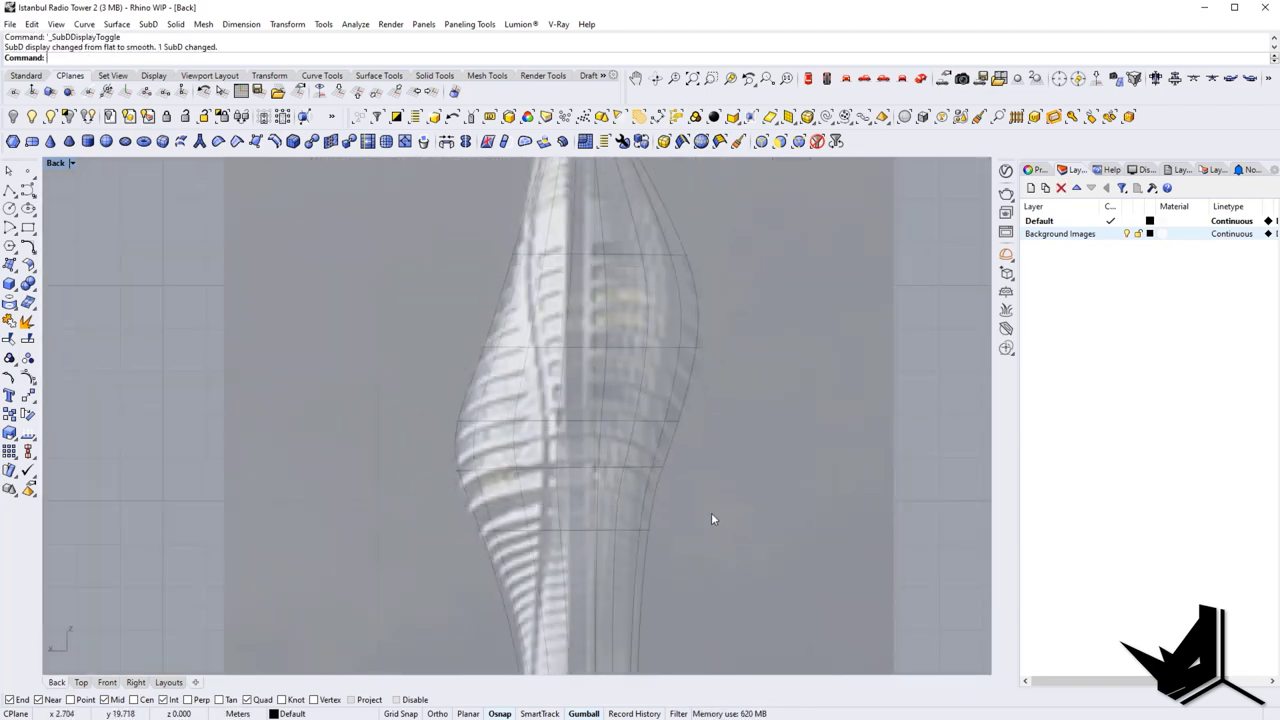
# Step: In flat display, move the left-side vertex of the ring below the inserted loop slightly outward, and check the fit in smooth display
pyautogui.press('Tab')
pyautogui.moveTo(711, 513); pyautogui.dragTo(647, 432, button='right')
pyautogui.scroll(7, 410, 433)
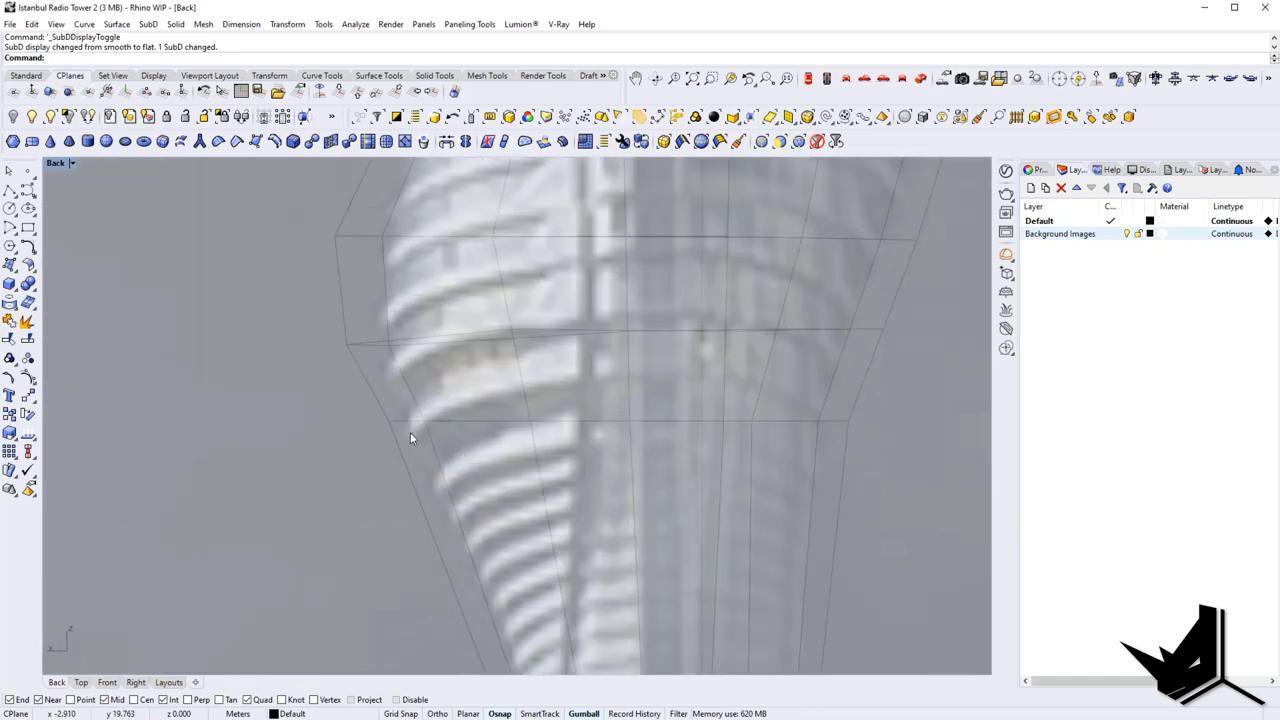
pyautogui.keyDown('ctrl'); pyautogui.keyDown('shift'); pyautogui.moveTo(324, 403); pyautogui.dragTo(424, 421); pyautogui.keyUp('shift'); pyautogui.keyUp('ctrl')
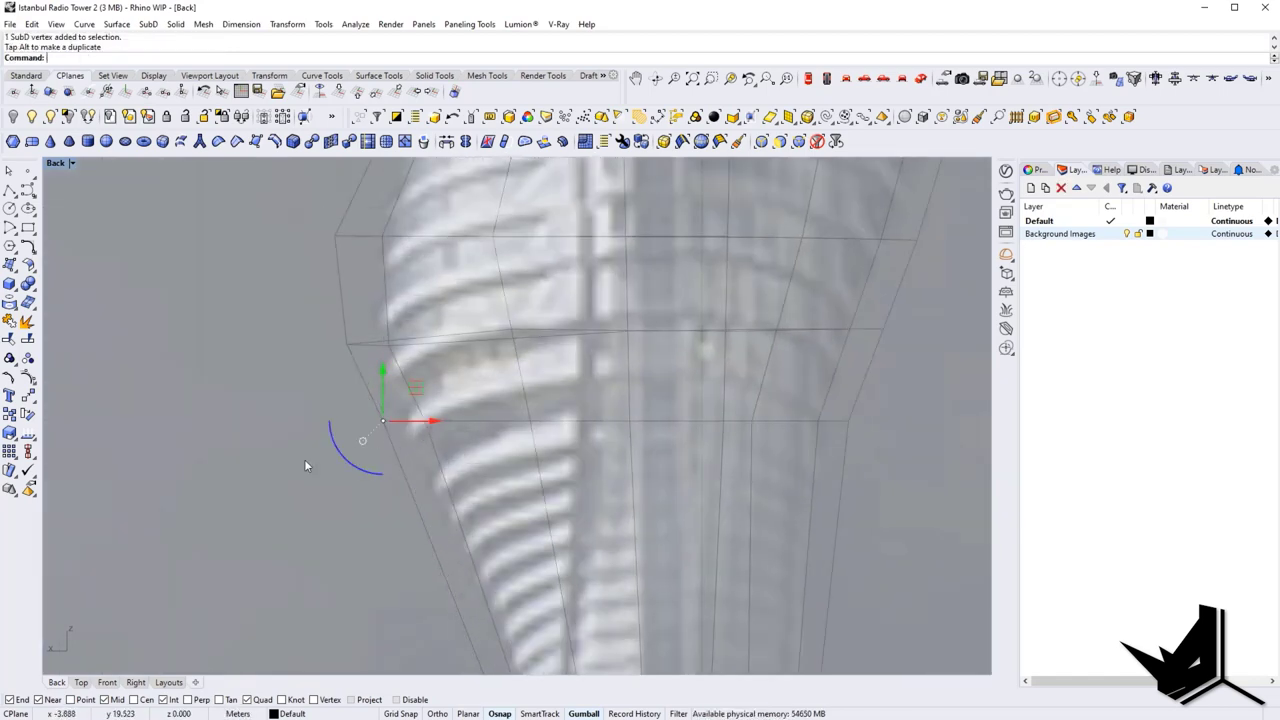
pyautogui.click(303, 461)
pyautogui.press('Tab')
pyautogui.scroll(-4, 299, 462)
pyautogui.scroll(-2, 385, 511)
pyautogui.scroll(7, 386, 447)
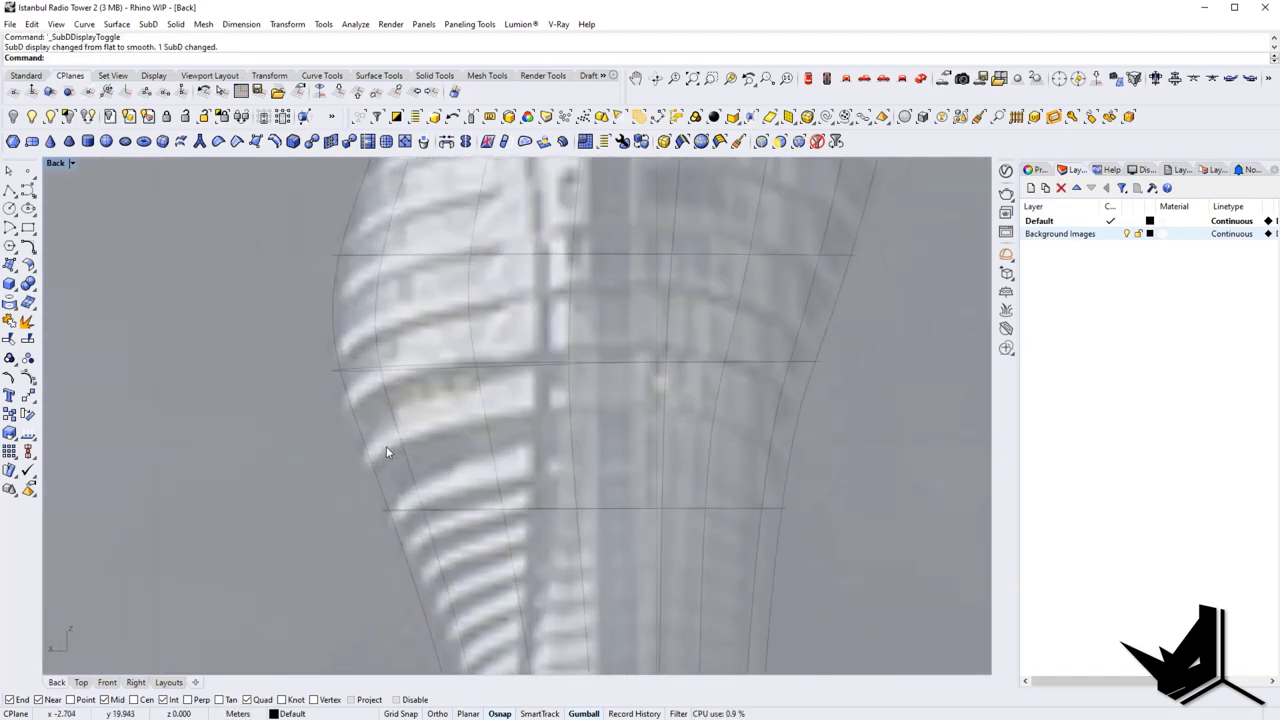
pyautogui.scroll(-6, 386, 446)
# Step: Compare the bulge with the reference picture in shaded and wireframe display, from the shaft up to the spire, ending in shaded display
pyautogui.moveTo(611, 527); pyautogui.dragTo(497, 379, button='right')
pyautogui.write('ss')
pyautogui.press('space')
pyautogui.scroll(-8, 497, 379)
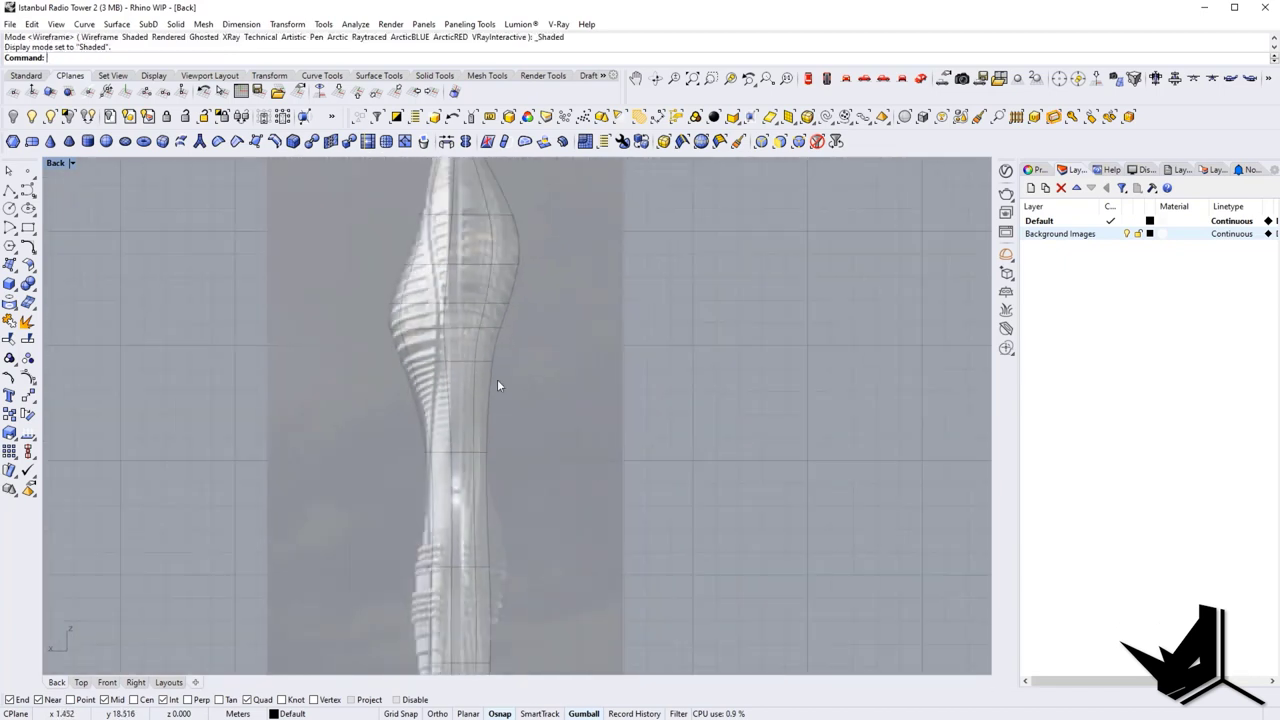
pyautogui.scroll(4, 497, 380)
pyautogui.write('w')
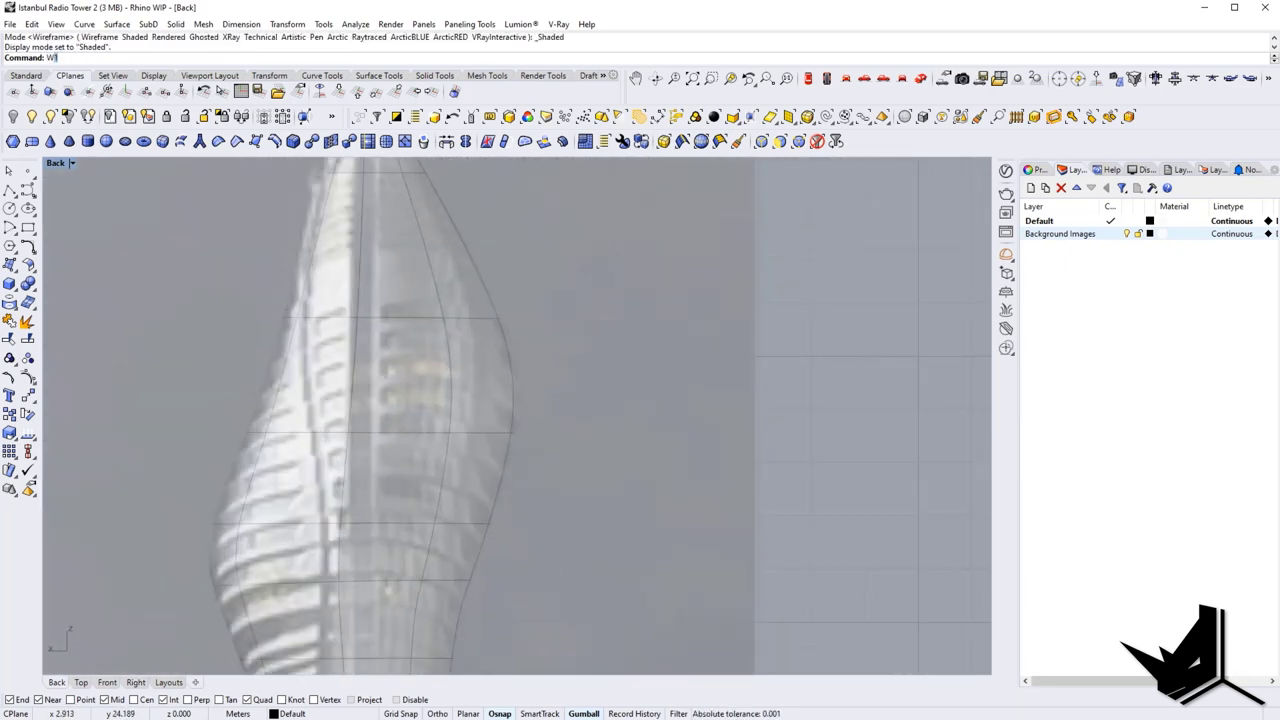
pyautogui.press('space')
pyautogui.write('ss')
pyautogui.press('space')
pyautogui.scroll(7, 526, 422)
pyautogui.write('wf')
pyautogui.press('space')
pyautogui.scroll(-9, 526, 424)
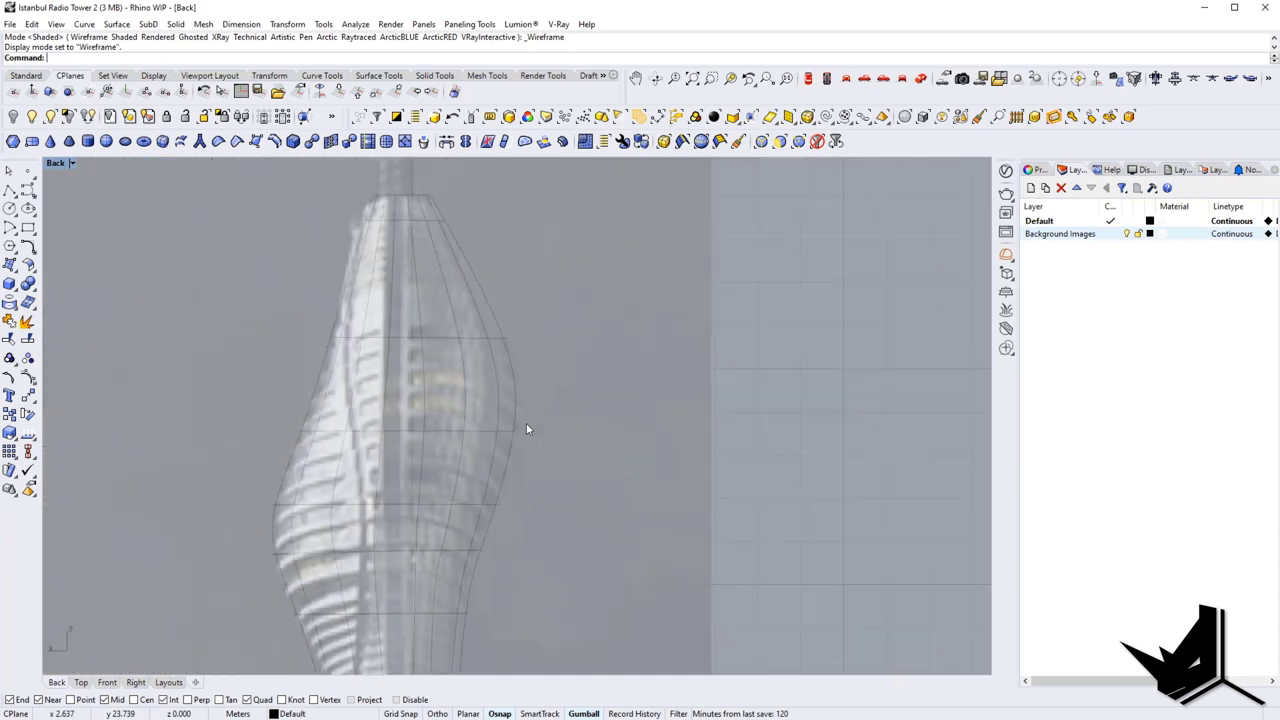
pyautogui.scroll(-3, 526, 429)
pyautogui.scroll(4, 452, 316)
pyautogui.write('ws')
pyautogui.press('space')
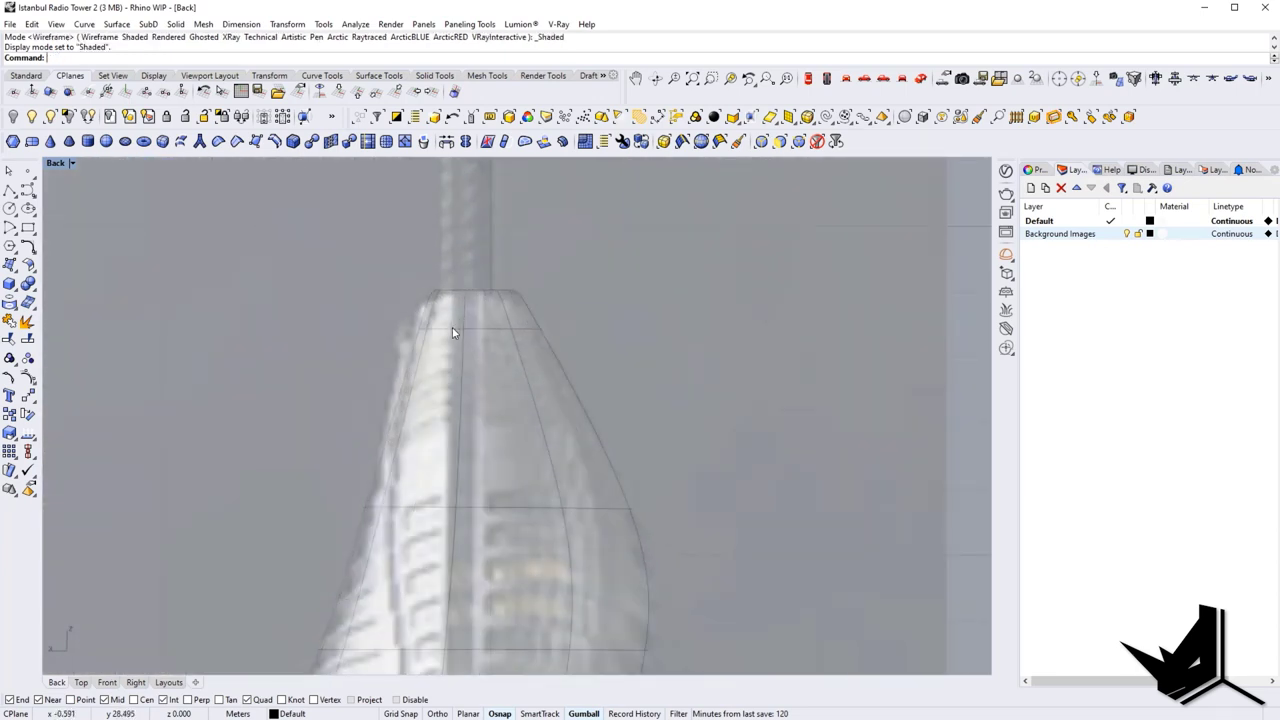
pyautogui.moveTo(452, 345); pyautogui.dragTo(449, 389, button='right')
pyautogui.scroll(6, 425, 378)
pyautogui.keyDown('ctrl'); pyautogui.keyDown('shift'); pyautogui.moveTo(380, 356); pyautogui.dragTo(468, 387); pyautogui.keyUp('shift'); pyautogui.keyUp('ctrl')
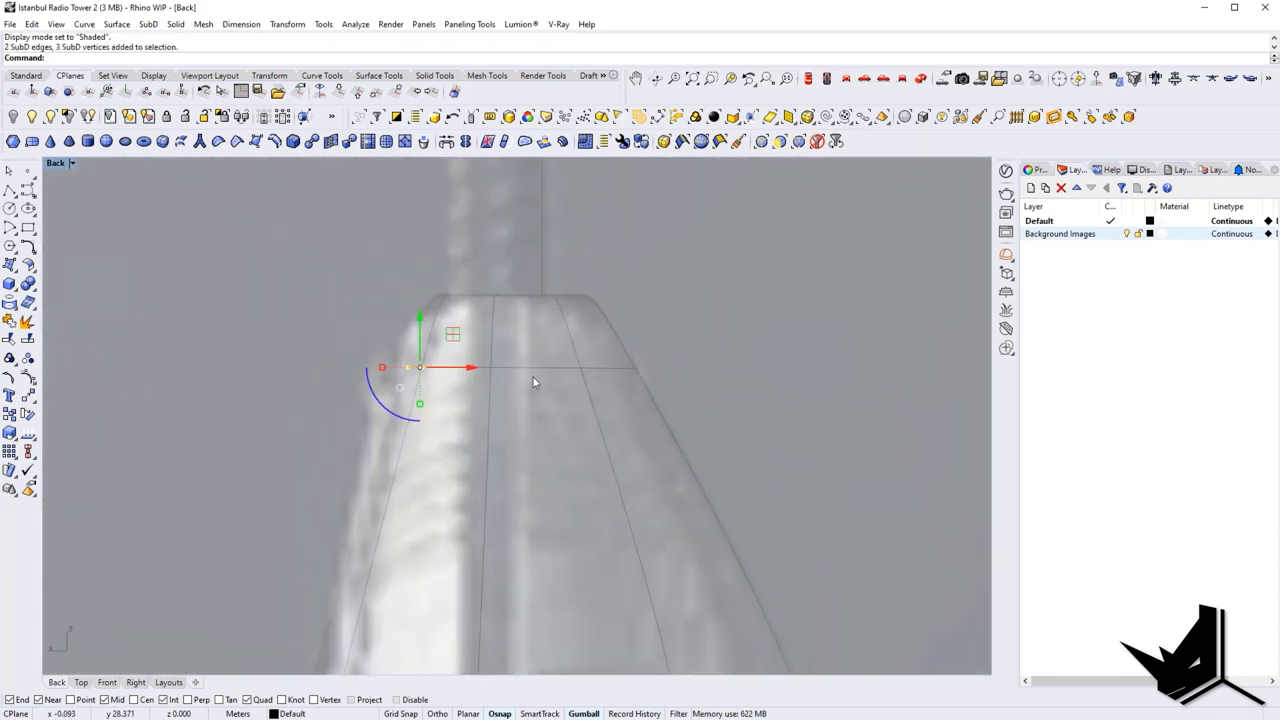
pyautogui.scroll(-8, 475, 368)
pyautogui.press('Tab')
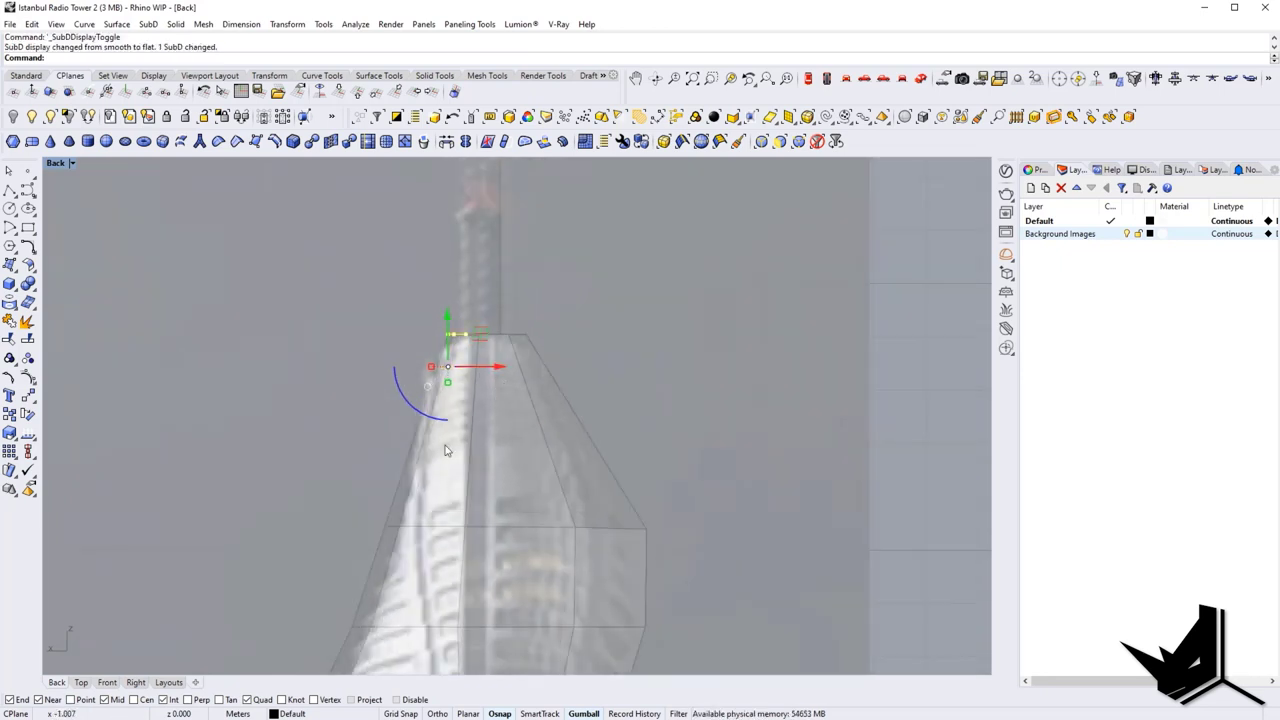
pyautogui.press('Tab')
pyautogui.press('Escape')
pyautogui.moveTo(441, 454); pyautogui.dragTo(446, 428, button='right')
pyautogui.keyDown('ctrl'); pyautogui.keyDown('alt'); pyautogui.keyDown('shift'); pyautogui.doubleClick(433, 423); pyautogui.keyUp('shift'); pyautogui.keyUp('alt'); pyautogui.keyUp('ctrl')
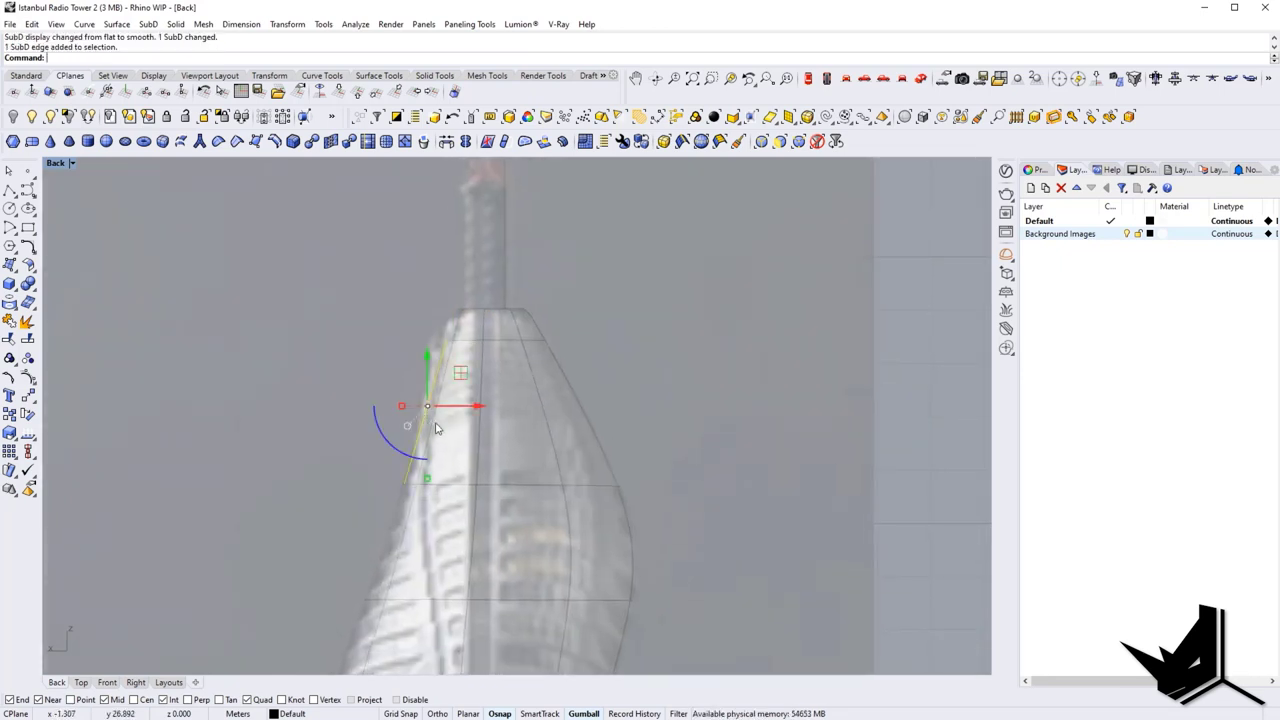
pyautogui.press('Return')
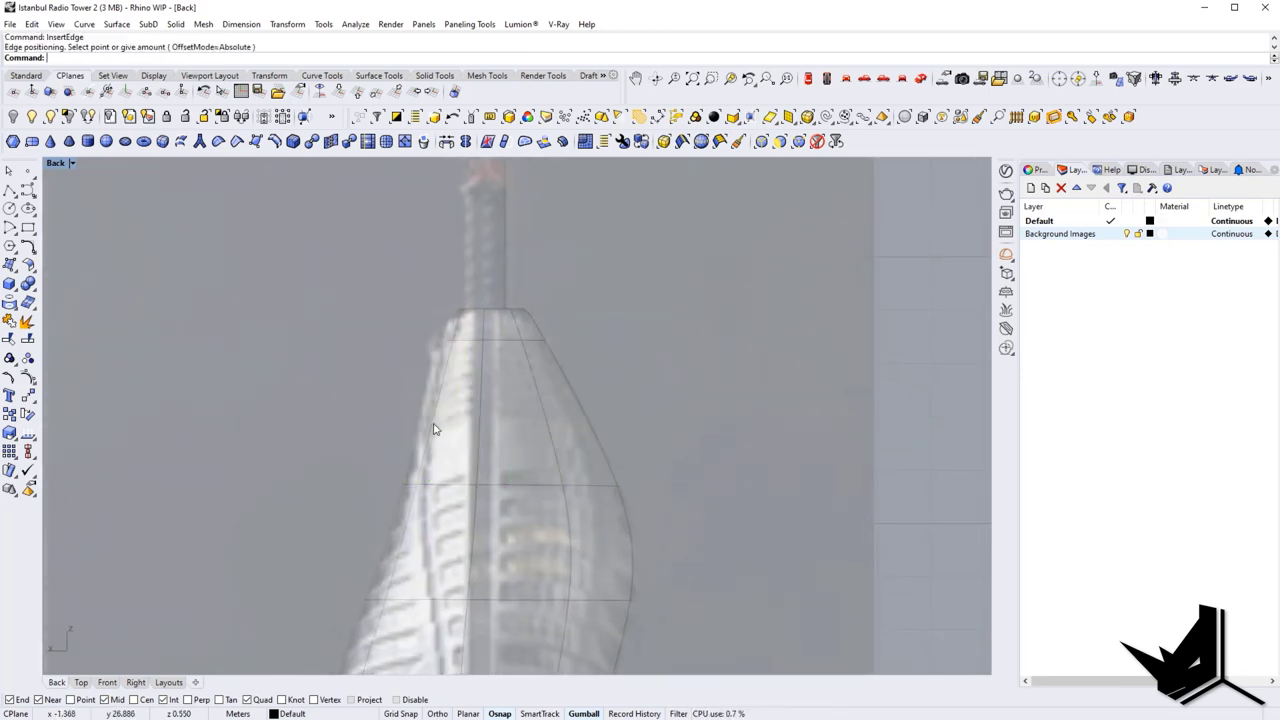
# Step: In flat display, insert an edge loop about halfway between the bulge's top ring and the ring below it with InsertEdge
pyautogui.press('Tab')
pyautogui.keyDown('ctrl'); pyautogui.keyDown('shift'); pyautogui.click(476, 405); pyautogui.keyUp('shift'); pyautogui.keyUp('ctrl')
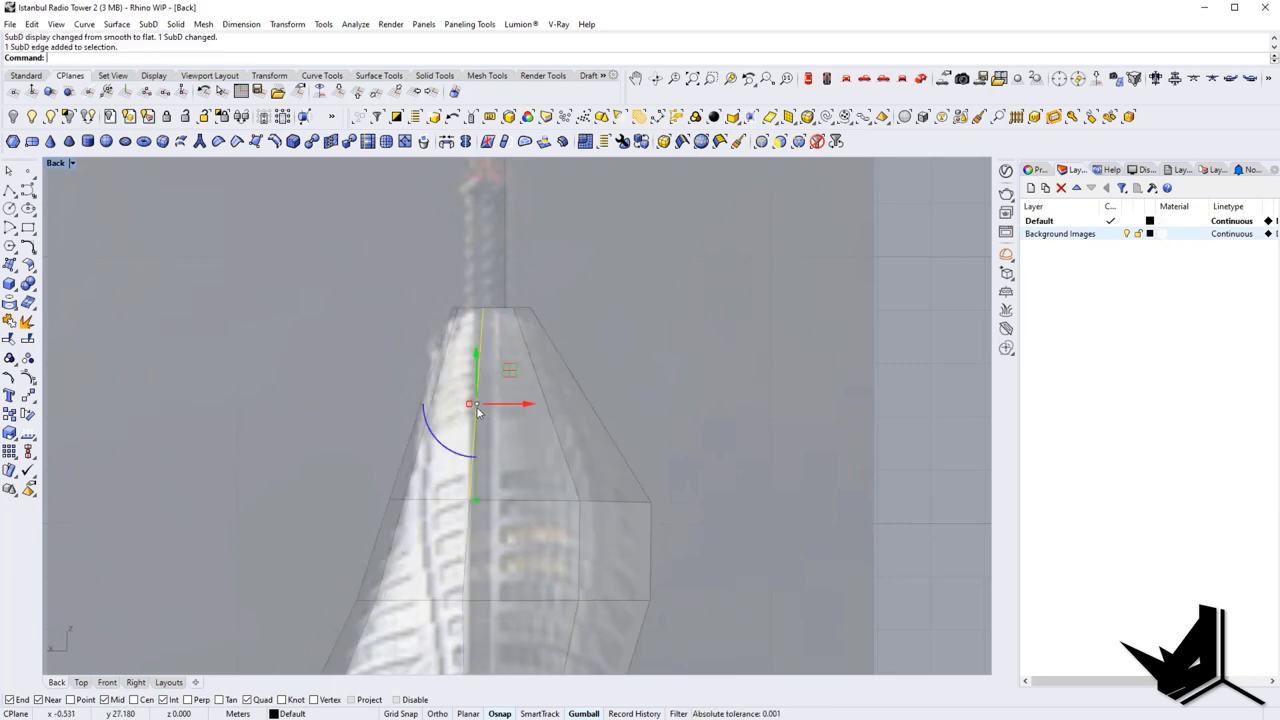
pyautogui.keyDown('ctrl'); pyautogui.keyDown('alt'); pyautogui.keyDown('shift'); pyautogui.doubleClick(551, 415); pyautogui.keyUp('shift'); pyautogui.keyUp('alt'); pyautogui.keyUp('ctrl')
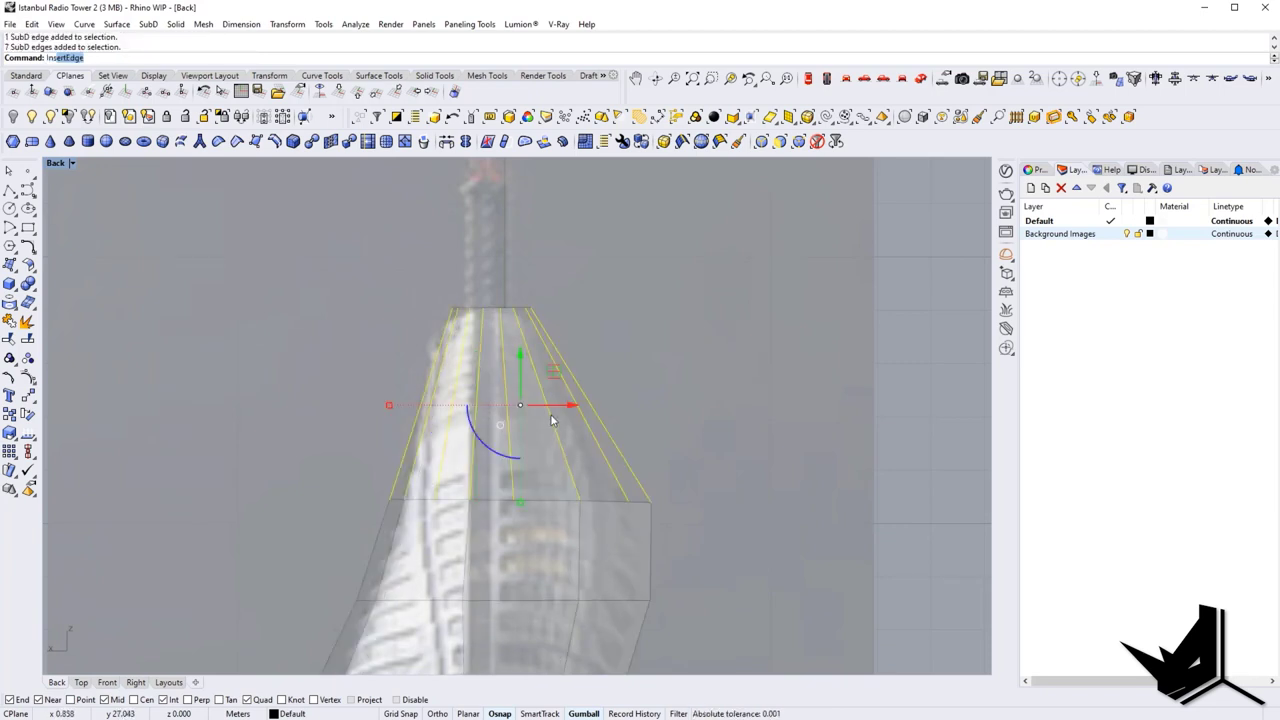
pyautogui.press('Return')
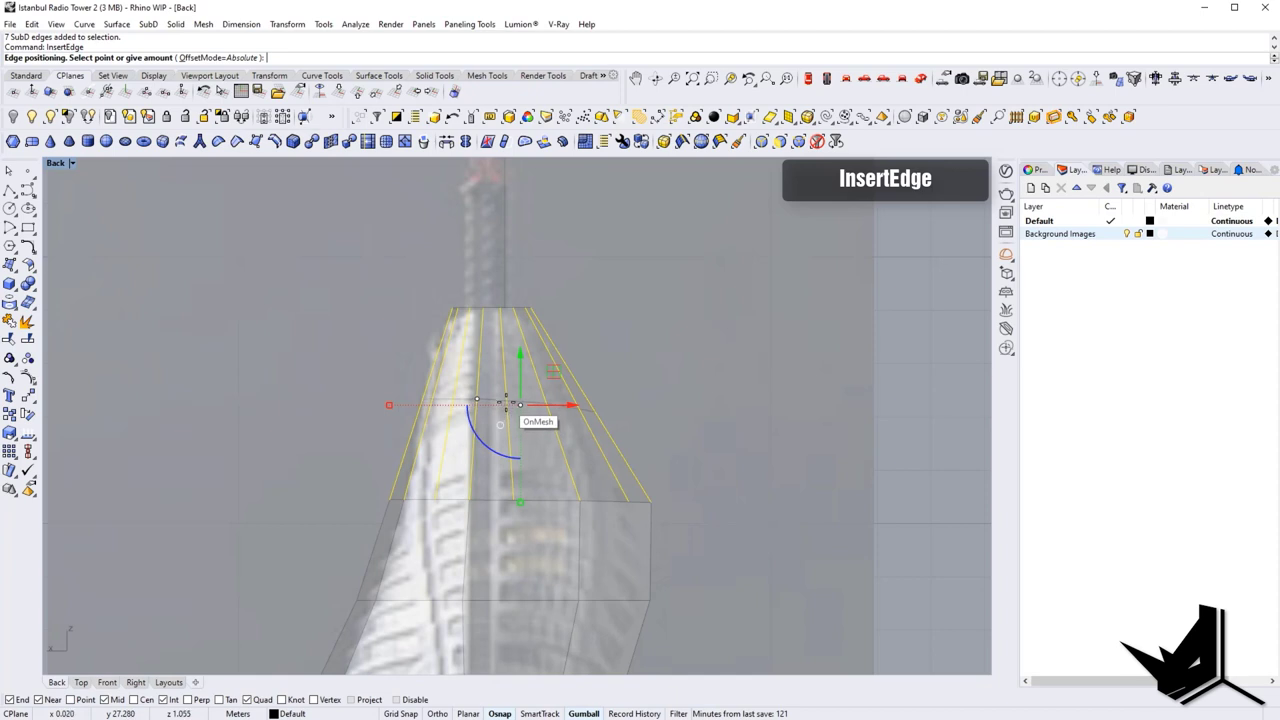
pyautogui.click(476, 412)
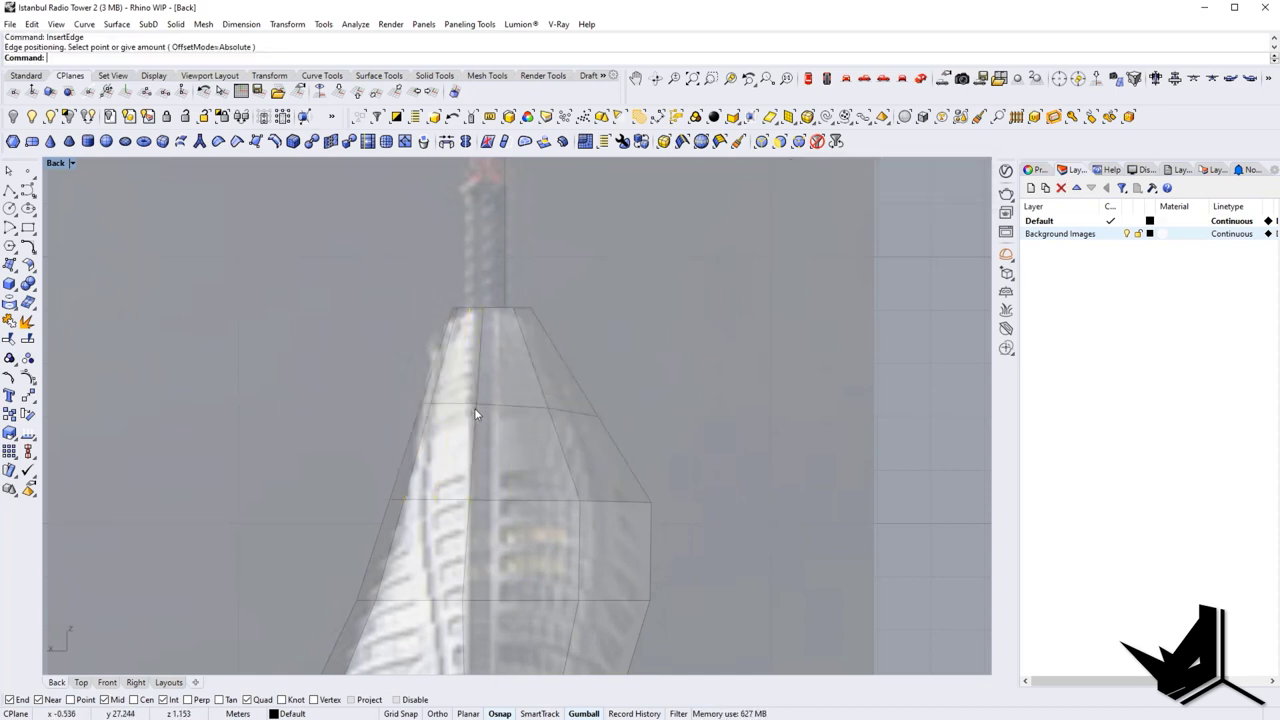
pyautogui.press('Tab')
pyautogui.press('Tab')
# Step: In smooth display, move the left-side edge of the new upper loop slightly outward and up onto the pictured outline
pyautogui.scroll(6, 427, 425)
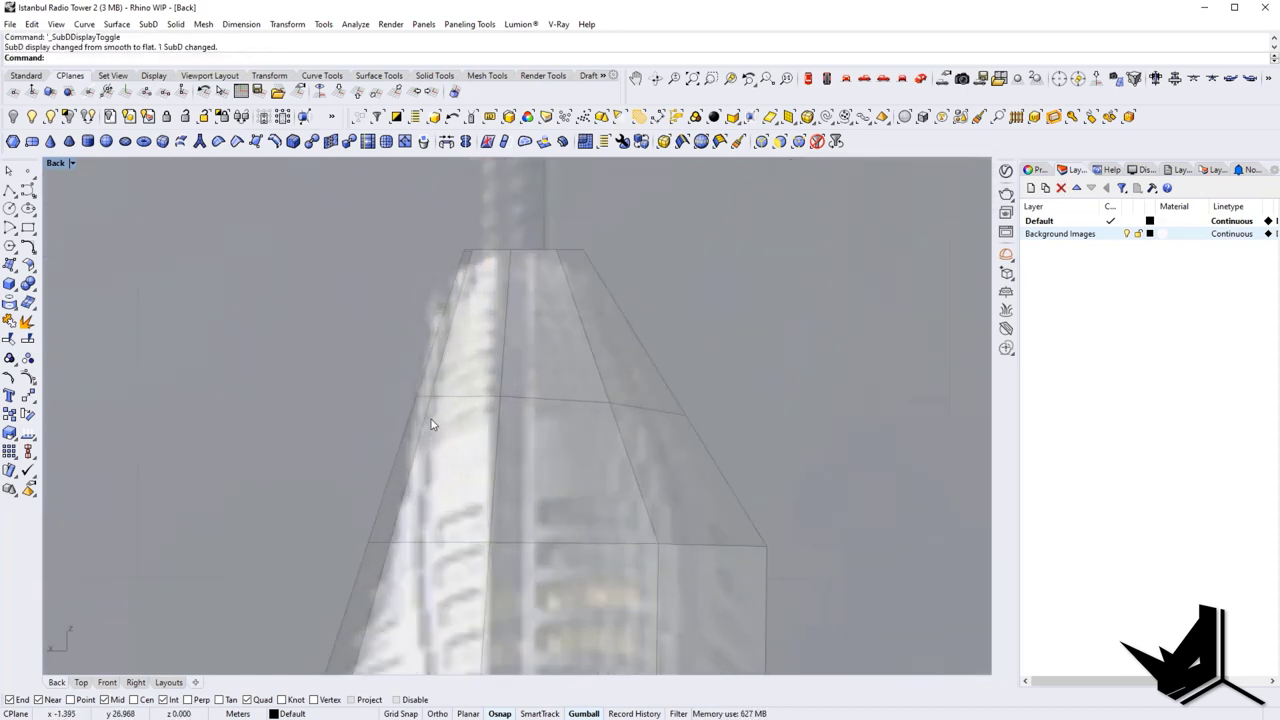
pyautogui.keyDown('ctrl'); pyautogui.keyDown('shift'); pyautogui.moveTo(467, 411); pyautogui.dragTo(470, 414); pyautogui.keyUp('shift'); pyautogui.keyUp('ctrl')
pyautogui.press('Tab')
pyautogui.scroll(2, 470, 414)
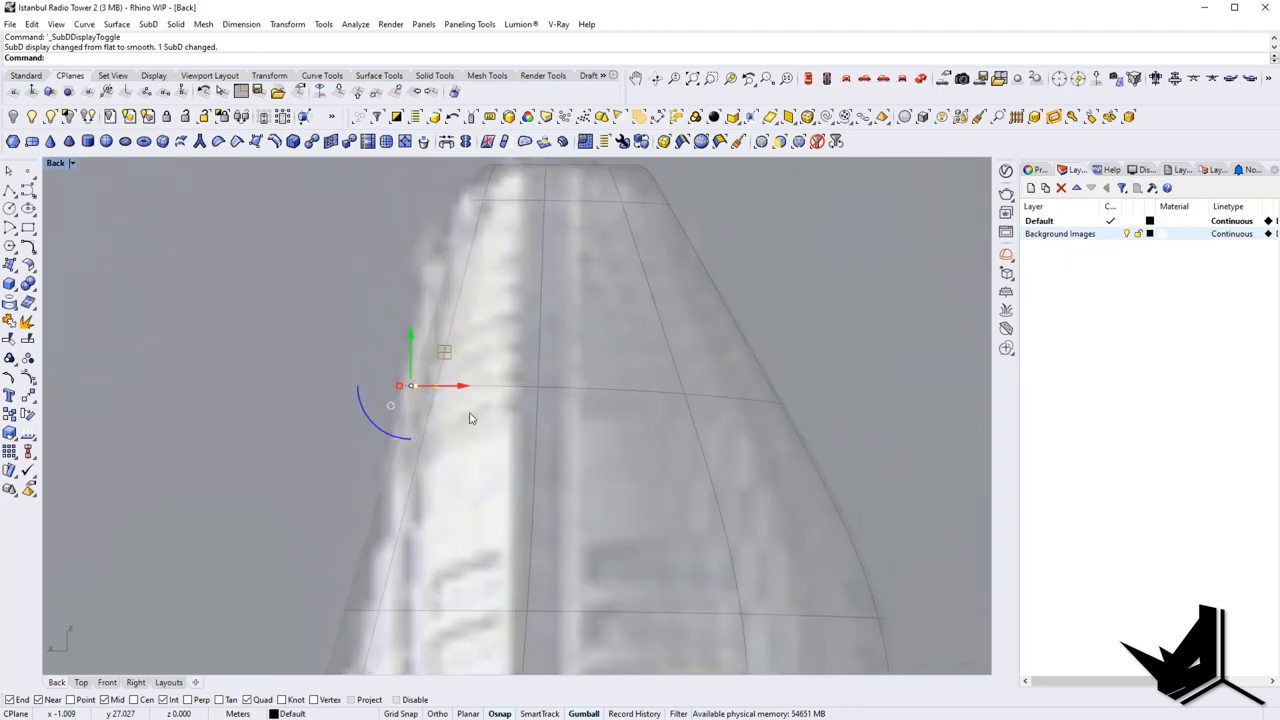
pyautogui.scroll(-6, 470, 414)
pyautogui.press('Escape')
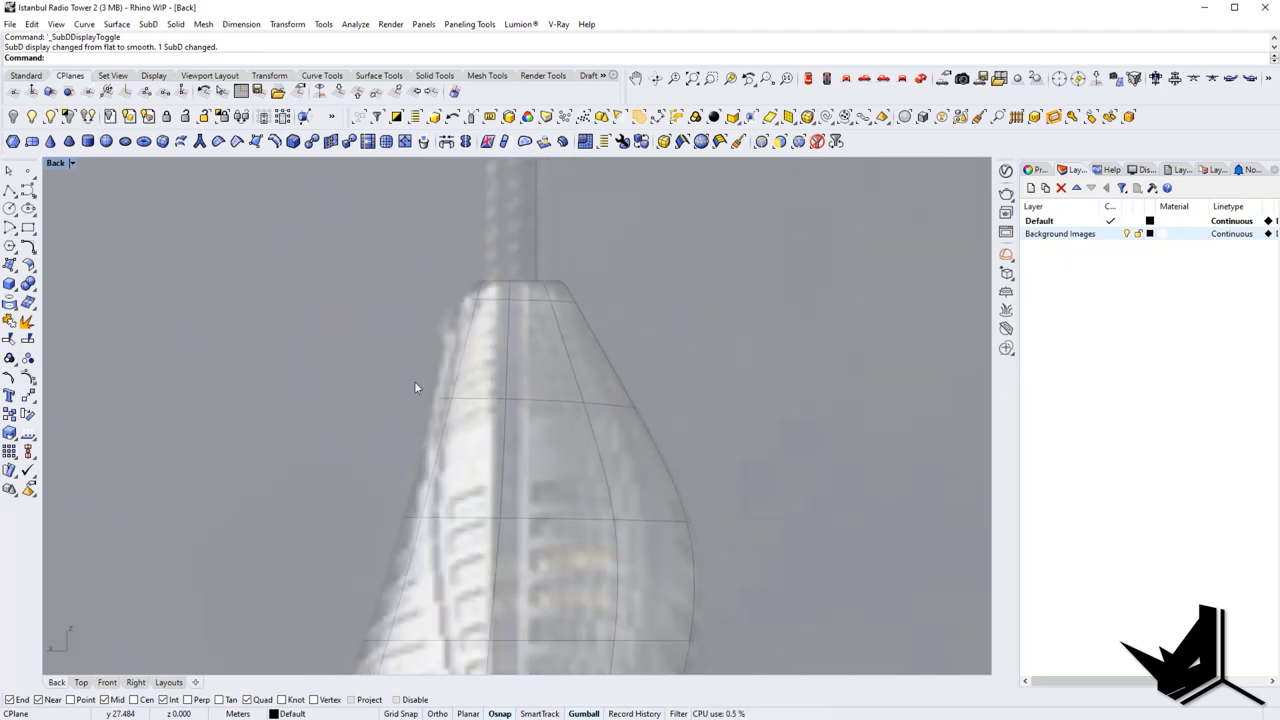
pyautogui.keyDown('ctrl'); pyautogui.keyDown('shift'); pyautogui.moveTo(487, 422); pyautogui.dragTo(487, 422); pyautogui.keyUp('shift'); pyautogui.keyUp('ctrl')
pyautogui.moveTo(485, 366); pyautogui.dragTo(481, 361)
pyautogui.moveTo(519, 396); pyautogui.dragTo(497, 440, button='right')
pyautogui.press('Escape')
# Step: Move the left-side edges of the ring just below the bulge's top slightly outward and down to follow the pictured outline
pyautogui.keyDown('ctrl'); pyautogui.keyDown('shift'); pyautogui.moveTo(437, 334); pyautogui.dragTo(485, 364); pyautogui.keyUp('shift'); pyautogui.keyUp('ctrl')
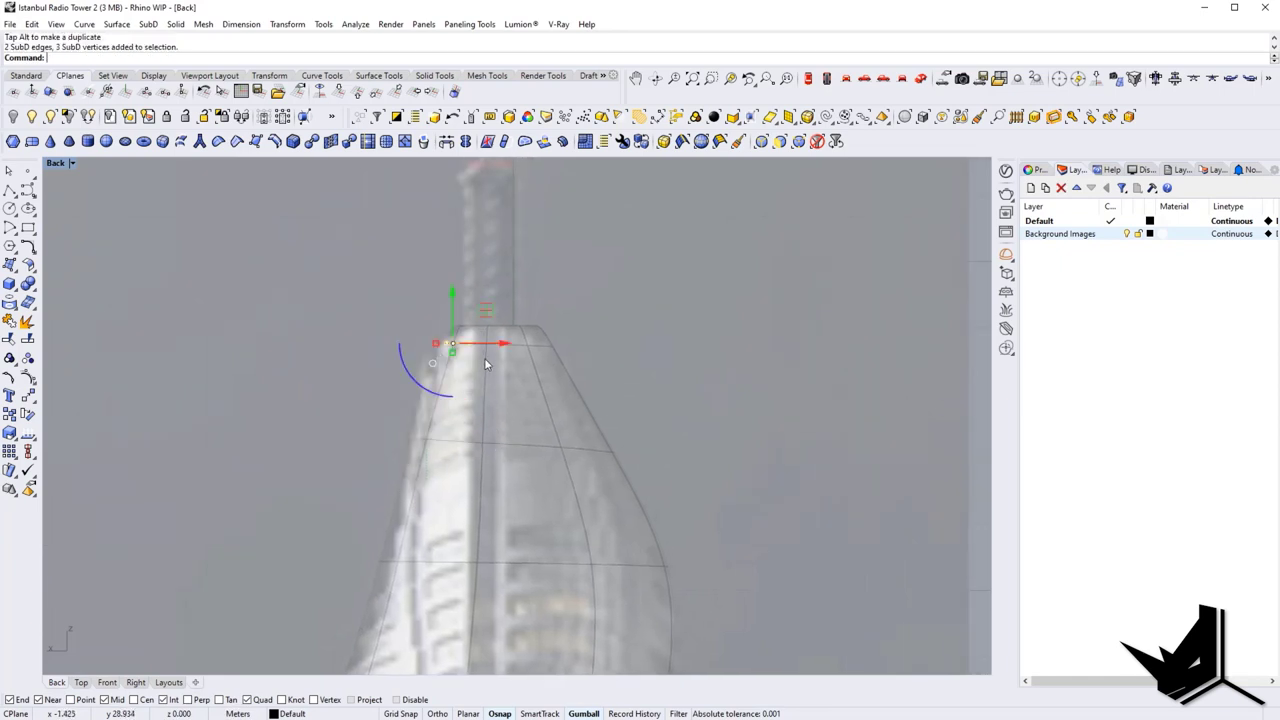
pyautogui.moveTo(486, 314); pyautogui.dragTo(476, 316)
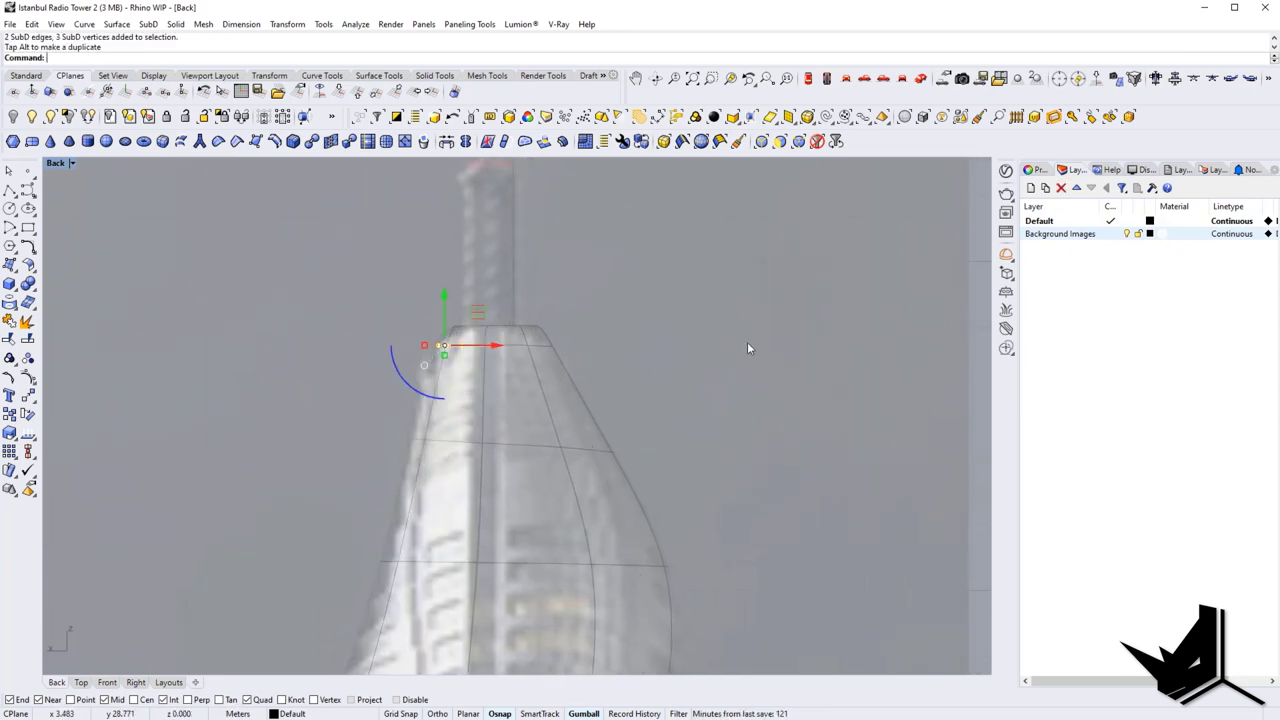
pyautogui.click(747, 342)
pyautogui.scroll(-2, 601, 355)
pyautogui.press('Tab')
pyautogui.moveTo(666, 394); pyautogui.dragTo(602, 385, button='right')
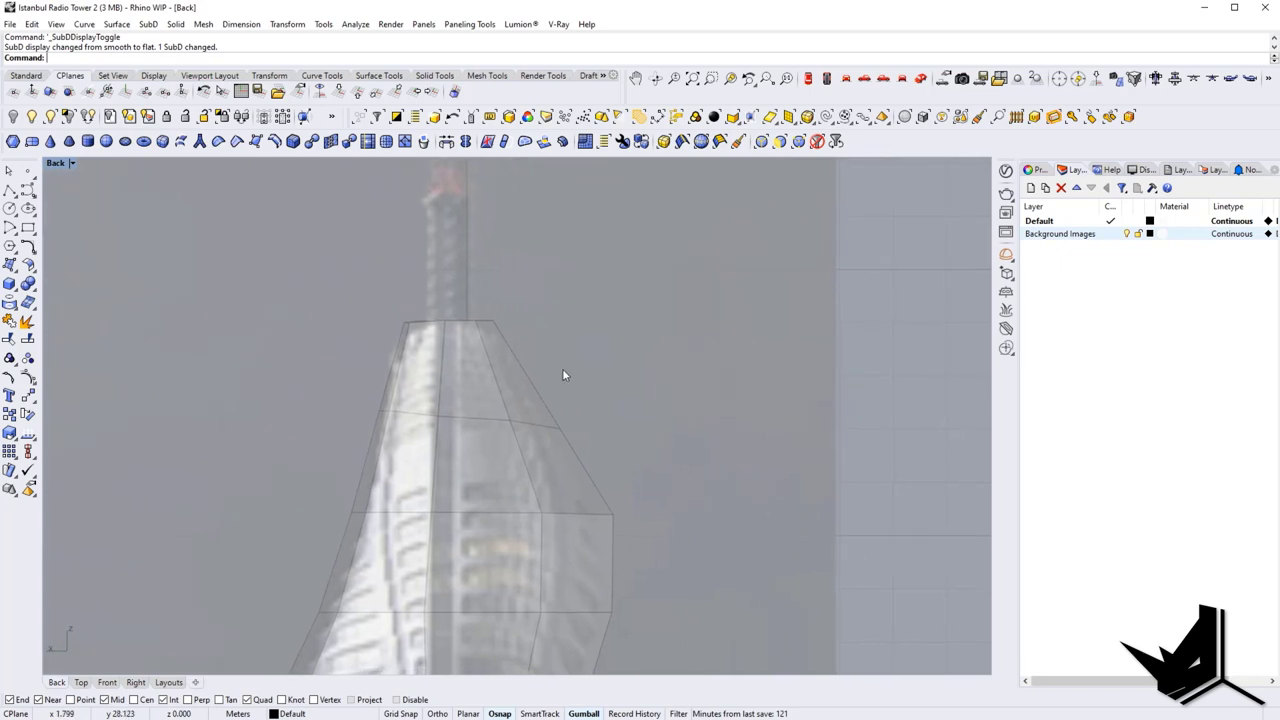
pyautogui.press('Tab')
# Step: In flat display, level all points of the bulge's top cap with SetPt, setting only Z in world alignment, and check the smooth shape
pyautogui.press('Tab')
pyautogui.scroll(-2, 581, 320)
pyautogui.keyDown('ctrl'); pyautogui.keyDown('shift'); pyautogui.moveTo(345, 269); pyautogui.dragTo(593, 369); pyautogui.keyUp('shift'); pyautogui.keyUp('ctrl')
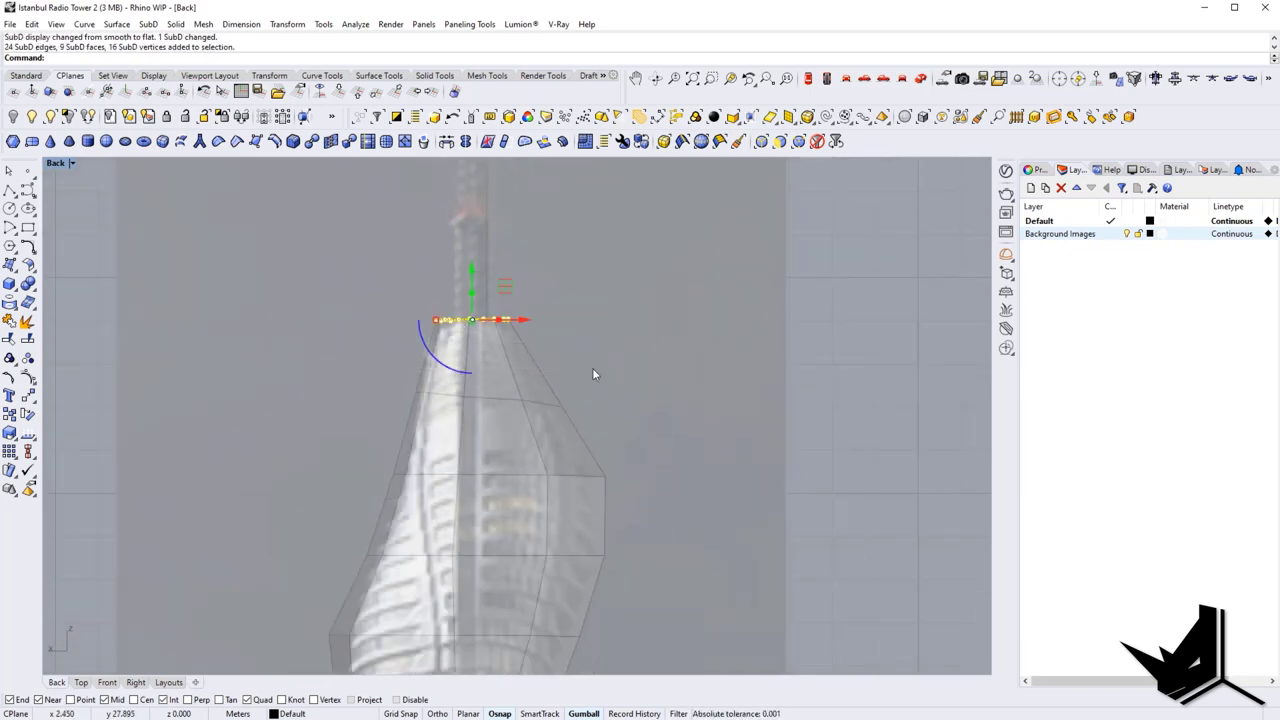
pyautogui.write('SetPt')
pyautogui.press('Return')
pyautogui.press('Escape')
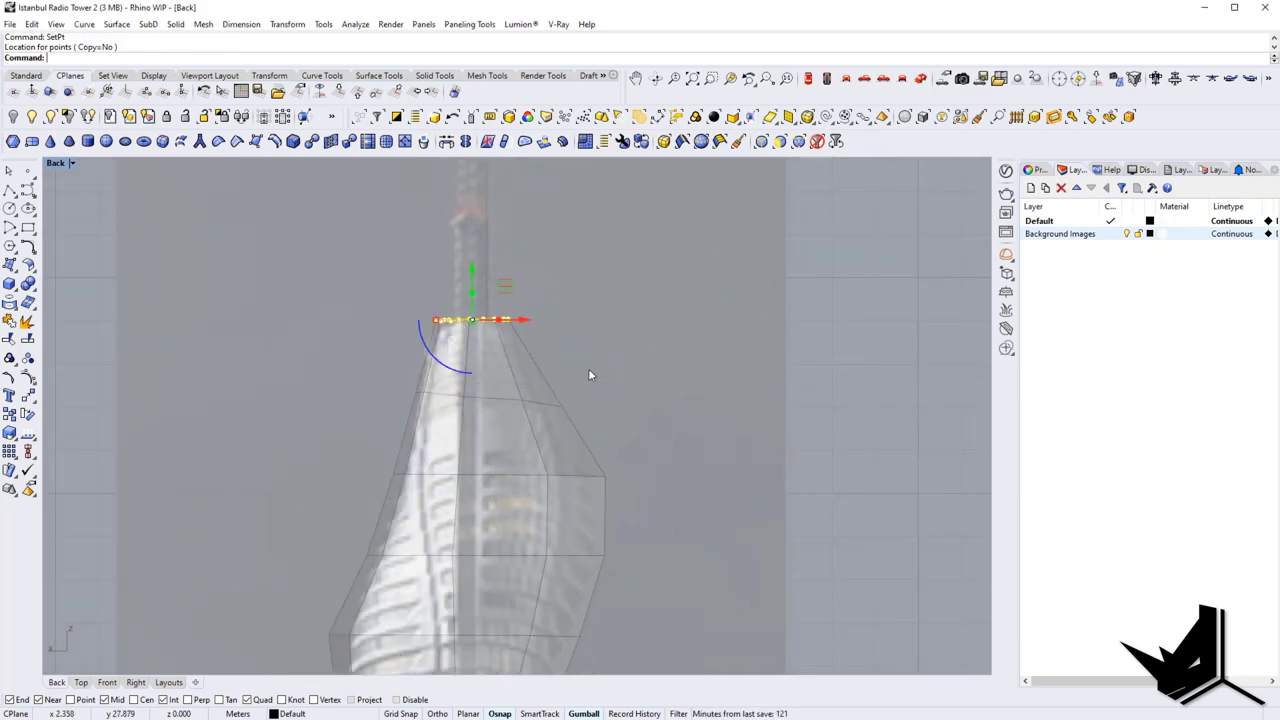
pyautogui.write('SetPt')
pyautogui.press('Return')
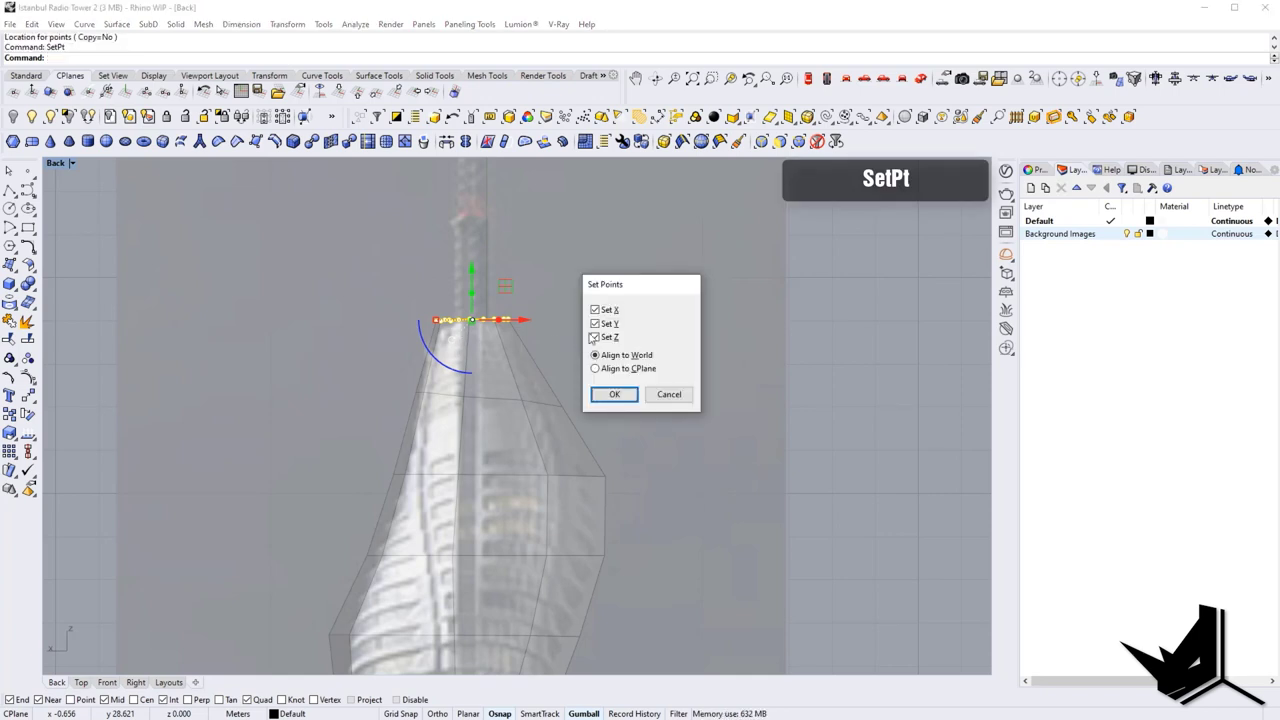
pyautogui.click(614, 394)
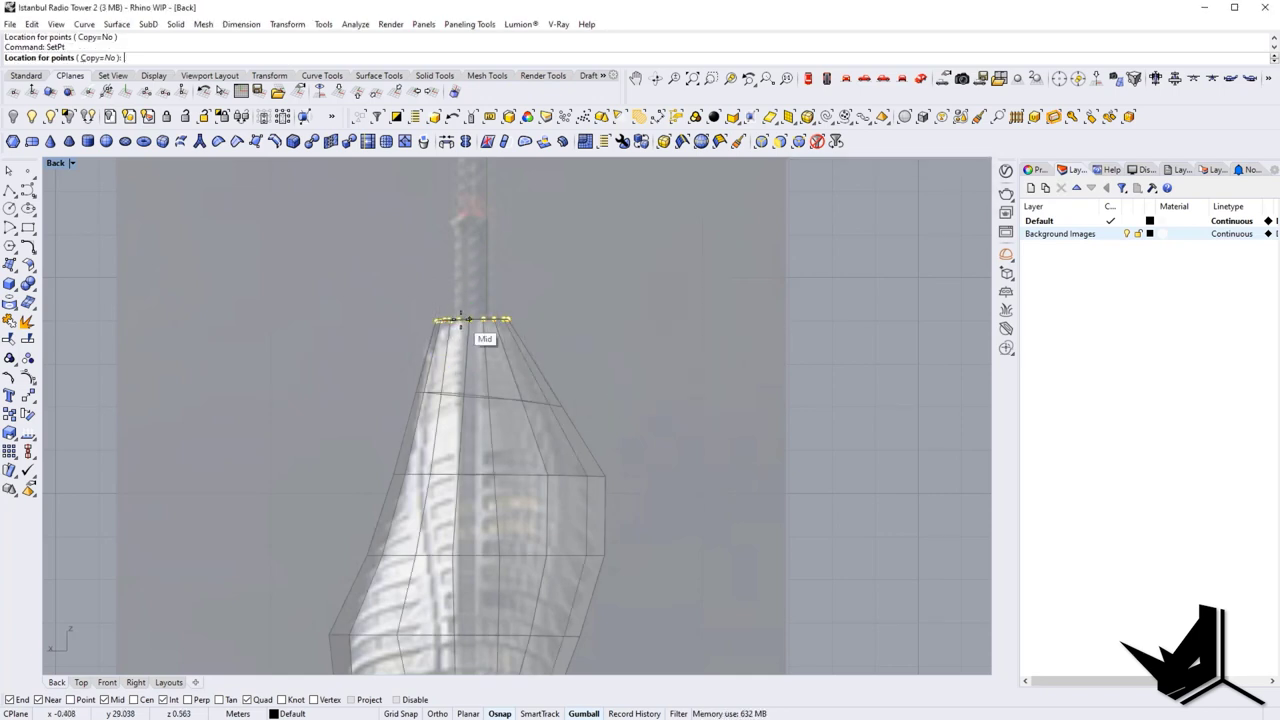
pyautogui.click(595, 318)
pyautogui.press('Tab')
pyautogui.scroll(-4, 592, 319)
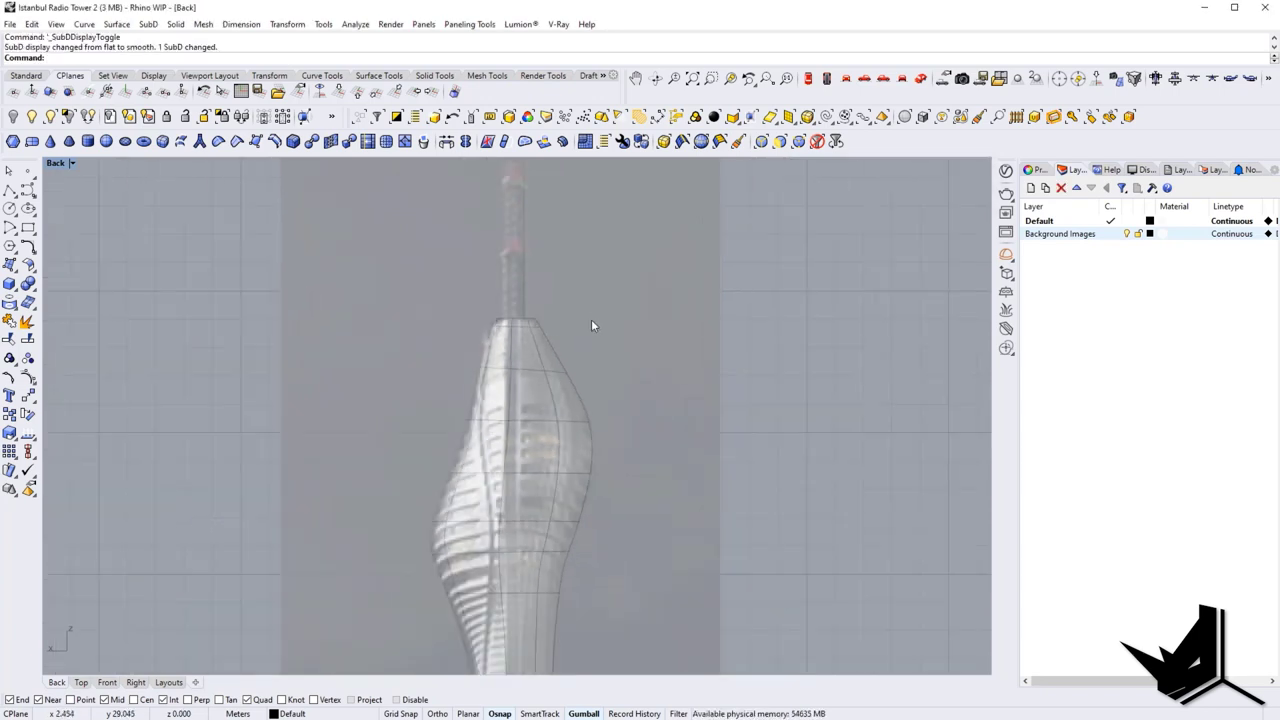
pyautogui.moveTo(563, 368); pyautogui.dragTo(550, 305, button='right')
pyautogui.scroll(8, 500, 291)
pyautogui.scroll(-12, 478, 282)
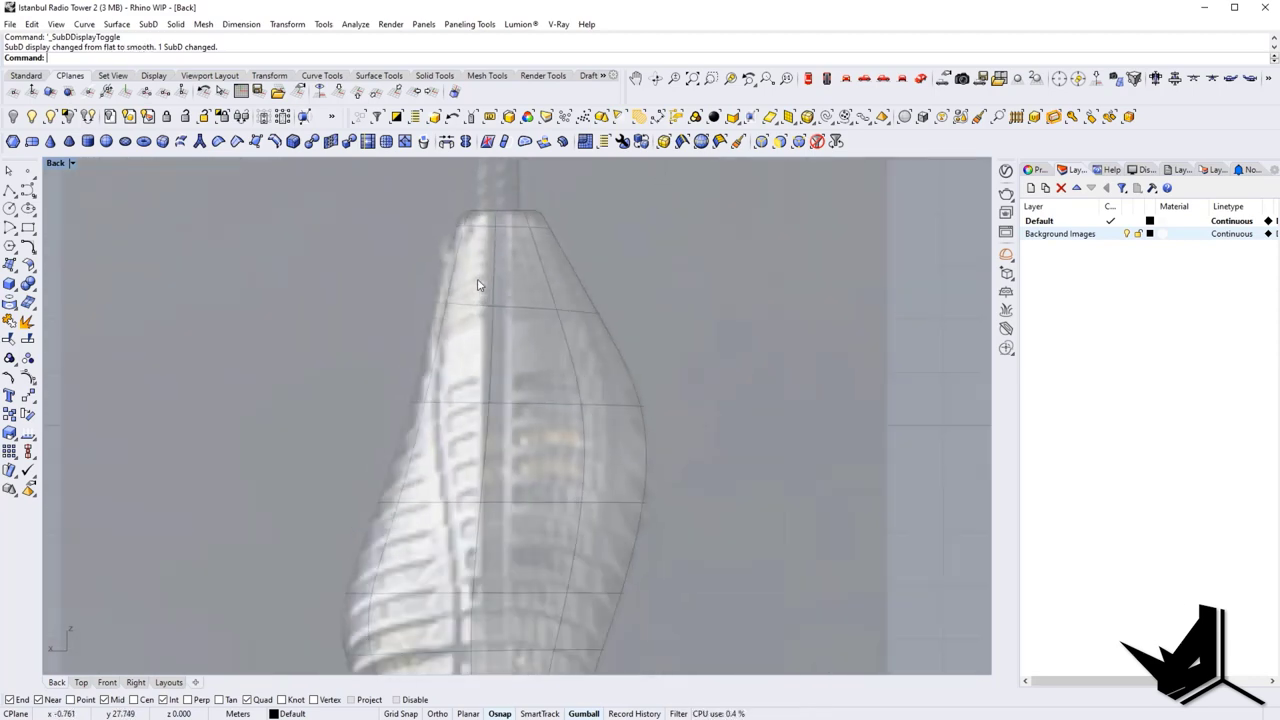
# Step: Level the ring just below the top cap with SetPt, setting only Z in world alignment and placing it close beneath the cap
pyautogui.scroll(6, 478, 286)
pyautogui.press('Tab')
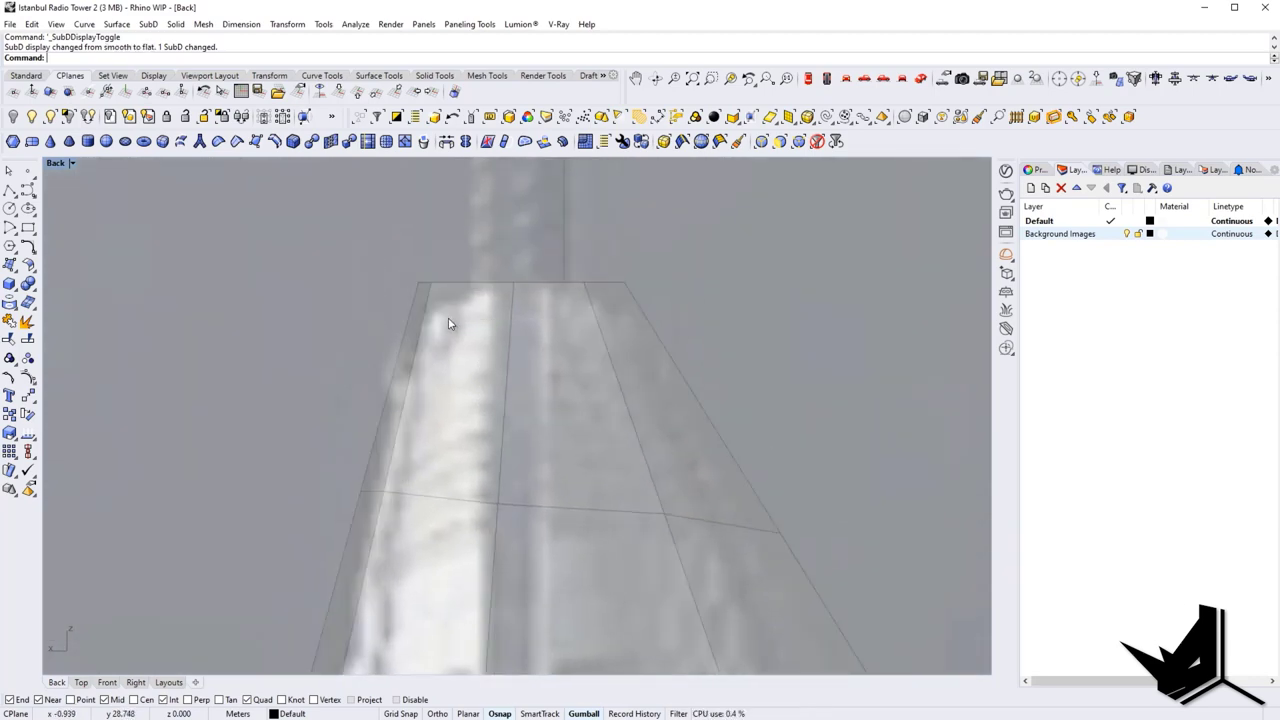
pyautogui.press('Tab')
pyautogui.moveTo(334, 306); pyautogui.dragTo(836, 356)
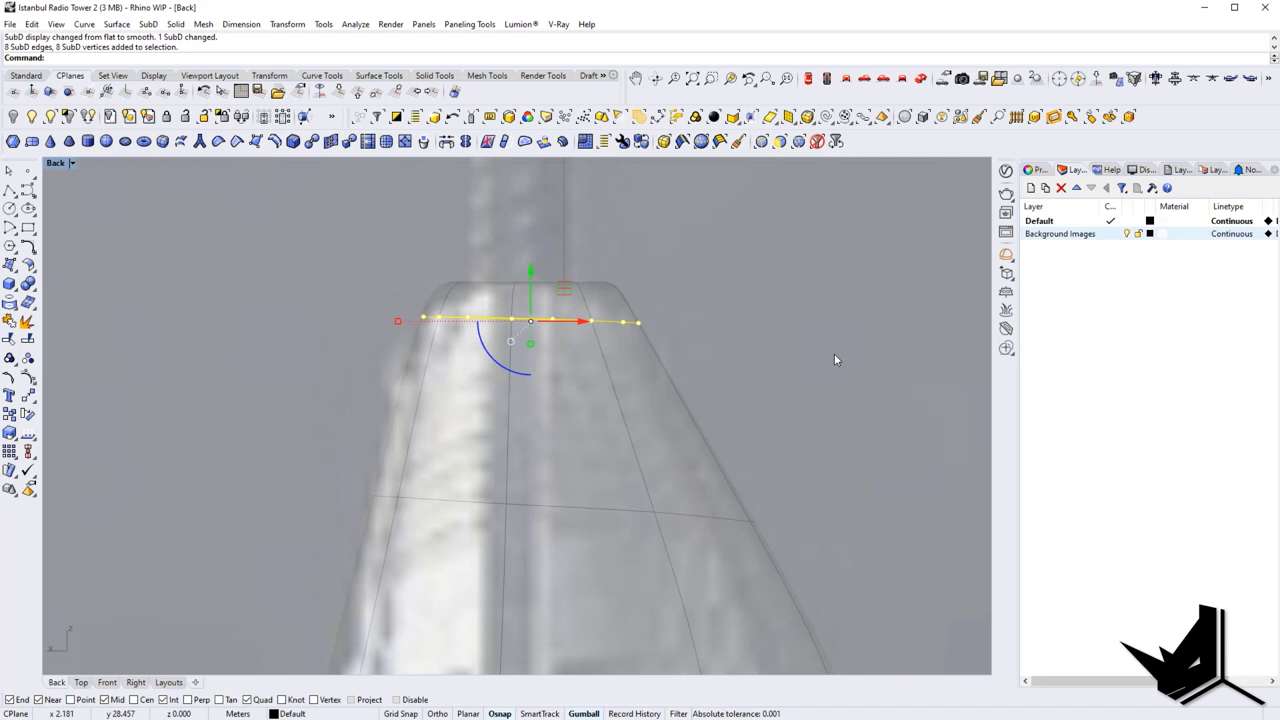
pyautogui.write('SetPt')
pyautogui.press('Return')
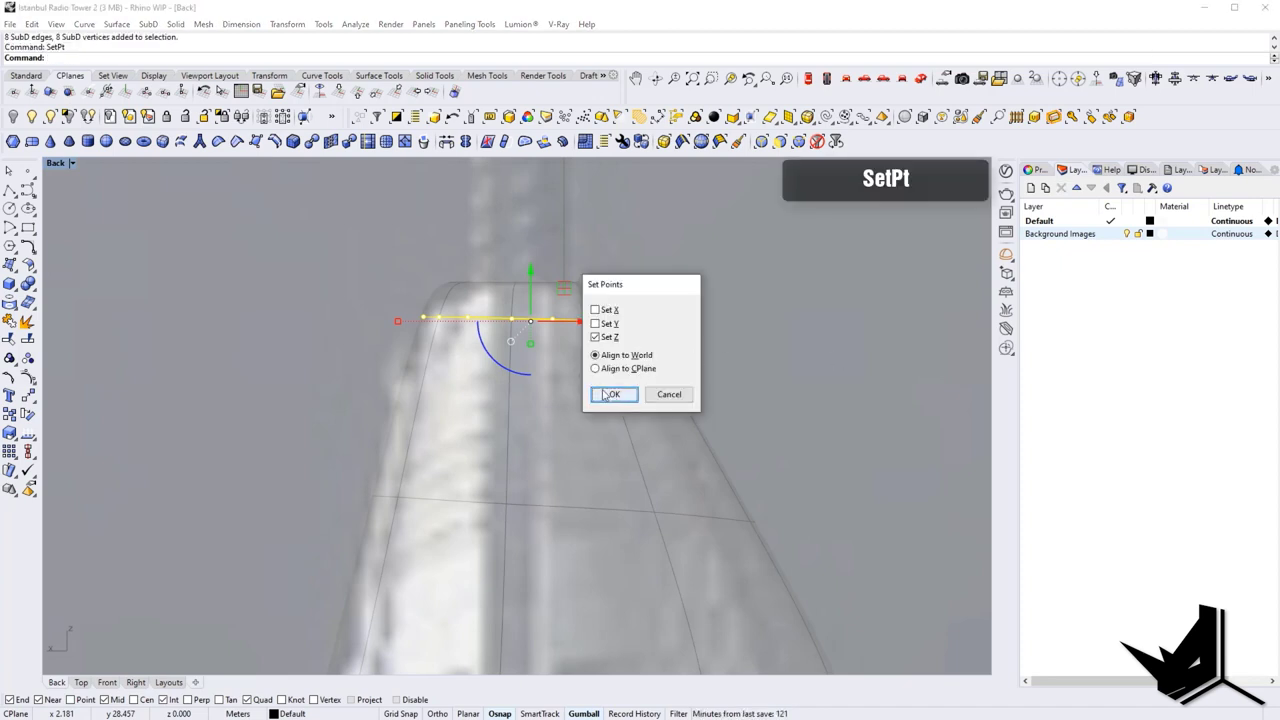
pyautogui.click(604, 395)
pyautogui.click(514, 292)
pyautogui.press('Tab')
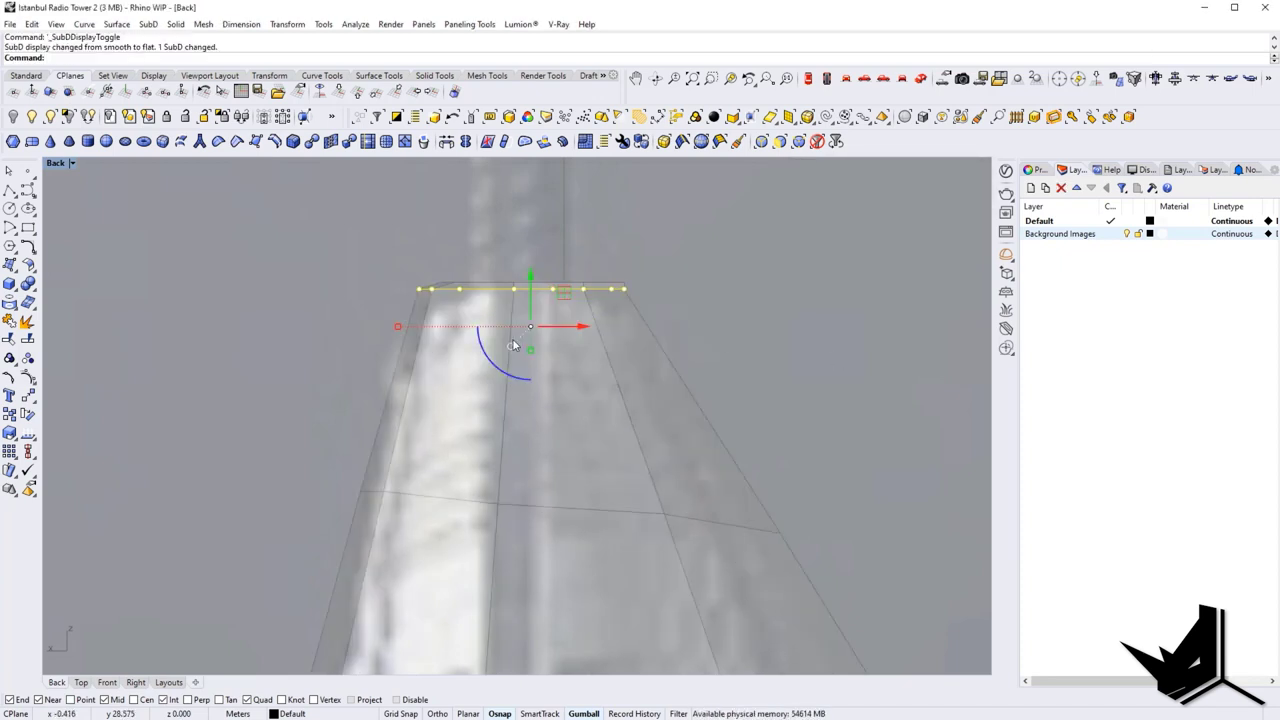
pyautogui.press('Tab')
pyautogui.click(825, 391)
pyautogui.scroll(-10, 501, 359)
# Step: In flat display, move the left-side edge of the ring just below the top cap inward, and check the smooth shape
pyautogui.press('Tab')
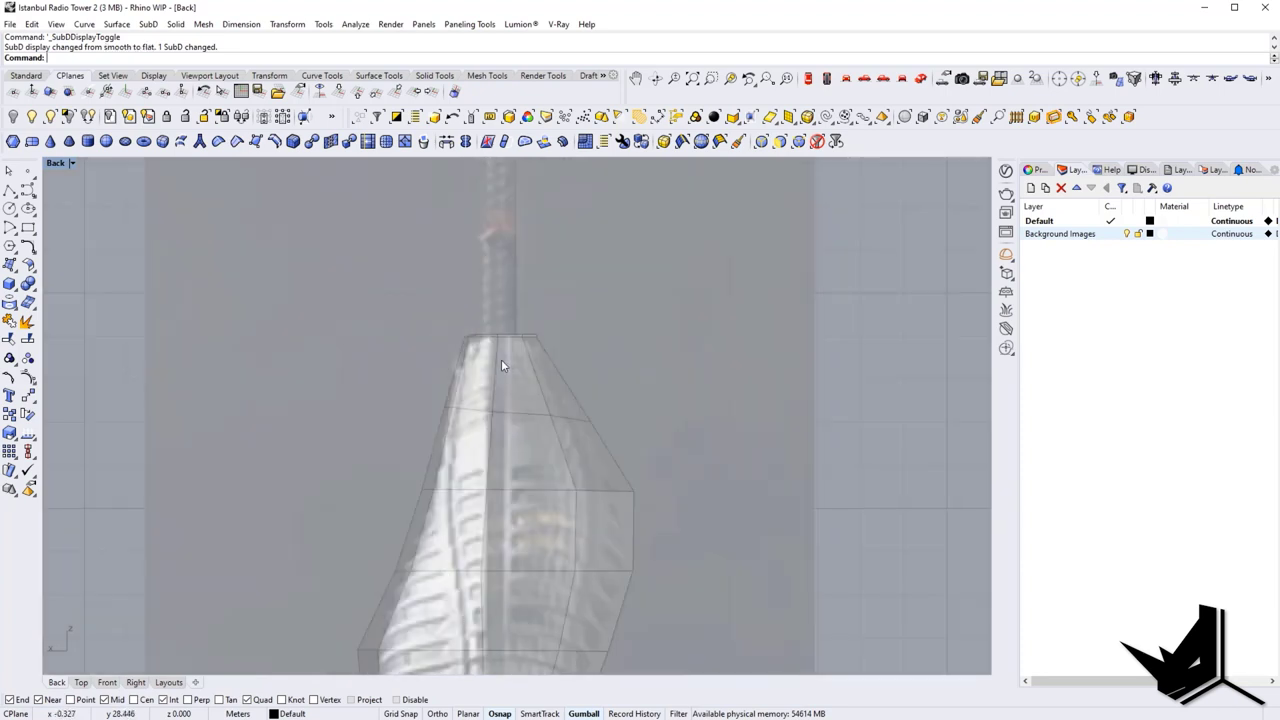
pyautogui.scroll(-2, 501, 359)
pyautogui.scroll(15, 501, 355)
pyautogui.scroll(3, 415, 305)
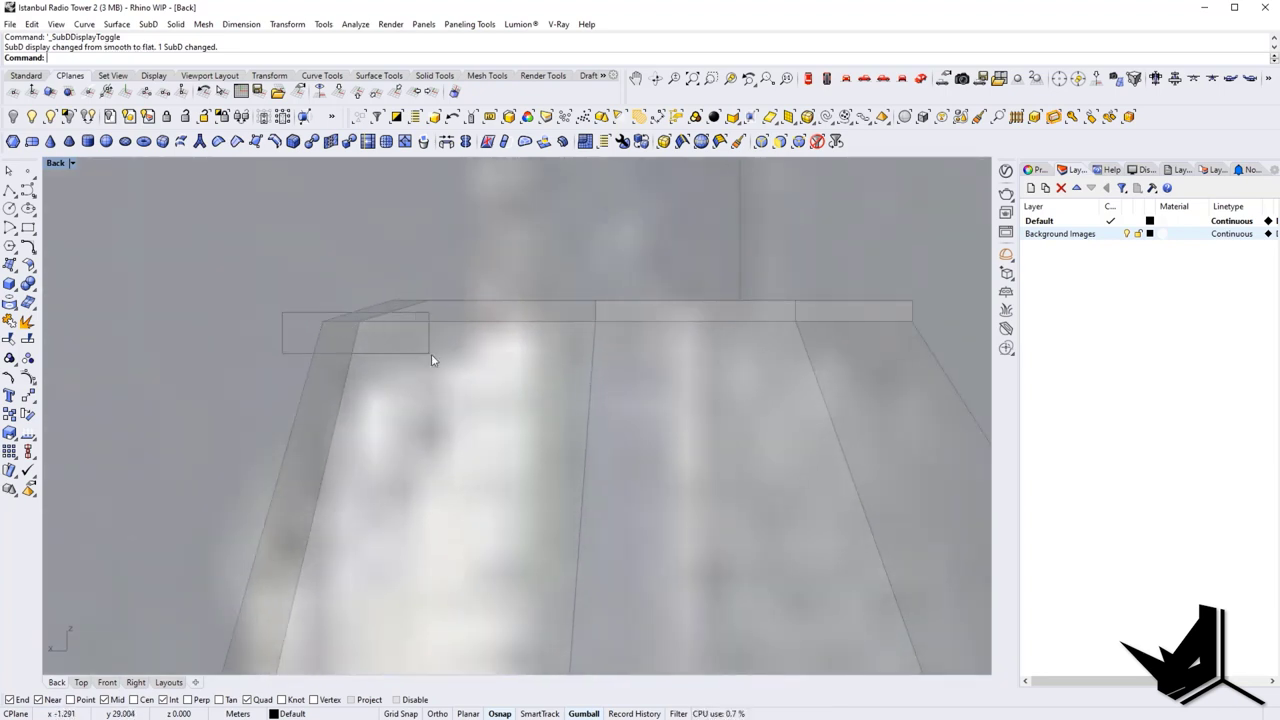
pyautogui.moveTo(431, 354); pyautogui.dragTo(432, 324)
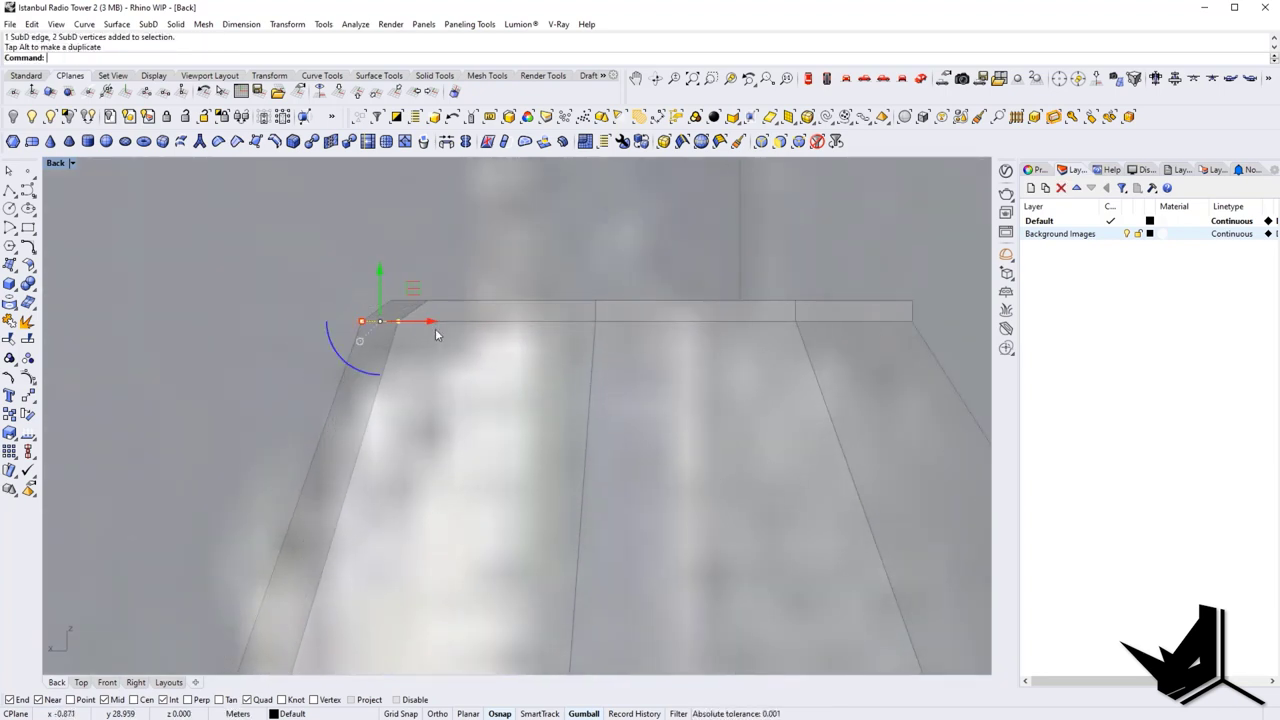
pyautogui.scroll(-6, 446, 330)
pyautogui.press('Tab')
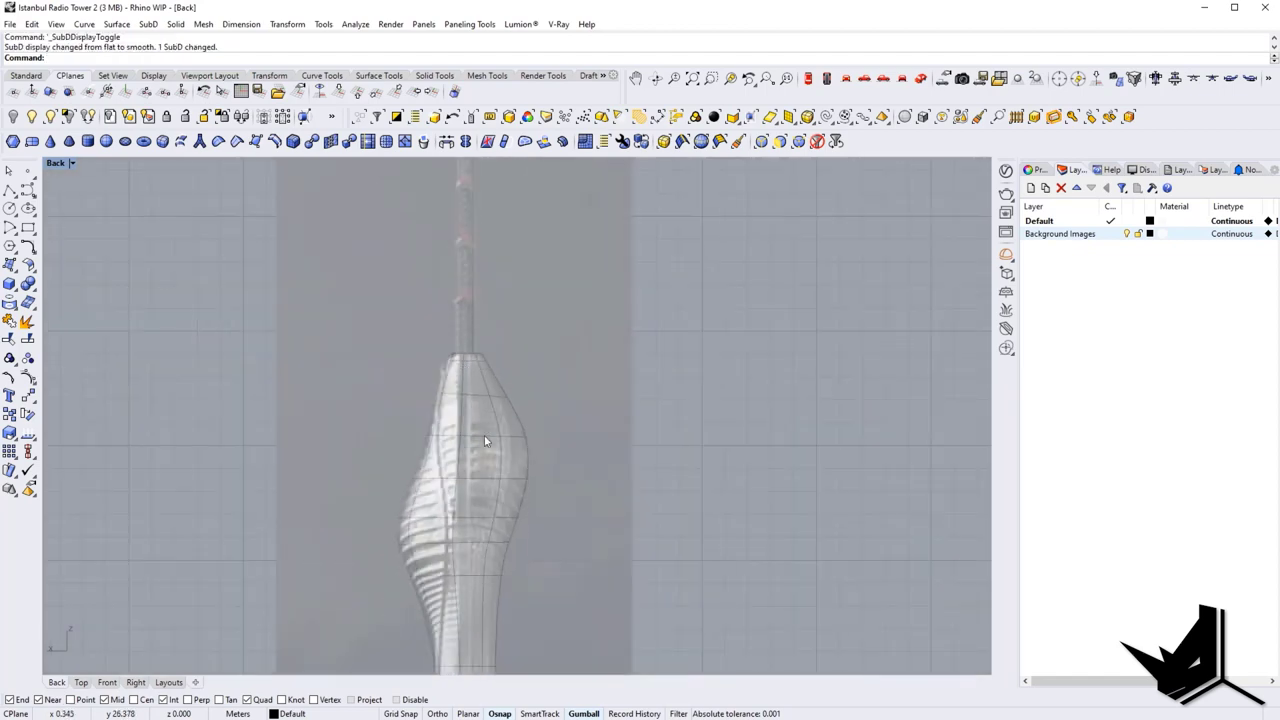
pyautogui.moveTo(524, 463); pyautogui.dragTo(510, 330, button='right')
# Step: Try to move the left-side points of the lower bulge's upper ring, and undo the move
pyautogui.scroll(6, 501, 392)
pyautogui.press('Tab')
pyautogui.scroll(-6, 502, 392)
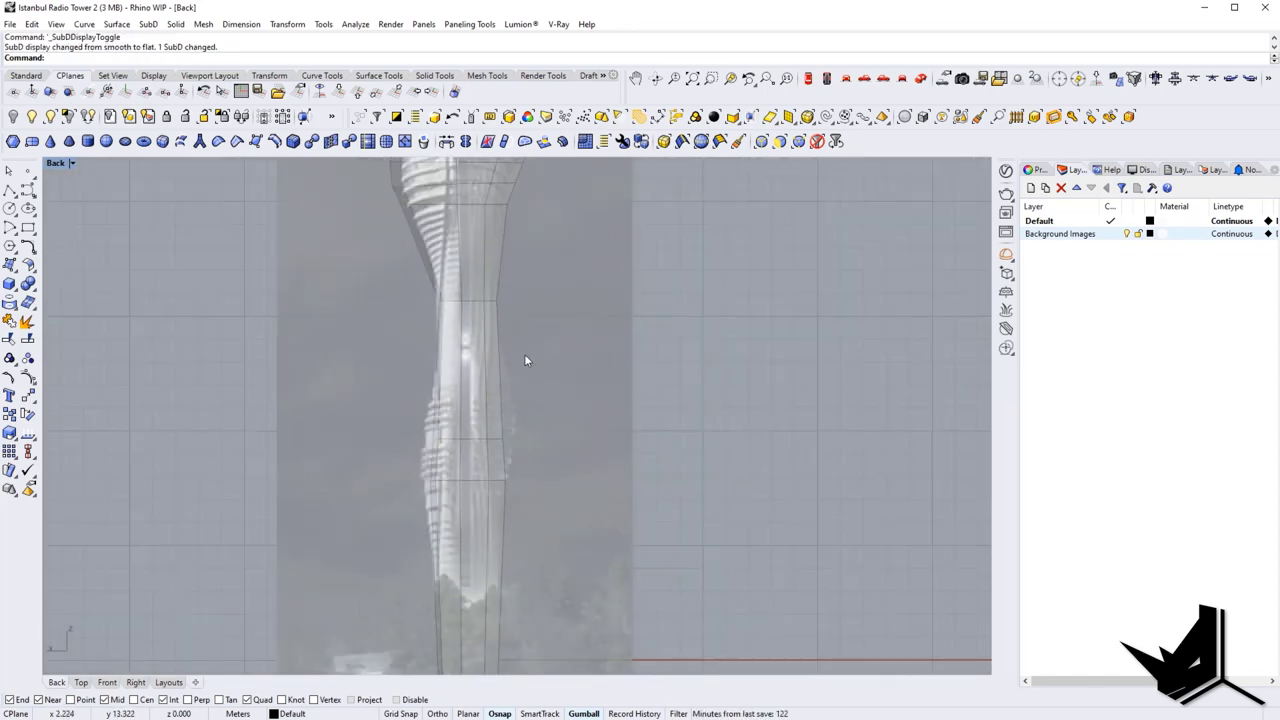
pyautogui.scroll(2, 507, 406)
pyautogui.moveTo(473, 524); pyautogui.dragTo(473, 456, button='right')
pyautogui.scroll(6, 412, 410)
pyautogui.moveTo(343, 365); pyautogui.dragTo(461, 400)
pyautogui.hotkey('ctrl', 'z')
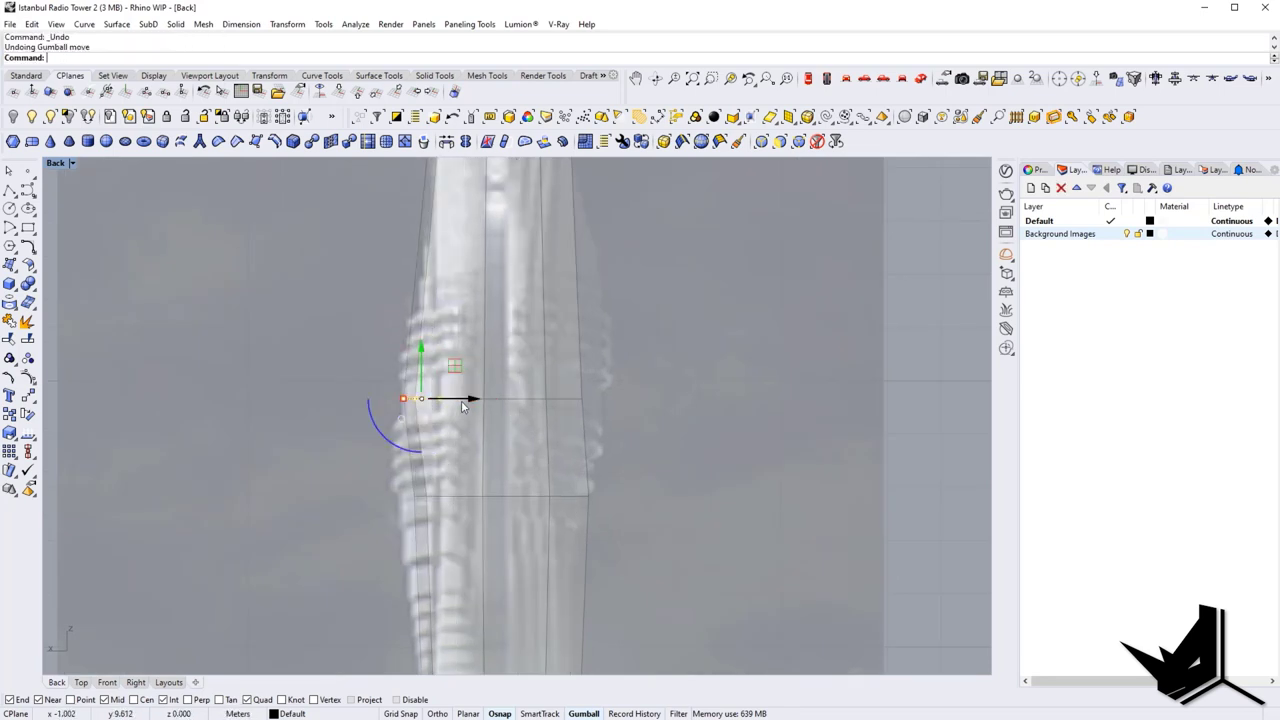
# Step: In flat display, move the left-side points of both lower bulge rings slightly outward together, and check them in smooth display
pyautogui.press('Tab')
pyautogui.press('Tab')
pyautogui.write('wf')
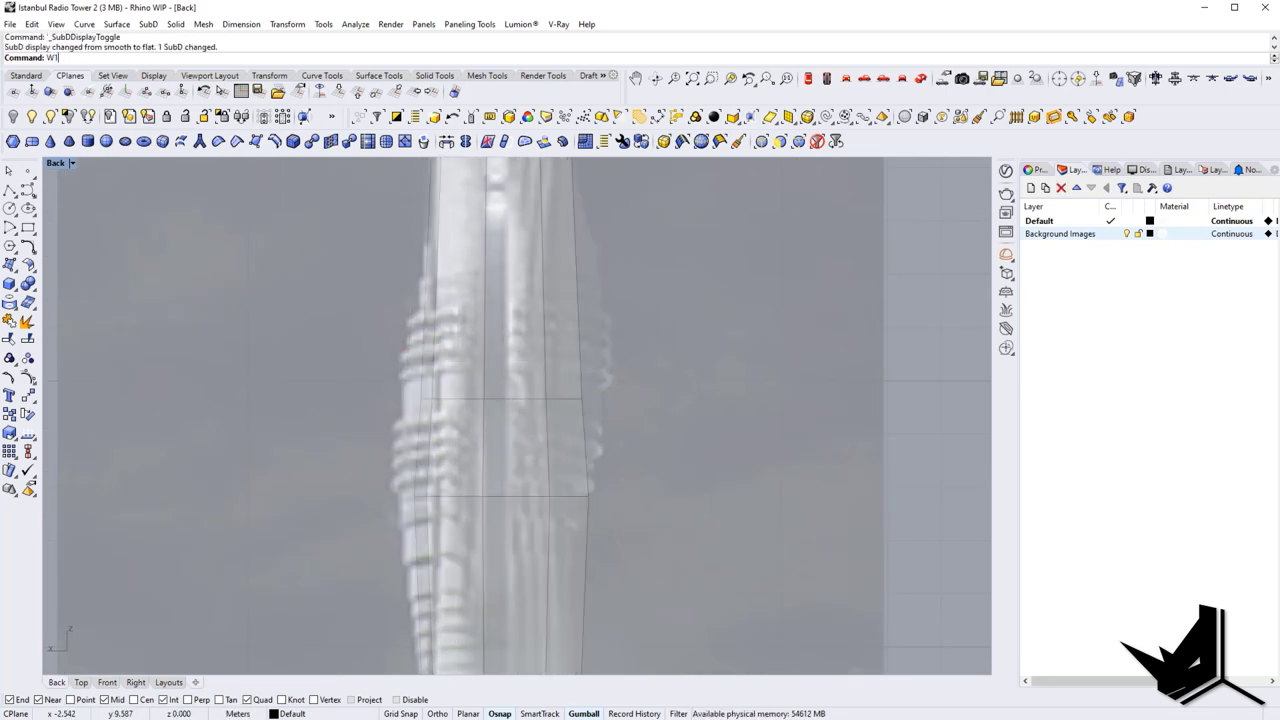
pyautogui.press('Return')
pyautogui.moveTo(382, 401); pyautogui.dragTo(397, 367, button='right')
pyautogui.moveTo(371, 292); pyautogui.dragTo(464, 518)
pyautogui.moveTo(486, 414); pyautogui.dragTo(471, 414)
pyautogui.press('Tab')
pyautogui.moveTo(586, 442); pyautogui.dragTo(540, 480, button='right')
# Step: Move the right-side edges of the lower bulge's upper ring outward onto the pictured outline
pyautogui.press('Escape')
pyautogui.keyDown('ctrl'); pyautogui.keyDown('shift'); pyautogui.click(511, 373); pyautogui.keyUp('shift'); pyautogui.keyUp('ctrl')
pyautogui.press('Escape')
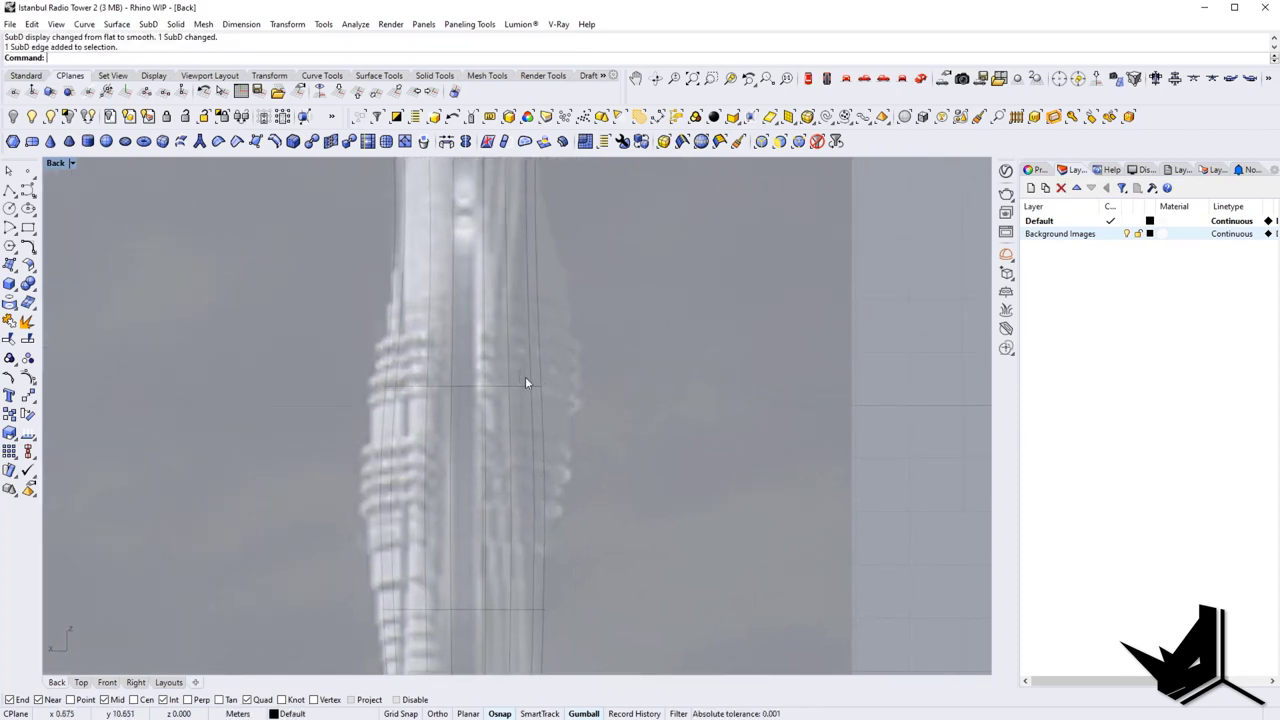
pyautogui.keyDown('ctrl'); pyautogui.keyDown('shift'); pyautogui.moveTo(519, 371); pyautogui.dragTo(565, 404); pyautogui.keyUp('shift'); pyautogui.keyUp('ctrl')
pyautogui.press('Escape')
pyautogui.keyDown('ctrl'); pyautogui.keyDown('shift'); pyautogui.moveTo(498, 361); pyautogui.dragTo(623, 388); pyautogui.keyUp('shift'); pyautogui.keyUp('ctrl')
pyautogui.press('Escape')
# Step: In flat display, move the right-side edges of the lower bulge's lower ring outward, and check the smooth shape
pyautogui.scroll(-6, 696, 449)
pyautogui.moveTo(696, 449); pyautogui.dragTo(632, 472, button='right')
pyautogui.press('Tab')
pyautogui.scroll(4, 565, 472)
pyautogui.moveTo(602, 525); pyautogui.dragTo(596, 402, button='right')
pyautogui.press('Tab')
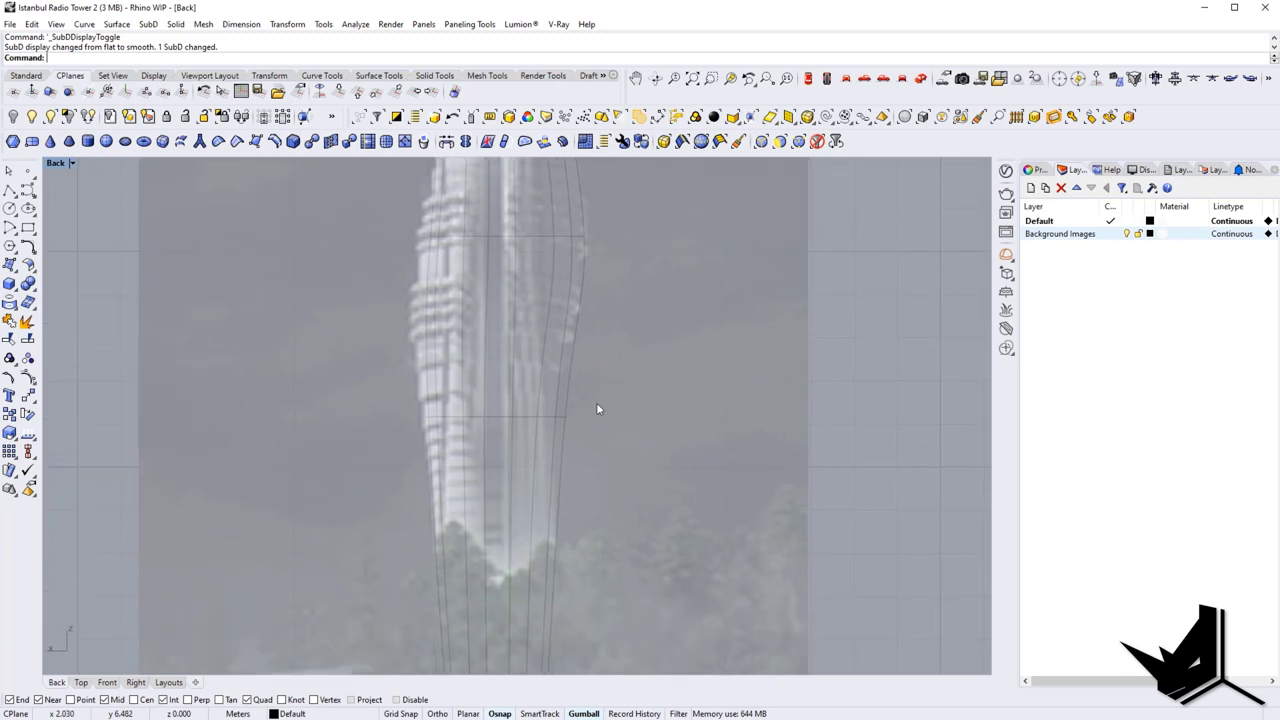
pyautogui.press('Tab')
pyautogui.scroll(4, 592, 348)
pyautogui.keyDown('ctrl'); pyautogui.keyDown('shift'); pyautogui.moveTo(545, 339); pyautogui.dragTo(611, 347); pyautogui.keyUp('shift'); pyautogui.keyUp('ctrl')
pyautogui.press('Escape')
pyautogui.press('Tab')
pyautogui.scroll(-6, 660, 448)
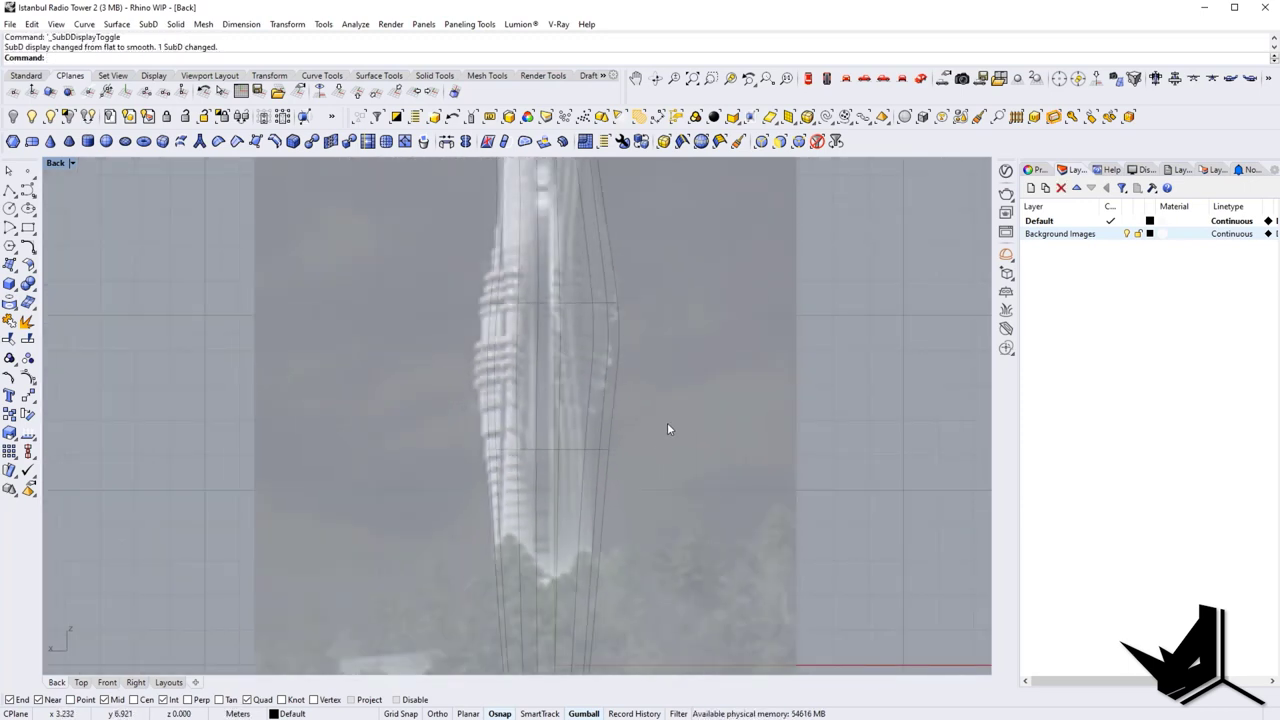
# Step: In flat display, move the right-side edges of the ring at the neck between the bulges slightly inward, and check the smooth shape
pyautogui.moveTo(667, 424); pyautogui.dragTo(618, 494, button='right')
pyautogui.scroll(2, 534, 335)
pyautogui.moveTo(557, 362); pyautogui.dragTo(591, 528, button='right')
pyautogui.scroll(6, 538, 426)
pyautogui.press('Tab')
pyautogui.scroll(-6, 559, 451)
pyautogui.press('Tab')
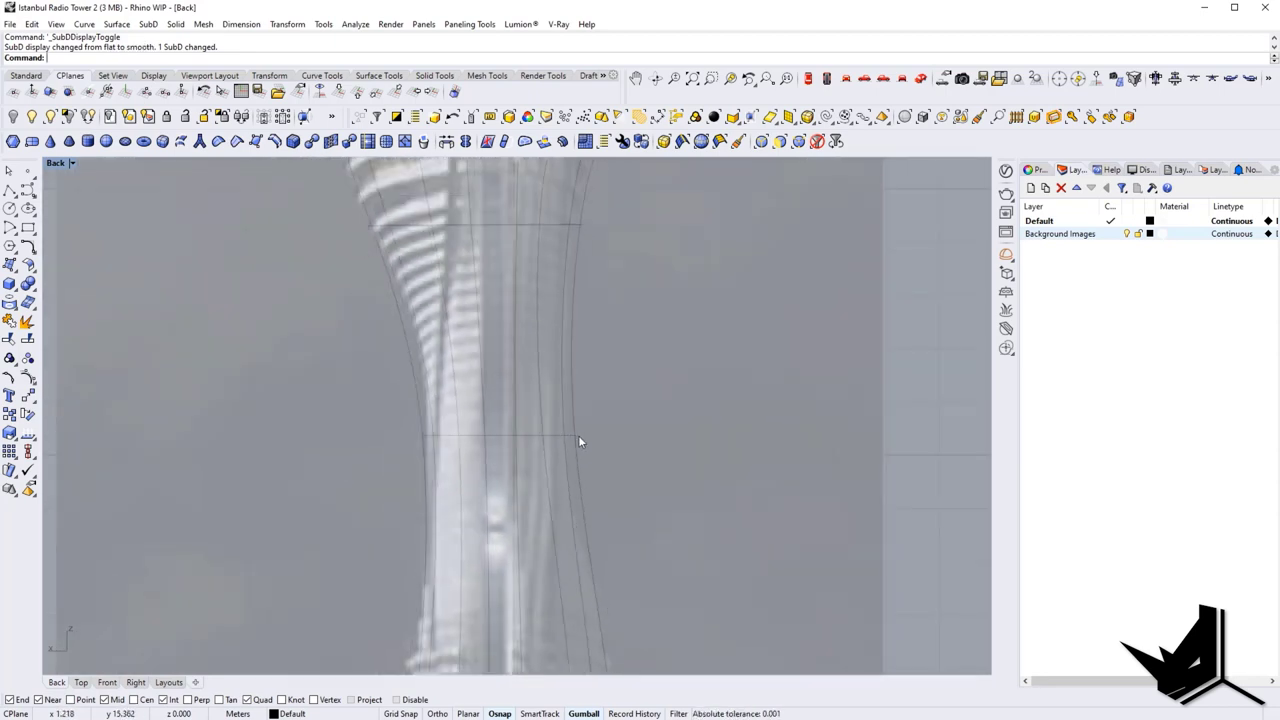
pyautogui.scroll(6, 578, 440)
pyautogui.press('Tab')
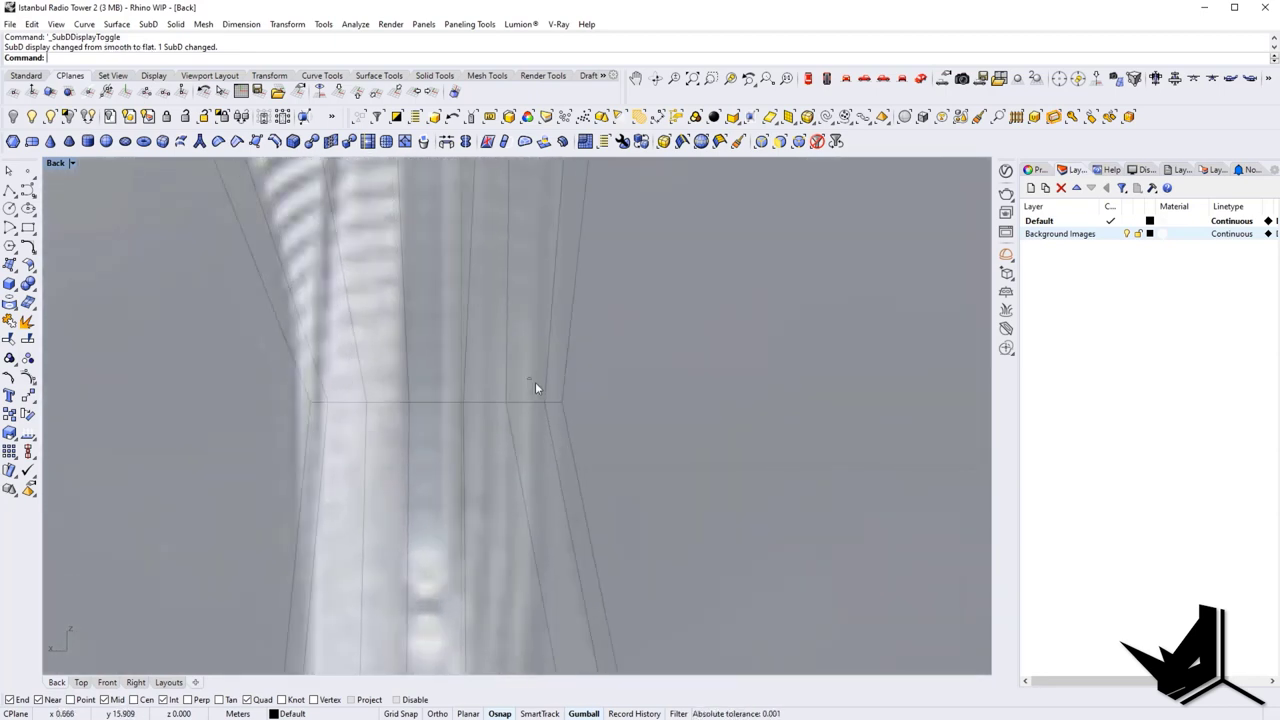
pyautogui.keyDown('ctrl'); pyautogui.keyDown('shift'); pyautogui.moveTo(535, 382); pyautogui.dragTo(579, 403); pyautogui.keyUp('shift'); pyautogui.keyUp('ctrl')
pyautogui.click(650, 418)
pyautogui.scroll(-8, 651, 420)
pyautogui.press('Tab')
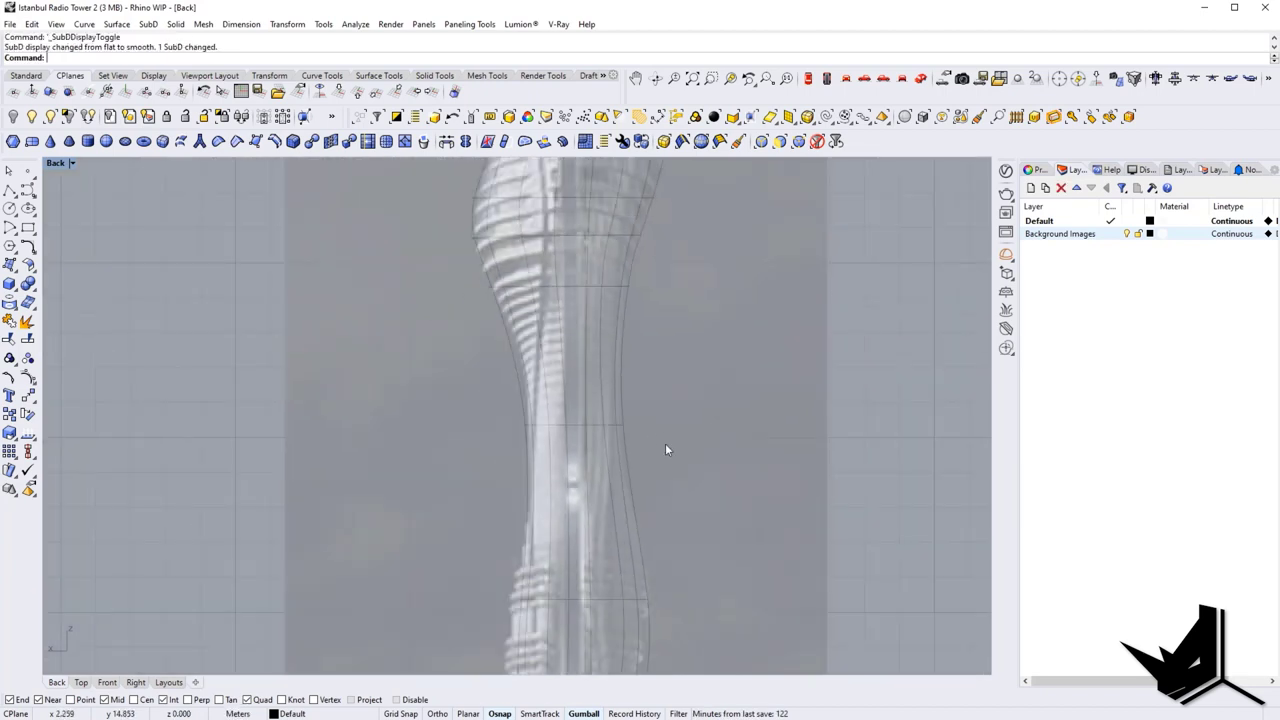
# Step: Insert an edge loop with InsertEdge about midway between the neck ring and the ring above it
pyautogui.scroll(3, 543, 367)
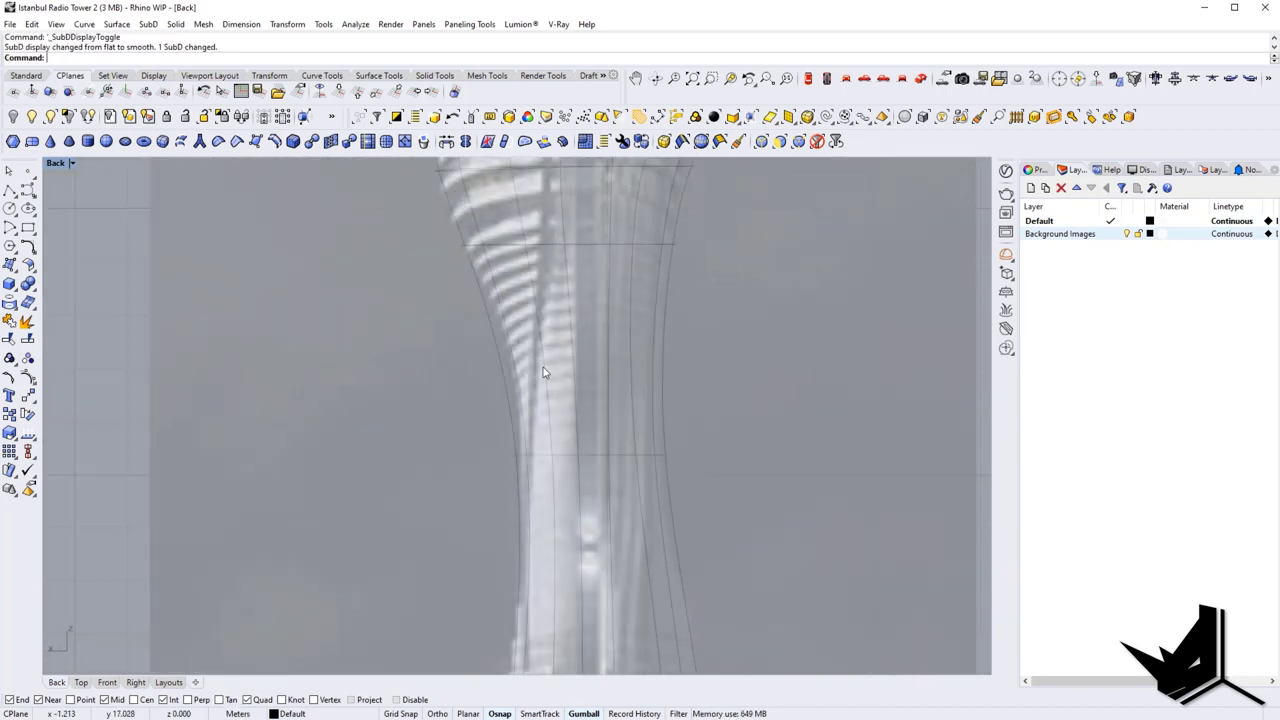
pyautogui.press('Tab')
pyautogui.press('Tab')
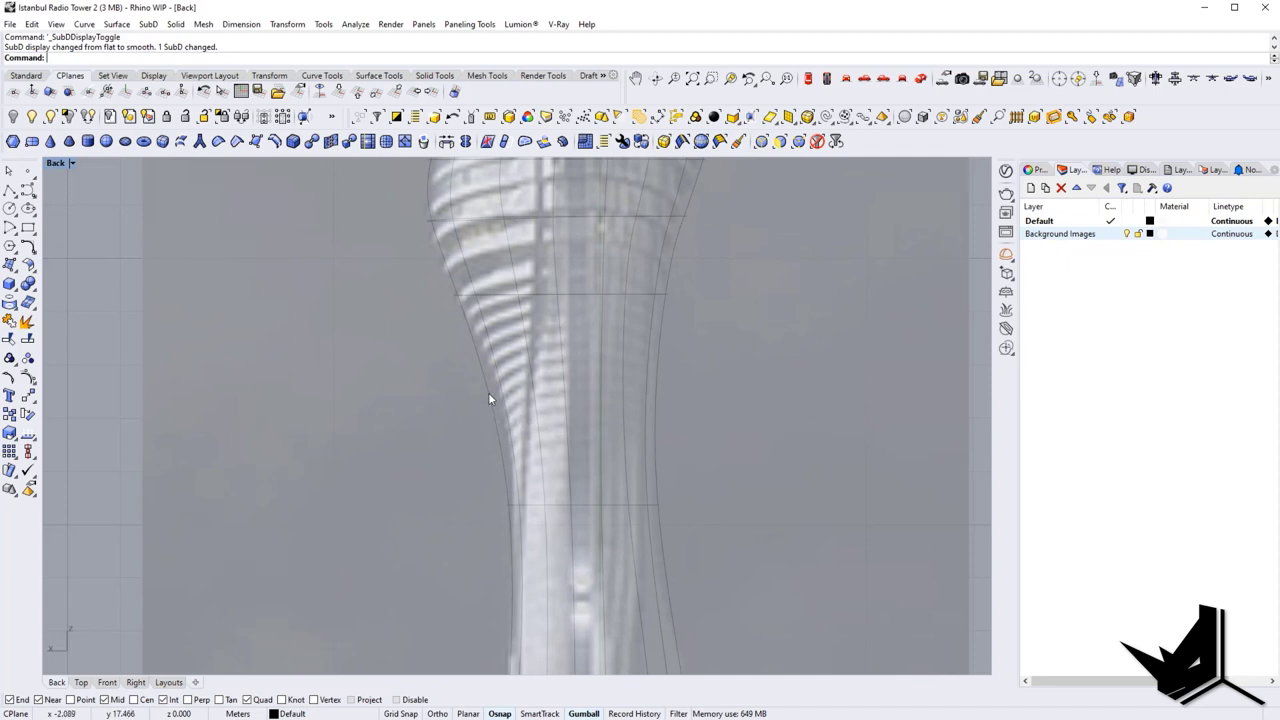
pyautogui.keyDown('ctrl'); pyautogui.keyDown('alt'); pyautogui.keyDown('shift'); pyautogui.doubleClick(490, 394); pyautogui.keyUp('shift'); pyautogui.keyUp('alt'); pyautogui.keyUp('ctrl')
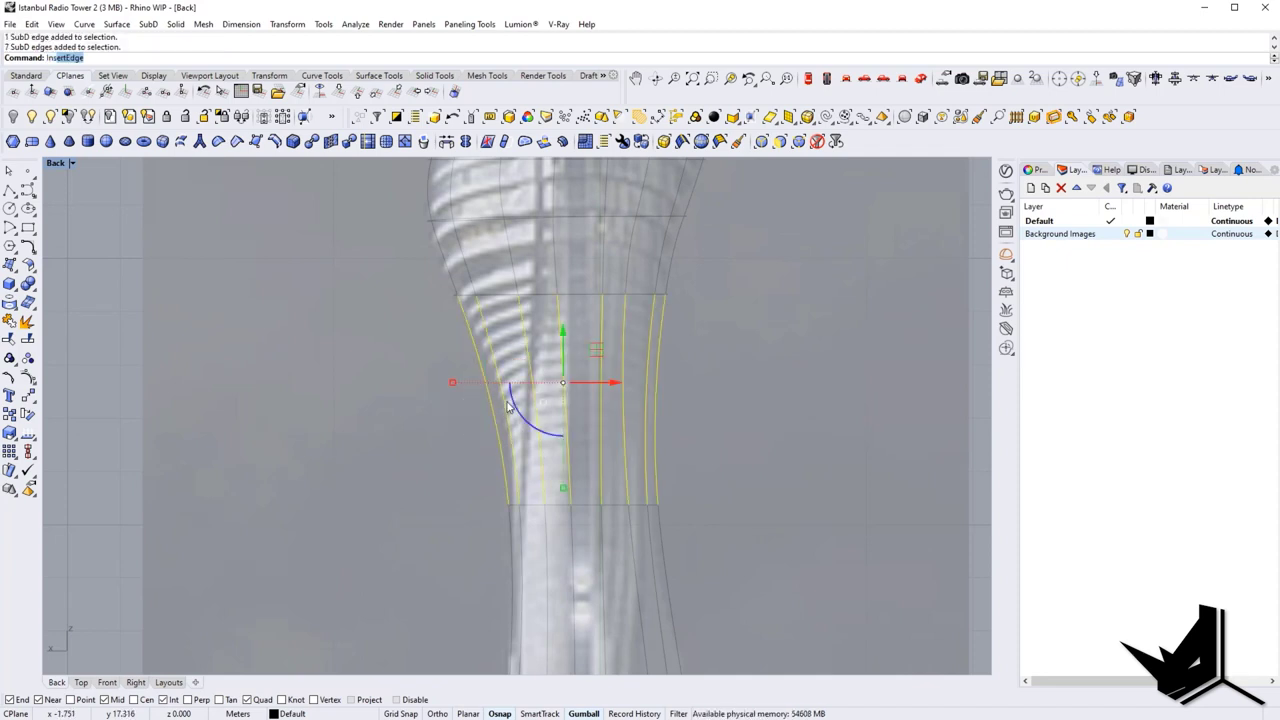
pyautogui.press('Return')
pyautogui.click(508, 386)
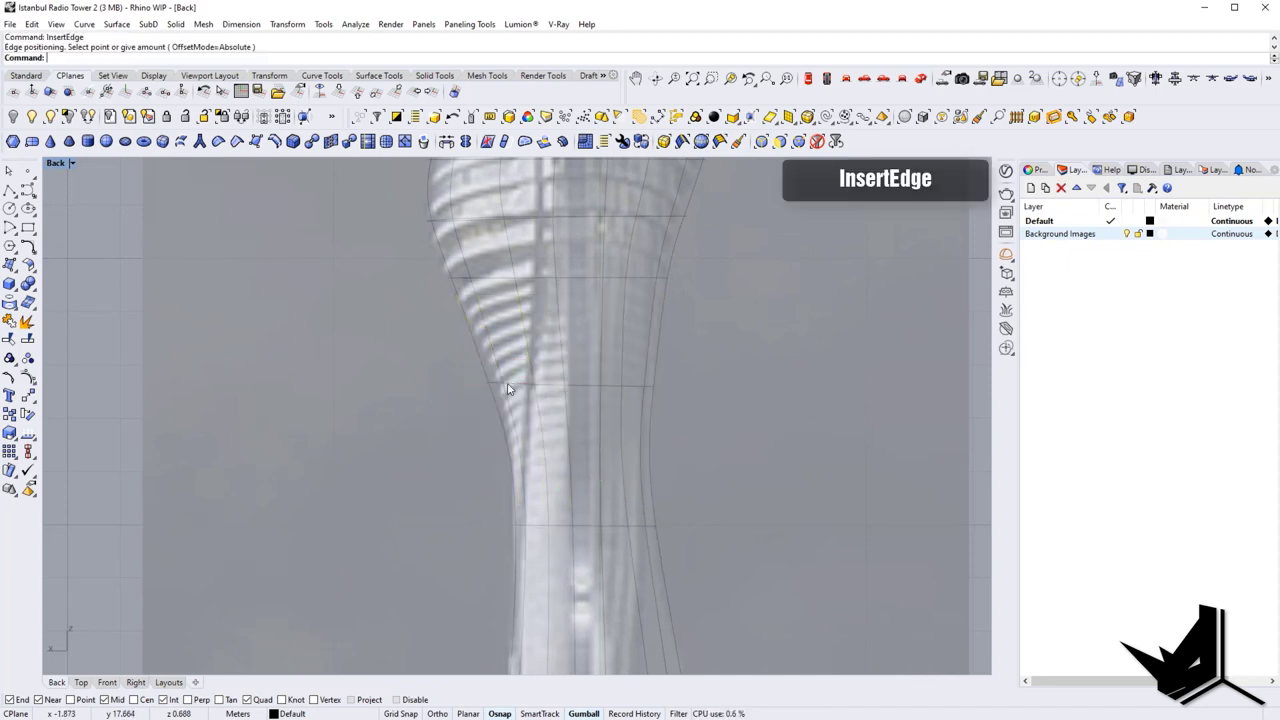
# Step: Move the left-side edge of the new loop above the neck slightly inward onto the pictured outline
pyautogui.scroll(6, 493, 394)
pyautogui.press('Tab')
pyautogui.press('Tab')
pyautogui.keyDown('ctrl'); pyautogui.keyDown('shift'); pyautogui.moveTo(430, 347); pyautogui.dragTo(549, 371); pyautogui.keyUp('shift'); pyautogui.keyUp('ctrl')
pyautogui.click(331, 447)
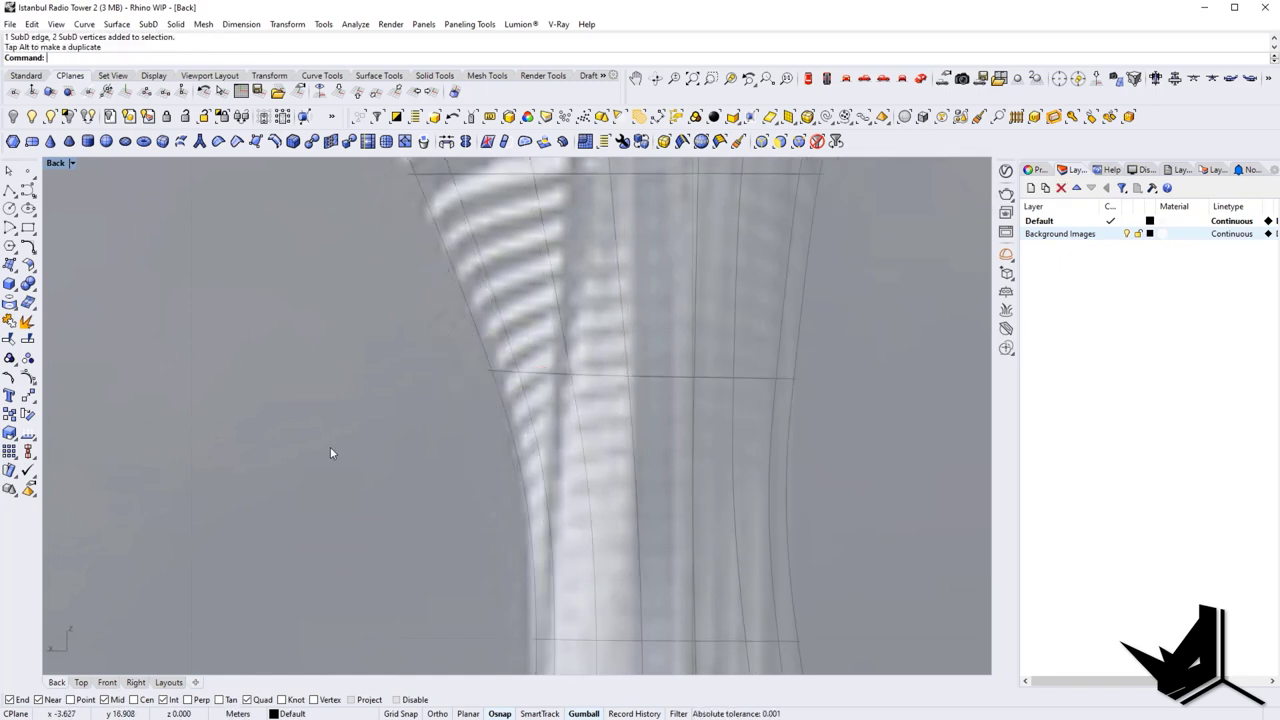
pyautogui.scroll(-6, 335, 444)
pyautogui.moveTo(400, 472); pyautogui.dragTo(407, 430, button='right')
pyautogui.press('Tab')
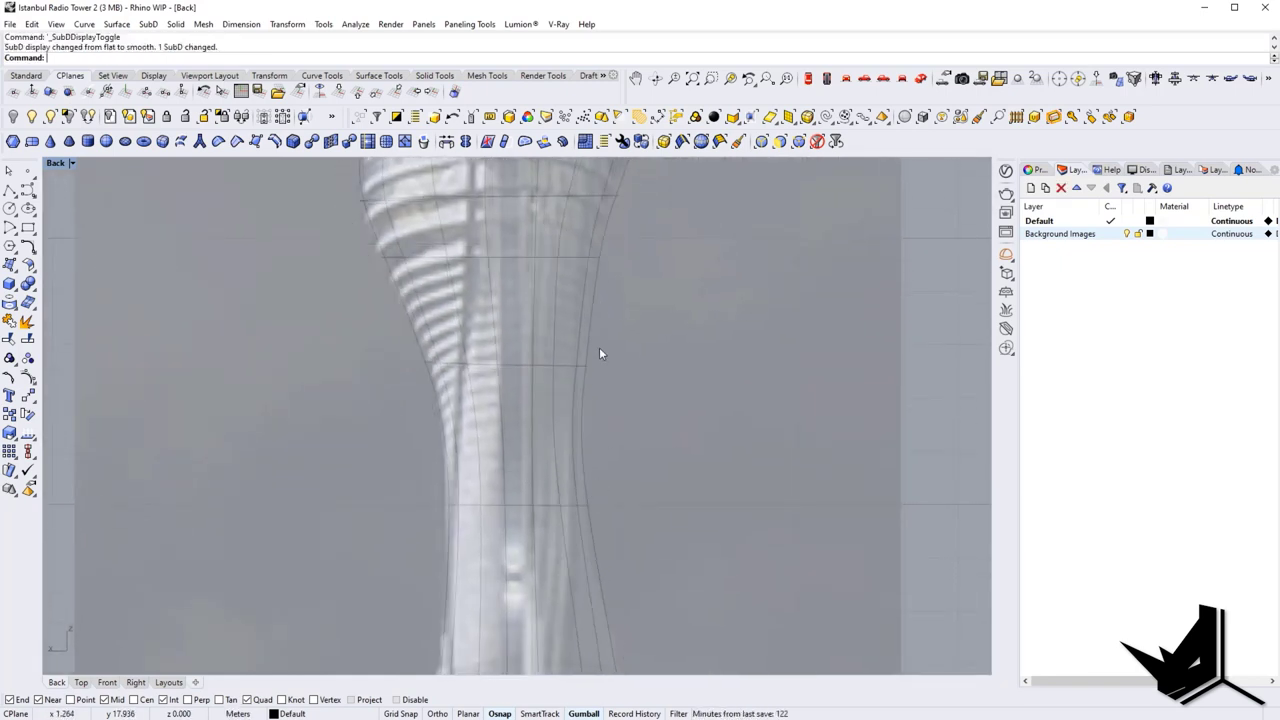
# Step: Adjust the right-side edge of the new loop above the neck to follow the pictured outline
pyautogui.scroll(5, 598, 348)
pyautogui.keyDown('ctrl'); pyautogui.keyDown('shift'); pyautogui.moveTo(525, 370); pyautogui.dragTo(603, 391); pyautogui.keyUp('shift'); pyautogui.keyUp('ctrl')
pyautogui.click(677, 442)
pyautogui.scroll(-9, 495, 378)
pyautogui.scroll(3, 539, 460)
pyautogui.scroll(6, 432, 374)
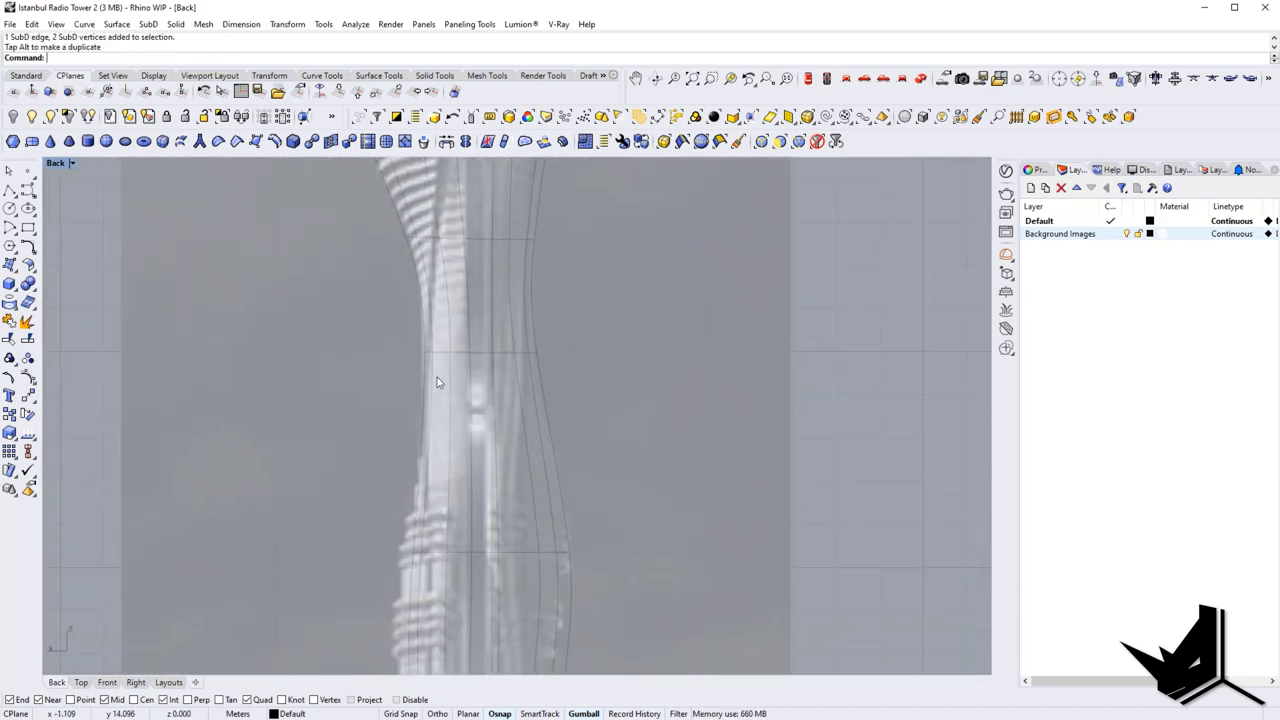
# Step: Move the leftmost vertex of the neck ring slightly inward to match the picture
pyautogui.keyDown('ctrl'); pyautogui.keyDown('shift'); pyautogui.click(434, 383); pyautogui.keyUp('shift'); pyautogui.keyUp('ctrl')
pyautogui.moveTo(470, 383); pyautogui.dragTo(474, 385)
pyautogui.scroll(-8, 474, 385)
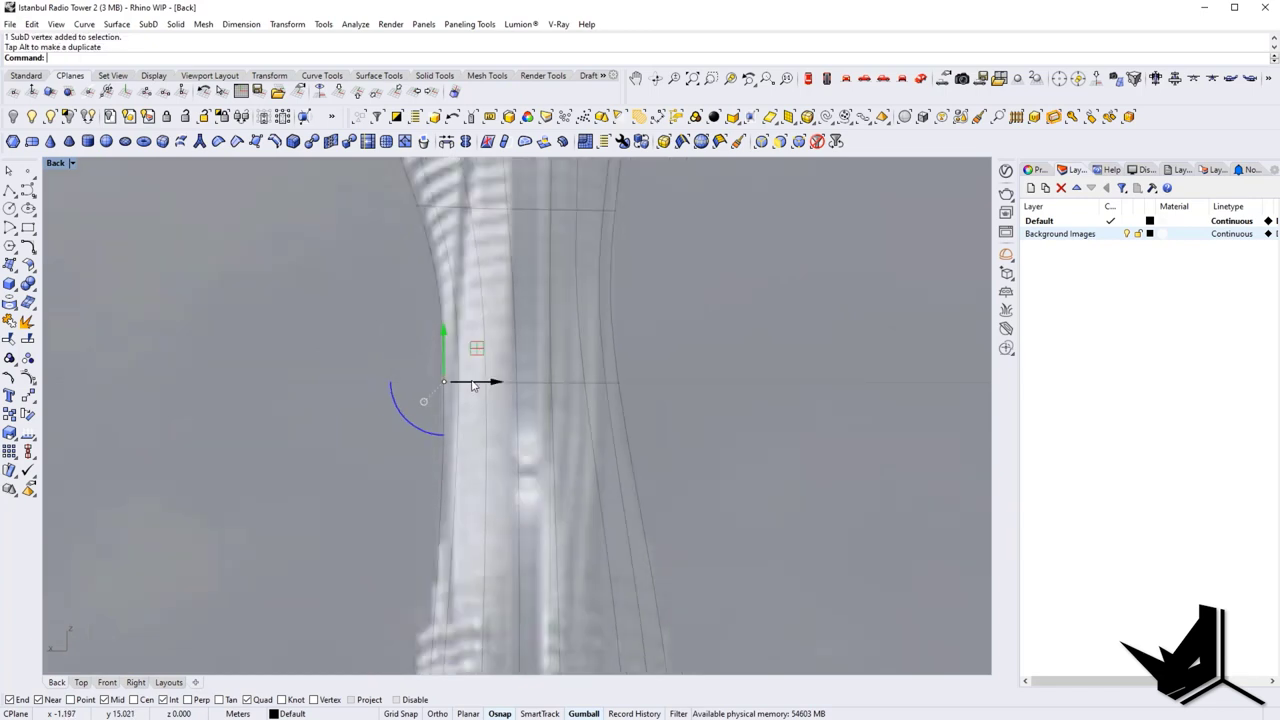
pyautogui.click(652, 498)
pyautogui.moveTo(492, 549); pyautogui.dragTo(450, 344, button='right')
pyautogui.scroll(3, 449, 344)
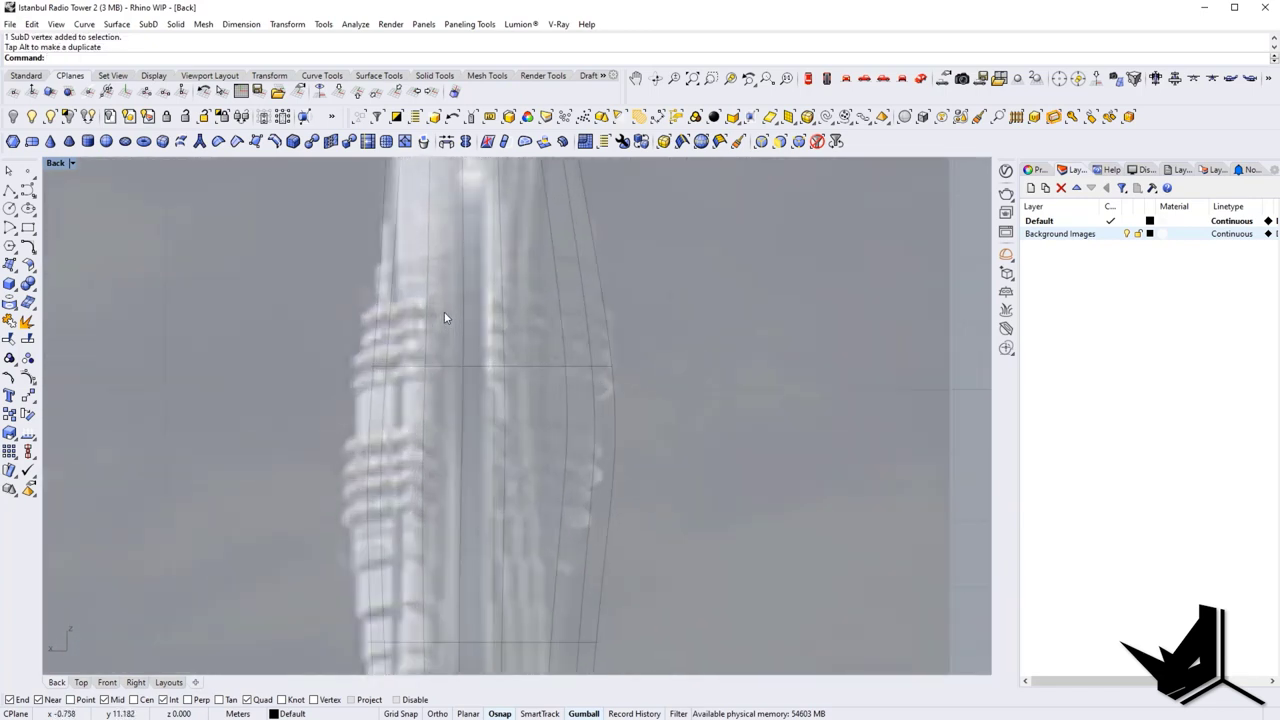
# Step: Move the leftmost vertex of the lower bulge's upper ring outward onto the pictured outline, and compare flat and smooth display
pyautogui.keyDown('ctrl'); pyautogui.keyDown('shift'); pyautogui.click(371, 369); pyautogui.keyUp('shift'); pyautogui.keyUp('ctrl')
pyautogui.moveTo(419, 369); pyautogui.dragTo(399, 369)
pyautogui.press('Tab')
pyautogui.moveTo(429, 456); pyautogui.dragTo(449, 409, button='right')
pyautogui.press('Tab')
pyautogui.click(354, 485)
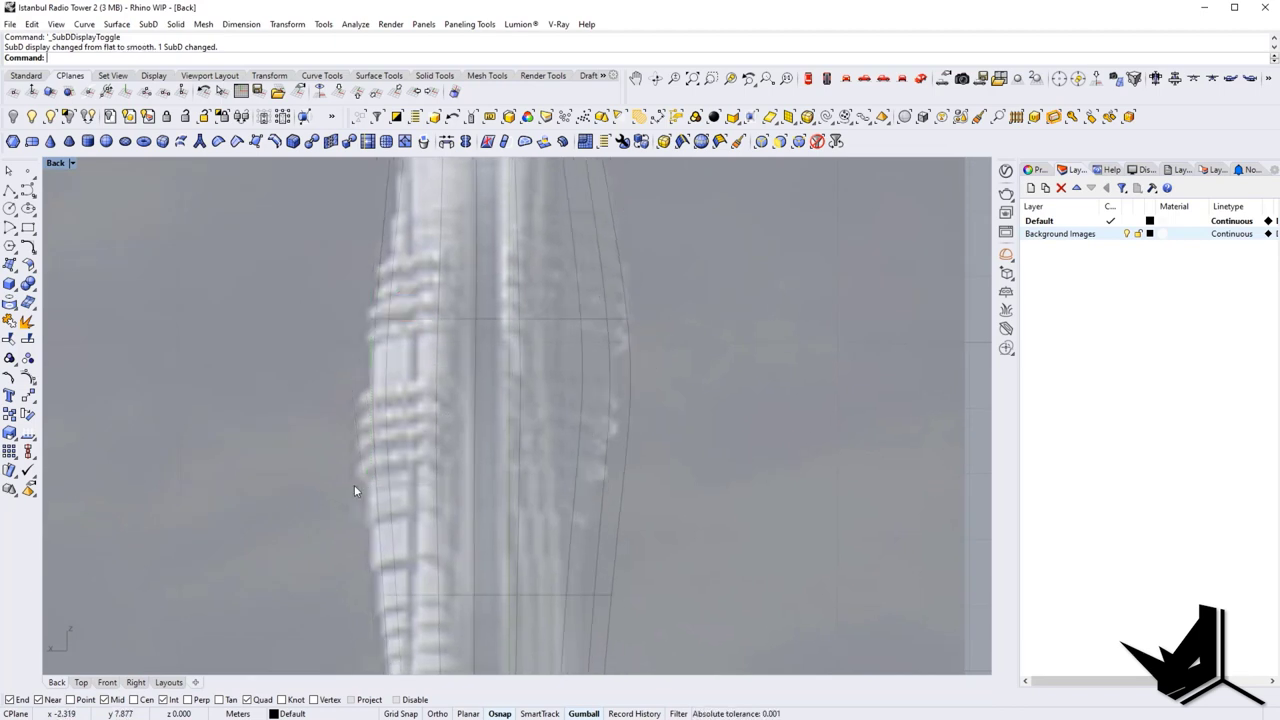
# Step: Adjust the left-side edges of the lower bulge's lower ring to follow the pictured outline
pyautogui.moveTo(354, 485); pyautogui.dragTo(370, 433, button='right')
pyautogui.keyDown('ctrl'); pyautogui.keyDown('shift'); pyautogui.moveTo(336, 506); pyautogui.dragTo(441, 541); pyautogui.keyUp('shift'); pyautogui.keyUp('ctrl')
pyautogui.press('Escape')
# Step: Insert an edge loop with InsertEdge between the lower bulge's upper and lower rings
pyautogui.keyDown('ctrl'); pyautogui.keyDown('alt'); pyautogui.keyDown('shift'); pyautogui.doubleClick(389, 396); pyautogui.keyUp('shift'); pyautogui.keyUp('alt'); pyautogui.keyUp('ctrl')
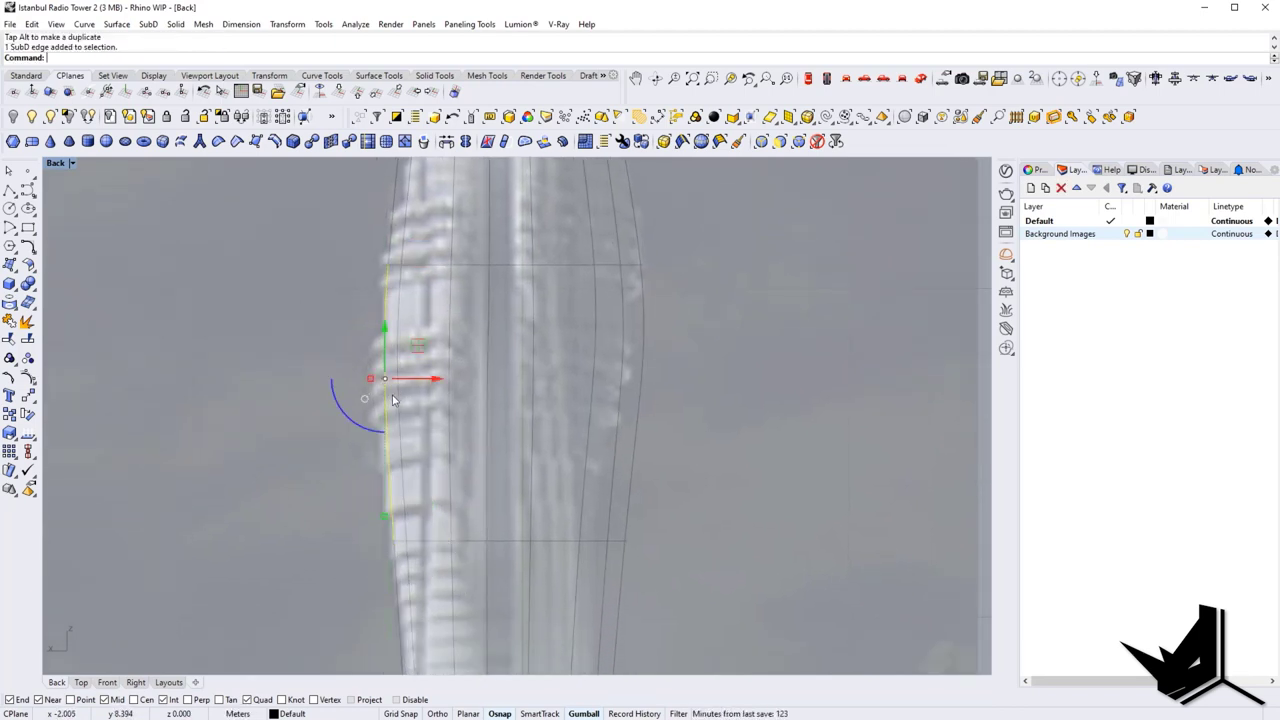
pyautogui.write('InsertEdge')
pyautogui.press('Return')
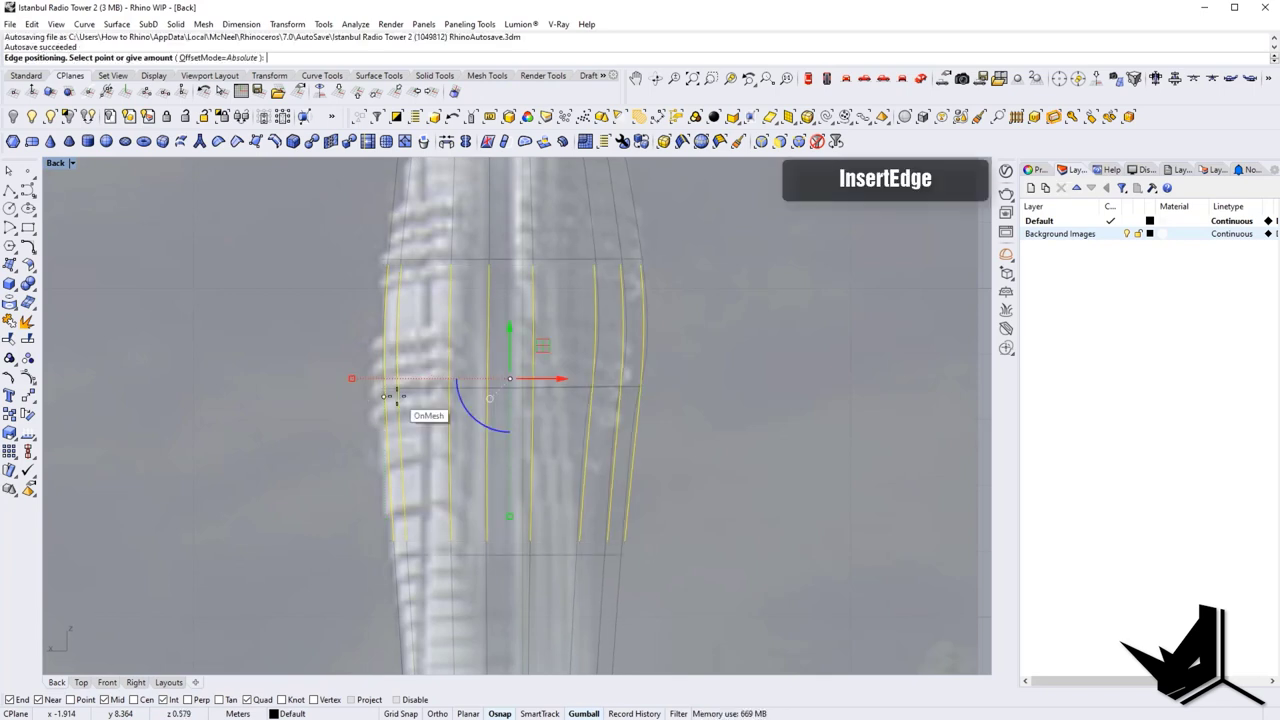
pyautogui.click(405, 382)
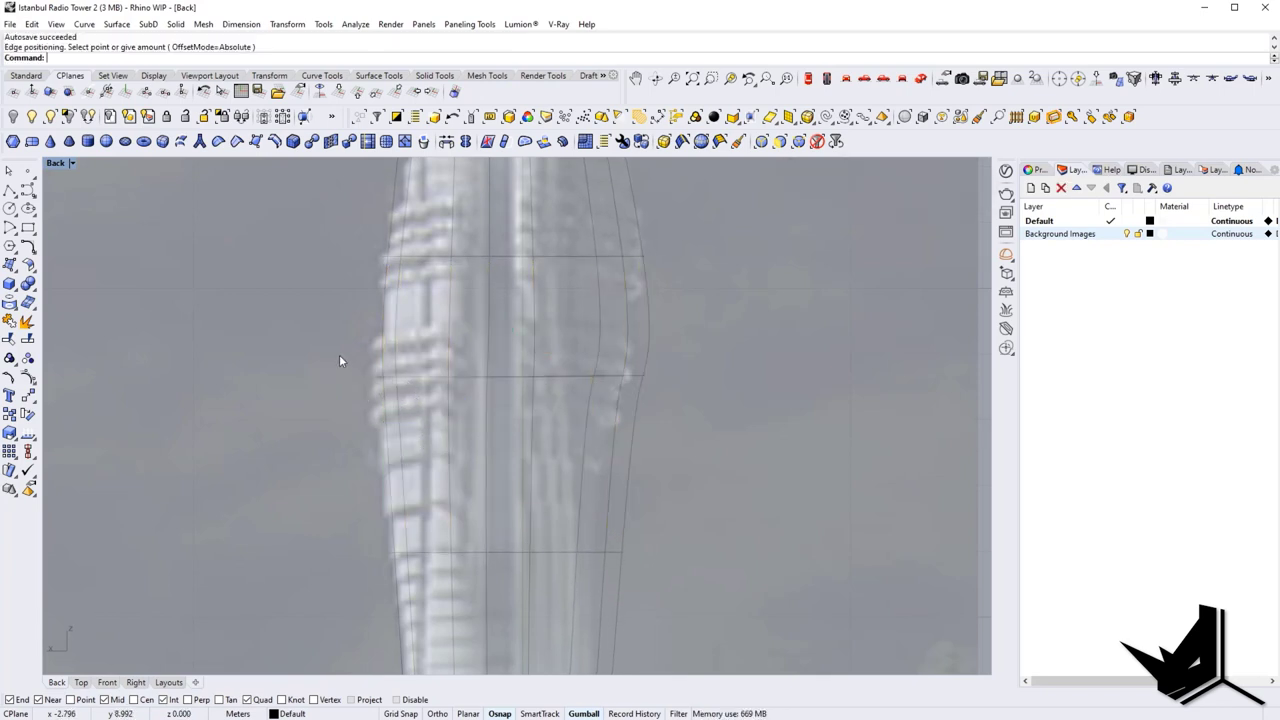
# Step: Move the left-side edges of the lower bulge's new middle loop outward to the pictured outline
pyautogui.keyDown('ctrl'); pyautogui.keyDown('shift'); pyautogui.moveTo(339, 354); pyautogui.dragTo(452, 378); pyautogui.keyUp('shift'); pyautogui.keyUp('ctrl')
pyautogui.click(435, 351)
pyautogui.press('Tab')
pyautogui.press('Tab')
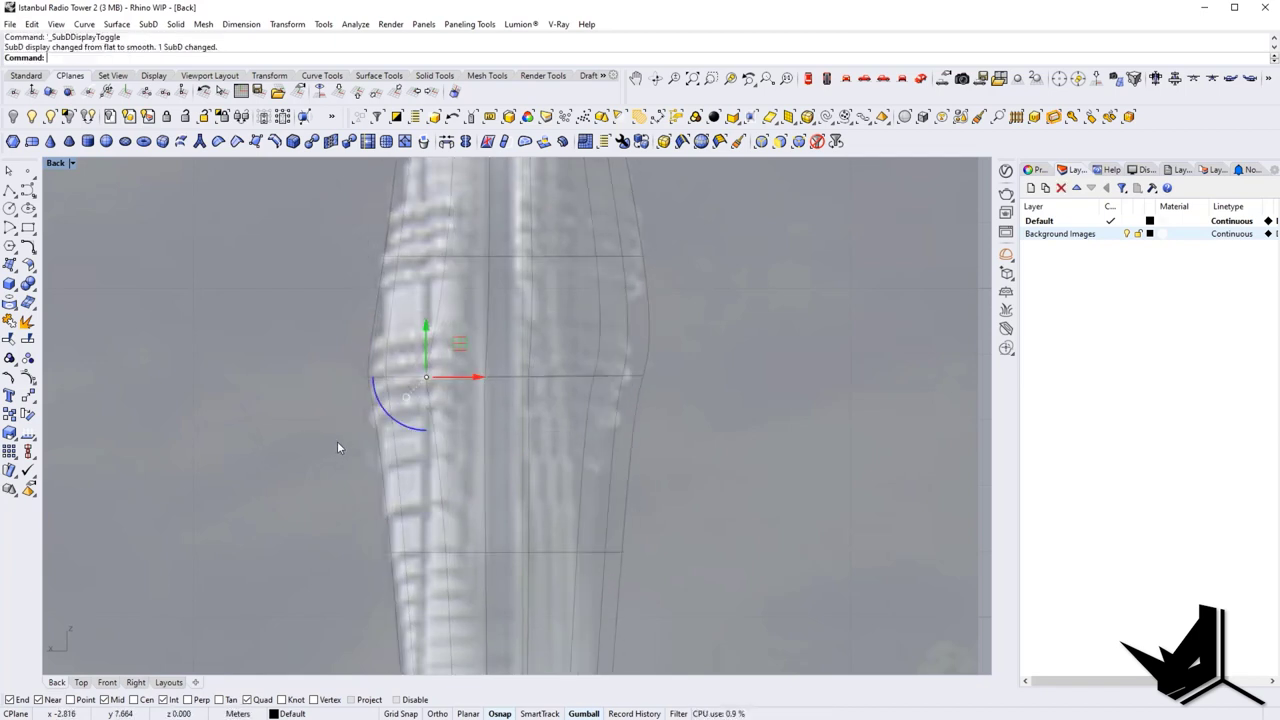
# Step: In flat display, fine-tune the left-side points of the lower bulge's middle loop against the picture
pyautogui.press('Tab')
pyautogui.moveTo(400, 459); pyautogui.dragTo(356, 417, button='right')
pyautogui.click(312, 400)
pyautogui.keyDown('ctrl'); pyautogui.keyDown('shift'); pyautogui.moveTo(281, 306); pyautogui.dragTo(372, 340); pyautogui.keyUp('shift'); pyautogui.keyUp('ctrl')
pyautogui.click(296, 381)
# Step: Adjust the left-side points of the lower bulge's lower ring in flat display, and check the smooth shape
pyautogui.keyDown('ctrl'); pyautogui.keyDown('shift'); pyautogui.moveTo(294, 384); pyautogui.dragTo(389, 391); pyautogui.keyUp('shift'); pyautogui.keyUp('ctrl')
pyautogui.click(326, 390)
pyautogui.moveTo(427, 618); pyautogui.dragTo(394, 406, button='right')
pyautogui.press('Tab')
pyautogui.scroll(-1, 420, 440)
pyautogui.moveTo(421, 459); pyautogui.dragTo(437, 566, button='right')
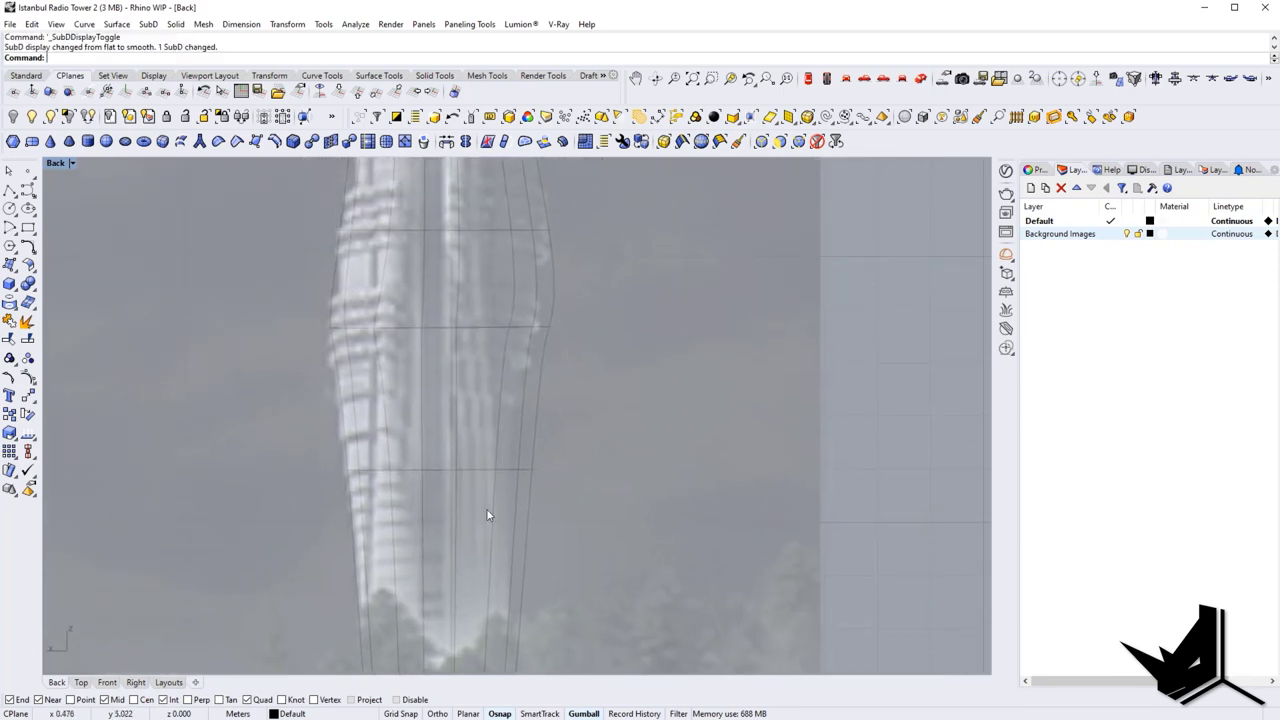
# Step: Move the right-side edges of the lower bulge's lower ring inward onto the pictured outline
pyautogui.press('Tab')
pyautogui.press('Tab')
pyautogui.moveTo(518, 485); pyautogui.dragTo(514, 466, button='right')
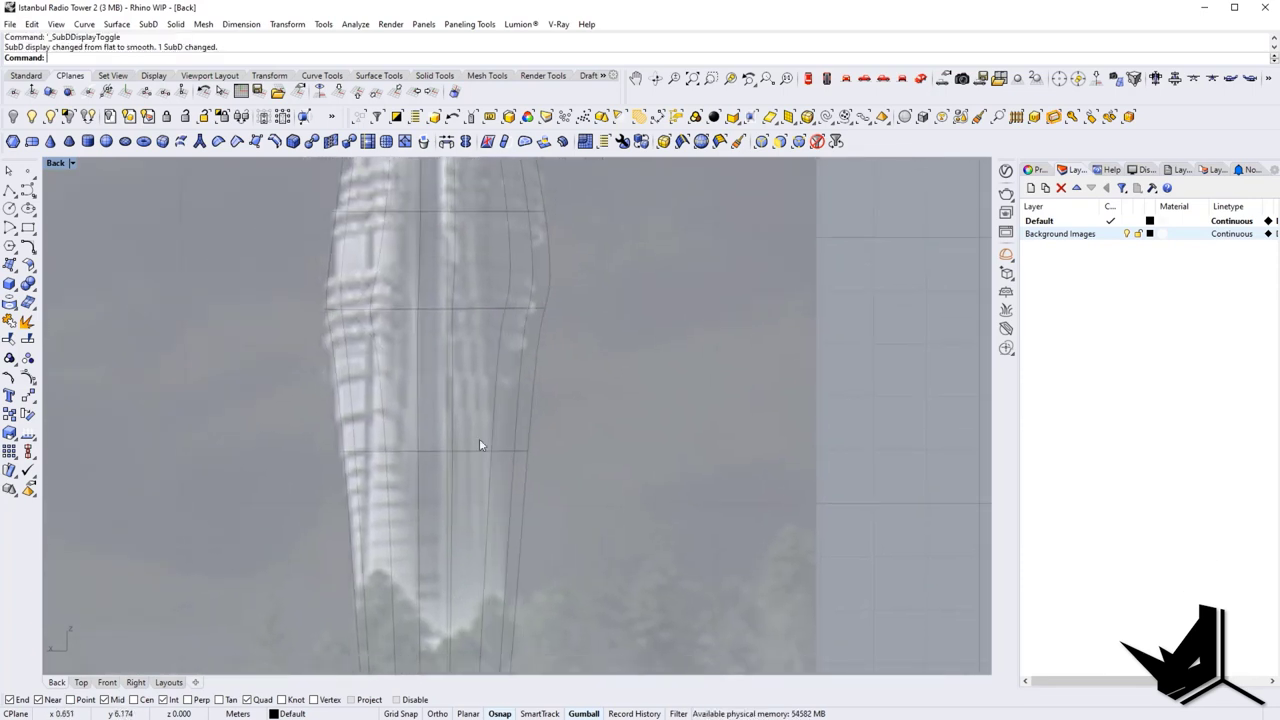
pyautogui.moveTo(479, 438); pyautogui.dragTo(512, 448)
pyautogui.scroll(4, 547, 452)
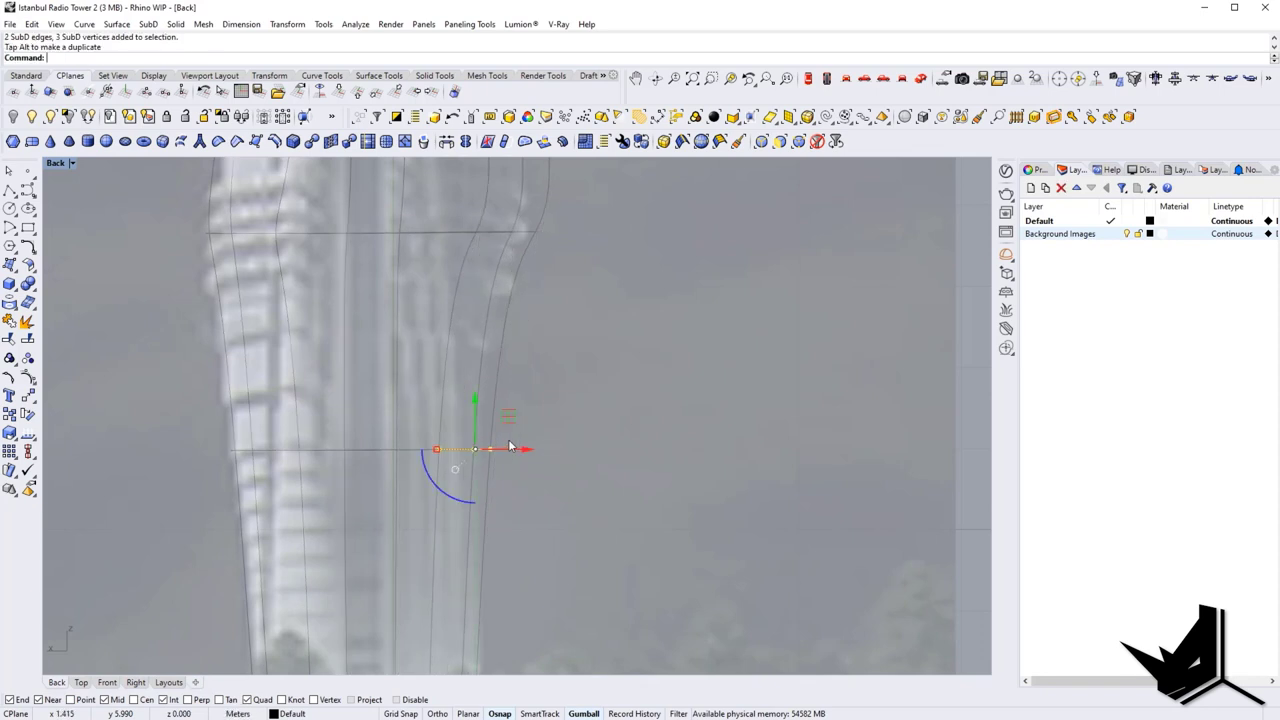
pyautogui.scroll(-6, 517, 447)
pyautogui.moveTo(566, 359); pyautogui.dragTo(575, 442, button='right')
# Step: In flat display, move the right-side points of the lower bulge's middle loop inward toward the pictured outline
pyautogui.press('Tab')
pyautogui.click(574, 442)
pyautogui.scroll(6, 543, 427)
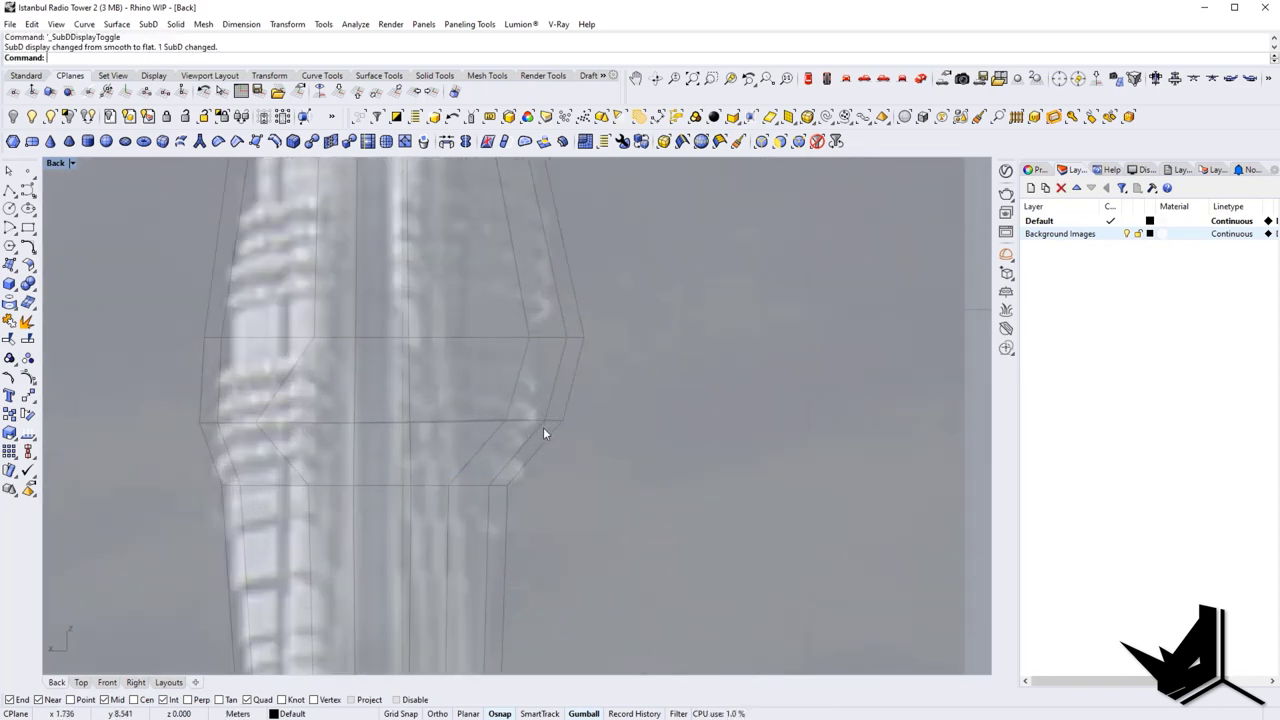
pyautogui.moveTo(535, 480); pyautogui.dragTo(546, 429, button='right')
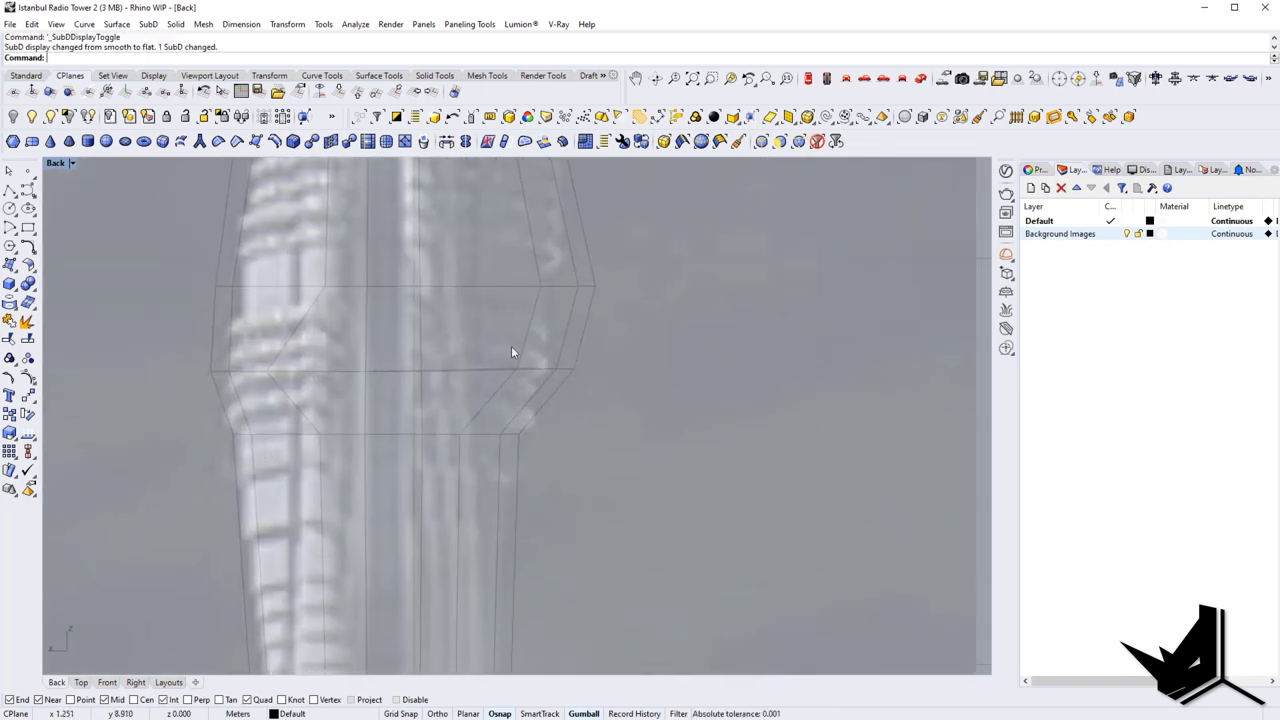
pyautogui.moveTo(607, 398); pyautogui.dragTo(568, 371)
pyautogui.moveTo(598, 377); pyautogui.dragTo(583, 481, button='right')
pyautogui.click(583, 481)
# Step: Try to move the right-side edges of the lower bulge's upper ring inward, and undo the move after checking it in smooth display
pyautogui.moveTo(478, 348); pyautogui.dragTo(607, 422)
pyautogui.moveTo(591, 392); pyautogui.dragTo(596, 396)
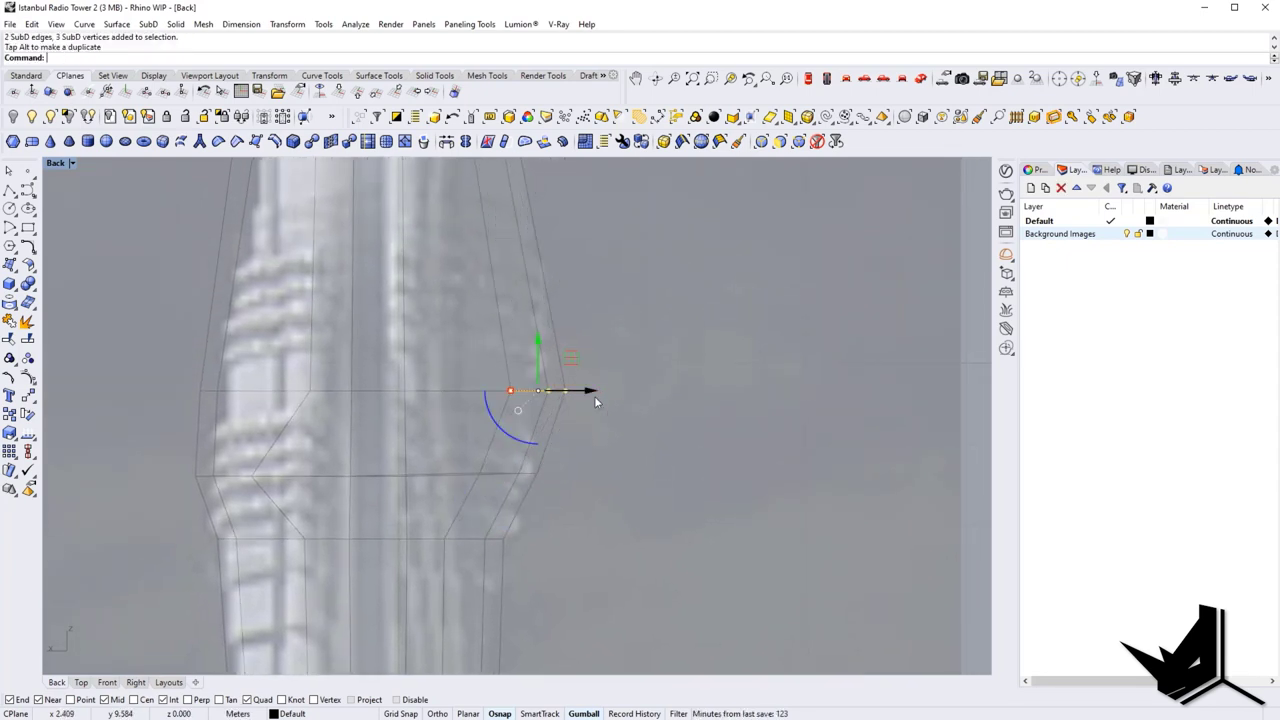
pyautogui.press('Tab')
pyautogui.scroll(-4, 596, 396)
pyautogui.scroll(4, 591, 364)
pyautogui.moveTo(562, 485); pyautogui.dragTo(566, 447, button='right')
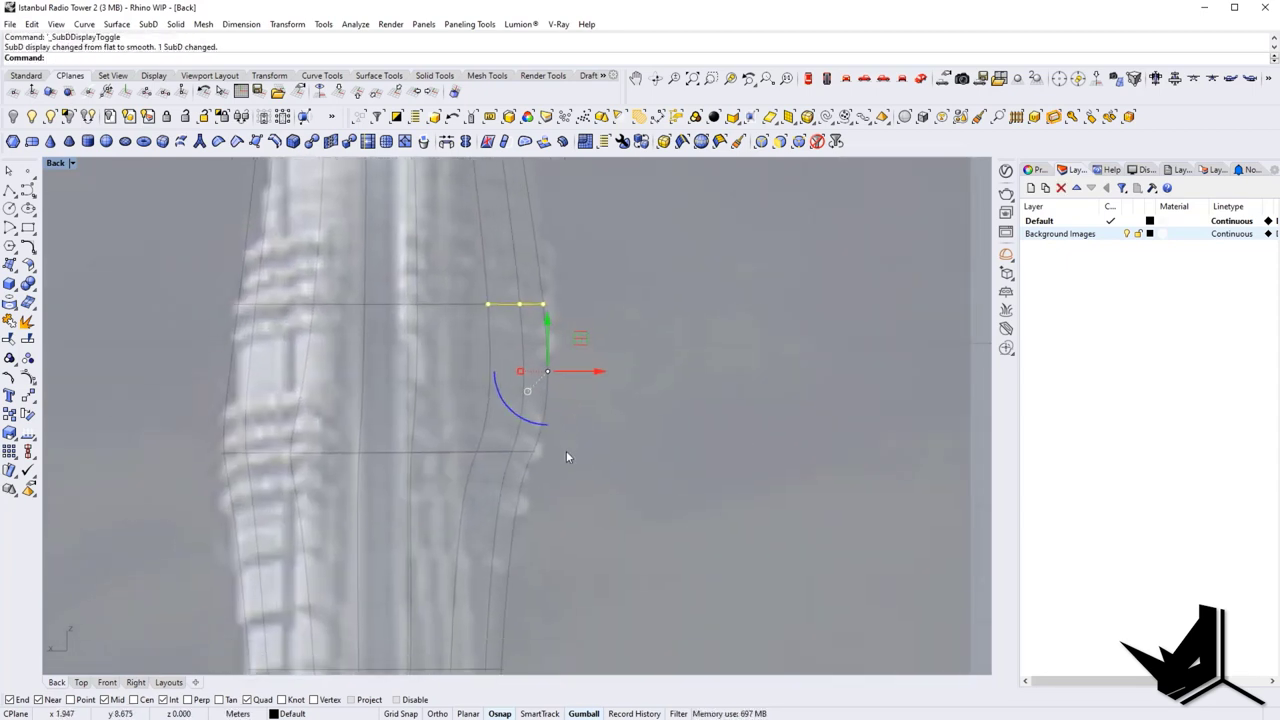
pyautogui.hotkey('ctrl', 'z')
# Step: Delete the lower bulge's middle edge loop and check the reshaped bulge in flat and smooth display
pyautogui.keyDown('ctrl'); pyautogui.keyDown('shift'); pyautogui.click(424, 454); pyautogui.keyUp('shift'); pyautogui.keyUp('ctrl')
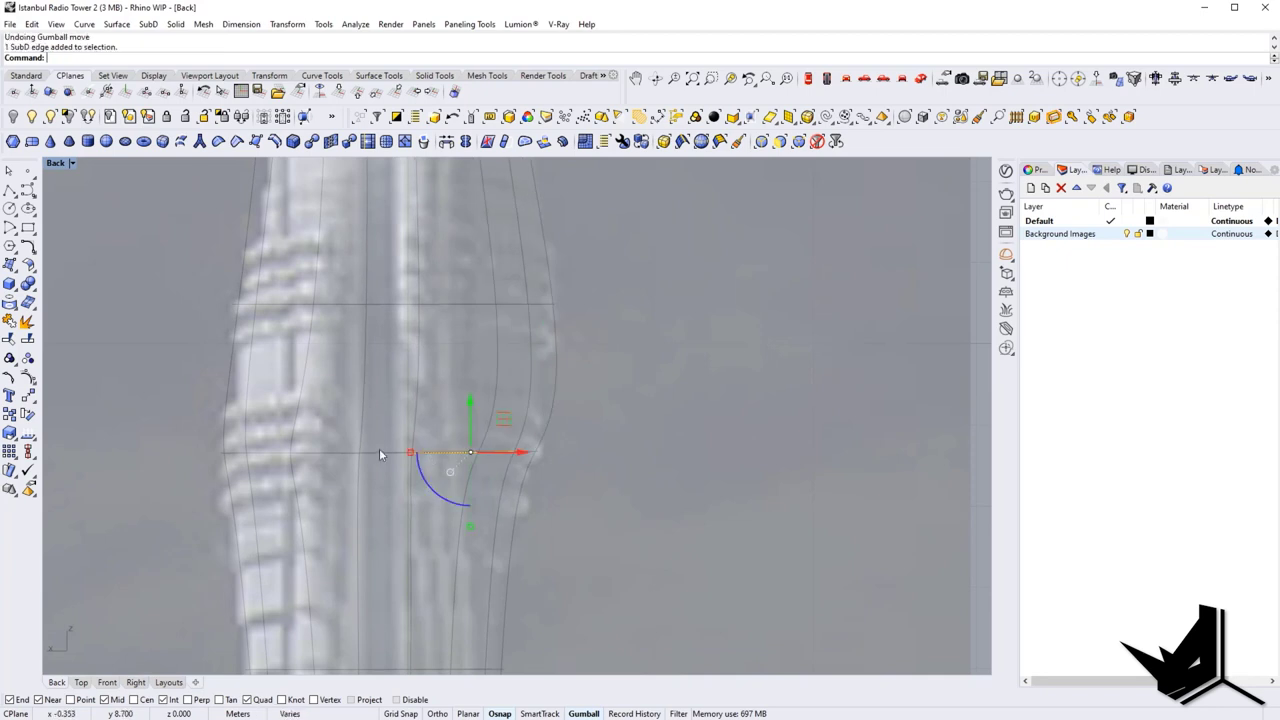
pyautogui.keyDown('ctrl'); pyautogui.keyDown('shift'); pyautogui.doubleClick(380, 454); pyautogui.keyUp('shift'); pyautogui.keyUp('ctrl')
pyautogui.press('Delete')
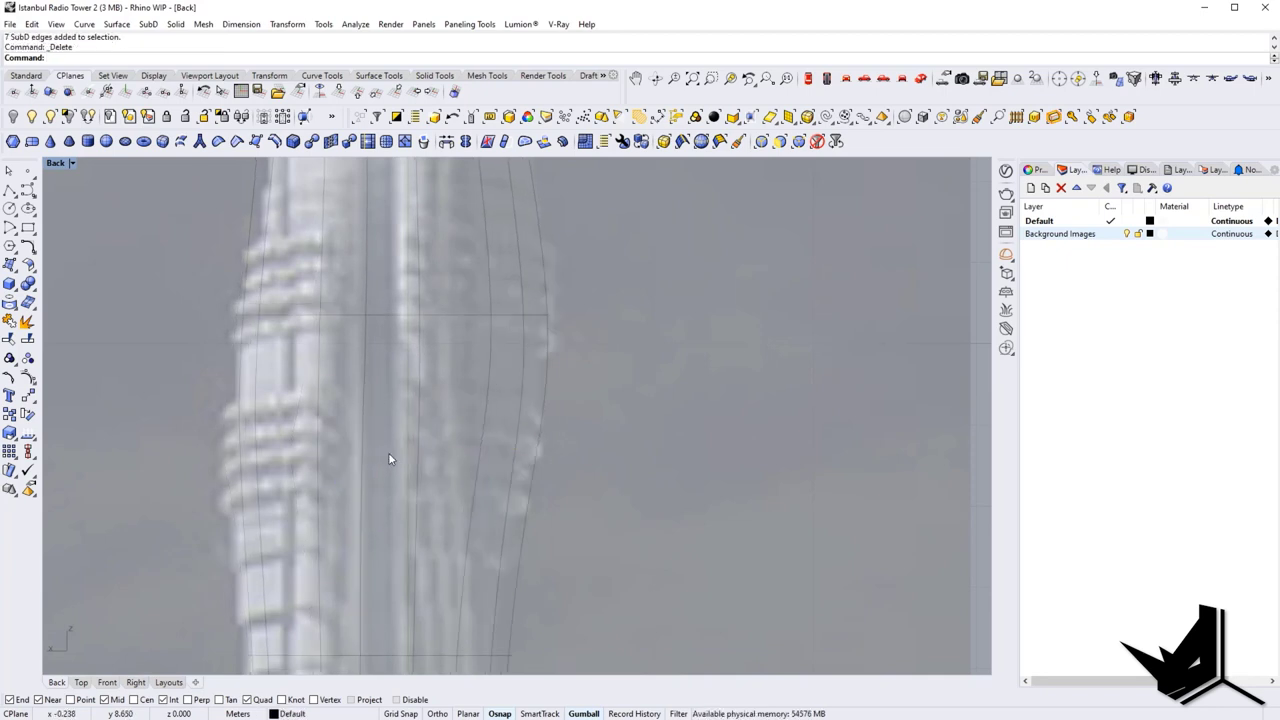
pyautogui.scroll(-4, 390, 454)
pyautogui.press('Tab')
pyautogui.press('Tab')
pyautogui.moveTo(390, 454); pyautogui.dragTo(411, 418, button='right')
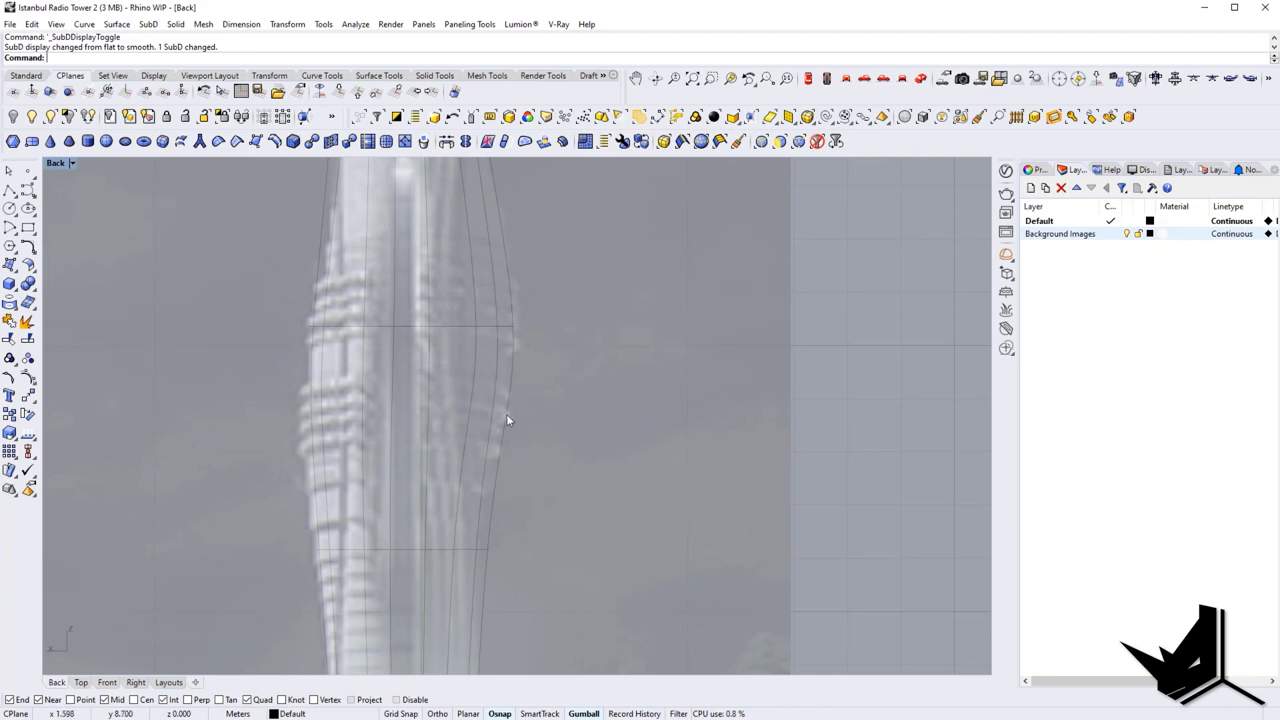
# Step: Move the left-side and right-side edges of the lower bulge's lower ring outward onto the pictured outline
pyautogui.moveTo(508, 423); pyautogui.dragTo(491, 371, button='right')
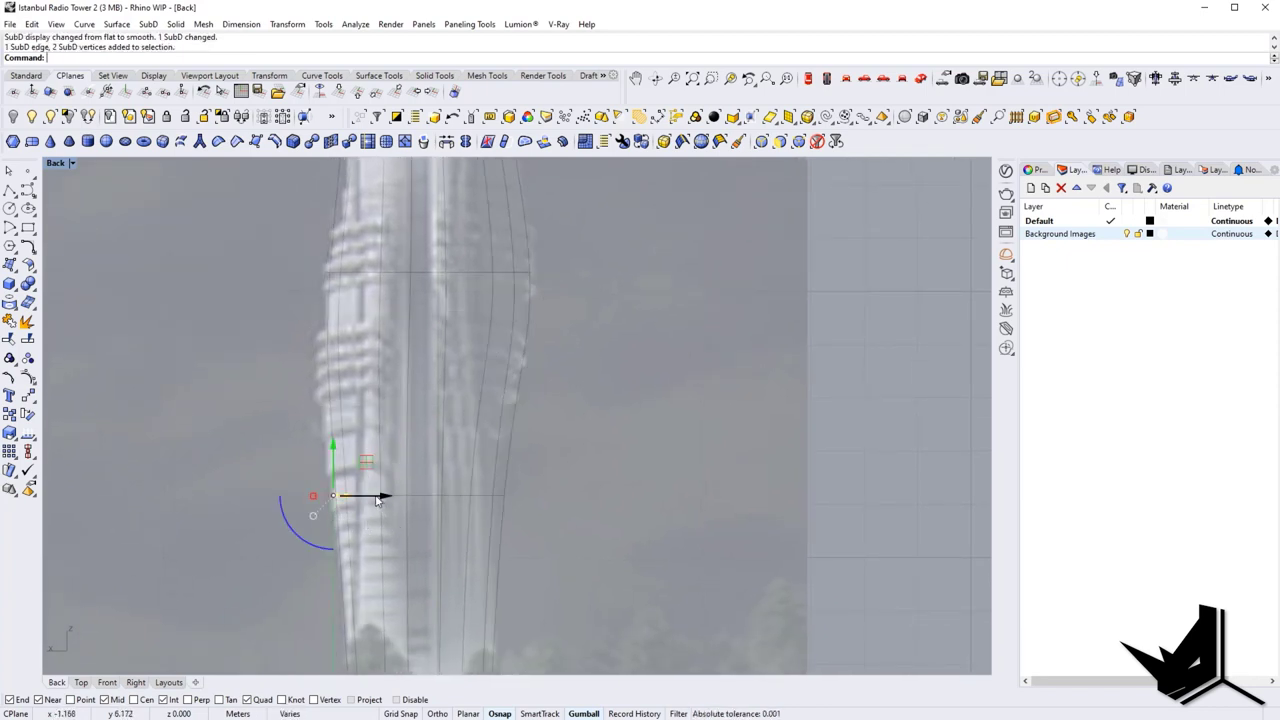
pyautogui.moveTo(377, 500); pyautogui.dragTo(374, 500)
pyautogui.moveTo(571, 414); pyautogui.dragTo(545, 462, button='right')
pyautogui.press('Tab')
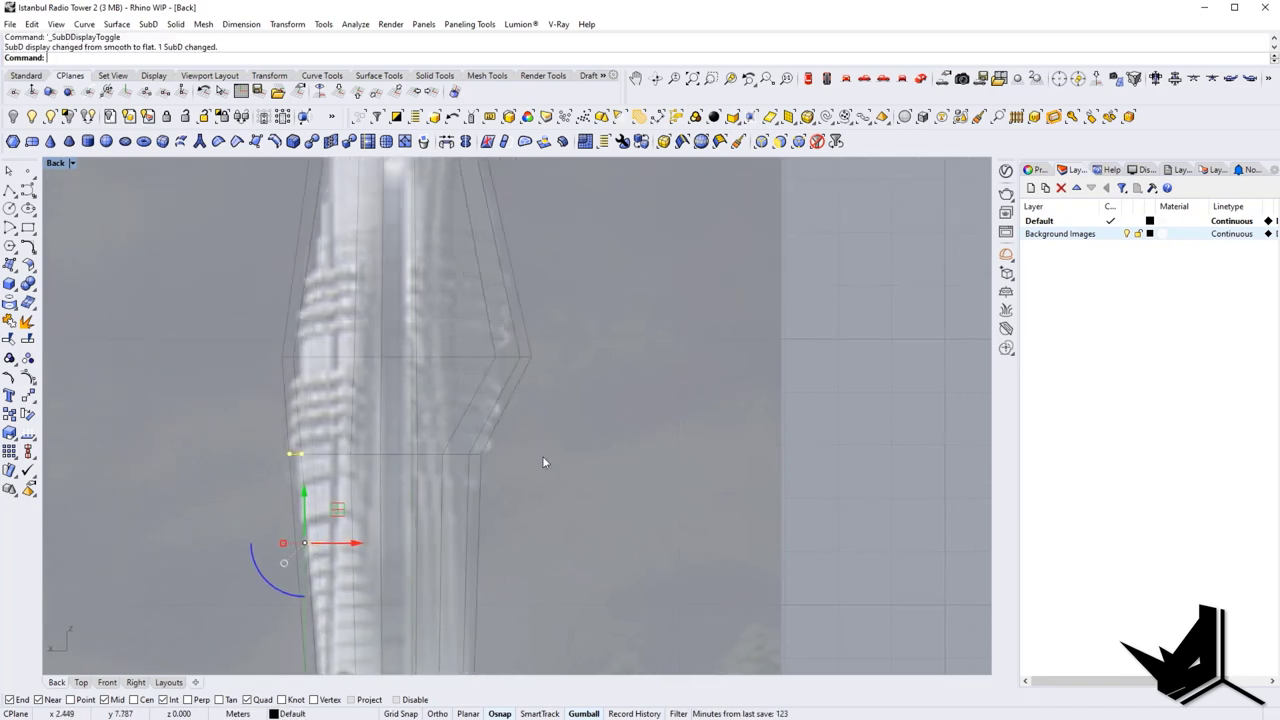
pyautogui.moveTo(460, 450); pyautogui.dragTo(522, 455)
pyautogui.press('Tab')
pyautogui.moveTo(587, 517); pyautogui.dragTo(591, 417, button='right')
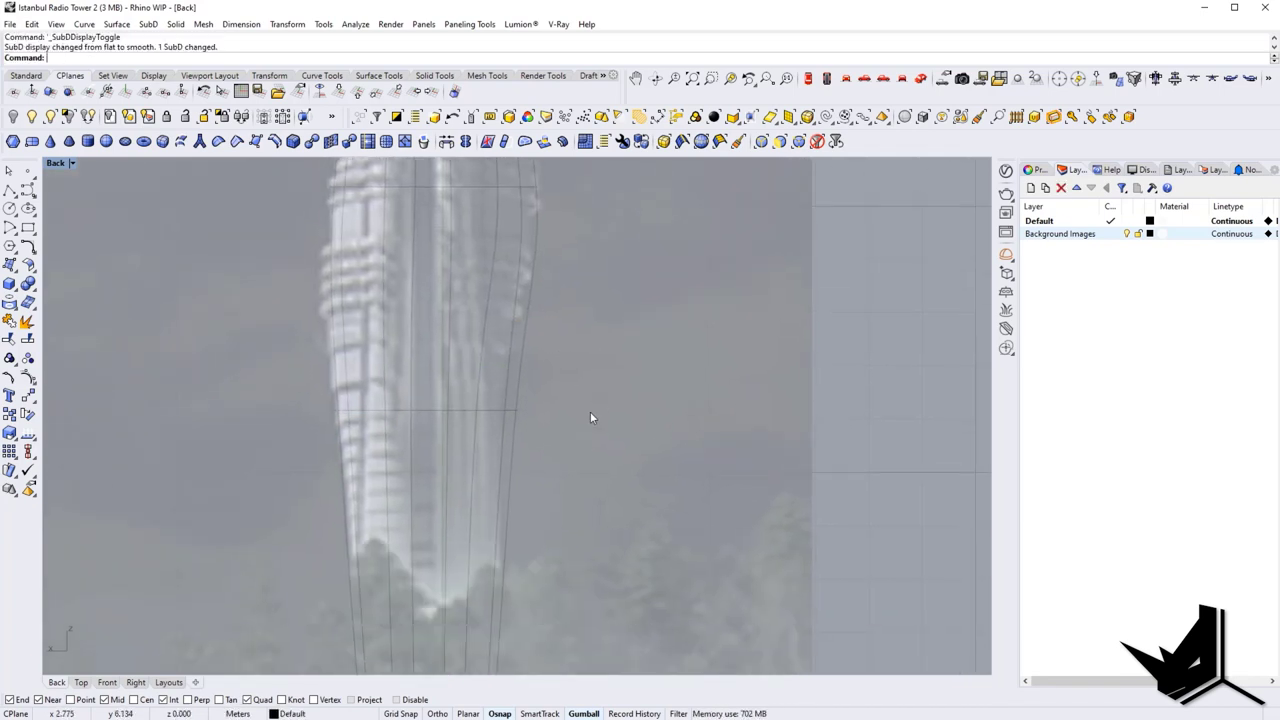
pyautogui.press('Tab')
pyautogui.press('Tab')
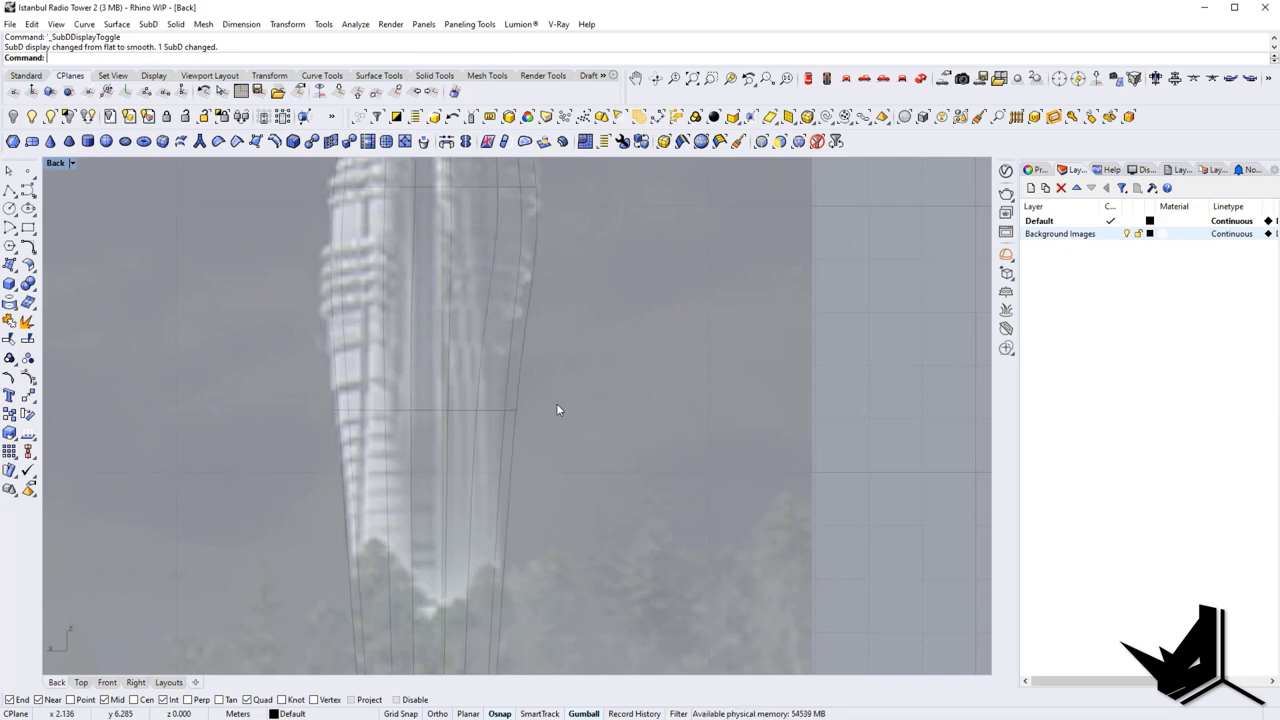
# Step: Insert a new edge loop around the shaft below the lower bulge's lower ring, in flat display
pyautogui.keyDown('ctrl'); pyautogui.keyDown('shift'); pyautogui.click(513, 457); pyautogui.keyUp('shift'); pyautogui.keyUp('ctrl')
pyautogui.keyDown('ctrl'); pyautogui.keyDown('shift'); pyautogui.doubleClick(502, 455); pyautogui.keyUp('shift'); pyautogui.keyUp('ctrl')
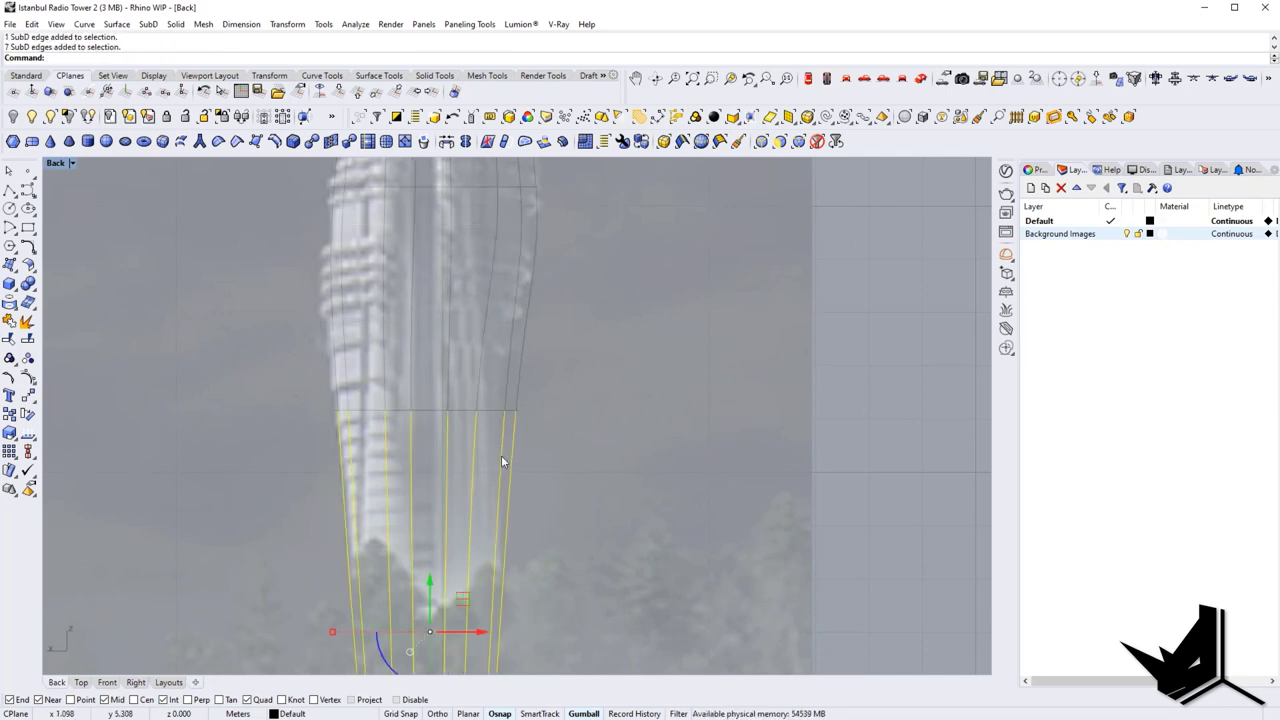
pyautogui.press('Return')
pyautogui.press('Tab')
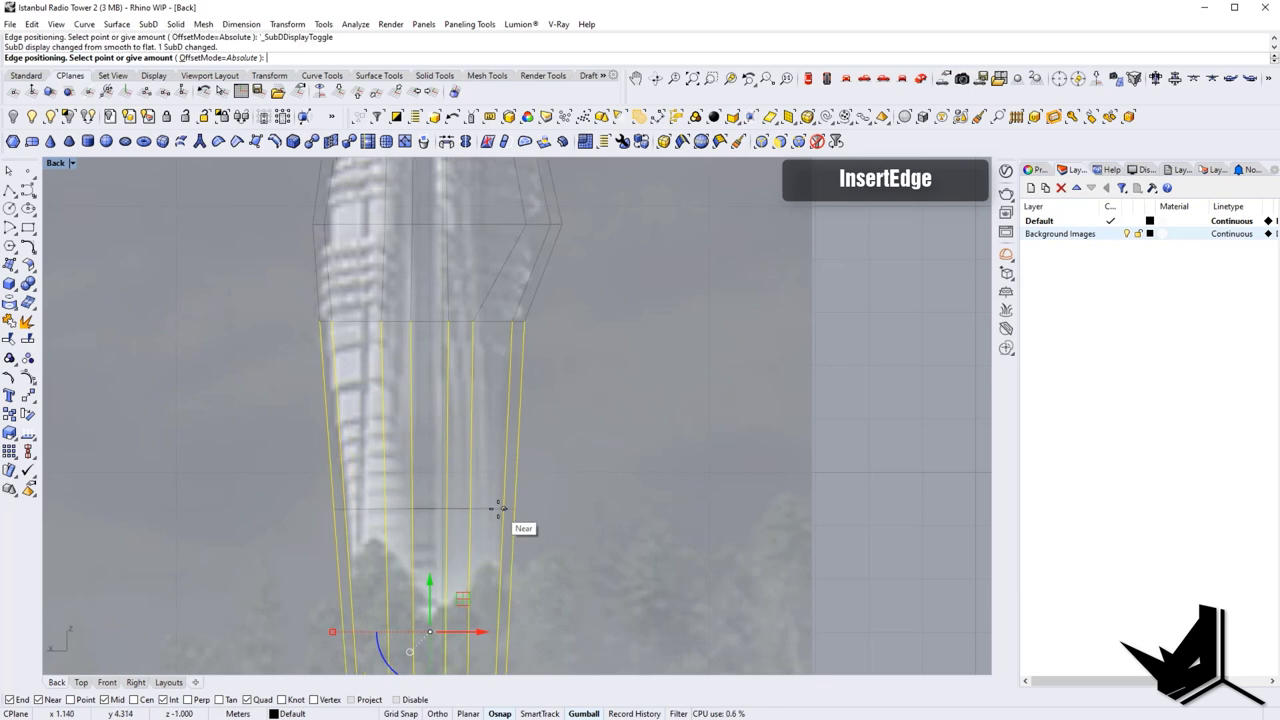
pyautogui.click(498, 509)
pyautogui.press('Tab')
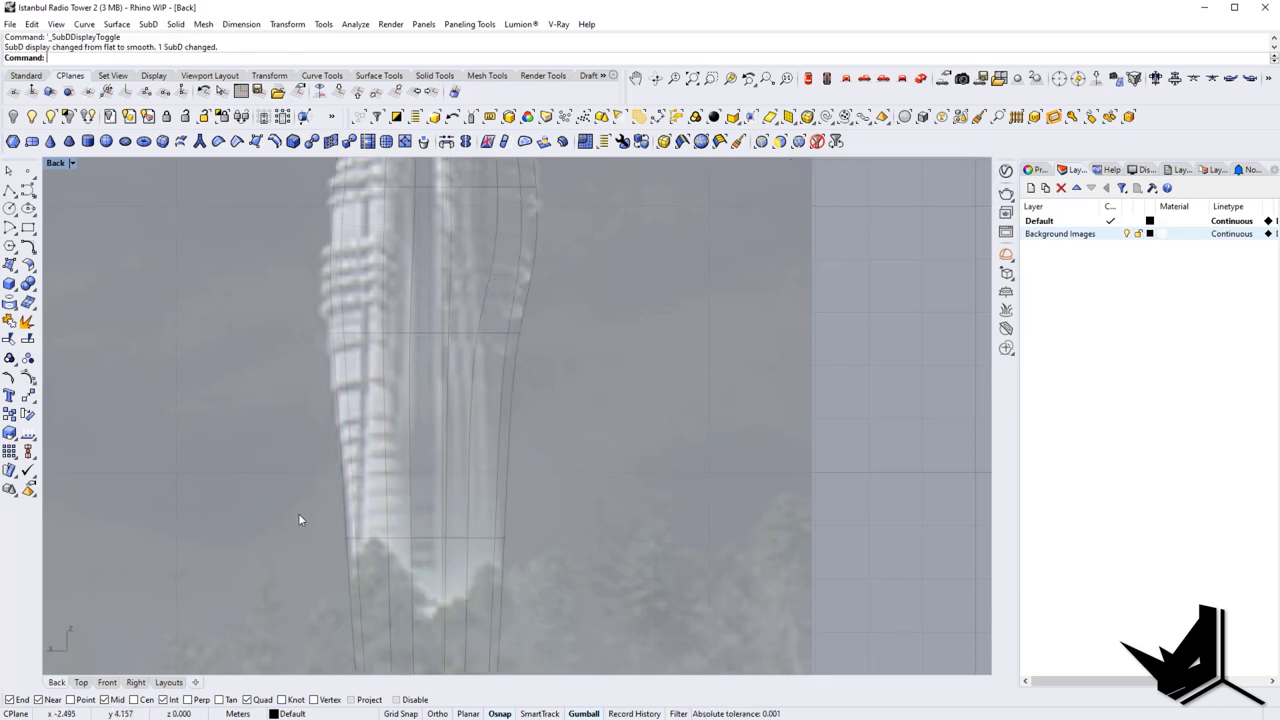
# Step: Raise the newly inserted shaft loop closer to the lower bulge and check the smooth shape
pyautogui.moveTo(675, 584); pyautogui.dragTo(675, 582)
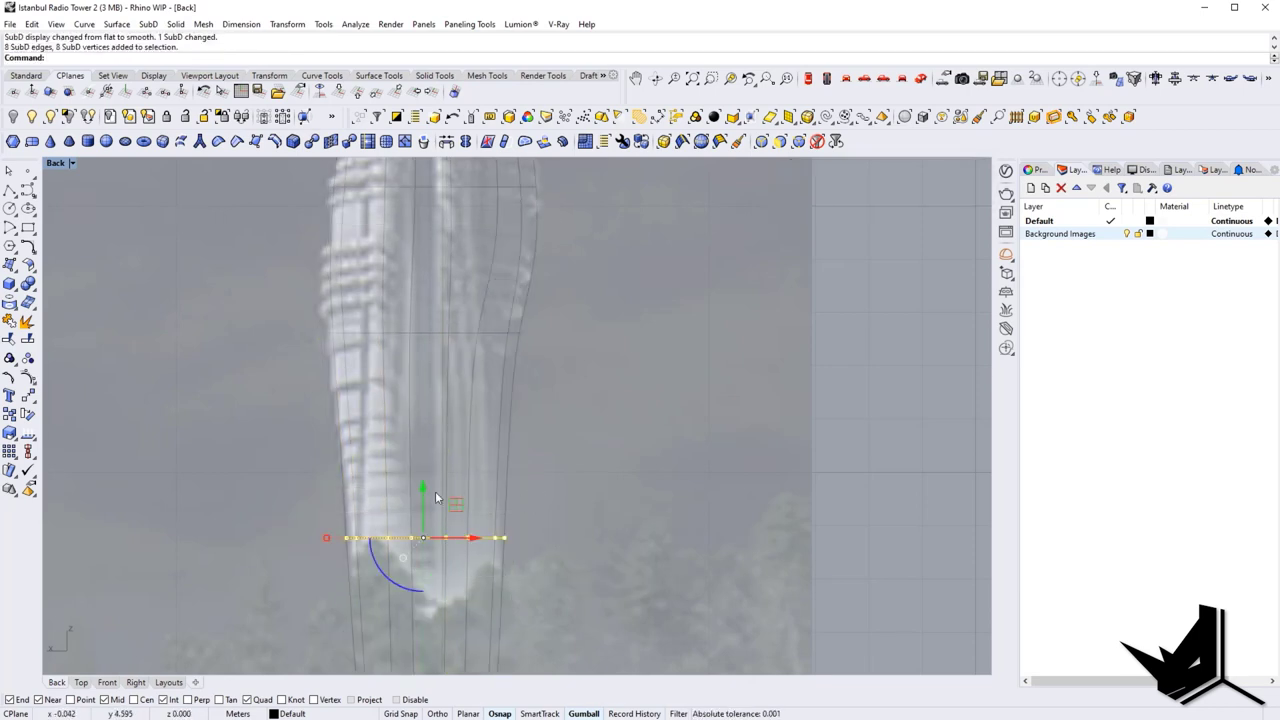
pyautogui.moveTo(422, 490); pyautogui.dragTo(434, 387)
pyautogui.press('Tab')
pyautogui.moveTo(422, 437); pyautogui.dragTo(422, 474)
pyautogui.press('Tab')
# Step: In flat display, nudge the right-side edge of the new shaft loop toward the pictured outline
pyautogui.press('Tab')
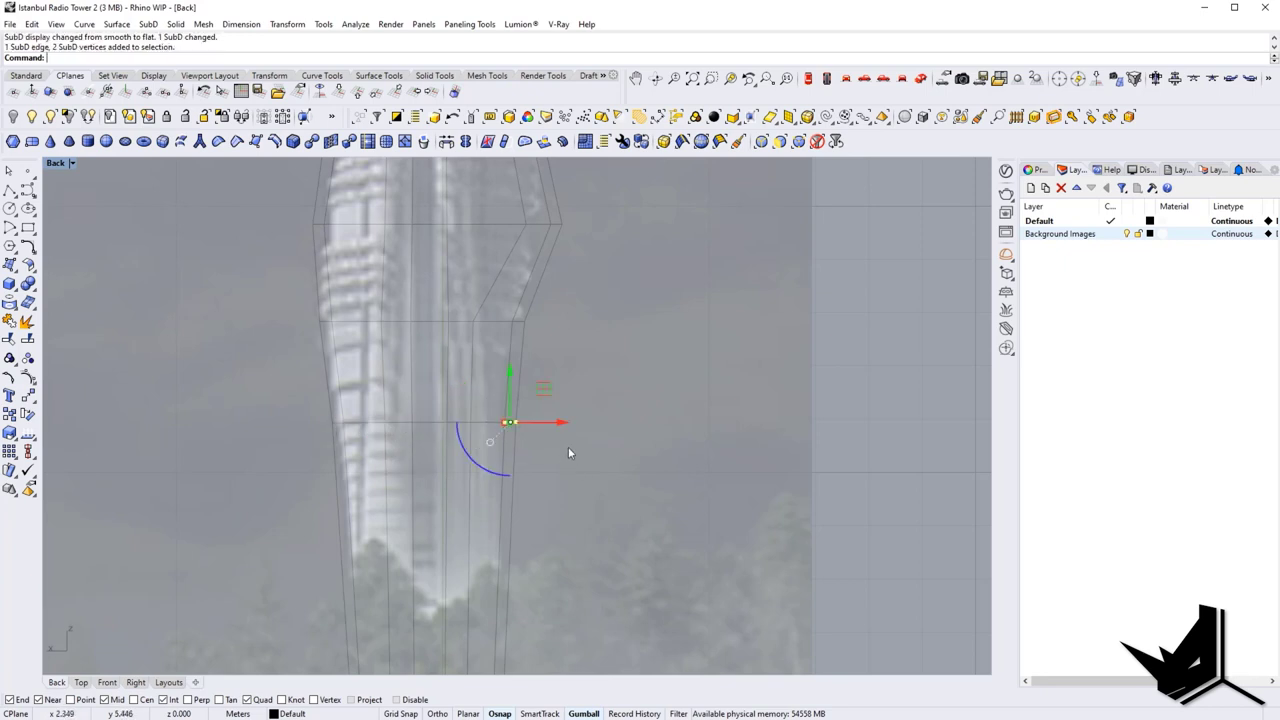
pyautogui.moveTo(547, 421); pyautogui.dragTo(546, 421)
pyautogui.click(608, 443)
pyautogui.press('Tab')
# Step: Move the right-side edge of the lower bulge's upper ring slightly outward onto the pictured outline
pyautogui.scroll(-6, 597, 459)
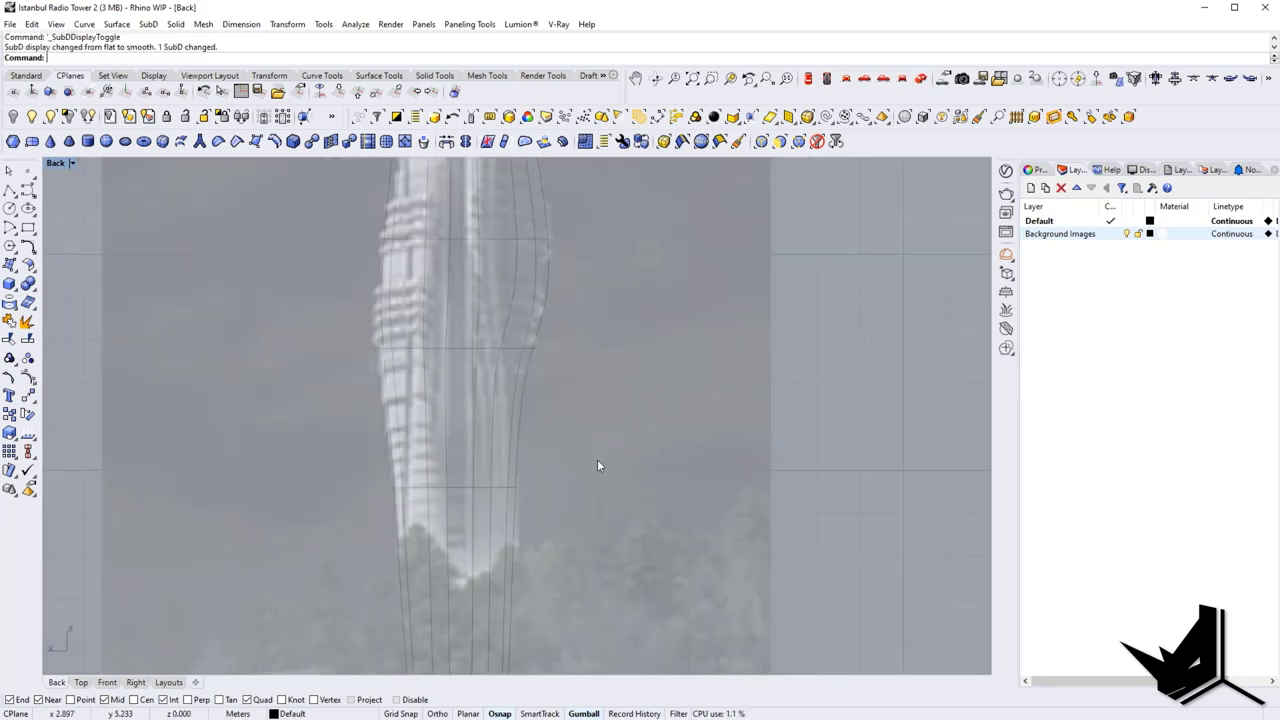
pyautogui.scroll(6, 574, 419)
pyautogui.moveTo(560, 284); pyautogui.dragTo(543, 418, button='right')
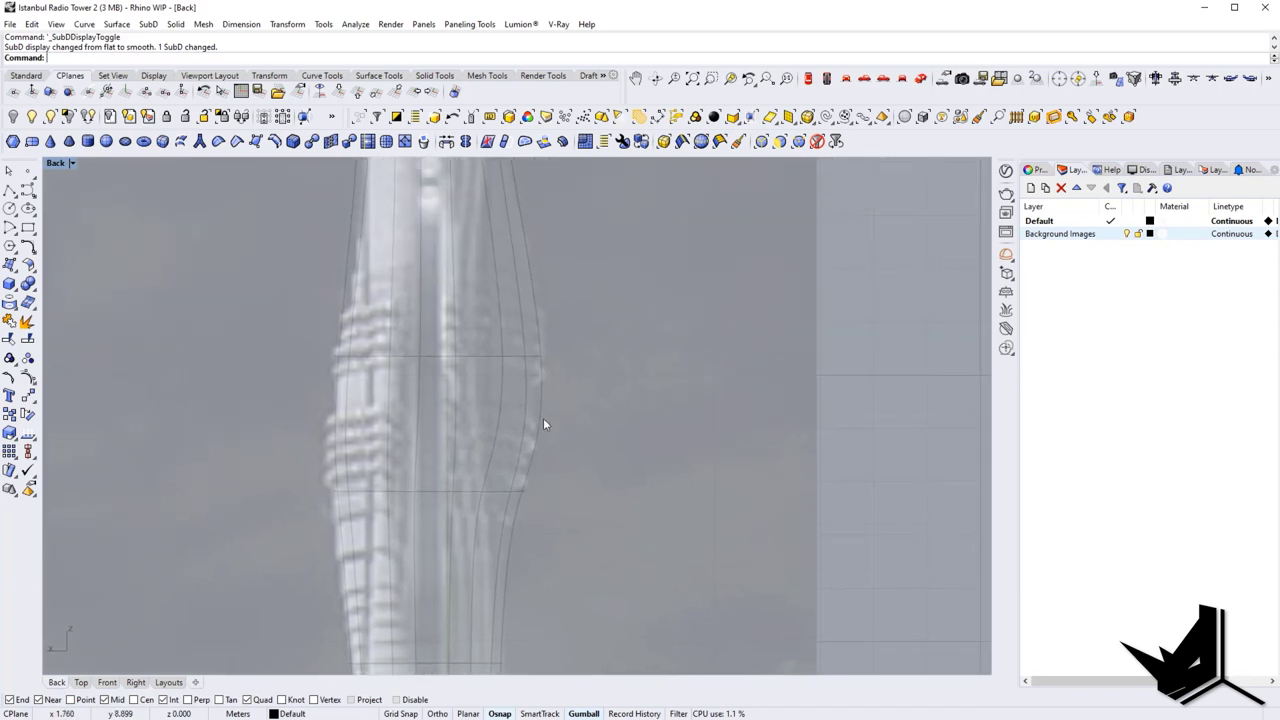
pyautogui.scroll(-2, 544, 302)
pyautogui.moveTo(544, 302); pyautogui.dragTo(538, 395, button='right')
pyautogui.scroll(4, 527, 418)
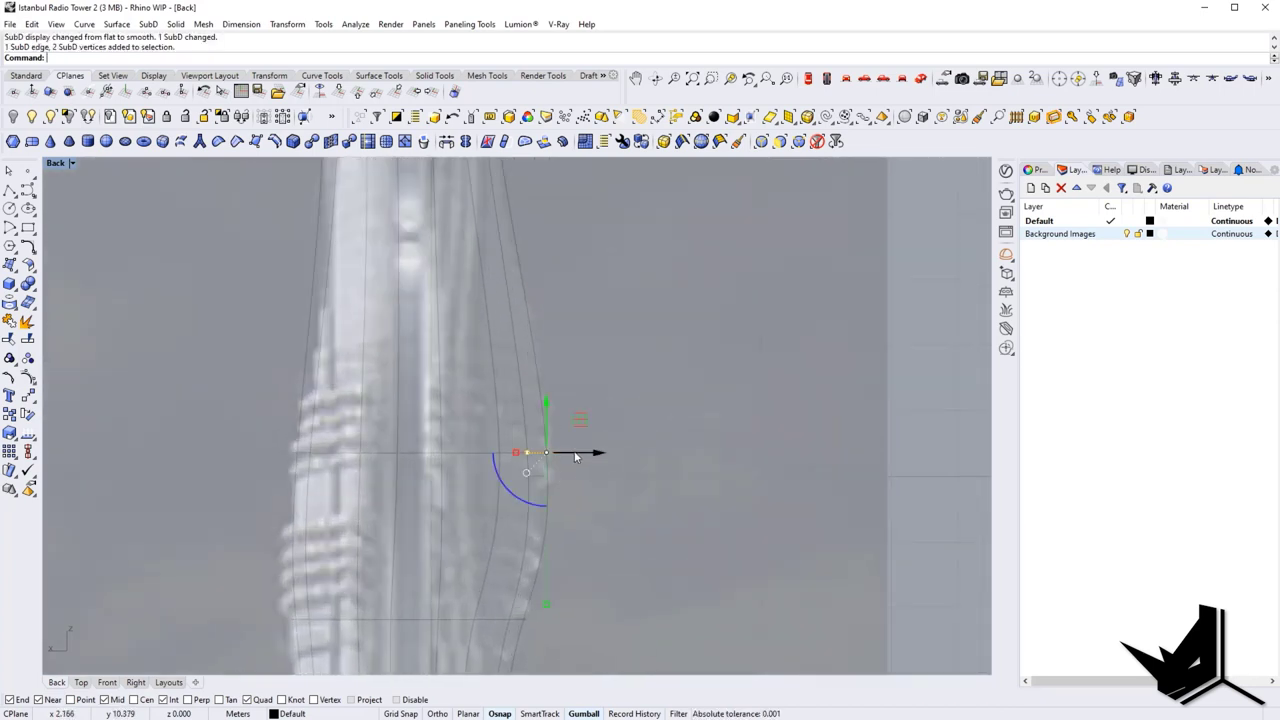
pyautogui.moveTo(575, 457); pyautogui.dragTo(580, 458)
# Step: Fine-tune the right-side edge of the lower bulge's lower ring against the pictured outline
pyautogui.scroll(-4, 578, 458)
pyautogui.moveTo(537, 575); pyautogui.dragTo(528, 468, button='right')
pyautogui.scroll(7, 527, 468)
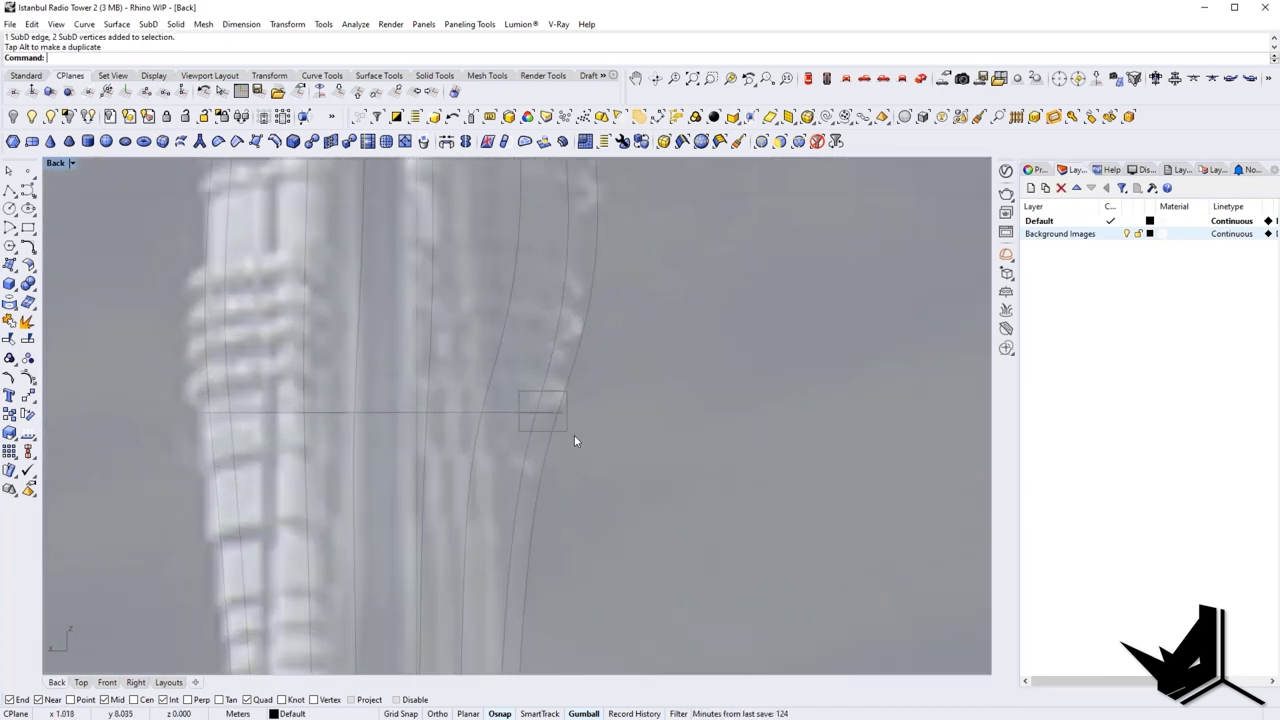
pyautogui.moveTo(589, 412); pyautogui.dragTo(586, 412)
pyautogui.scroll(-6, 586, 412)
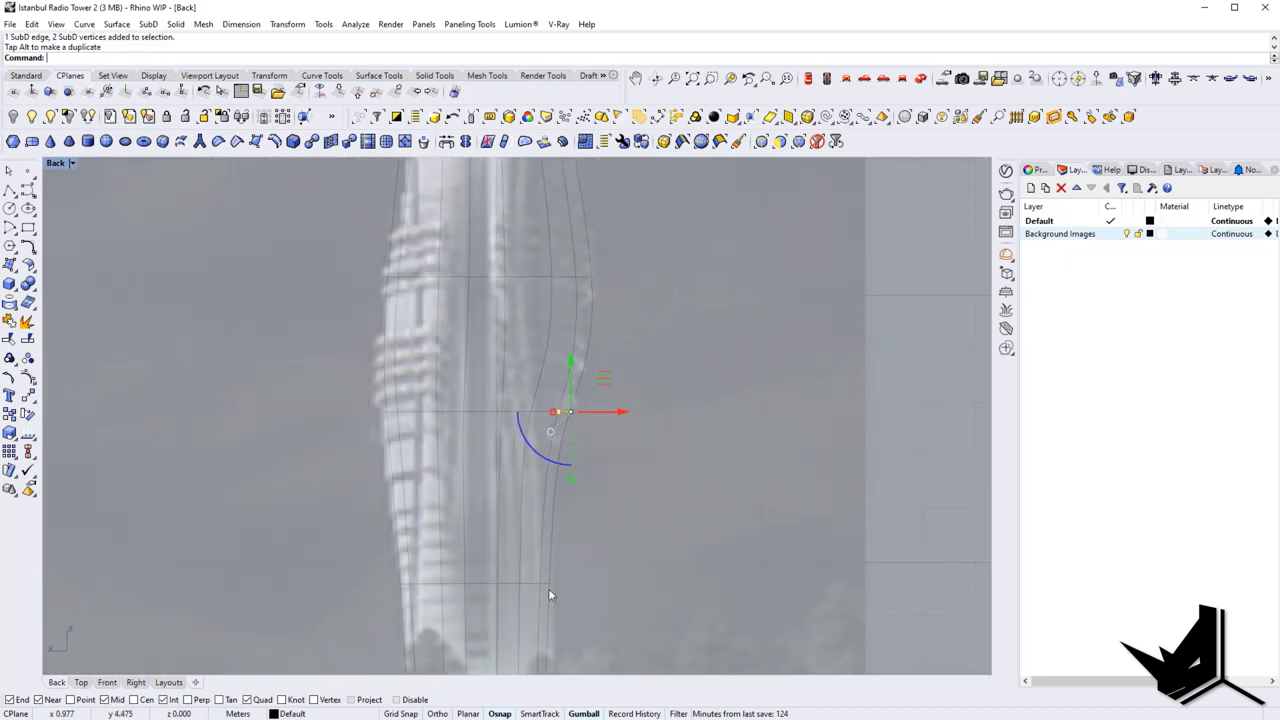
pyautogui.press('Tab')
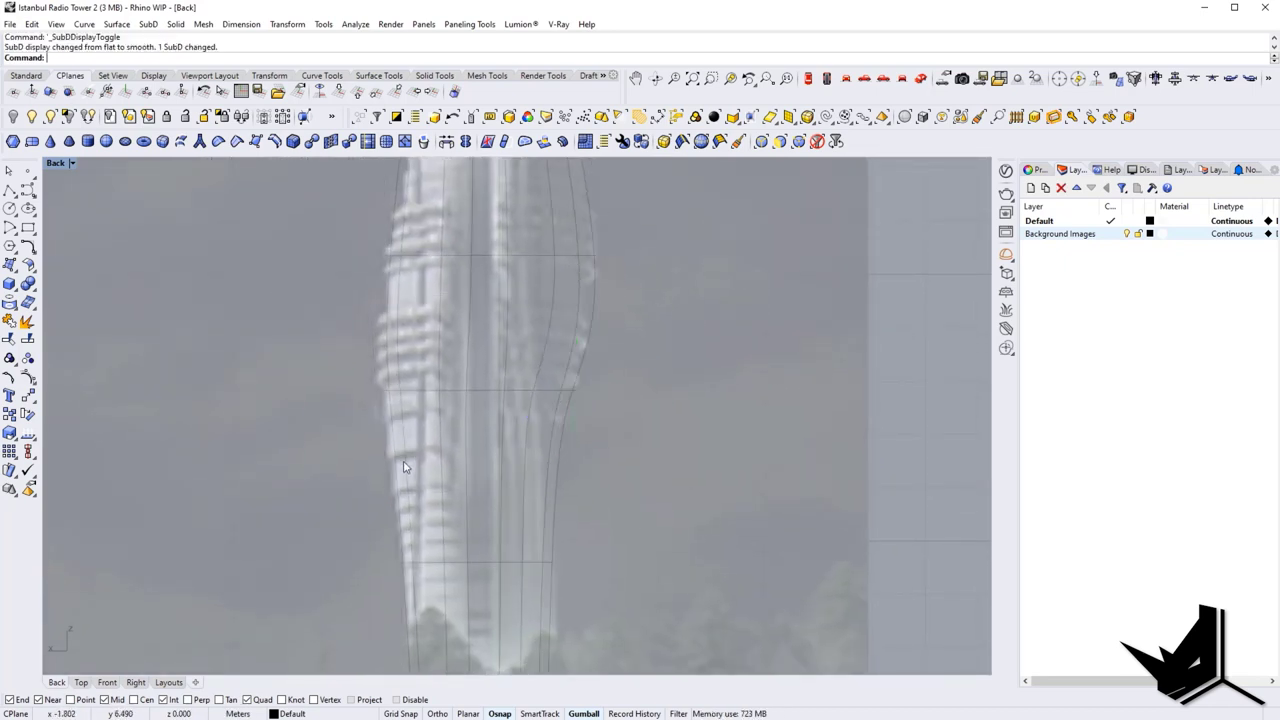
# Step: Set the view to Shaded display and move the left-side edges of the lower bulge's lower ring slightly outward
pyautogui.scroll(-2, 405, 467)
pyautogui.press('Tab')
pyautogui.press('Tab')
pyautogui.hotkey('ctrl', 'alt', 's')
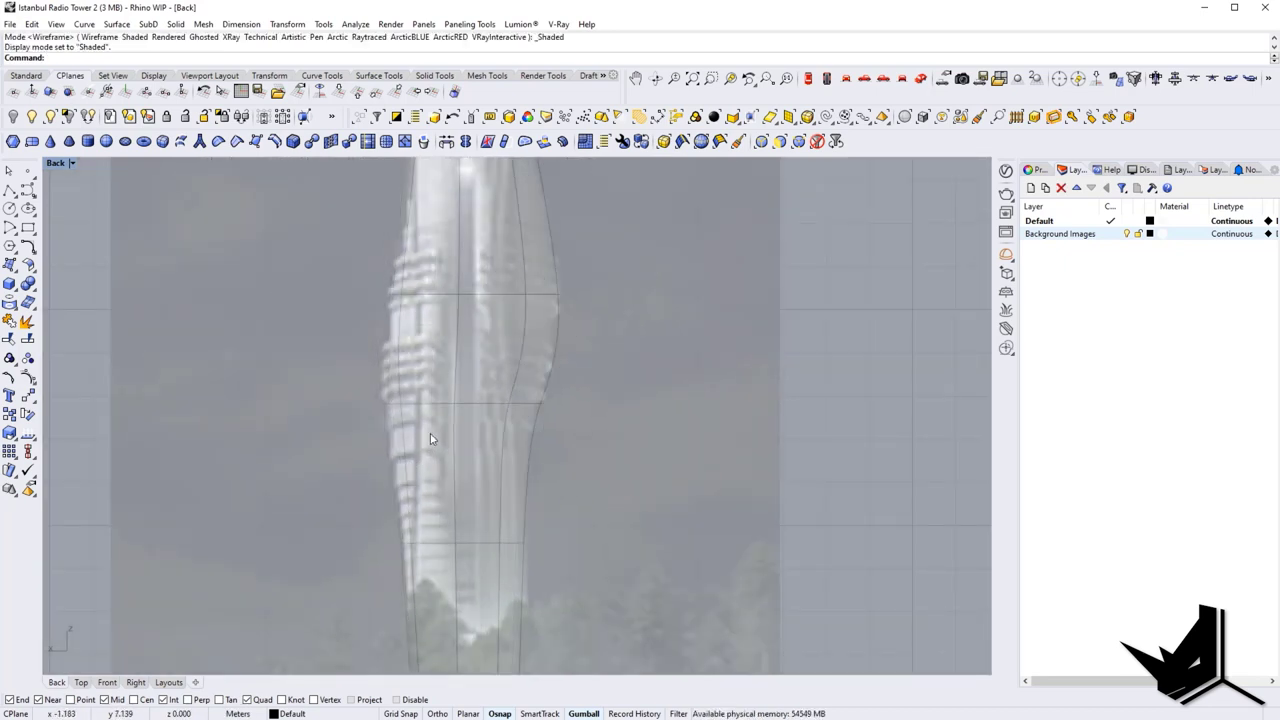
pyautogui.moveTo(437, 411); pyautogui.dragTo(432, 409)
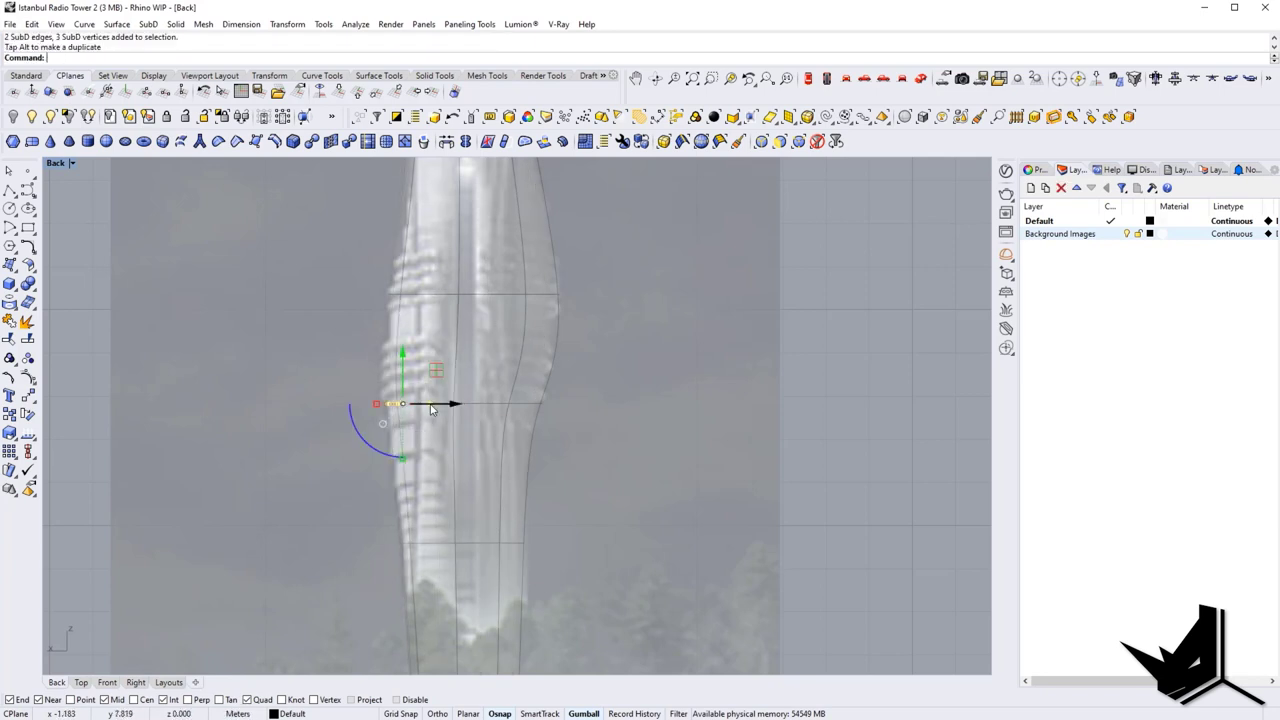
pyautogui.press('Tab')
pyautogui.press('Tab')
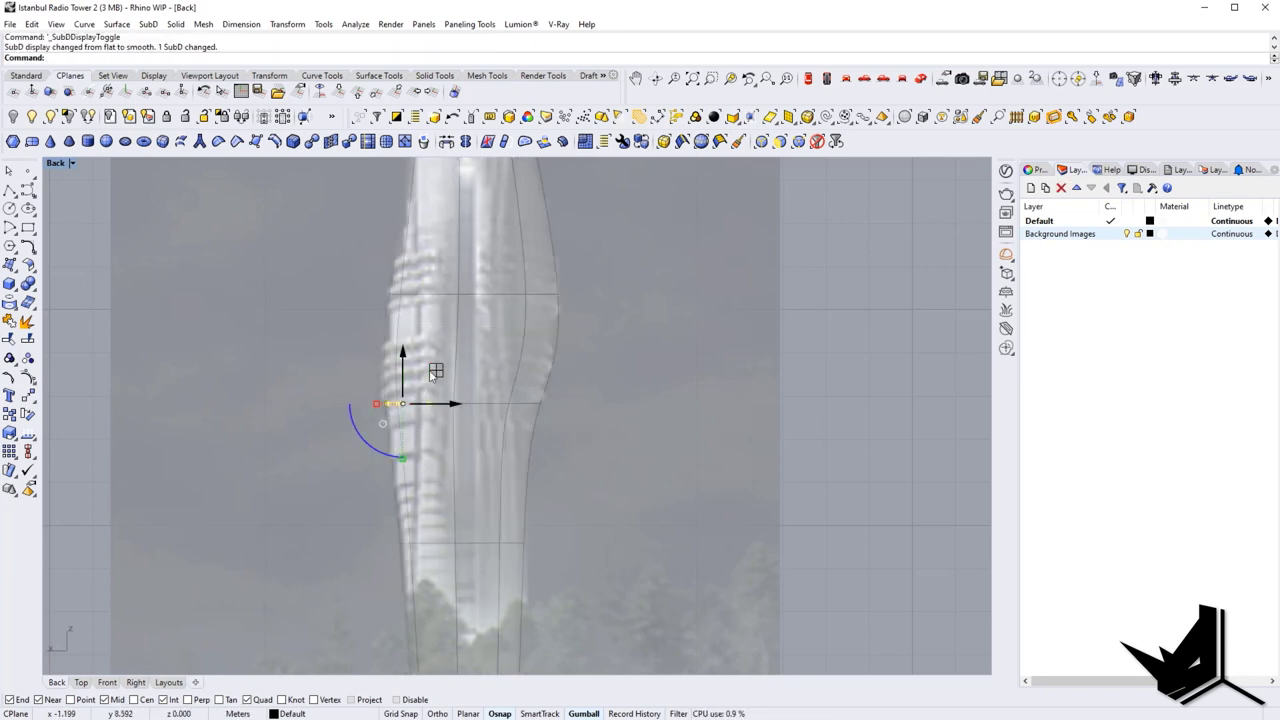
# Step: Compare the tower's base, shaft and bulges with the back reference picture in flat and smooth display
pyautogui.scroll(-3, 432, 373)
pyautogui.scroll(6, 484, 530)
pyautogui.moveTo(478, 566); pyautogui.dragTo(487, 369, button='right')
pyautogui.press('Tab')
pyautogui.press('Tab')
pyautogui.press('Tab')
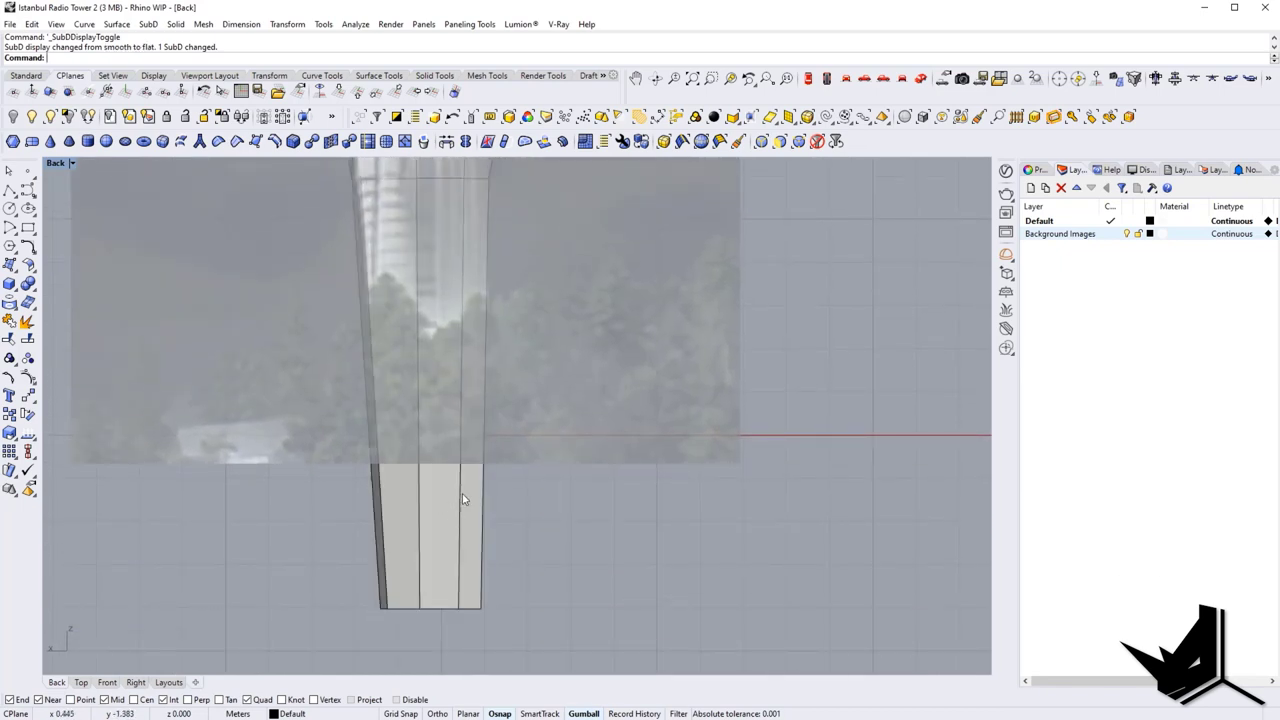
pyautogui.scroll(-6, 471, 463)
pyautogui.moveTo(474, 477); pyautogui.dragTo(461, 595, button='right')
pyautogui.scroll(2, 461, 597)
pyautogui.press('Tab')
pyautogui.scroll(-4, 512, 397)
pyautogui.moveTo(516, 380); pyautogui.dragTo(522, 503, button='right')
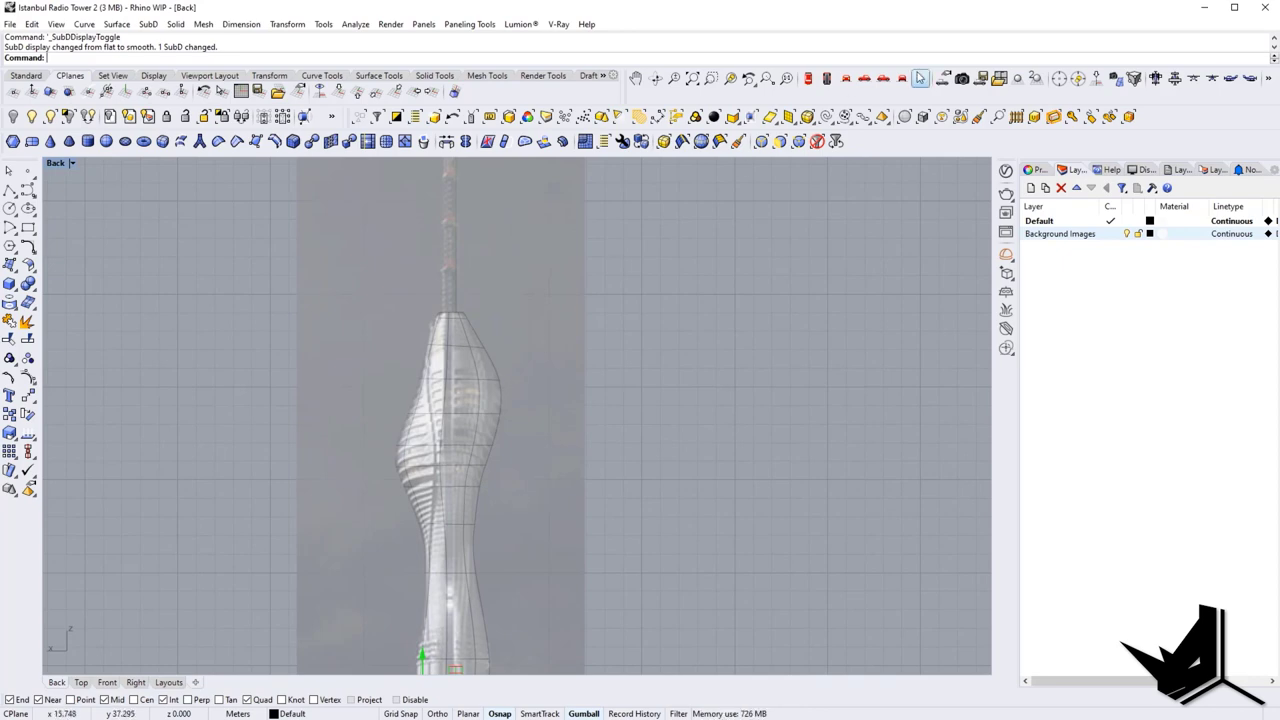
# Step: In the perspective view, delete the extra inner rim edges around the tower's top opening
pyautogui.click(925, 79)
pyautogui.moveTo(622, 420); pyautogui.dragTo(522, 408, button='right')
pyautogui.click(709, 474)
pyautogui.moveTo(434, 480); pyautogui.dragTo(340, 405, button='right')
pyautogui.scroll(8, 555, 318)
pyautogui.scroll(5, 428, 357)
pyautogui.press('Tab')
pyautogui.scroll(5, 460, 430)
pyautogui.moveTo(789, 314); pyautogui.dragTo(640, 370, button='right')
pyautogui.keyDown('ctrl'); pyautogui.keyDown('shift'); pyautogui.click(583, 399); pyautogui.keyUp('shift'); pyautogui.keyUp('ctrl')
pyautogui.press('Delete')
pyautogui.keyDown('ctrl'); pyautogui.keyDown('shift'); pyautogui.click(621, 377); pyautogui.keyUp('shift'); pyautogui.keyUp('ctrl')
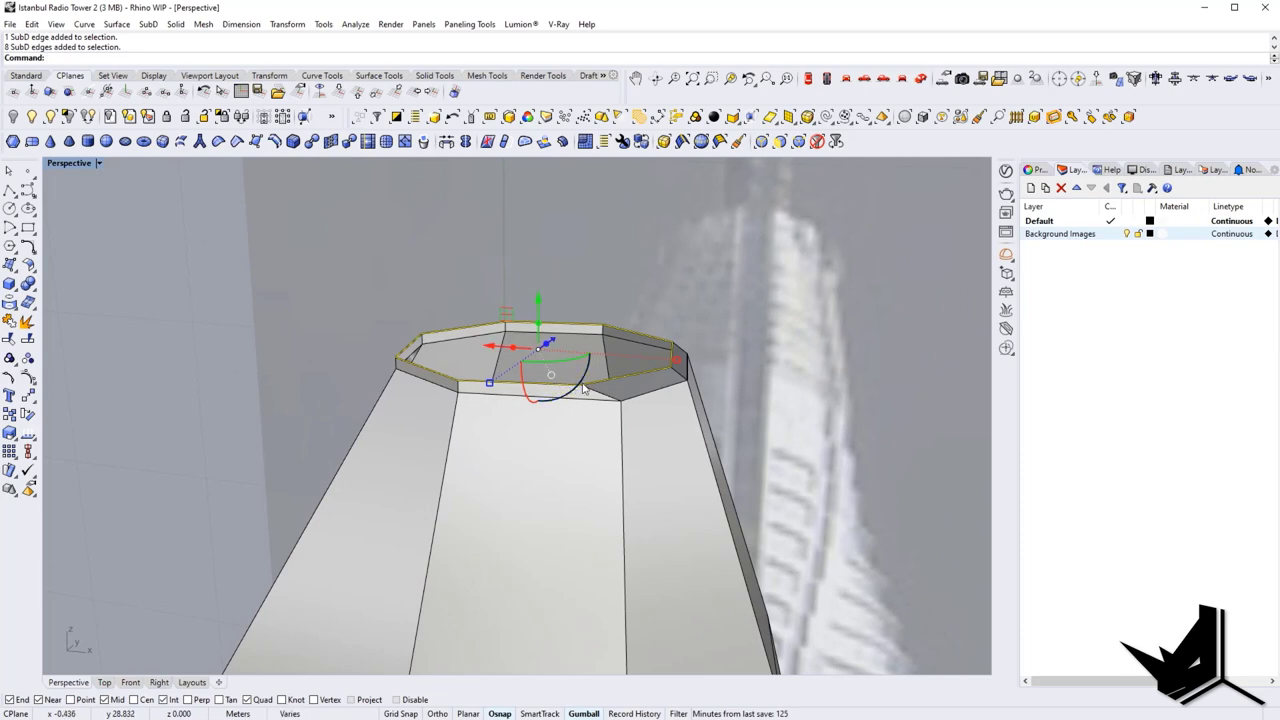
pyautogui.press('Delete')
pyautogui.press('Tab')
# Step: In flat display, lower the edge of the lower bulge's lower ring on its protruding side
pyautogui.moveTo(597, 395); pyautogui.dragTo(731, 347, button='right')
pyautogui.scroll(-7, 629, 364)
pyautogui.scroll(-4, 651, 423)
pyautogui.scroll(-4, 683, 430)
pyautogui.press('Tab')
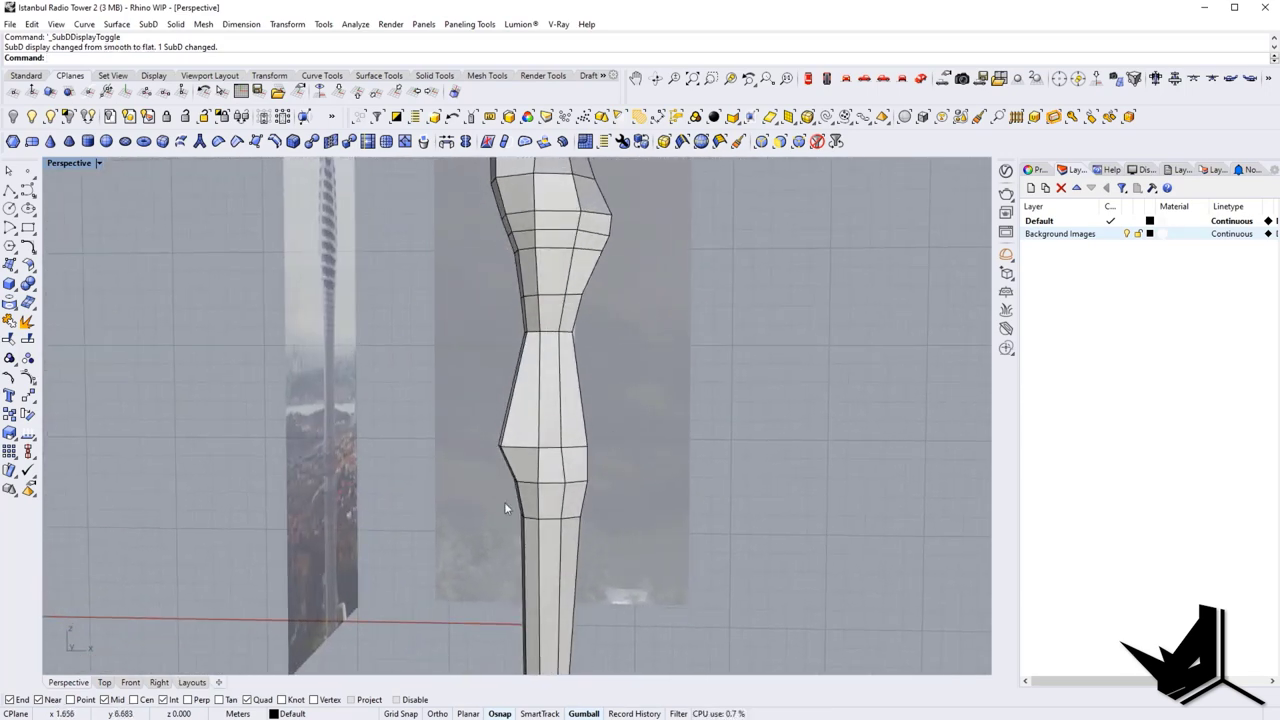
pyautogui.scroll(6, 501, 505)
pyautogui.moveTo(501, 505); pyautogui.dragTo(522, 463, button='right')
pyautogui.press('Tab')
pyautogui.moveTo(522, 463); pyautogui.dragTo(514, 442, button='right')
pyautogui.press('Tab')
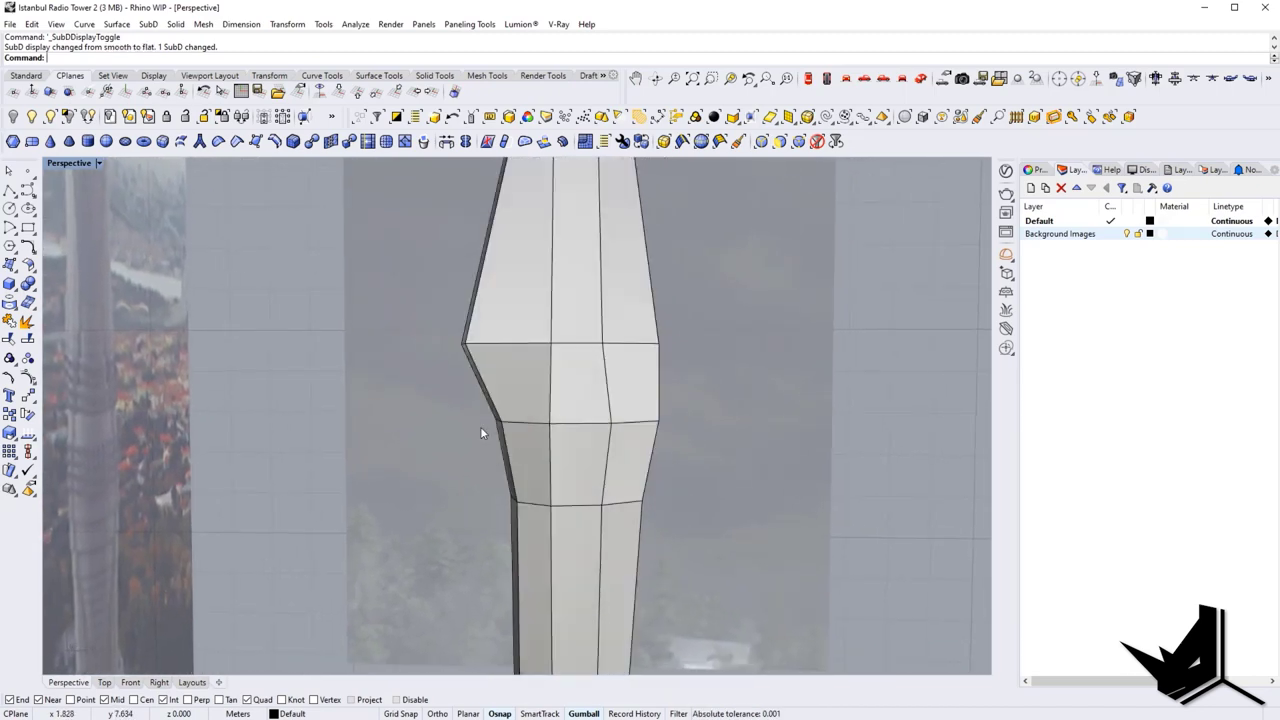
pyautogui.moveTo(531, 432); pyautogui.dragTo(533, 434)
pyautogui.moveTo(533, 434); pyautogui.dragTo(540, 441, button='right')
pyautogui.moveTo(502, 387); pyautogui.dragTo(502, 399)
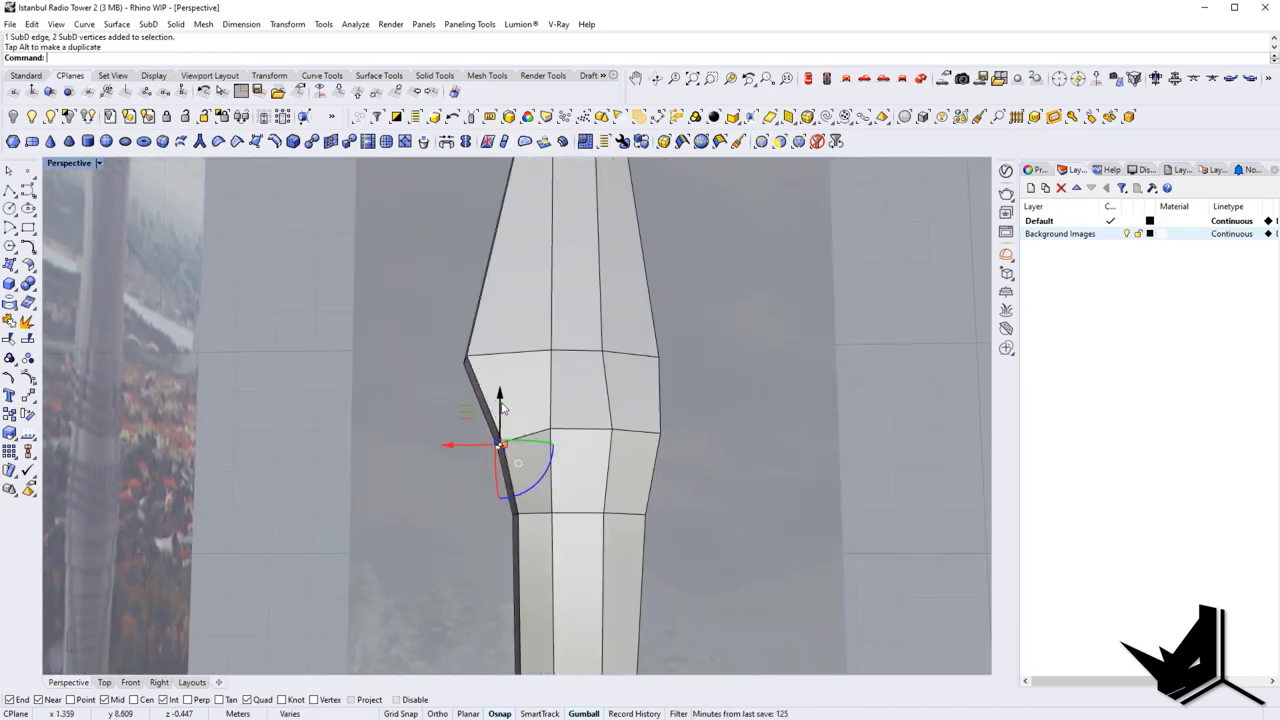
pyautogui.press('Escape')
# Step: Check the smooth tower shape against the reference pictures in the left, back and perspective views
pyautogui.moveTo(503, 400); pyautogui.dragTo(669, 446, button='right')
pyautogui.press('Tab')
pyautogui.press('Tab')
pyautogui.press('Tab')
pyautogui.click(886, 83)
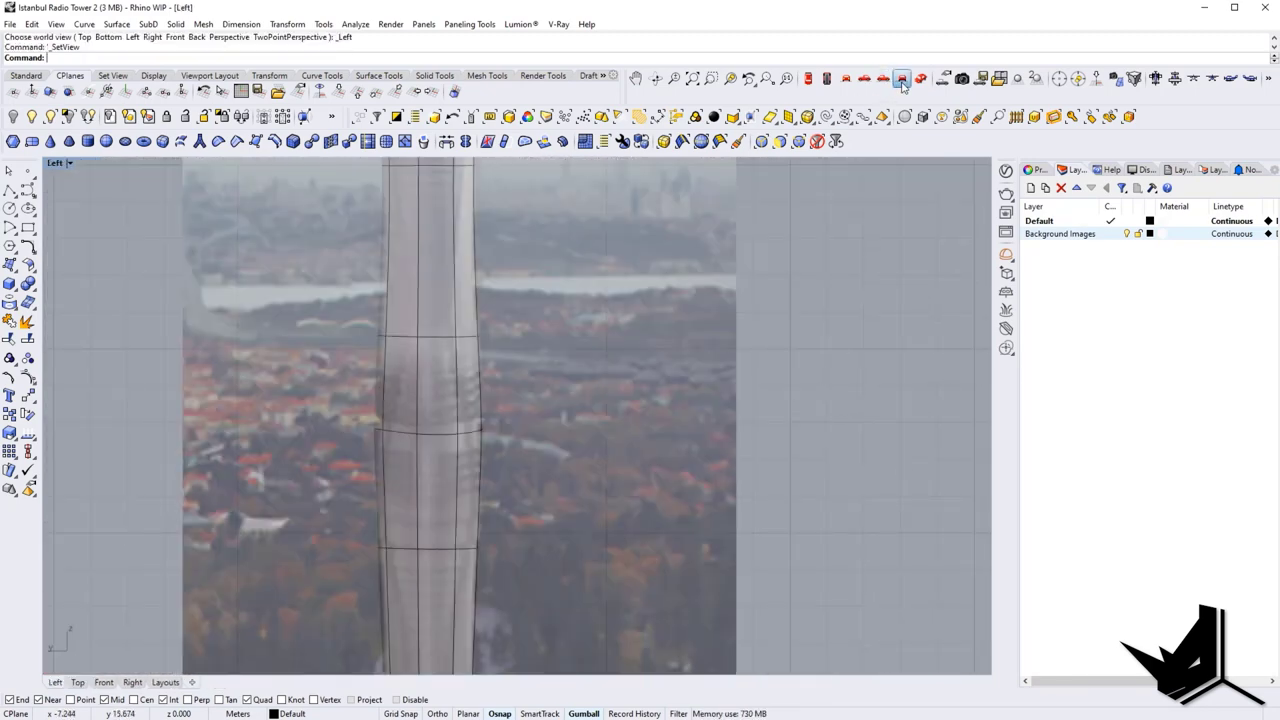
pyautogui.click(902, 80)
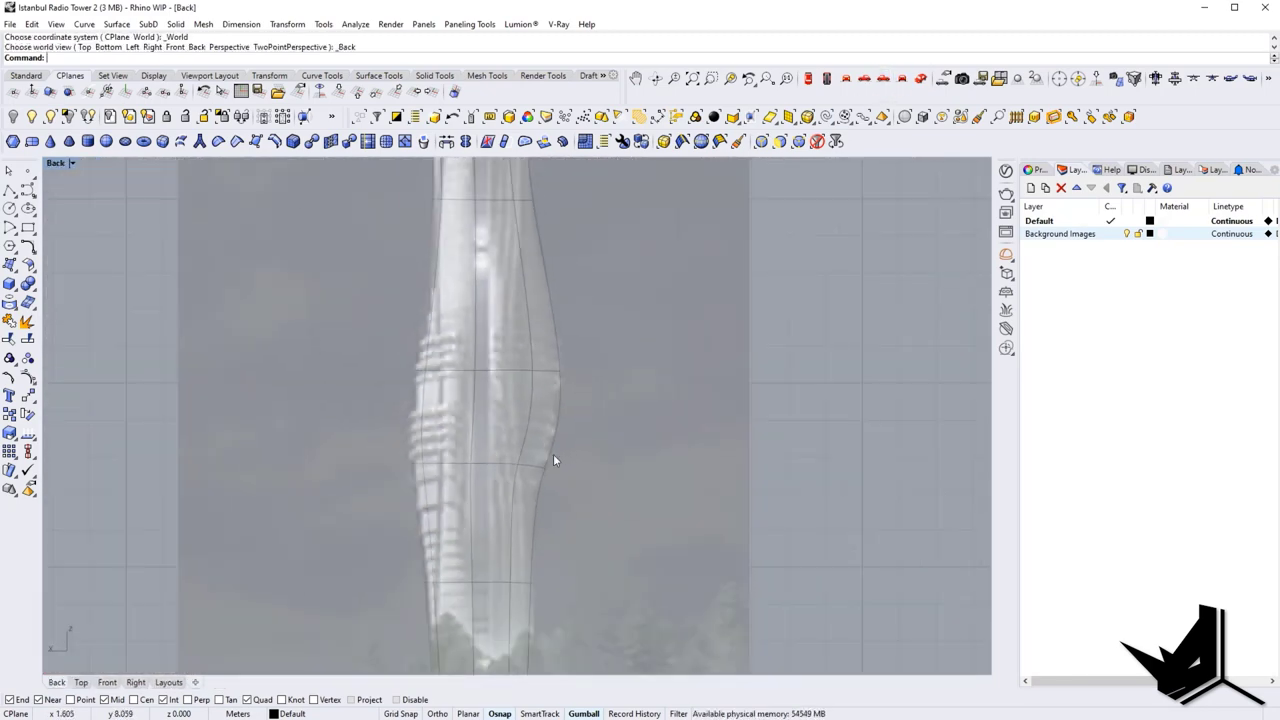
pyautogui.hotkey('ctrl', 'alt', 's')
pyautogui.click(960, 80)
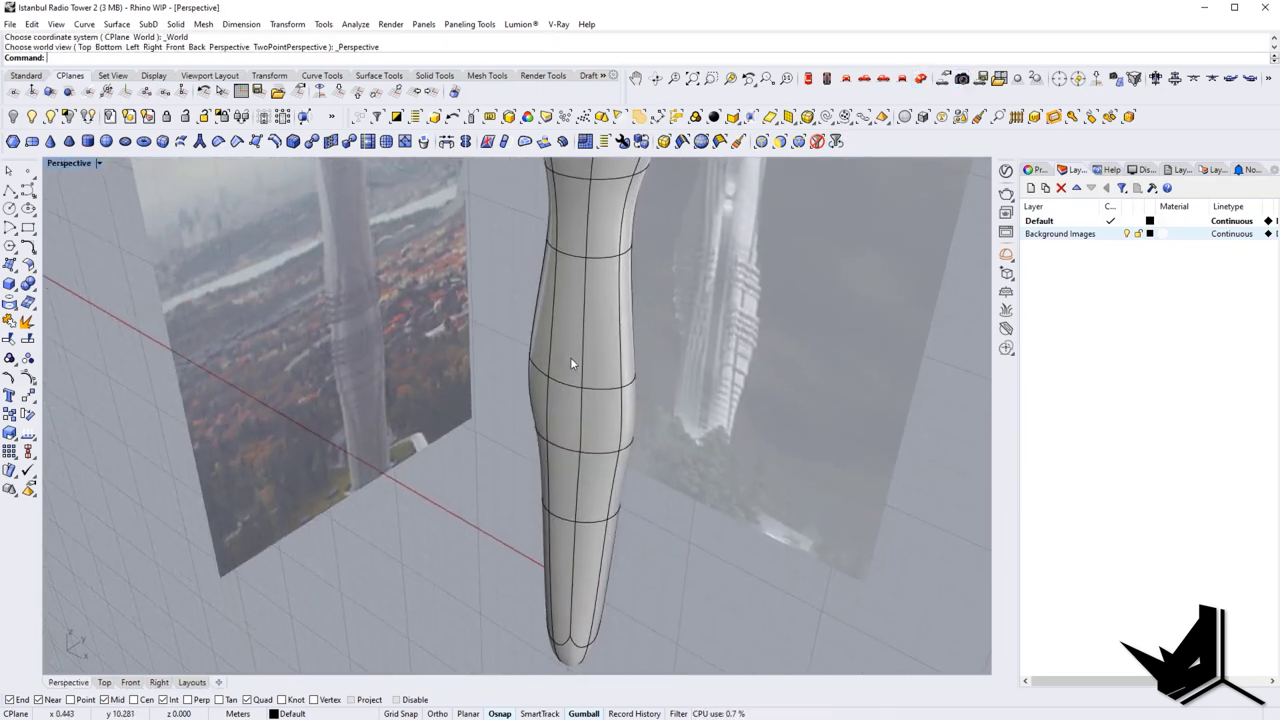
pyautogui.moveTo(510, 485); pyautogui.dragTo(475, 480, button='right')
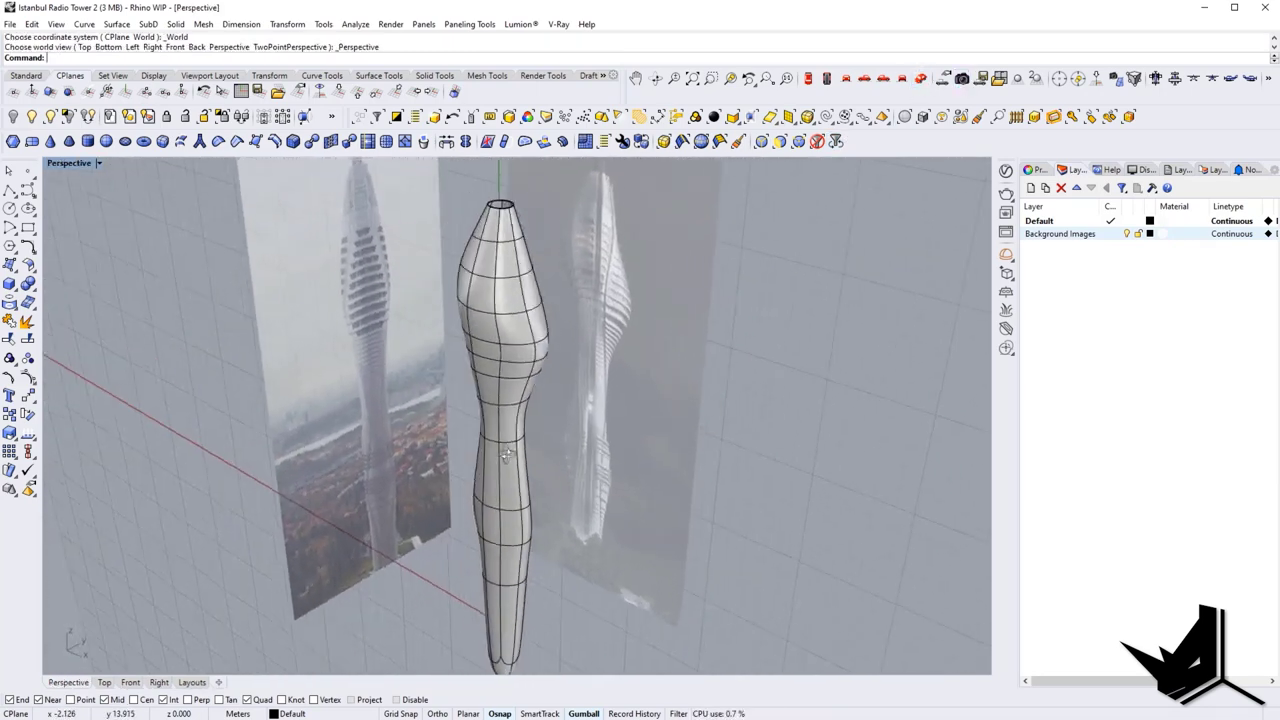
# Step: Set the perspective view's construction plane to World Top and save the model
pyautogui.click(339, 94)
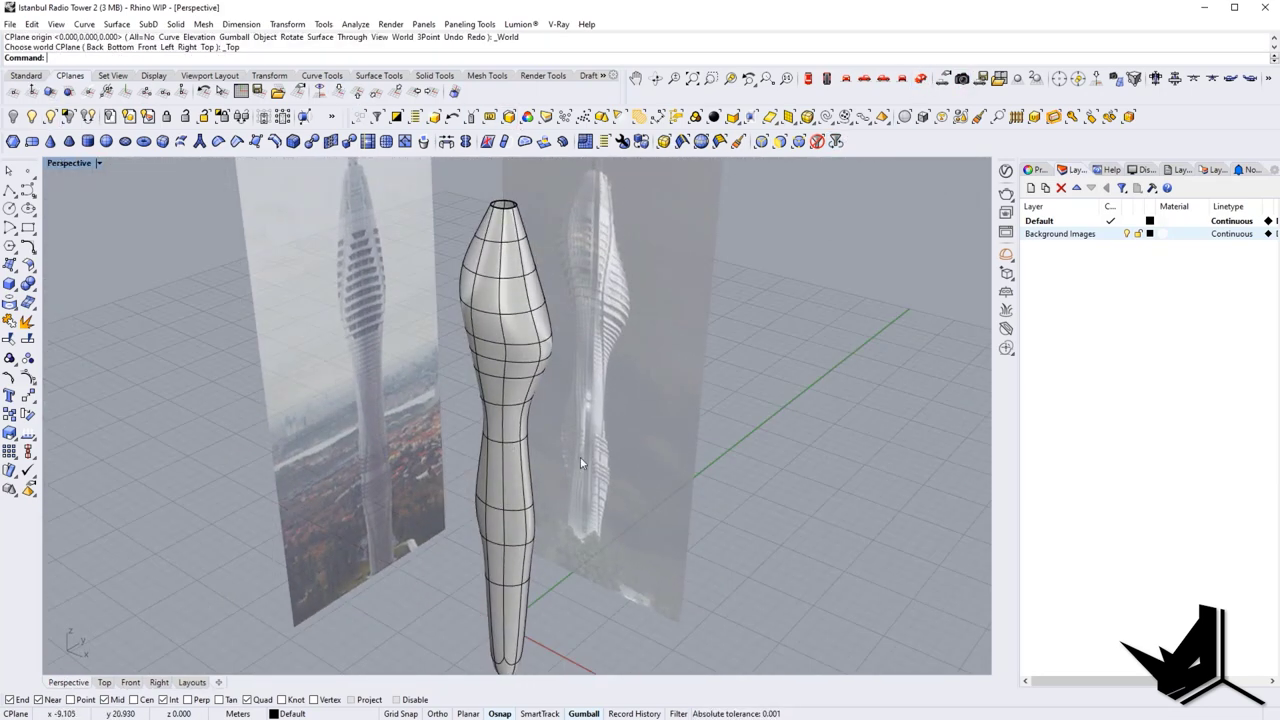
pyautogui.moveTo(580, 456); pyautogui.dragTo(535, 529, button='right')
pyautogui.press('Tab')
pyautogui.press('Tab')
pyautogui.scroll(-2, 535, 529)
pyautogui.hotkey('ctrl', 's')
# Step: Copy the tower SubD in place and select one of the two overlapping SubDs
pyautogui.moveTo(540, 408)
pyautogui.mouseDown(button='right')
pyautogui.moveTo(545, 452)
pyautogui.moveTo(523, 423)
pyautogui.moveTo(539, 404)
pyautogui.mouseUp(button='right')
pyautogui.scroll(3, 455, 417)
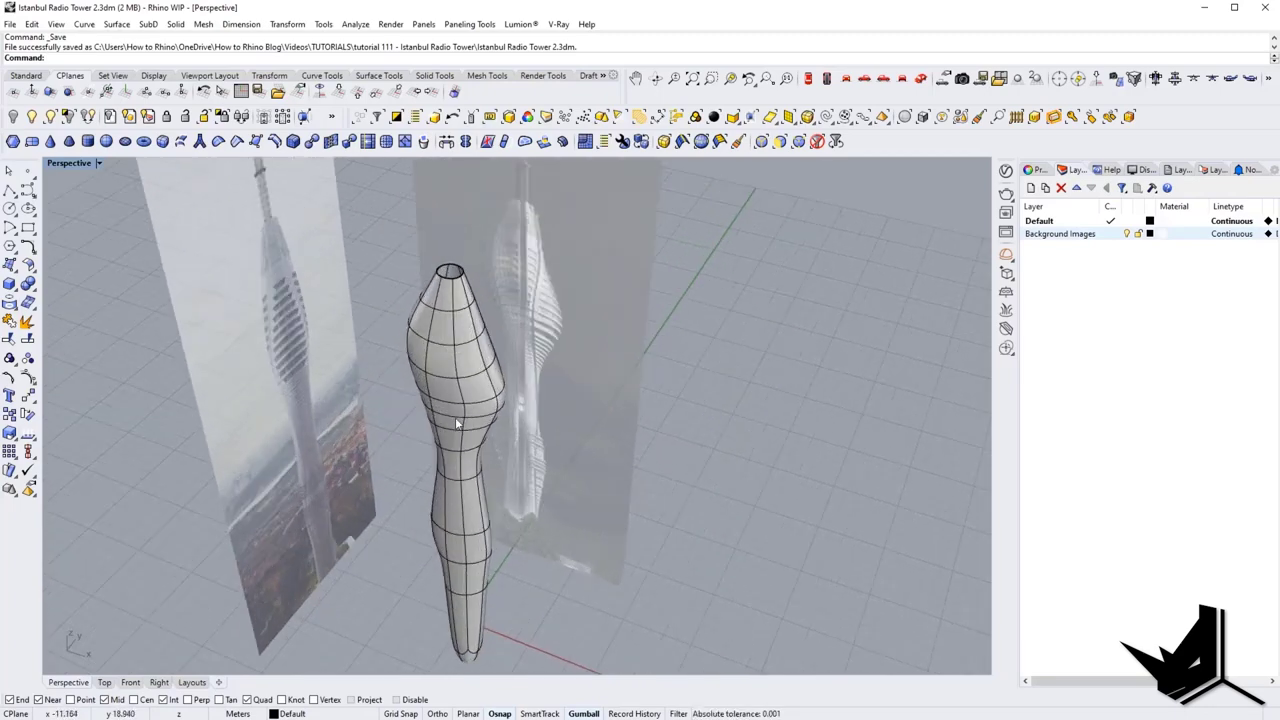
pyautogui.click(455, 417)
pyautogui.write('c')
pyautogui.press('Return')
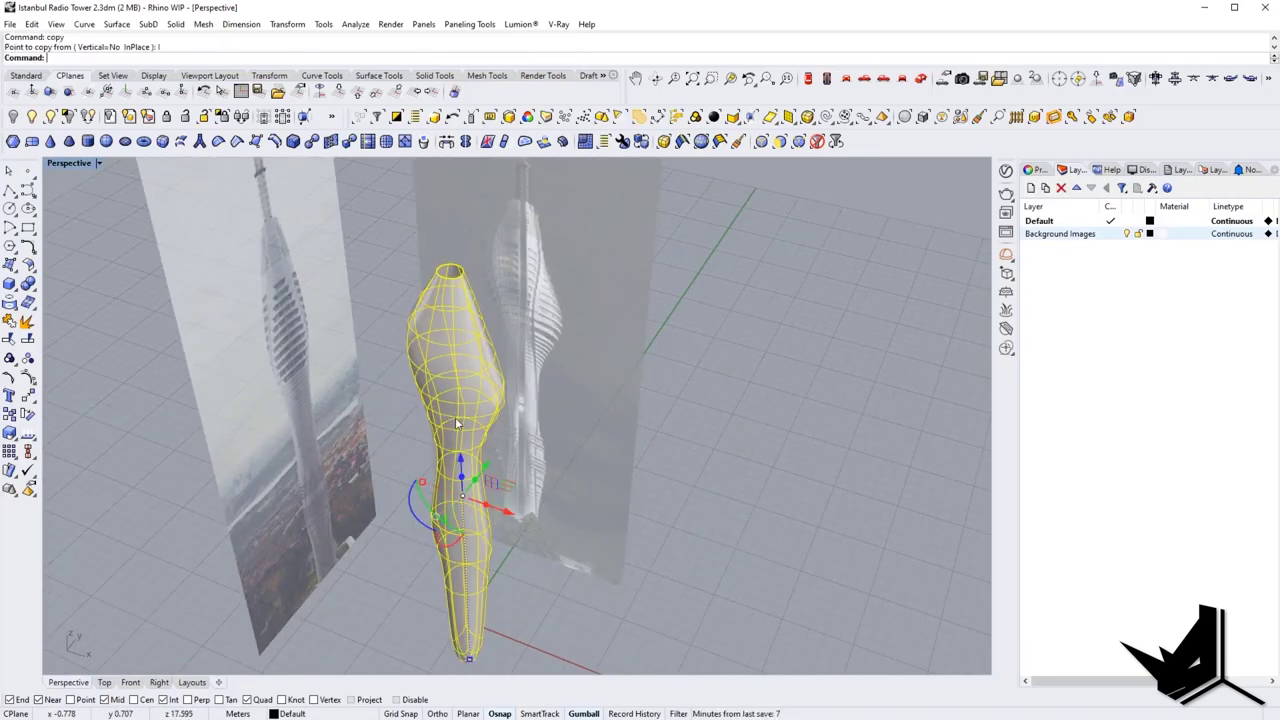
pyautogui.press('Escape')
pyautogui.click(472, 378)
pyautogui.click(504, 402)
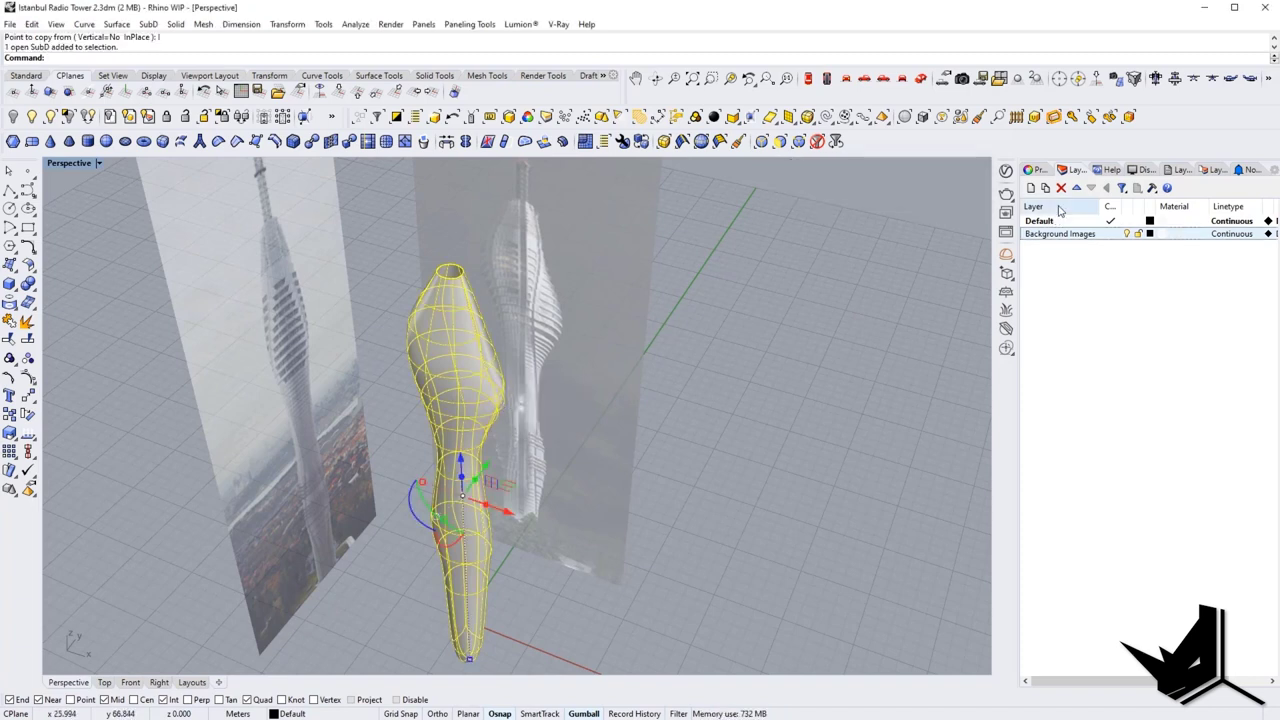
# Step: Create a layer named SubD, move the selected SubD copy onto it and hide the layer
pyautogui.click(1031, 189)
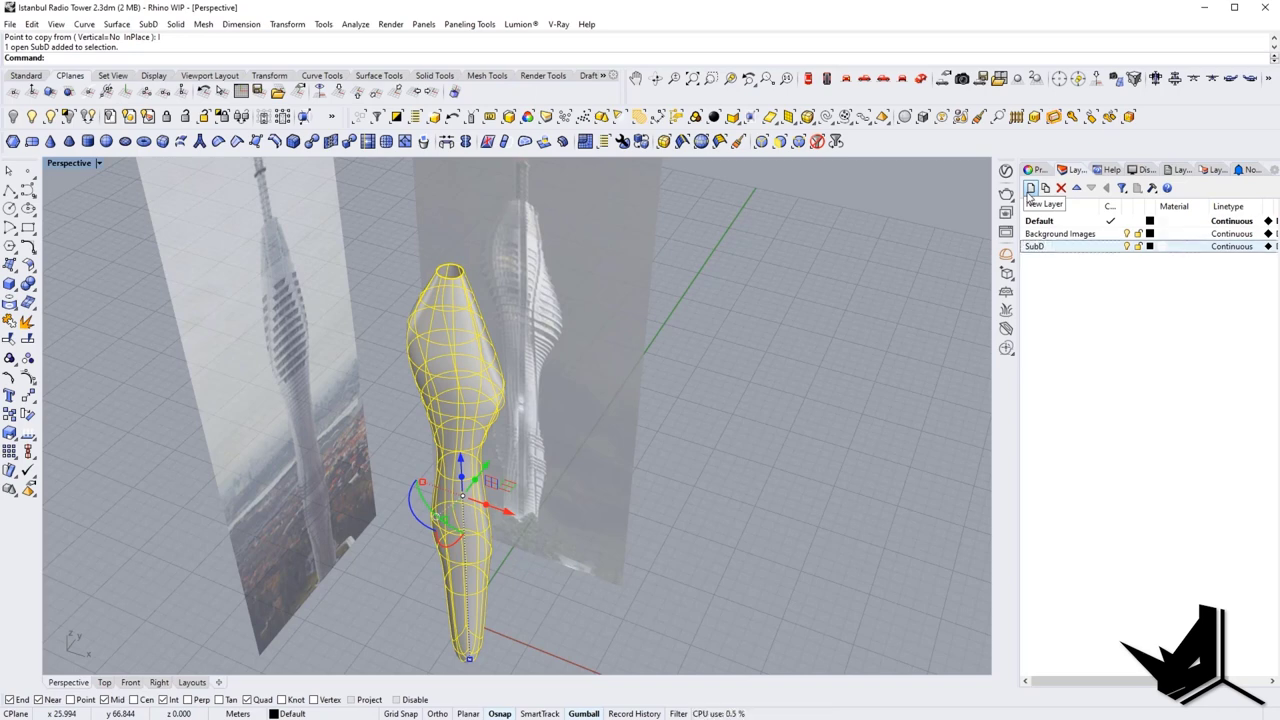
pyautogui.rightClick(1034, 250)
pyautogui.click(1110, 480)
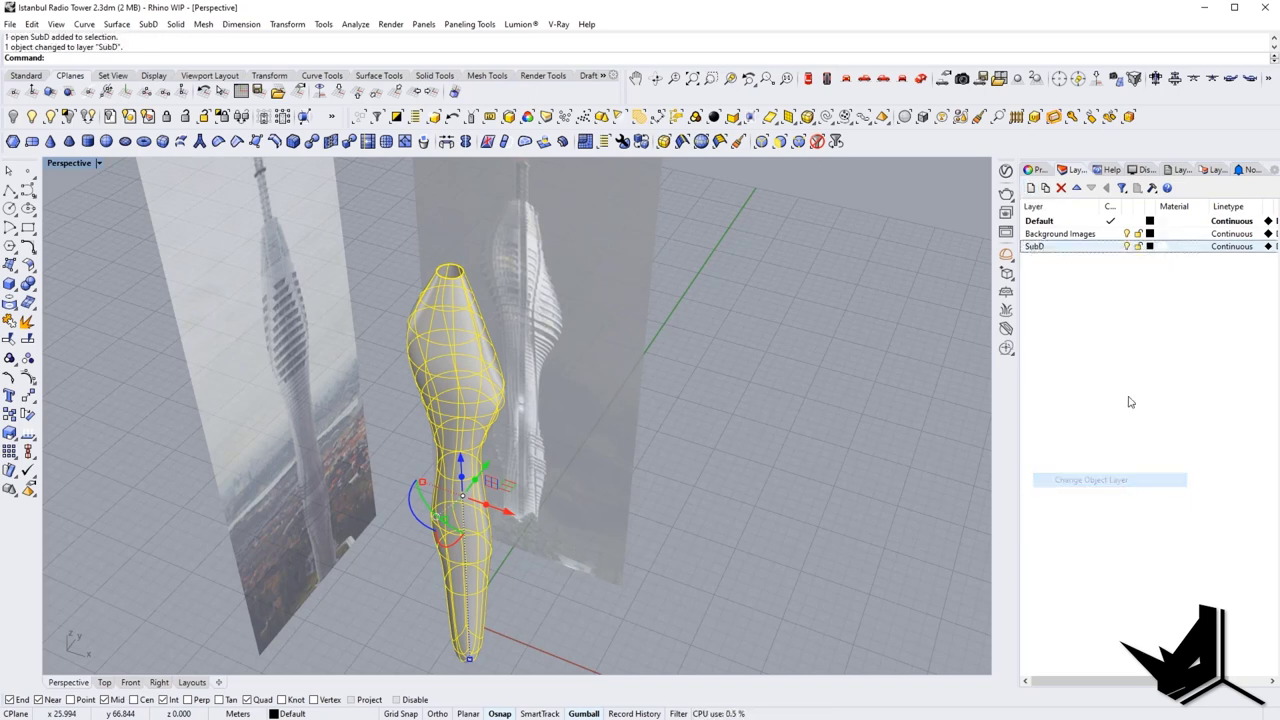
pyautogui.click(1128, 247)
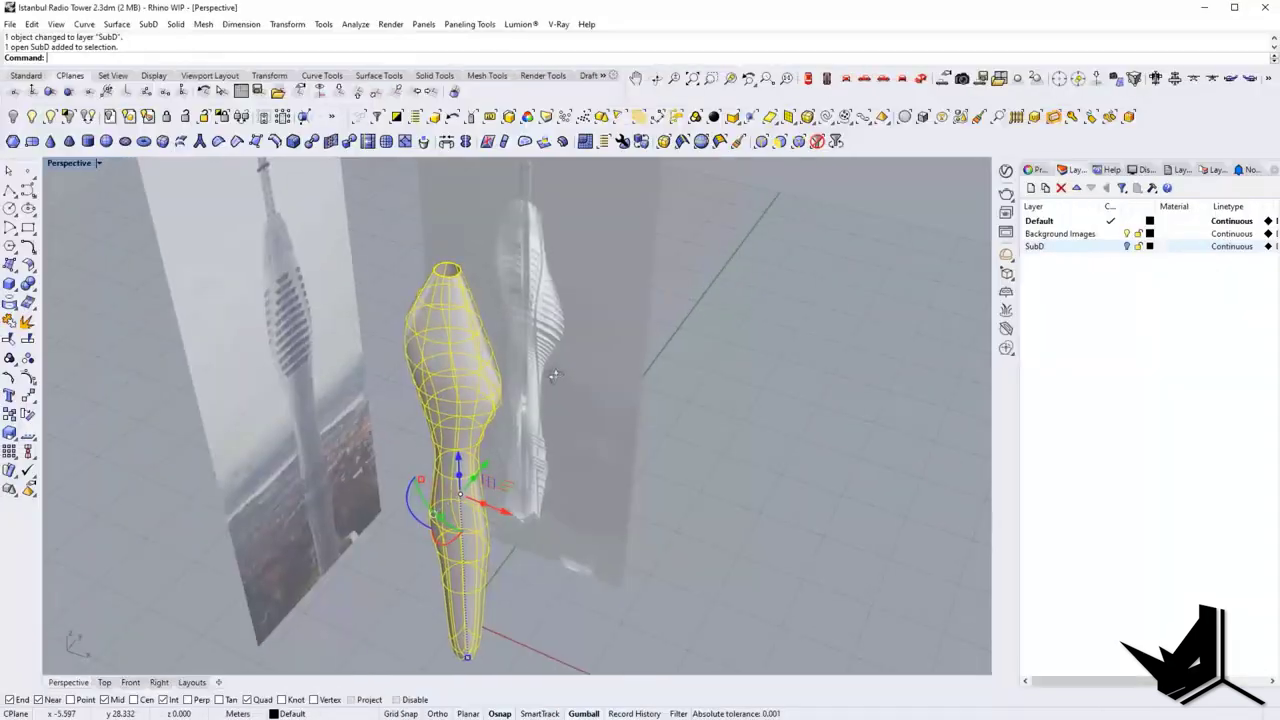
# Step: Convert the remaining tower SubD to NURBS with DeleteInputObjects set to Yes
pyautogui.moveTo(405, 440); pyautogui.dragTo(389, 377, button='right')
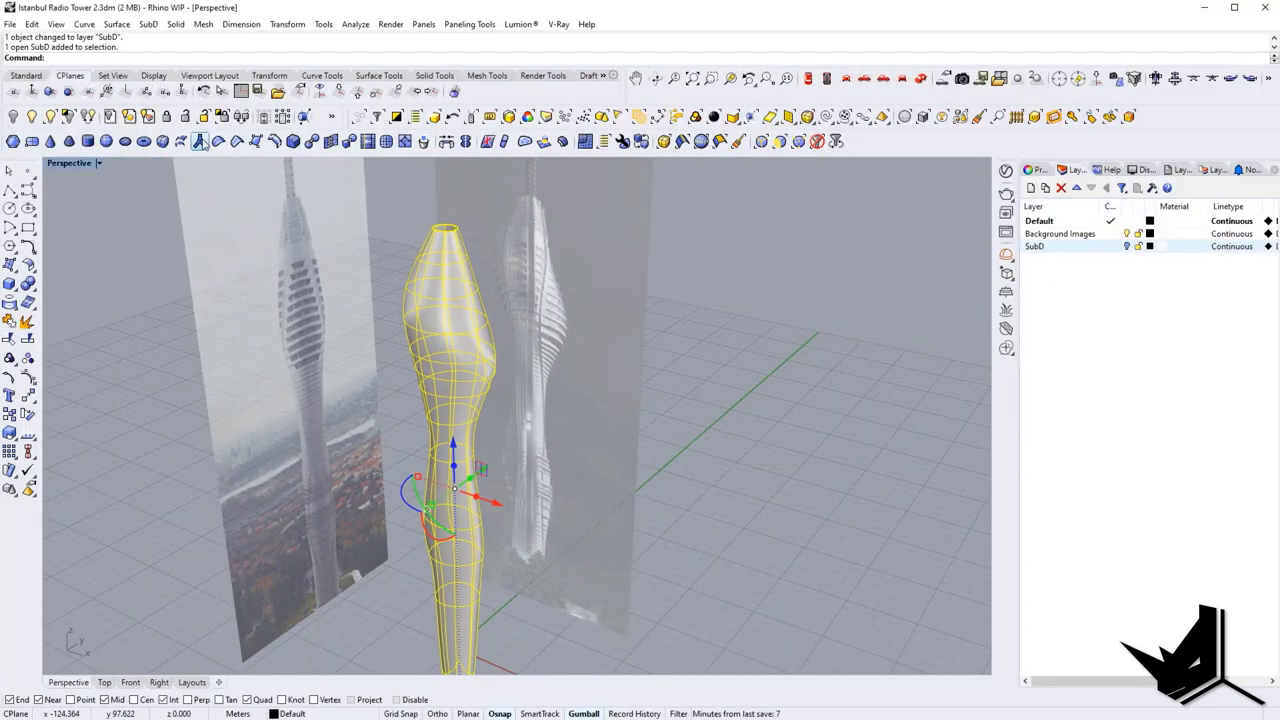
pyautogui.click(313, 142)
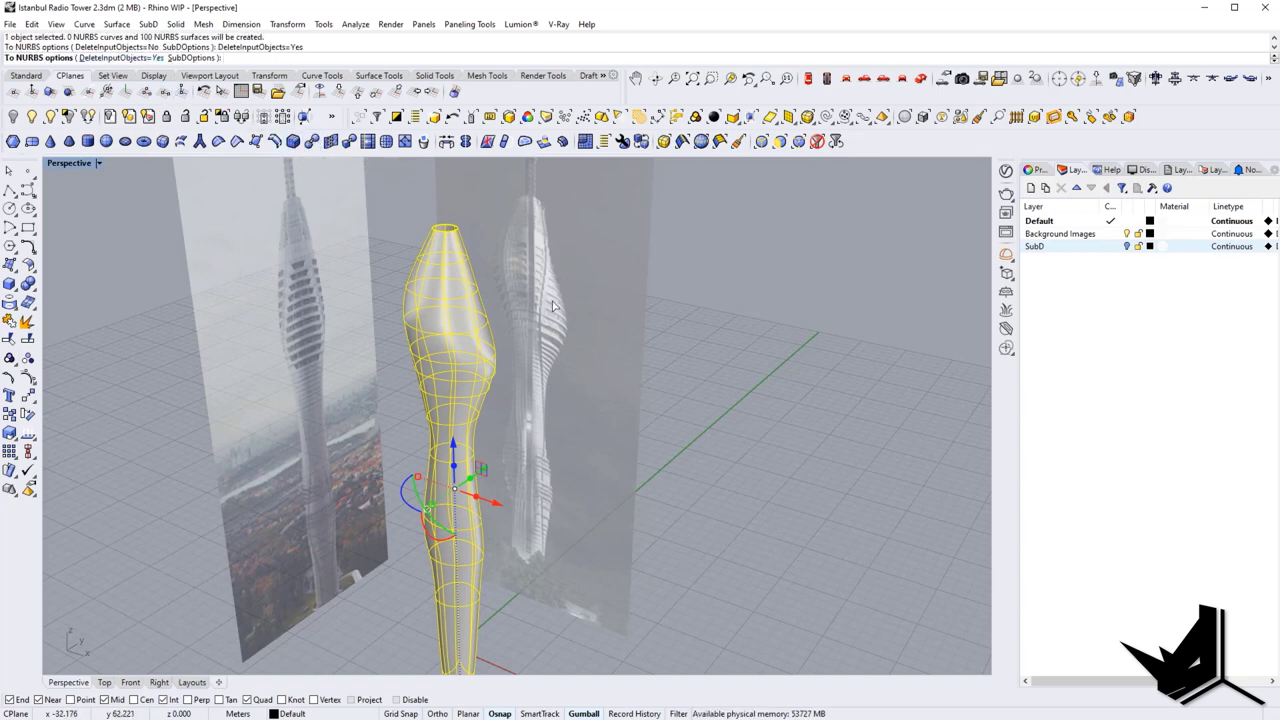
pyautogui.press('Return')
pyautogui.press('Escape')
pyautogui.moveTo(566, 483); pyautogui.dragTo(522, 558, button='right')
pyautogui.click(451, 400)
pyautogui.moveTo(470, 488); pyautogui.dragTo(490, 382, button='right')
pyautogui.click(623, 347)
pyautogui.scroll(-4, 490, 382)
pyautogui.moveTo(490, 438); pyautogui.dragTo(460, 425, button='right')
# Step: Draw a straight ground-level line parallel to the X axis from the near bottom corner of the city-view reference picture
pyautogui.write('L')
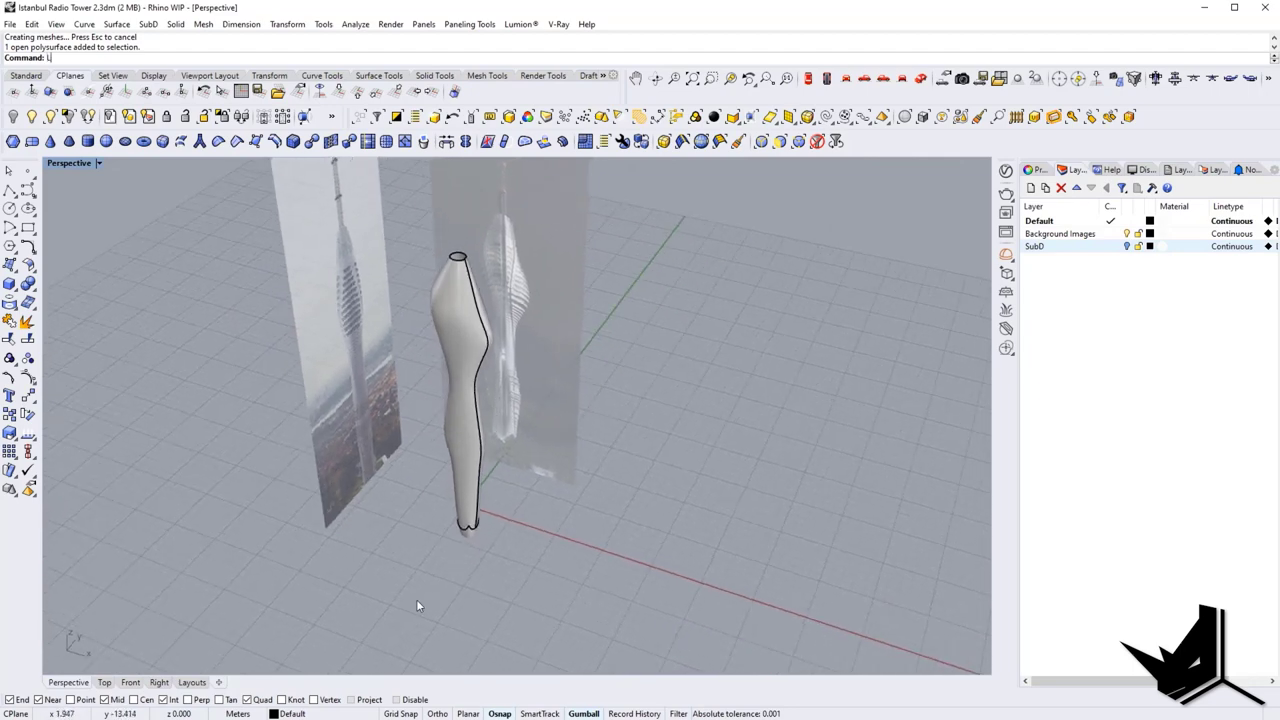
pyautogui.write('ine')
pyautogui.press('Return')
pyautogui.click(325, 527)
pyautogui.keyDown('shift'); pyautogui.click(654, 583); pyautogui.keyUp('shift')
pyautogui.rightClick(654, 583)
pyautogui.press('Escape')
# Step: Extrude the ground line horizontally along Y into a flat surface that passes through the tower's base
pyautogui.moveTo(654, 583)
pyautogui.mouseDown(button='right')
pyautogui.moveTo(642, 505)
pyautogui.moveTo(573, 610)
pyautogui.mouseUp(button='right')
pyautogui.moveTo(571, 560); pyautogui.dragTo(434, 640)
pyautogui.moveTo(550, 525); pyautogui.dragTo(440, 527, button='right')
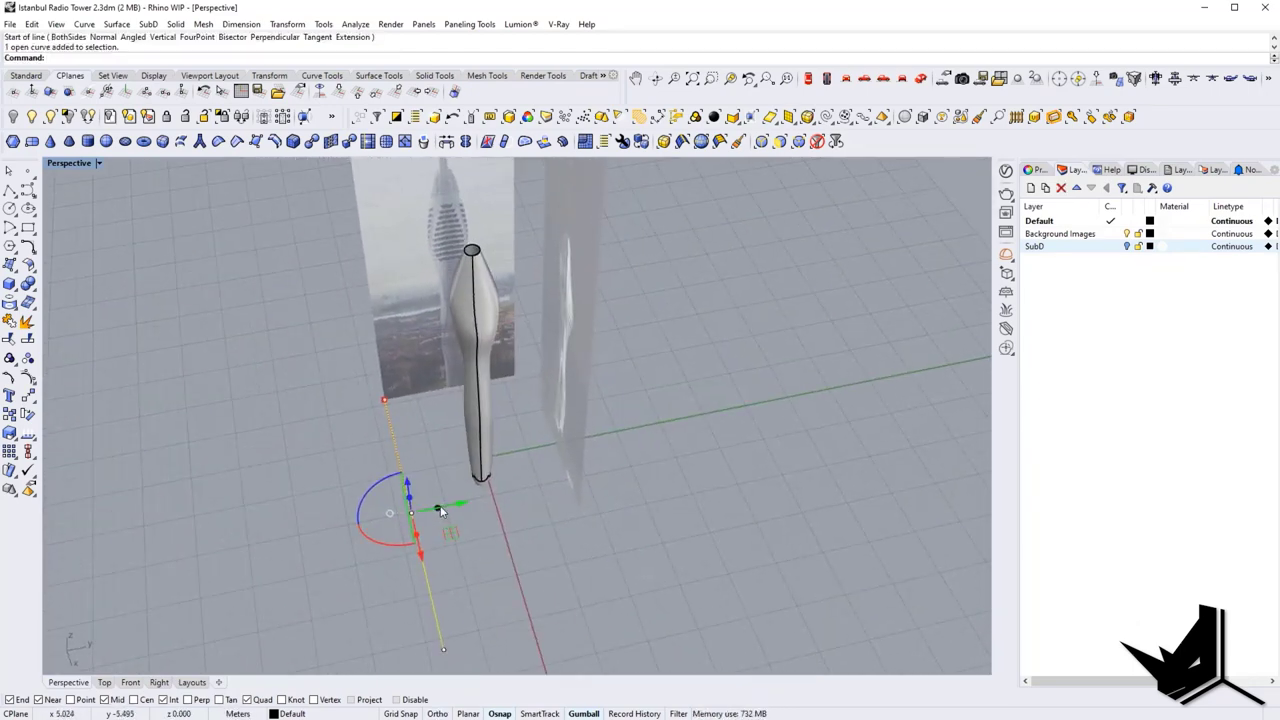
pyautogui.moveTo(438, 509); pyautogui.dragTo(619, 482)
pyautogui.click(619, 482)
pyautogui.moveTo(619, 482); pyautogui.dragTo(587, 486, button='right')
# Step: Split the tower polysurface with the horizontal surface at its base
pyautogui.write('SPLIT')
pyautogui.press('Return')
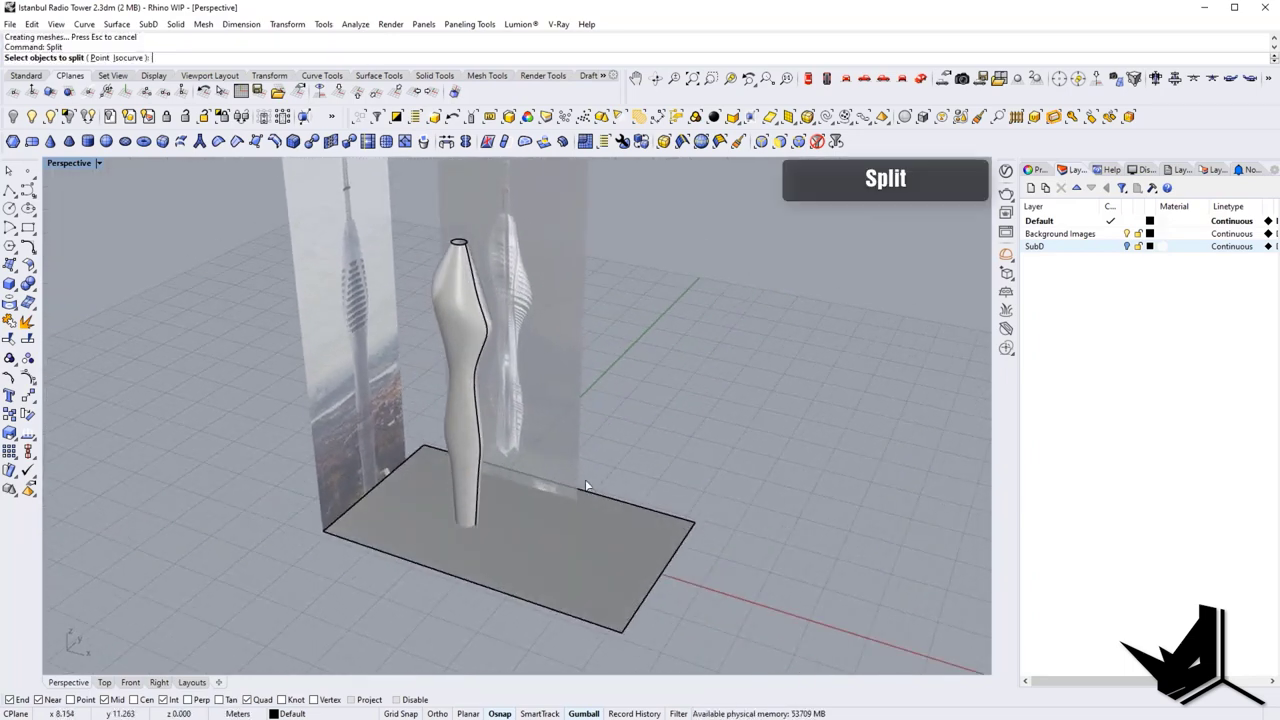
pyautogui.press('Return')
pyautogui.click(629, 515)
pyautogui.press('Return')
pyautogui.moveTo(629, 515); pyautogui.dragTo(433, 520, button='right')
# Step: Delete the horizontal cutting surface and the leftover geometry at the tower's base
pyautogui.click(557, 577)
pyautogui.press('Delete')
pyautogui.moveTo(518, 592); pyautogui.dragTo(434, 560, button='right')
pyautogui.click(416, 579)
# Step: Compare the trimmed tower with the reference pictures in perspective and in a wireframe right view
pyautogui.moveTo(468, 437); pyautogui.dragTo(590, 489, button='right')
pyautogui.moveTo(529, 352); pyautogui.dragTo(404, 309, button='right')
pyautogui.scroll(8, 432, 251)
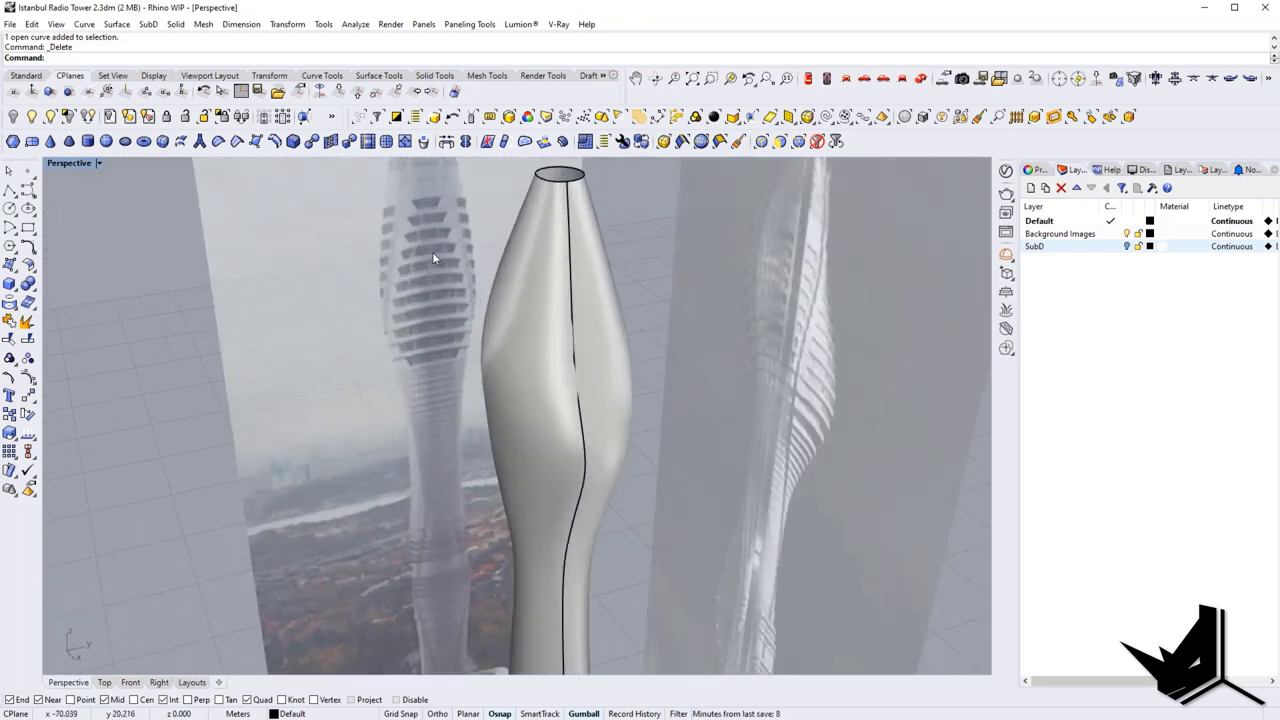
pyautogui.moveTo(575, 300); pyautogui.dragTo(429, 390, button='right')
pyautogui.click(450, 528)
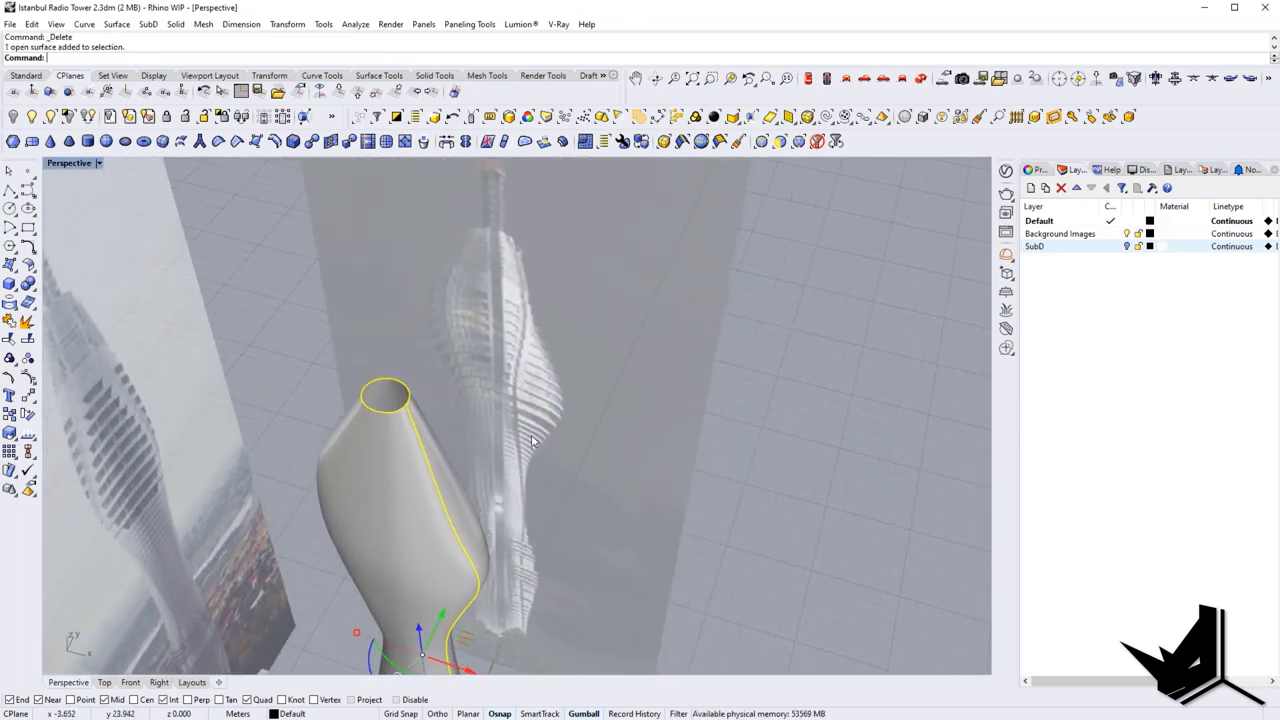
pyautogui.scroll(-2, 532, 441)
pyautogui.moveTo(534, 441); pyautogui.dragTo(566, 474, button='right')
pyautogui.click(863, 81)
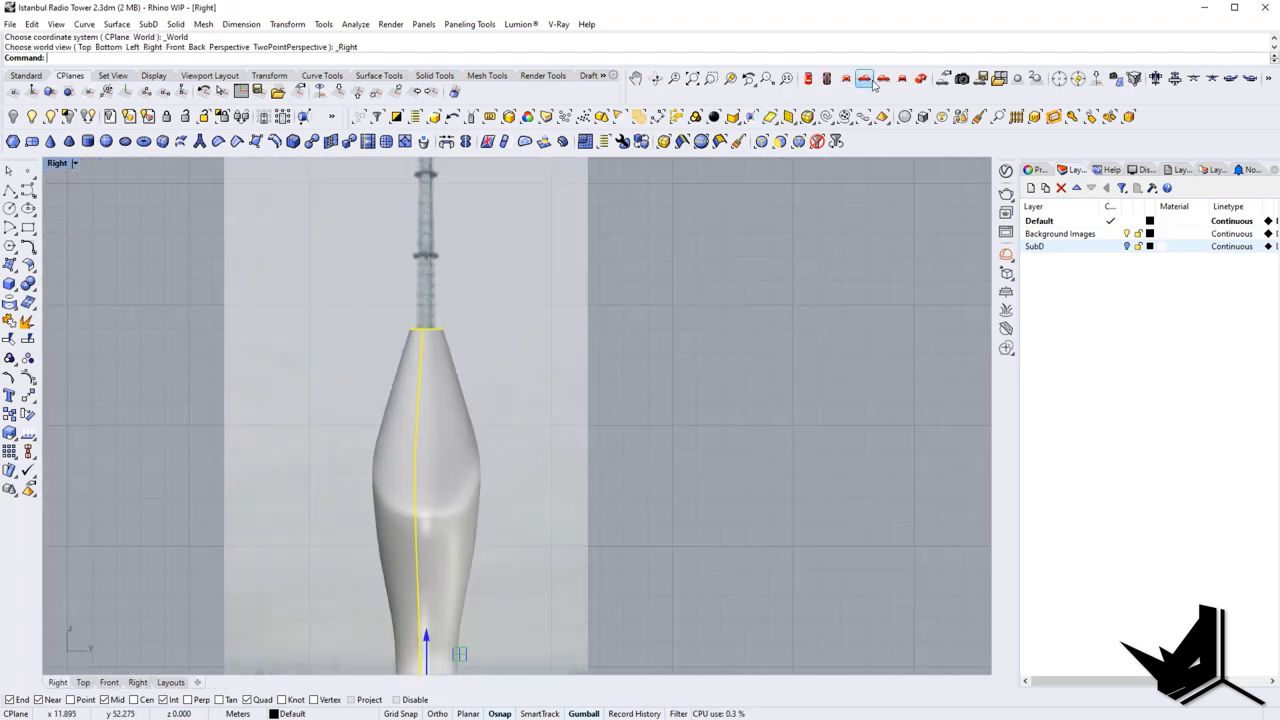
pyautogui.write('Wiref')
pyautogui.press('Return')
pyautogui.scroll(-4, 646, 335)
pyautogui.moveTo(646, 335); pyautogui.dragTo(656, 215, button='right')
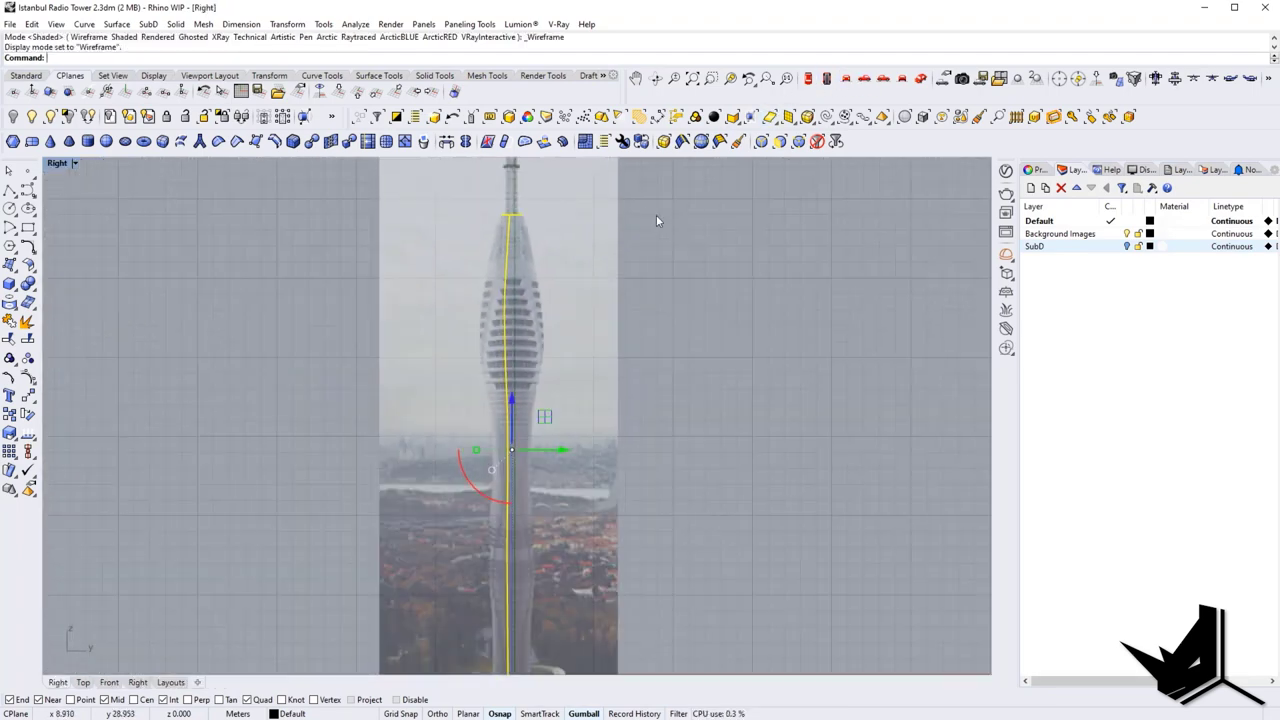
# Step: In the back view, draw a long vertical line downward from the tower's top along the central strip in the reference picture
pyautogui.click(904, 82)
pyautogui.moveTo(582, 304); pyautogui.dragTo(469, 307, button='right')
pyautogui.write('L')
pyautogui.press('Return')
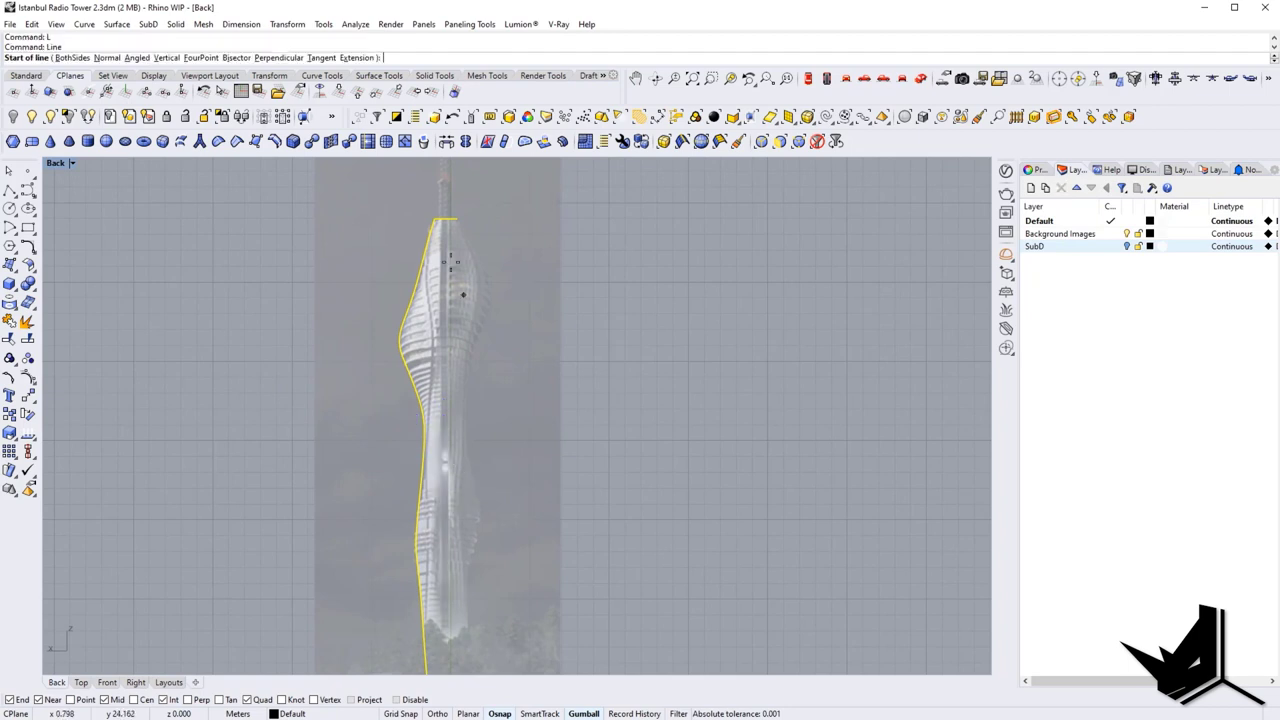
pyautogui.scroll(12, 452, 212)
pyautogui.click(457, 240)
pyautogui.scroll(-12, 457, 235)
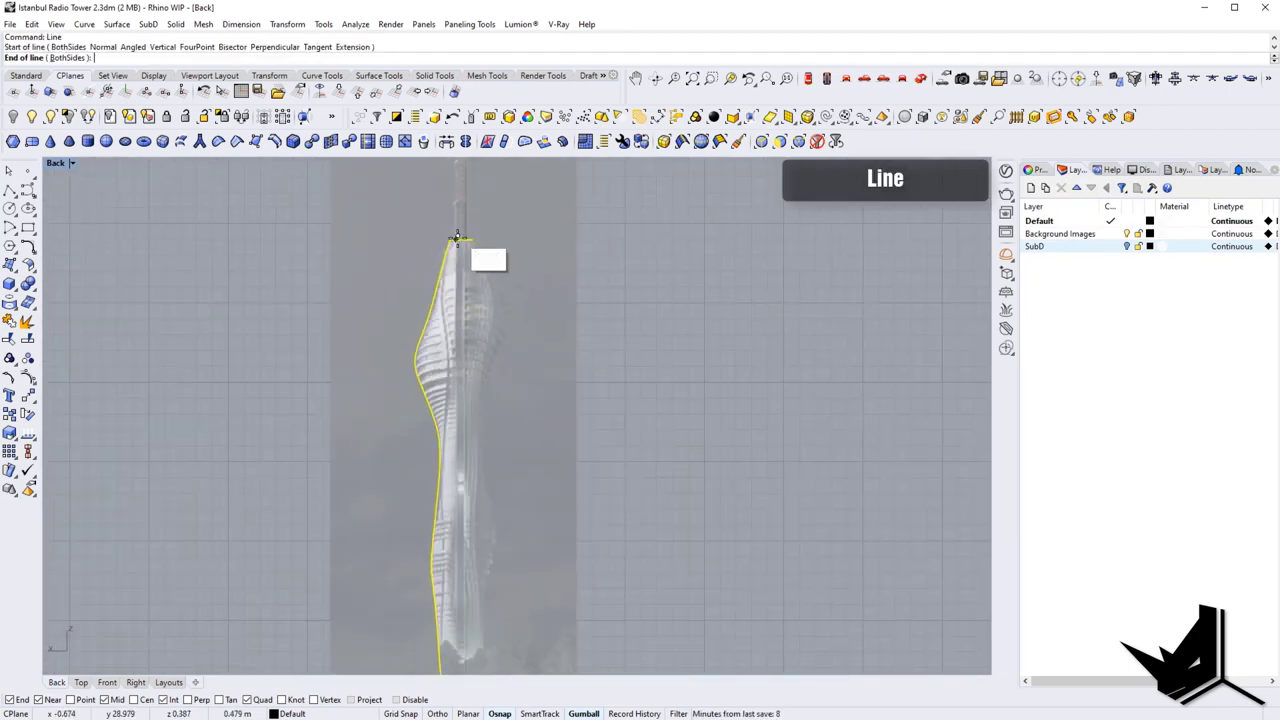
pyautogui.scroll(-8, 457, 238)
pyautogui.keyDown('shift'); pyautogui.click(457, 547); pyautogui.keyUp('shift')
pyautogui.rightClick(457, 546)
pyautogui.press('Escape')
# Step: Move the vertical line upward so that it extends above the tower's top edge
pyautogui.scroll(4, 469, 506)
pyautogui.click(449, 496)
pyautogui.moveTo(471, 290); pyautogui.dragTo(463, 442, button='right')
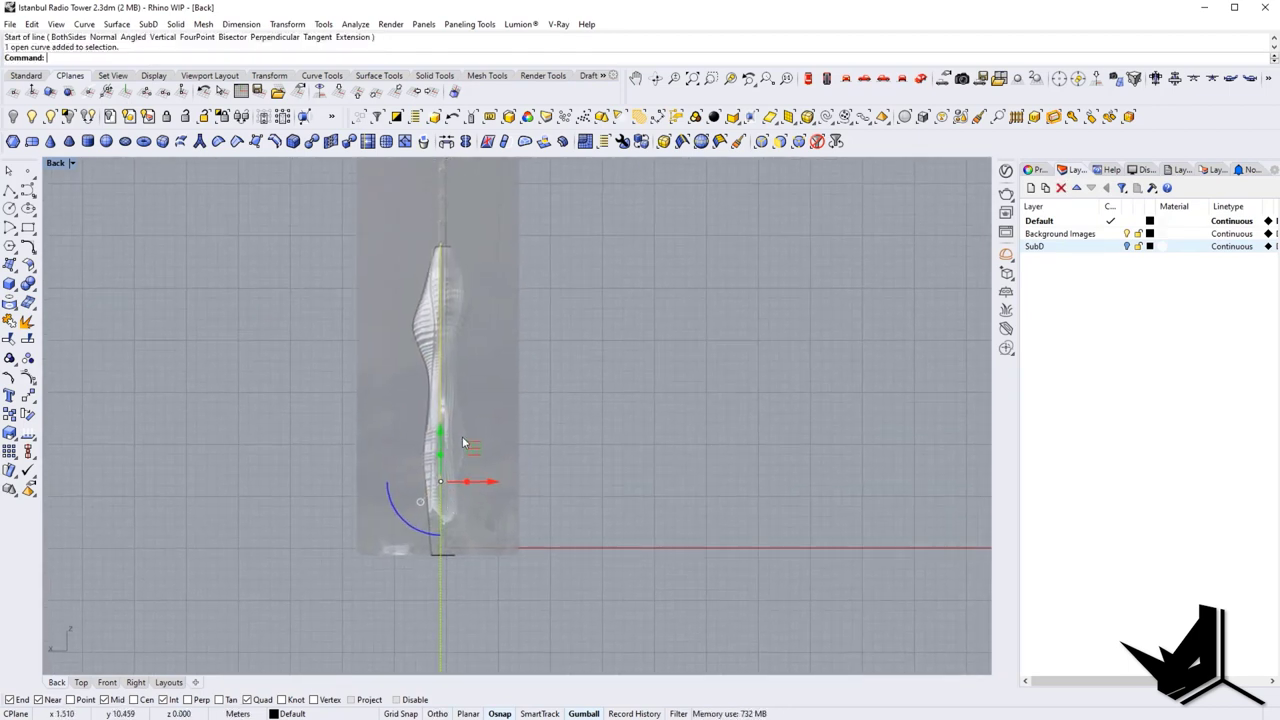
pyautogui.moveTo(443, 441); pyautogui.dragTo(443, 415)
pyautogui.scroll(15, 452, 236)
pyautogui.scroll(-4, 475, 219)
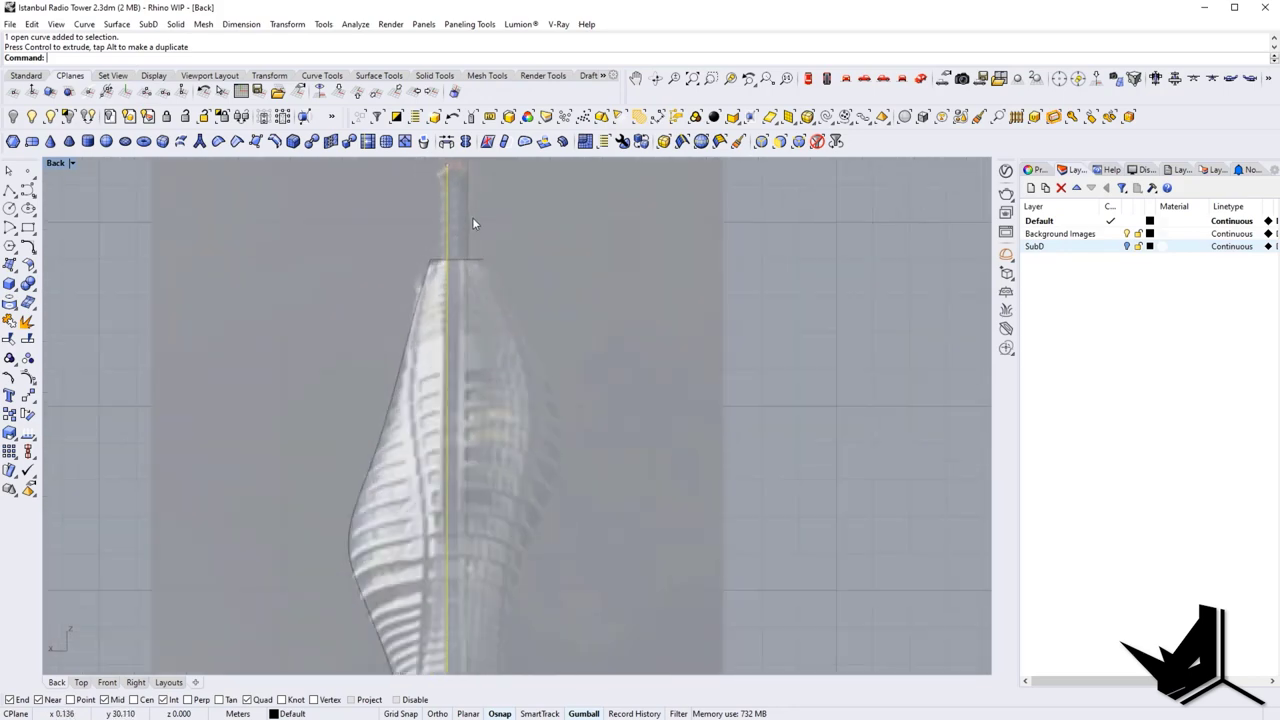
# Step: Copy the vertical line about 0.41 m sideways to mark the other edge of the central strip
pyautogui.scroll(2, 462, 226)
pyautogui.write('copy')
pyautogui.press('Return')
pyautogui.click(442, 239)
pyautogui.scroll(2, 450, 240)
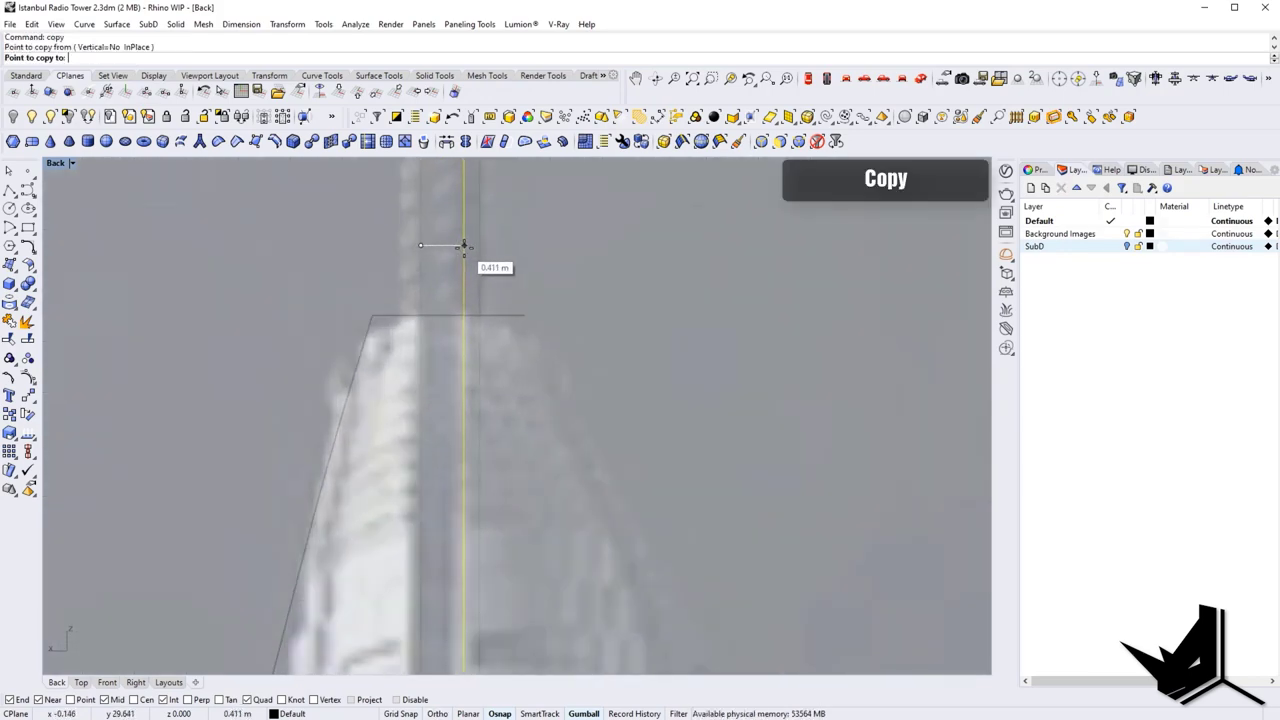
pyautogui.click(462, 246)
pyautogui.rightClick(460, 246)
# Step: Select both vertical lines and move them out beside the tower in a shaded perspective view
pyautogui.scroll(-15, 459, 246)
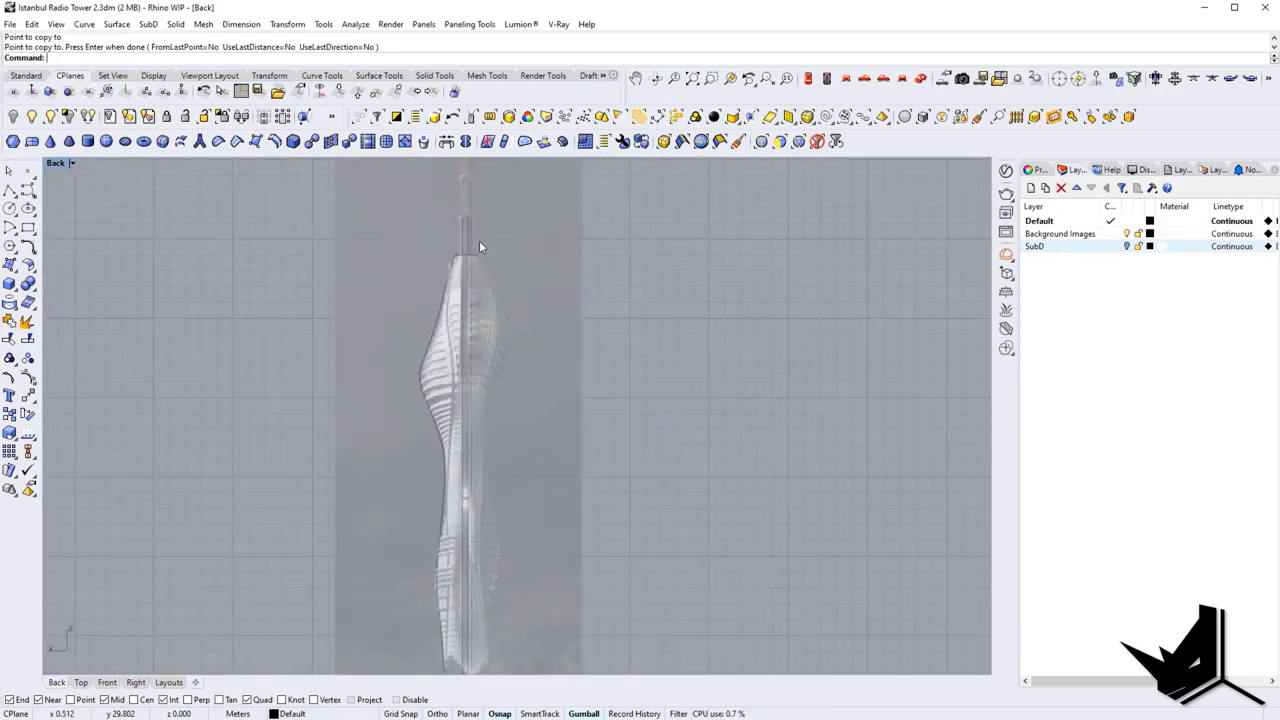
pyautogui.moveTo(477, 229); pyautogui.dragTo(447, 224)
pyautogui.click(921, 82)
pyautogui.hotkey('ctrl', 'alt', 's')
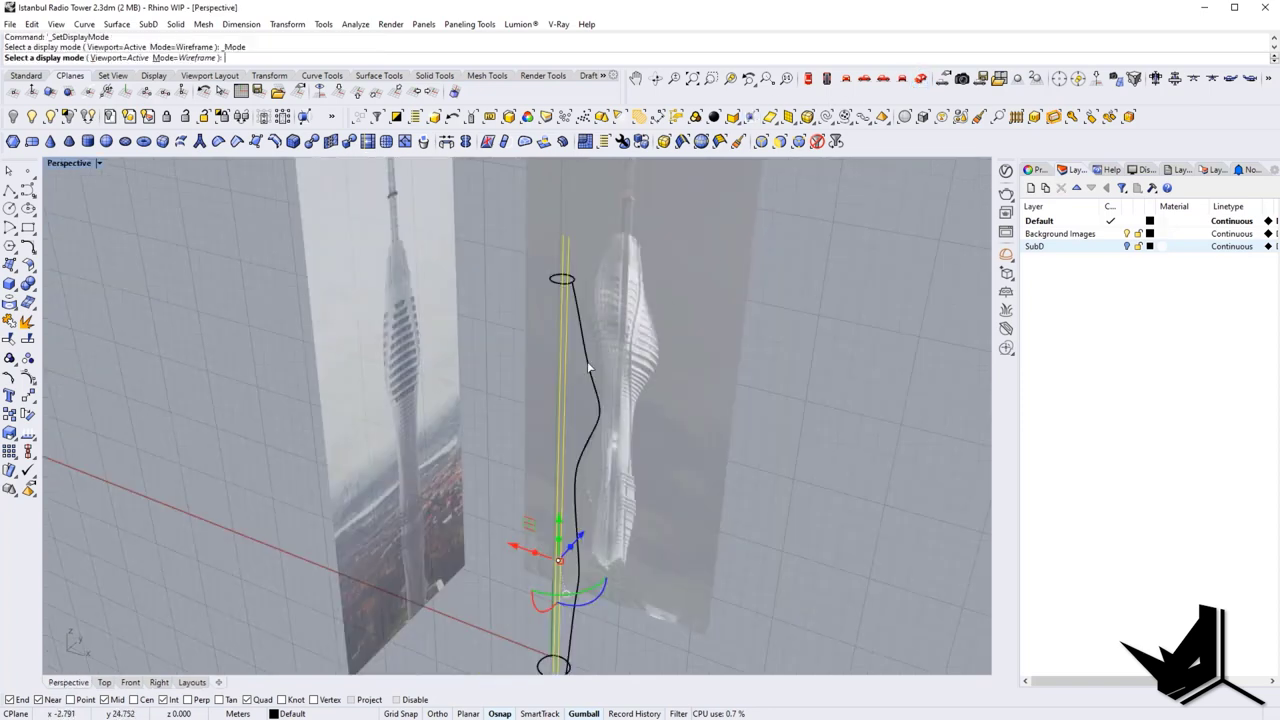
pyautogui.moveTo(589, 366); pyautogui.dragTo(535, 480, button='right')
pyautogui.moveTo(573, 514); pyautogui.dragTo(516, 524)
pyautogui.moveTo(516, 524); pyautogui.dragTo(532, 519, button='right')
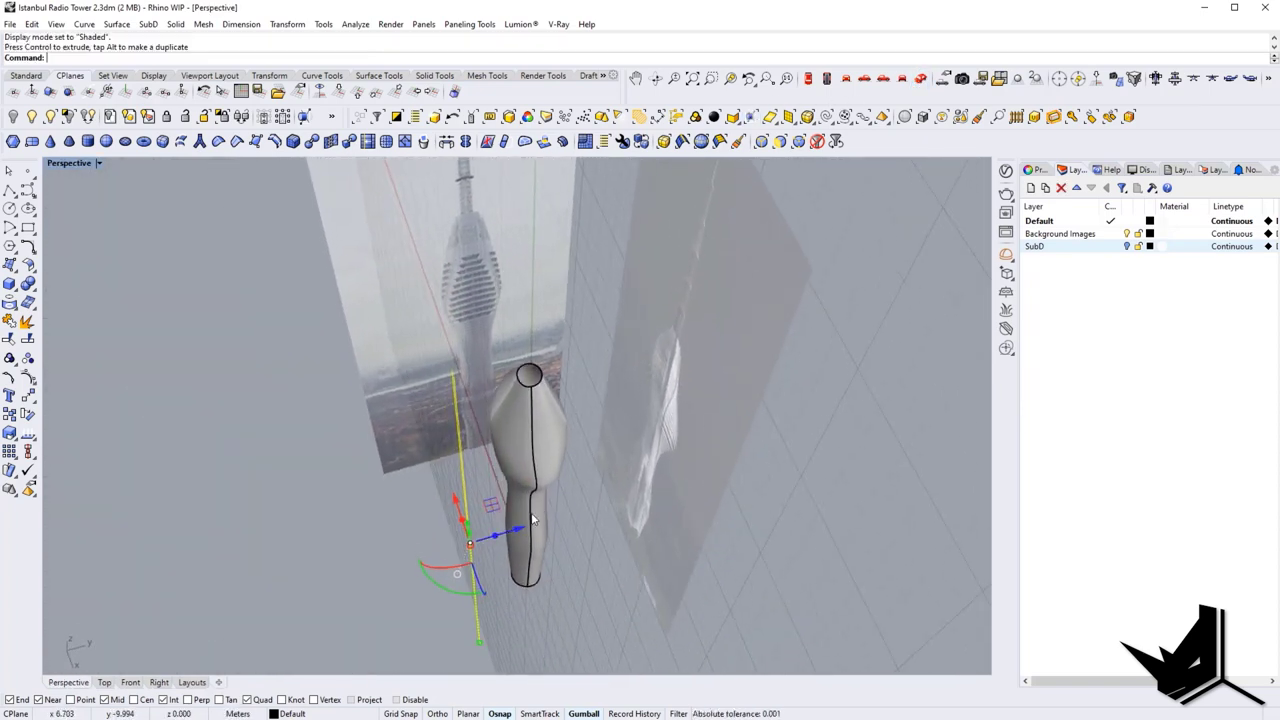
# Step: Extrude the two vertical lines into parallel surfaces that pass completely through the tower
pyautogui.moveTo(499, 539); pyautogui.dragTo(536, 533)
pyautogui.click(588, 534)
pyautogui.moveTo(588, 534); pyautogui.dragTo(652, 489, button='right')
# Step: Split the tower with the two parallel vertical surfaces
pyautogui.write('SP')
pyautogui.click(594, 428)
pyautogui.moveTo(594, 428); pyautogui.dragTo(507, 449, button='right')
pyautogui.press('Return')
pyautogui.click(586, 380)
pyautogui.click(577, 358)
pyautogui.press('Return')
# Step: Delete the two vertical cutting surfaces and their source lines
pyautogui.moveTo(558, 374); pyautogui.dragTo(449, 310, button='right')
pyautogui.scroll(6, 590, 335)
pyautogui.click(580, 332)
pyautogui.press('Delete')
pyautogui.click(556, 316)
pyautogui.press('Delete')
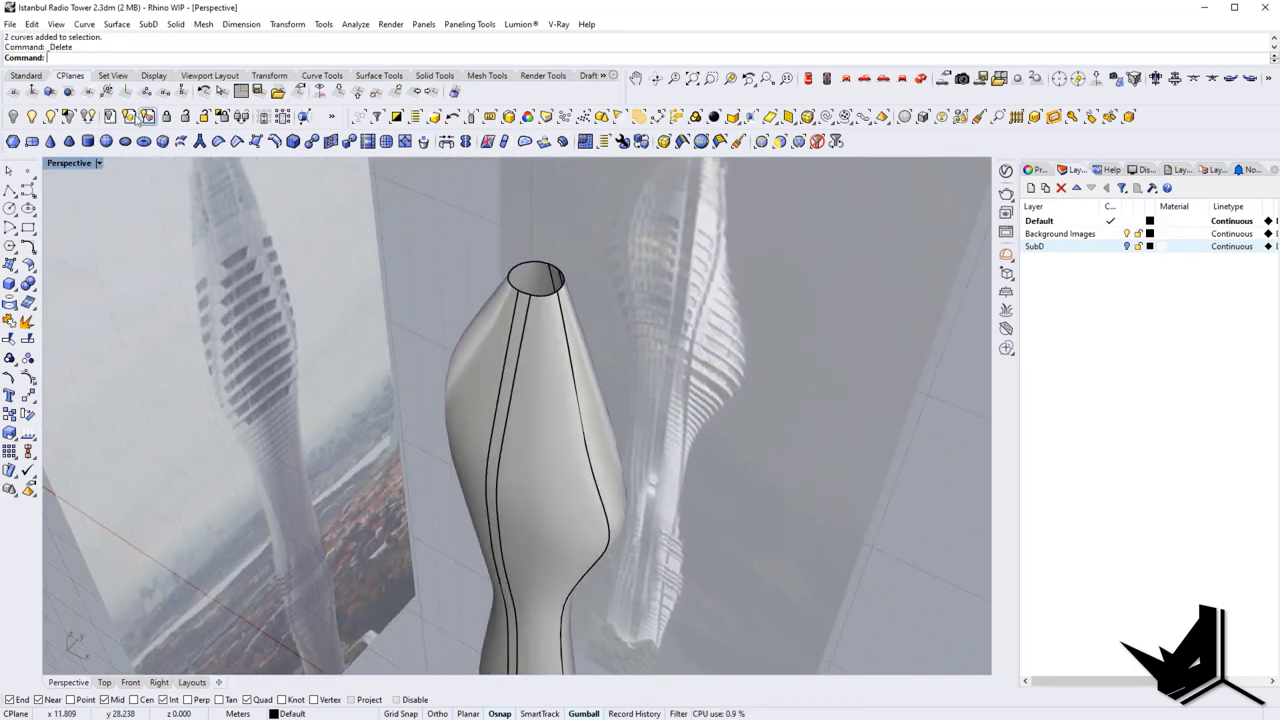
# Step: Set the construction plane to World Top and close the tower's top opening with a planar surface
pyautogui.click(340, 95)
pyautogui.moveTo(664, 428); pyautogui.dragTo(444, 312, button='right')
pyautogui.scroll(5, 443, 310)
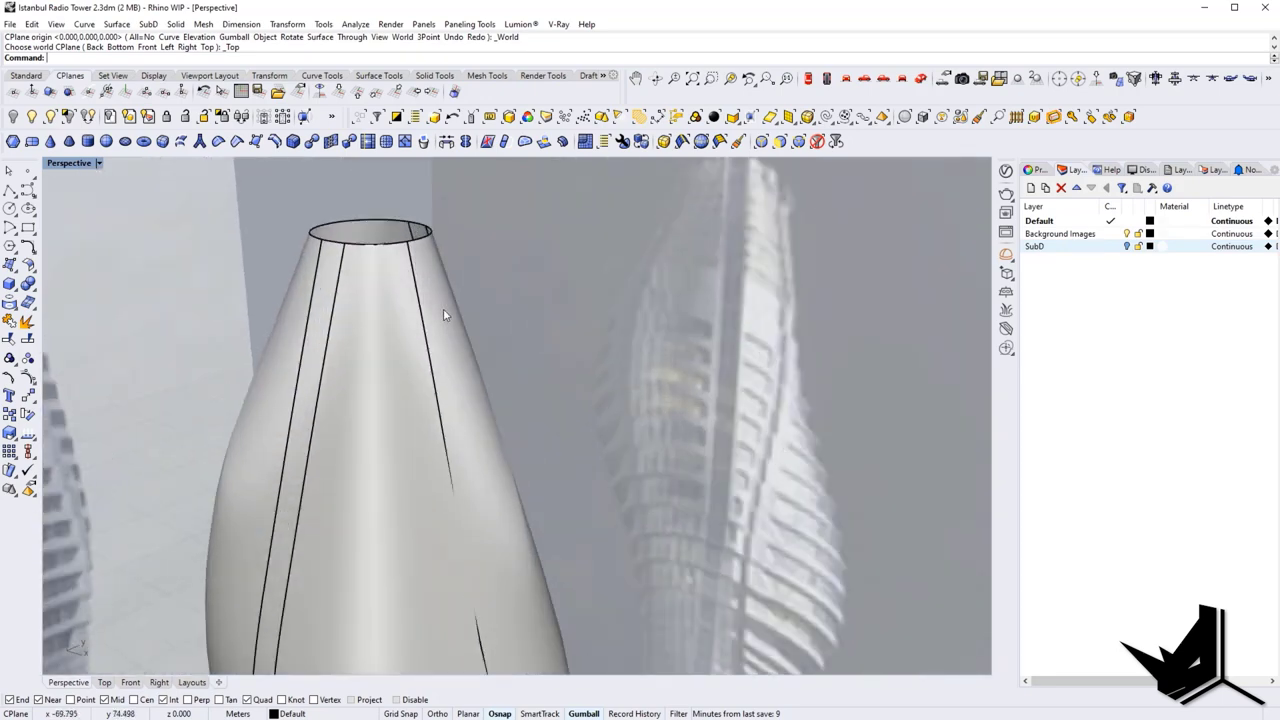
pyautogui.moveTo(280, 196); pyautogui.dragTo(458, 261)
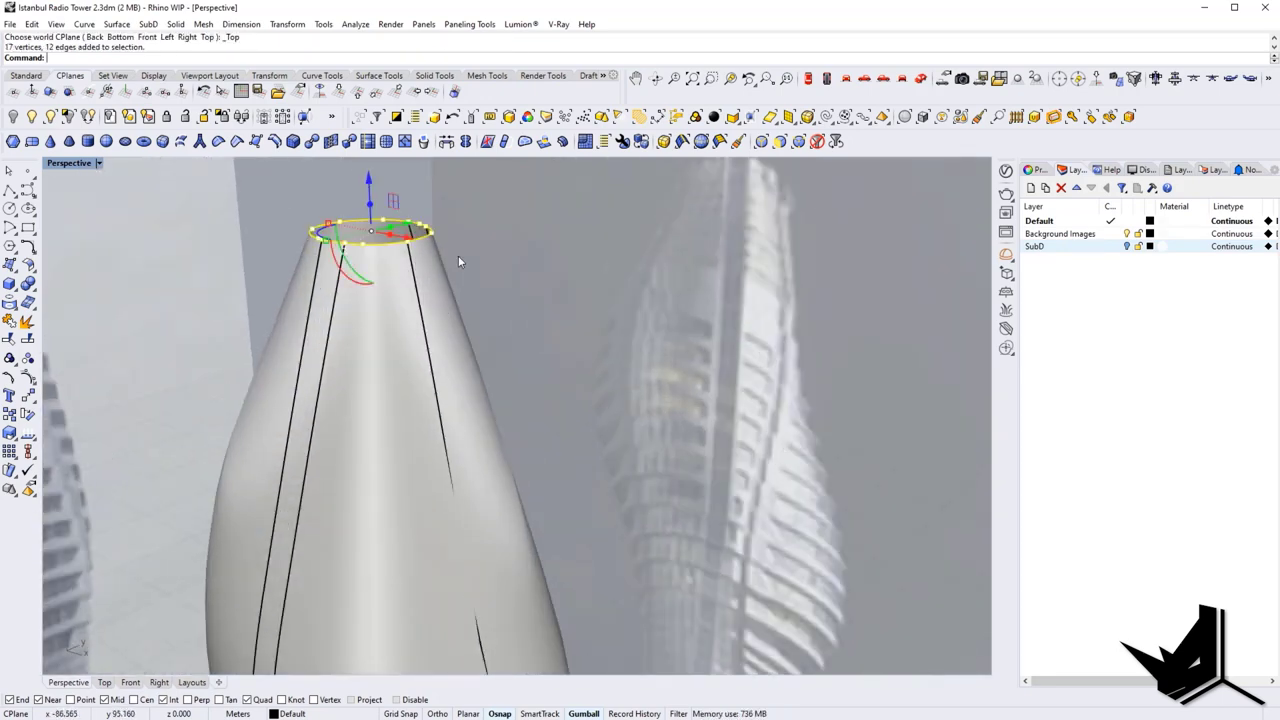
pyautogui.write('PlanarSrf')
pyautogui.press('Return')
# Step: Examine the capped tower and its separated vertical strips from several angles
pyautogui.moveTo(458, 256); pyautogui.dragTo(456, 312, button='right')
pyautogui.scroll(-5, 456, 312)
pyautogui.keyDown('shift'); pyautogui.moveTo(489, 518); pyautogui.dragTo(582, 420, button='right'); pyautogui.keyUp('shift')
pyautogui.scroll(-3, 580, 380)
pyautogui.keyDown('shift'); pyautogui.moveTo(582, 420); pyautogui.dragTo(532, 512, button='right'); pyautogui.keyUp('shift')
pyautogui.scroll(5, 440, 382)
pyautogui.click(407, 373)
pyautogui.moveTo(588, 437); pyautogui.dragTo(530, 556, button='right')
pyautogui.click(690, 340)
pyautogui.scroll(5, 577, 297)
# Step: Extrude one narrow vertical strip of the tower 0.2 m horizontally inward, using a picked direction
pyautogui.click(577, 297)
pyautogui.scroll(-6, 577, 297)
pyautogui.moveTo(577, 297); pyautogui.dragTo(550, 341, button='right')
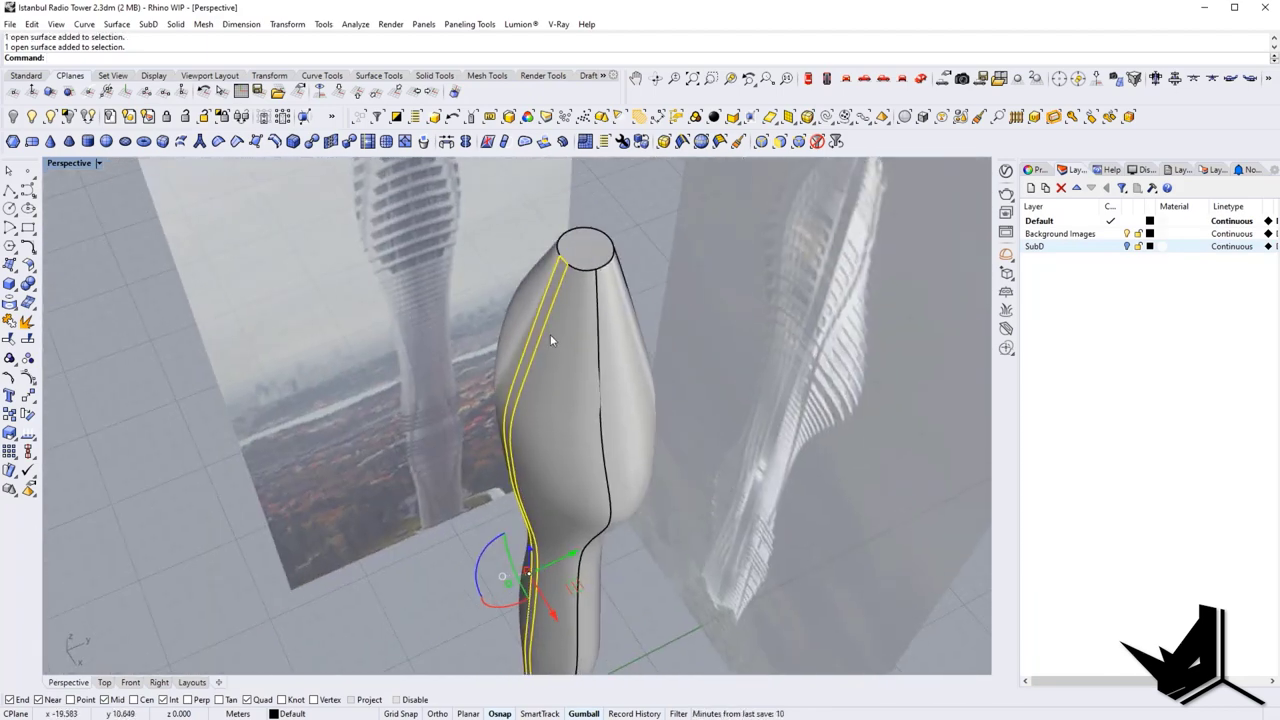
pyautogui.write('EXTRUDESRF')
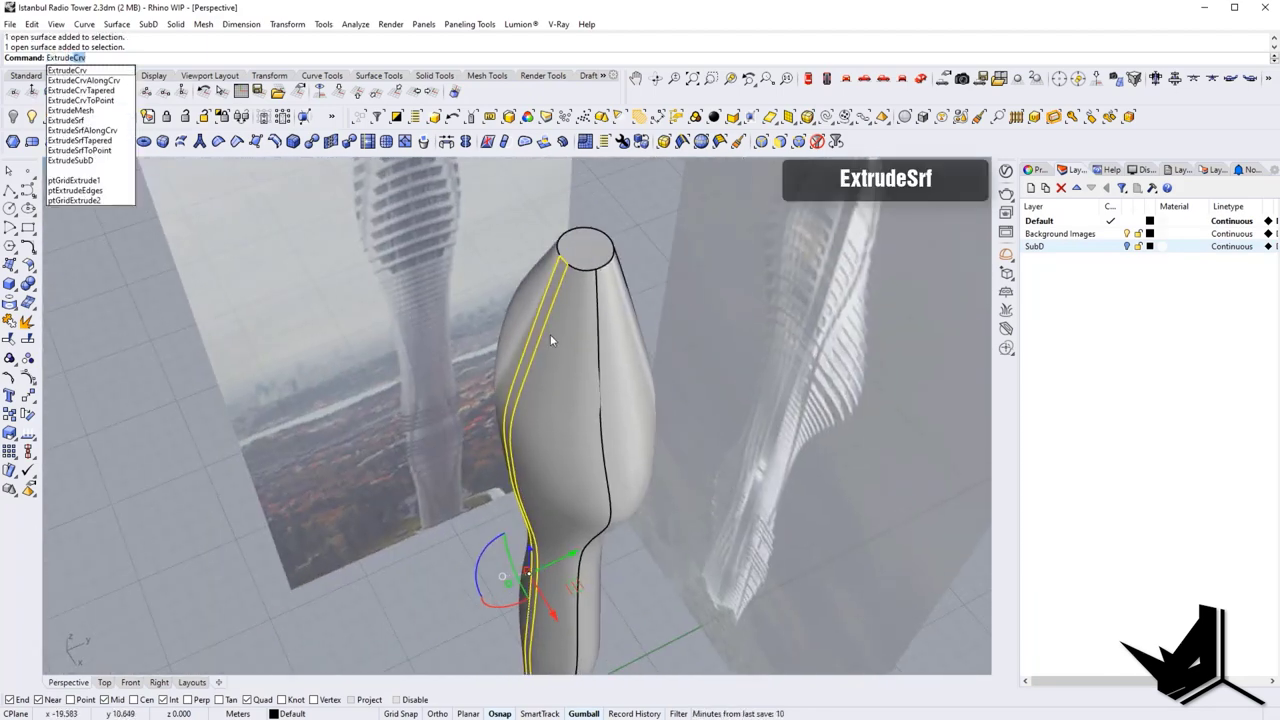
pyautogui.press('Return')
pyautogui.scroll(-6, 511, 424)
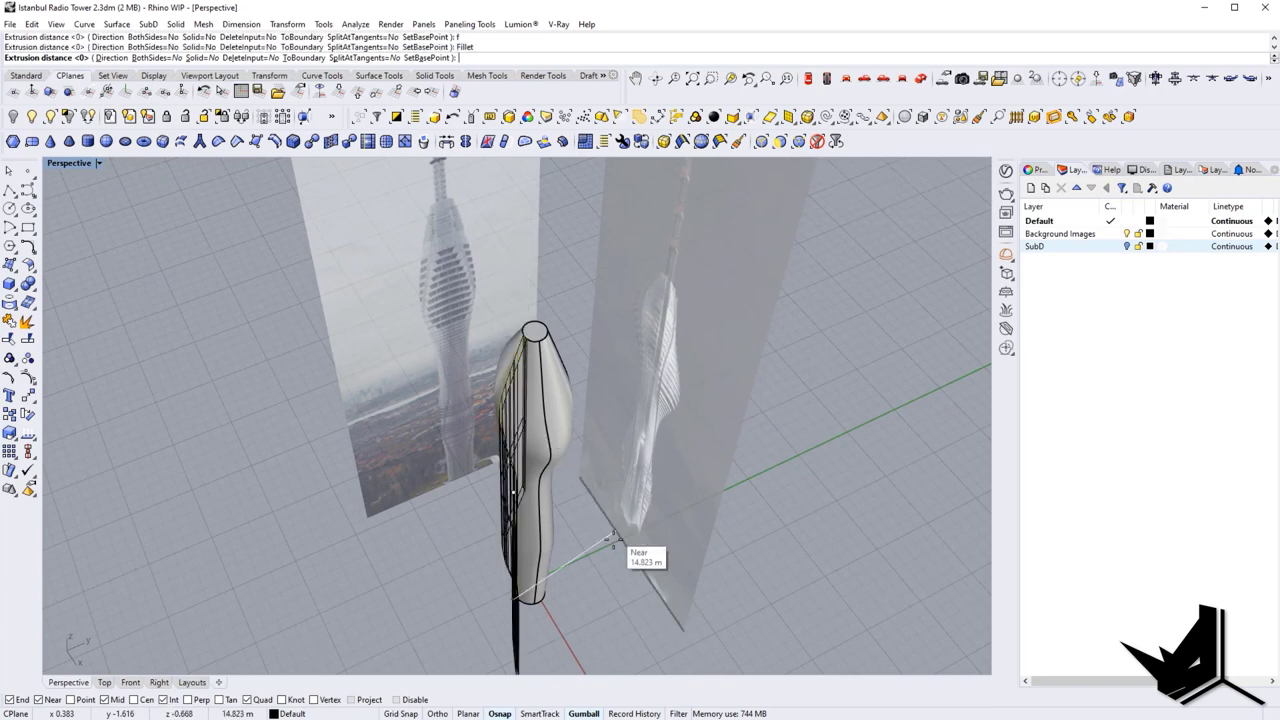
pyautogui.keyDown('shift'); pyautogui.moveTo(591, 516); pyautogui.dragTo(528, 430, button='right'); pyautogui.keyUp('shift')
pyautogui.write('d')
pyautogui.press('Return')
pyautogui.click(472, 573)
pyautogui.click(540, 576)
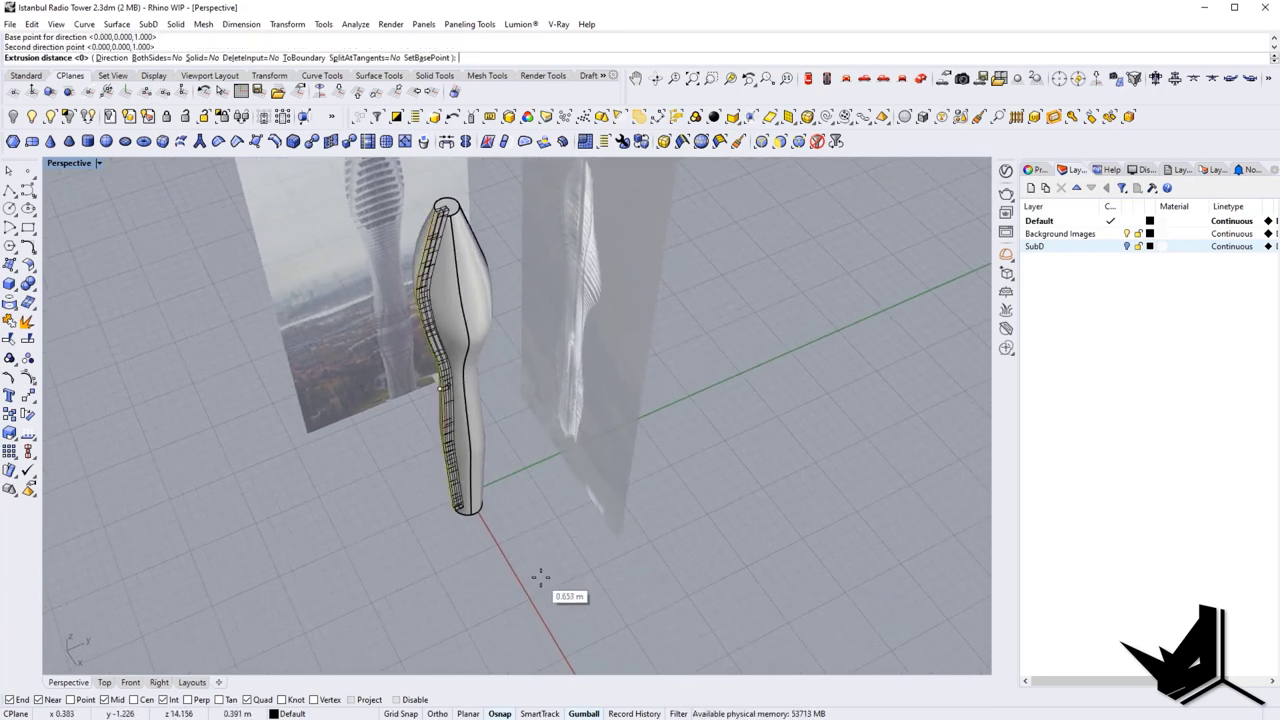
pyautogui.scroll(2, 543, 585)
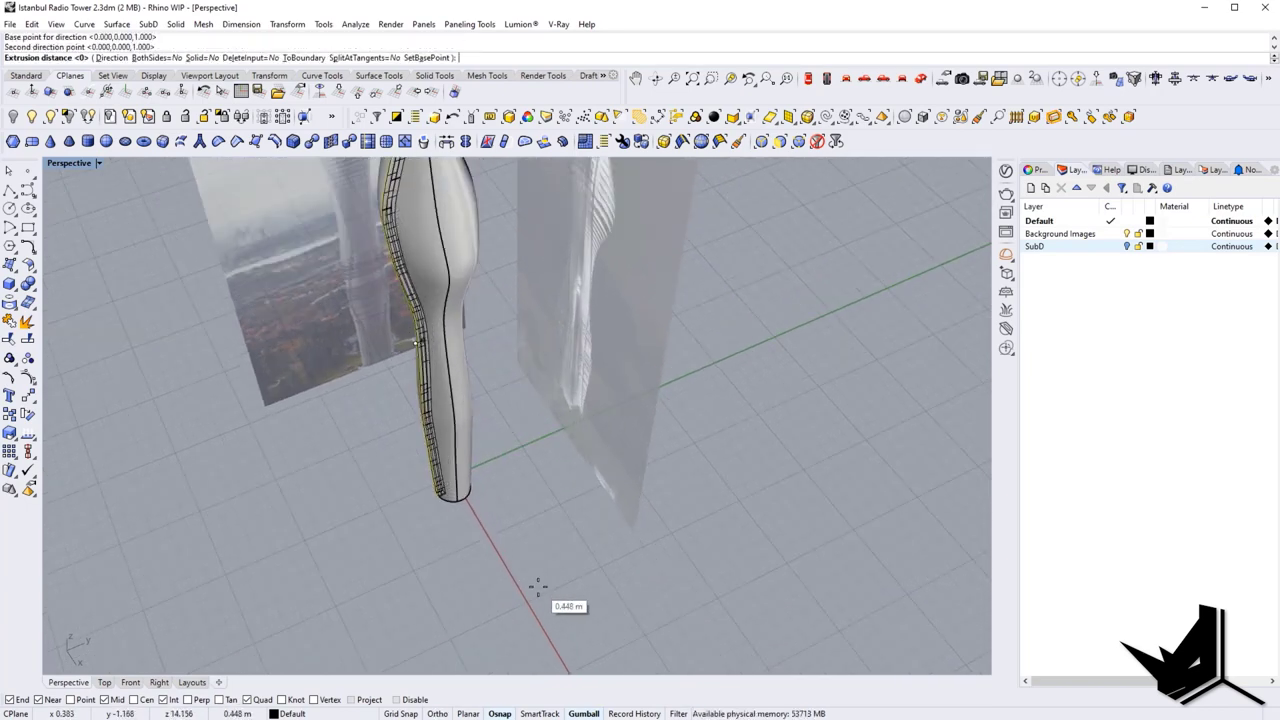
pyautogui.scroll(3, 540, 586)
pyautogui.scroll(2, 530, 588)
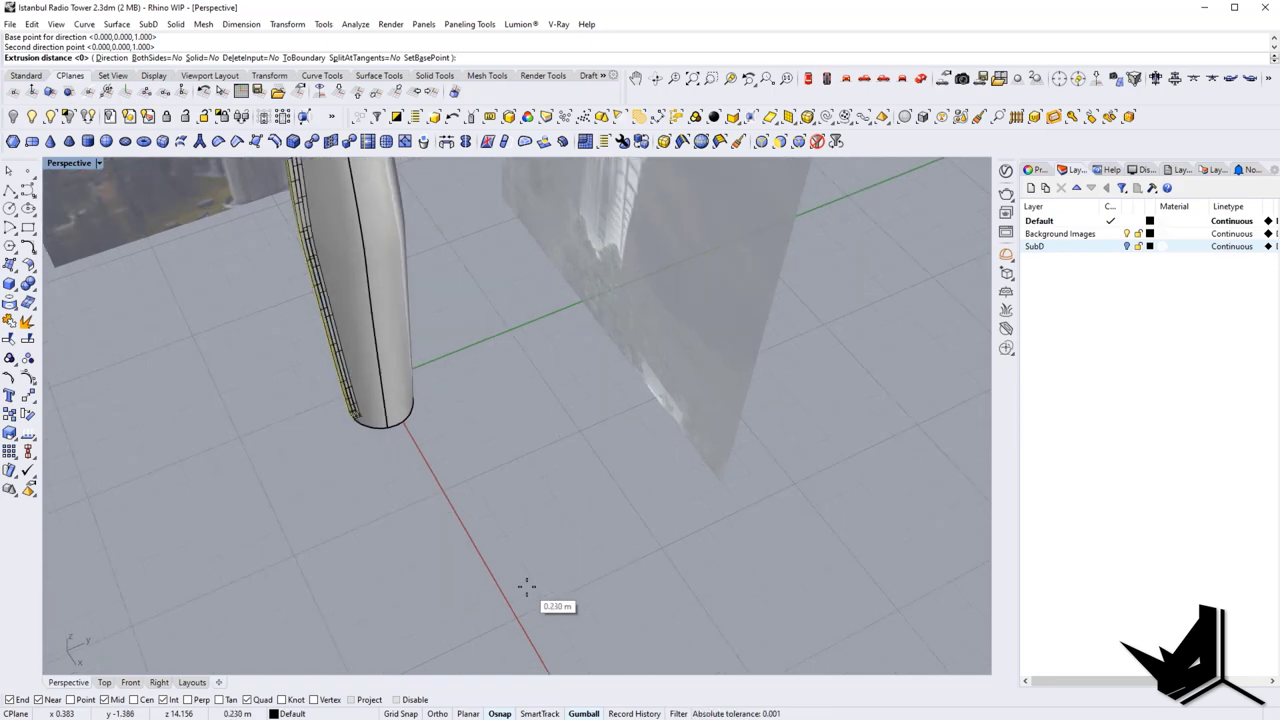
pyautogui.write('0.2')
pyautogui.press('Return')
pyautogui.scroll(-5, 606, 477)
pyautogui.press('Escape')
# Step: Extrude the opposite narrow vertical strip 0.2 m horizontally into the tower, using a picked direction
pyautogui.keyDown('shift'); pyautogui.moveTo(540, 272); pyautogui.dragTo(496, 398, button='right'); pyautogui.keyUp('shift')
pyautogui.write('W')
pyautogui.press('Escape')
pyautogui.scroll(5, 546, 320)
pyautogui.click(408, 403)
pyautogui.moveTo(408, 403); pyautogui.dragTo(560, 396, button='right')
pyautogui.keyDown('shift'); pyautogui.moveTo(560, 396); pyautogui.dragTo(593, 472, button='right'); pyautogui.keyUp('shift')
pyautogui.write('ExtrudeSrf')
pyautogui.press('Return')
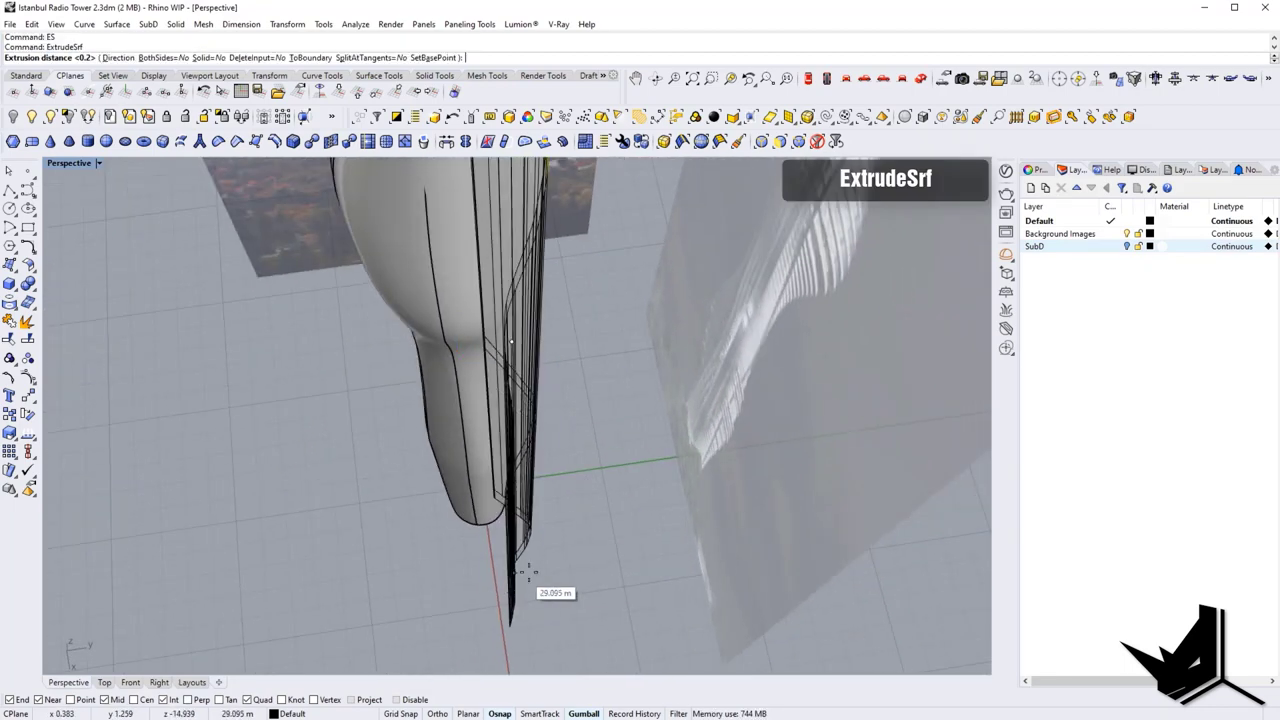
pyautogui.write('d')
pyautogui.press('Return')
pyautogui.click(579, 567)
pyautogui.keyDown('shift'); pyautogui.click(552, 571); pyautogui.keyUp('shift')
pyautogui.write('0.2')
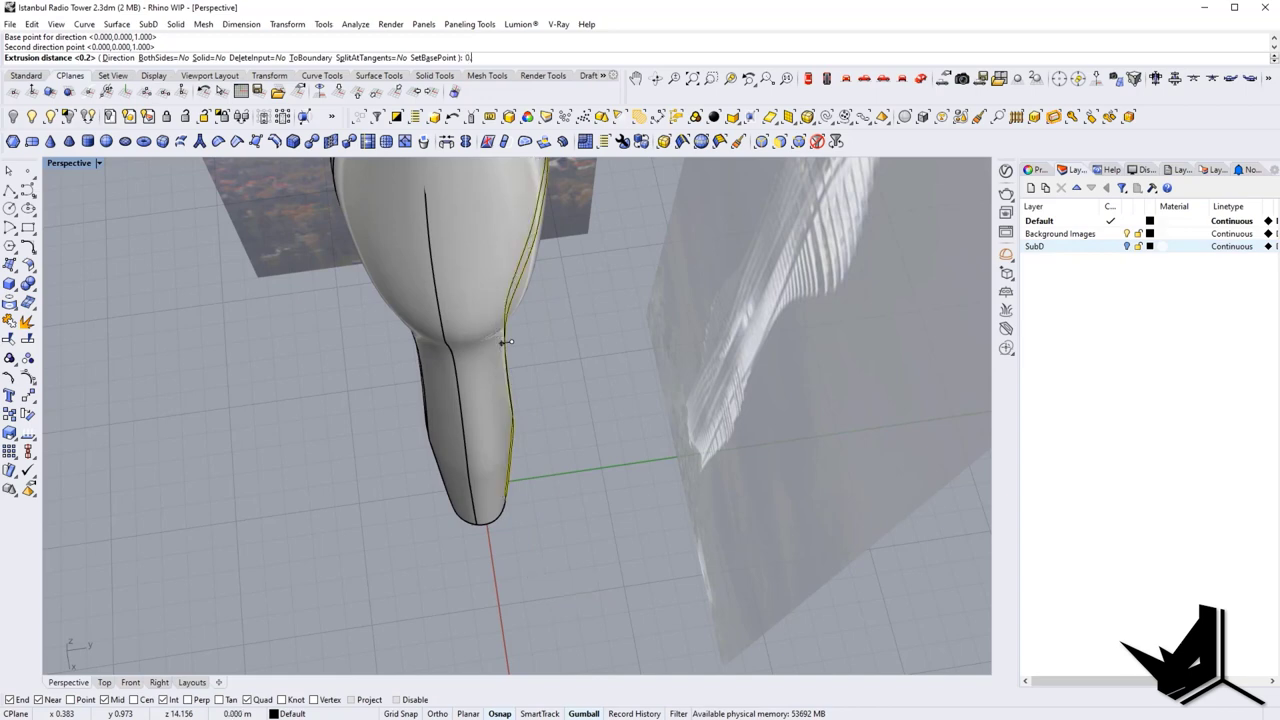
pyautogui.press('Return')
pyautogui.press('Escape')
# Step: Extract the outer face of one narrow vertical strip near the tower's top and delete it
pyautogui.scroll(-5, 529, 423)
pyautogui.moveTo(529, 423); pyautogui.dragTo(634, 412, button='right')
pyautogui.scroll(8, 481, 299)
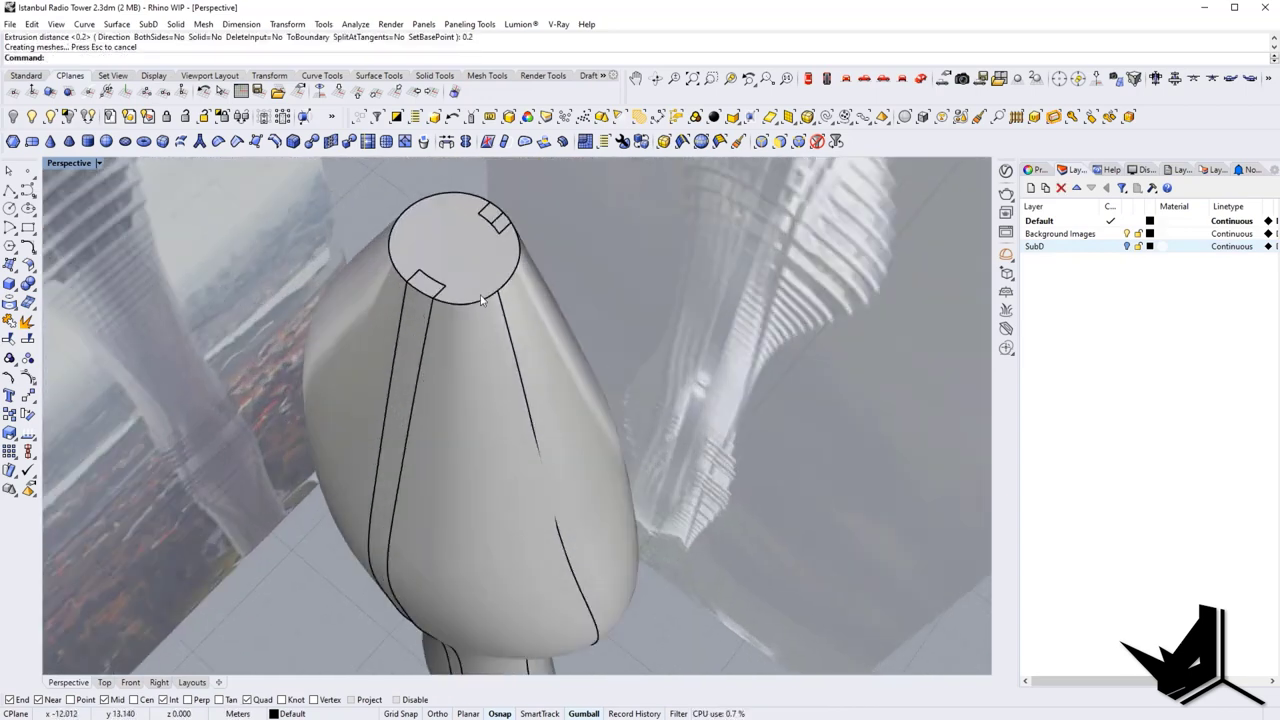
pyautogui.write('ExtractSrf')
pyautogui.press('Return')
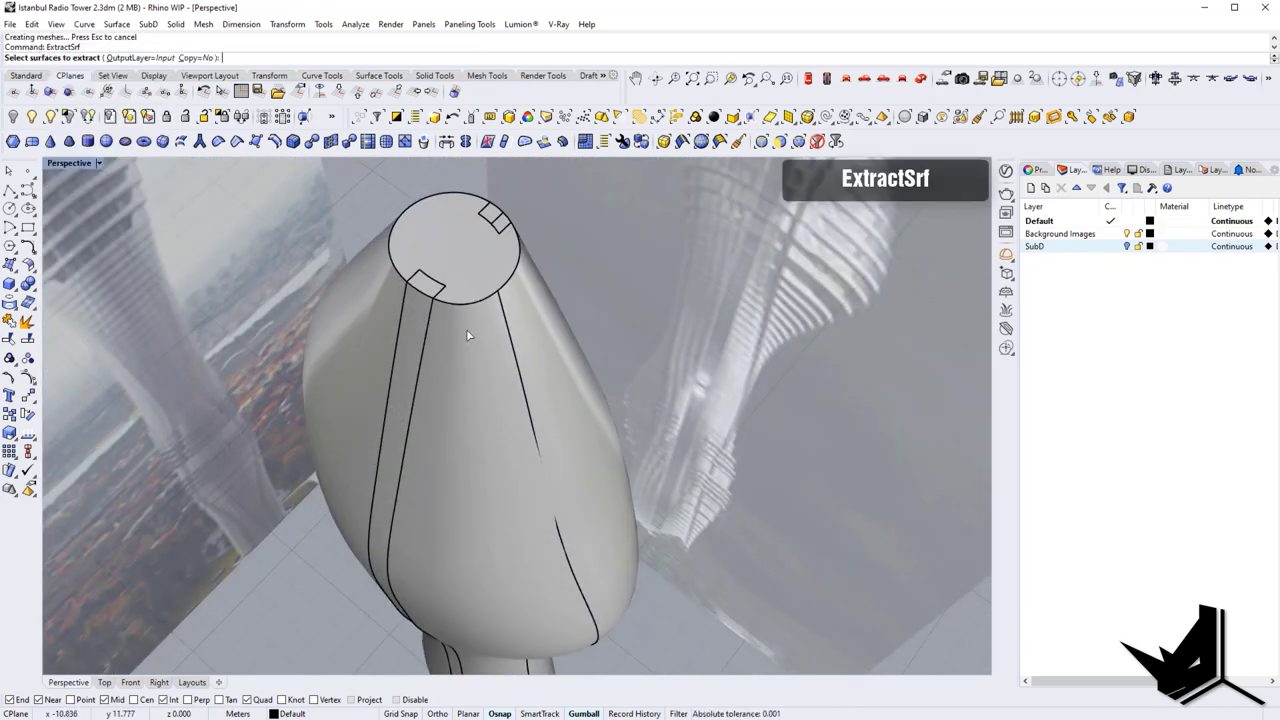
pyautogui.click(416, 328)
pyautogui.press('Return')
pyautogui.press('Delete')
# Step: Delete the remaining outer strip surfaces covering the recesses on the tower
pyautogui.moveTo(684, 326); pyautogui.dragTo(430, 300, button='right')
pyautogui.click(324, 246)
pyautogui.press('Delete')
pyautogui.keyDown('shift'); pyautogui.moveTo(324, 246); pyautogui.dragTo(398, 350, button='right'); pyautogui.keyUp('shift')
pyautogui.click(401, 325)
pyautogui.press('Escape')
pyautogui.scroll(5, 645, 273)
pyautogui.click(578, 264)
pyautogui.scroll(-6, 578, 264)
pyautogui.press('Delete')
# Step: Isolate the two extruded strips by hiding the rest of the tower
pyautogui.scroll(7, 463, 320)
pyautogui.click(500, 351)
pyautogui.moveTo(218, 477); pyautogui.dragTo(275, 515, button='right')
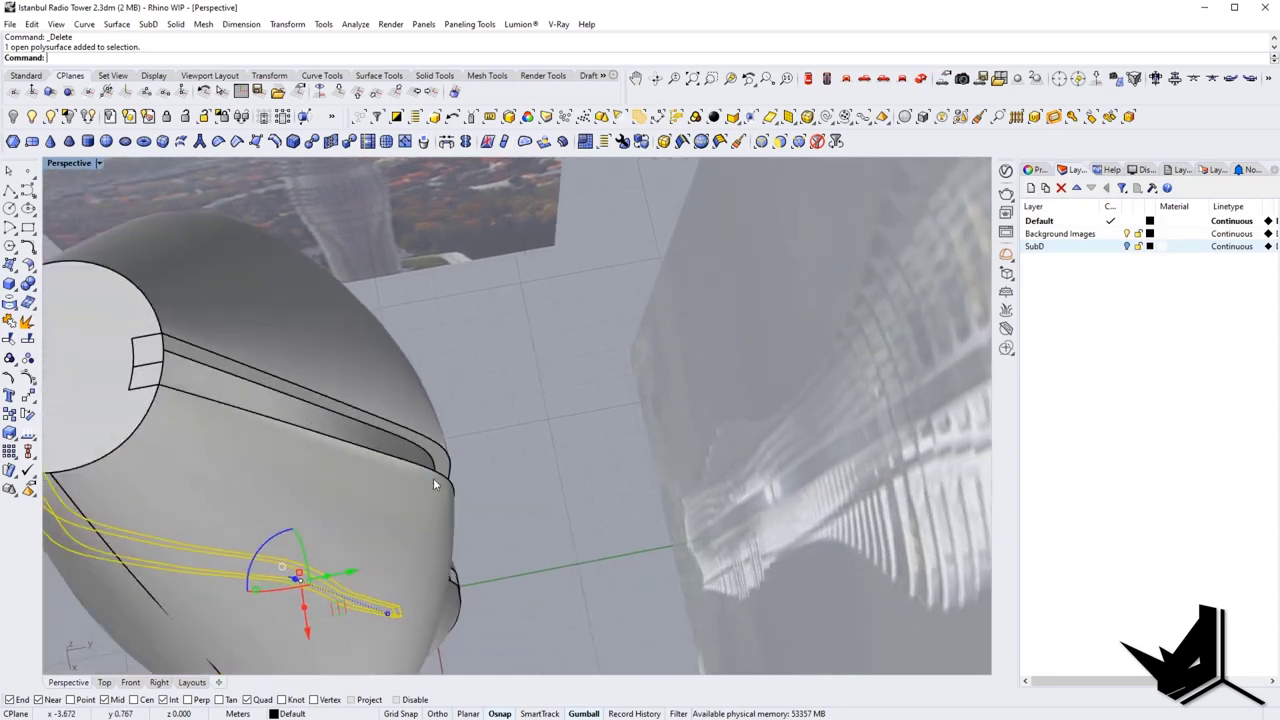
pyautogui.keyDown('shift'); pyautogui.click(438, 457); pyautogui.keyUp('shift')
pyautogui.click(69, 120)
pyautogui.moveTo(490, 500); pyautogui.dragTo(465, 489, button='right')
pyautogui.keyDown('ctrl'); pyautogui.keyDown('shift'); pyautogui.click(307, 519); pyautogui.keyUp('shift'); pyautogui.keyUp('ctrl')
pyautogui.scroll(5, 422, 591)
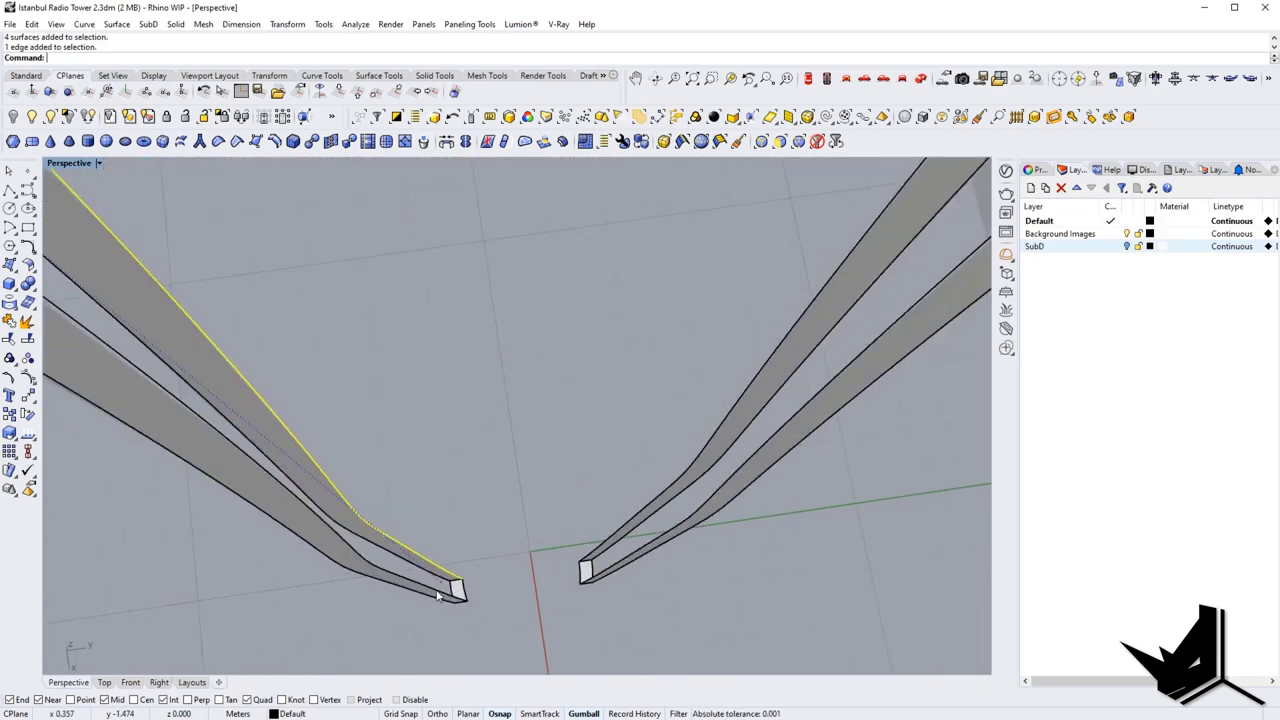
pyautogui.scroll(-6, 437, 595)
pyautogui.press('Escape')
# Step: Close the inner side of the first strip with a Sweep2 along its two long inner edges, using the end edges as cross sections
pyautogui.scroll(3, 352, 495)
pyautogui.scroll(-4, 365, 502)
pyautogui.write('s')
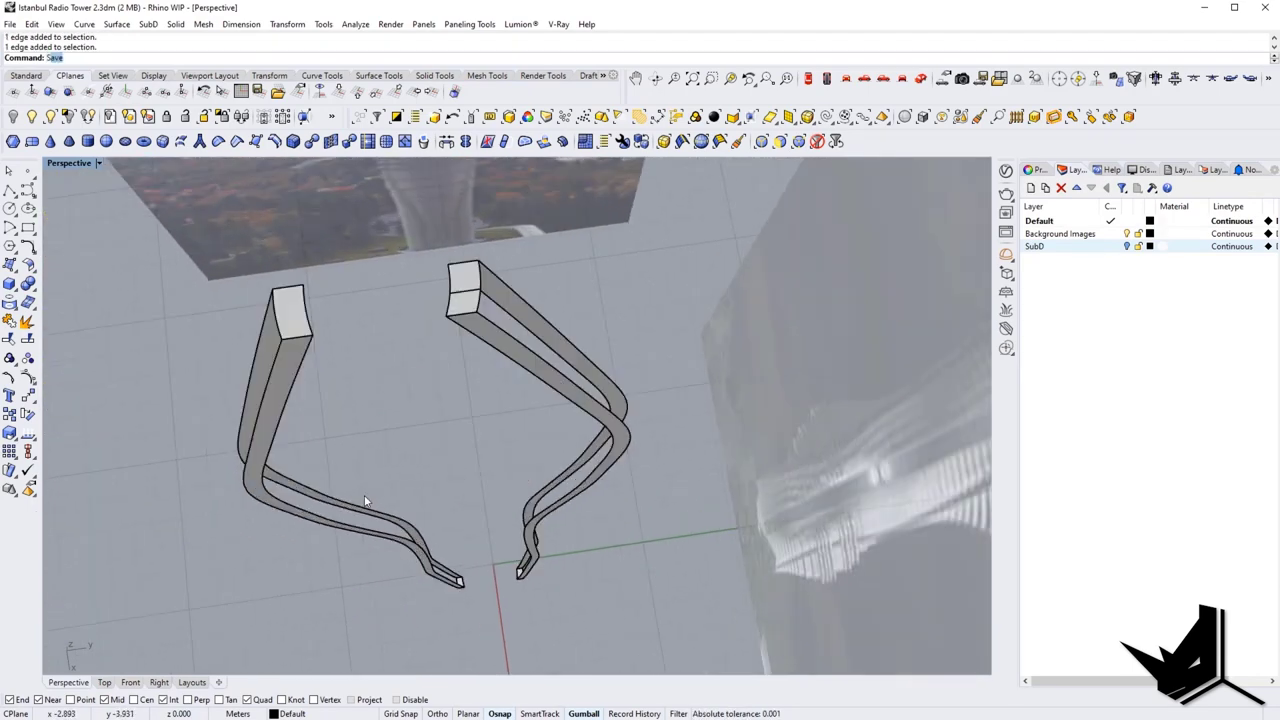
pyautogui.moveTo(301, 370); pyautogui.dragTo(281, 489, button='right')
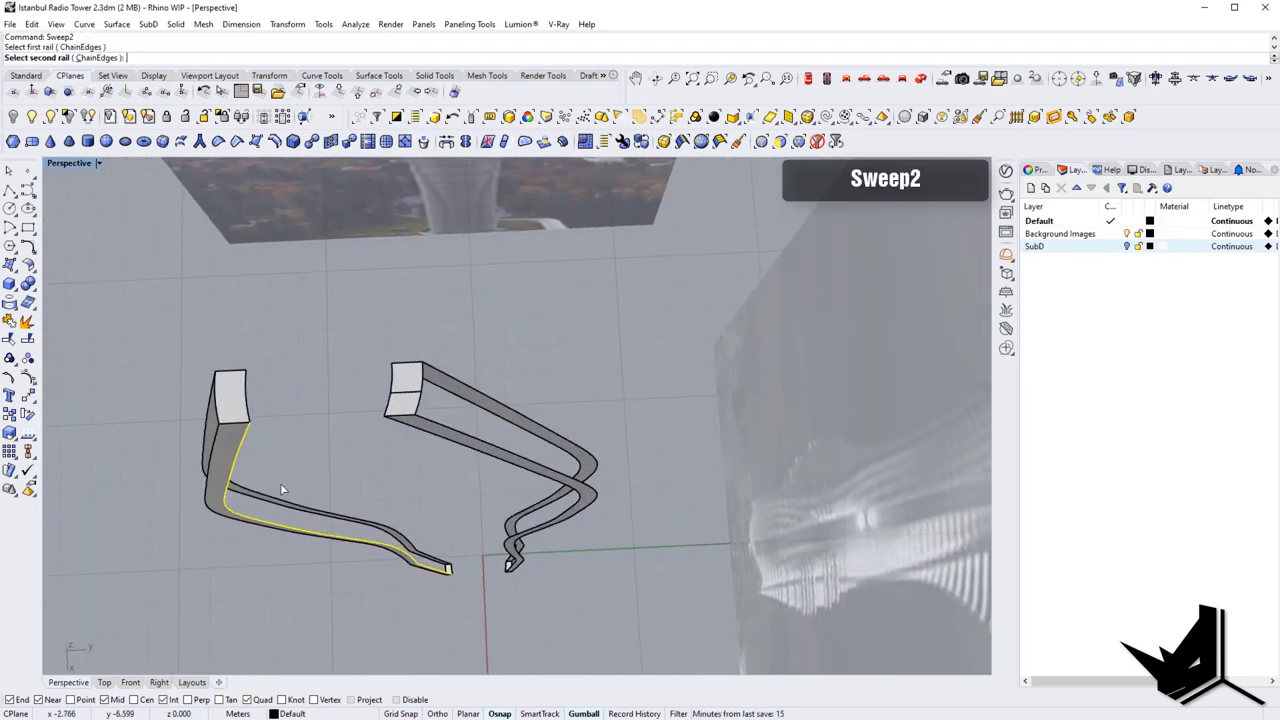
pyautogui.click(250, 400)
pyautogui.scroll(5, 480, 566)
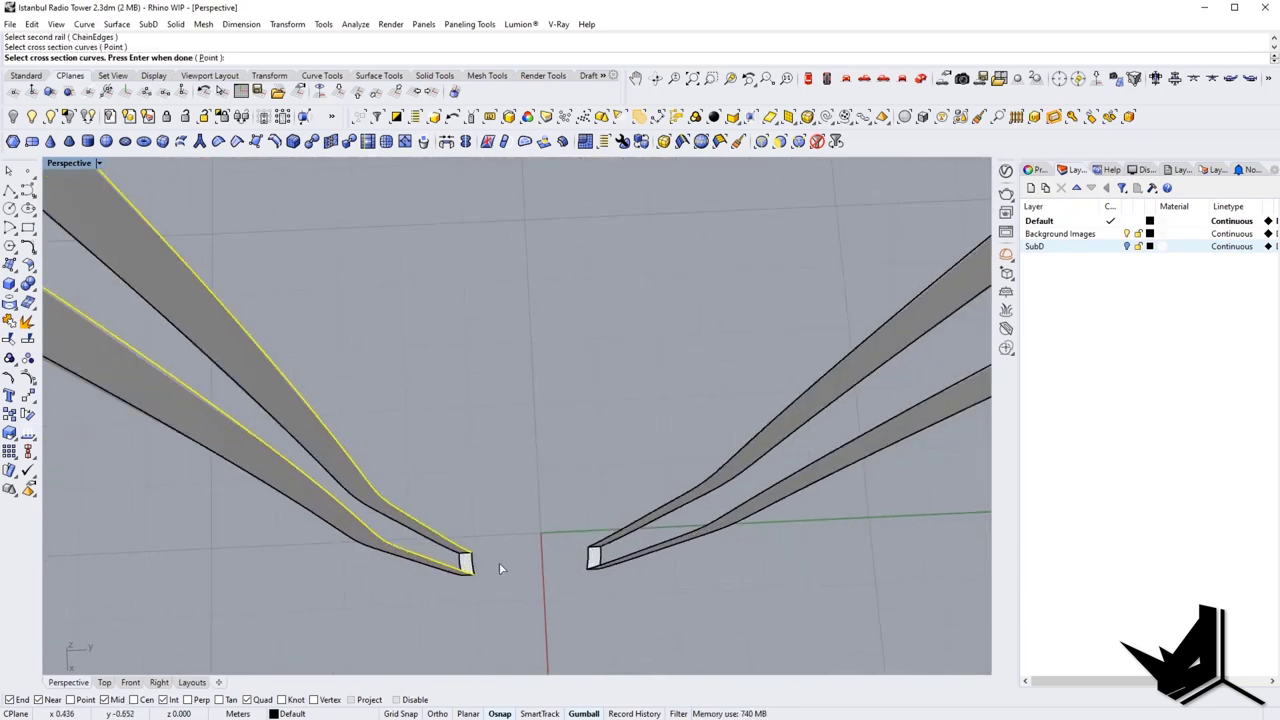
pyautogui.click(474, 566)
pyautogui.press('Return')
pyautogui.press('Return')
pyautogui.scroll(-8, 505, 510)
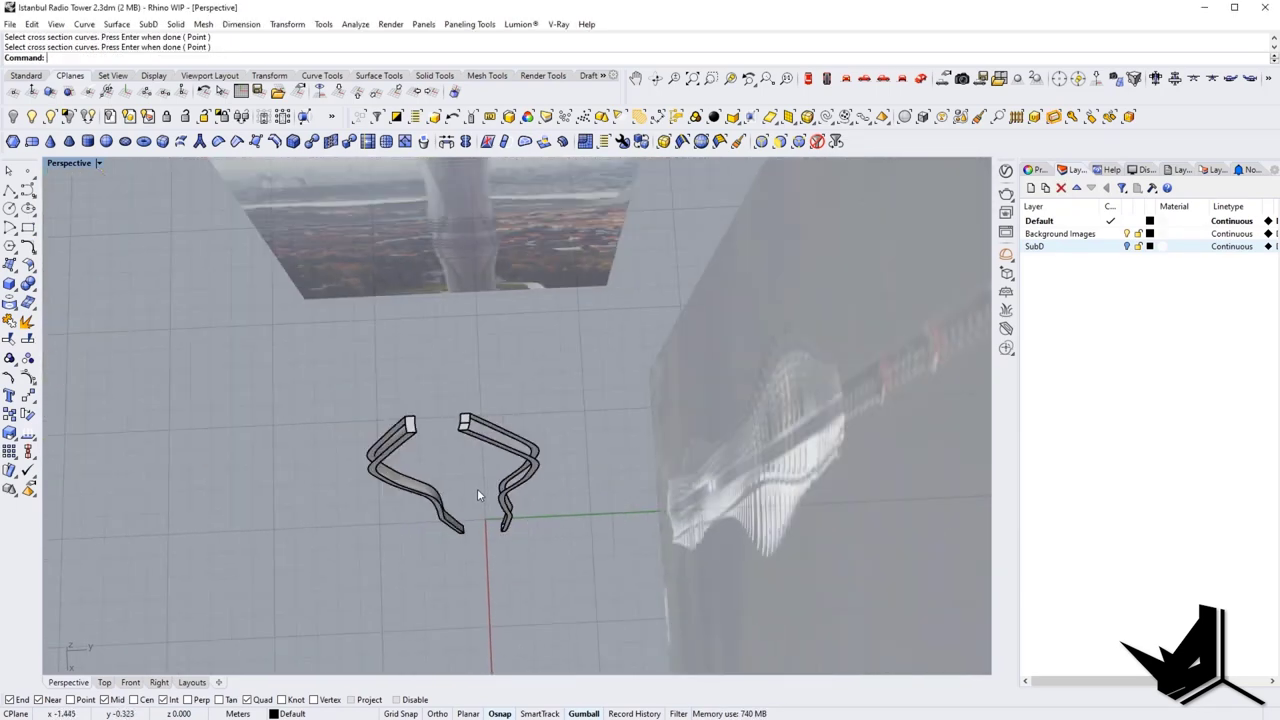
pyautogui.moveTo(478, 490); pyautogui.dragTo(543, 428, button='right')
pyautogui.scroll(5, 543, 428)
pyautogui.press('Return')
pyautogui.click(565, 378)
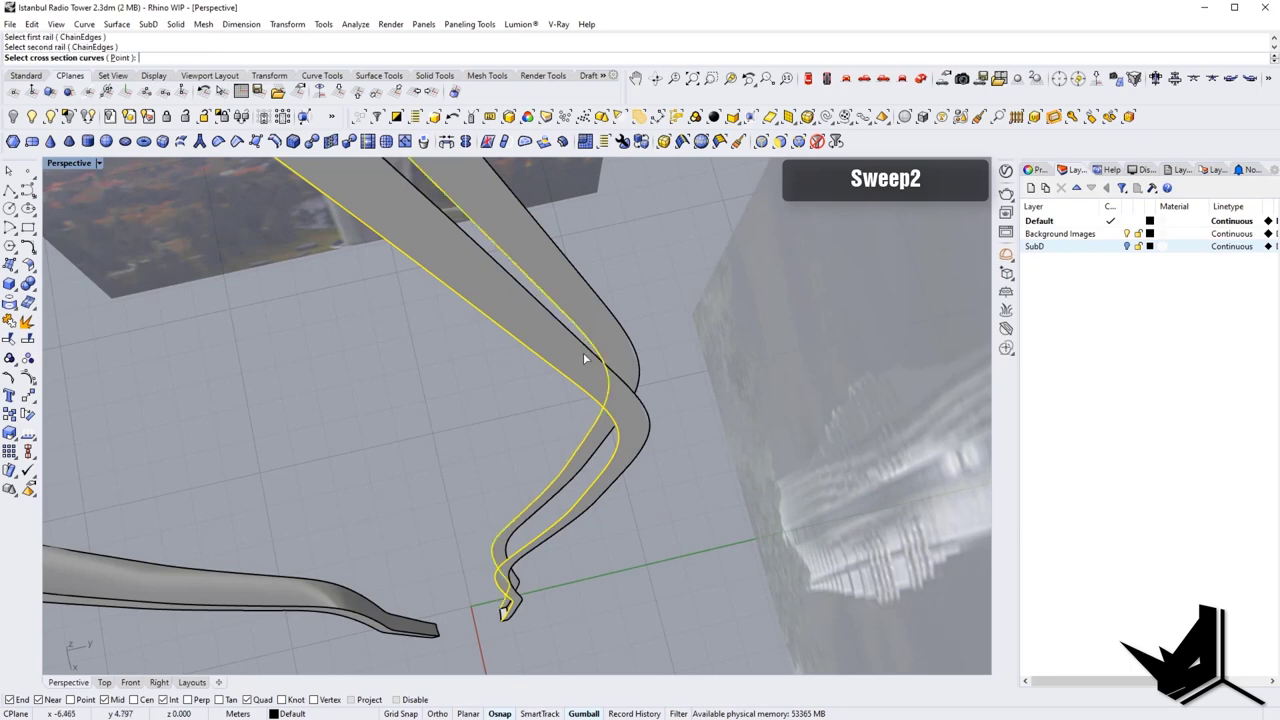
pyautogui.scroll(-5, 486, 290)
pyautogui.scroll(2, 499, 337)
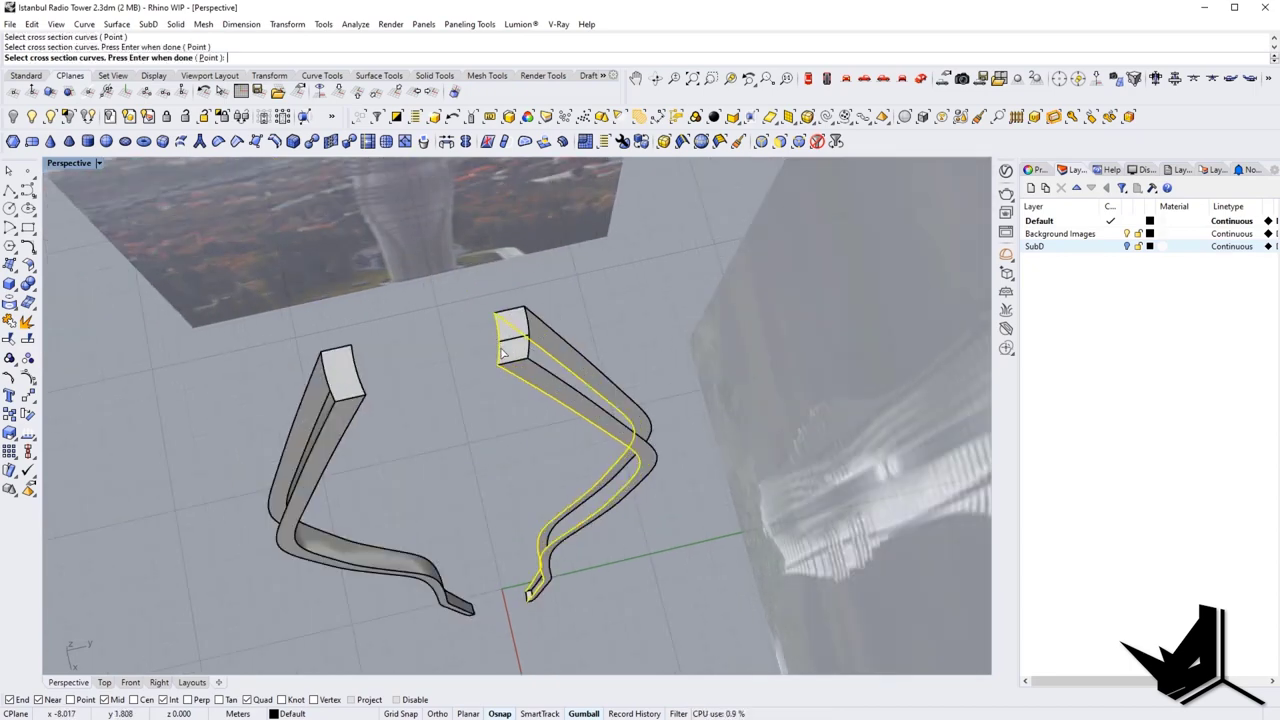
pyautogui.press('Escape')
pyautogui.click(529, 336)
pyautogui.press('Escape')
# Step: Select both segments of the split inner edge at the upper end of the second strip
pyautogui.moveTo(529, 336); pyautogui.dragTo(503, 344, button='right')
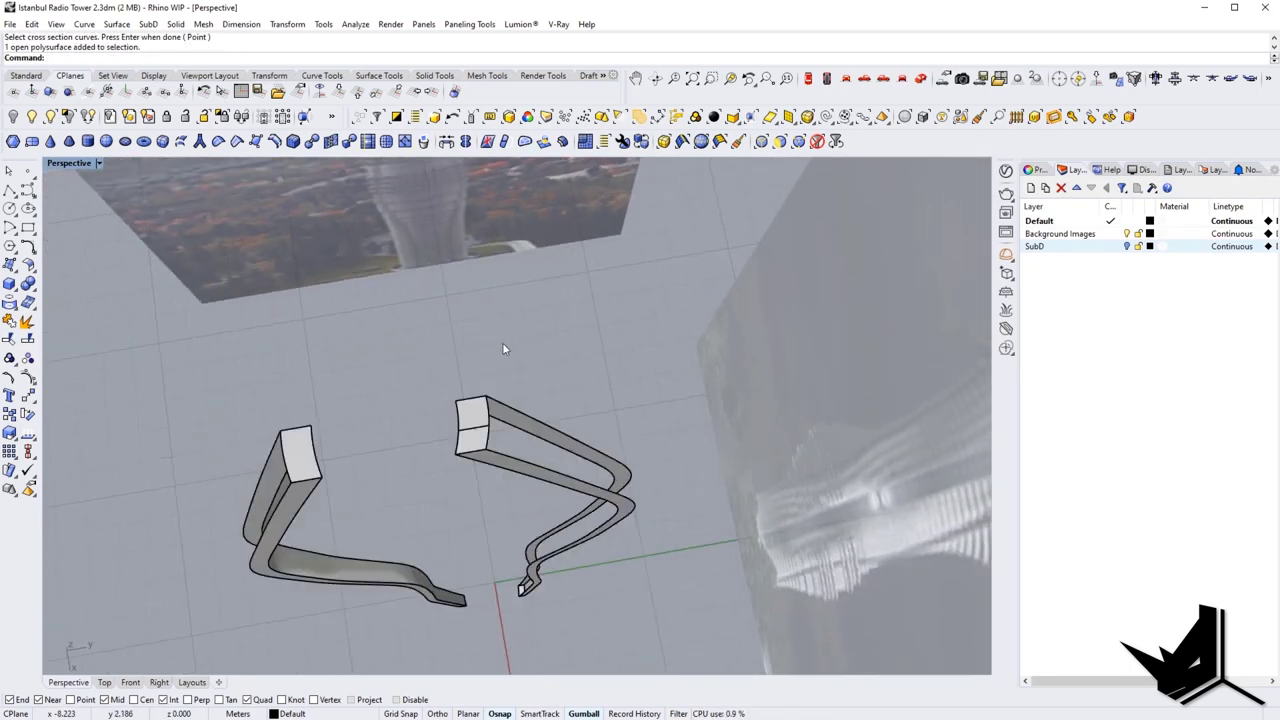
pyautogui.scroll(3, 463, 442)
pyautogui.scroll(-3, 458, 384)
pyautogui.click(452, 346)
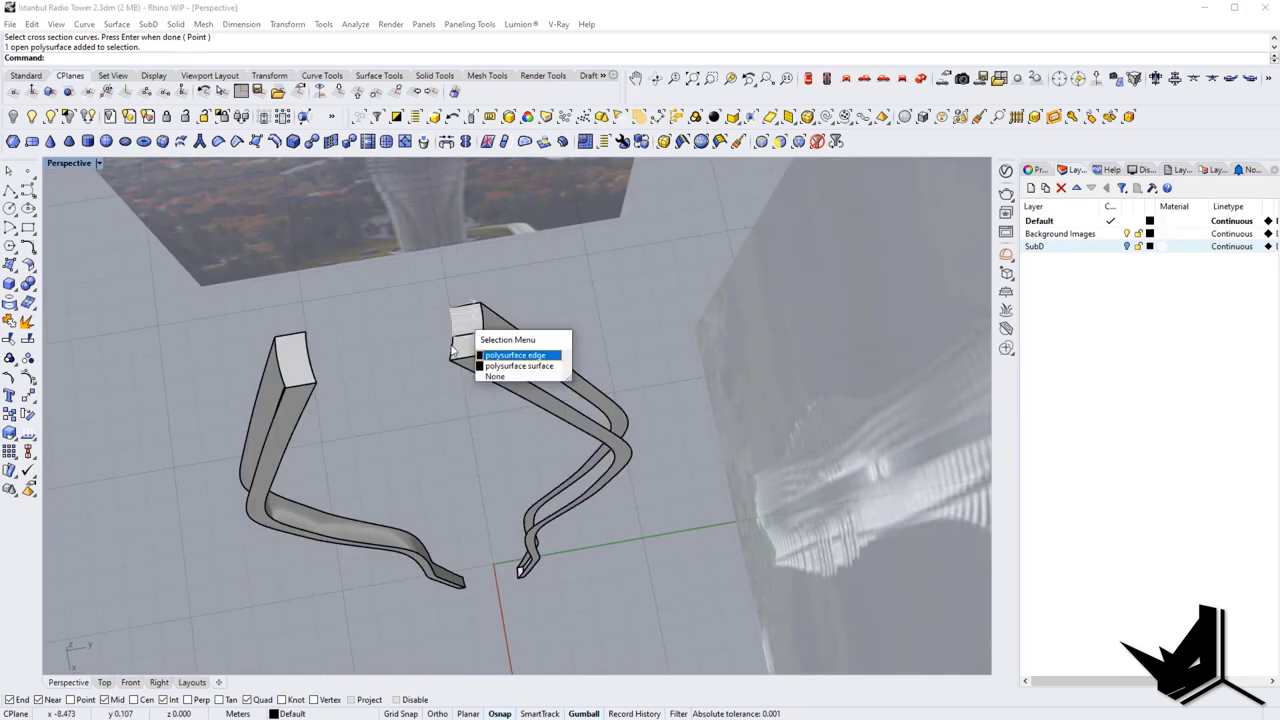
pyautogui.click(492, 356)
pyautogui.scroll(2, 459, 344)
pyautogui.scroll(-1, 459, 344)
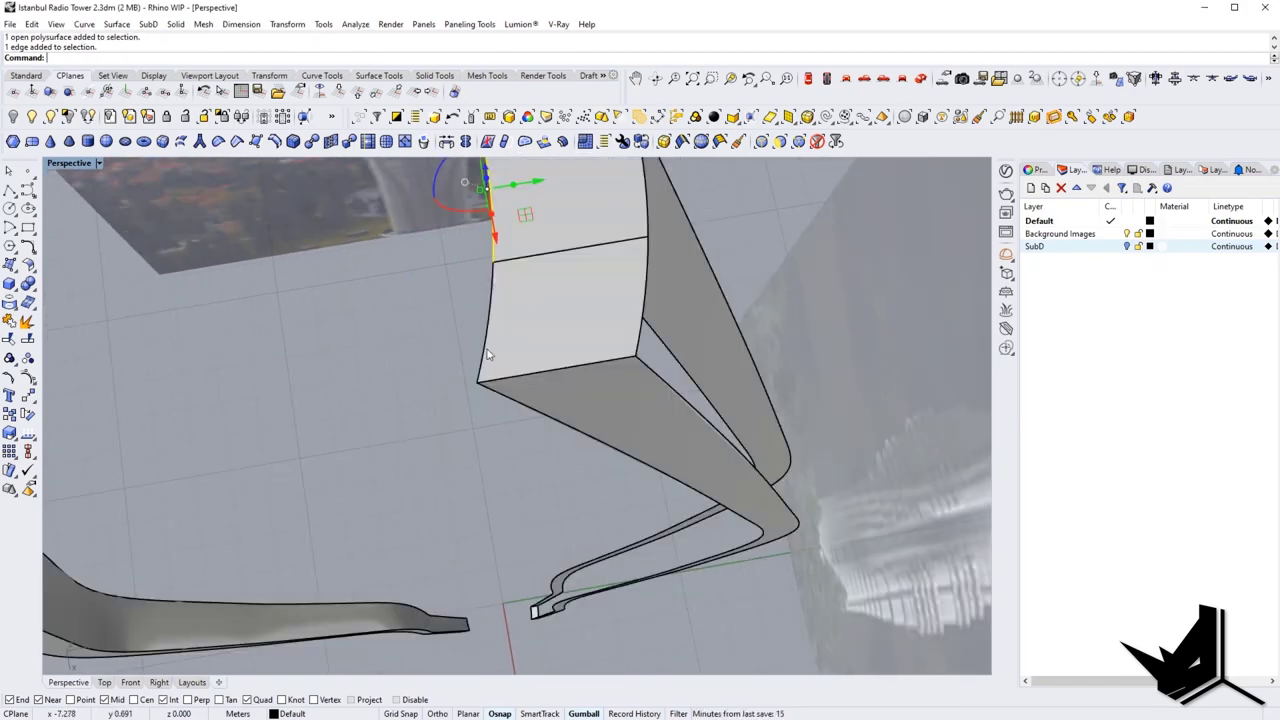
pyautogui.keyDown('ctrl'); pyautogui.keyDown('shift'); pyautogui.click(486, 349); pyautogui.keyUp('shift'); pyautogui.keyUp('ctrl')
pyautogui.click(544, 385)
pyautogui.keyDown('shift'); pyautogui.moveTo(544, 387); pyautogui.dragTo(540, 404, button='right'); pyautogui.keyUp('shift')
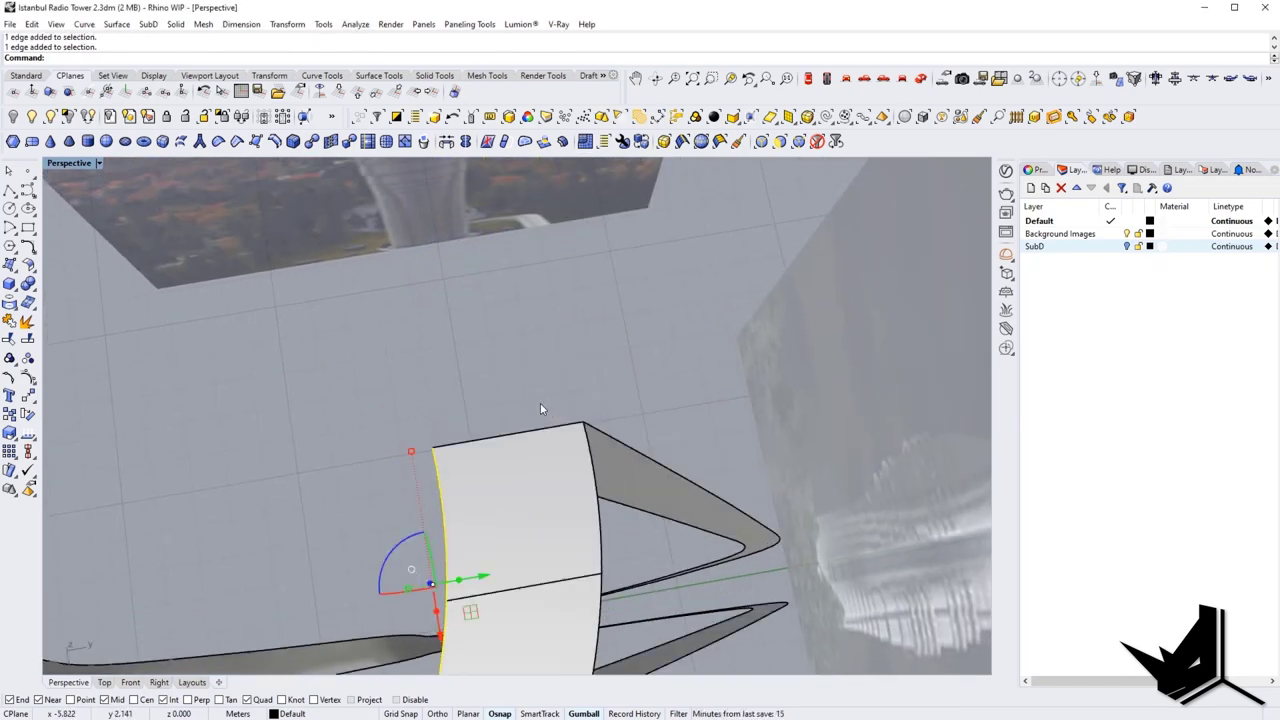
# Step: Duplicate the selected end edges of the strip with DupEdge and join the resulting curves into one
pyautogui.write('DupEdge')
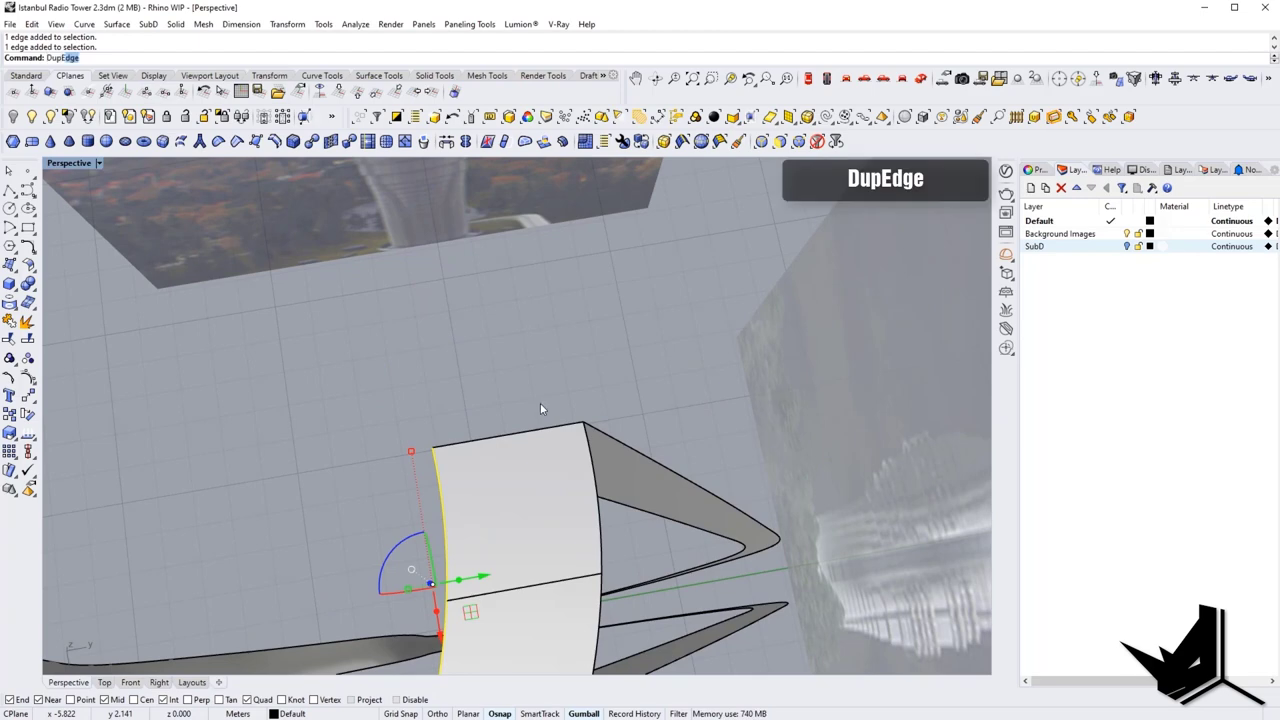
pyautogui.press('Return')
pyautogui.write('J')
pyautogui.scroll(-8, 542, 403)
pyautogui.moveTo(542, 403); pyautogui.dragTo(542, 459, button='right')
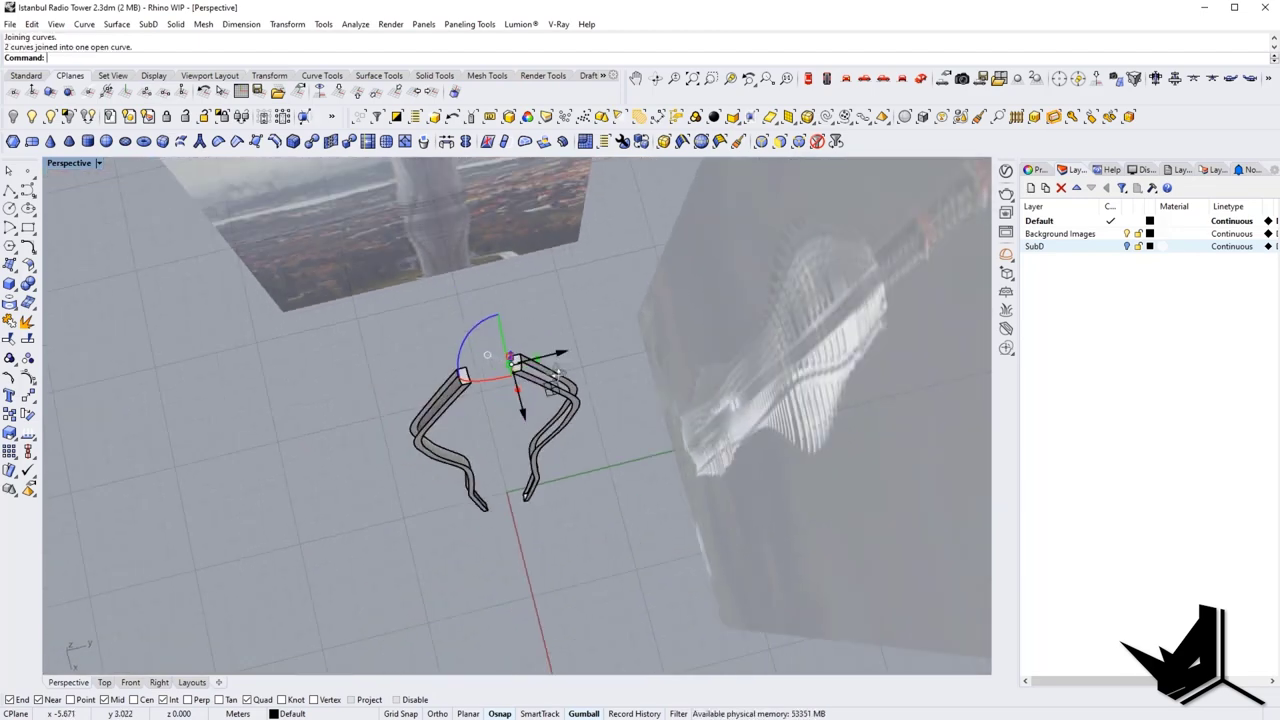
# Step: Create a Sweep2 surface along the strip's two open long edges, using the joined curve and the lower end as cross sections
pyautogui.press('Escape')
pyautogui.scroll(5, 542, 459)
pyautogui.write('S')
pyautogui.press('Return')
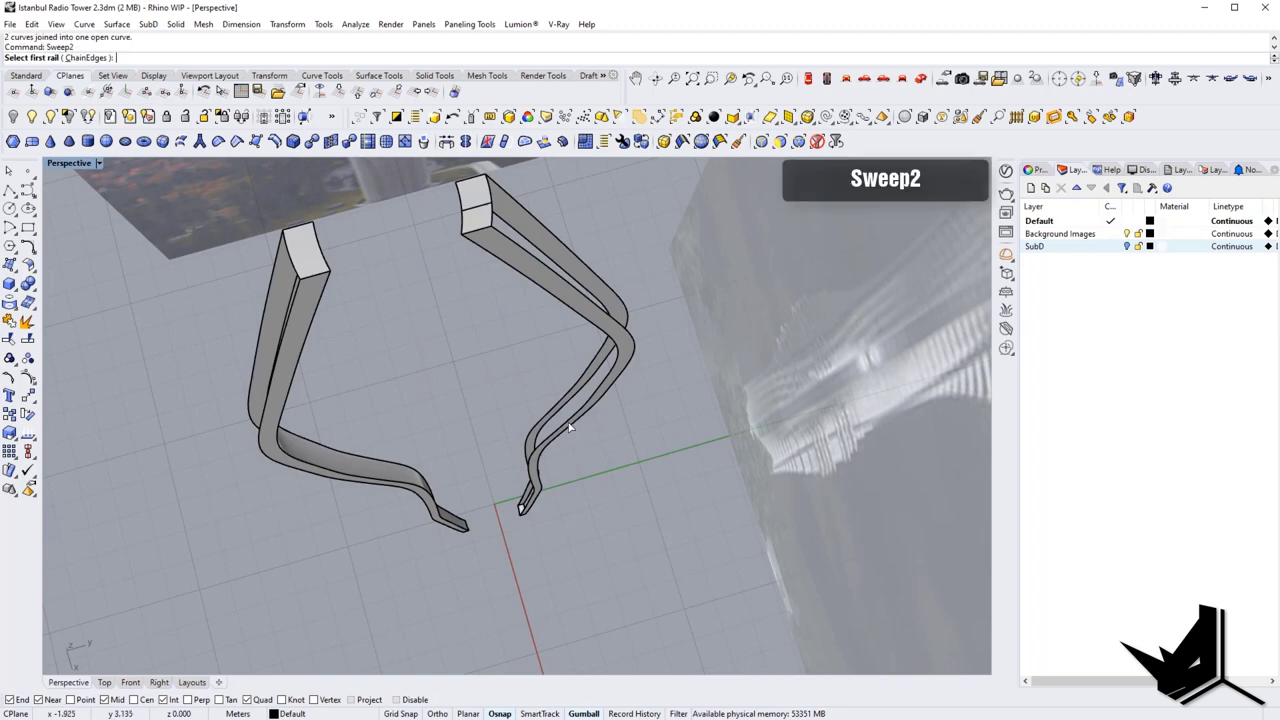
pyautogui.click(561, 413)
pyautogui.click(459, 199)
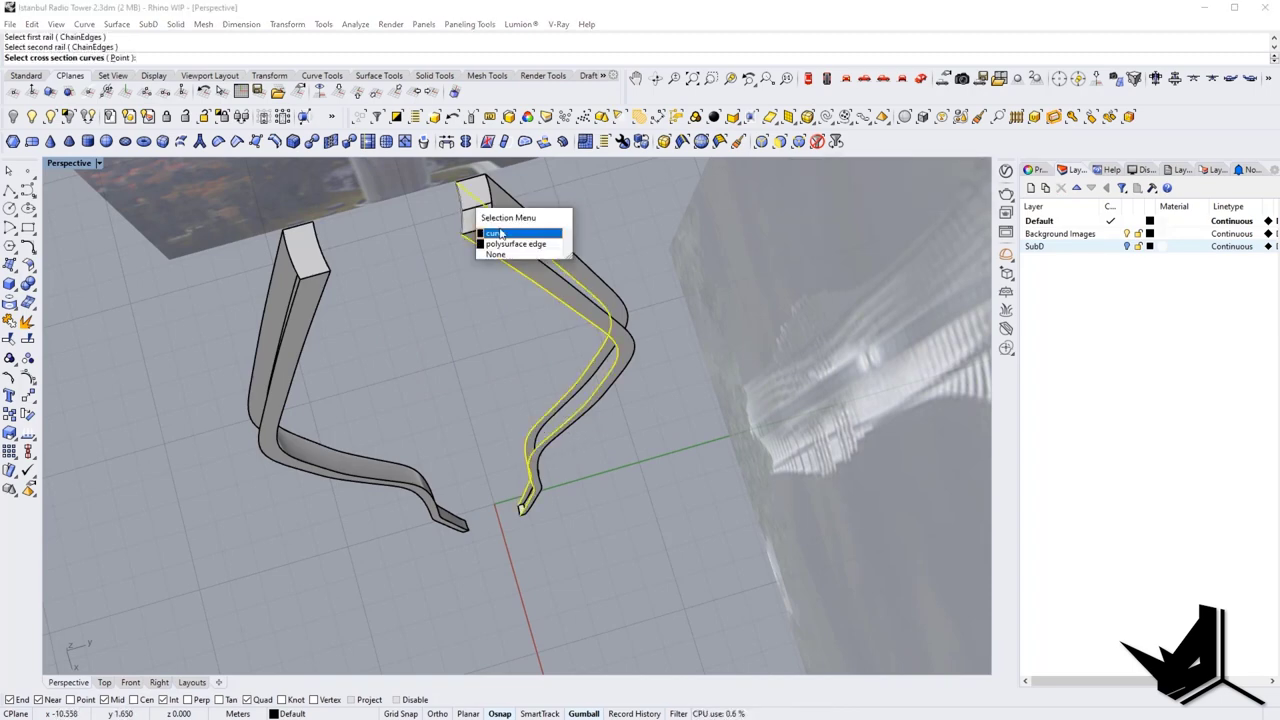
pyautogui.click(501, 232)
pyautogui.scroll(5, 521, 500)
pyautogui.scroll(3, 521, 497)
pyautogui.click(520, 507)
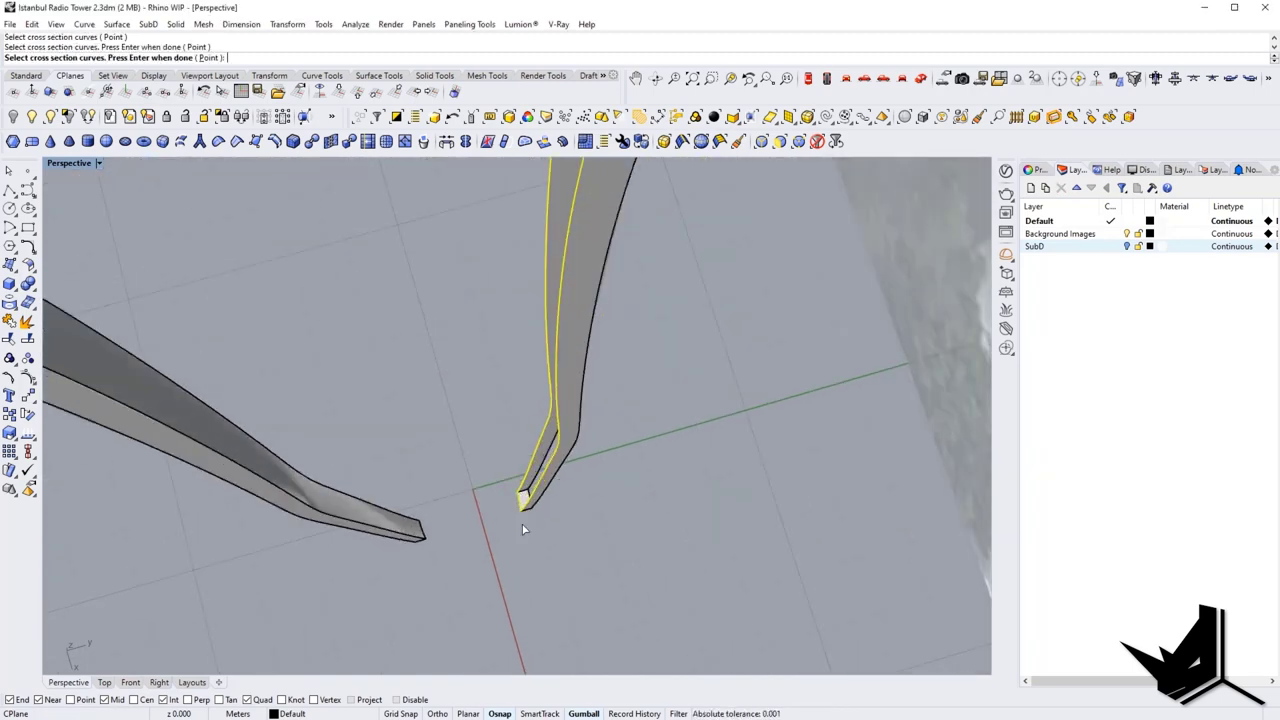
pyautogui.press('Return')
pyautogui.press('Return')
# Step: Join the surfaces of both curved strips and select each strip to check the result
pyautogui.scroll(-8, 521, 532)
pyautogui.scroll(3, 535, 430)
pyautogui.moveTo(550, 395); pyautogui.dragTo(481, 512)
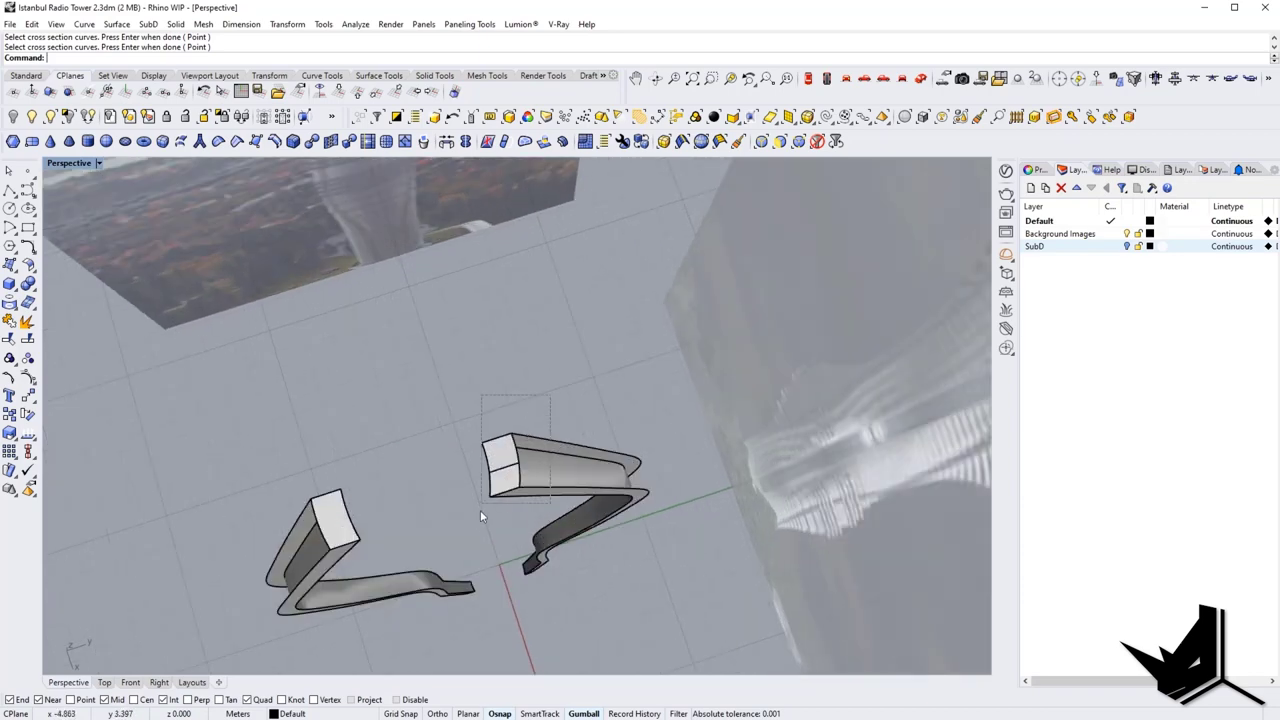
pyautogui.click(480, 510)
pyautogui.keyDown('shift'); pyautogui.click(286, 492); pyautogui.keyUp('shift')
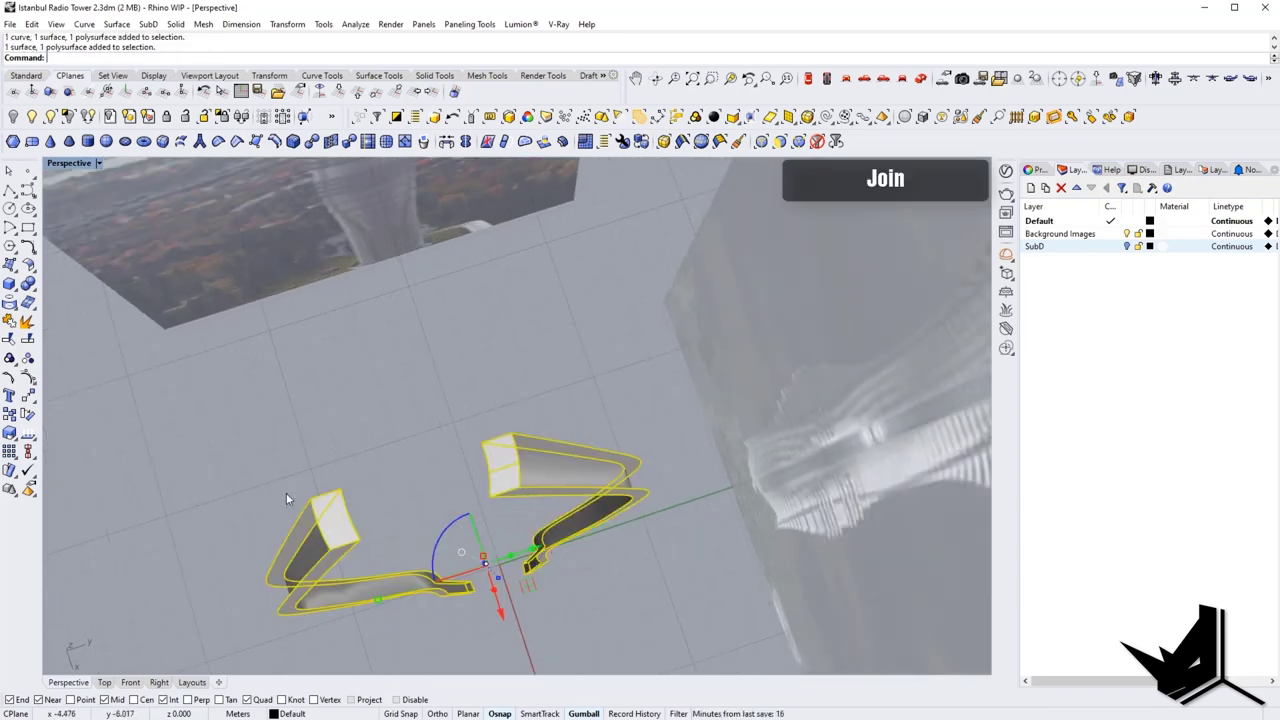
pyautogui.click(238, 488)
pyautogui.click(563, 465)
pyautogui.moveTo(415, 510); pyautogui.dragTo(402, 464, button='right')
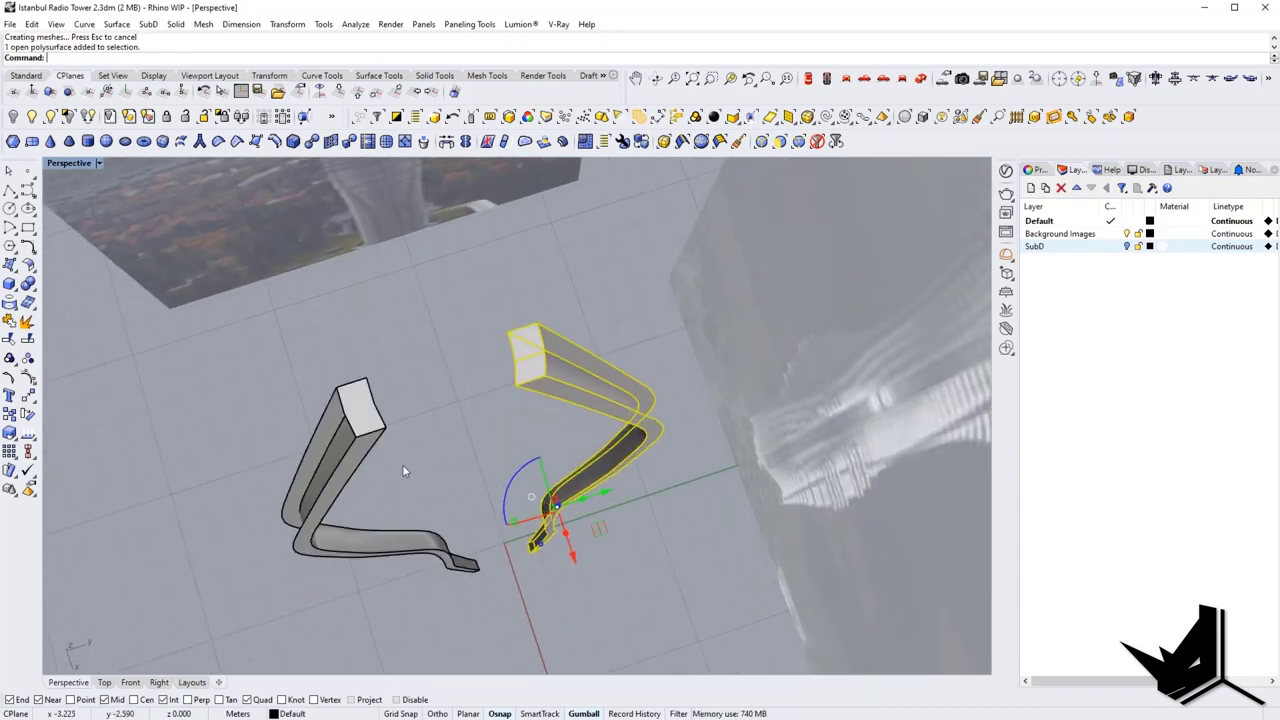
pyautogui.click(402, 464)
pyautogui.click(340, 451)
pyautogui.click(250, 405)
# Step: Show all hidden objects and turn off the Background Images layer
pyautogui.scroll(-7, 270, 400)
pyautogui.moveTo(225, 310); pyautogui.dragTo(266, 211, button='right')
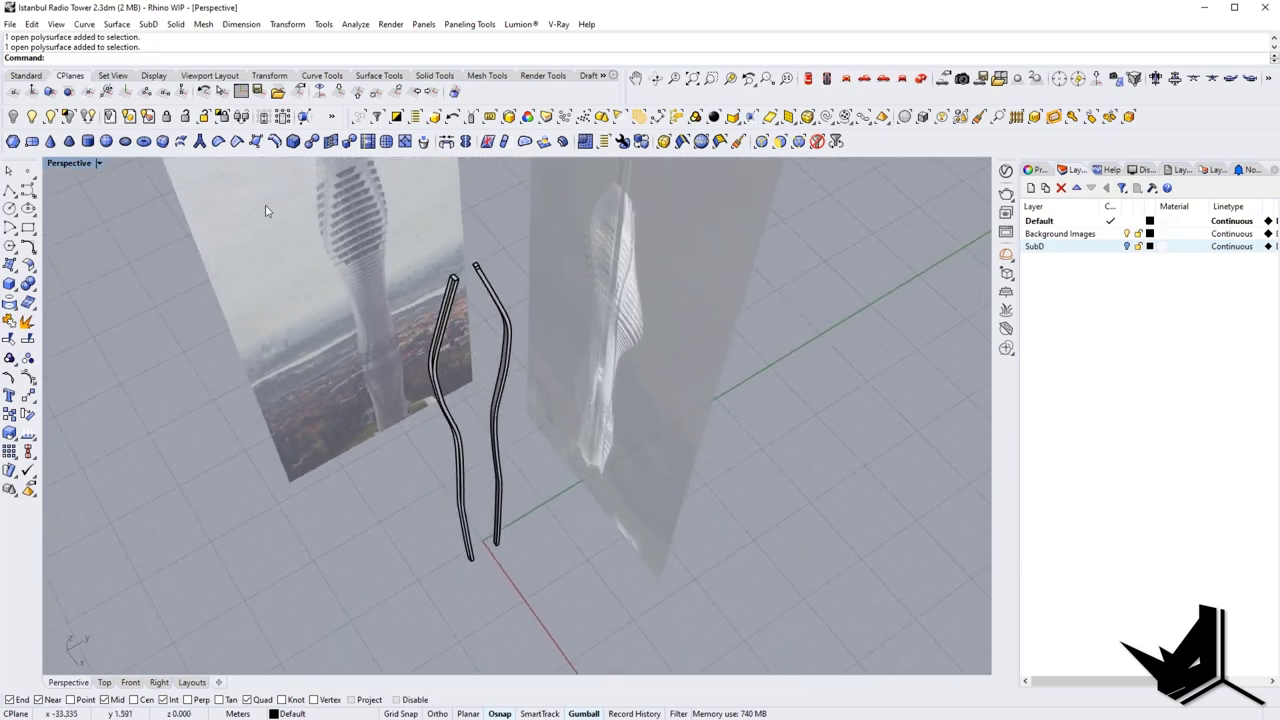
pyautogui.click(36, 119)
pyautogui.click(1127, 234)
pyautogui.moveTo(570, 480); pyautogui.dragTo(630, 430, button='right')
pyautogui.keyDown('shift'); pyautogui.moveTo(560, 430); pyautogui.dragTo(594, 491, button='right'); pyautogui.keyUp('shift')
pyautogui.keyDown('shift'); pyautogui.moveTo(539, 294); pyautogui.dragTo(500, 474, button='right'); pyautogui.keyUp('shift')
pyautogui.scroll(6, 448, 428)
pyautogui.moveTo(385, 448); pyautogui.dragTo(333, 494, button='right')
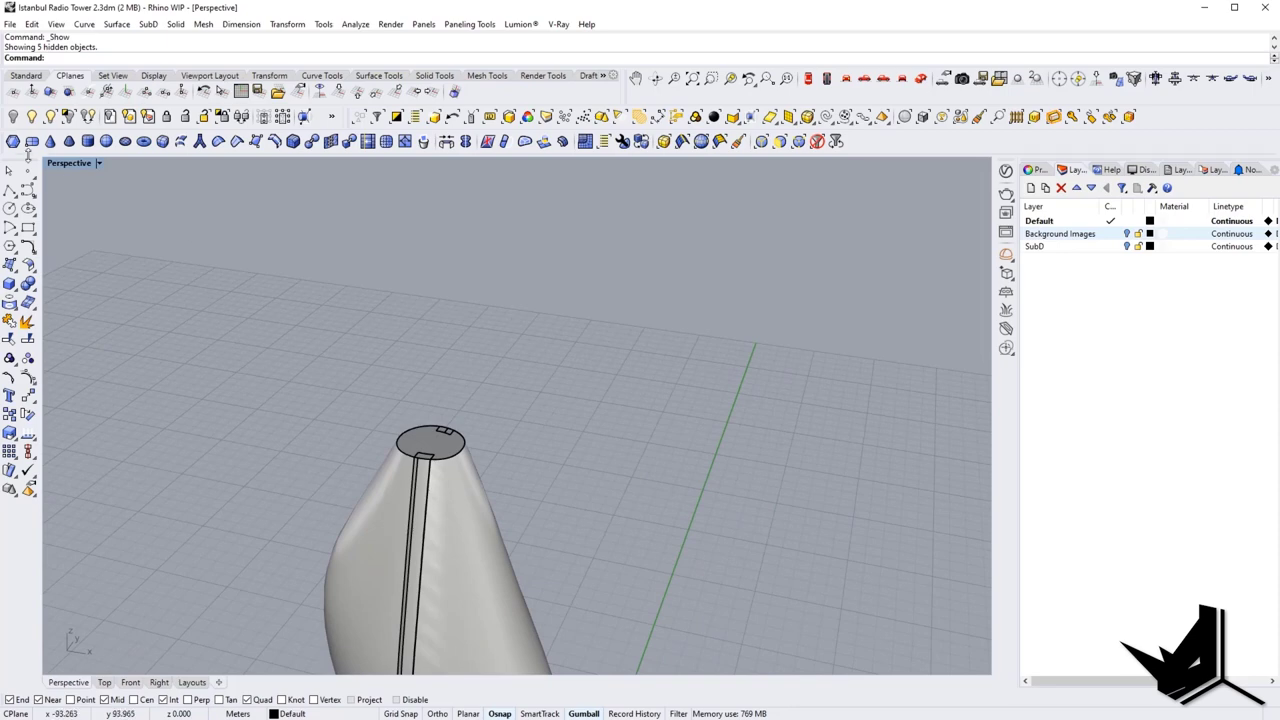
# Step: Turn the Background Images layer back on and compare the tower's top with the antenna image in the Right view
pyautogui.click(1127, 233)
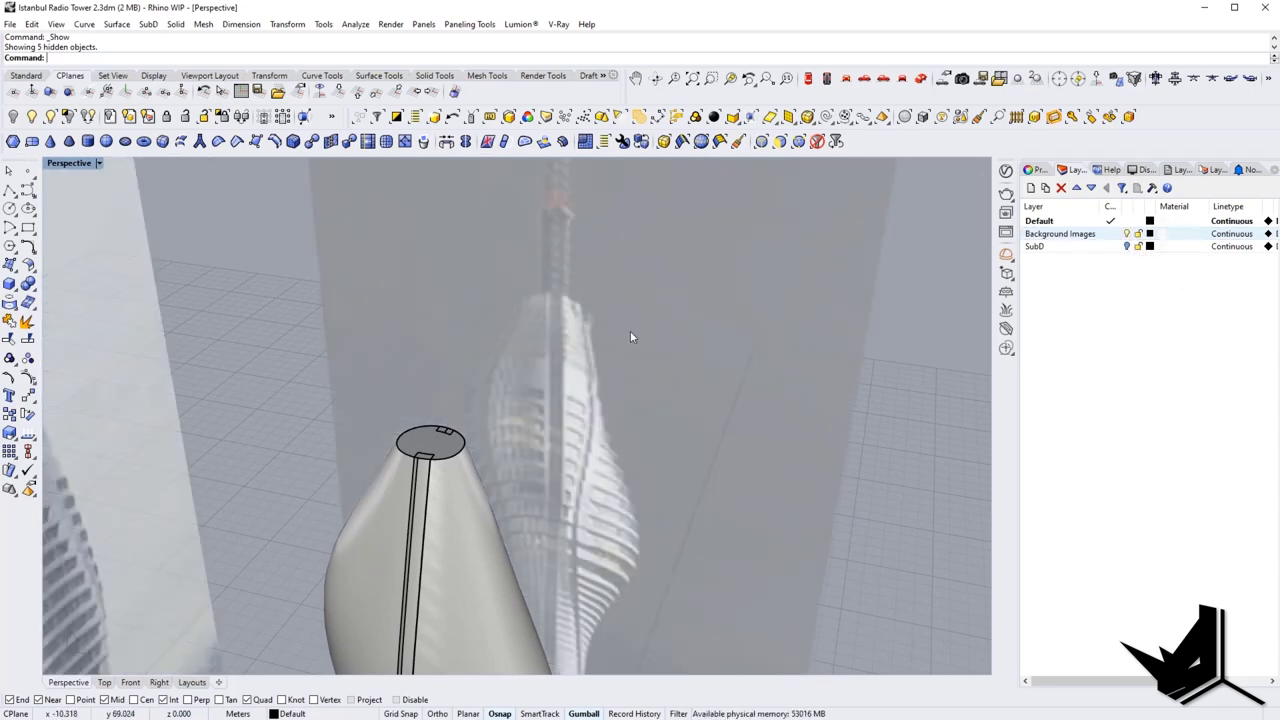
pyautogui.moveTo(631, 337); pyautogui.dragTo(490, 440, button='right')
pyautogui.scroll(-6, 618, 314)
pyautogui.click(864, 85)
pyautogui.scroll(8, 481, 419)
pyautogui.scroll(-6, 493, 400)
pyautogui.scroll(1, 446, 464)
pyautogui.scroll(2, 441, 379)
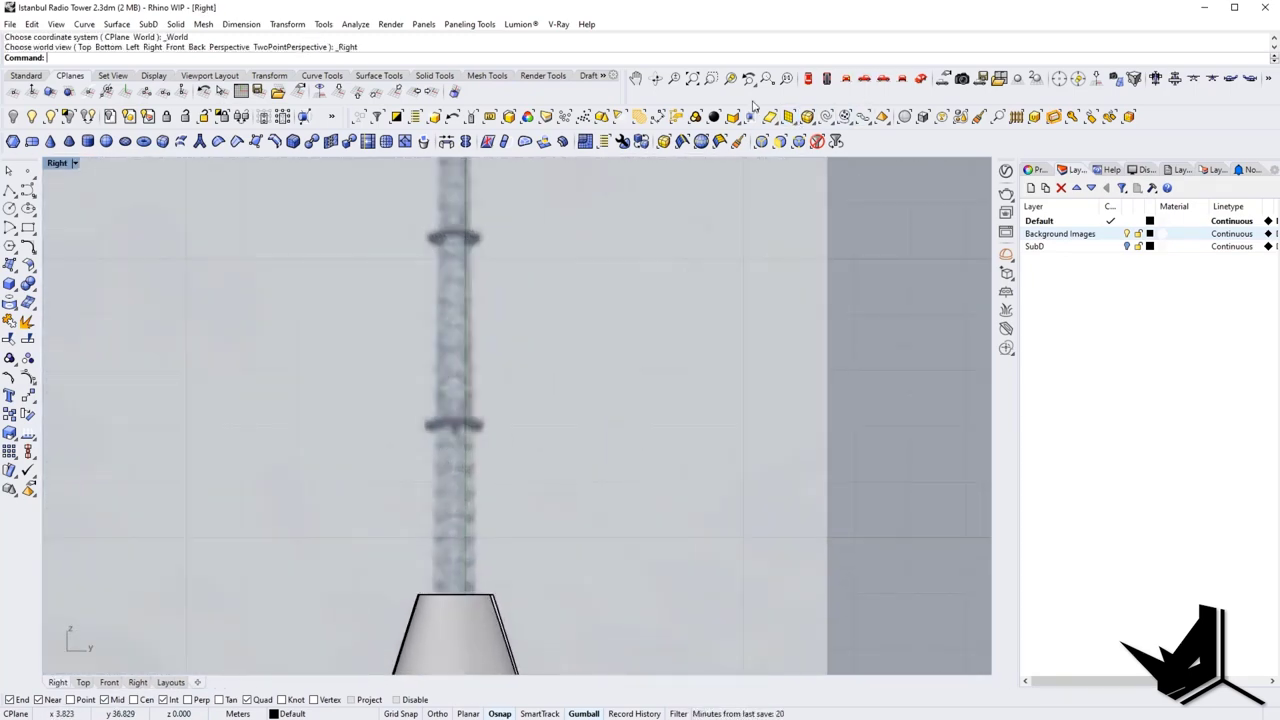
# Step: Draw a circle for the antenna around the centre of the tower's top face in the Top view
pyautogui.click(808, 79)
pyautogui.scroll(5, 505, 486)
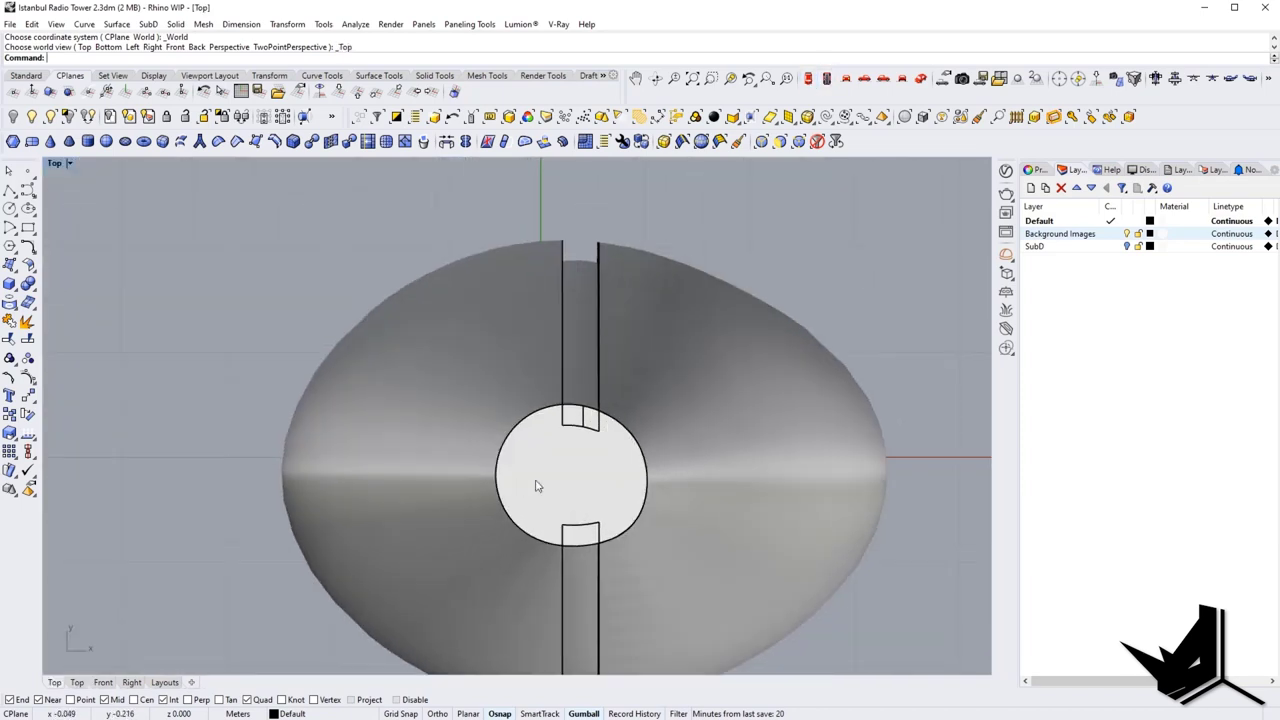
pyautogui.moveTo(573, 473); pyautogui.dragTo(497, 432, button='right')
pyautogui.write('ircle')
pyautogui.press('Return')
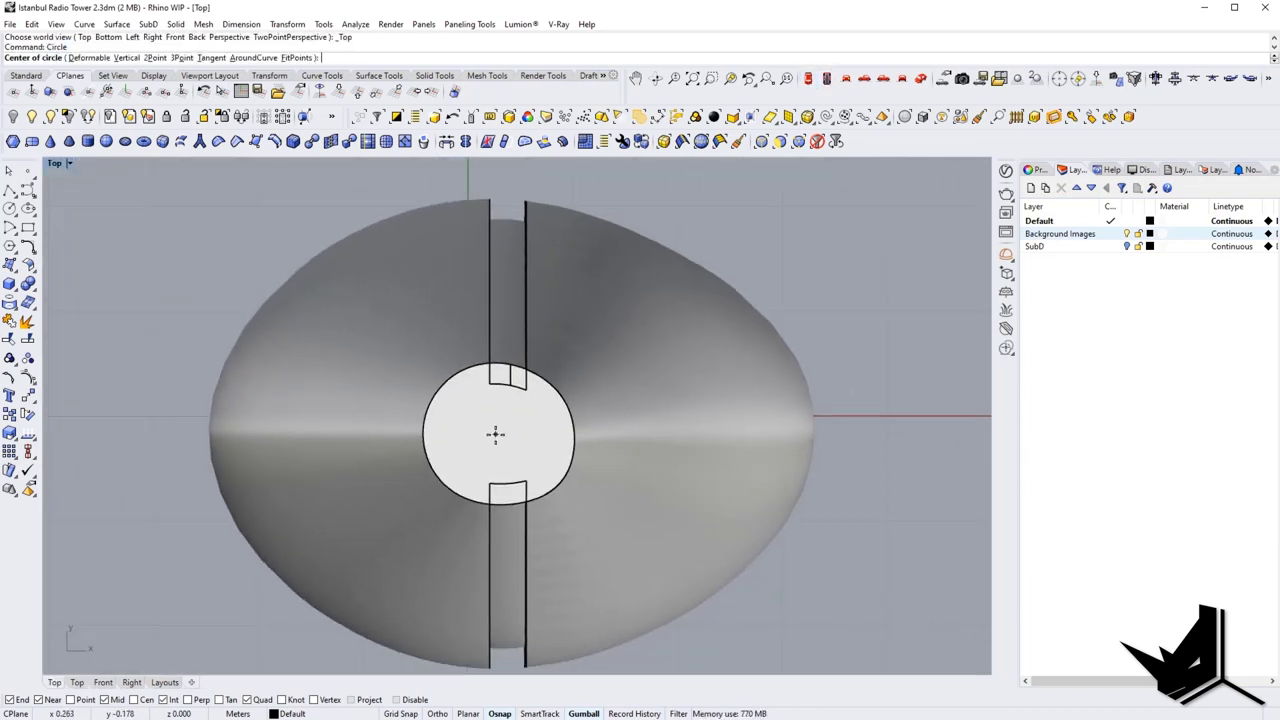
pyautogui.click(495, 433)
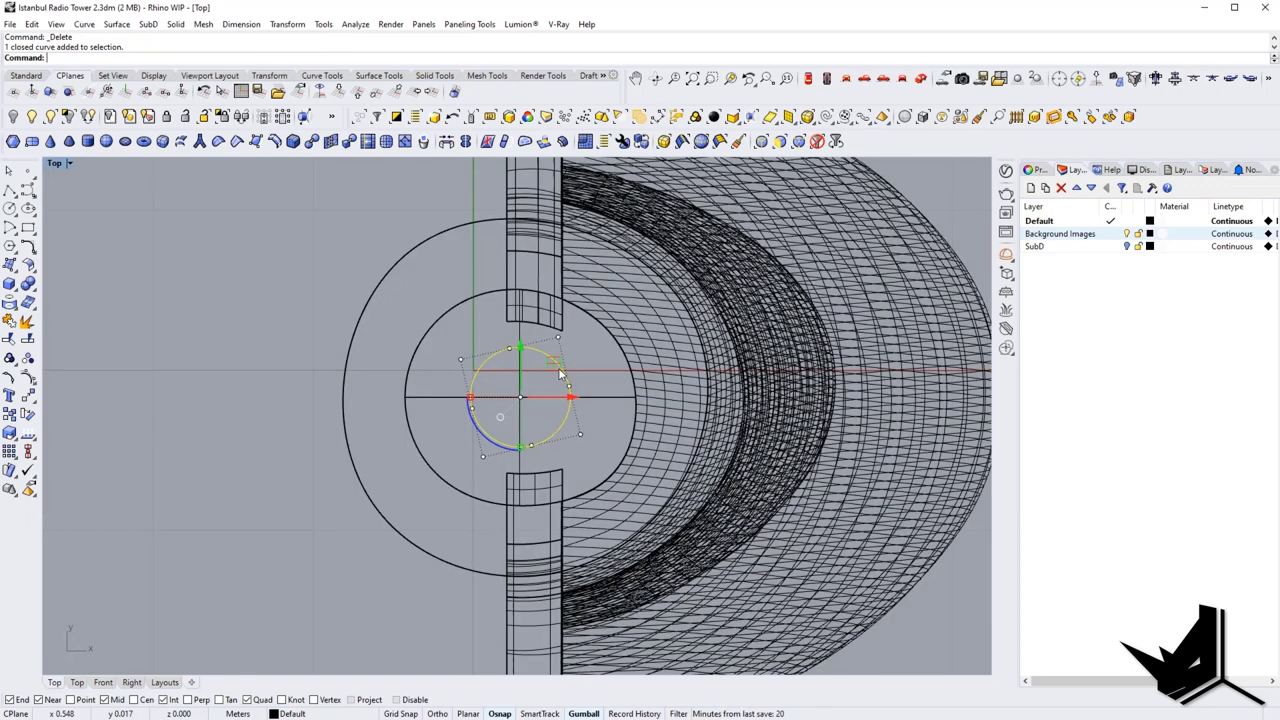
# Step: Extrude the antenna circle upward into a tube, following the mast in the Back view reference image
pyautogui.click(918, 83)
pyautogui.moveTo(578, 406); pyautogui.dragTo(449, 371, button='right')
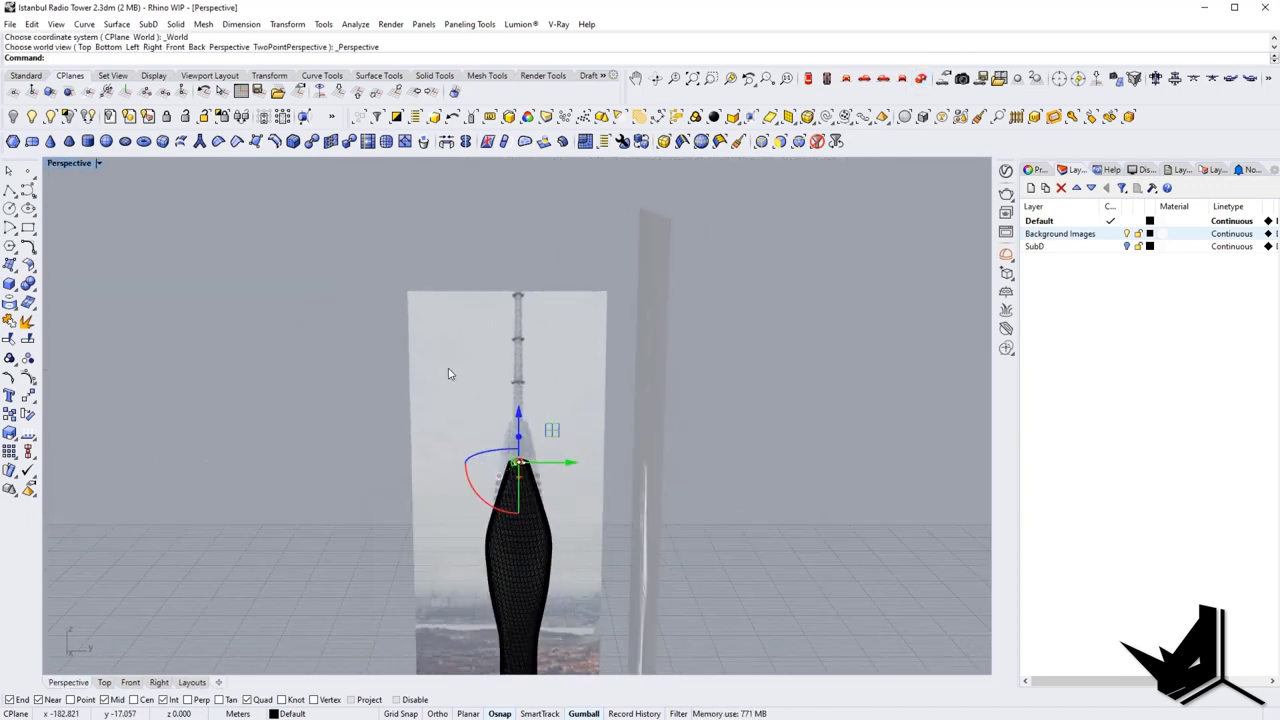
pyautogui.click(901, 79)
pyautogui.scroll(10, 525, 466)
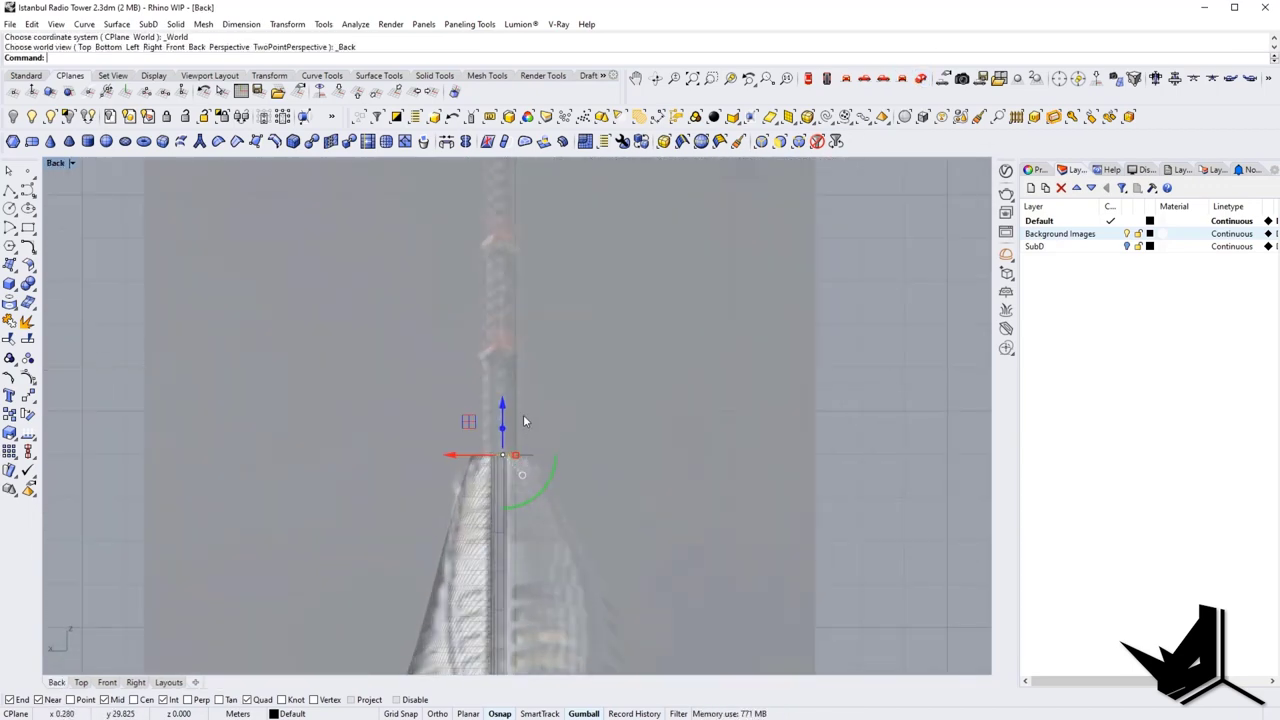
pyautogui.moveTo(502, 244); pyautogui.dragTo(502, 242)
pyautogui.moveTo(527, 264); pyautogui.dragTo(492, 443, button='right')
pyautogui.scroll(-2, 523, 342)
pyautogui.scroll(-4, 494, 397)
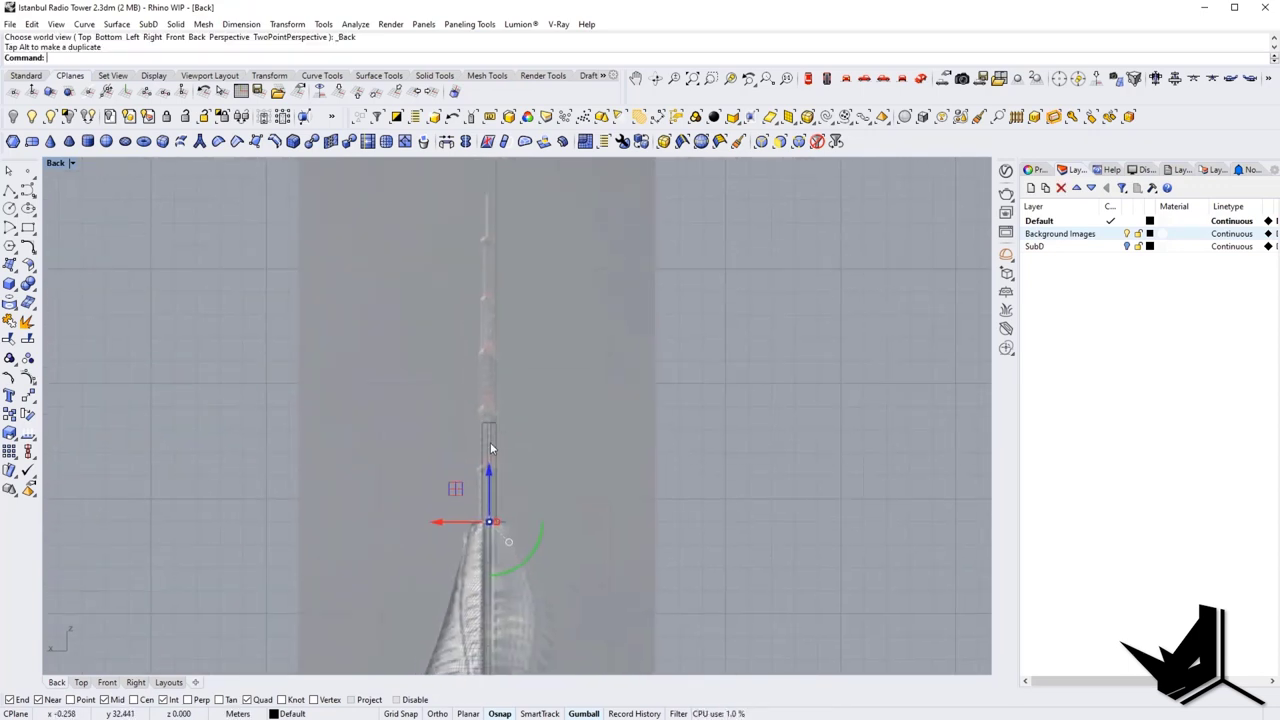
# Step: Select the tube's top edge and move it down to the first joint of the mast in the reference image
pyautogui.scroll(4, 492, 443)
pyautogui.click(460, 408)
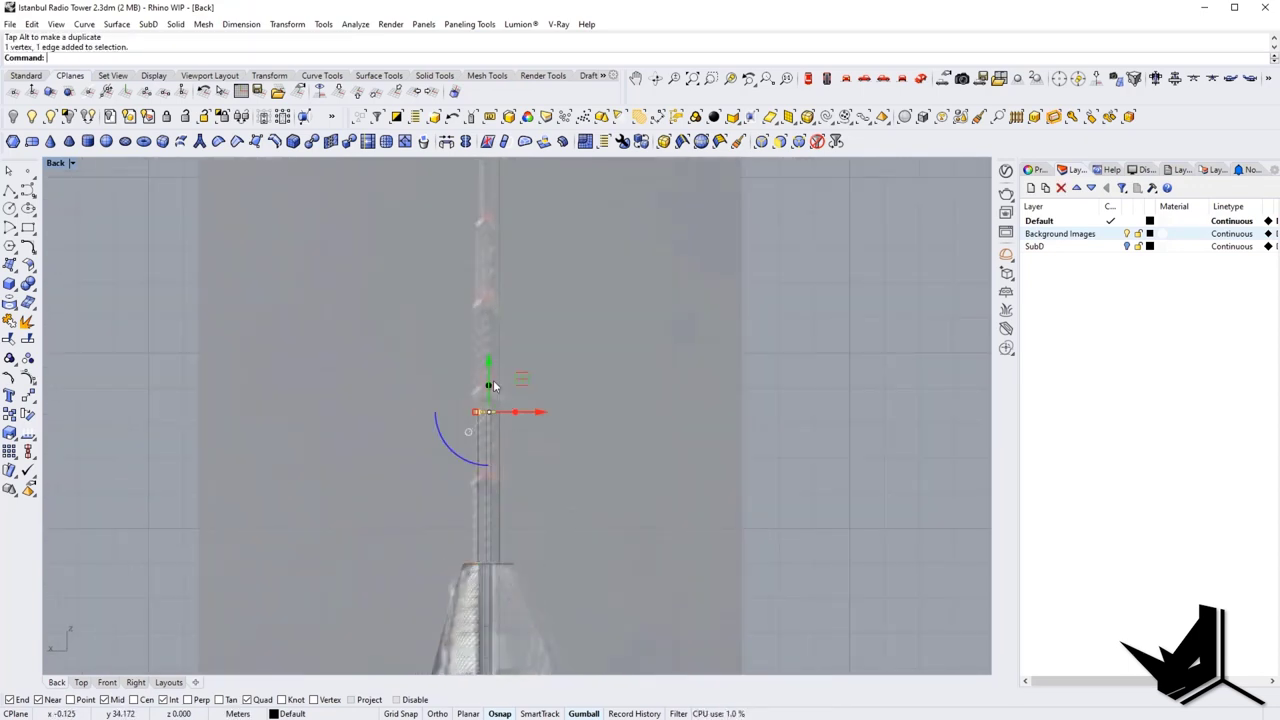
pyautogui.moveTo(493, 386); pyautogui.dragTo(494, 383)
pyautogui.moveTo(501, 436); pyautogui.dragTo(502, 434)
pyautogui.scroll(-4, 566, 493)
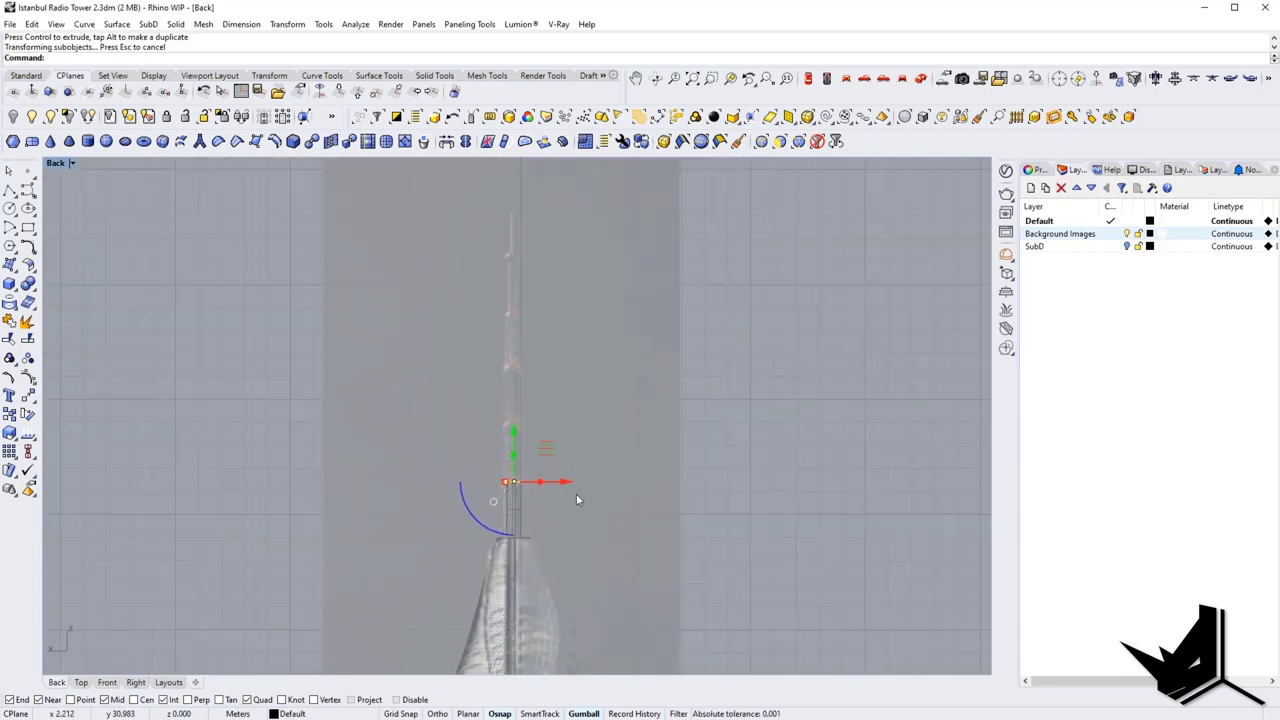
pyautogui.moveTo(576, 493); pyautogui.dragTo(514, 503, button='right')
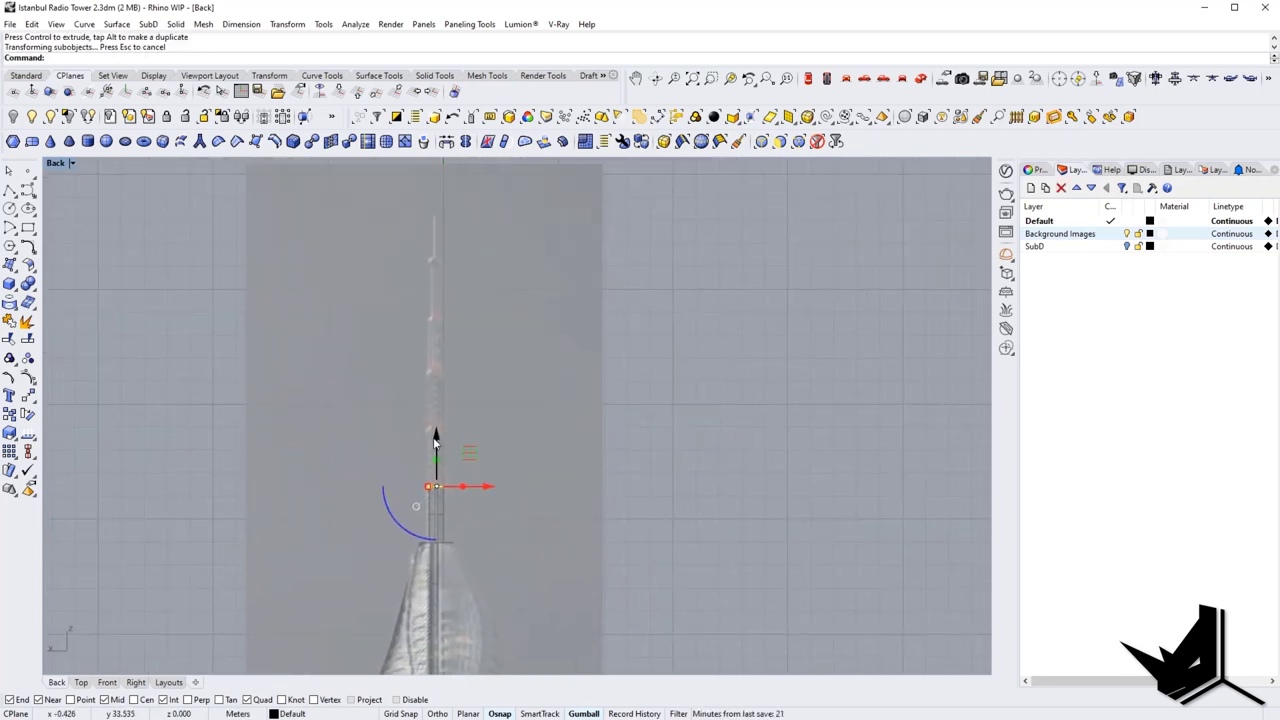
# Step: Switch the Perspective view to shaded display and scale the antenna tube up slightly in all directions
pyautogui.click(944, 78)
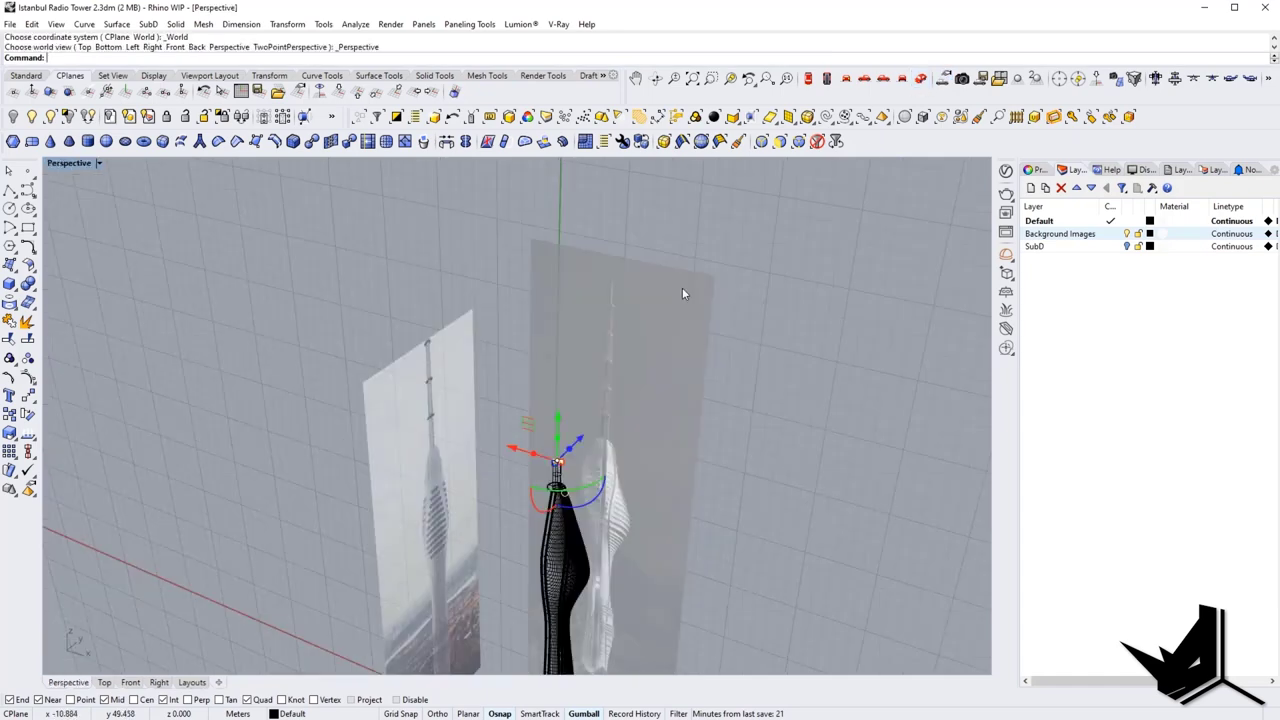
pyautogui.moveTo(640, 350)
pyautogui.mouseDown(button='right')
pyautogui.moveTo(514, 446)
pyautogui.moveTo(472, 458)
pyautogui.moveTo(520, 438)
pyautogui.moveTo(530, 382)
pyautogui.moveTo(567, 390)
pyautogui.moveTo(566, 424)
pyautogui.mouseUp(button='right')
pyautogui.hotkey('ctrl', 'alt', 's')
pyautogui.scroll(4, 560, 470)
pyautogui.press('Escape')
pyautogui.scroll(6, 520, 438)
pyautogui.click(526, 406)
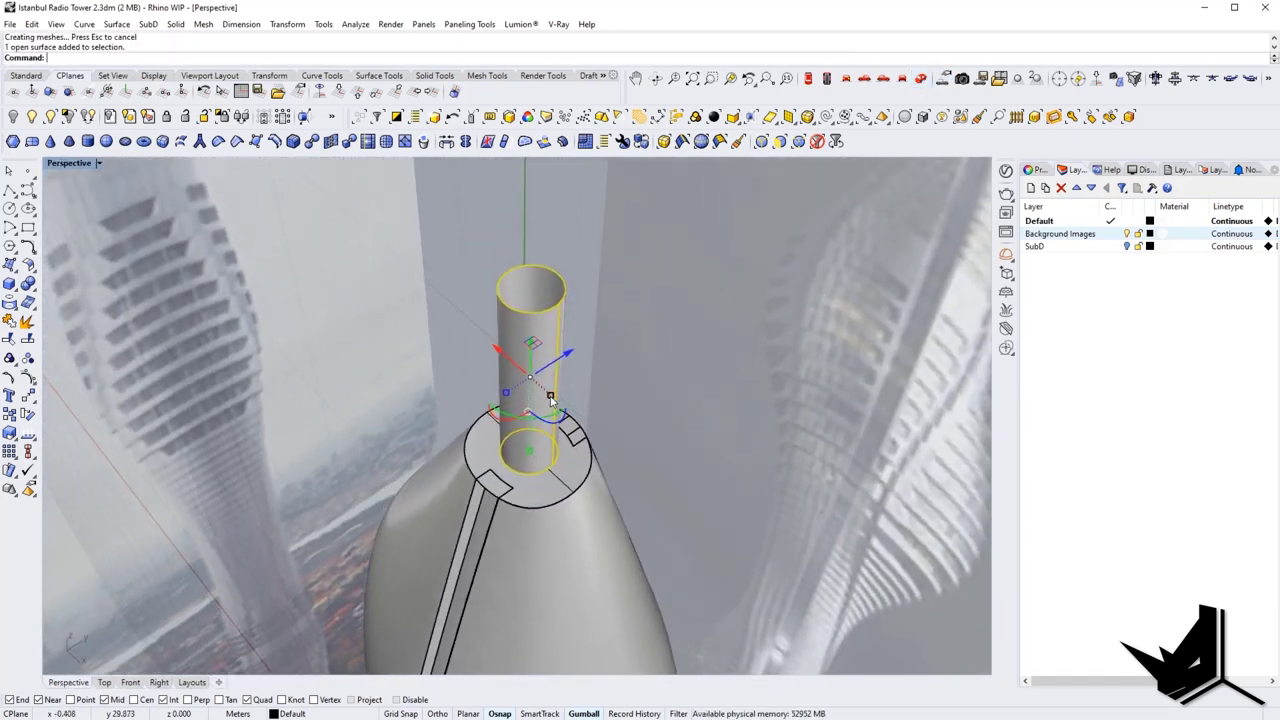
pyautogui.keyDown('shift'); pyautogui.moveTo(550, 396); pyautogui.dragTo(556, 401); pyautogui.keyUp('shift')
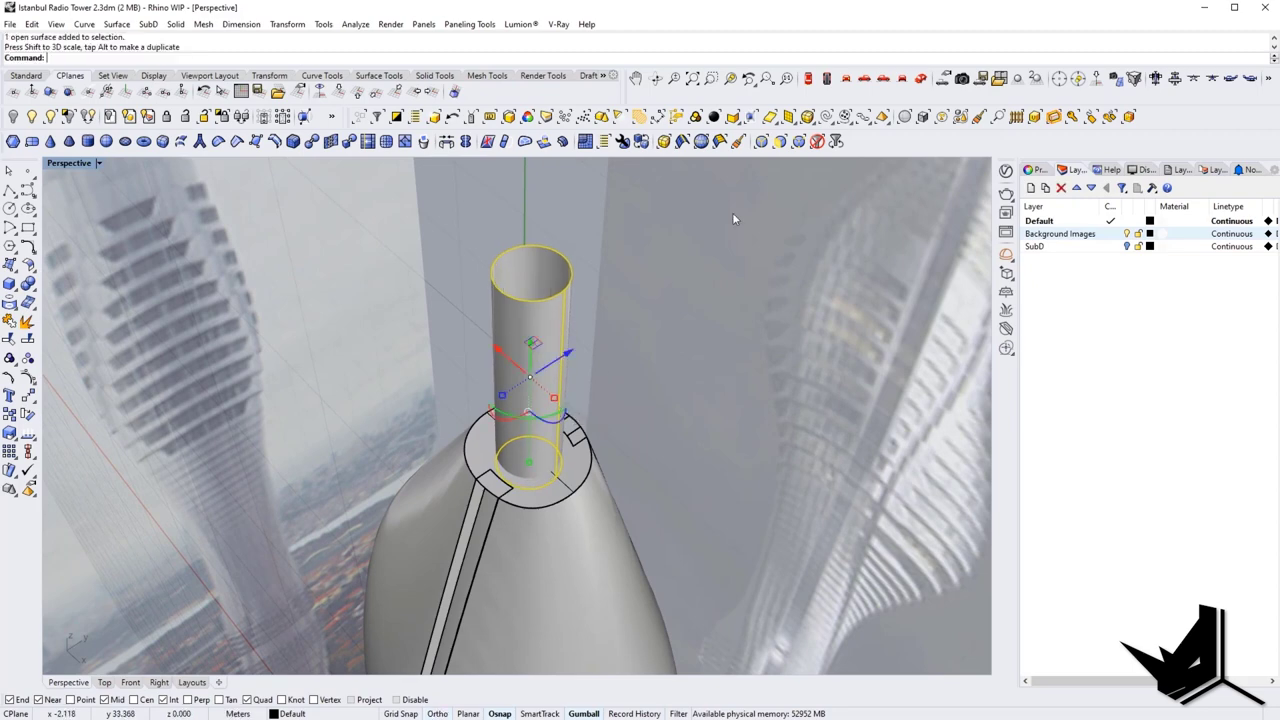
# Step: Fit the tube to the mast in the wireframe Front view by adjusting its scale and lowering its top edge to the red band
pyautogui.click(846, 79)
pyautogui.scroll(-10, 555, 384)
pyautogui.moveTo(526, 406); pyautogui.dragTo(489, 341, button='right')
pyautogui.hotkey('ctrl', 'alt', 'w')
pyautogui.scroll(6, 452, 423)
pyautogui.scroll(-4, 462, 401)
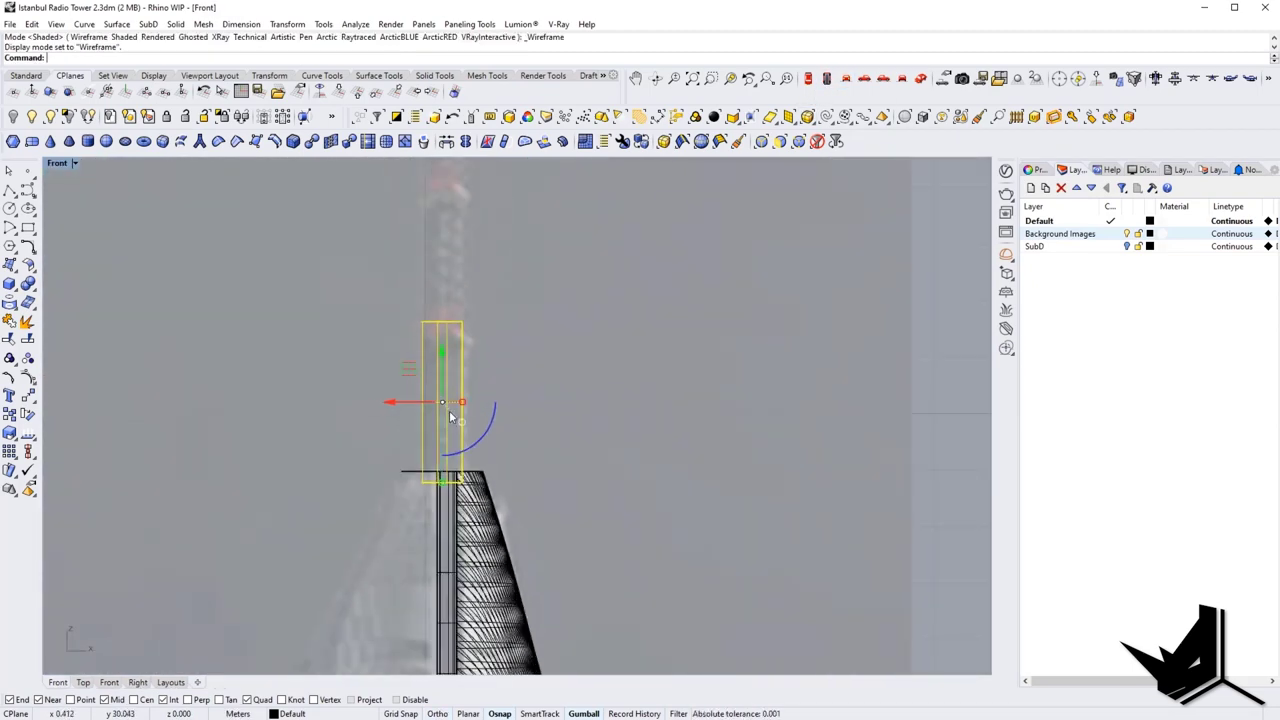
pyautogui.scroll(2, 460, 410)
pyautogui.moveTo(474, 398); pyautogui.dragTo(475, 397)
pyautogui.click(390, 252)
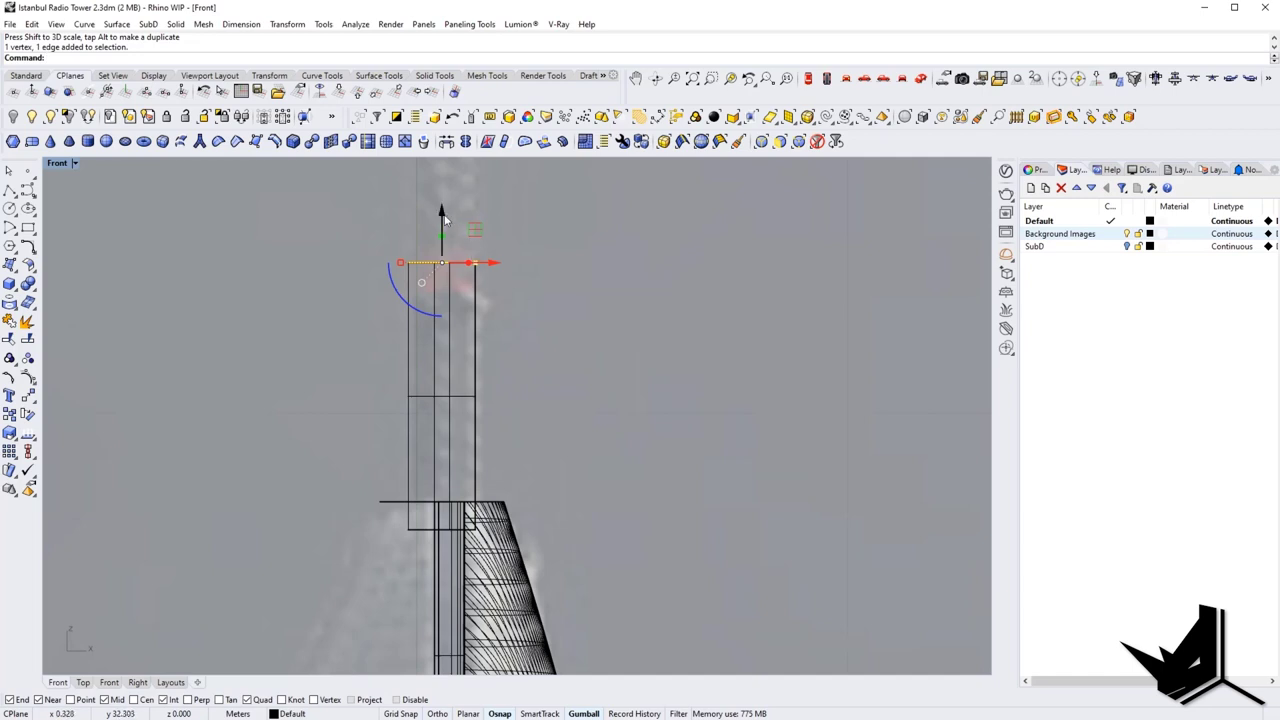
pyautogui.moveTo(453, 257); pyautogui.dragTo(453, 258)
# Step: Copy the tube from its bottom corner to its top corner to stack a second segment on it
pyautogui.click(487, 334)
pyautogui.click(457, 369)
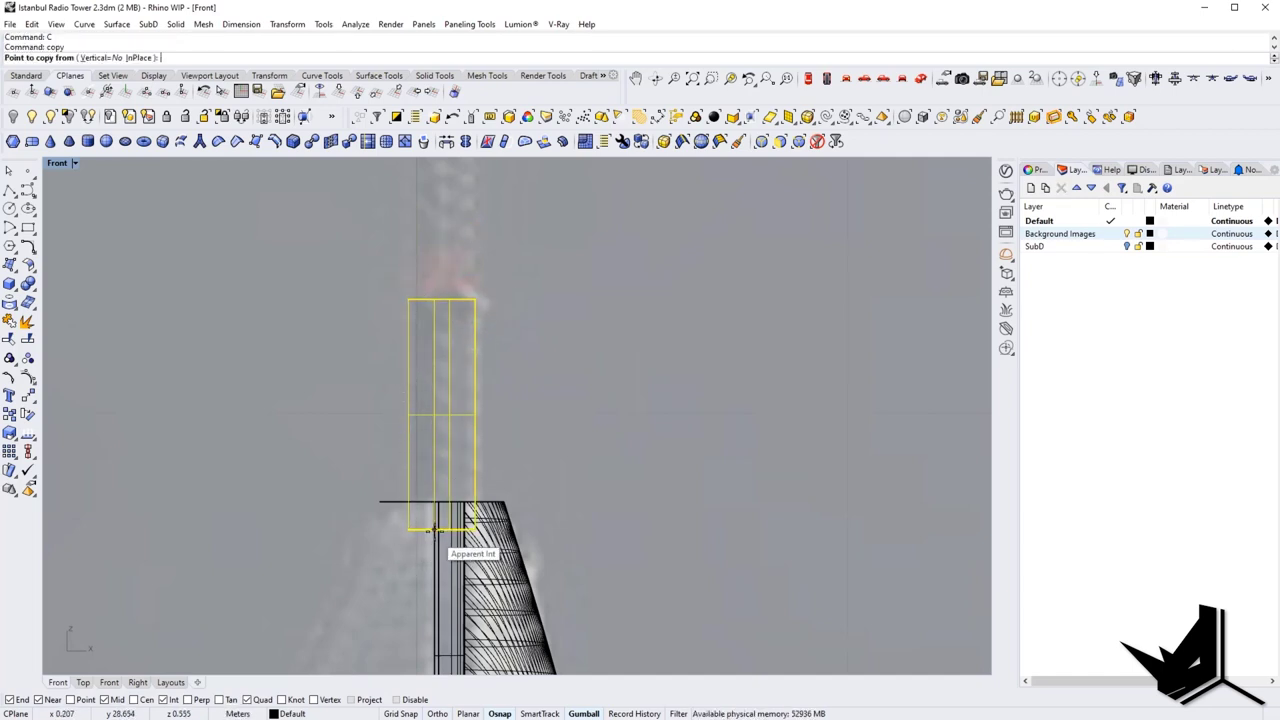
pyautogui.click(434, 530)
pyautogui.press('Escape')
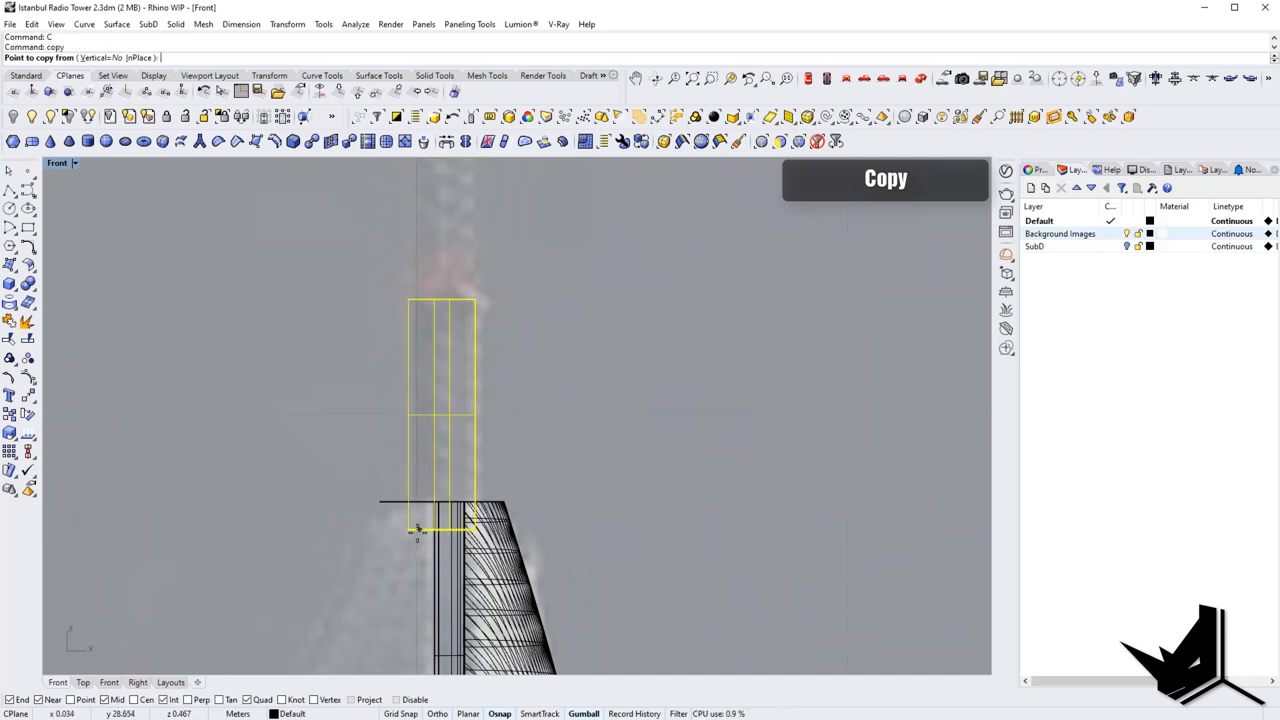
pyautogui.click(410, 529)
pyautogui.click(408, 299)
pyautogui.rightClick(408, 299)
pyautogui.scroll(-6, 430, 370)
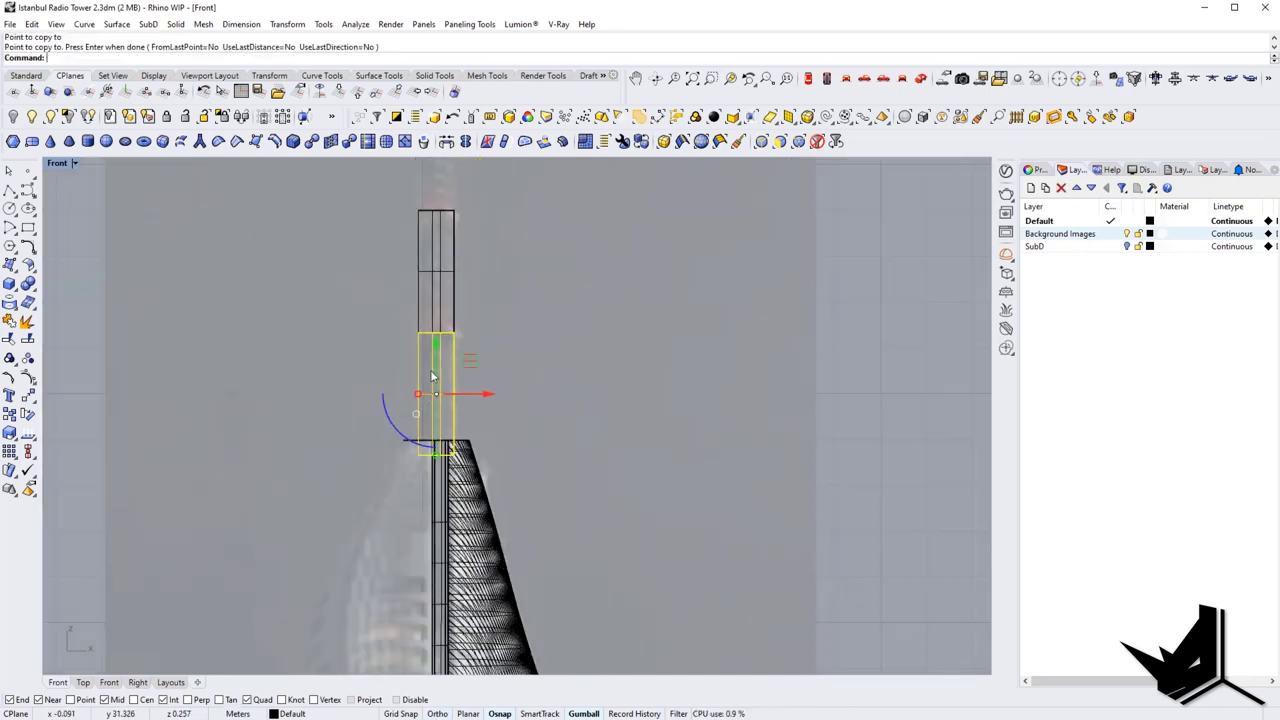
# Step: Scale the upper tube segment down slightly so it is narrower than the one below
pyautogui.hotkey('ctrl', 'F4')
pyautogui.click(503, 299)
pyautogui.moveTo(538, 289); pyautogui.dragTo(533, 292)
pyautogui.moveTo(533, 335); pyautogui.dragTo(432, 238, button='right')
# Step: Duplicate the narrower tube segment higher up the mast in the Right view
pyautogui.click(872, 88)
pyautogui.moveTo(686, 357); pyautogui.dragTo(461, 494, button='right')
pyautogui.scroll(-6, 461, 494)
pyautogui.moveTo(461, 494); pyautogui.dragTo(504, 538, button='right')
pyautogui.keyDown('alt'); pyautogui.moveTo(470, 530); pyautogui.dragTo(478, 298); pyautogui.keyUp('alt')
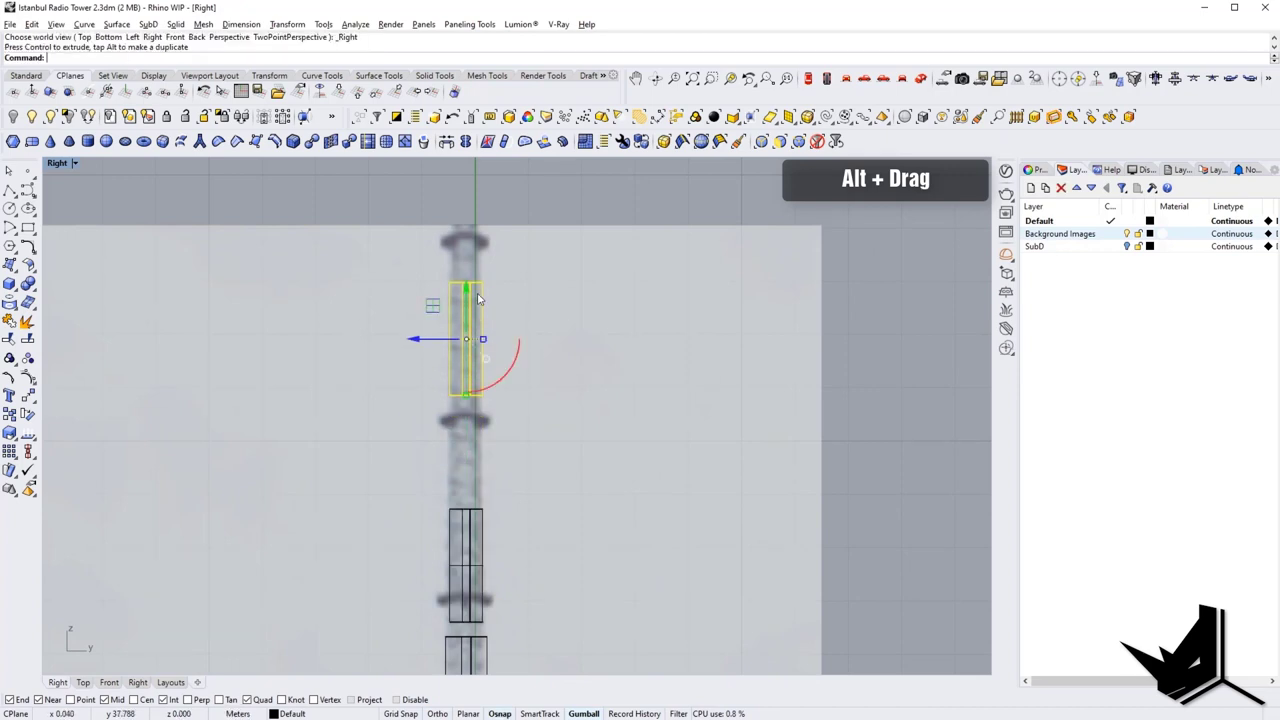
# Step: Adjust the copied segment's height against the Back view reference and duplicate tube segments further up the mast
pyautogui.click(922, 82)
pyautogui.click(885, 81)
pyautogui.click(903, 81)
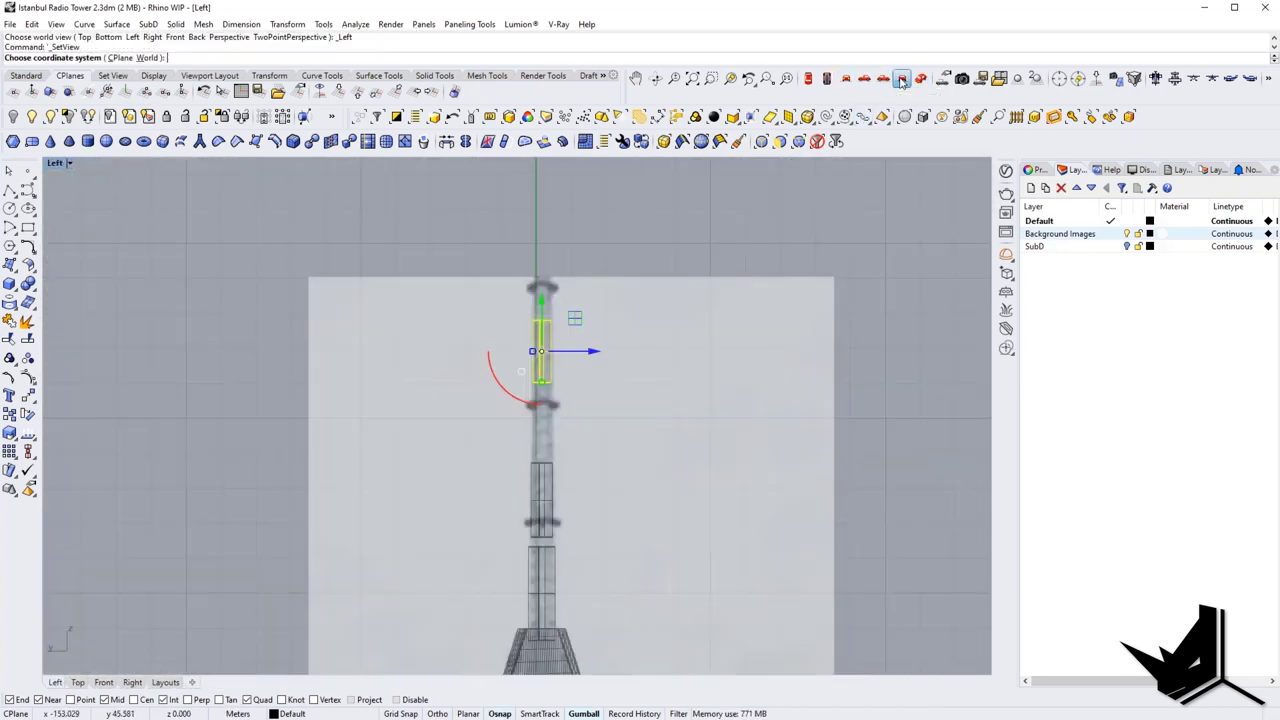
pyautogui.moveTo(605, 312); pyautogui.dragTo(489, 328, button='right')
pyautogui.scroll(-2, 502, 381)
pyautogui.scroll(2, 489, 328)
pyautogui.moveTo(493, 296)
pyautogui.mouseDown()
pyautogui.moveTo(496, 364)
pyautogui.moveTo(492, 272)
pyautogui.mouseUp()
pyautogui.moveTo(491, 269); pyautogui.dragTo(492, 378, button='right')
pyautogui.keyDown('alt'); pyautogui.moveTo(492, 376); pyautogui.dragTo(530, 456); pyautogui.keyUp('alt')
pyautogui.scroll(-4, 519, 250)
pyautogui.click(533, 345)
pyautogui.click(921, 80)
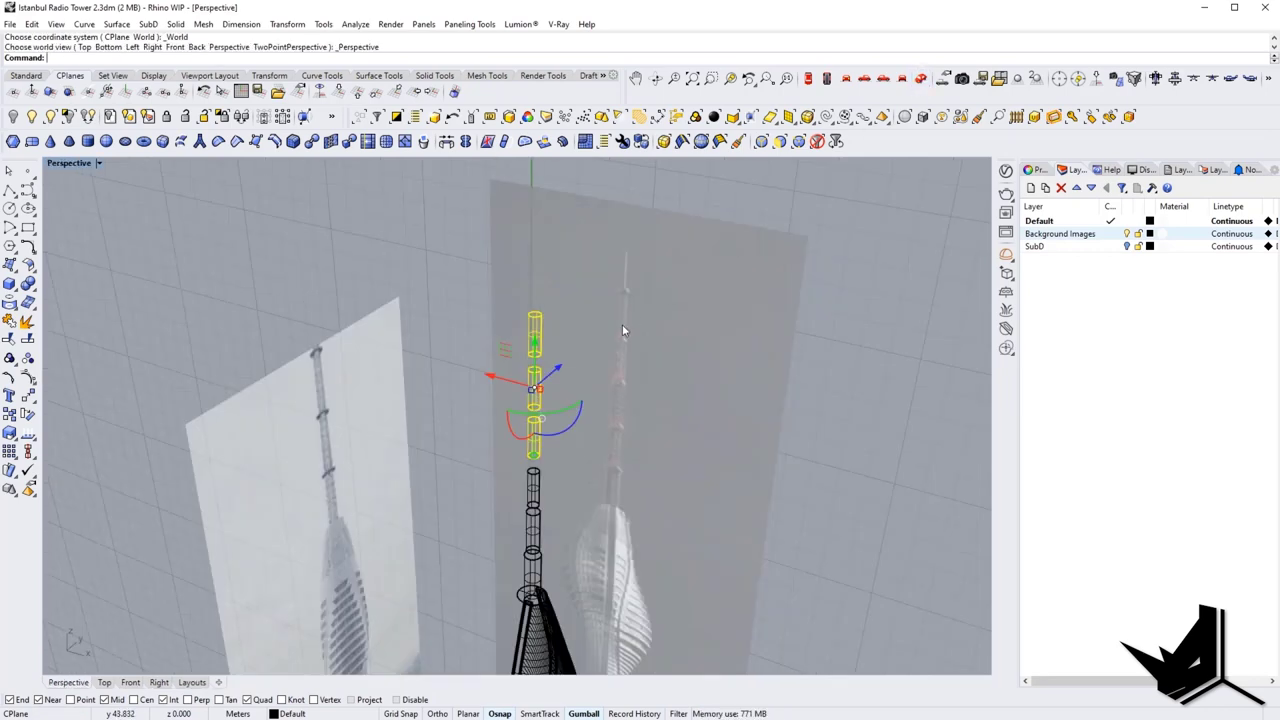
# Step: Scale down the fourth tube segment from the bottom of the mast in the Perspective view
pyautogui.scroll(5, 505, 472)
pyautogui.click(506, 472)
pyautogui.moveTo(591, 431); pyautogui.dragTo(432, 431, button='right')
pyautogui.click(452, 409)
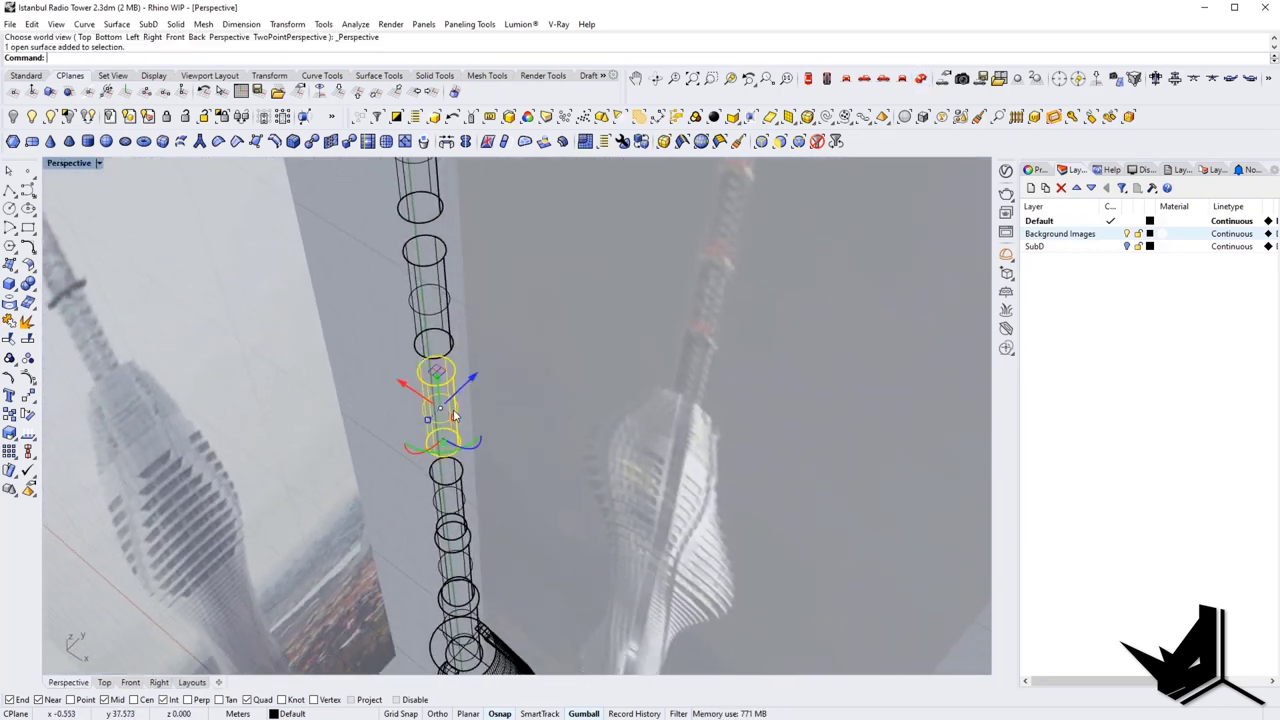
pyautogui.scroll(3, 455, 417)
pyautogui.keyDown('shift'); pyautogui.moveTo(451, 420); pyautogui.dragTo(446, 418); pyautogui.keyUp('shift')
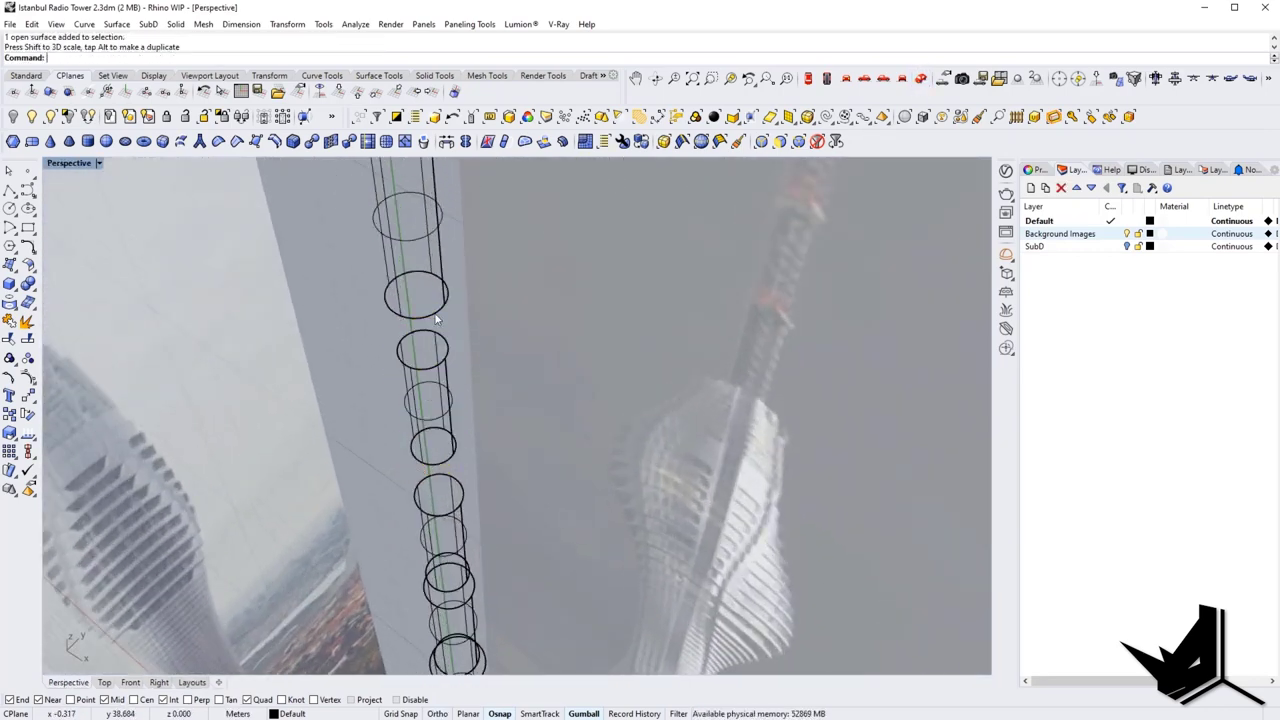
# Step: Scale down the two topmost tube segments progressively to taper the mast, and check them in the Back view
pyautogui.click(435, 314)
pyautogui.keyDown('shift'); pyautogui.moveTo(435, 314); pyautogui.dragTo(463, 423, button='right'); pyautogui.keyUp('shift')
pyautogui.keyDown('shift'); pyautogui.moveTo(465, 377); pyautogui.dragTo(448, 370); pyautogui.keyUp('shift')
pyautogui.click(438, 208)
pyautogui.keyDown('shift'); pyautogui.moveTo(438, 208); pyautogui.dragTo(464, 430, button='right'); pyautogui.keyUp('shift')
pyautogui.keyDown('shift'); pyautogui.moveTo(470, 380); pyautogui.dragTo(450, 371); pyautogui.keyUp('shift')
pyautogui.click(903, 79)
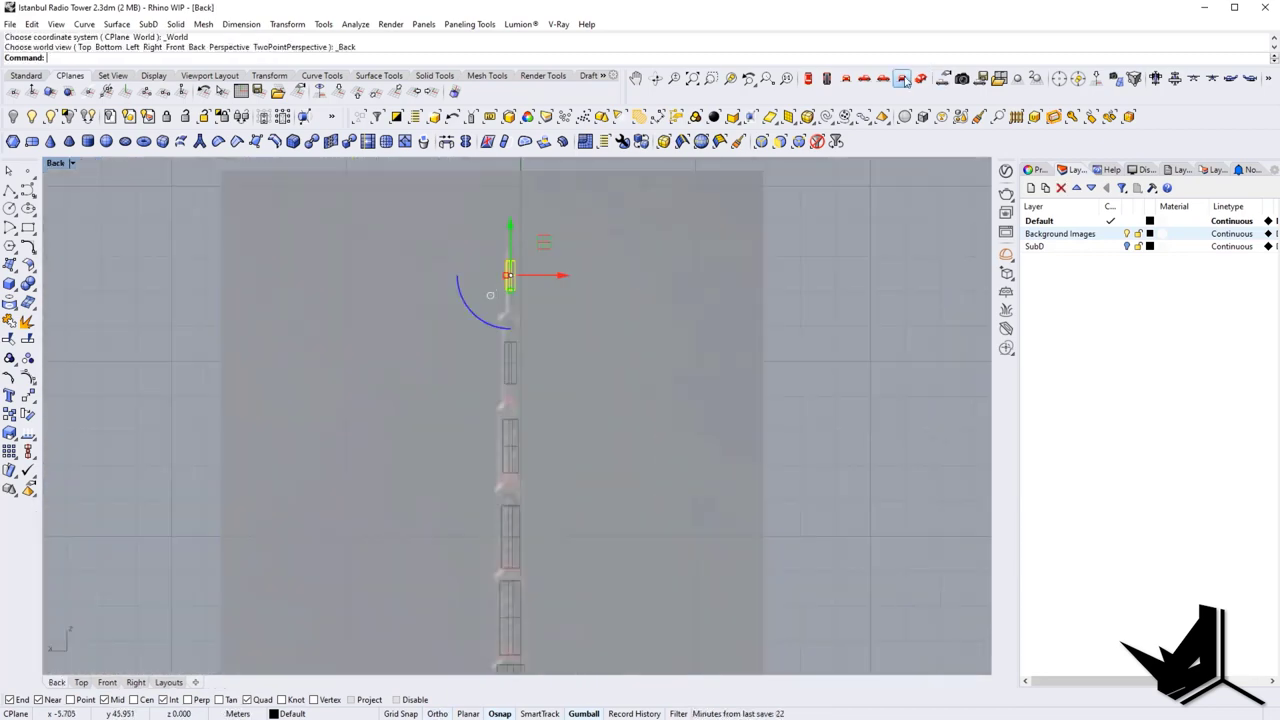
# Step: Stretch the upper mast tube segments vertically to match the segment lengths in the Back view reference
pyautogui.scroll(4, 508, 318)
pyautogui.moveTo(503, 262); pyautogui.dragTo(504, 298)
pyautogui.click(517, 418)
pyautogui.moveTo(503, 471); pyautogui.dragTo(506, 519)
pyautogui.moveTo(528, 506); pyautogui.dragTo(531, 526)
pyautogui.moveTo(532, 560); pyautogui.dragTo(543, 360, button='right')
pyautogui.click(560, 471)
pyautogui.moveTo(540, 531); pyautogui.dragTo(540, 573)
pyautogui.click(512, 578)
pyautogui.scroll(-4, 512, 579)
pyautogui.moveTo(510, 580)
pyautogui.mouseDown(button='right')
pyautogui.moveTo(457, 410)
pyautogui.moveTo(440, 401)
pyautogui.mouseUp(button='right')
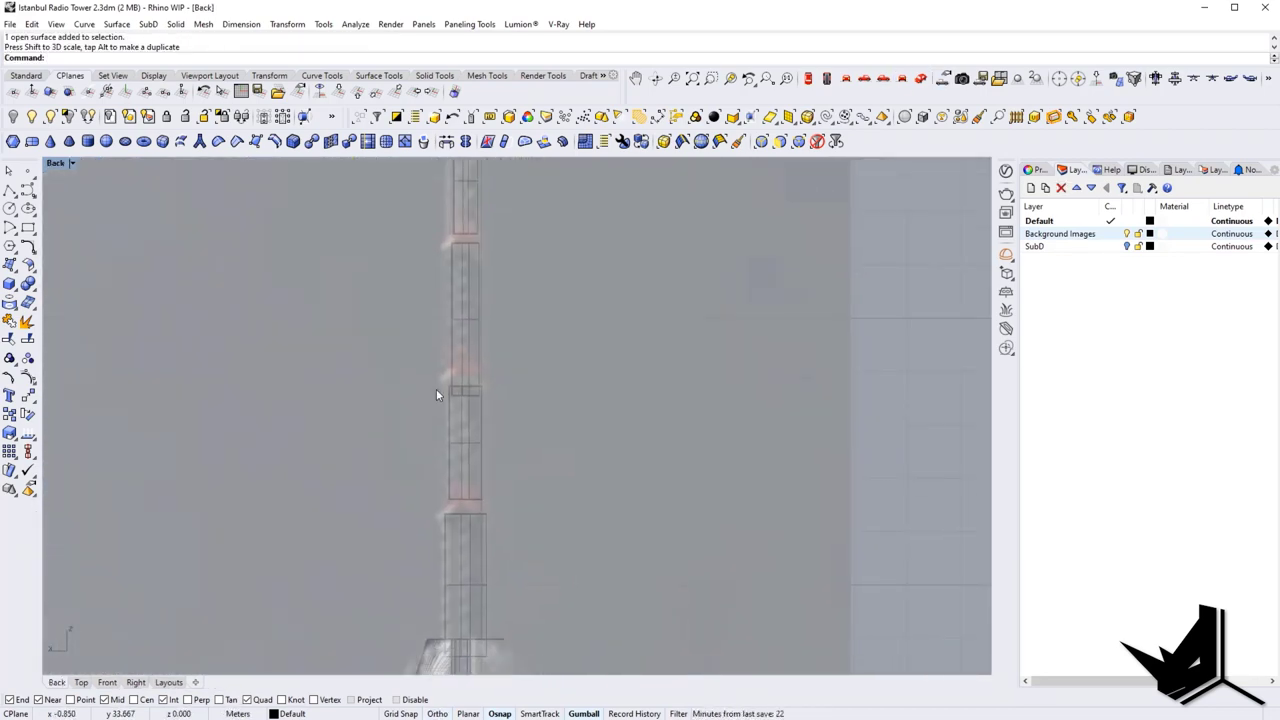
# Step: Draw horizontal guide lines across the two lowest joints of the mast in the Back view
pyautogui.write('l')
pyautogui.press('Return')
pyautogui.click(405, 380)
pyautogui.keyDown('shift'); pyautogui.click(611, 387); pyautogui.keyUp('shift')
pyautogui.write('l')
pyautogui.press('Return')
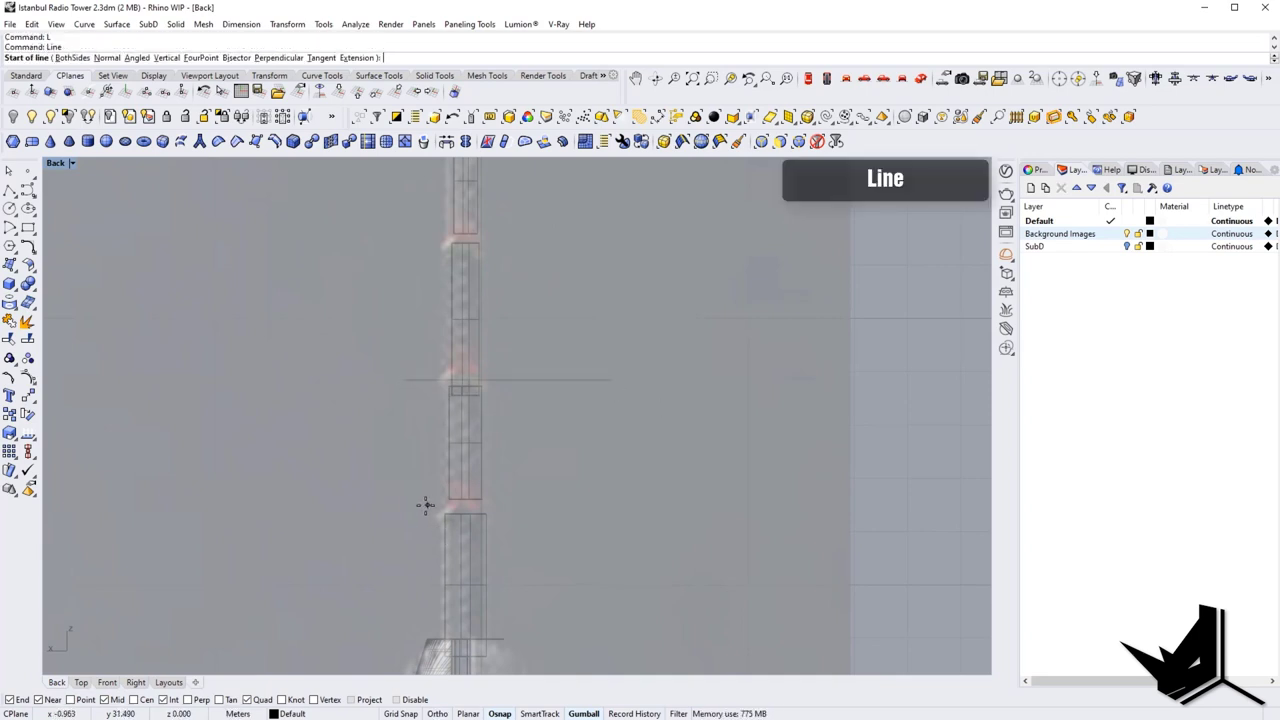
pyautogui.click(415, 505)
pyautogui.keyDown('shift'); pyautogui.click(618, 511); pyautogui.keyUp('shift')
# Step: Draw horizontal guide lines across the third and fourth mast joints from the bottom
pyautogui.moveTo(565, 298); pyautogui.dragTo(571, 417, button='right')
pyautogui.write('l')
pyautogui.press('Return')
pyautogui.click(416, 358)
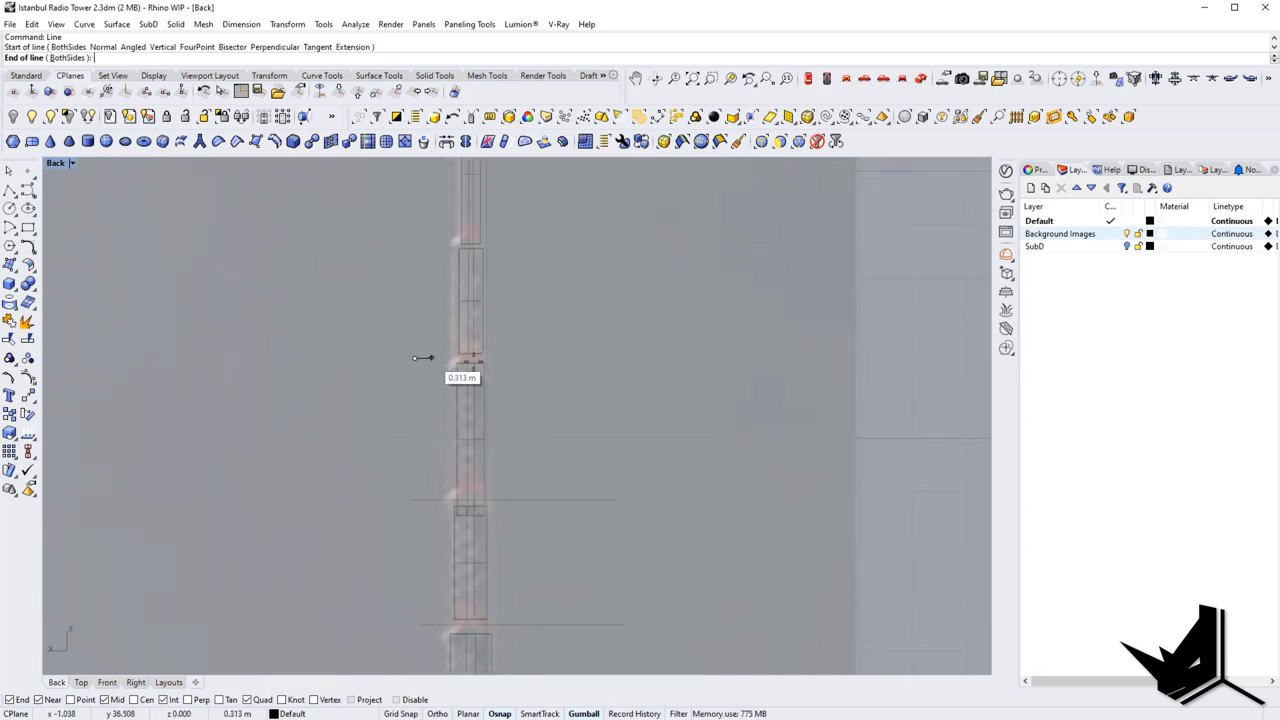
pyautogui.keyDown('shift'); pyautogui.click(565, 361); pyautogui.keyUp('shift')
pyautogui.moveTo(569, 309); pyautogui.dragTo(571, 420, button='right')
pyautogui.write('l')
pyautogui.press('Return')
pyautogui.click(418, 354)
pyautogui.keyDown('shift'); pyautogui.click(544, 356); pyautogui.keyUp('shift')
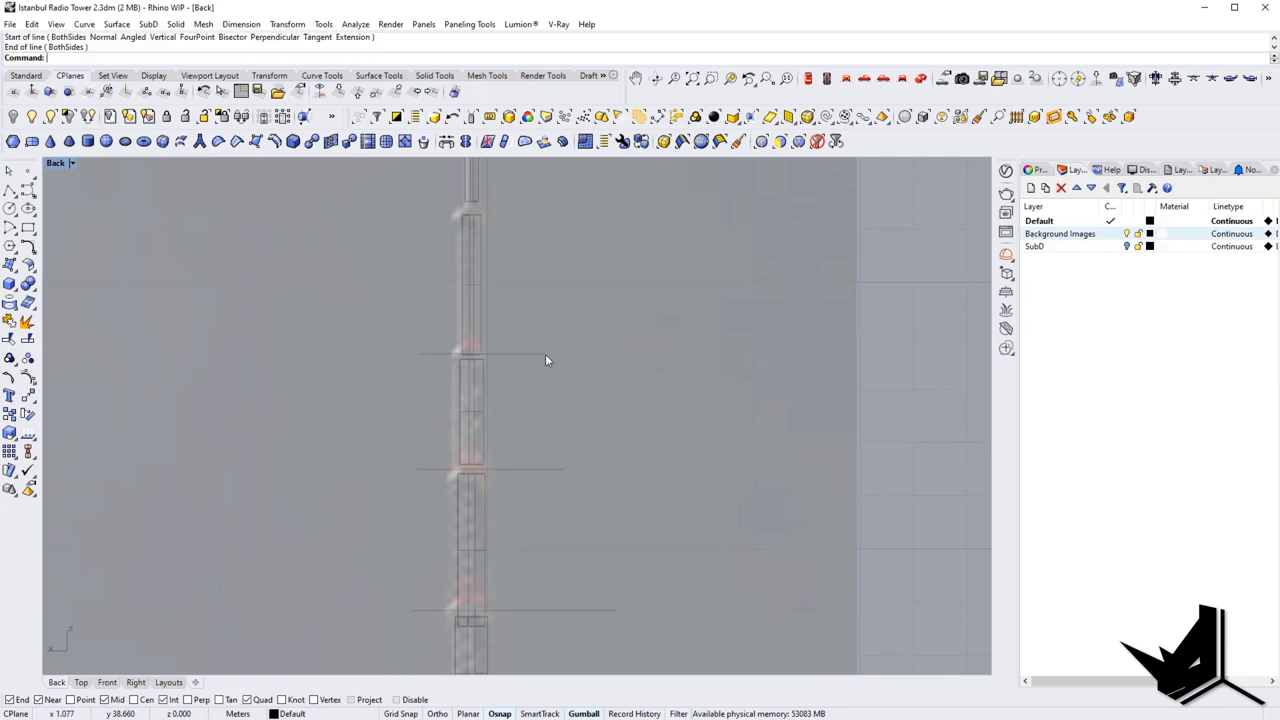
# Step: Draw a horizontal guide line across the topmost joint of the mast
pyautogui.moveTo(548, 359); pyautogui.dragTo(558, 466, button='right')
pyautogui.write('l')
pyautogui.press('Return')
pyautogui.click(427, 318)
pyautogui.keyDown('shift'); pyautogui.click(593, 329); pyautogui.keyUp('shift')
# Step: Scale the lowest tube segment in one direction from its base up to the lowest guide line
pyautogui.scroll(-8, 602, 341)
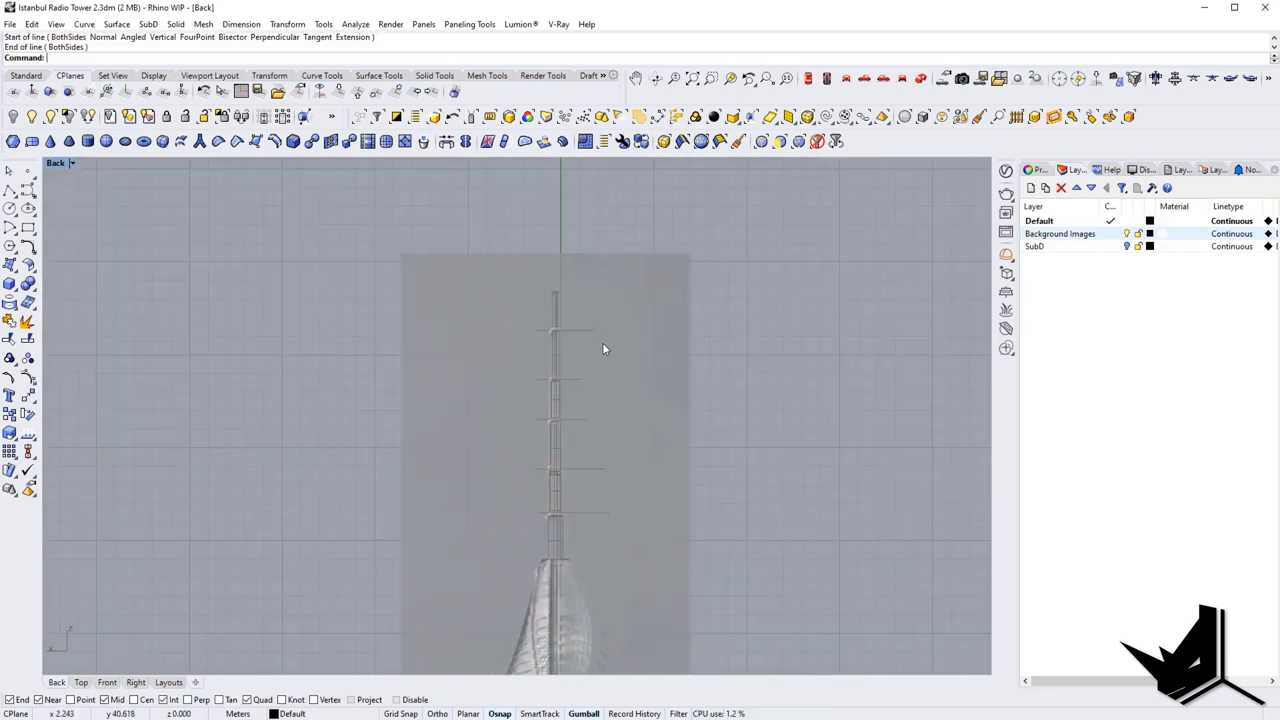
pyautogui.moveTo(602, 342); pyautogui.dragTo(565, 251, button='right')
pyautogui.scroll(10, 510, 454)
pyautogui.click(563, 401)
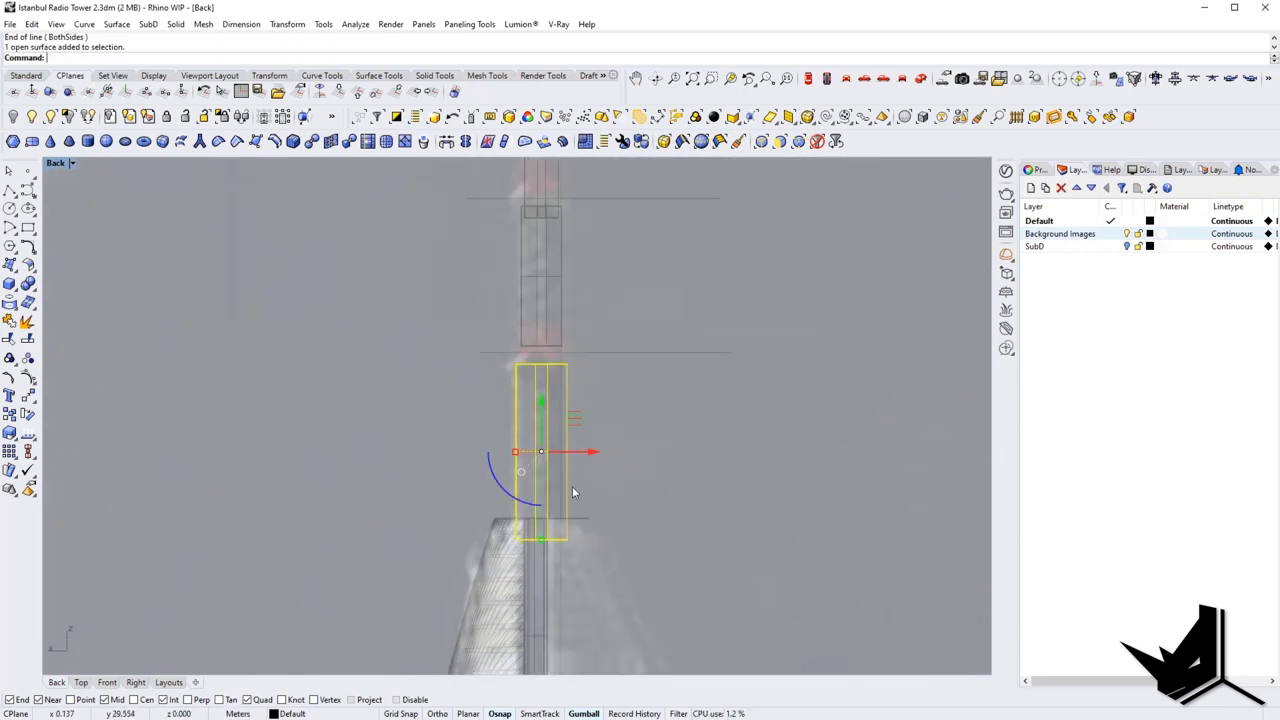
pyautogui.write('SC1')
pyautogui.press('Return')
pyautogui.click(567, 541)
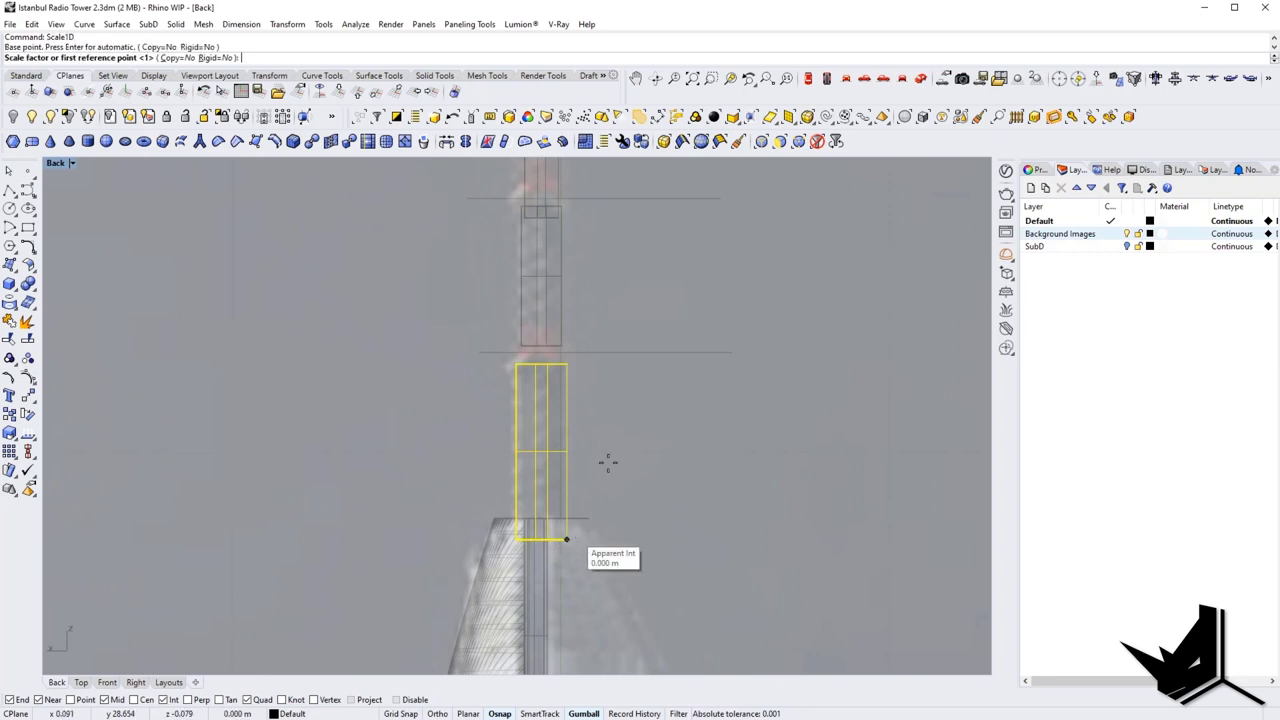
pyautogui.click(567, 365)
pyautogui.click(567, 352)
# Step: Use Scale1D to extend the second tube segment from its top edge down to the lowest guide line
pyautogui.moveTo(574, 345); pyautogui.dragTo(574, 382, button='right')
pyautogui.click(591, 349)
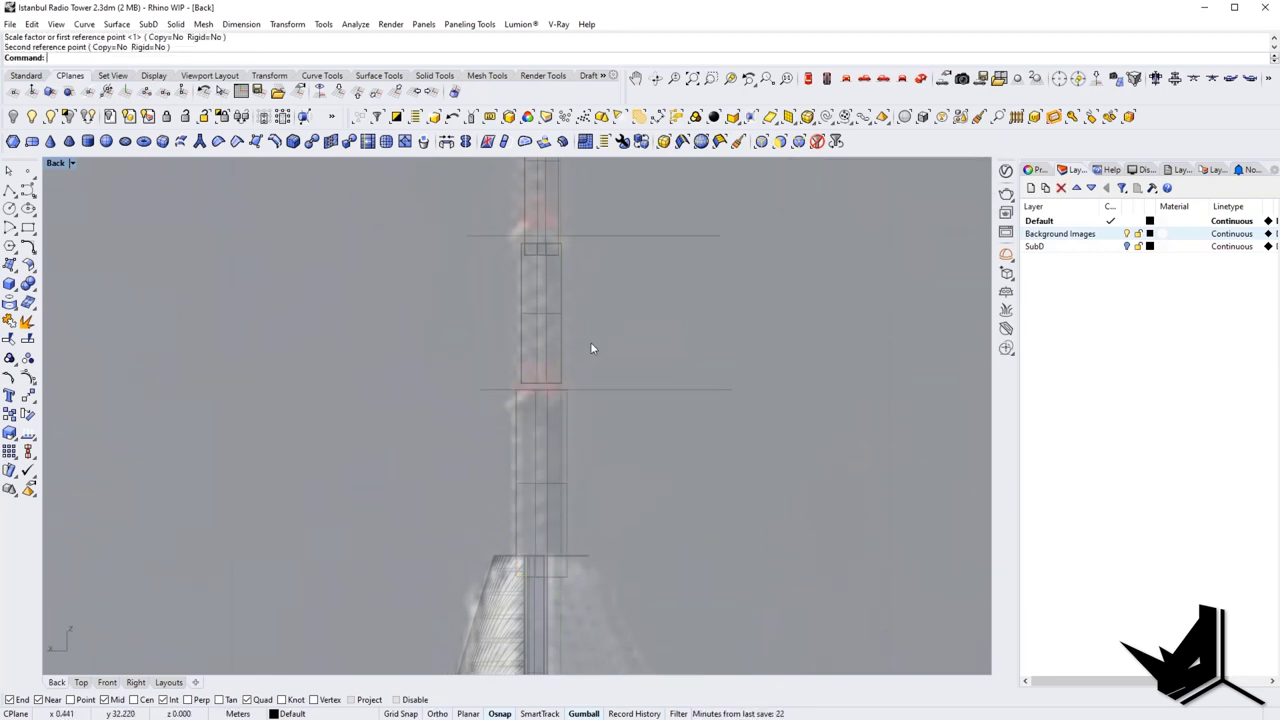
pyautogui.click(562, 310)
pyautogui.write('SC1')
pyautogui.press('Return')
pyautogui.click(562, 244)
pyautogui.click(562, 383)
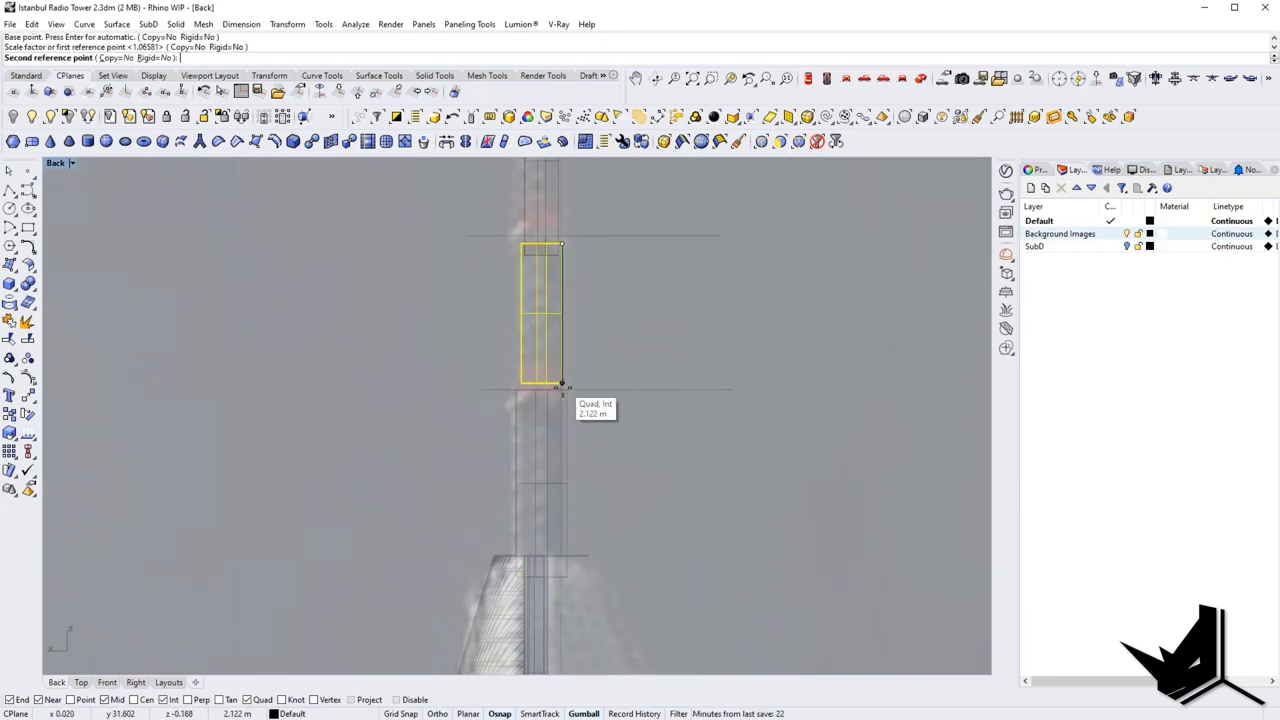
pyautogui.click(600, 390)
# Step: Use Scale1D to extend the second tube segment upward from its base, past the second guide line
pyautogui.write('SC1')
pyautogui.press('Return')
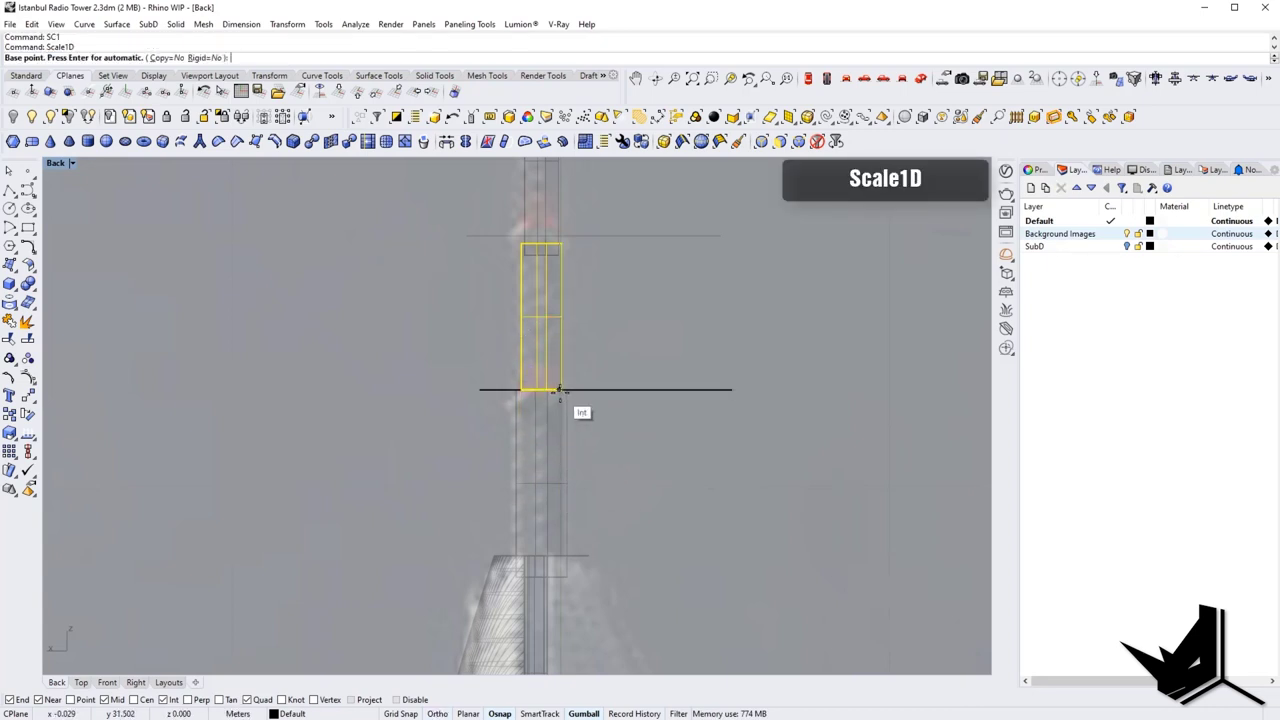
pyautogui.click(540, 390)
pyautogui.scroll(3, 540, 236)
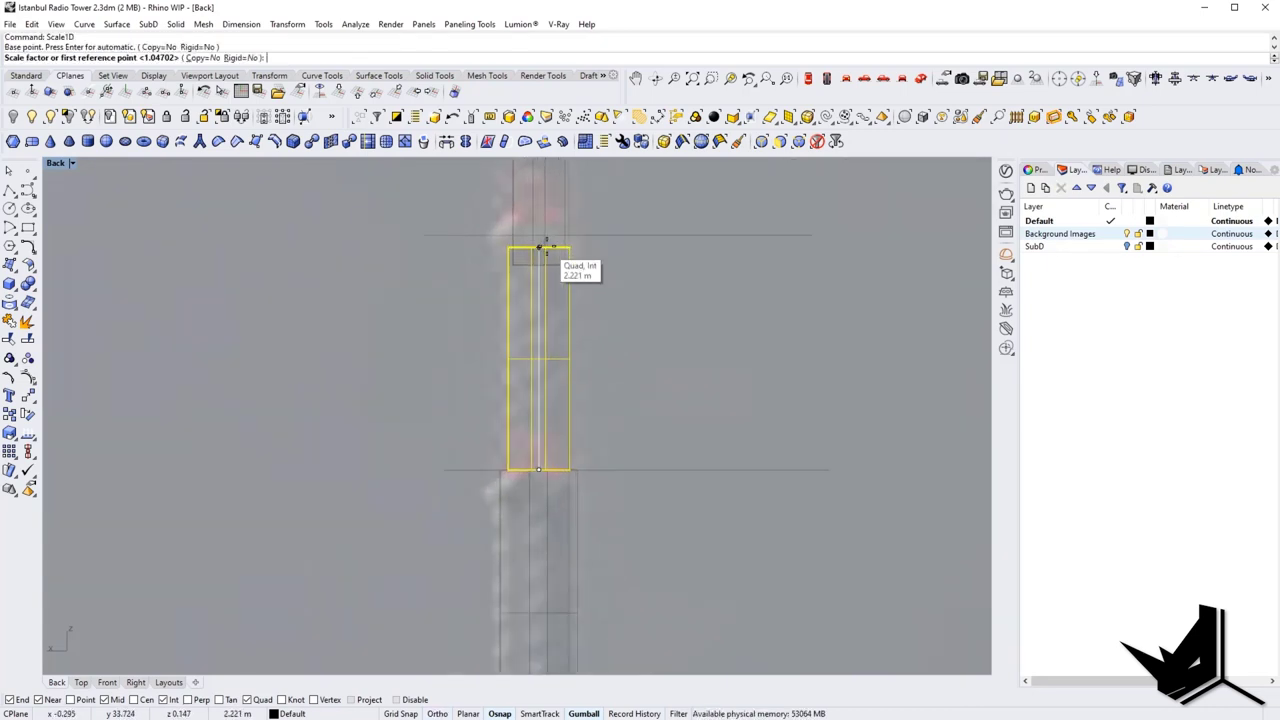
pyautogui.click(546, 246)
pyautogui.click(548, 198)
pyautogui.press('Escape')
# Step: Stretch the third tube segment vertically so both its ends pass the adjacent guide lines
pyautogui.moveTo(557, 191); pyautogui.dragTo(582, 400, button='right')
pyautogui.click(590, 339)
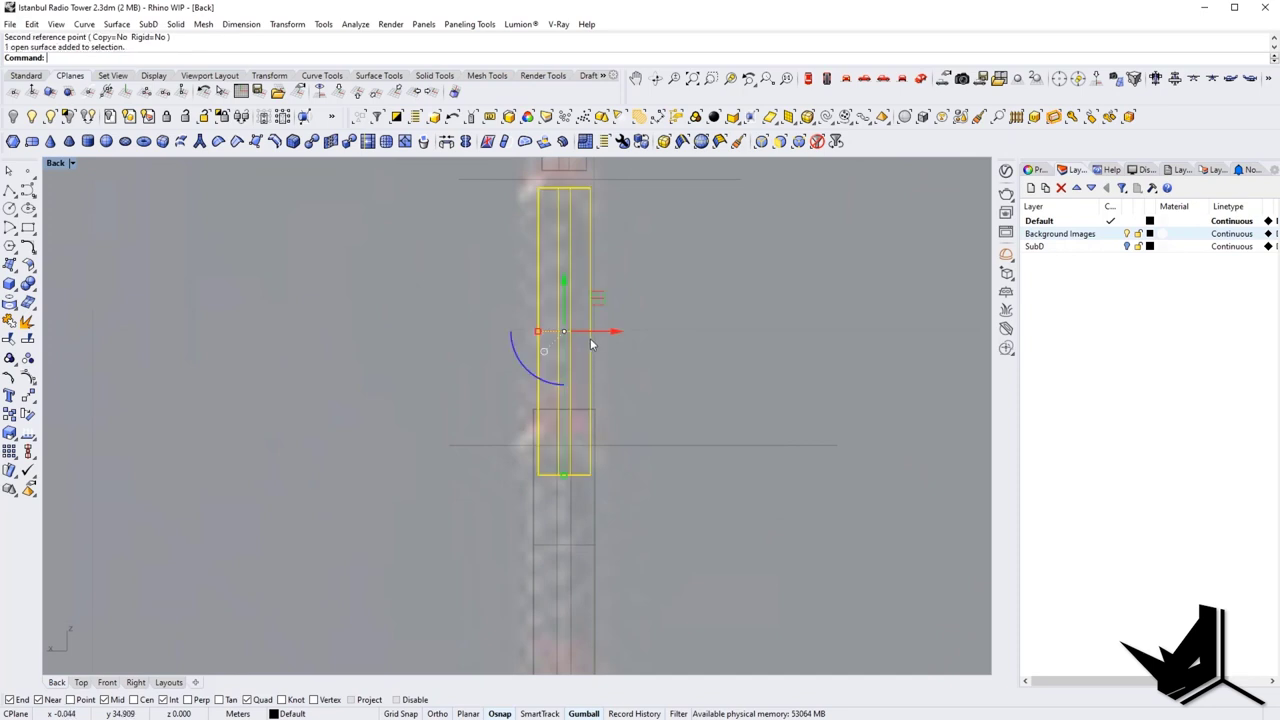
pyautogui.scroll(-1, 575, 393)
pyautogui.moveTo(560, 460); pyautogui.dragTo(562, 496)
pyautogui.press('Escape')
# Step: Stretch the fourth and fifth tube segments vertically so their ends overlap the neighbouring segments at the guide lines
pyautogui.moveTo(610, 192); pyautogui.dragTo(590, 404, button='right')
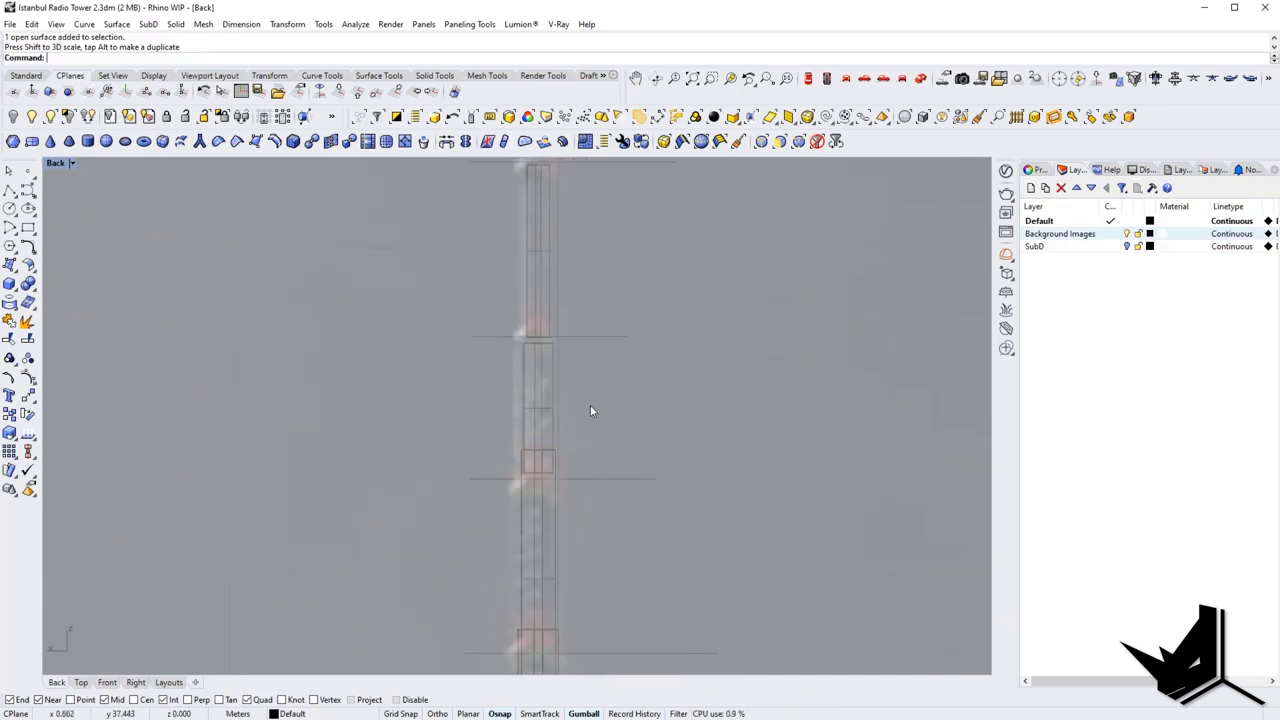
pyautogui.click(557, 384)
pyautogui.moveTo(539, 475); pyautogui.dragTo(540, 513)
pyautogui.moveTo(569, 376); pyautogui.dragTo(580, 497, button='right')
pyautogui.press('Escape')
pyautogui.click(561, 376)
pyautogui.moveTo(548, 460); pyautogui.dragTo(549, 498)
pyautogui.moveTo(566, 427); pyautogui.dragTo(569, 518, button='right')
pyautogui.press('Escape')
# Step: Extend the topmost tube segment downward past the highest guide line with Scale1D, using its top edge as base
pyautogui.press('Return')
pyautogui.click(558, 241)
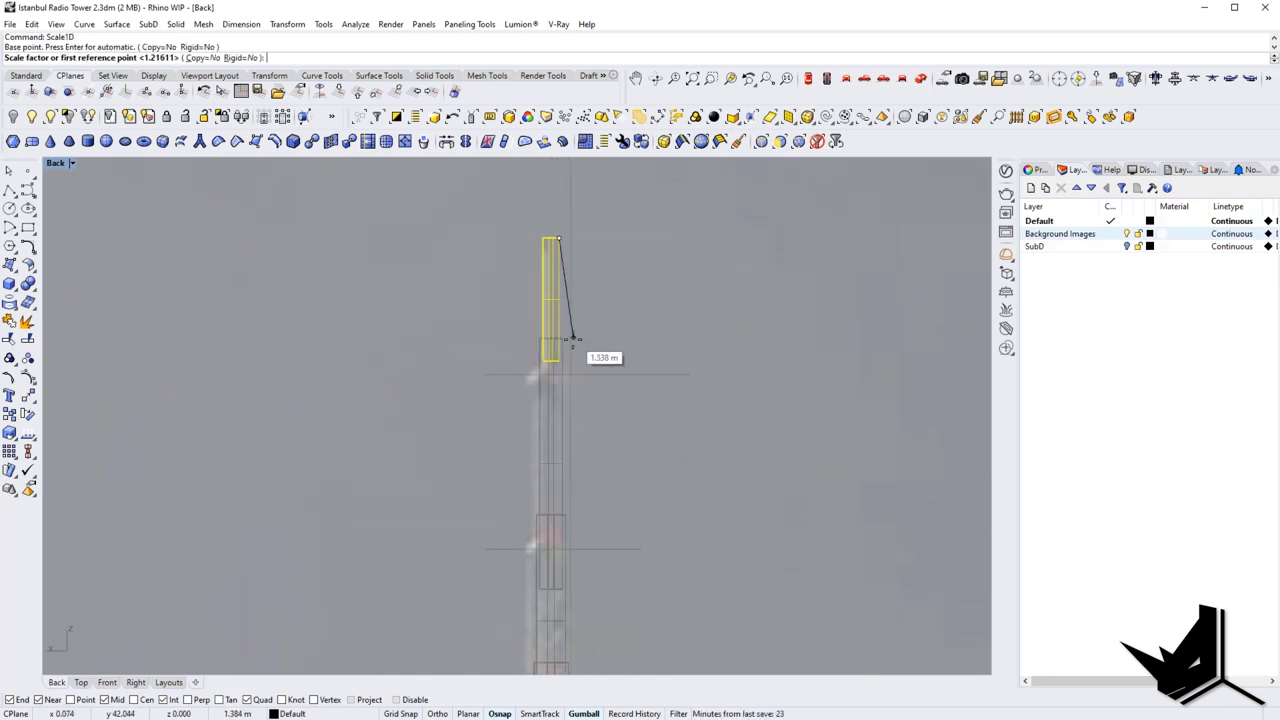
pyautogui.click(559, 360)
pyautogui.click(602, 448)
pyautogui.press('Escape')
# Step: Select the five horizontal guide lines and extrude them into flat surfaces through the mast in the Perspective view
pyautogui.scroll(-6, 591, 410)
pyautogui.moveTo(646, 519); pyautogui.dragTo(624, 374, button='right')
pyautogui.moveTo(591, 202); pyautogui.dragTo(590, 201)
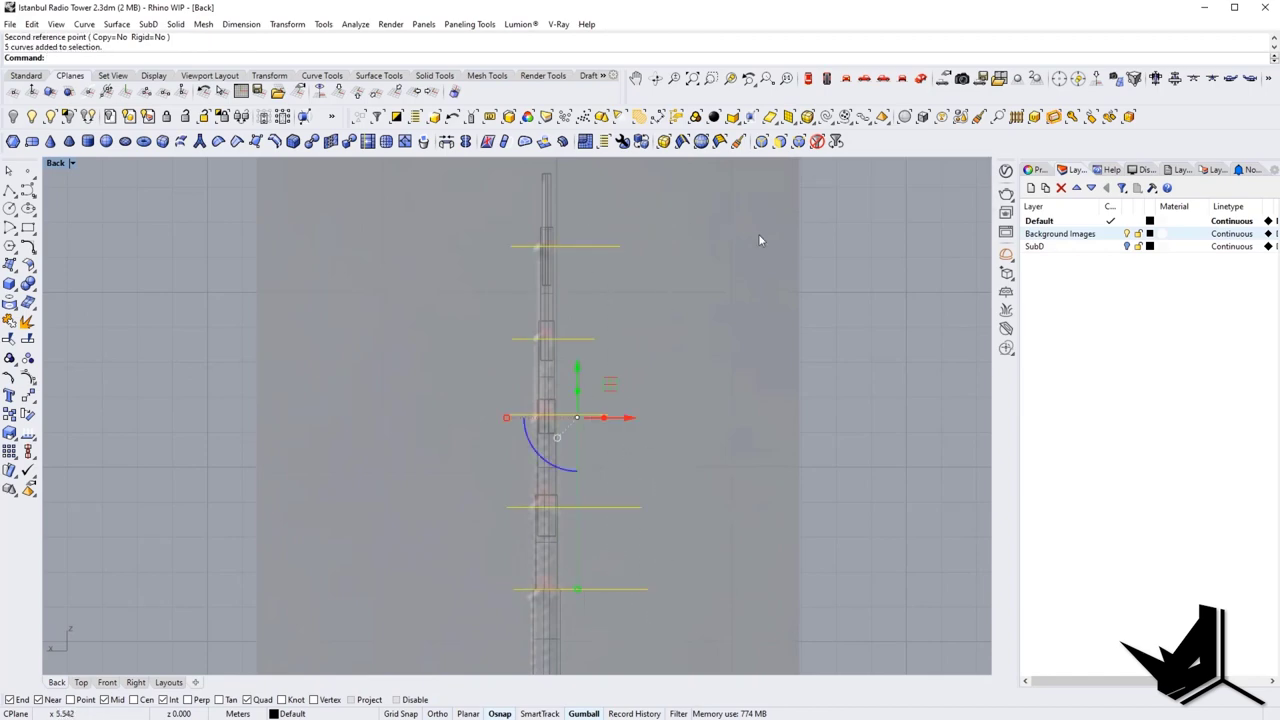
pyautogui.click(919, 78)
pyautogui.moveTo(642, 365)
pyautogui.mouseDown(button='right')
pyautogui.moveTo(527, 406)
pyautogui.moveTo(656, 377)
pyautogui.mouseUp(button='right')
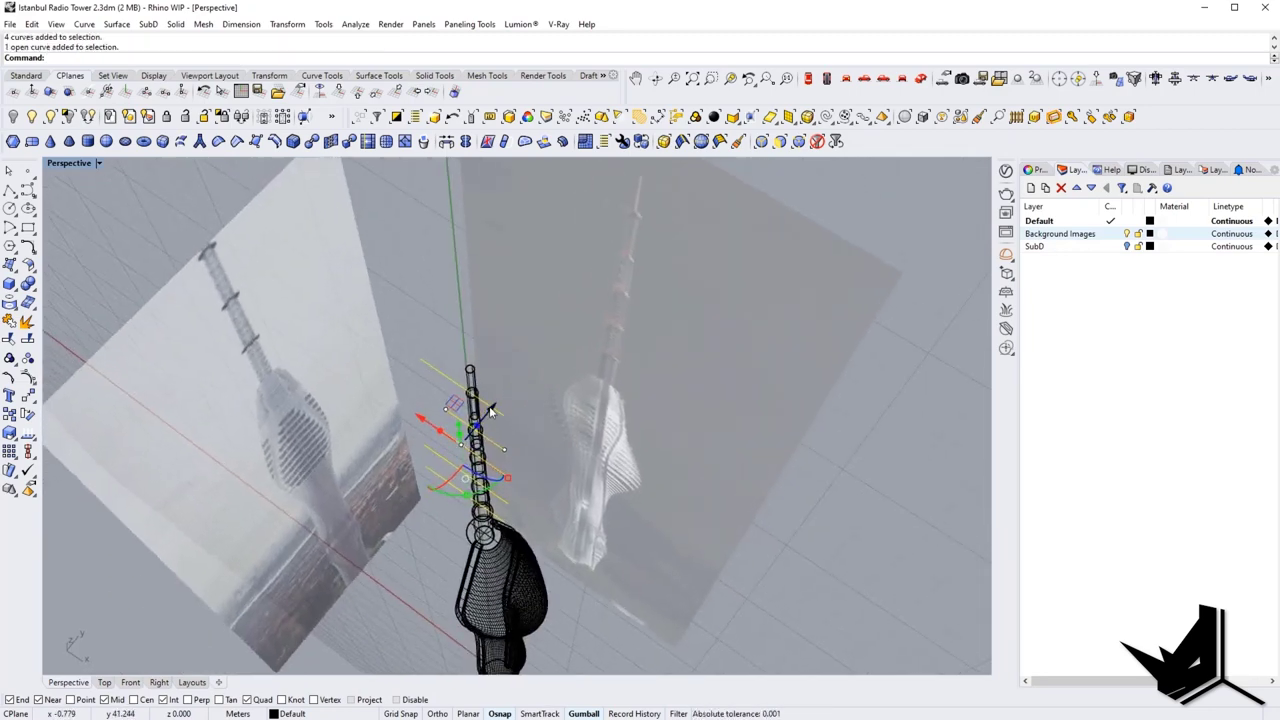
pyautogui.moveTo(490, 410)
pyautogui.mouseDown()
pyautogui.moveTo(521, 401)
pyautogui.moveTo(427, 493)
pyautogui.mouseUp()
pyautogui.press('Escape')
# Step: Shade the Perspective view and split the mast tube segments with the five horizontal surfaces
pyautogui.scroll(5, 475, 430)
pyautogui.moveTo(475, 430)
pyautogui.mouseDown(button='right')
pyautogui.moveTo(532, 399)
pyautogui.moveTo(515, 323)
pyautogui.mouseUp(button='right')
pyautogui.hotkey('ctrl', 'alt', 's')
pyautogui.scroll(-4, 532, 399)
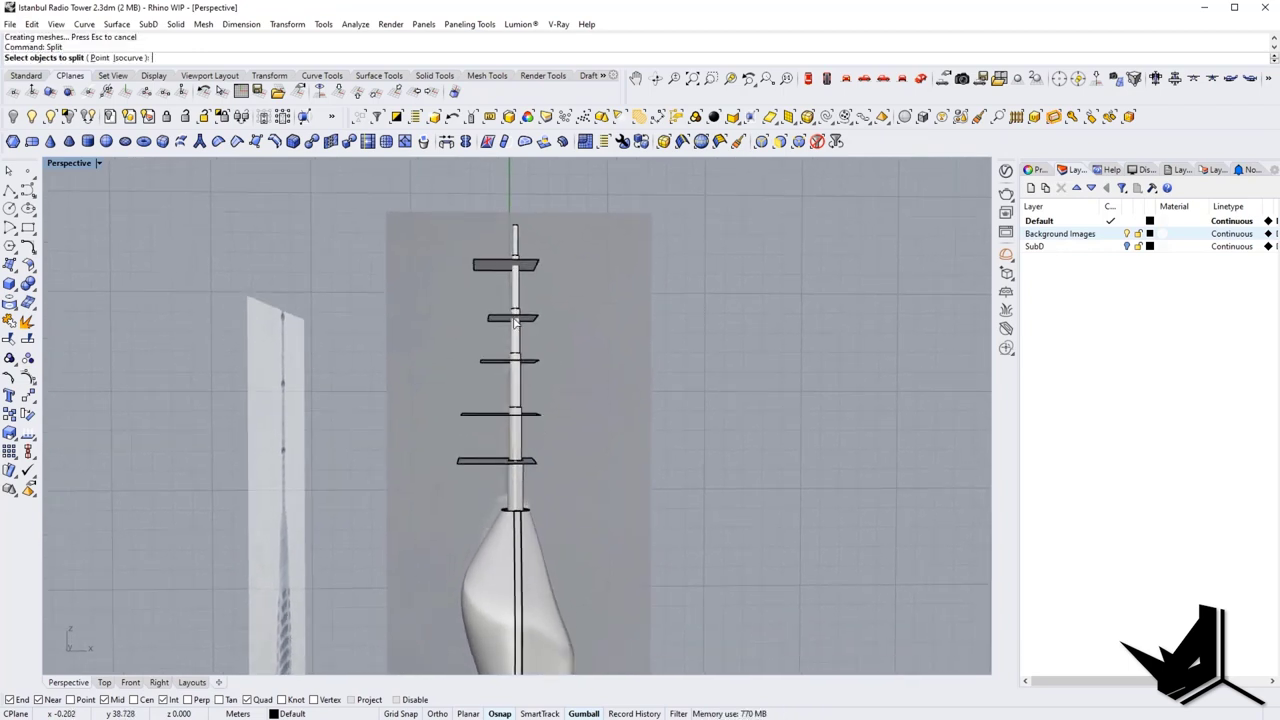
pyautogui.click(531, 461)
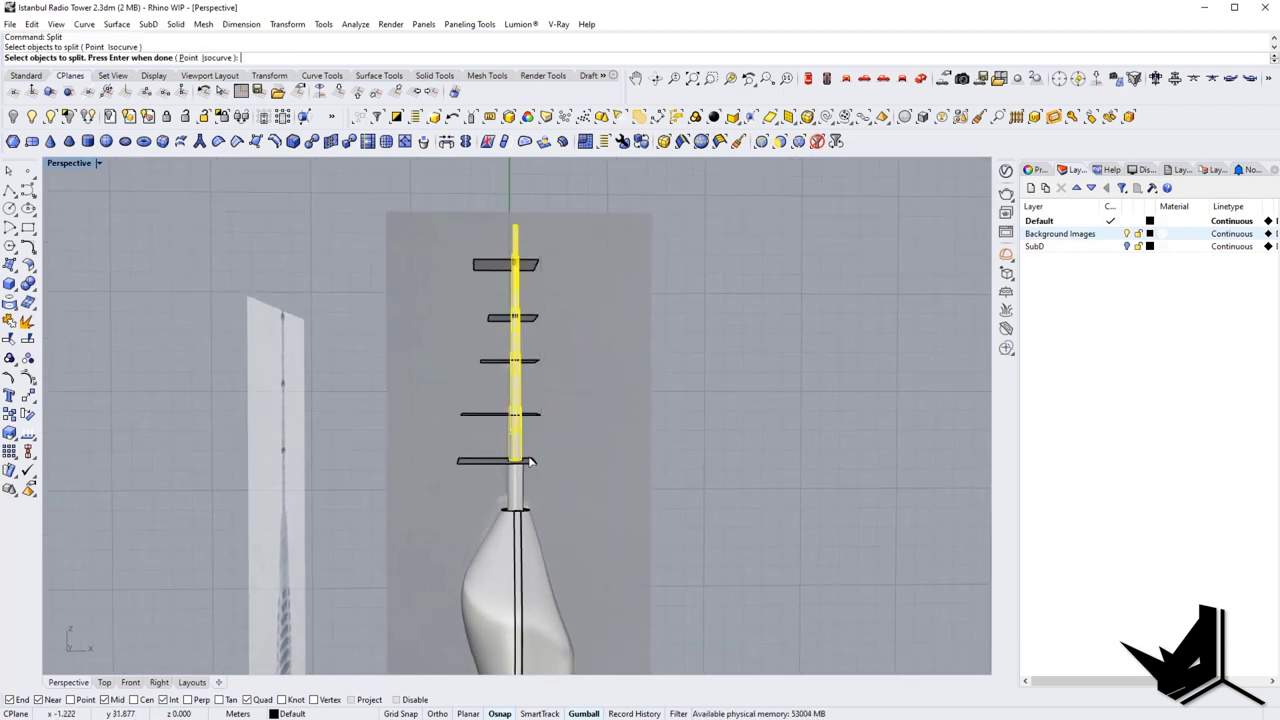
pyautogui.moveTo(463, 386); pyautogui.dragTo(439, 222)
pyautogui.press('Return')
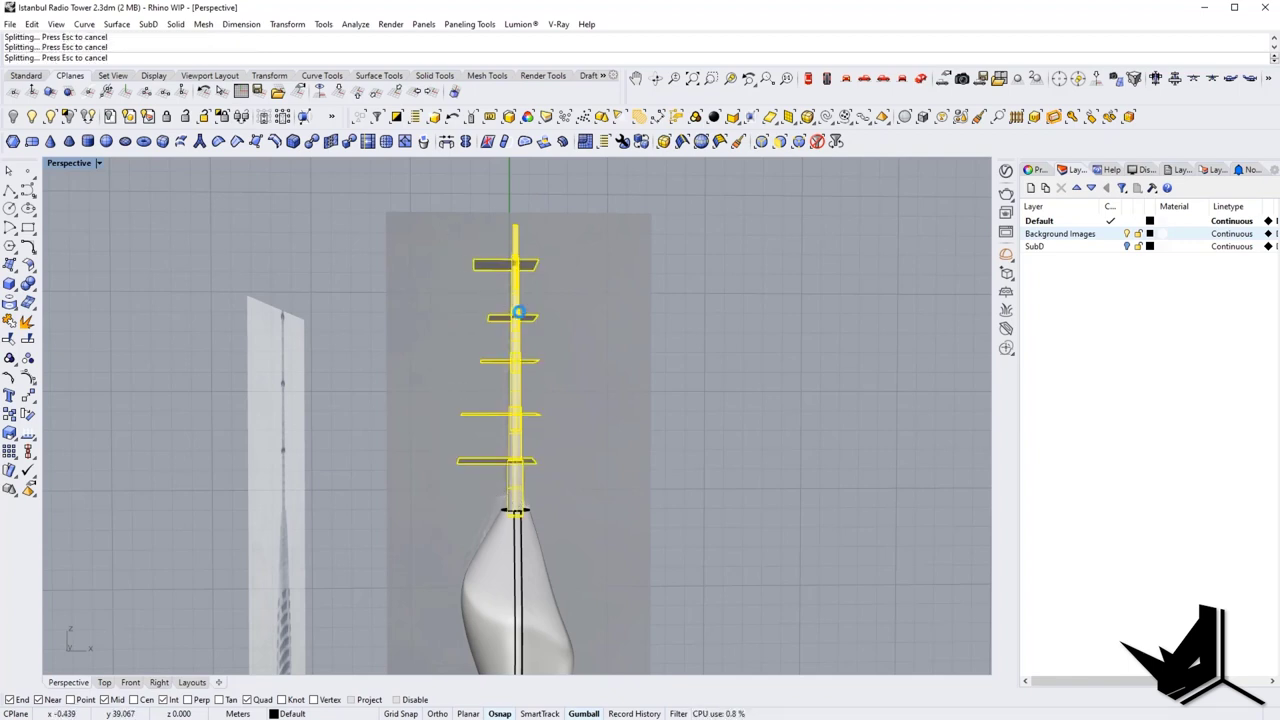
# Step: Delete the leftover tube pieces that extend past the splitting surfaces at the mast joints
pyautogui.moveTo(519, 308); pyautogui.dragTo(483, 303, button='right')
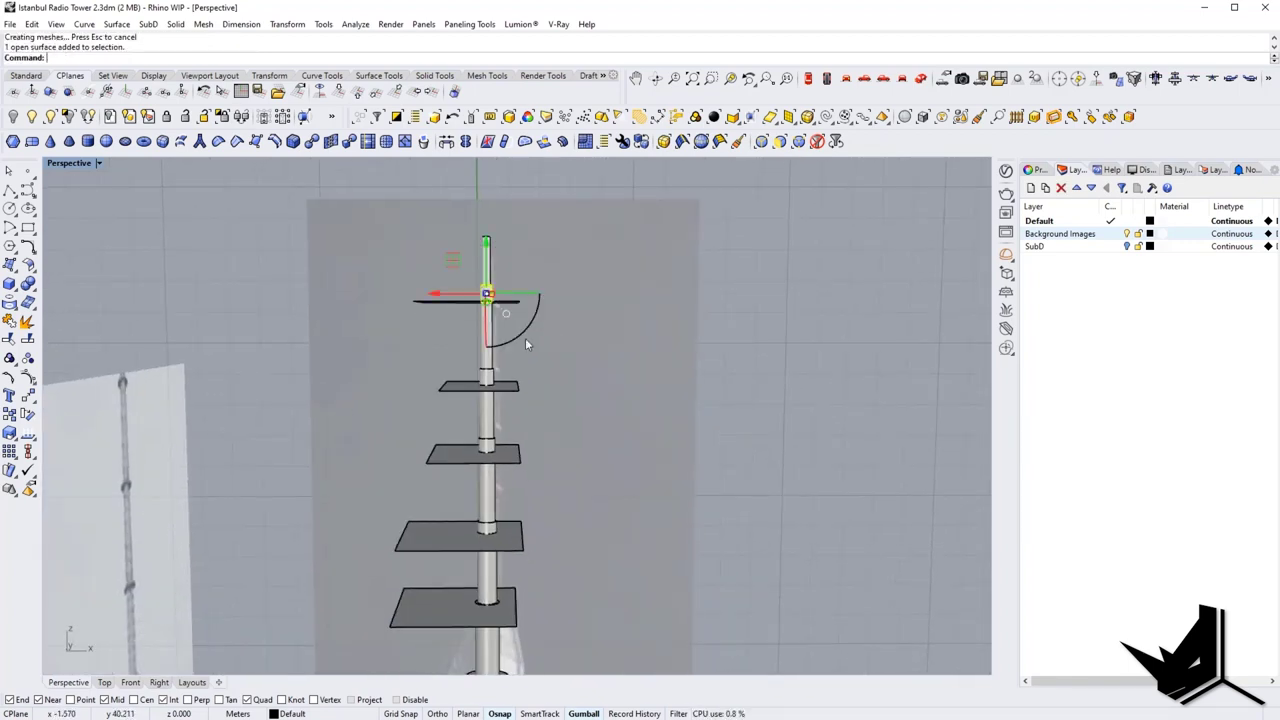
pyautogui.press('Delete')
pyautogui.moveTo(527, 344); pyautogui.dragTo(493, 279, button='right')
pyautogui.moveTo(514, 354); pyautogui.dragTo(486, 251, button='right')
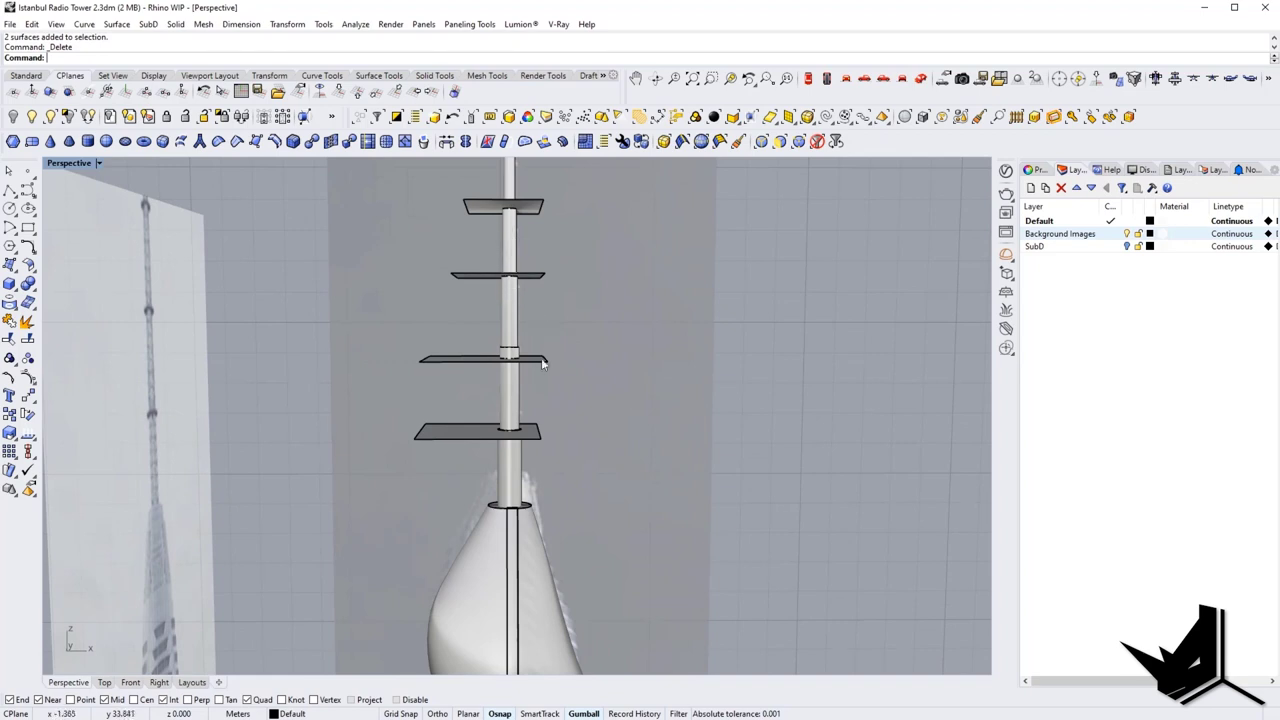
pyautogui.moveTo(542, 364); pyautogui.dragTo(469, 275, button='right')
pyautogui.press('Delete')
pyautogui.moveTo(501, 388); pyautogui.dragTo(481, 371, button='right')
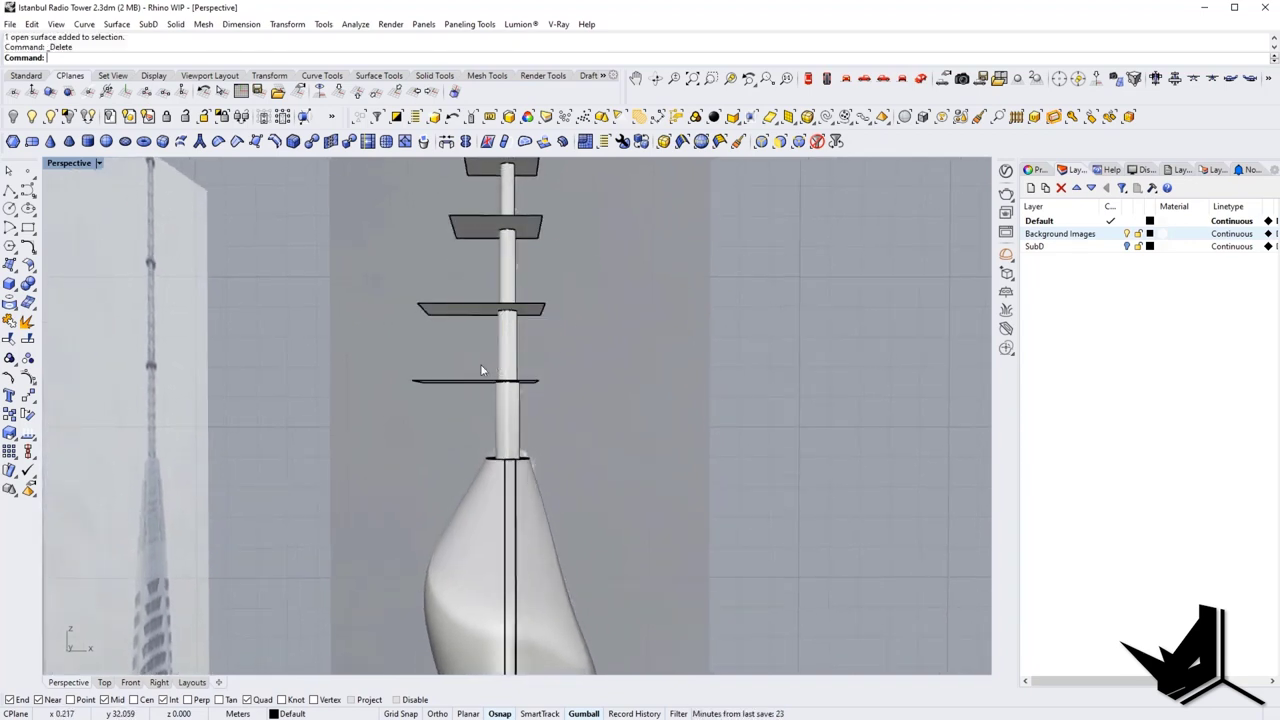
# Step: Delete the horizontal splitting surfaces from the mast
pyautogui.keyDown('shift'); pyautogui.moveTo(439, 224); pyautogui.dragTo(441, 326, button='right'); pyautogui.keyUp('shift')
pyautogui.moveTo(458, 365); pyautogui.dragTo(407, 182)
pyautogui.press('Delete')
# Step: Examine the trimmed mast and the whole tower against the reference images in the Perspective view
pyautogui.moveTo(460, 216); pyautogui.dragTo(559, 340, button='right')
pyautogui.moveTo(560, 340); pyautogui.dragTo(570, 350, button='right')
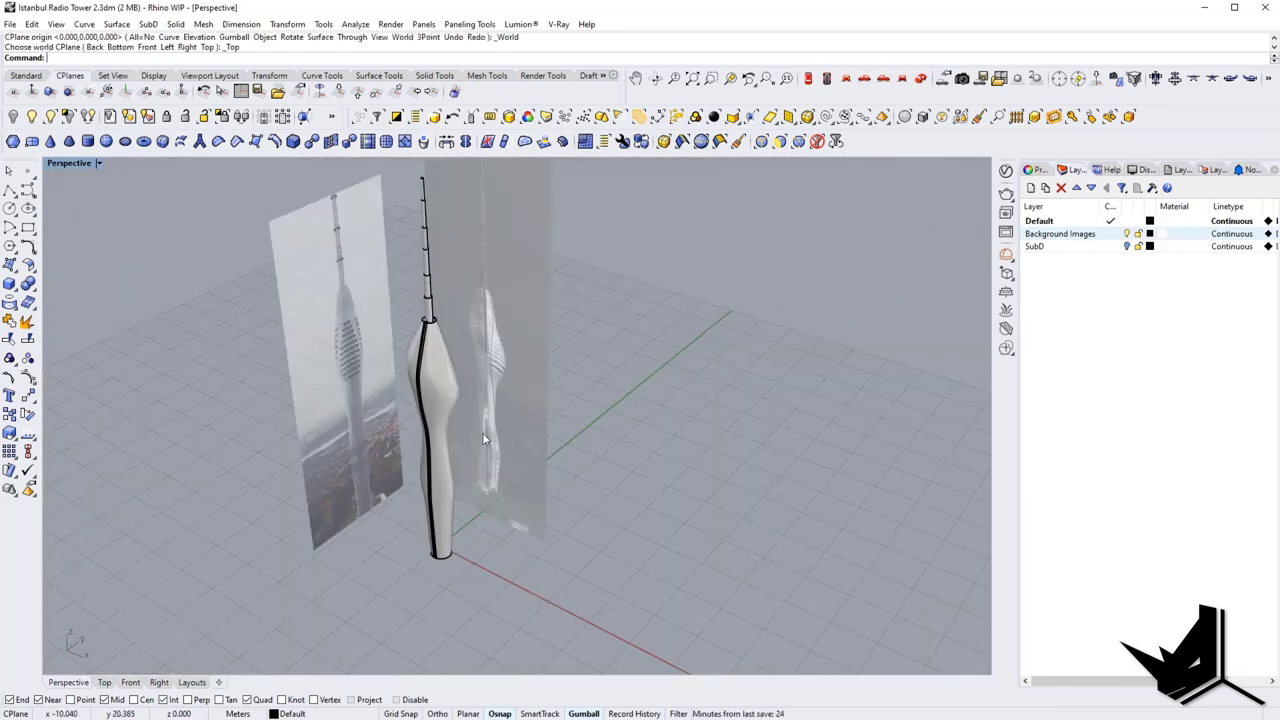
pyautogui.moveTo(482, 432); pyautogui.dragTo(446, 391, button='right')
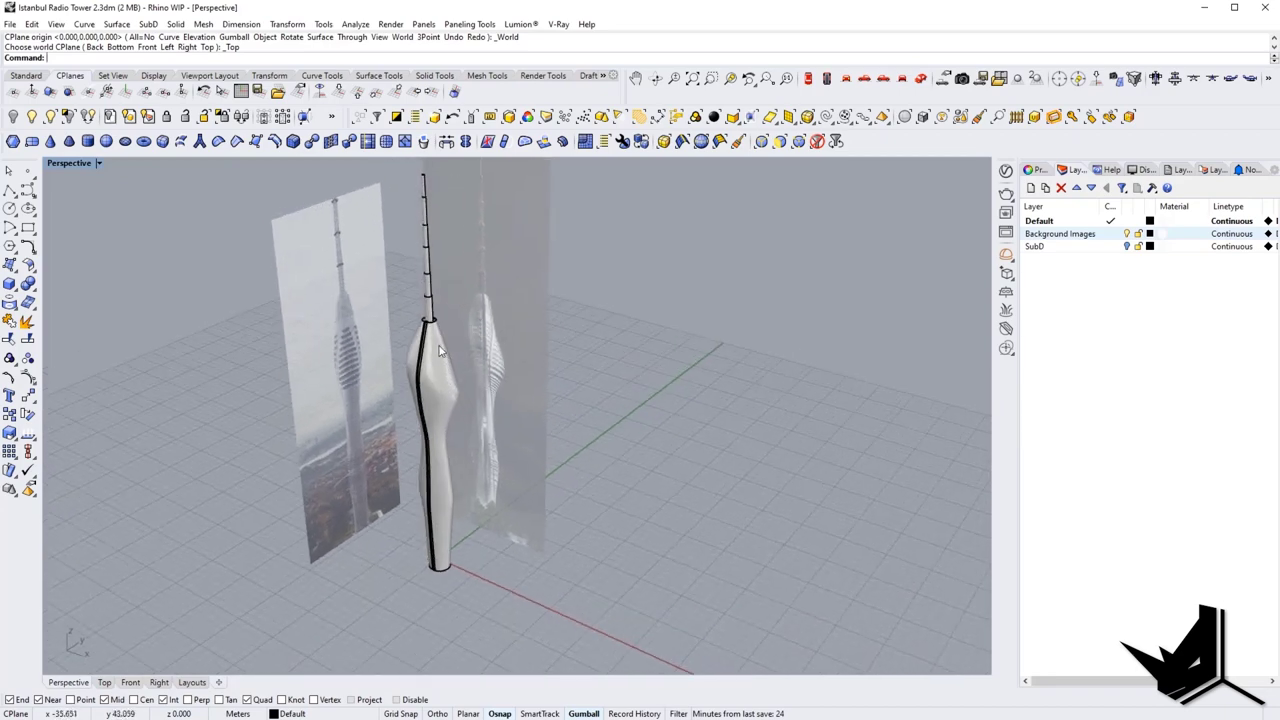
pyautogui.scroll(6, 440, 347)
pyautogui.keyDown('shift'); pyautogui.moveTo(516, 354); pyautogui.dragTo(540, 368, button='right'); pyautogui.keyUp('shift')
pyautogui.moveTo(540, 368); pyautogui.dragTo(595, 411, button='right')
pyautogui.scroll(2, 518, 371)
pyautogui.scroll(-9, 519, 371)
pyautogui.scroll(7, 537, 394)
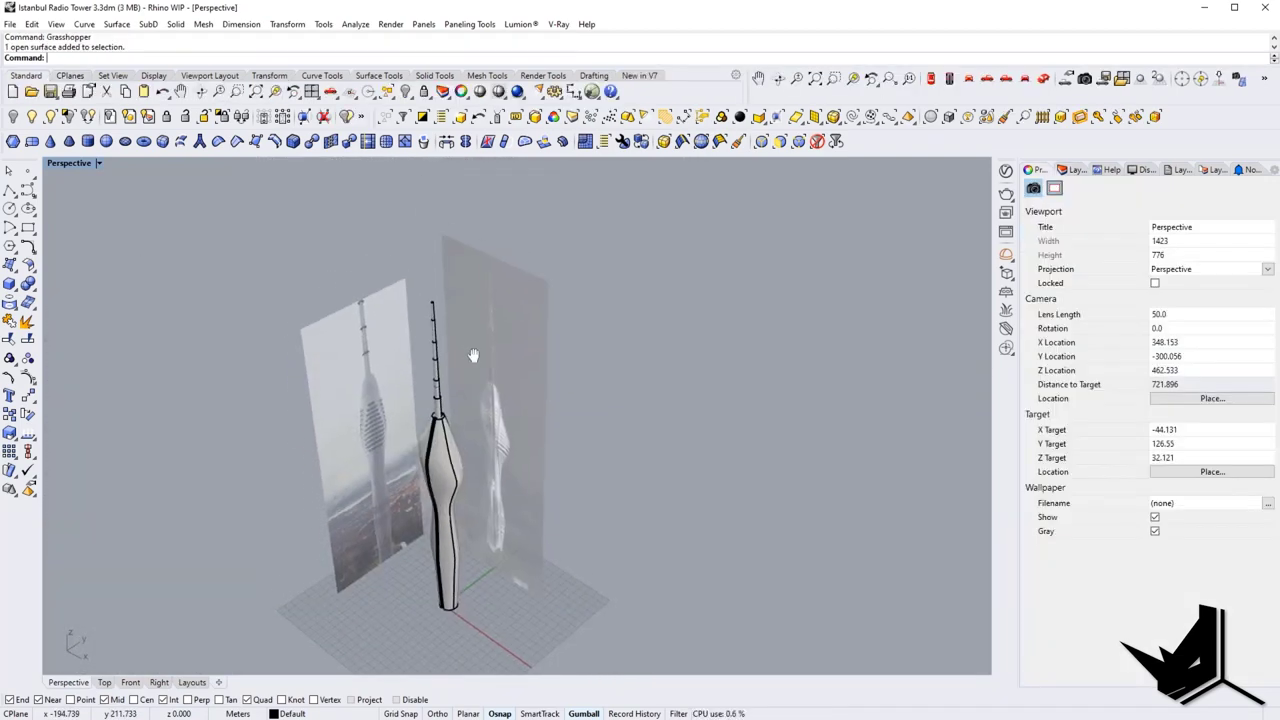
pyautogui.moveTo(474, 356); pyautogui.dragTo(426, 405, button='right')
pyautogui.scroll(6, 443, 380)
pyautogui.scroll(-6, 443, 399)
pyautogui.scroll(4, 372, 402)
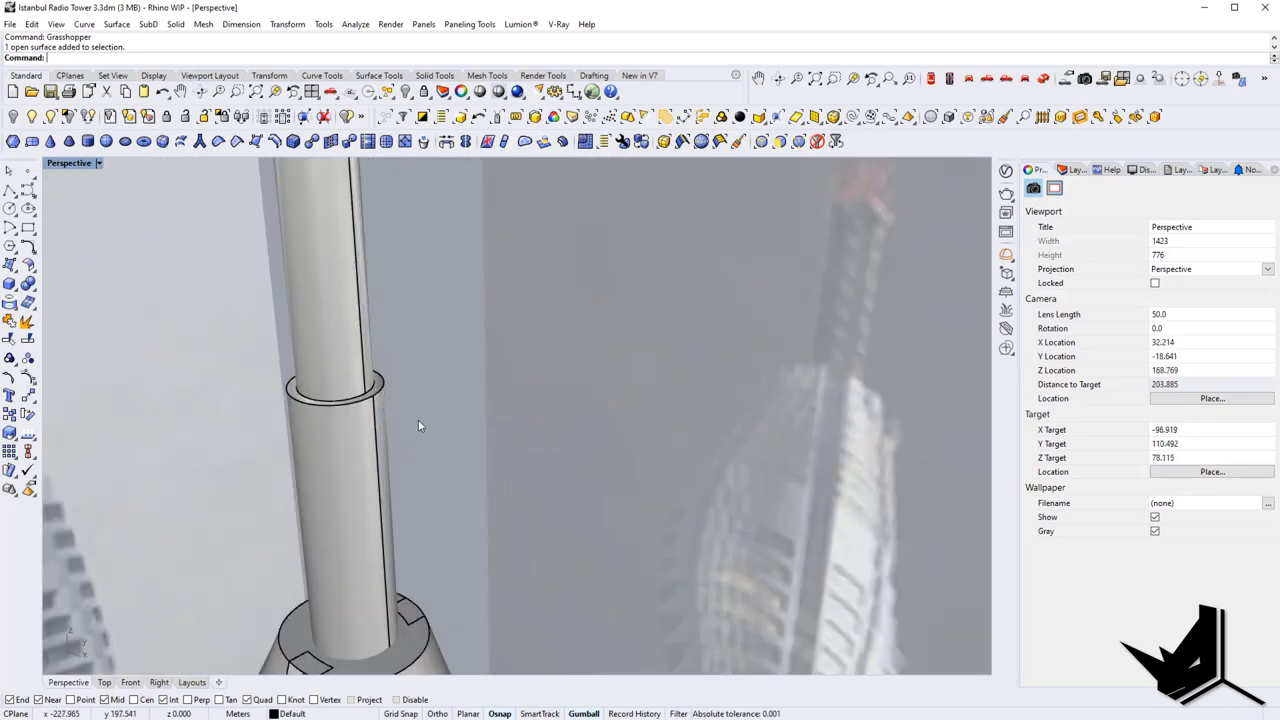
pyautogui.moveTo(418, 420); pyautogui.dragTo(288, 280)
pyautogui.scroll(-6, 288, 282)
pyautogui.keyDown('shift'); pyautogui.moveTo(288, 284); pyautogui.dragTo(376, 381, button='right'); pyautogui.keyUp('shift')
pyautogui.keyDown('shift'); pyautogui.moveTo(454, 436); pyautogui.dragTo(442, 454, button='right'); pyautogui.keyUp('shift')
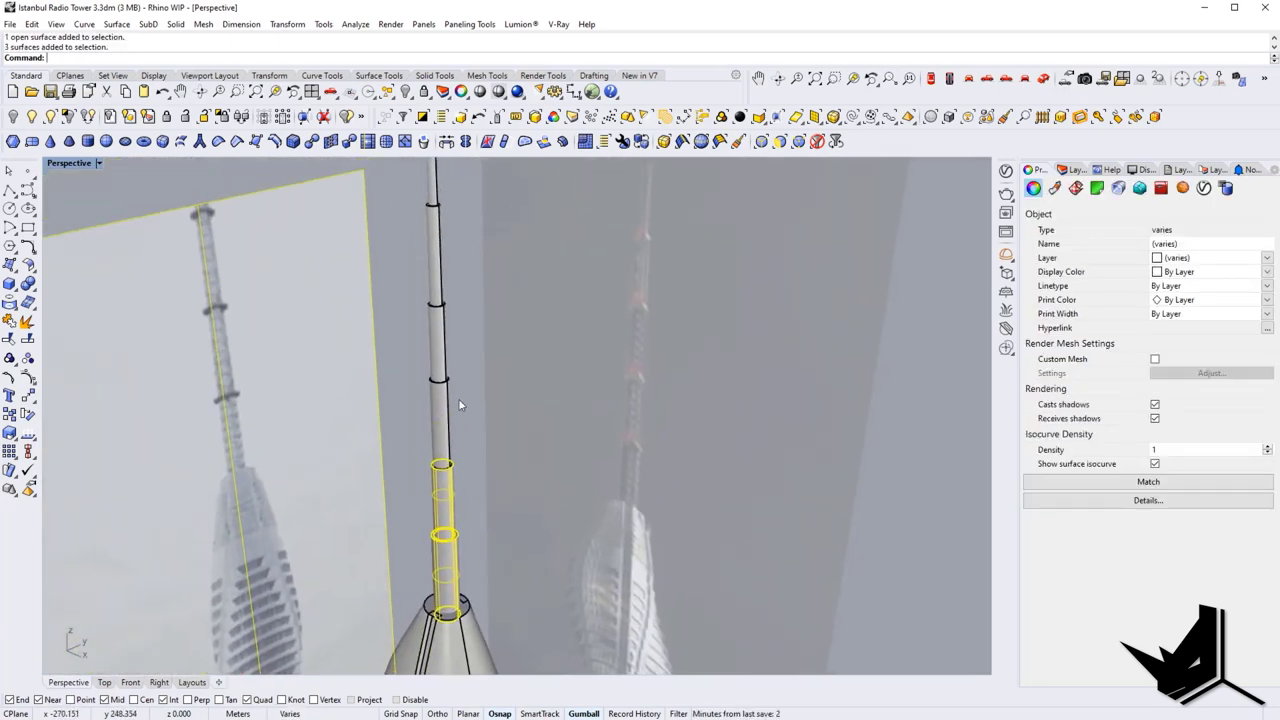
pyautogui.click(460, 402)
# Step: Select all mast tube segments and close their open ends with Cap
pyautogui.moveTo(468, 547); pyautogui.dragTo(424, 188)
pyautogui.keyDown('shift'); pyautogui.moveTo(426, 190); pyautogui.dragTo(446, 280, button='right'); pyautogui.keyUp('shift')
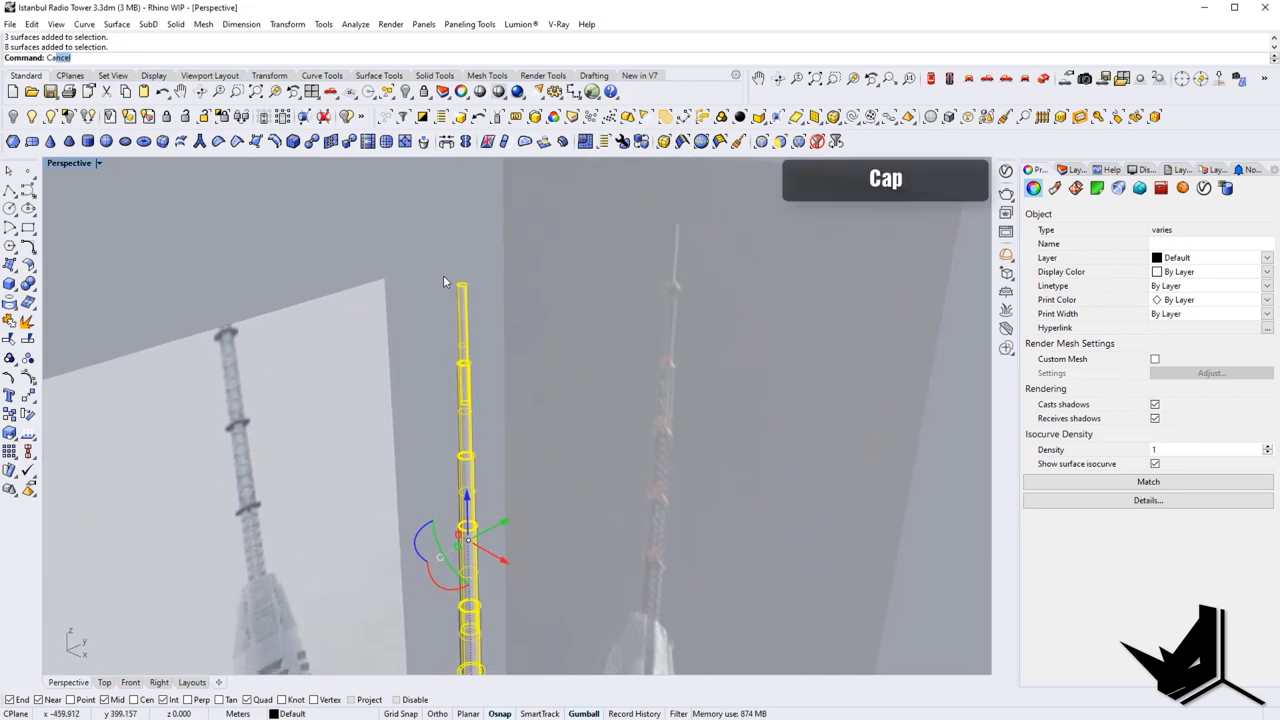
pyautogui.write('Cap')
pyautogui.press('Return')
pyautogui.scroll(10, 472, 280)
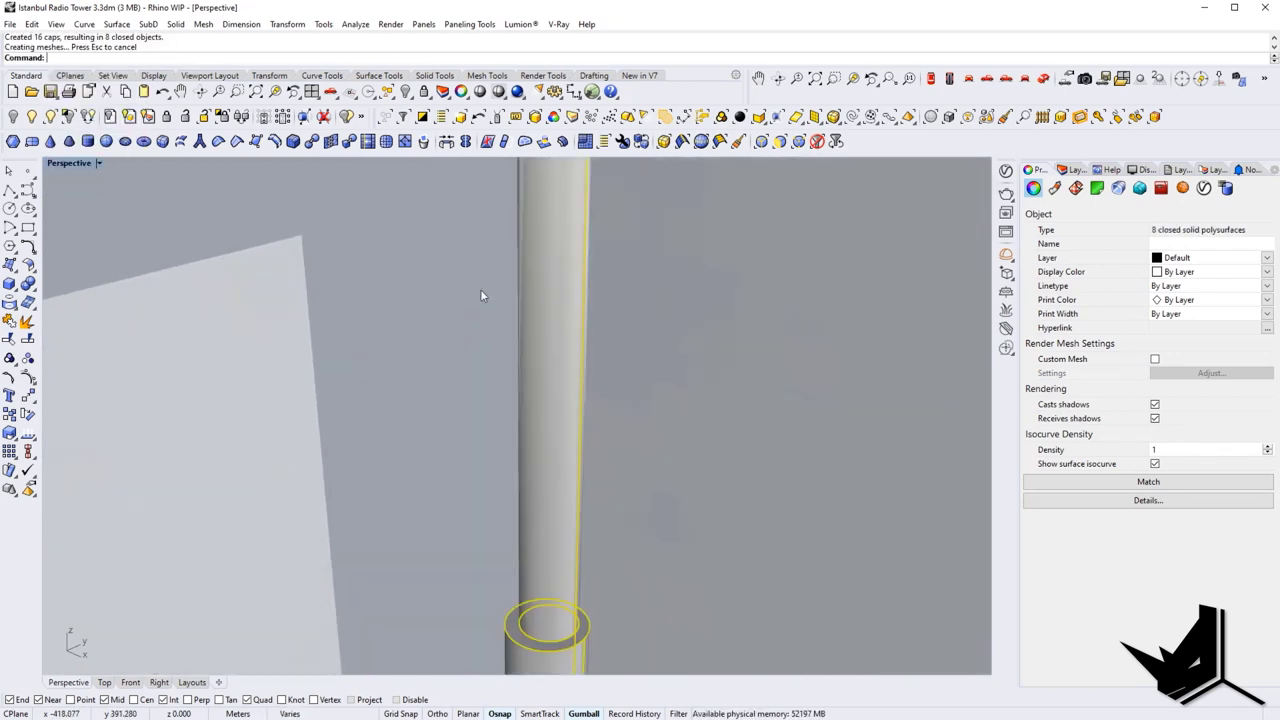
pyautogui.click(480, 289)
# Step: Shorten the lowest mast tube with Scale1D from its top edge so its base sits on the tower body's top face
pyautogui.scroll(-10, 561, 537)
pyautogui.keyDown('shift'); pyautogui.moveTo(561, 537); pyautogui.dragTo(516, 340, button='right'); pyautogui.keyUp('shift')
pyautogui.scroll(11, 473, 508)
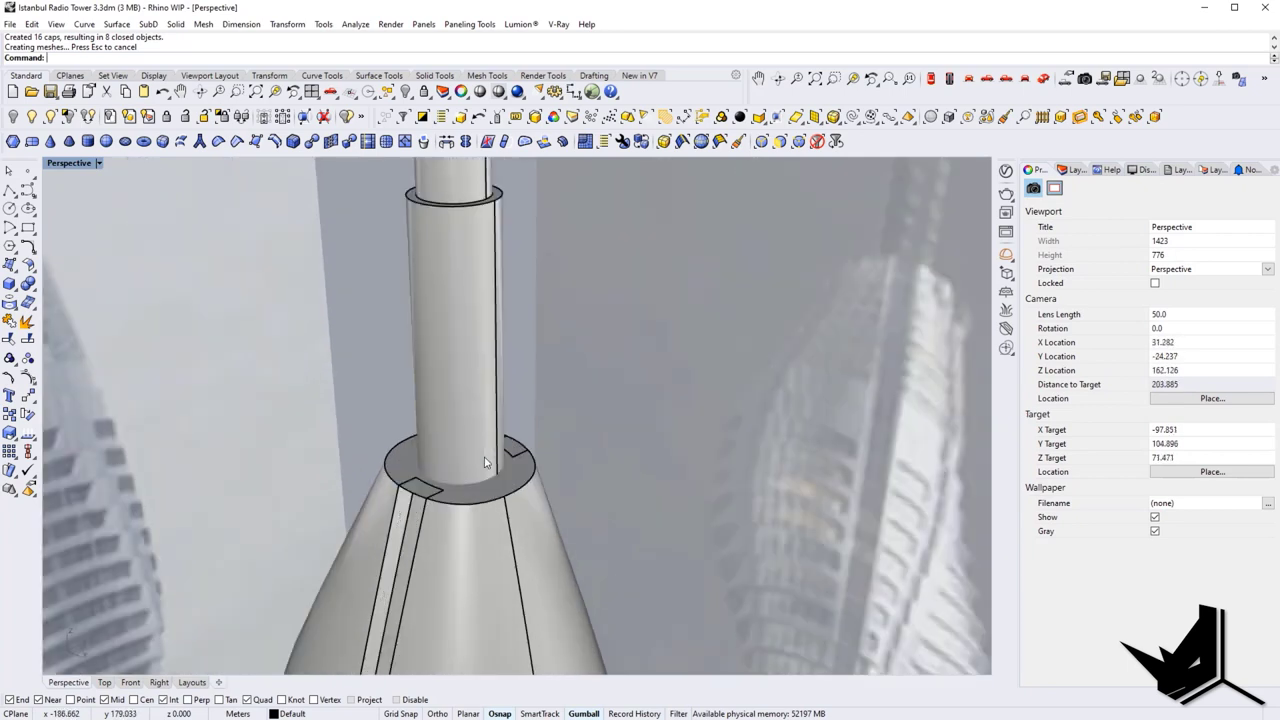
pyautogui.click(473, 434)
pyautogui.moveTo(471, 431); pyautogui.dragTo(454, 372, button='right')
pyautogui.press('Return')
pyautogui.click(472, 247)
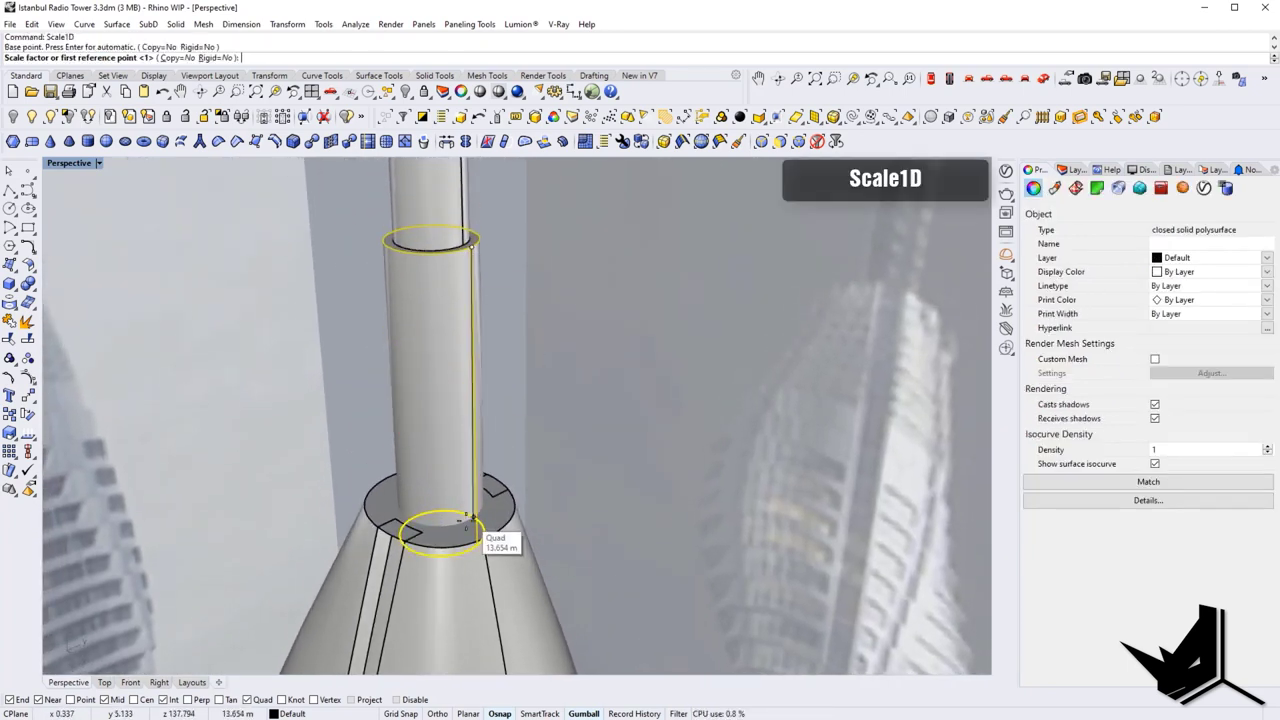
pyautogui.click(477, 544)
pyautogui.click(500, 499)
pyautogui.press('Escape')
# Step: Open the Istanbul Radio Tower - Basic definition in Grasshopper beside the Perspective view
pyautogui.scroll(-14, 499, 498)
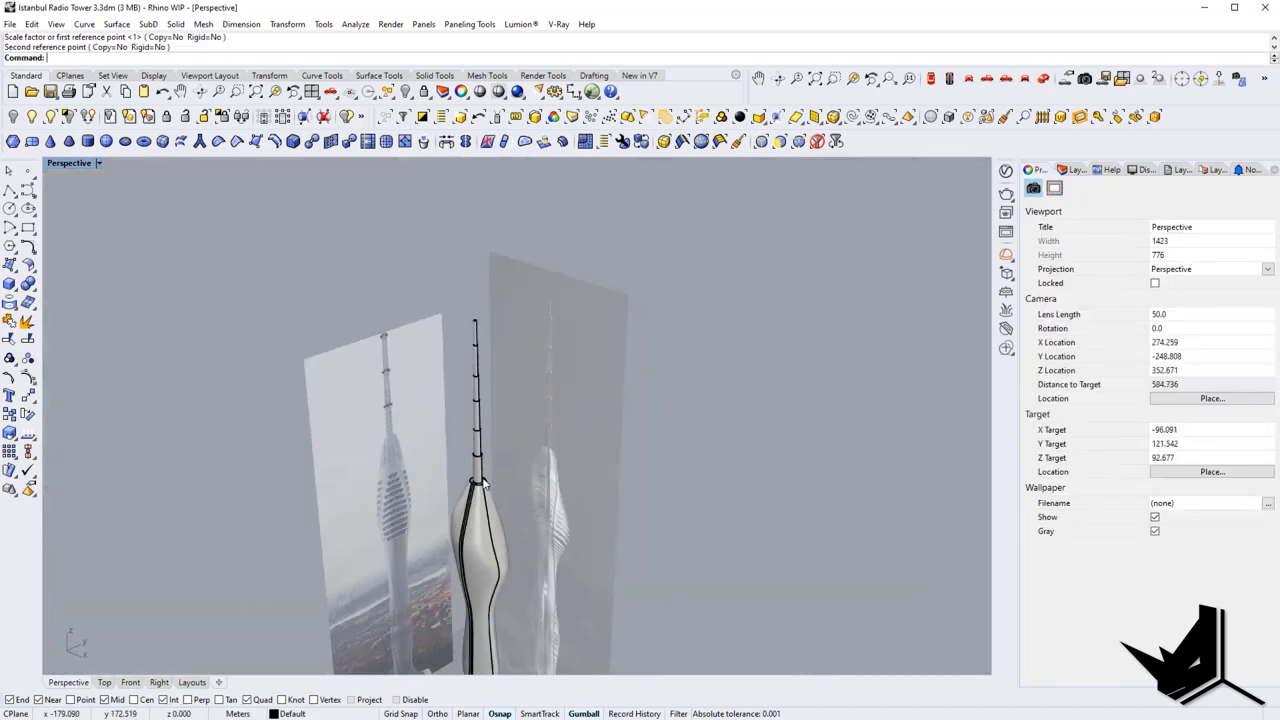
pyautogui.moveTo(488, 481); pyautogui.dragTo(474, 385, button='right')
pyautogui.moveTo(474, 385); pyautogui.dragTo(426, 404, button='right')
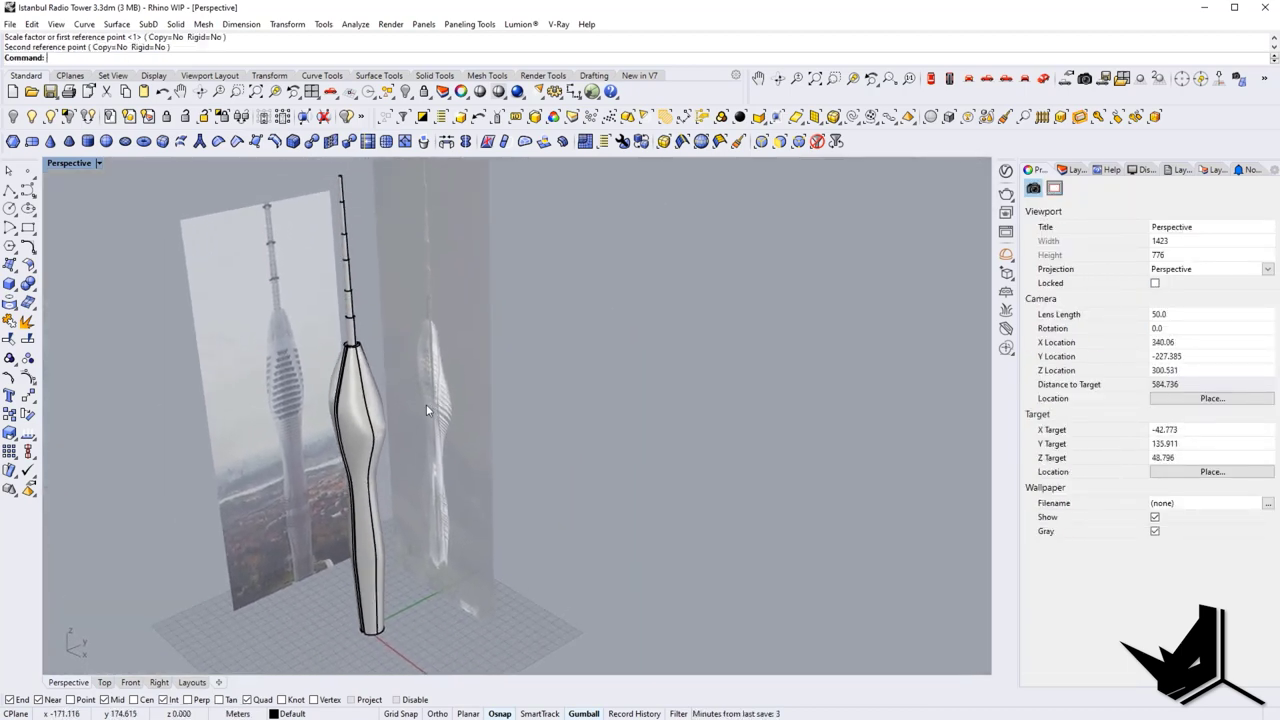
pyautogui.press('Return')
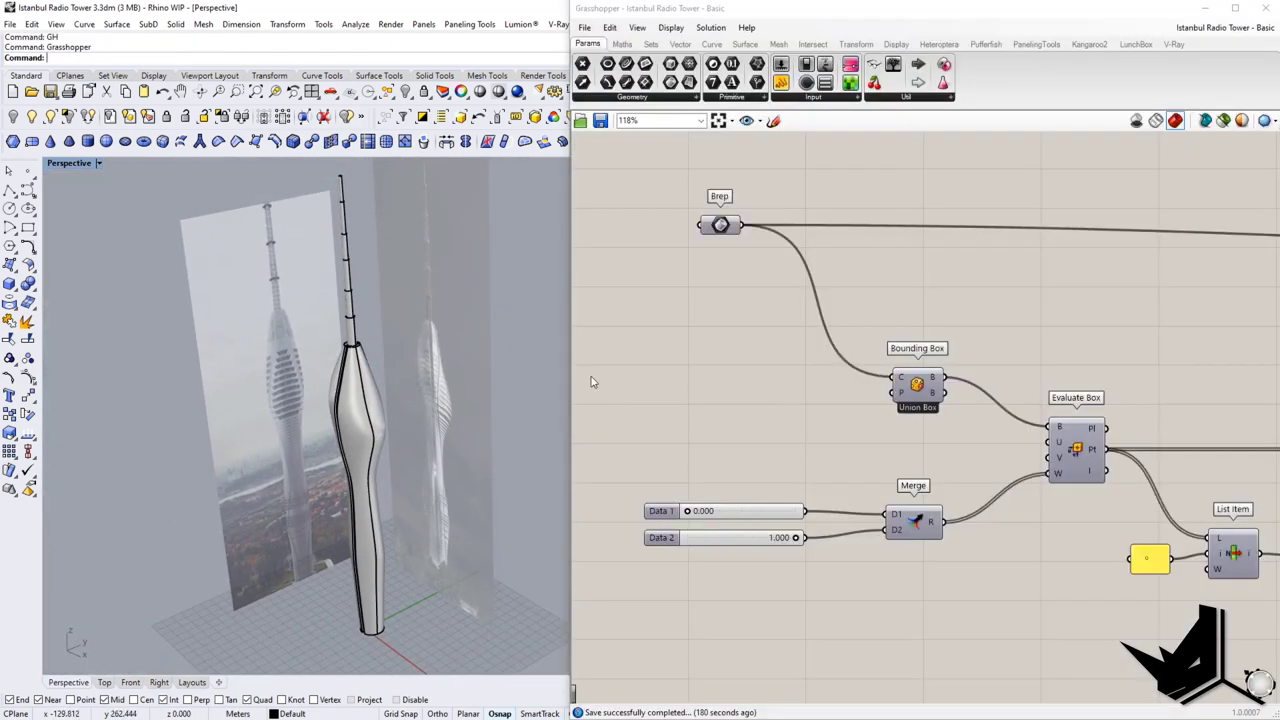
# Step: Turn on the preview of the Brep parameter at the start of the Grasshopper definition
pyautogui.click(780, 346)
pyautogui.scroll(-7, 916, 416)
pyautogui.moveTo(1078, 459); pyautogui.dragTo(729, 341, button='right')
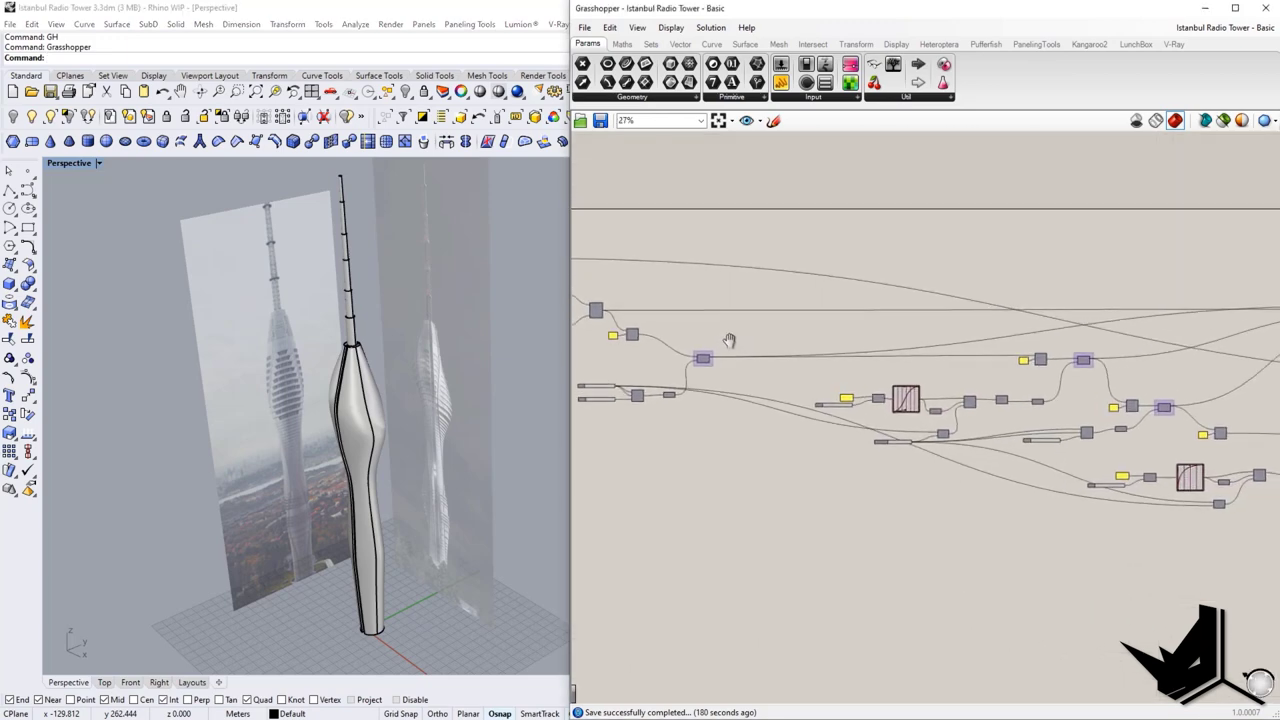
pyautogui.scroll(-3, 876, 371)
pyautogui.moveTo(1117, 388)
pyautogui.mouseDown(button='right')
pyautogui.moveTo(831, 366)
pyautogui.moveTo(1109, 383)
pyautogui.mouseUp(button='right')
pyautogui.scroll(5, 718, 314)
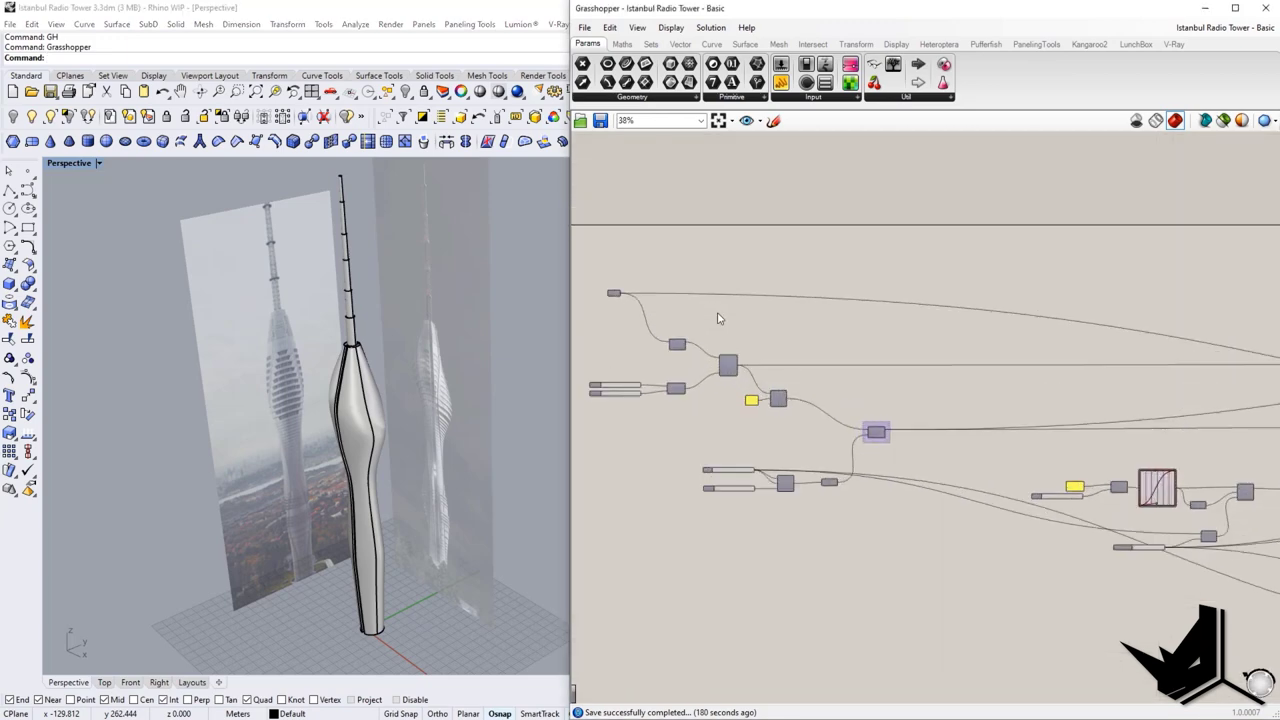
pyautogui.moveTo(718, 316); pyautogui.dragTo(861, 335, button='right')
pyautogui.moveTo(345, 412); pyautogui.dragTo(281, 394, button='right')
pyautogui.scroll(7, 731, 329)
pyautogui.moveTo(771, 313); pyautogui.dragTo(766, 364, button='right')
pyautogui.click(767, 362)
pyautogui.rightClick(765, 364)
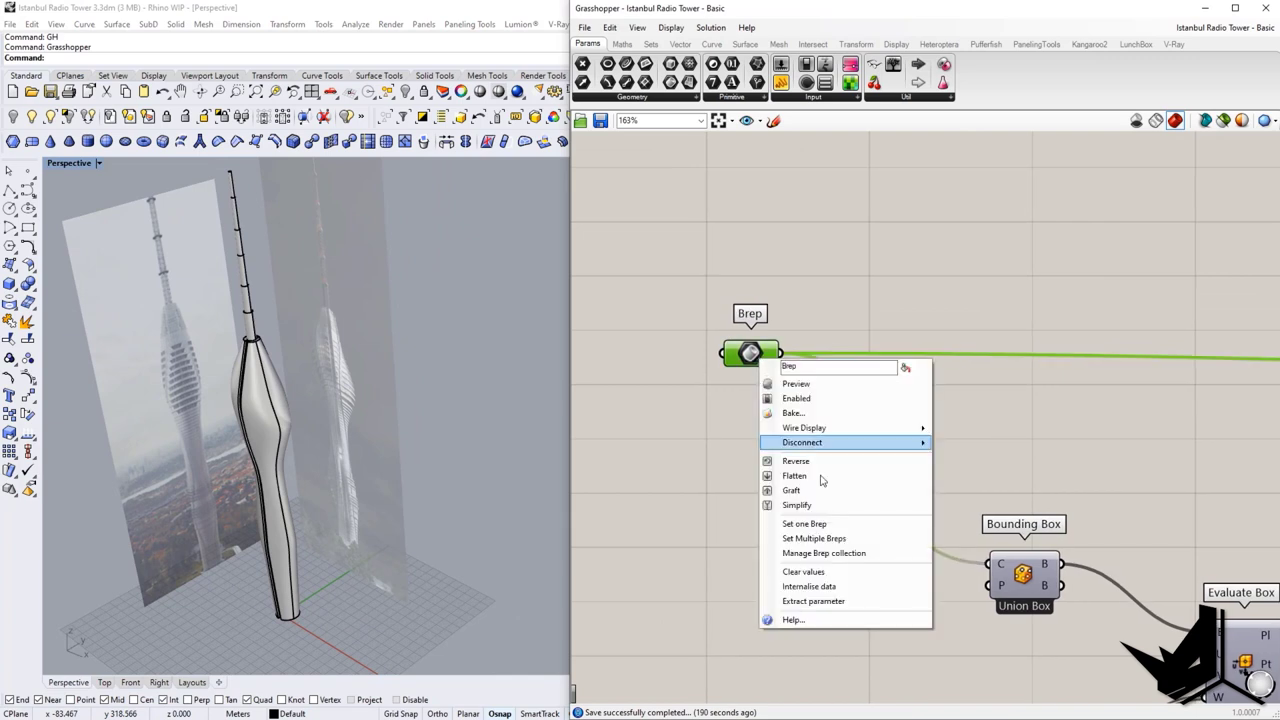
pyautogui.click(796, 383)
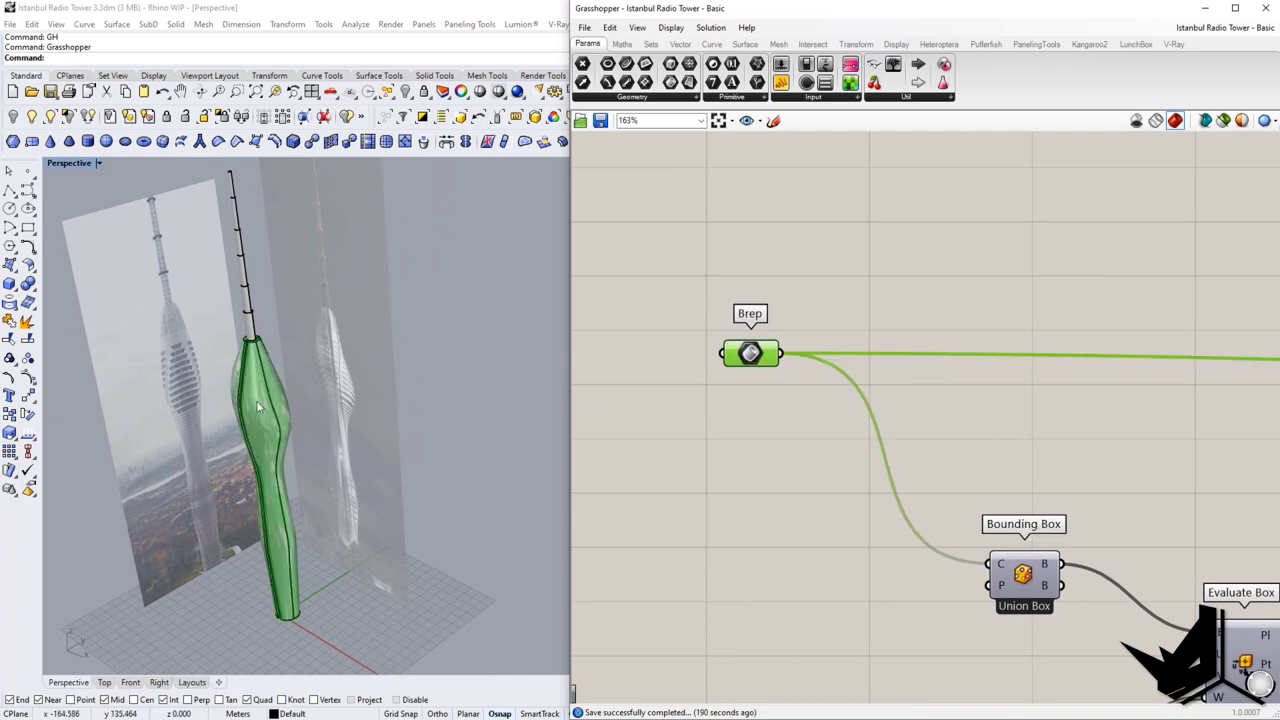
# Step: Select the tower body polysurface in Rhino and place a copy of it beside the original, outside the reference images
pyautogui.moveTo(256, 400); pyautogui.dragTo(442, 369, button='right')
pyautogui.keyDown('shift'); pyautogui.moveTo(420, 431); pyautogui.dragTo(421, 330, button='right'); pyautogui.keyUp('shift')
pyautogui.click(420, 333)
pyautogui.scroll(6, 411, 263)
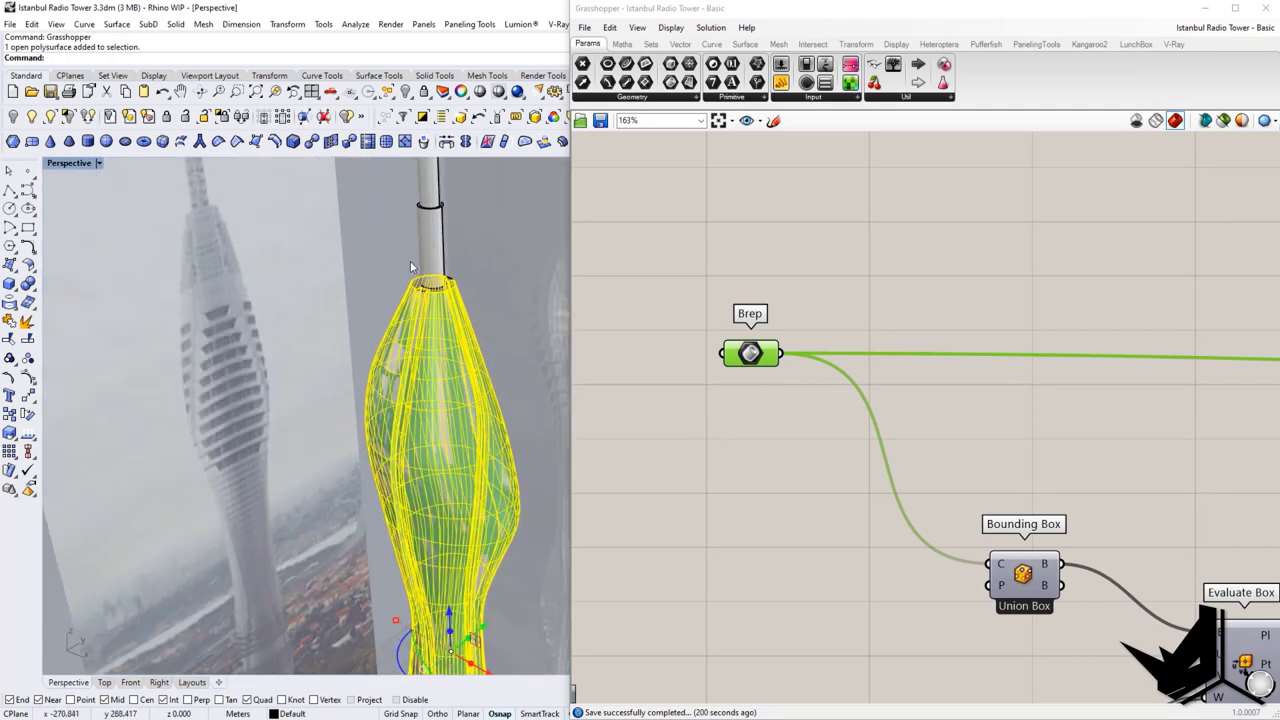
pyautogui.scroll(-7, 411, 263)
pyautogui.moveTo(414, 330); pyautogui.dragTo(422, 430, button='right')
pyautogui.keyDown('shift'); pyautogui.moveTo(422, 430); pyautogui.dragTo(375, 427, button='right'); pyautogui.keyUp('shift')
pyautogui.moveTo(394, 459); pyautogui.dragTo(566, 541)
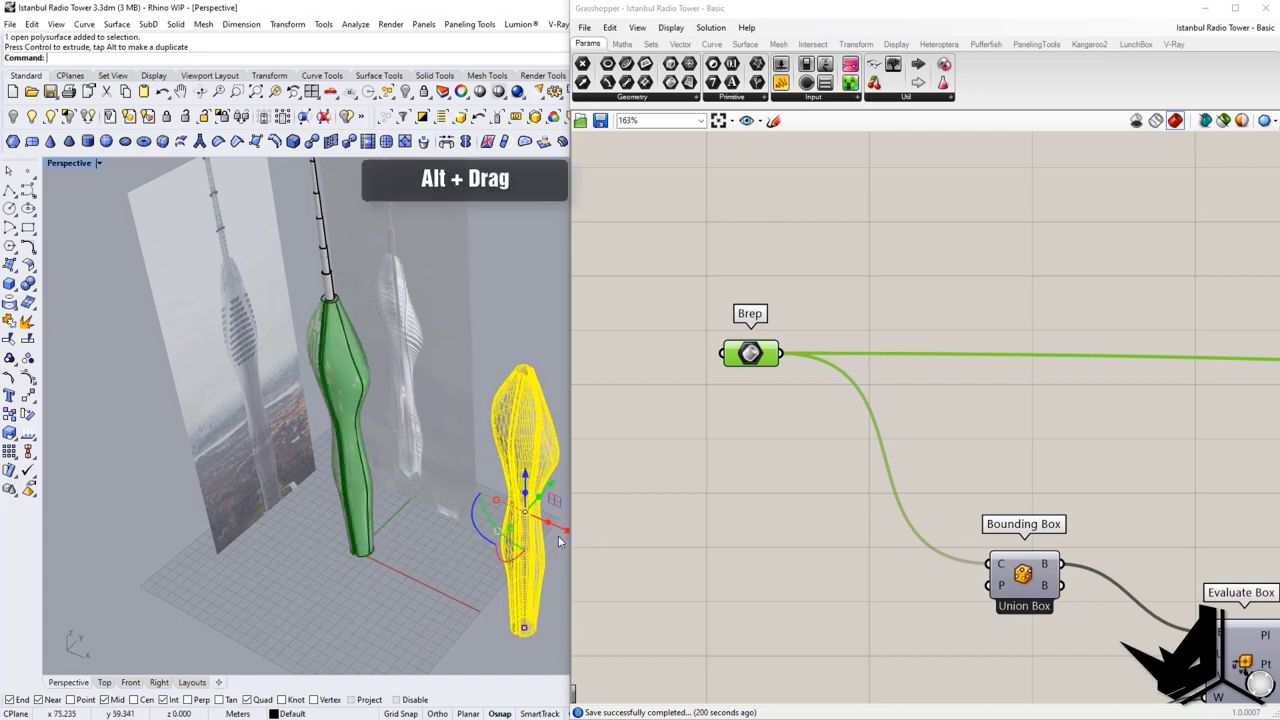
# Step: Examine the copied tower body's open top and base, marking the top notches on a temporary screen capture
pyautogui.click(482, 404)
pyautogui.scroll(8, 507, 404)
pyautogui.keyDown('shift'); pyautogui.moveTo(507, 404); pyautogui.dragTo(453, 404, button='right'); pyautogui.keyUp('shift')
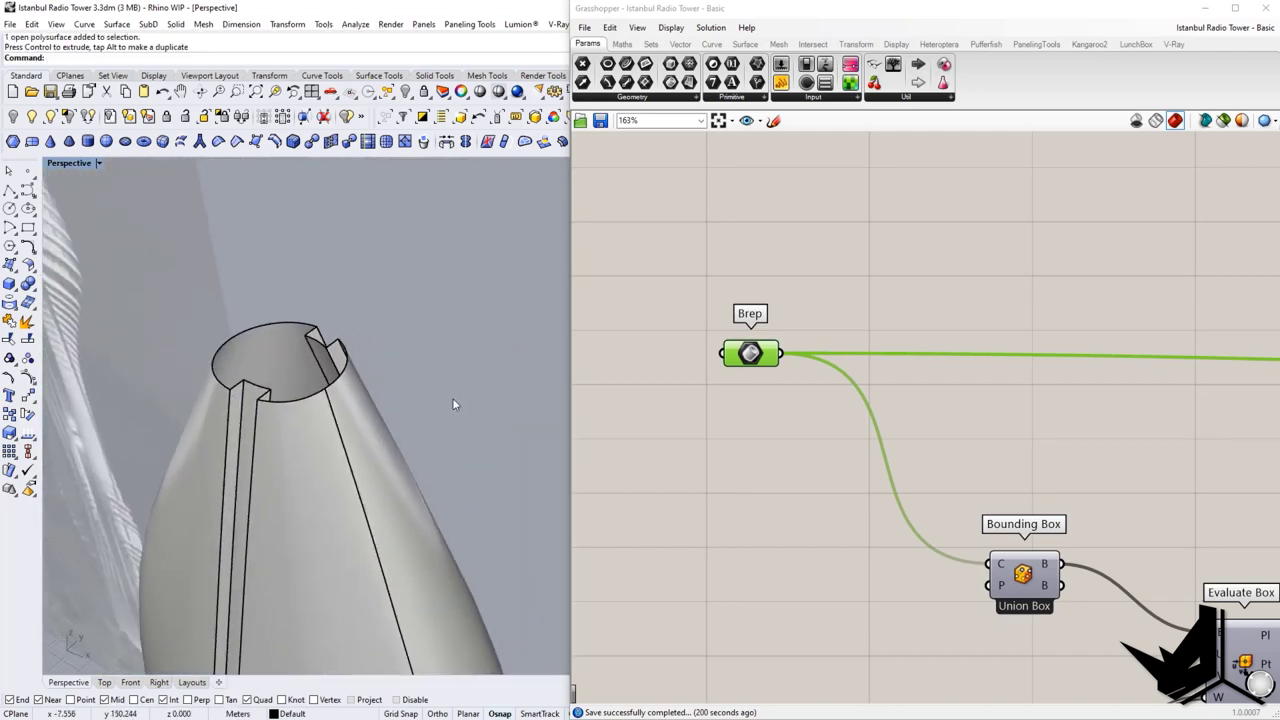
pyautogui.press('Print')
pyautogui.moveTo(167, 279); pyautogui.dragTo(434, 478)
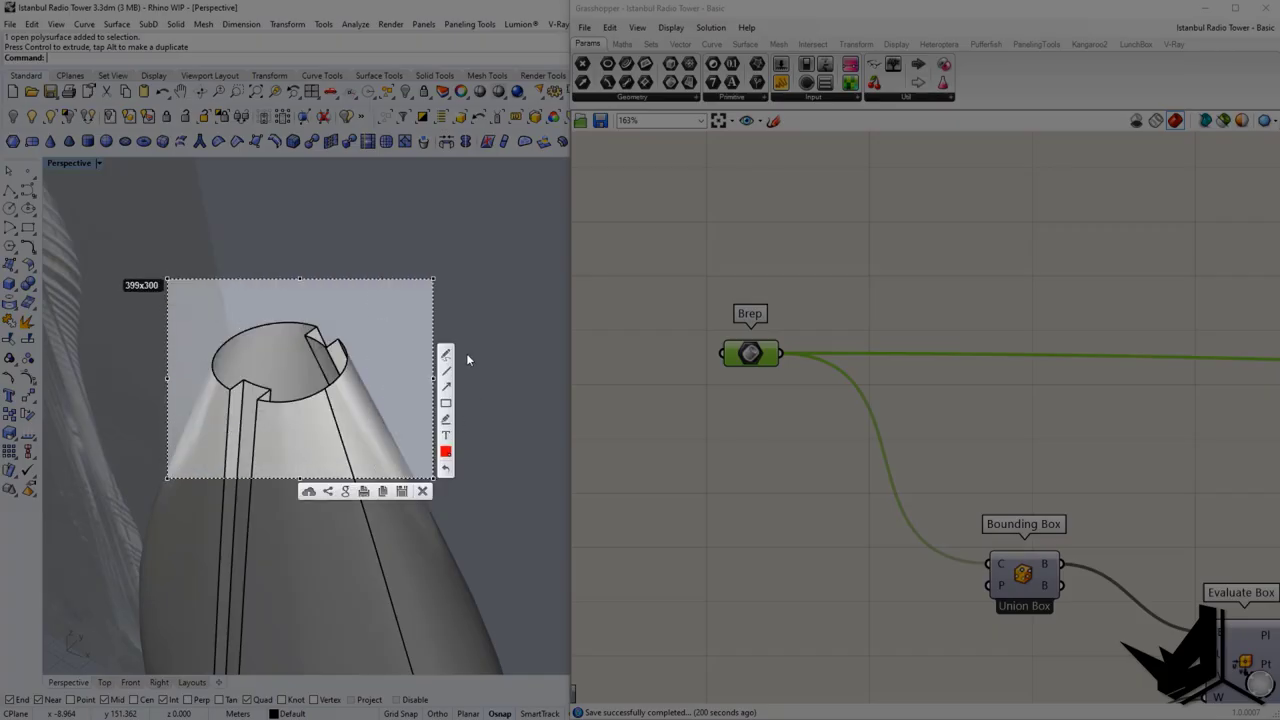
pyautogui.moveTo(326, 324); pyautogui.dragTo(318, 326)
pyautogui.moveTo(261, 380)
pyautogui.mouseDown()
pyautogui.moveTo(263, 391)
pyautogui.moveTo(252, 378)
pyautogui.mouseUp()
pyautogui.press('Escape')
pyautogui.scroll(-15, 345, 378)
pyautogui.keyDown('shift'); pyautogui.moveTo(345, 378); pyautogui.dragTo(382, 258, button='right'); pyautogui.keyUp('shift')
pyautogui.scroll(15, 386, 457)
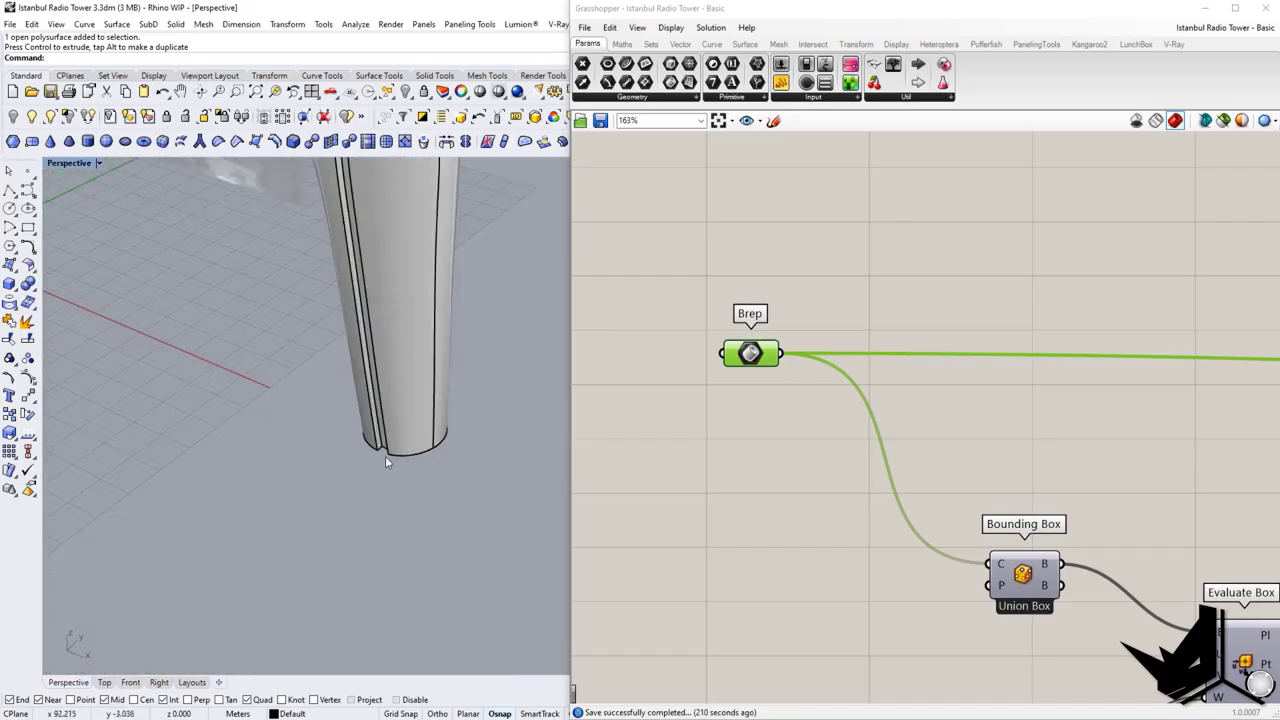
# Step: Delete the copied tower body standing beside the original
pyautogui.scroll(-12, 393, 467)
pyautogui.keyDown('shift'); pyautogui.moveTo(393, 467); pyautogui.dragTo(450, 551, button='right'); pyautogui.keyUp('shift')
pyautogui.scroll(-4, 448, 549)
pyautogui.keyDown('shift'); pyautogui.moveTo(433, 449); pyautogui.dragTo(437, 535, button='right'); pyautogui.keyUp('shift')
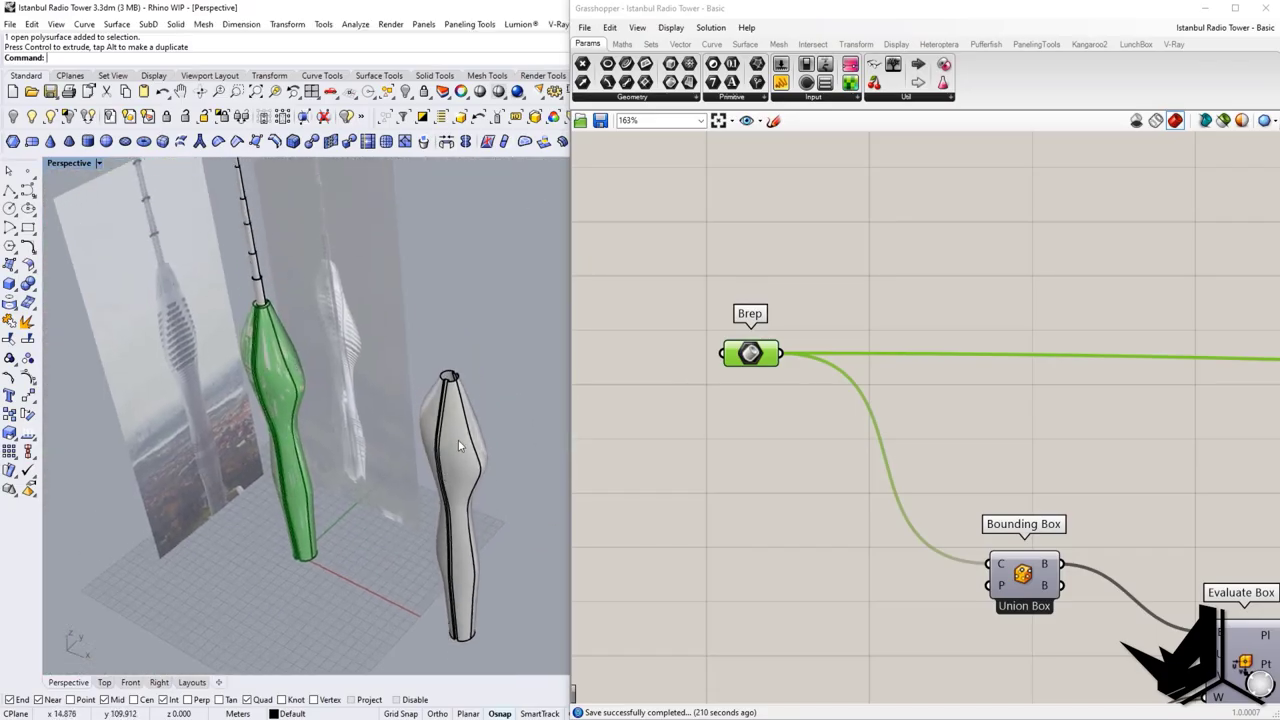
pyautogui.click(462, 442)
pyautogui.press('Delete')
# Step: Hide the original tower body polysurface in Rhino so only its Grasshopper preview shows
pyautogui.moveTo(405, 418); pyautogui.dragTo(352, 366, button='right')
pyautogui.scroll(15, 321, 341)
pyautogui.scroll(-10, 326, 366)
pyautogui.click(350, 364)
pyautogui.click(13, 117)
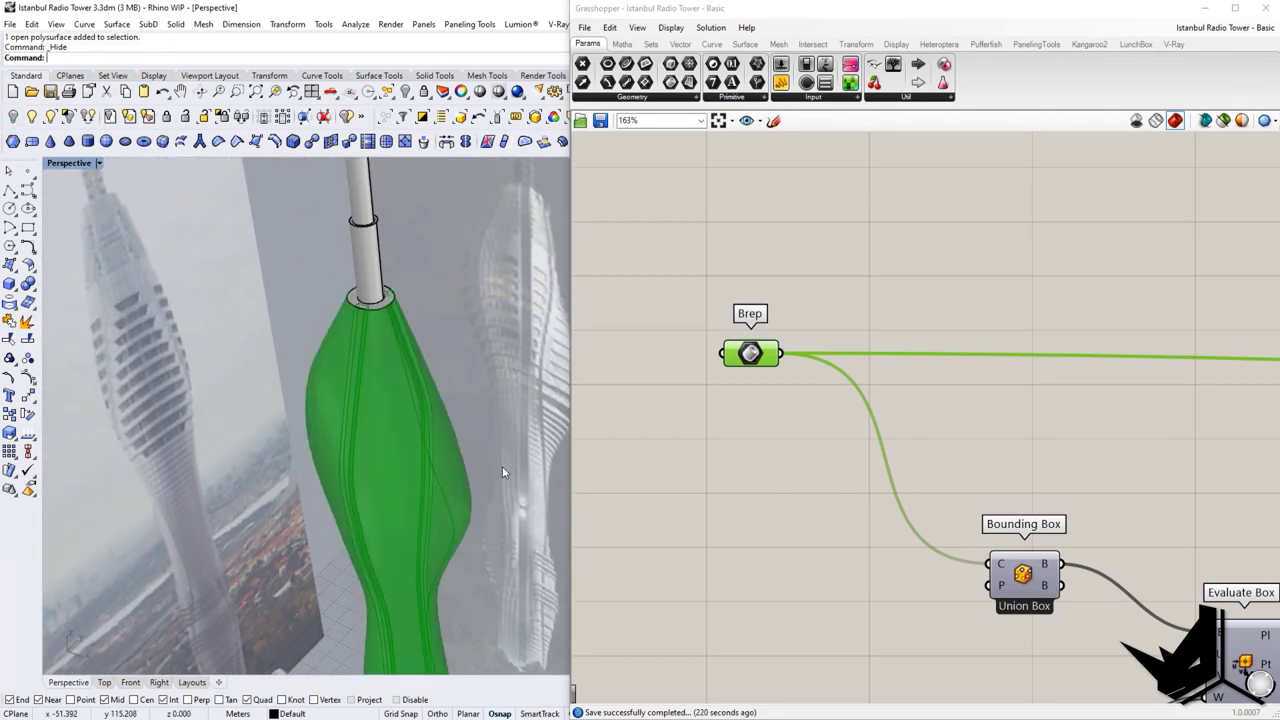
pyautogui.moveTo(502, 466); pyautogui.dragTo(415, 380, button='right')
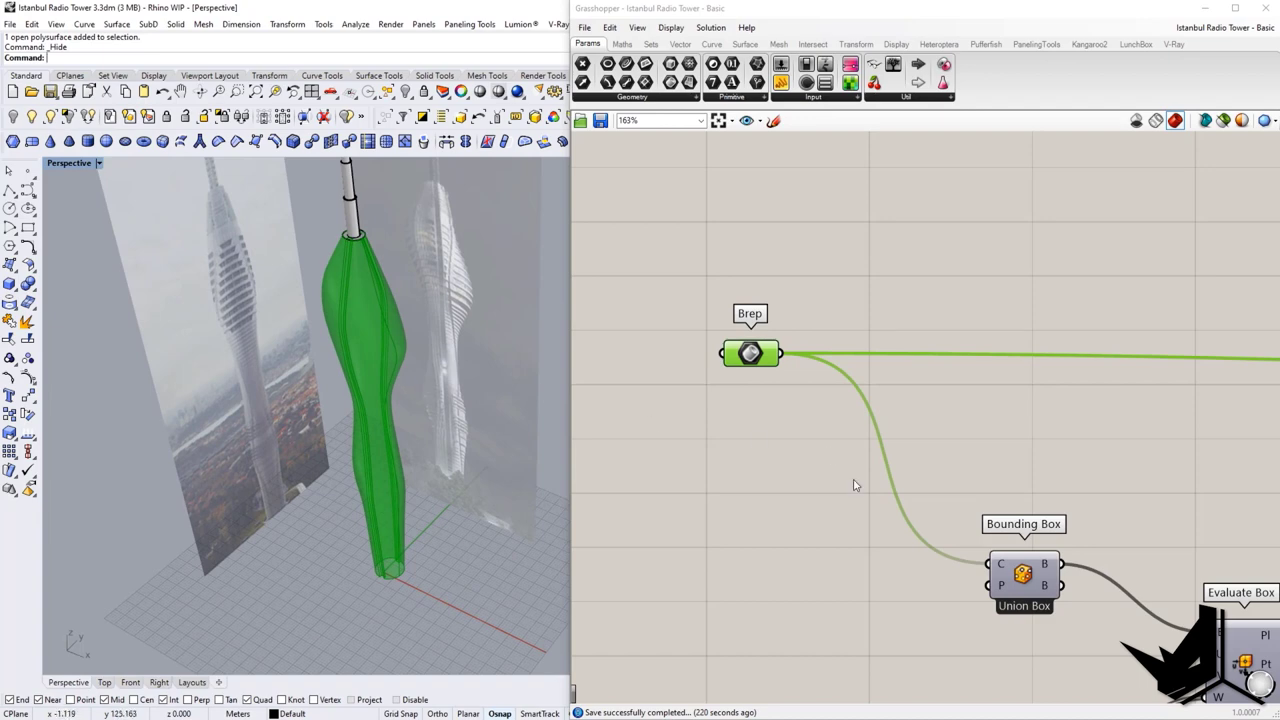
# Step: Turn on the preview of the Bounding Box component around the tower body
pyautogui.scroll(-4, 855, 485)
pyautogui.moveTo(855, 485); pyautogui.dragTo(742, 441, button='right')
pyautogui.scroll(-1, 742, 441)
pyautogui.moveTo(879, 438); pyautogui.dragTo(843, 360, button='right')
pyautogui.scroll(4, 771, 377)
pyautogui.click(798, 438)
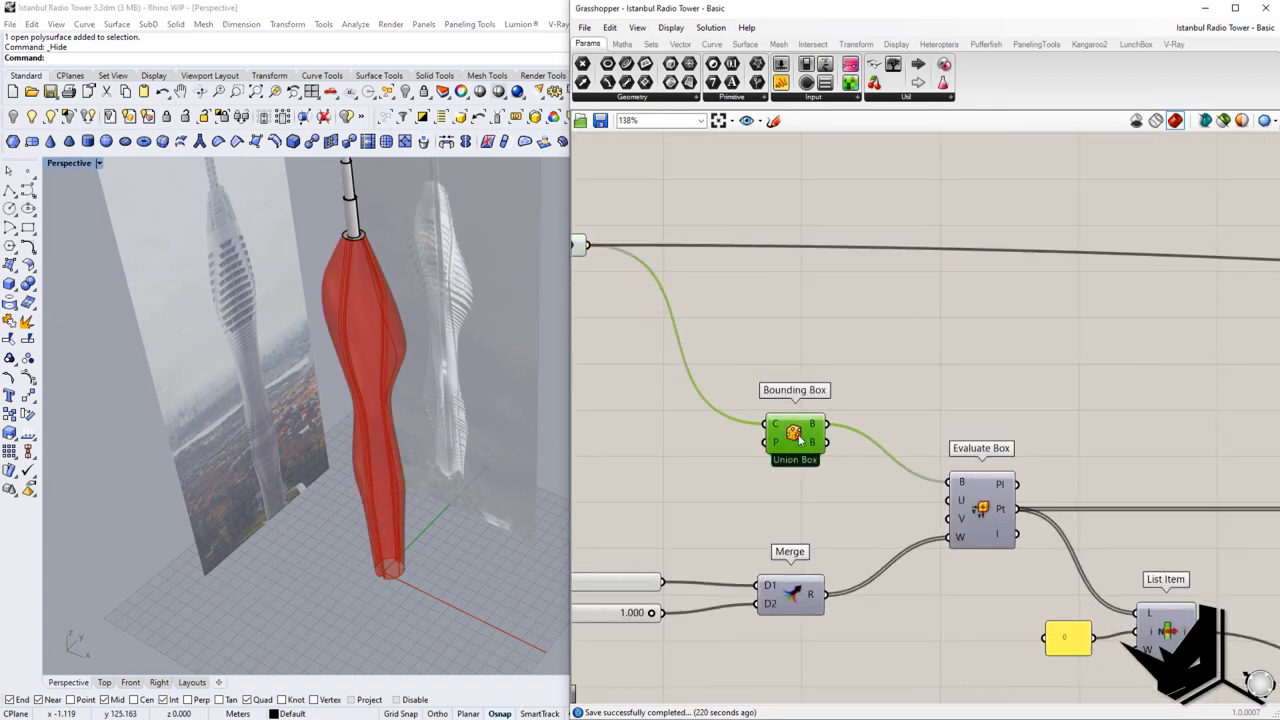
pyautogui.rightClick(798, 437)
pyautogui.click(828, 466)
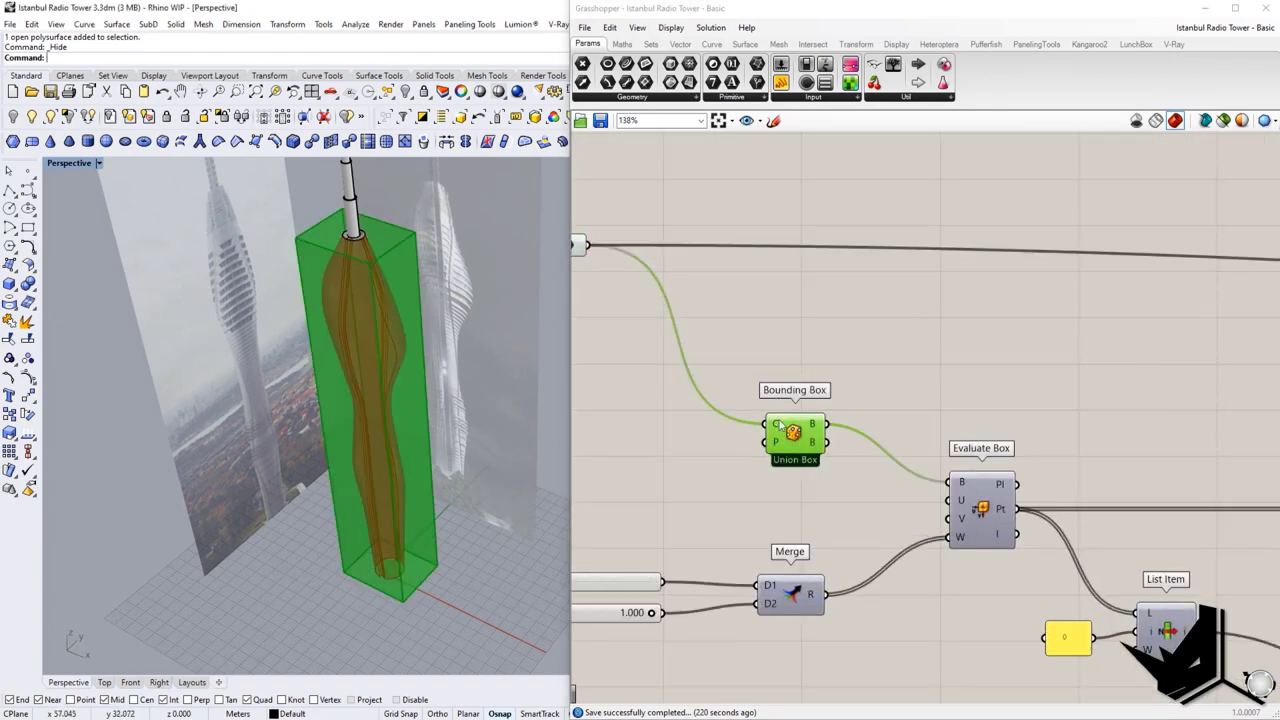
# Step: Turn on the preview of the Evaluate Box component
pyautogui.scroll(-2, 985, 380)
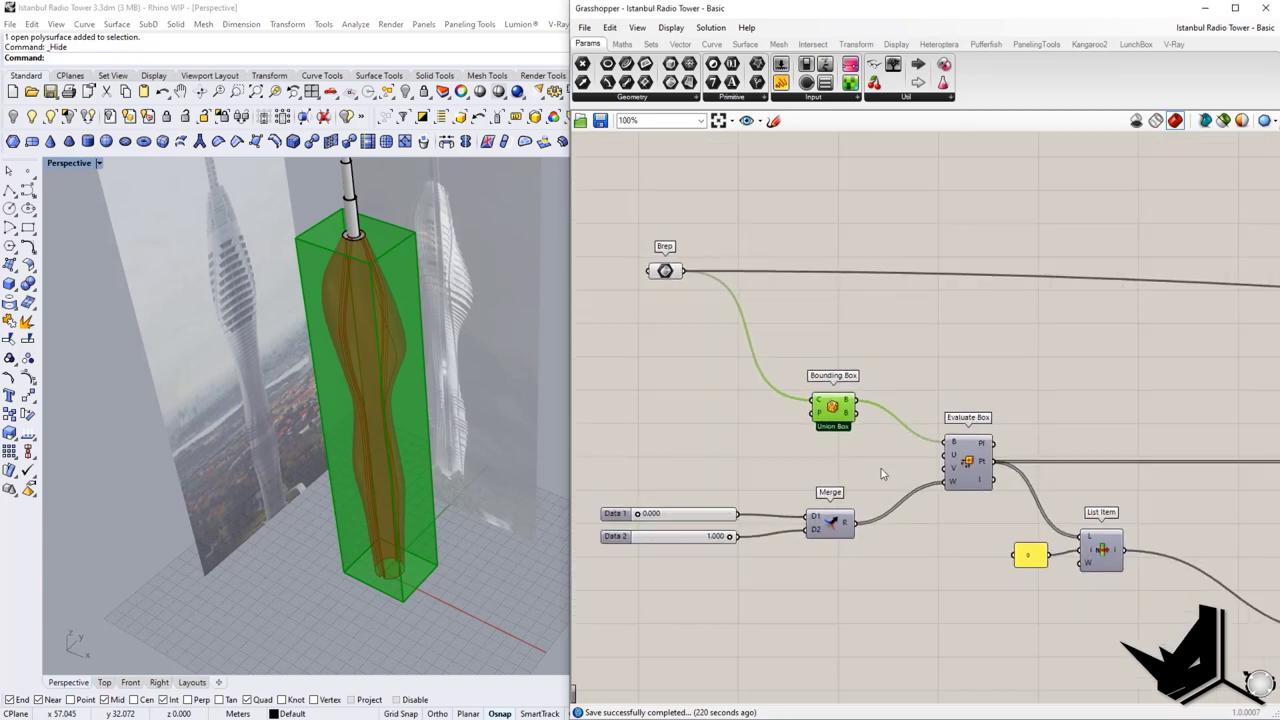
pyautogui.moveTo(989, 510); pyautogui.dragTo(959, 515, button='right')
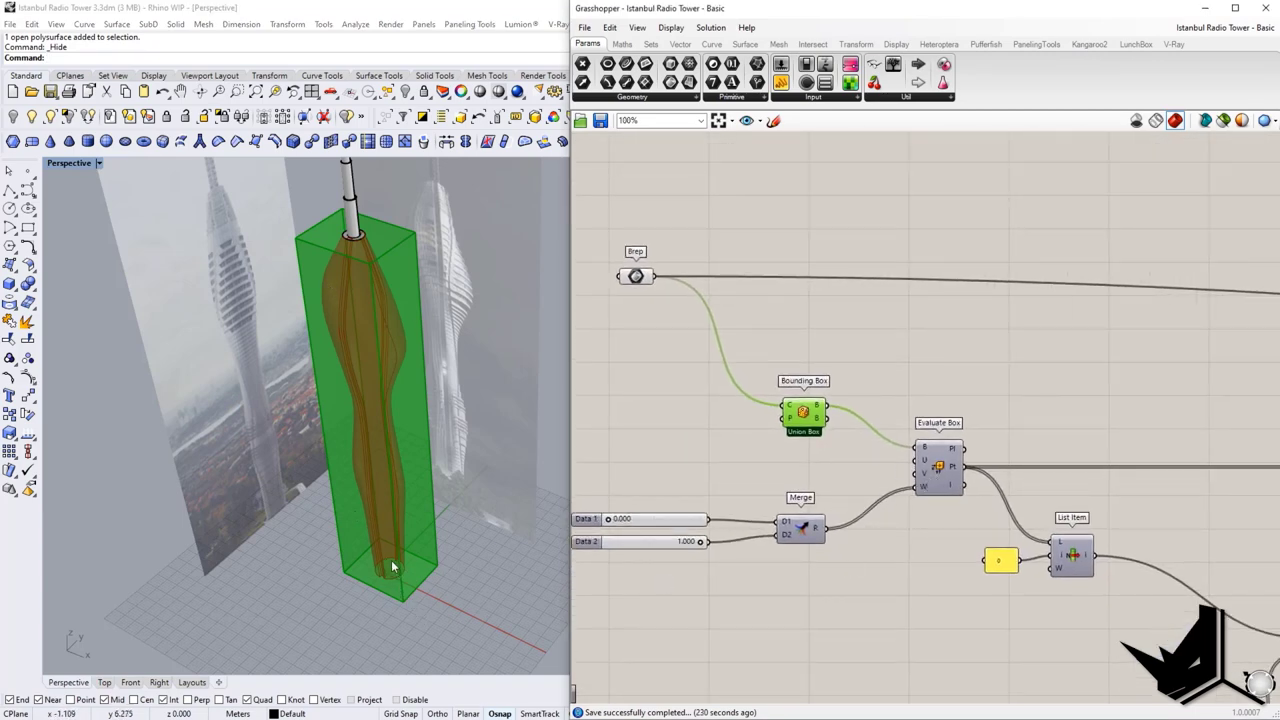
pyautogui.click(939, 470)
pyautogui.rightClick(939, 468)
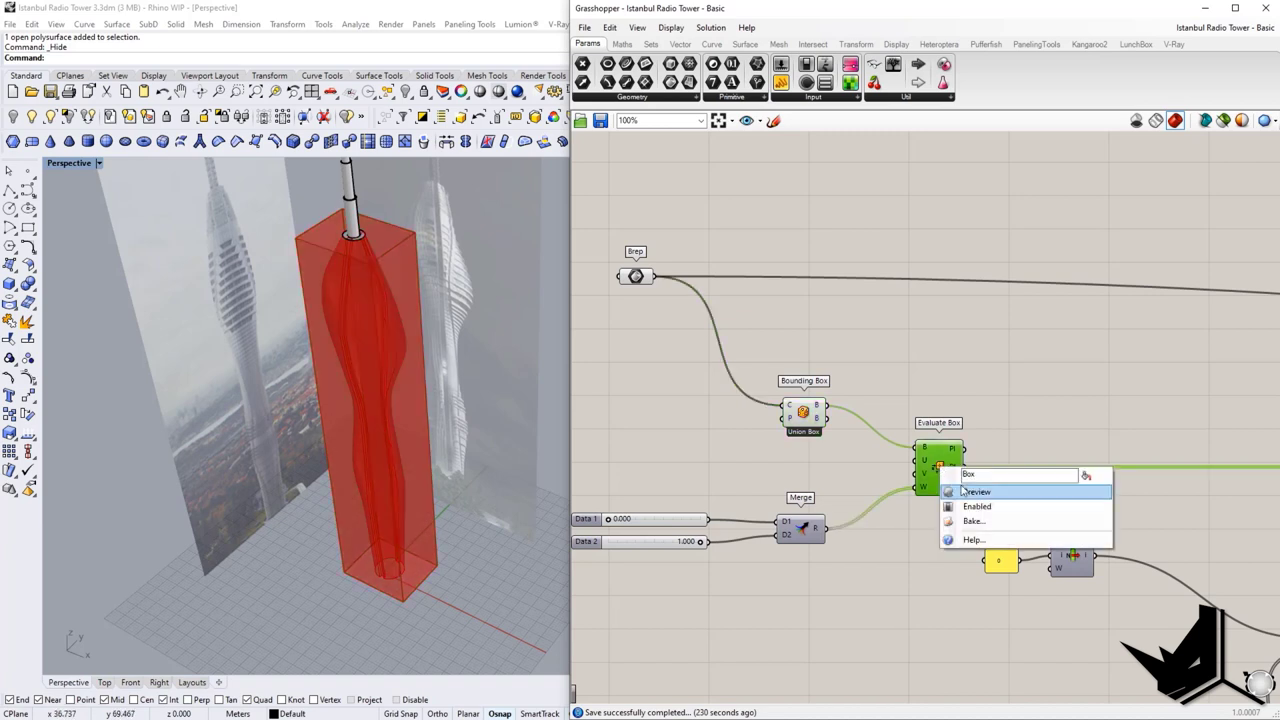
pyautogui.click(937, 396)
pyautogui.rightClick(938, 468)
pyautogui.click(977, 493)
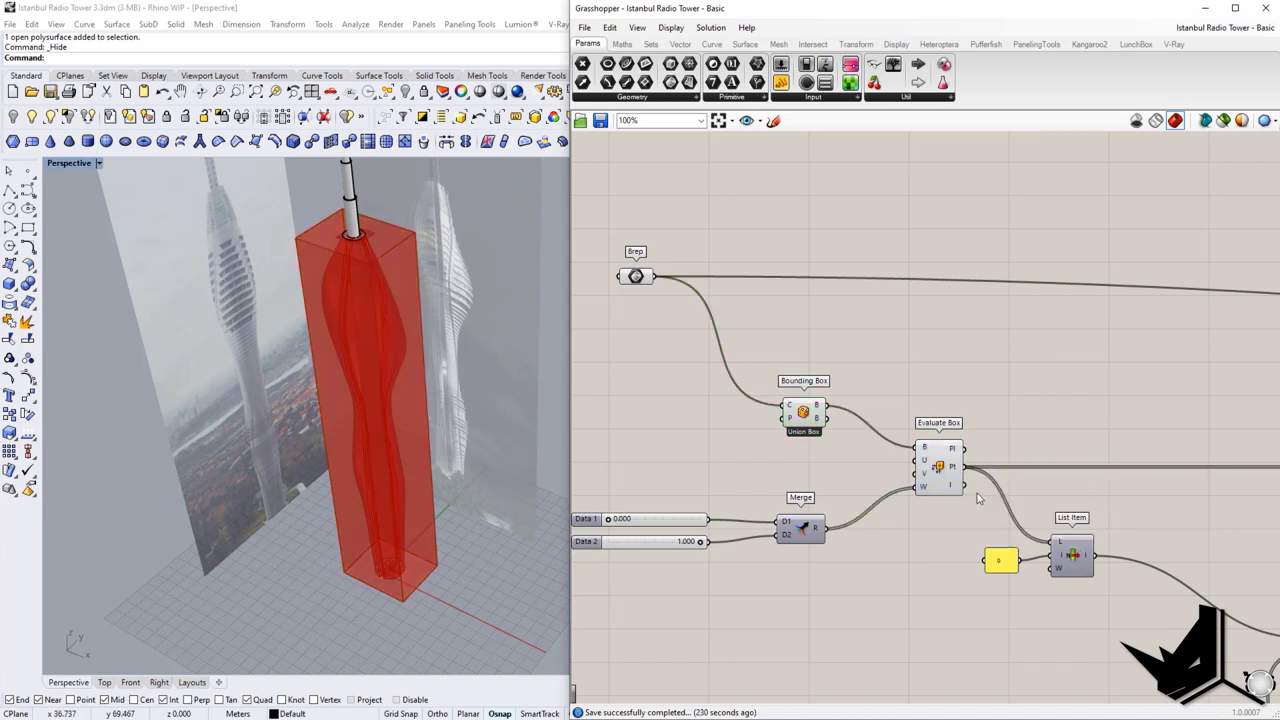
# Step: Turn off the Bounding Box preview and examine the Evaluate Box output at the tower's top and base
pyautogui.click(812, 414)
pyautogui.rightClick(818, 412)
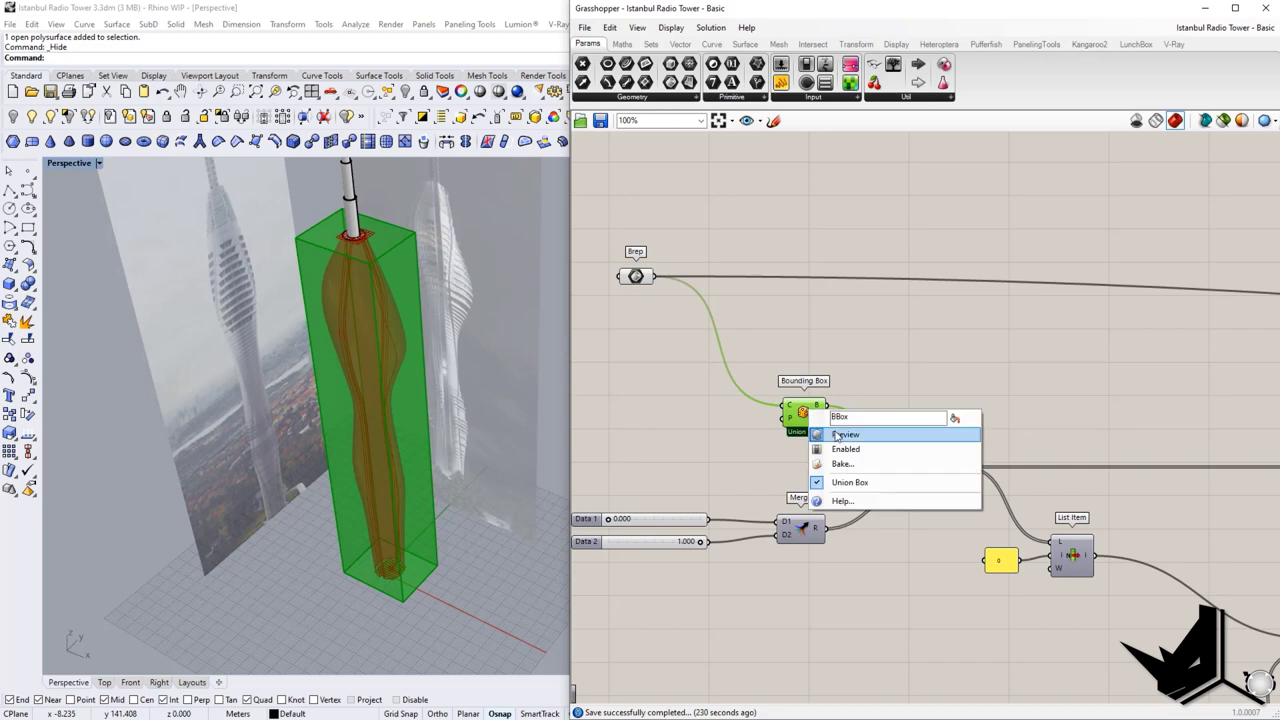
pyautogui.click(858, 434)
pyautogui.scroll(8, 365, 239)
pyautogui.scroll(-10, 366, 240)
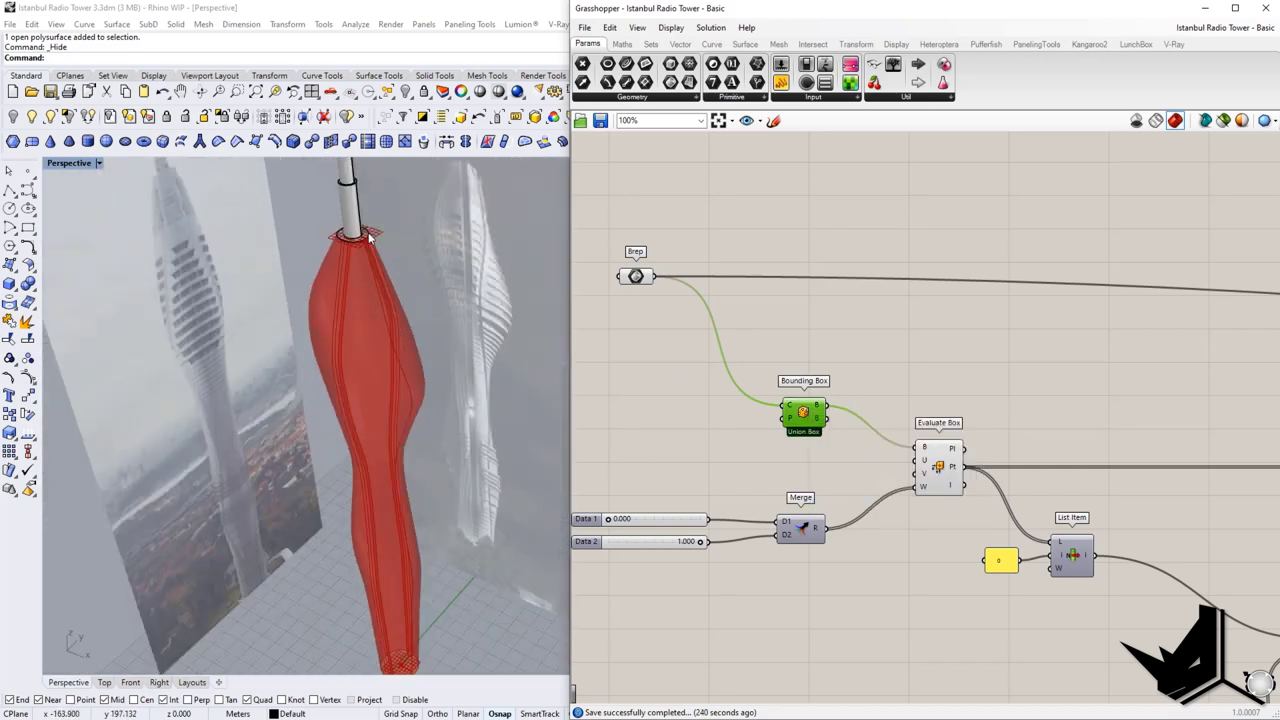
pyautogui.scroll(12, 392, 505)
pyautogui.scroll(-10, 392, 505)
# Step: Turn on the preview of the List Item component and examine its point at the tower's base
pyautogui.moveTo(904, 555); pyautogui.dragTo(851, 574, button='right')
pyautogui.click(1020, 571)
pyautogui.moveTo(1020, 571); pyautogui.dragTo(956, 578, button='right')
pyautogui.rightClick(960, 584)
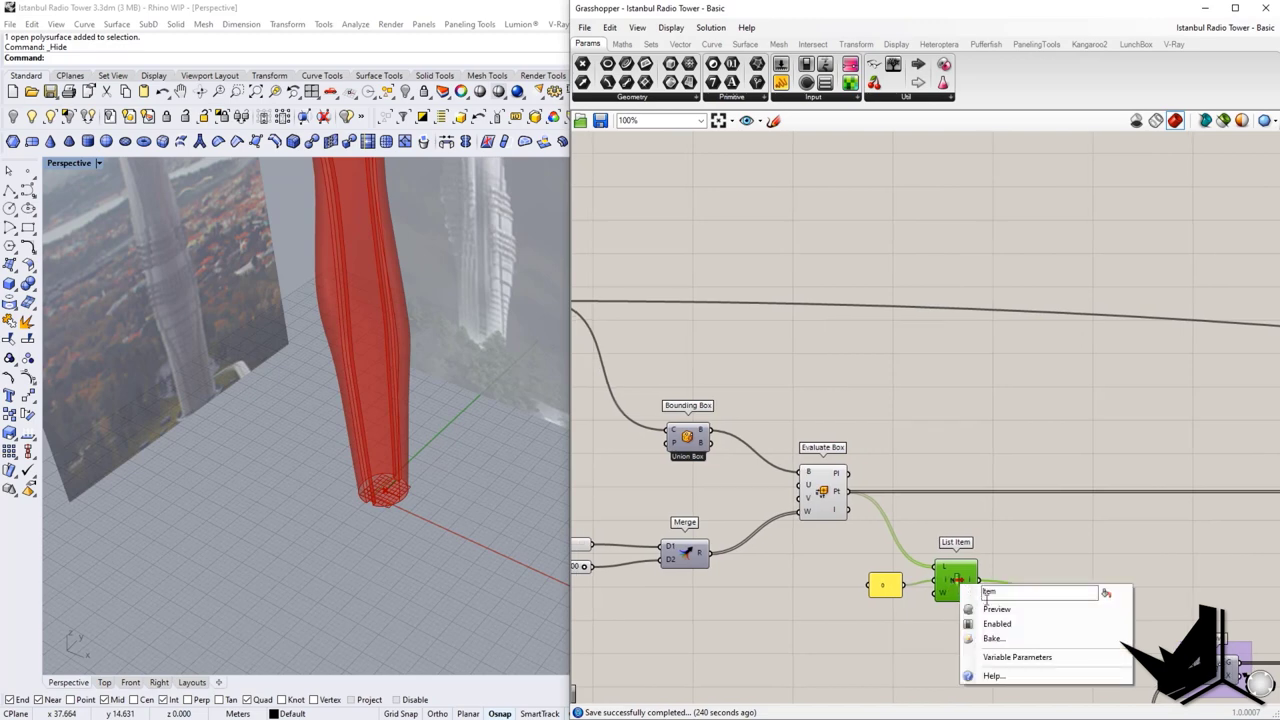
pyautogui.click(992, 608)
pyautogui.scroll(9, 392, 497)
pyautogui.scroll(2, 385, 487)
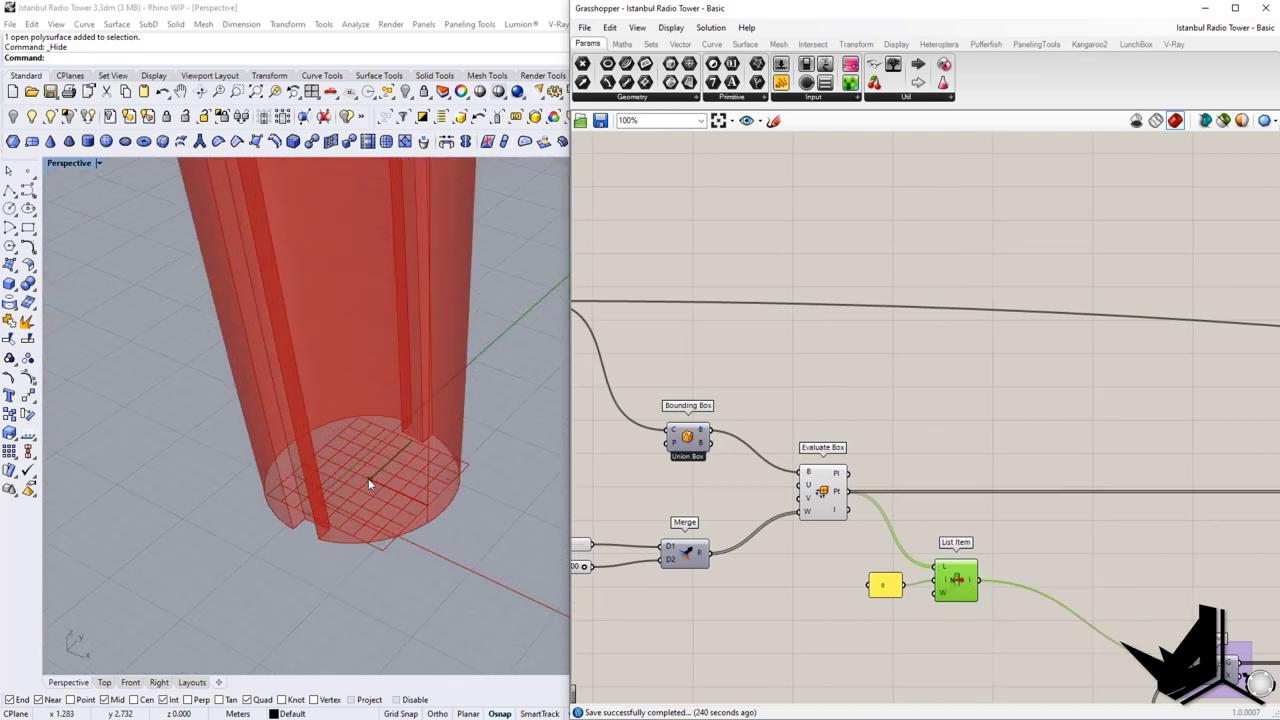
pyautogui.scroll(-4, 878, 532)
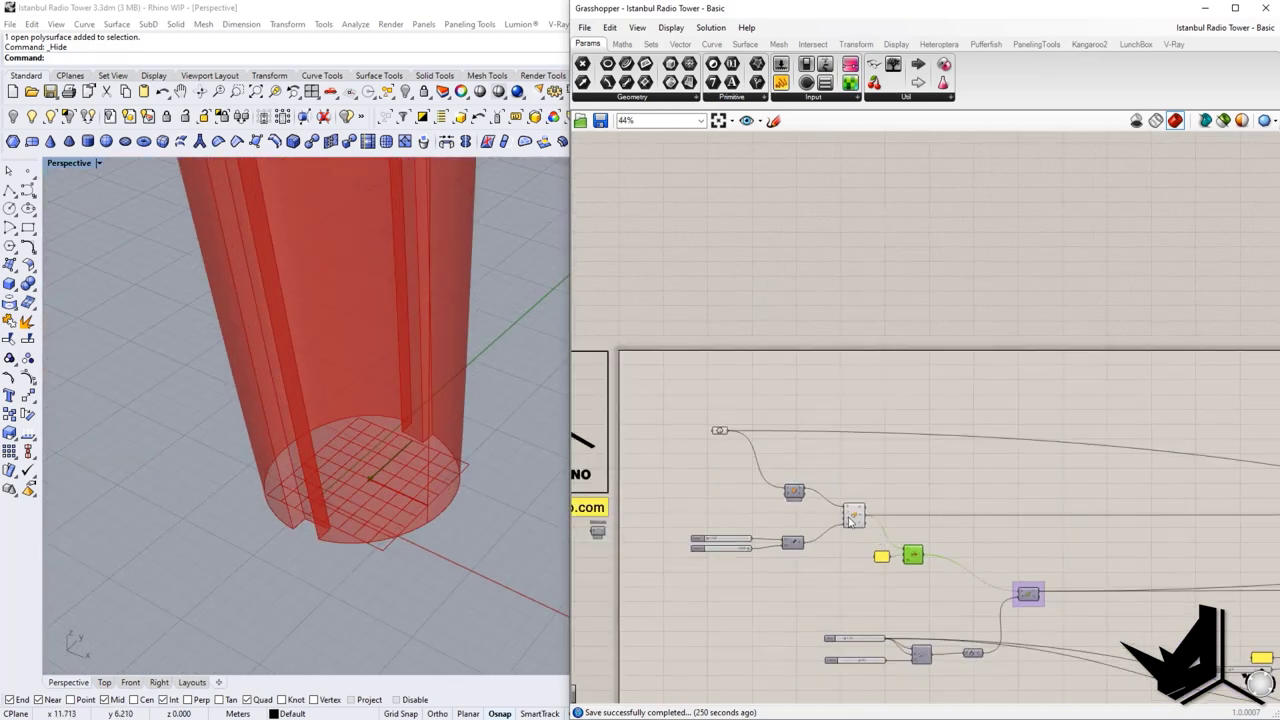
# Step: Turn off the previews of the Brep parameter and the Evaluate Box component
pyautogui.click(720, 432)
pyautogui.rightClick(720, 432)
pyautogui.click(750, 457)
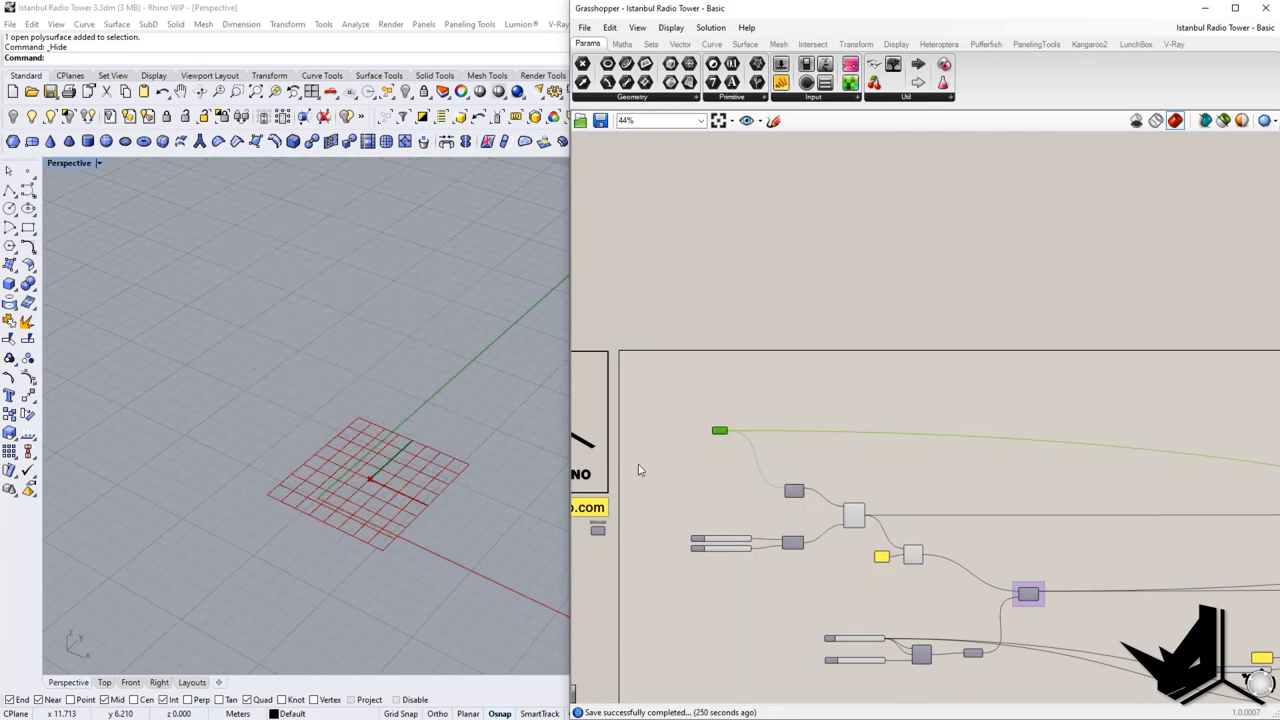
pyautogui.rightClick(850, 520)
pyautogui.click(879, 549)
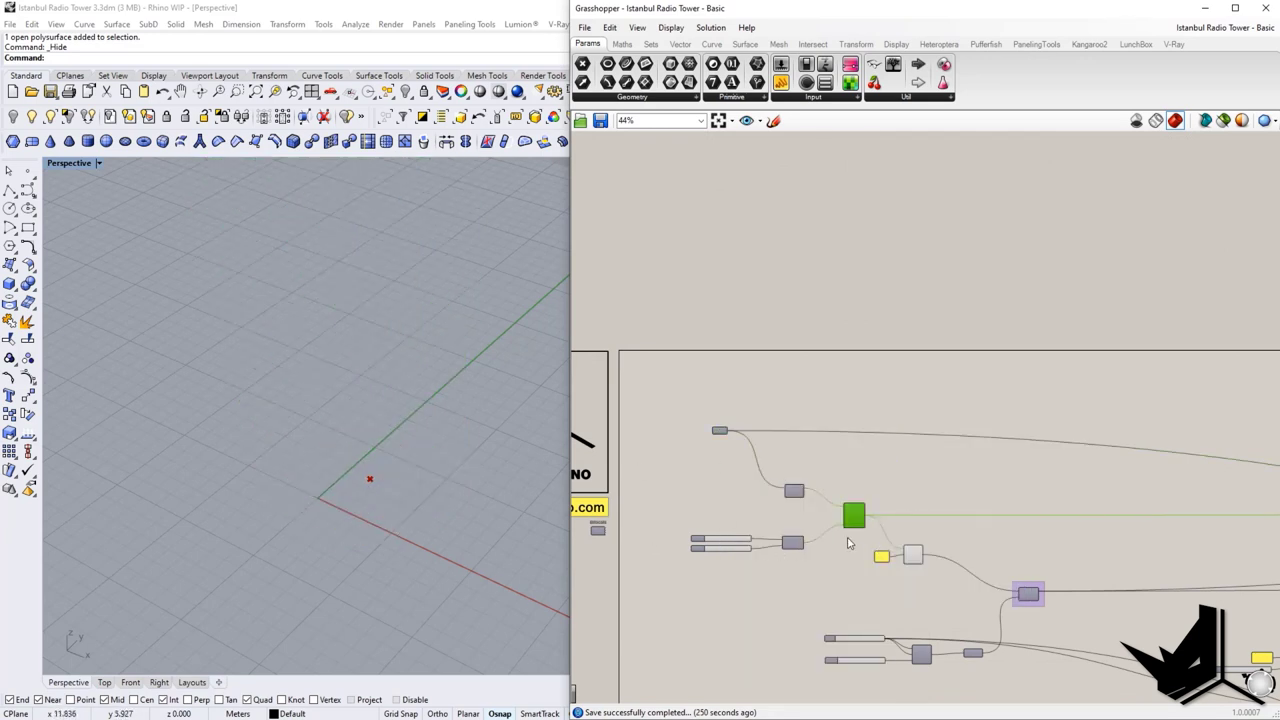
# Step: Turn on the preview of the Move component and examine its column of points against the reference images
pyautogui.scroll(-6, 392, 490)
pyautogui.keyDown('shift'); pyautogui.moveTo(471, 492); pyautogui.dragTo(427, 495, button='right'); pyautogui.keyUp('shift')
pyautogui.moveTo(961, 528); pyautogui.dragTo(853, 438, button='right')
pyautogui.scroll(4, 856, 490)
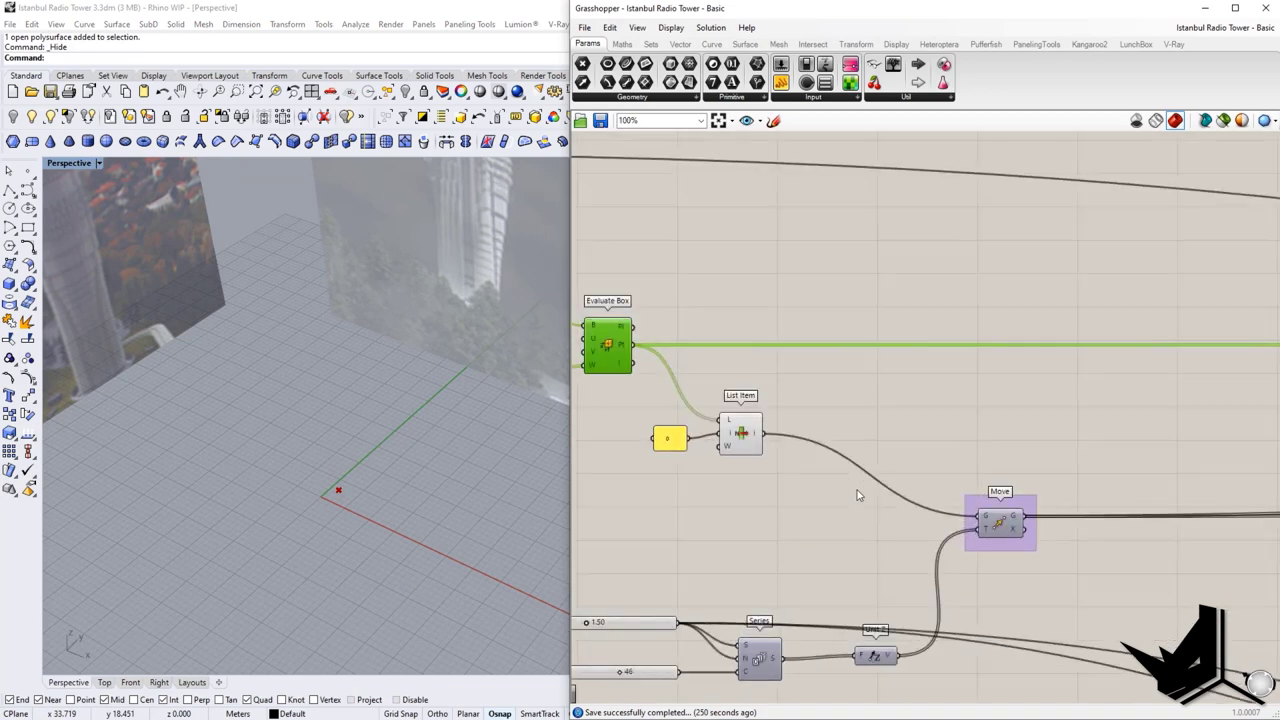
pyautogui.moveTo(891, 544); pyautogui.dragTo(940, 456, button='right')
pyautogui.rightClick(1054, 432)
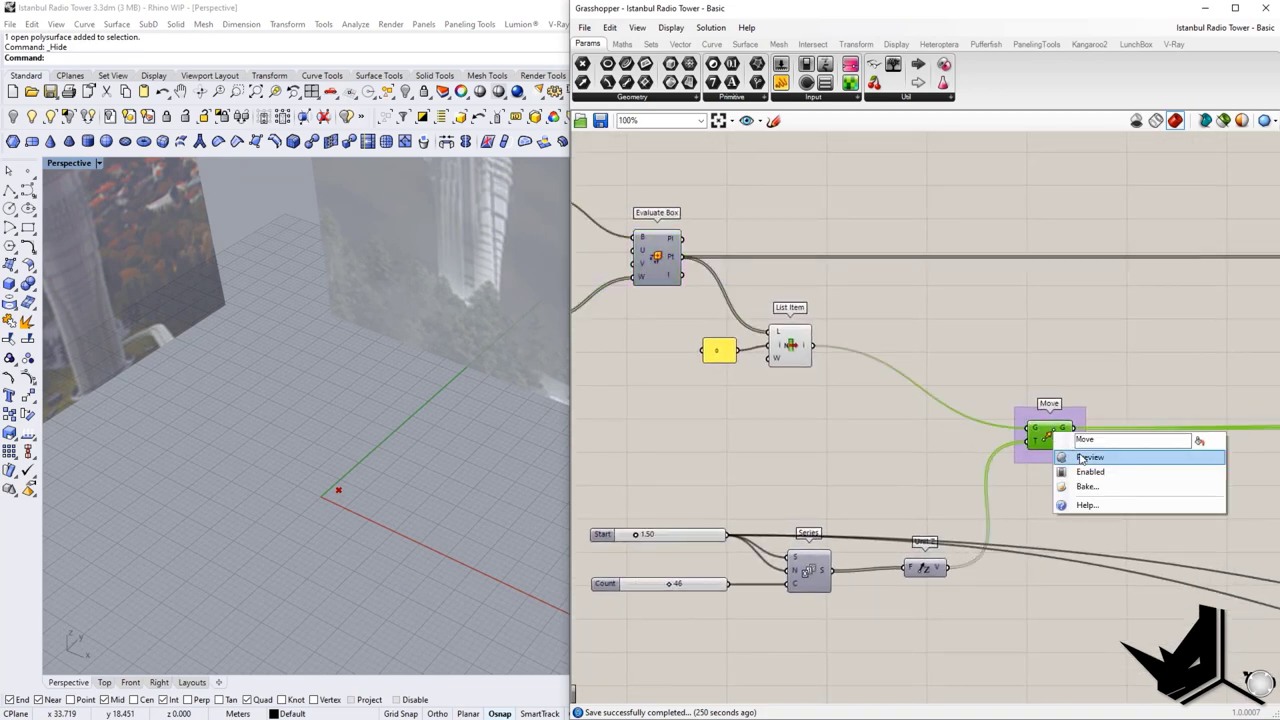
pyautogui.click(1089, 458)
pyautogui.scroll(-5, 322, 411)
pyautogui.keyDown('shift'); pyautogui.moveTo(322, 411); pyautogui.dragTo(381, 423, button='right'); pyautogui.keyUp('shift')
pyautogui.scroll(-4, 329, 457)
pyautogui.scroll(6, 340, 334)
pyautogui.scroll(-2, 391, 422)
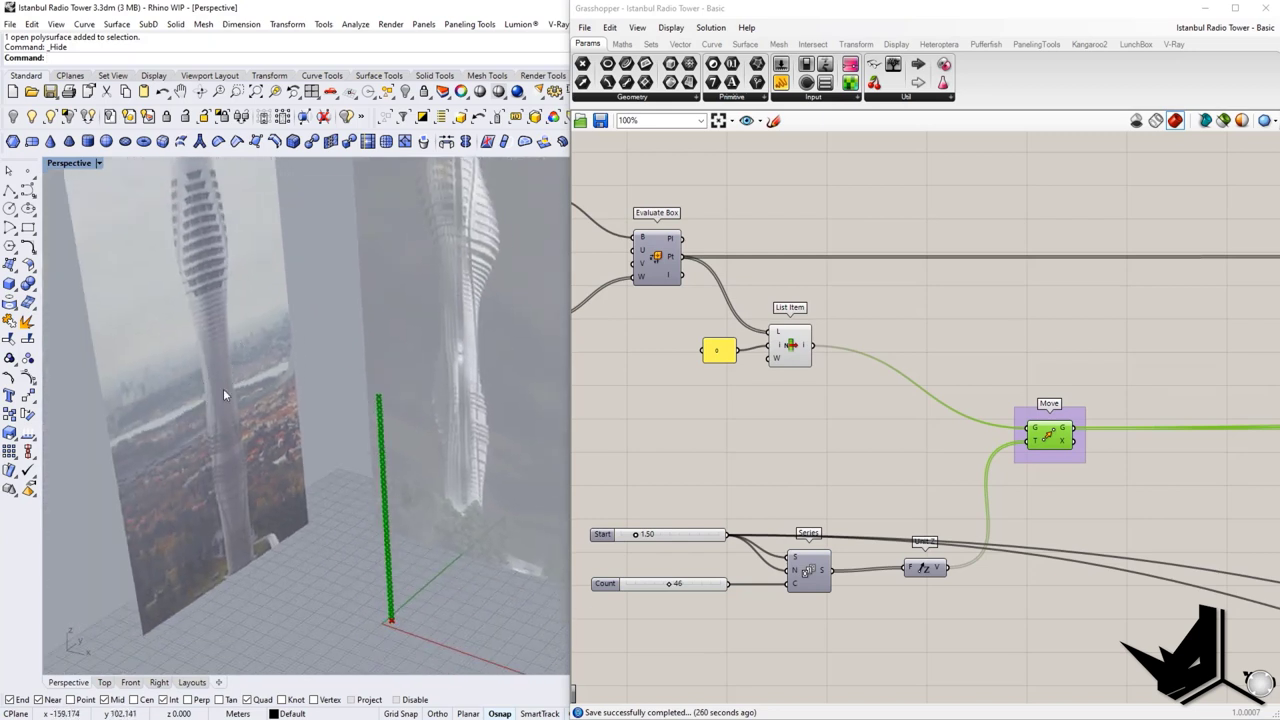
# Step: Reposition the Unit Z component higher on the canvas between Series and Move, and inspect the point spacing
pyautogui.moveTo(798, 486); pyautogui.dragTo(813, 445, button='right')
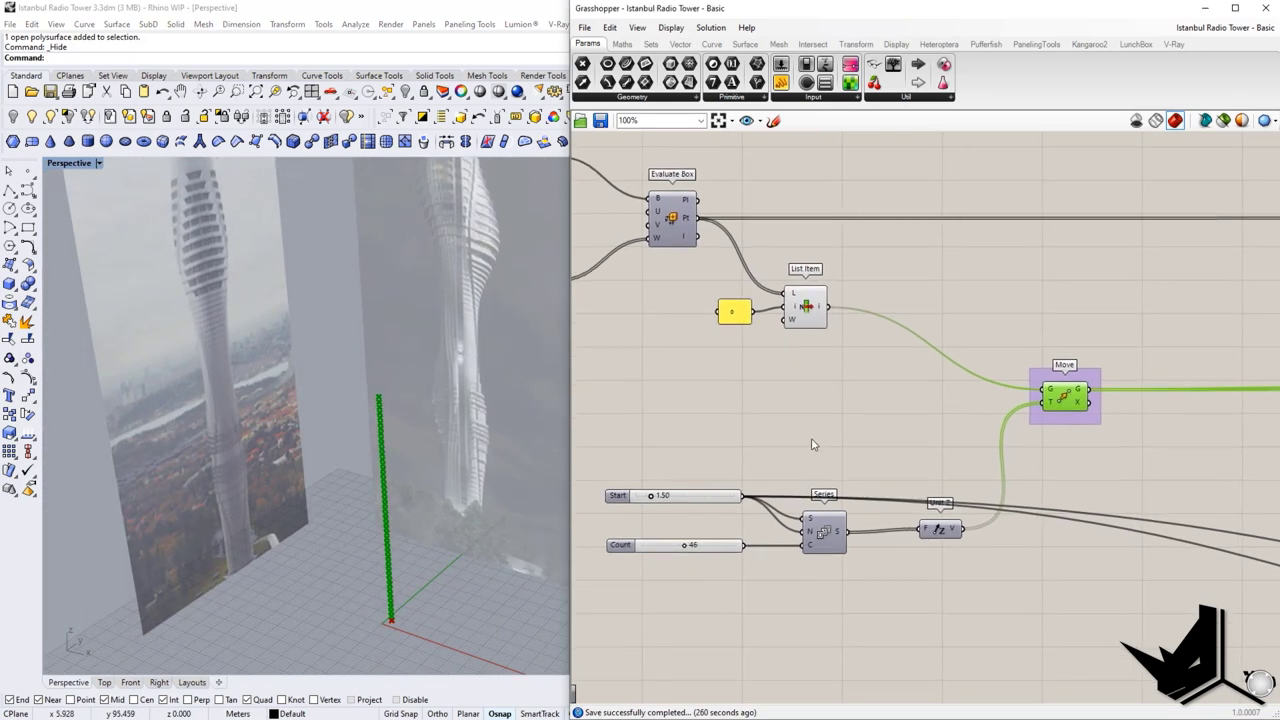
pyautogui.keyDown('shift'); pyautogui.moveTo(439, 546); pyautogui.dragTo(406, 518, button='right'); pyautogui.keyUp('shift')
pyautogui.moveTo(937, 531); pyautogui.dragTo(937, 481)
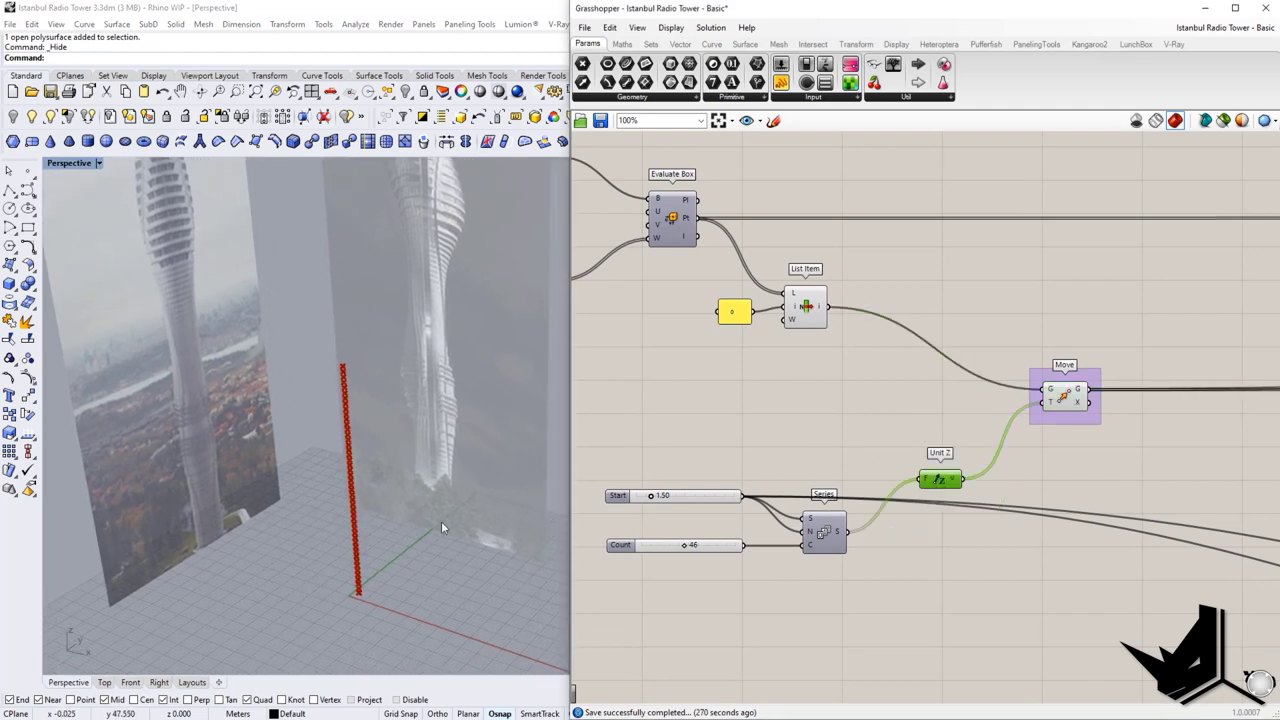
pyautogui.scroll(5, 364, 589)
pyautogui.scroll(-5, 369, 470)
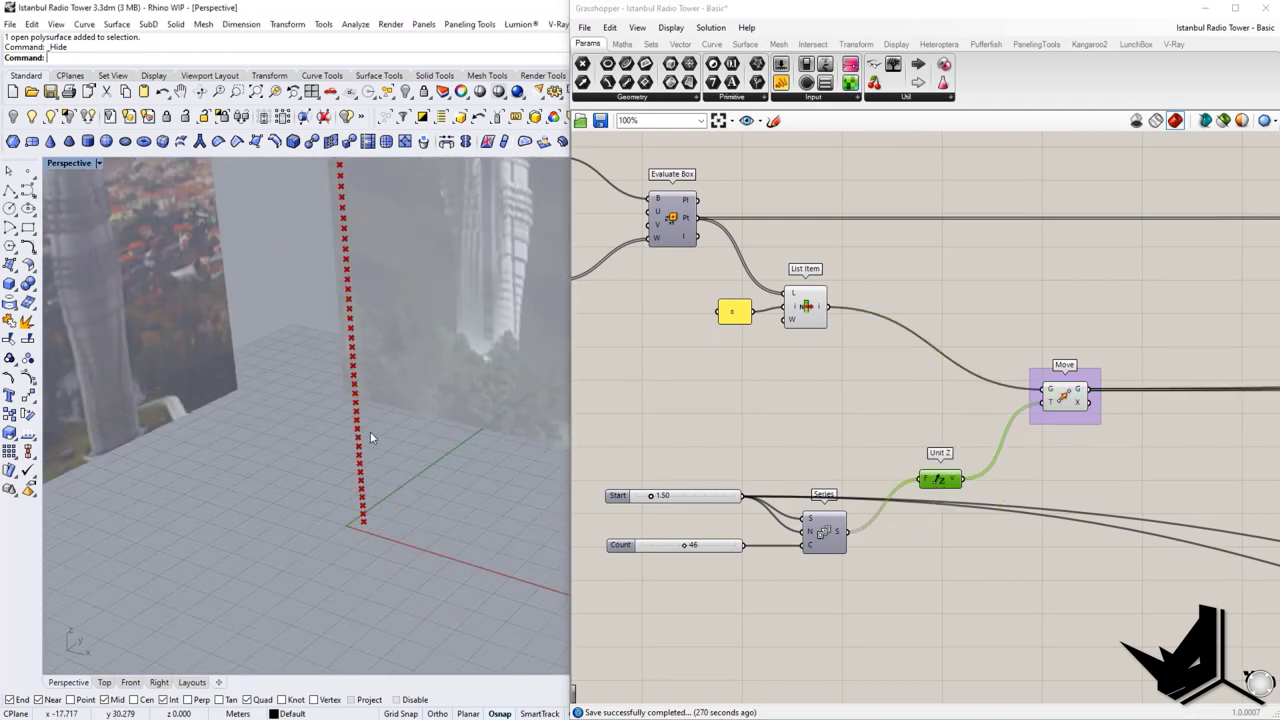
pyautogui.keyDown('shift'); pyautogui.moveTo(370, 431); pyautogui.dragTo(372, 507, button='right'); pyautogui.keyUp('shift')
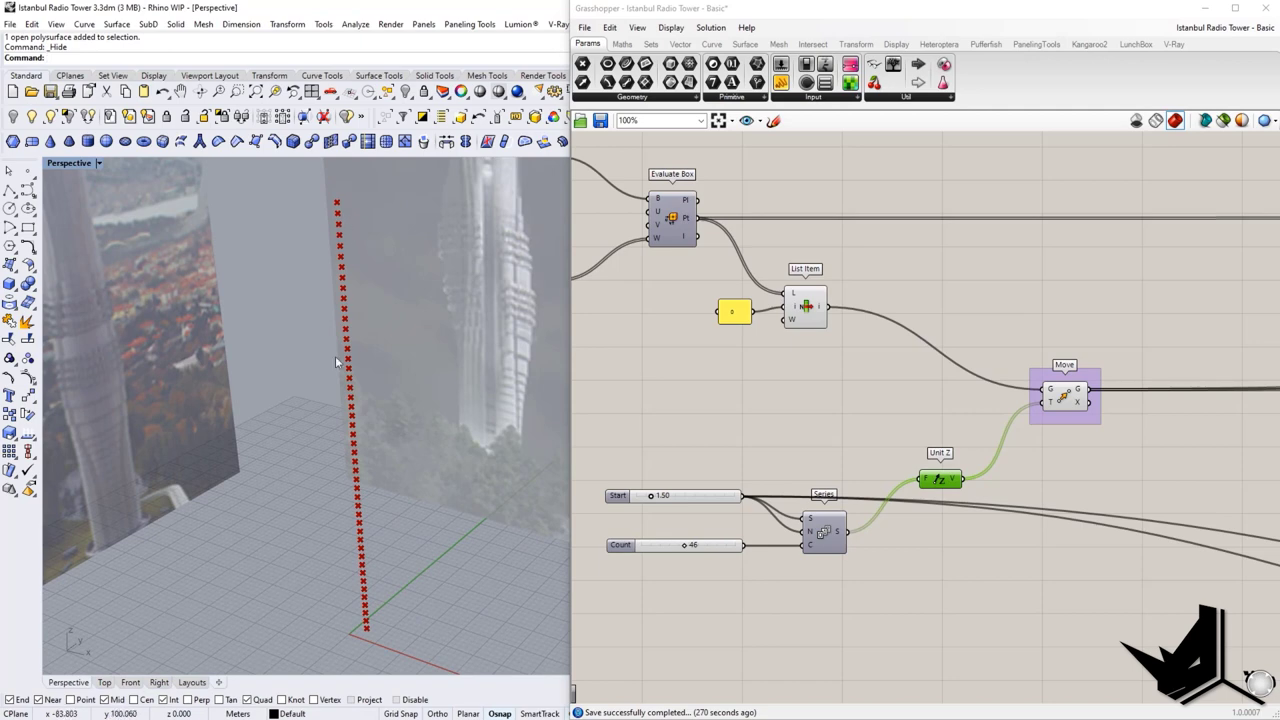
# Step: Select the Start slider feeding the Series component and examine the spacing of the points near the top of the column
pyautogui.scroll(-5, 371, 505)
pyautogui.keyDown('shift'); pyautogui.moveTo(379, 439); pyautogui.dragTo(441, 458, button='right'); pyautogui.keyUp('shift')
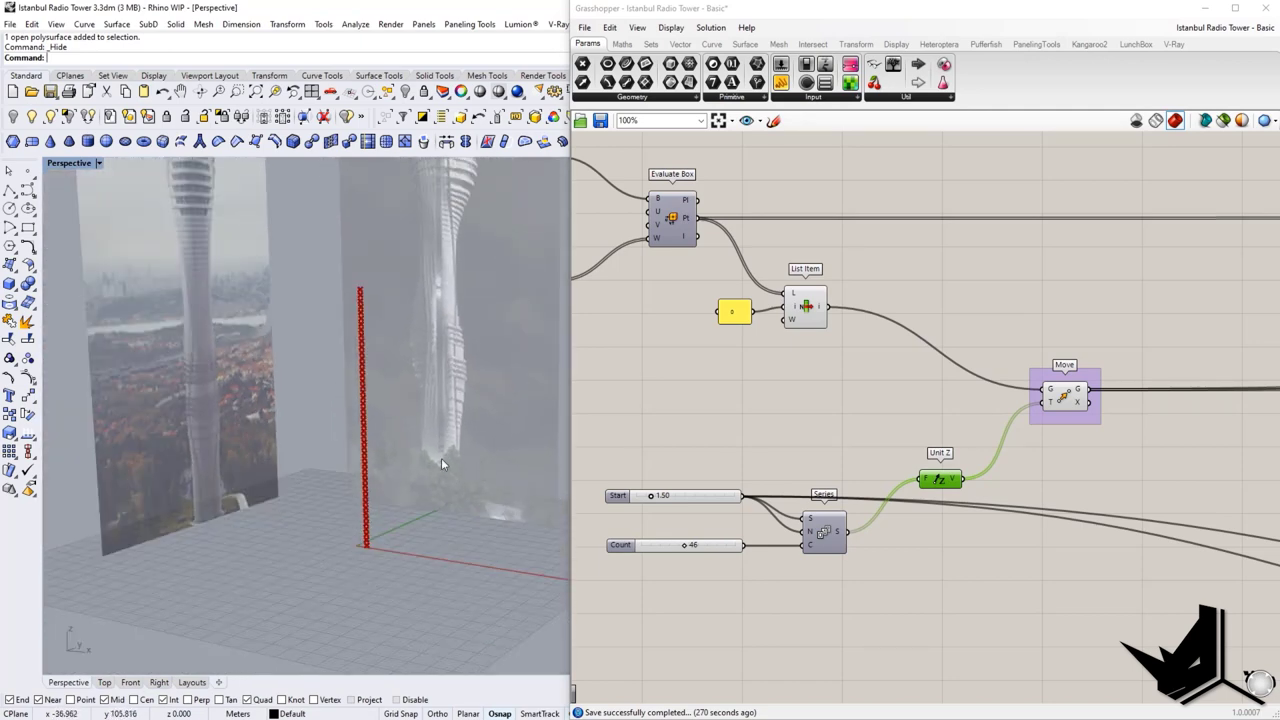
pyautogui.click(656, 496)
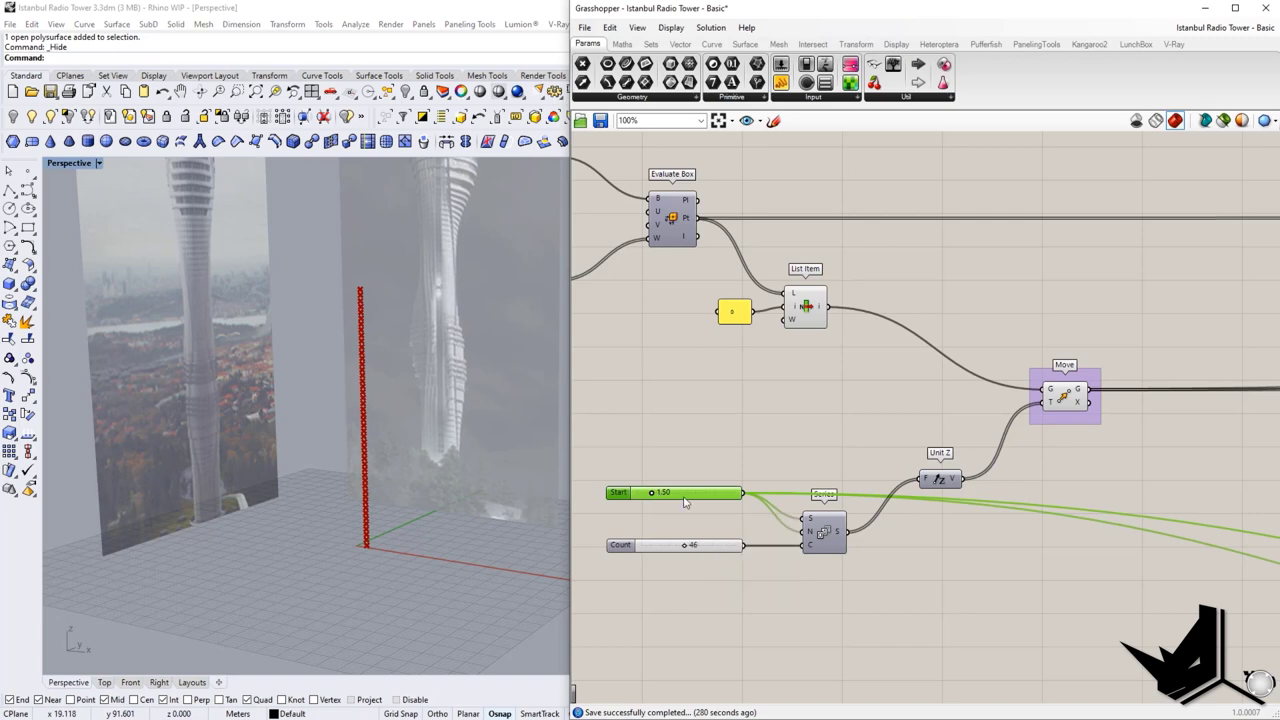
pyautogui.scroll(6, 376, 383)
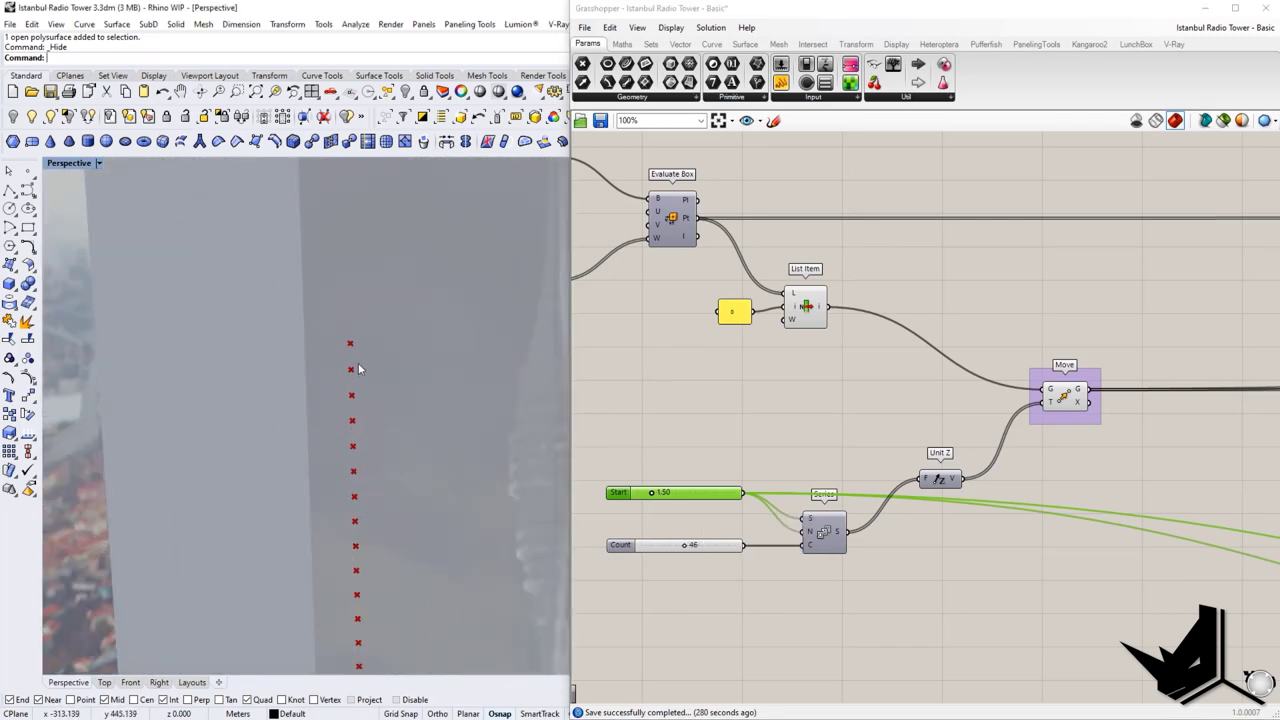
pyautogui.scroll(-8, 358, 370)
pyautogui.scroll(-5, 901, 524)
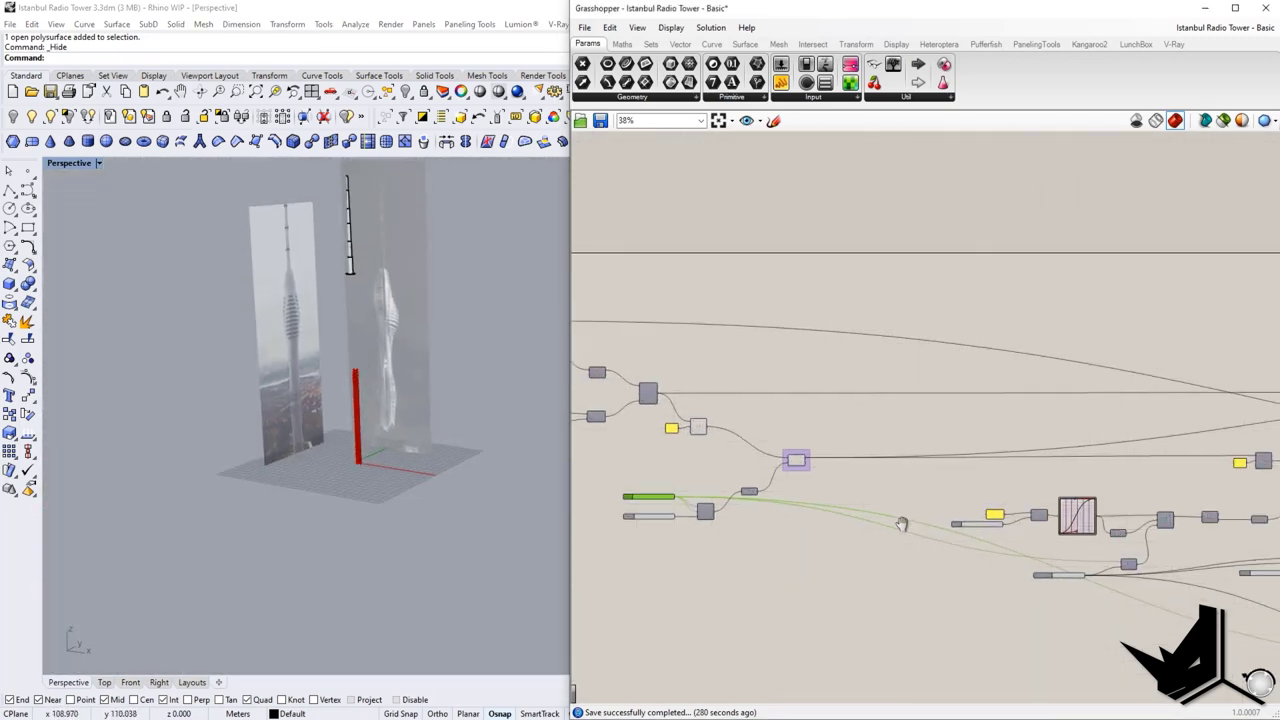
# Step: Select the List Item component with index -1 that feeds the second Move component and examine the top of the point column
pyautogui.scroll(4, 900, 520)
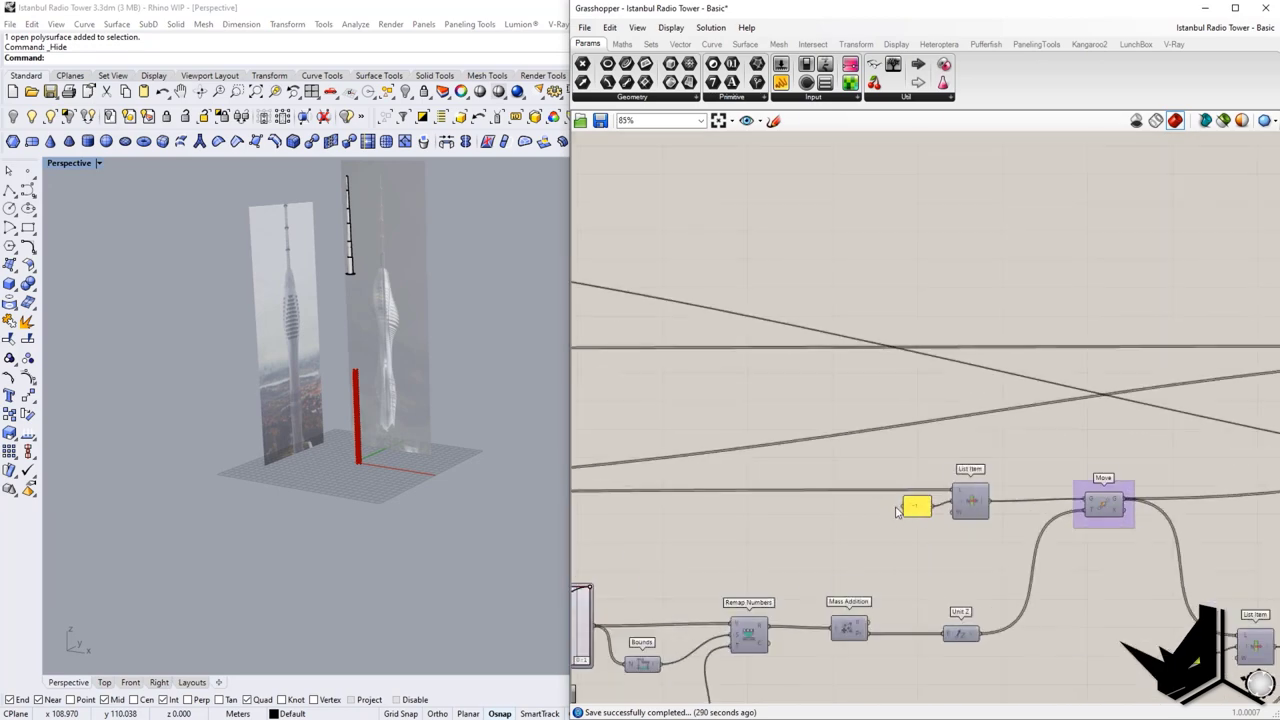
pyautogui.scroll(3, 900, 510)
pyautogui.click(973, 504)
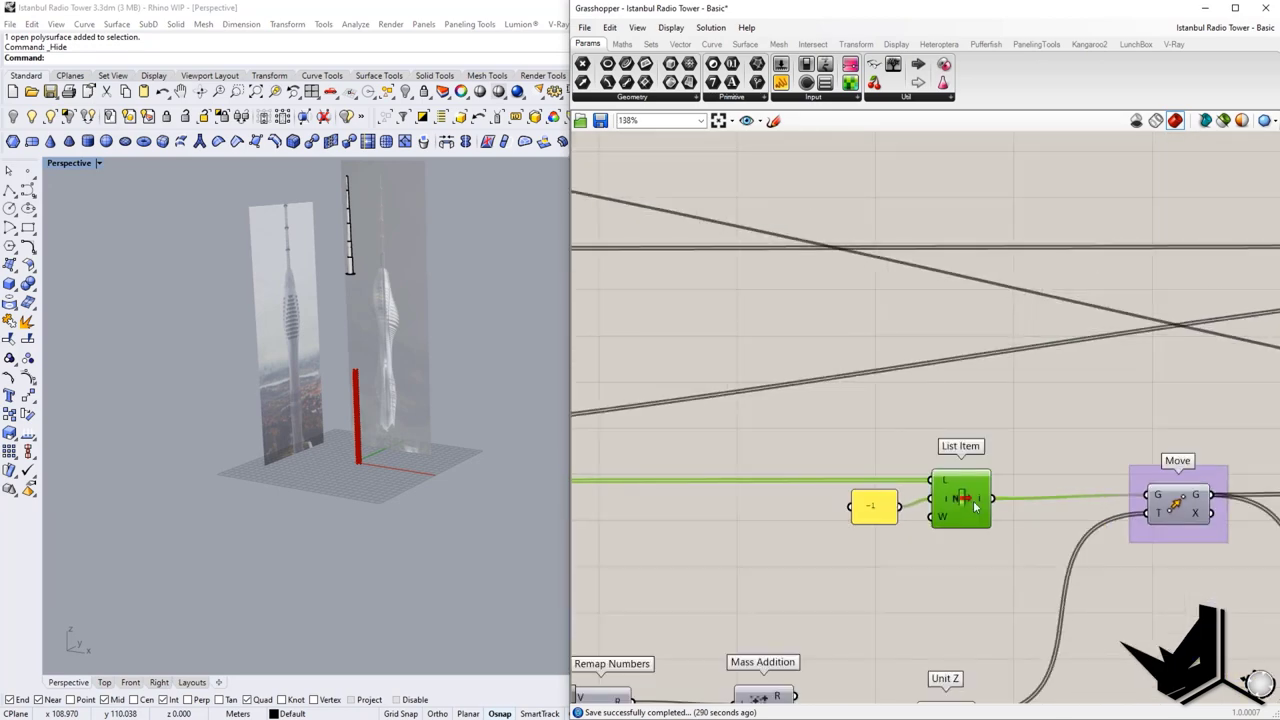
pyautogui.moveTo(975, 506); pyautogui.dragTo(962, 506, button='right')
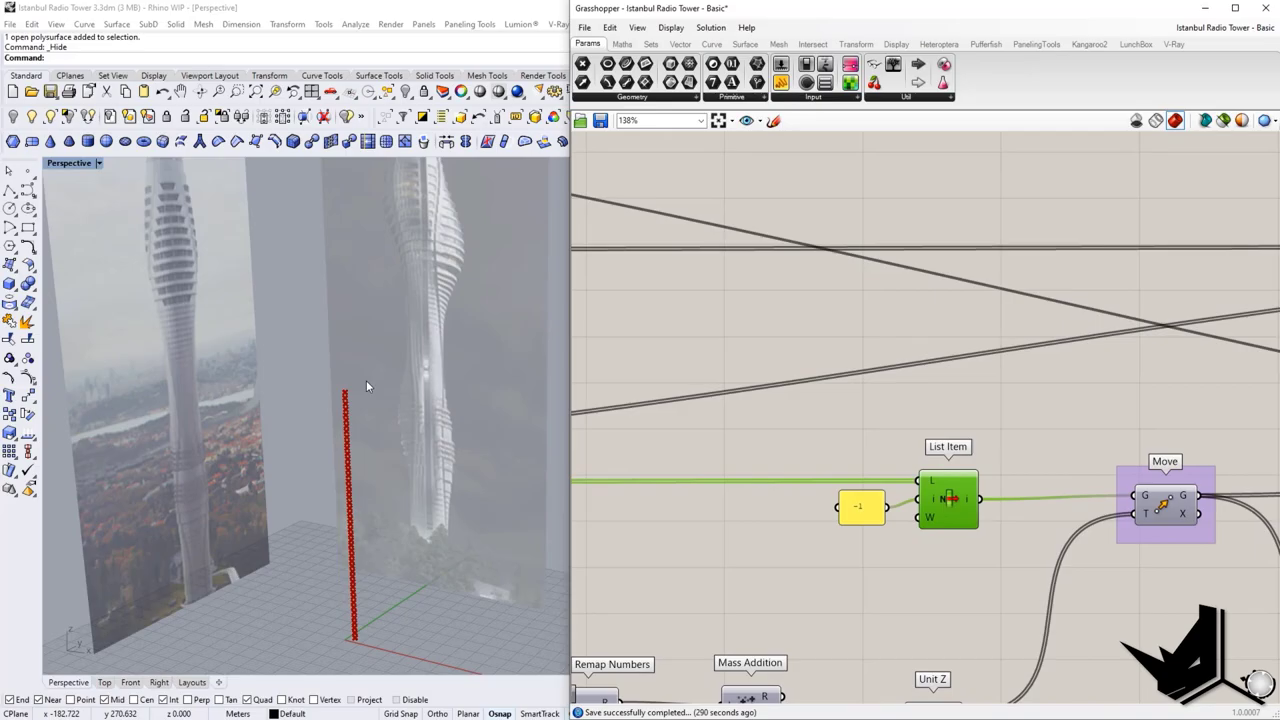
# Step: Mark the upward direction from the column's top point on a temporary screen capture and discard the capture
pyautogui.press('Print')
pyautogui.moveTo(198, 287); pyautogui.dragTo(1063, 598)
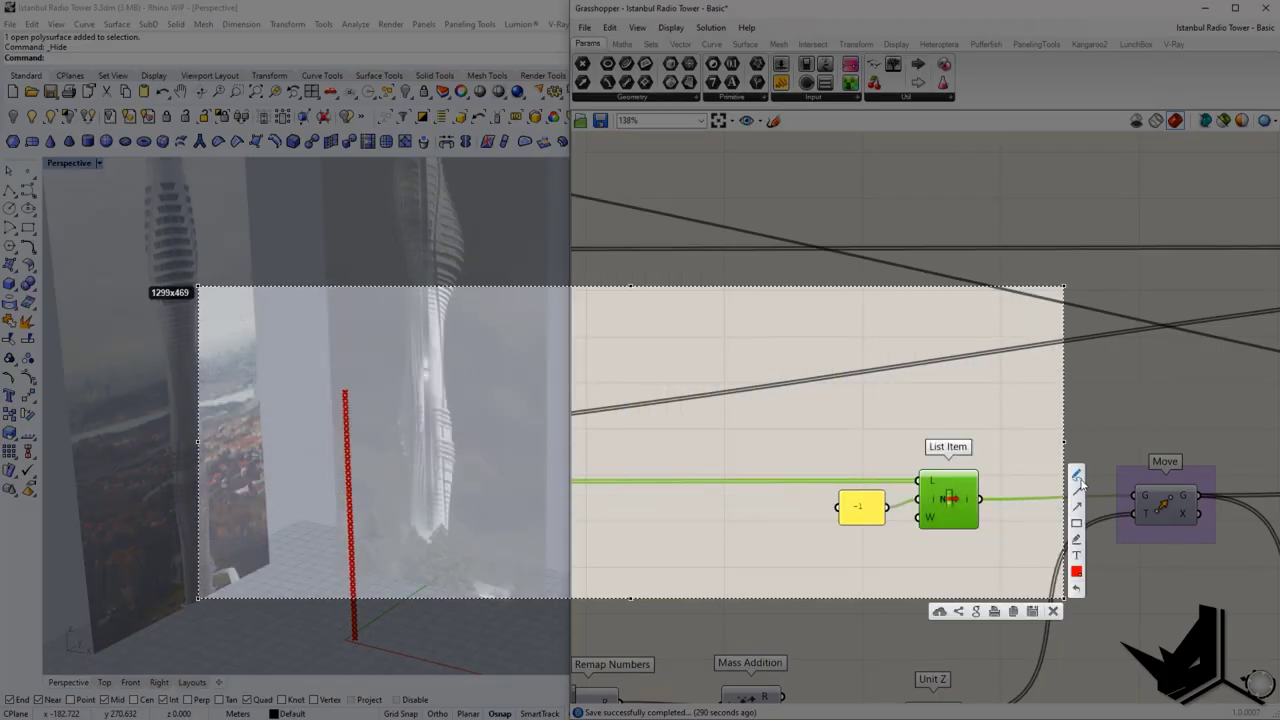
pyautogui.moveTo(346, 390); pyautogui.dragTo(359, 321)
pyautogui.press('Escape')
# Step: Turn on the preview of the second Move component, driven by Mass Addition, and examine its points above the first column
pyautogui.click(1175, 507)
pyautogui.rightClick(1168, 509)
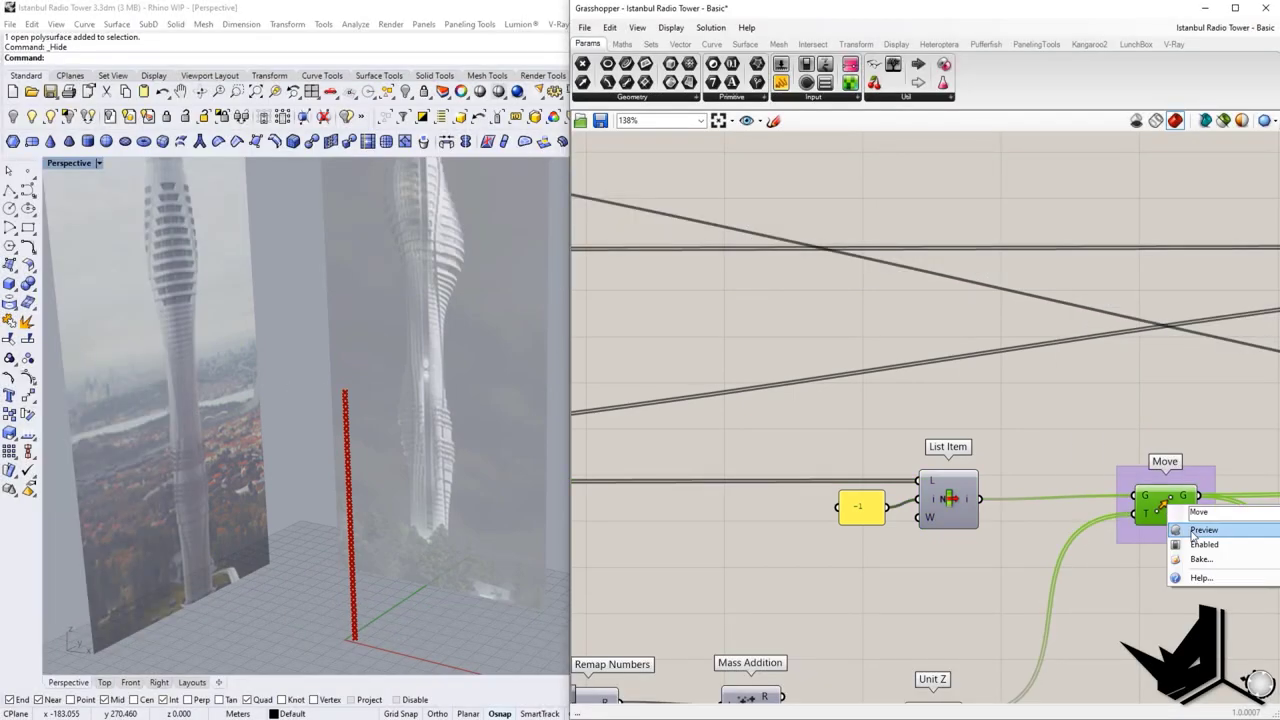
pyautogui.click(1194, 533)
pyautogui.keyDown('shift'); pyautogui.moveTo(373, 318); pyautogui.dragTo(373, 365, button='right'); pyautogui.keyUp('shift')
pyautogui.scroll(5, 371, 372)
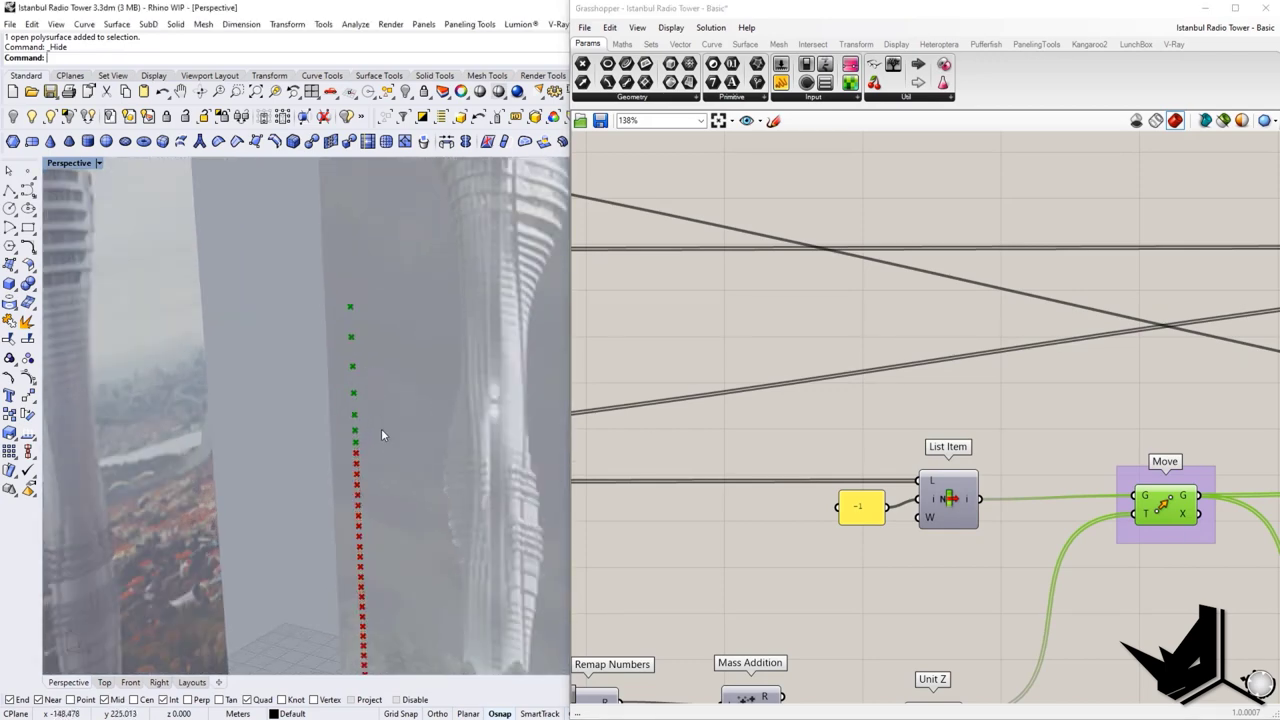
pyautogui.scroll(-3, 385, 433)
pyautogui.moveTo(385, 433); pyautogui.dragTo(384, 399, button='right')
pyautogui.scroll(3, 361, 332)
pyautogui.moveTo(361, 332); pyautogui.dragTo(385, 381, button='right')
# Step: Draw an upward arrow beside the second Move's points on a temporary screen capture and discard the capture
pyautogui.press('Print')
pyautogui.moveTo(233, 248); pyautogui.dragTo(665, 658)
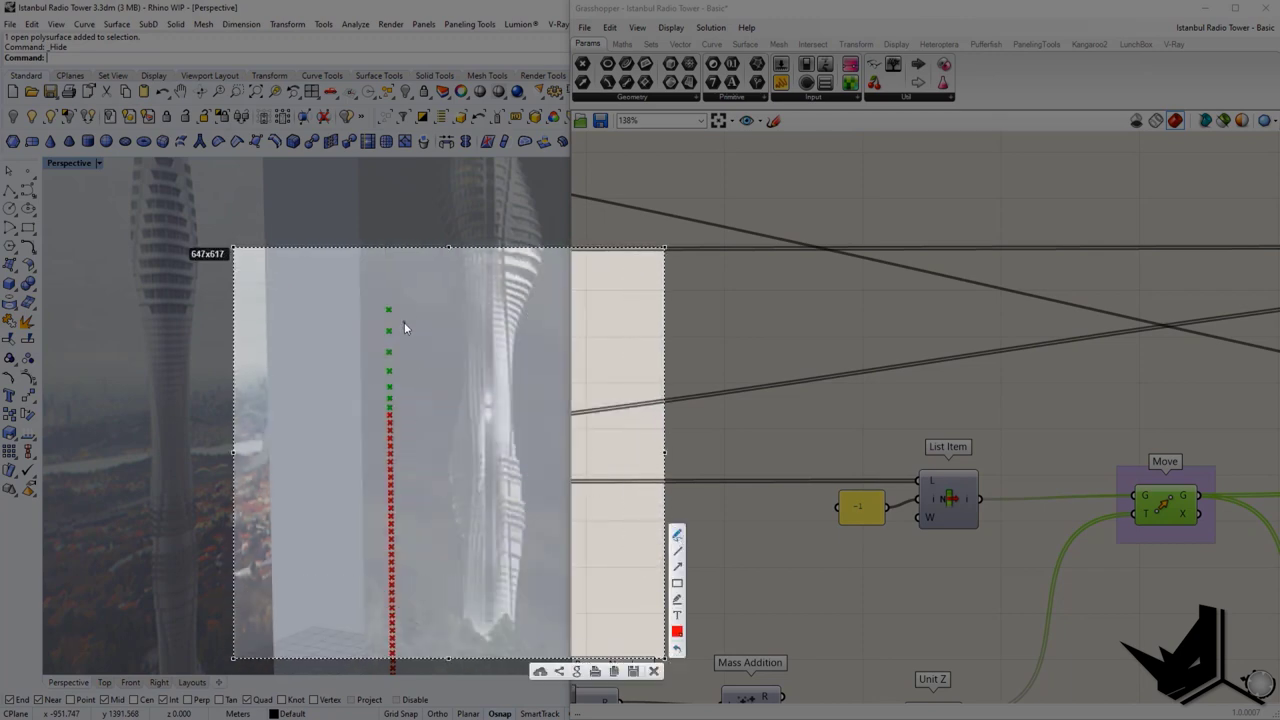
pyautogui.moveTo(404, 413); pyautogui.dragTo(402, 379)
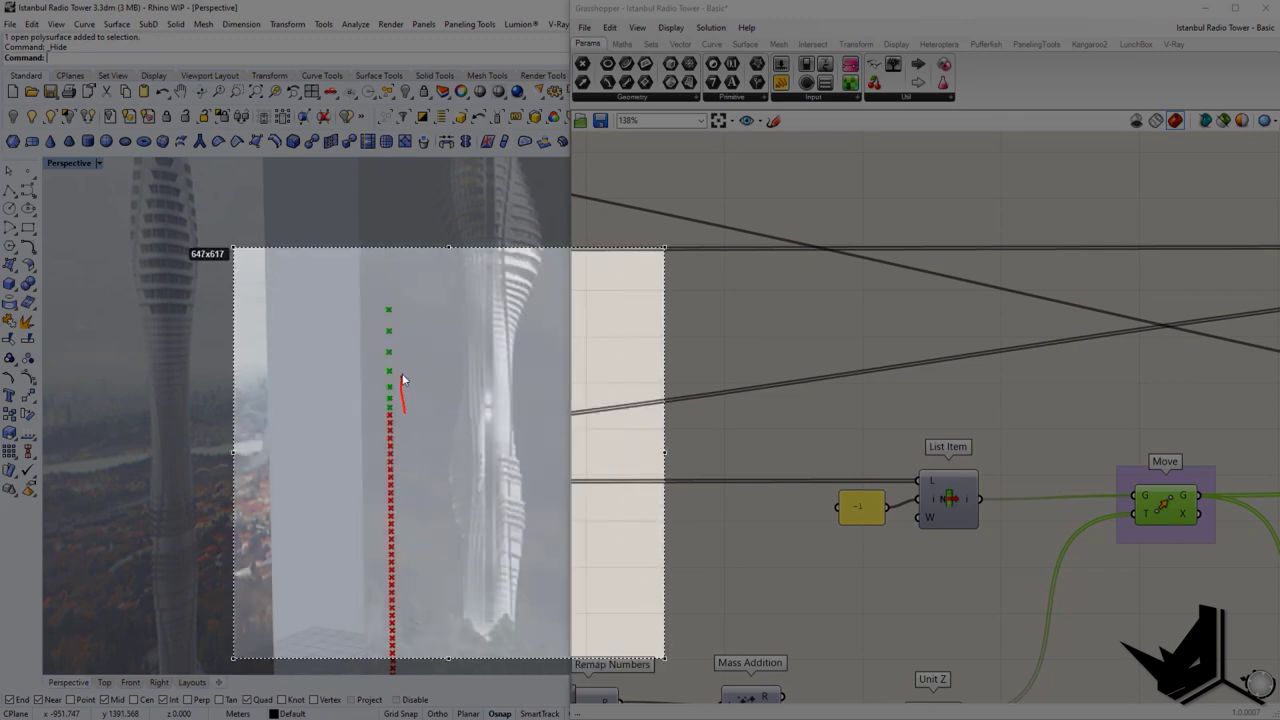
pyautogui.moveTo(404, 310); pyautogui.dragTo(408, 306)
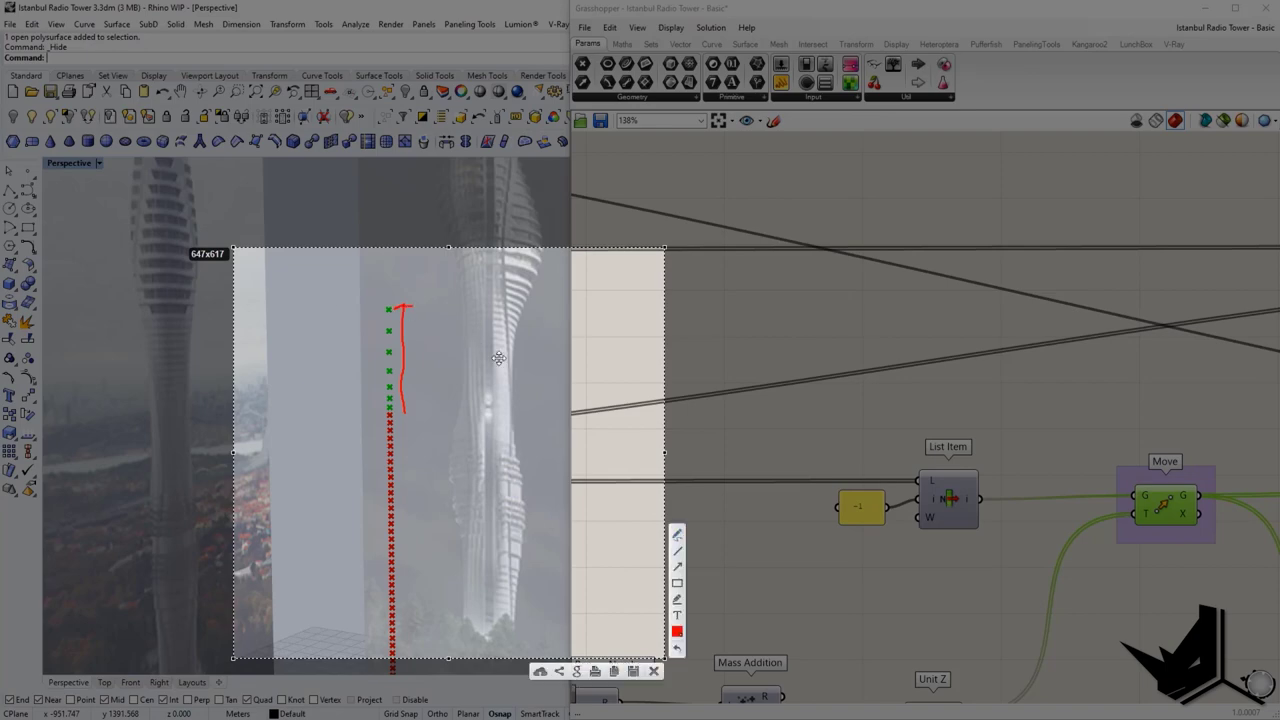
pyautogui.press('Escape')
# Step: Turn on the preview of the third Move component, driven by Series and Unit Z, and examine its points in the viewport
pyautogui.scroll(-4, 948, 526)
pyautogui.moveTo(1191, 557); pyautogui.dragTo(734, 466, button='right')
pyautogui.moveTo(710, 531); pyautogui.dragTo(850, 520, button='right')
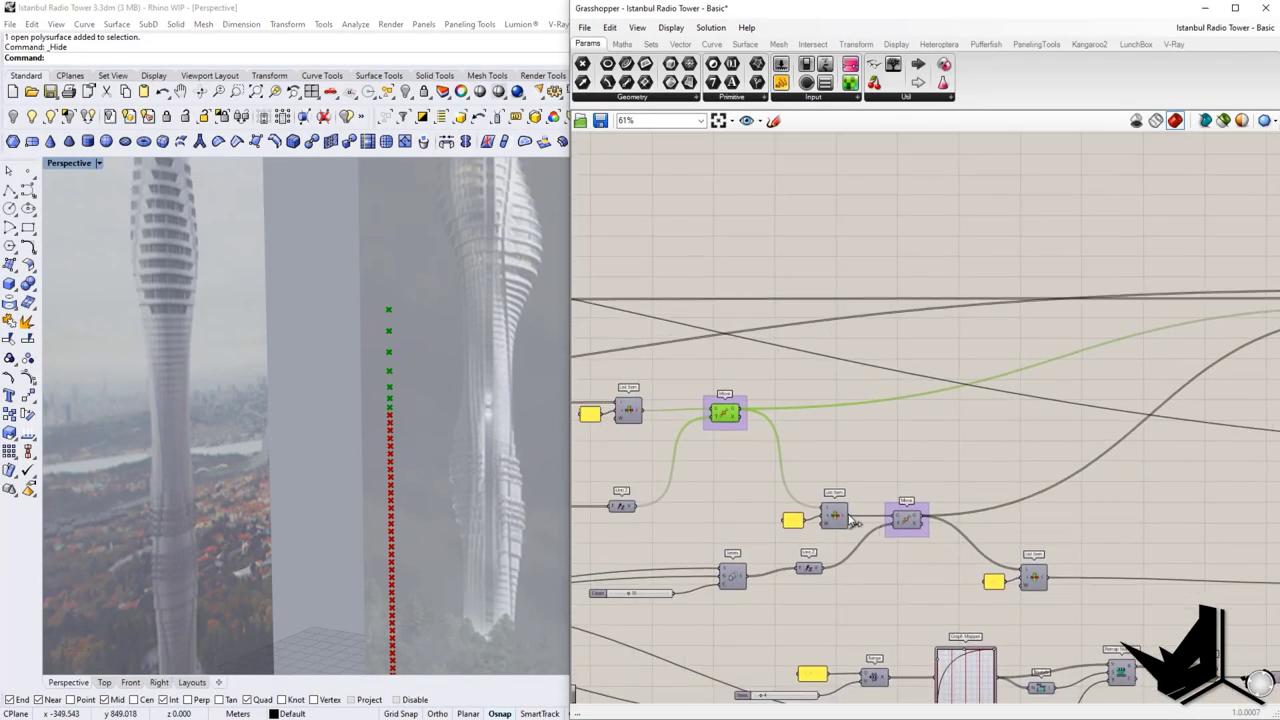
pyautogui.scroll(2, 895, 524)
pyautogui.click(914, 514)
pyautogui.rightClick(913, 513)
pyautogui.click(934, 539)
pyautogui.keyDown('shift'); pyautogui.moveTo(415, 327); pyautogui.dragTo(424, 436, button='right'); pyautogui.keyUp('shift')
# Step: Draw floor lines across the third Move's points on a temporary screen capture and circle that Move component
pyautogui.press('Print')
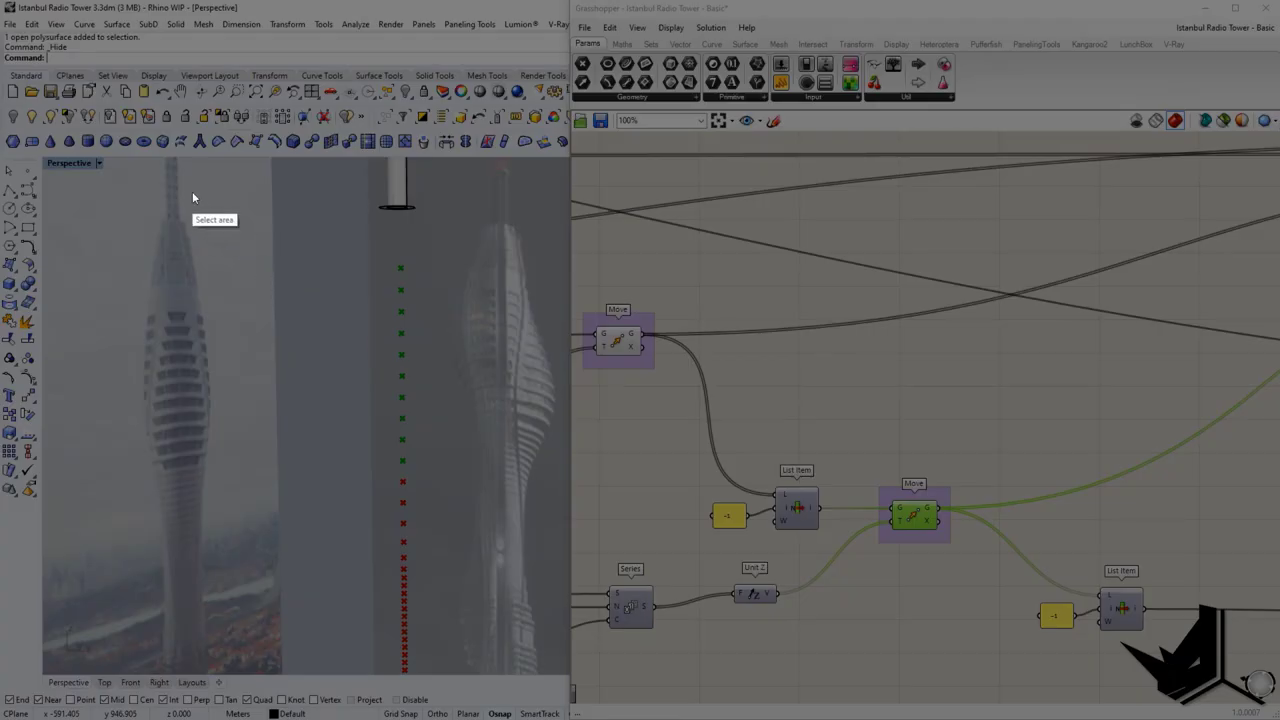
pyautogui.moveTo(192, 192); pyautogui.dragTo(720, 650)
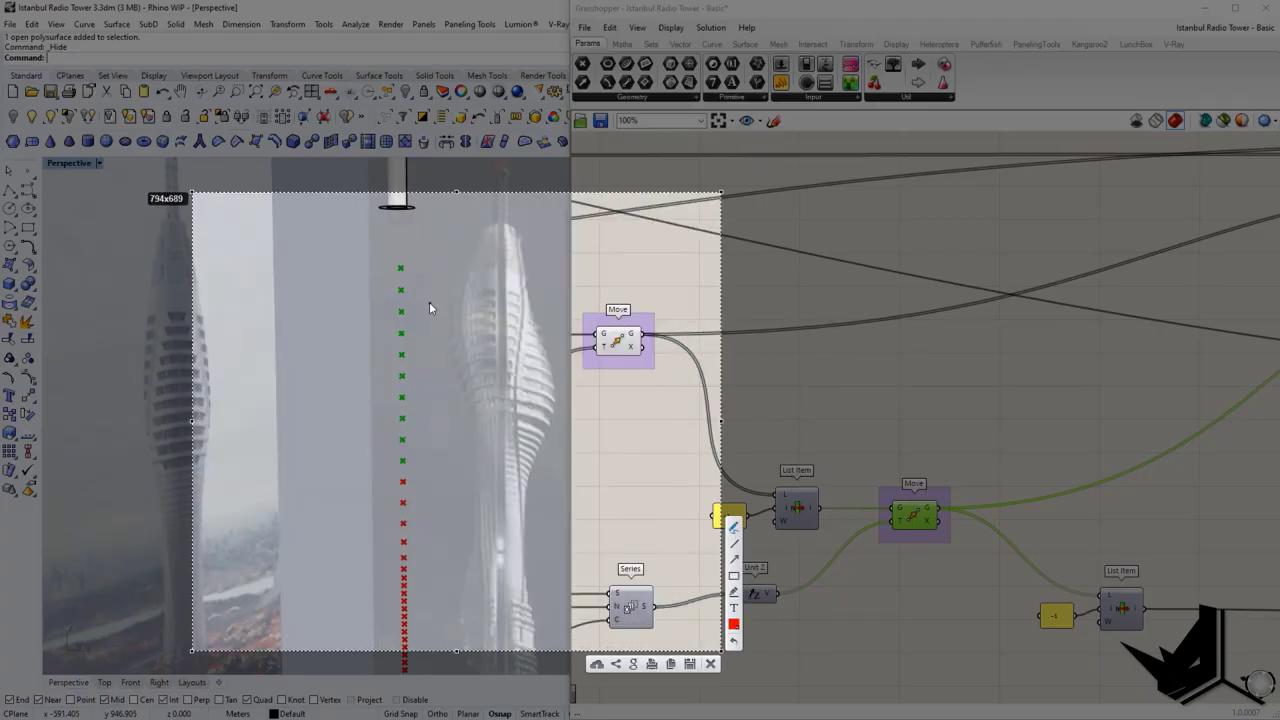
pyautogui.moveTo(395, 269)
pyautogui.mouseDown()
pyautogui.moveTo(456, 271)
pyautogui.moveTo(430, 335)
pyautogui.moveTo(435, 378)
pyautogui.mouseUp()
pyautogui.moveTo(362, 398)
pyautogui.mouseDown()
pyautogui.moveTo(435, 400)
pyautogui.moveTo(435, 438)
pyautogui.mouseUp()
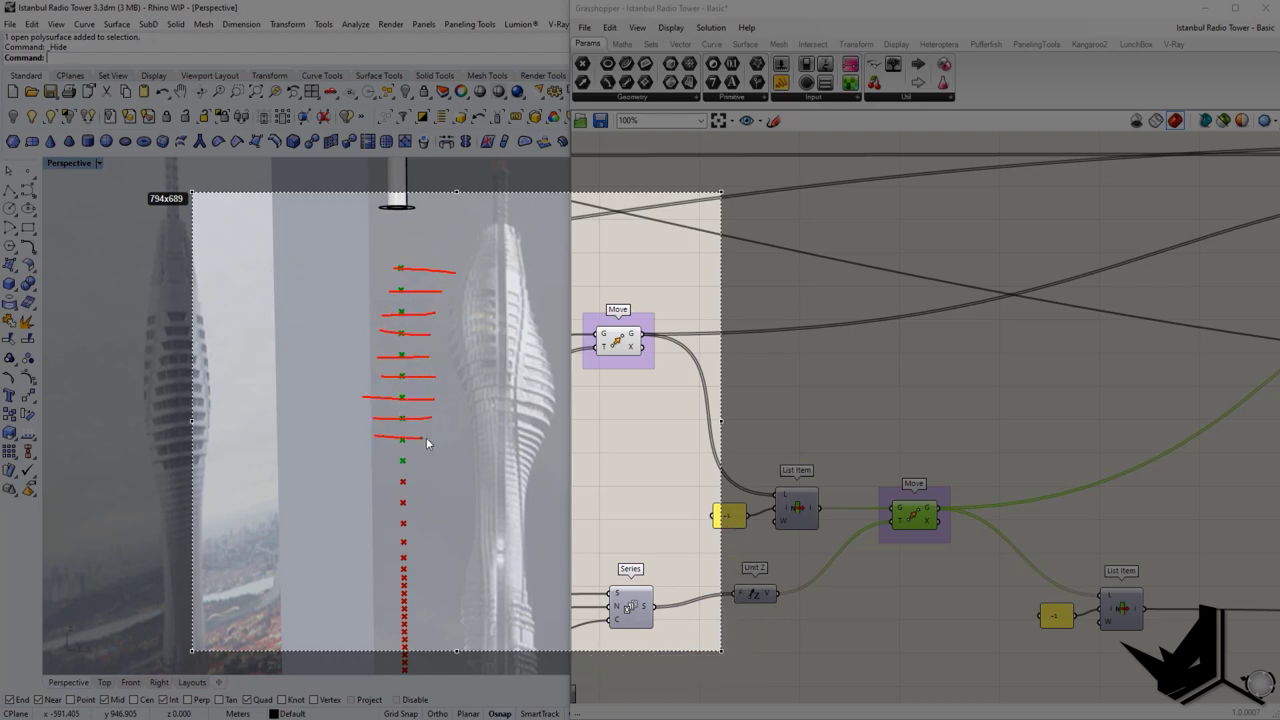
pyautogui.moveTo(920, 474)
pyautogui.mouseDown()
pyautogui.moveTo(913, 556)
pyautogui.moveTo(905, 475)
pyautogui.mouseUp()
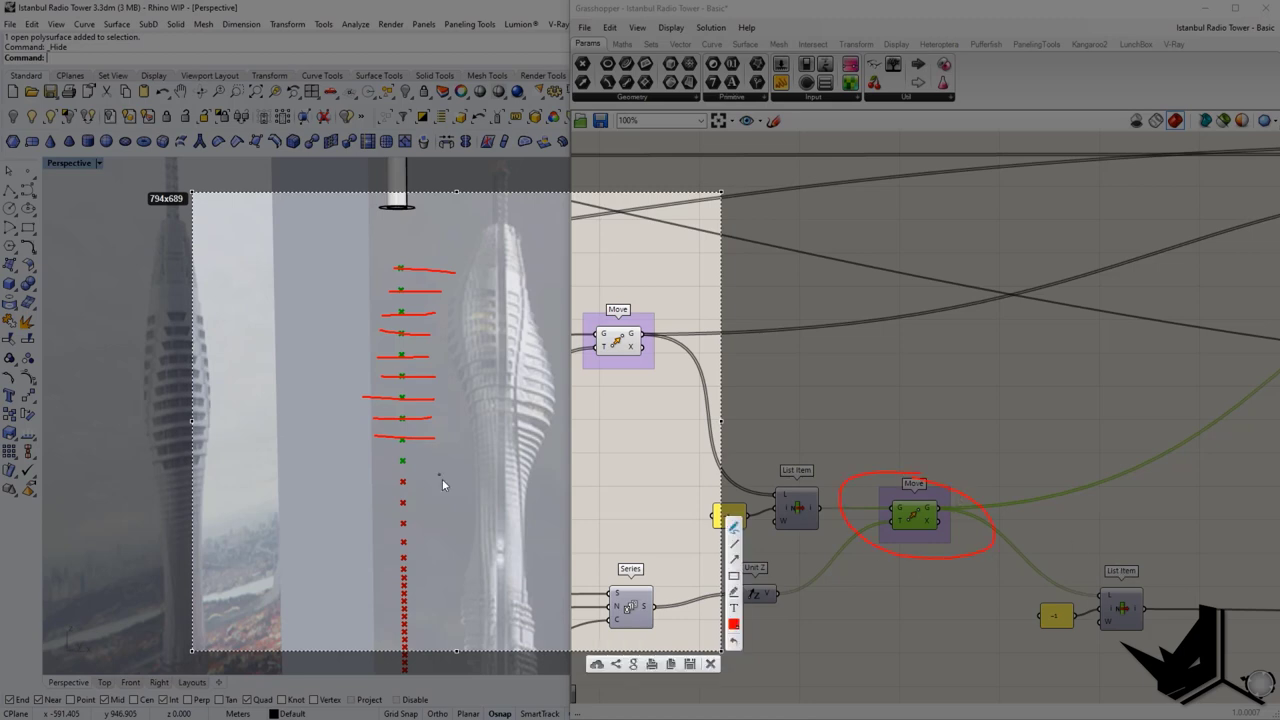
pyautogui.moveTo(383, 461); pyautogui.dragTo(442, 459)
# Step: Write the zone numbers 1 to 4 from top to bottom beside the points and discard the capture
pyautogui.moveTo(337, 229); pyautogui.dragTo(343, 250)
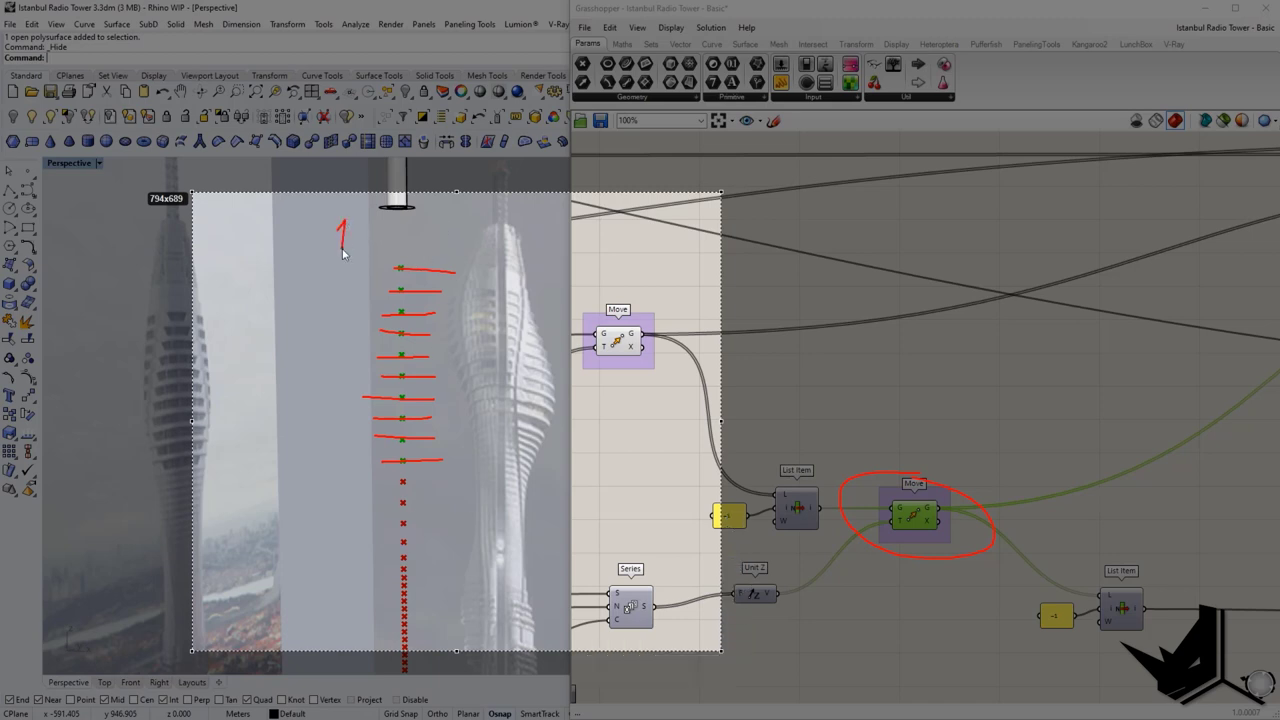
pyautogui.moveTo(311, 351); pyautogui.dragTo(337, 375)
pyautogui.moveTo(335, 502); pyautogui.dragTo(336, 537)
pyautogui.moveTo(343, 614); pyautogui.dragTo(352, 640)
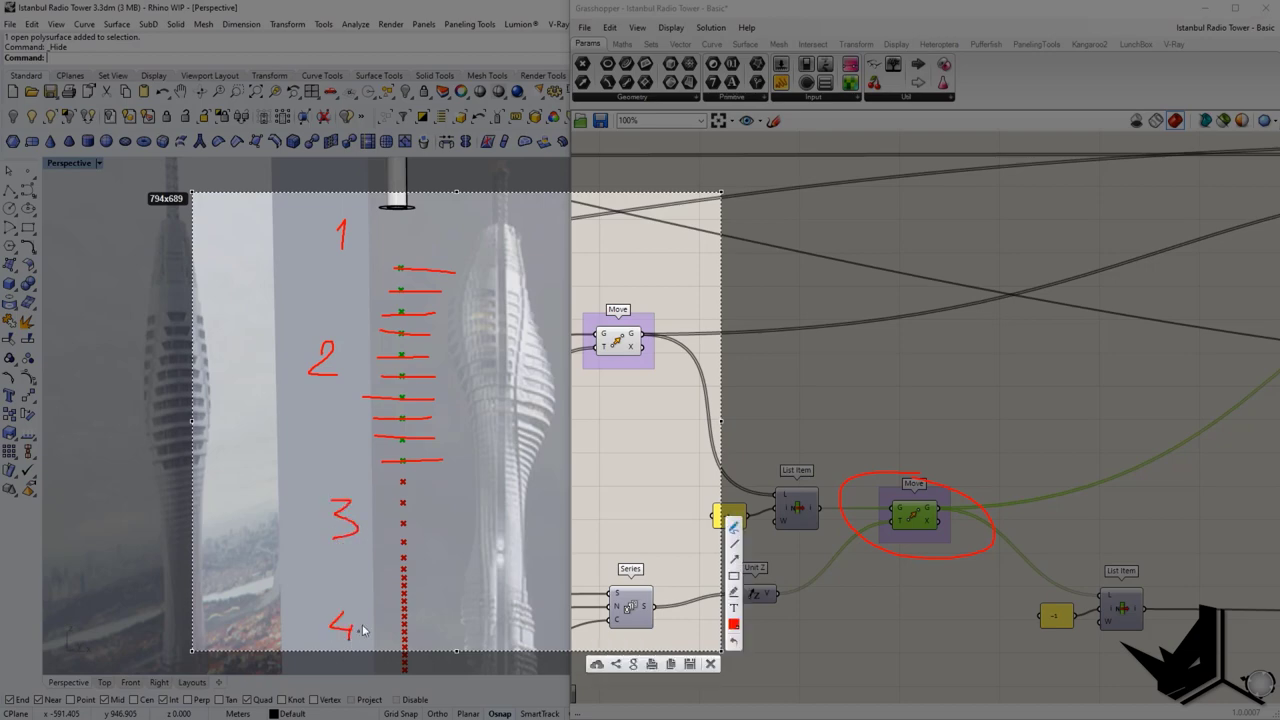
pyautogui.press('Escape')
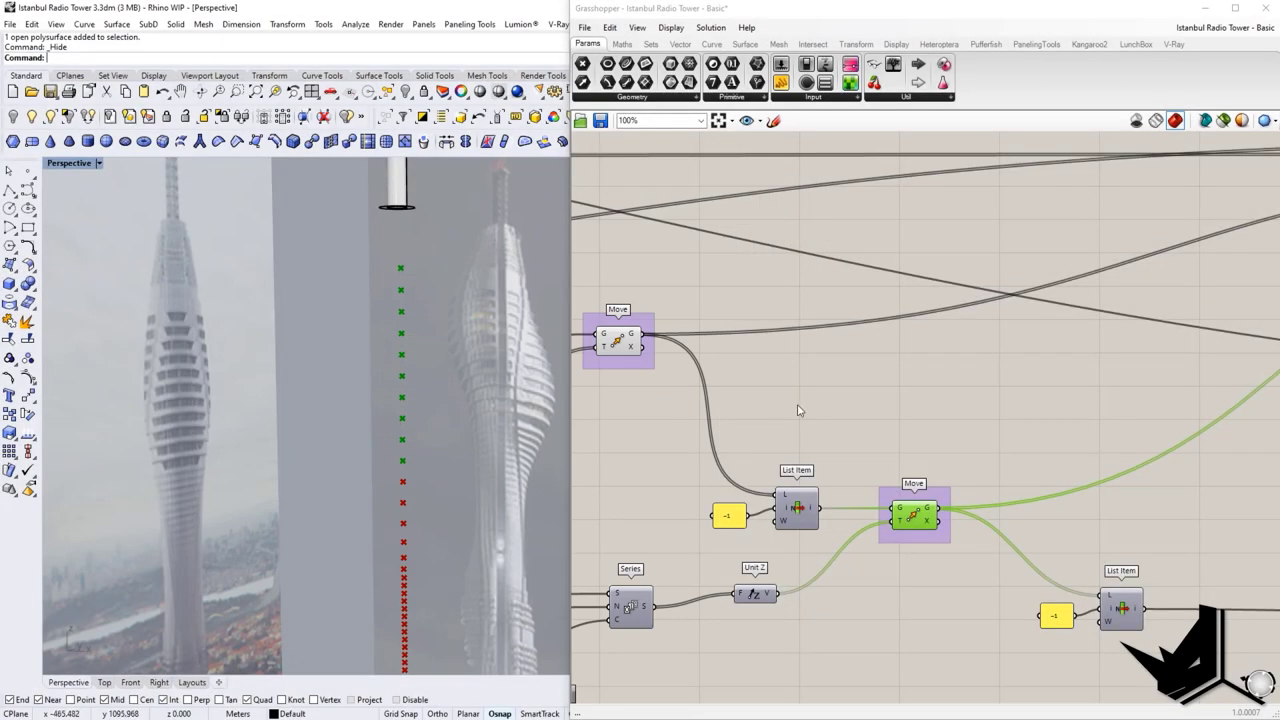
# Step: Turn on the preview of the fourth Move component, fed by the last Graph Mapper chain, and examine its points below the antenna
pyautogui.scroll(-4, 801, 410)
pyautogui.moveTo(762, 387); pyautogui.dragTo(925, 377, button='right')
pyautogui.scroll(2, 925, 375)
pyautogui.scroll(-3, 884, 368)
pyautogui.moveTo(1106, 375); pyautogui.dragTo(788, 471, button='right')
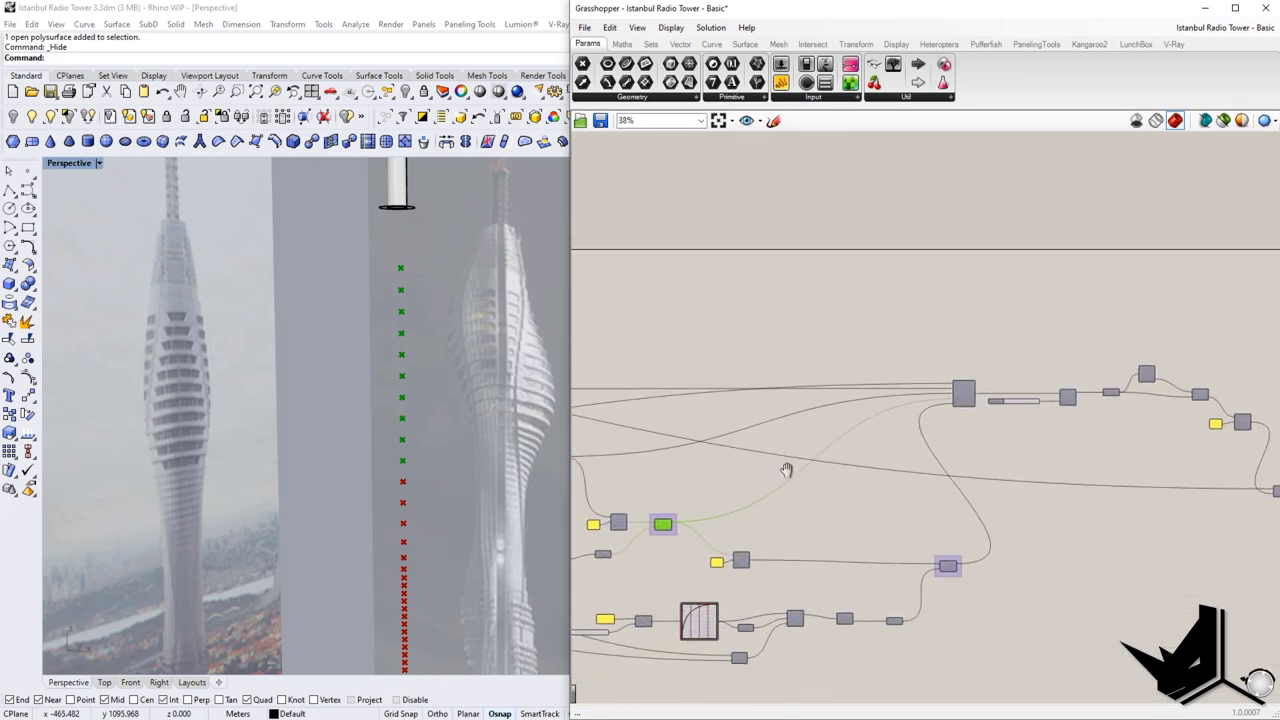
pyautogui.scroll(4, 965, 397)
pyautogui.scroll(-3, 966, 398)
pyautogui.moveTo(874, 455); pyautogui.dragTo(980, 368, button='right')
pyautogui.scroll(4, 1059, 507)
pyautogui.scroll(-4, 1020, 485)
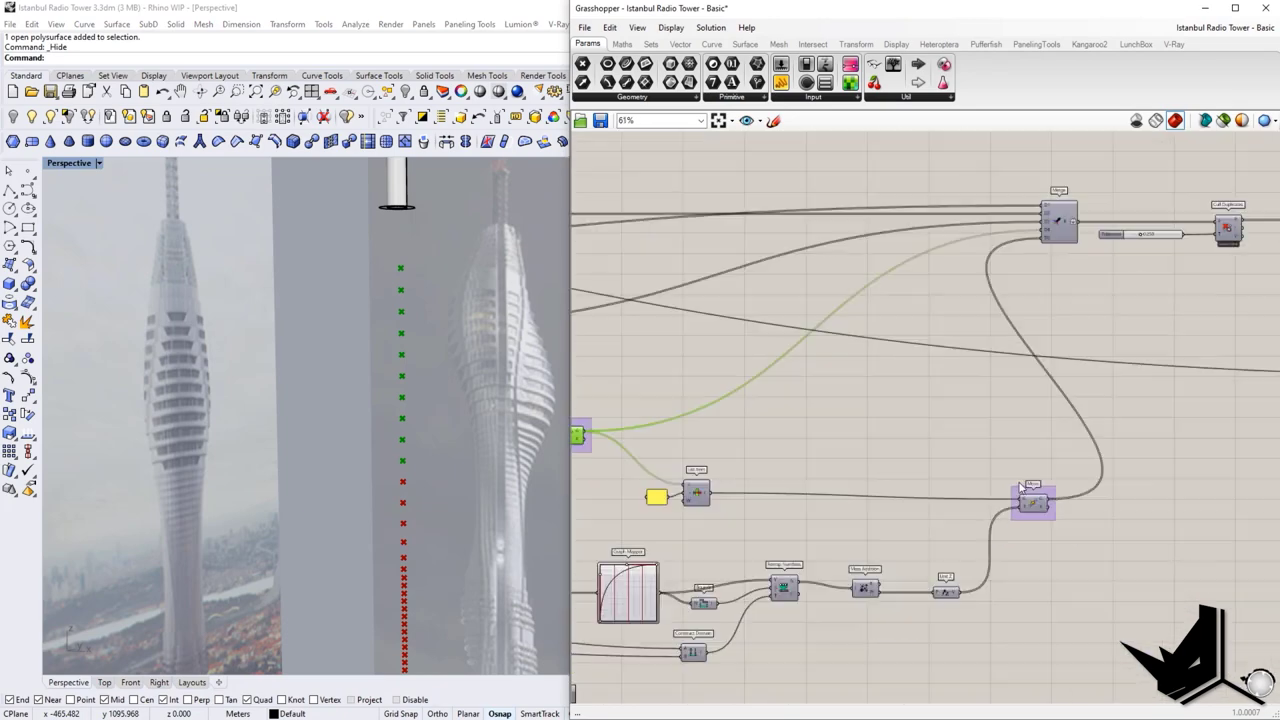
pyautogui.scroll(-5, 453, 446)
pyautogui.scroll(3, 745, 429)
pyautogui.moveTo(754, 435); pyautogui.dragTo(706, 408, button='right')
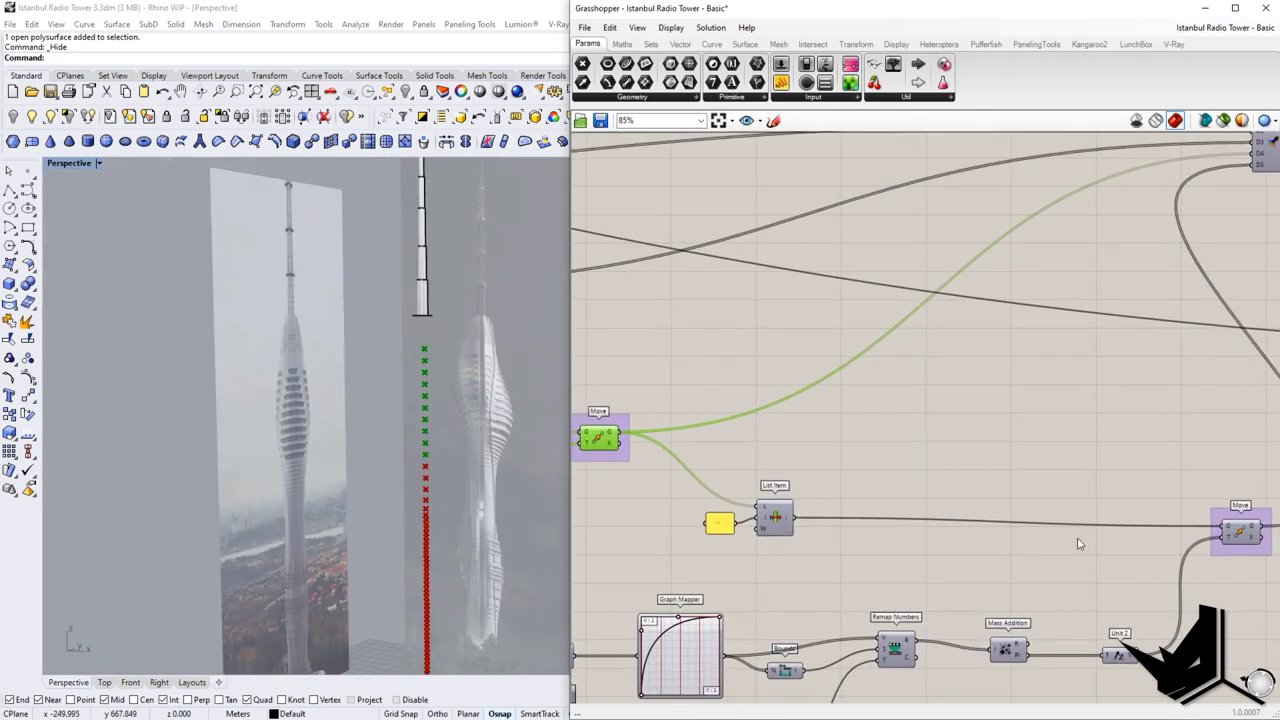
pyautogui.moveTo(1213, 526); pyautogui.dragTo(968, 508, button='right')
pyautogui.scroll(2, 968, 508)
pyautogui.click(1009, 511)
pyautogui.rightClick(1009, 512)
pyautogui.click(1038, 538)
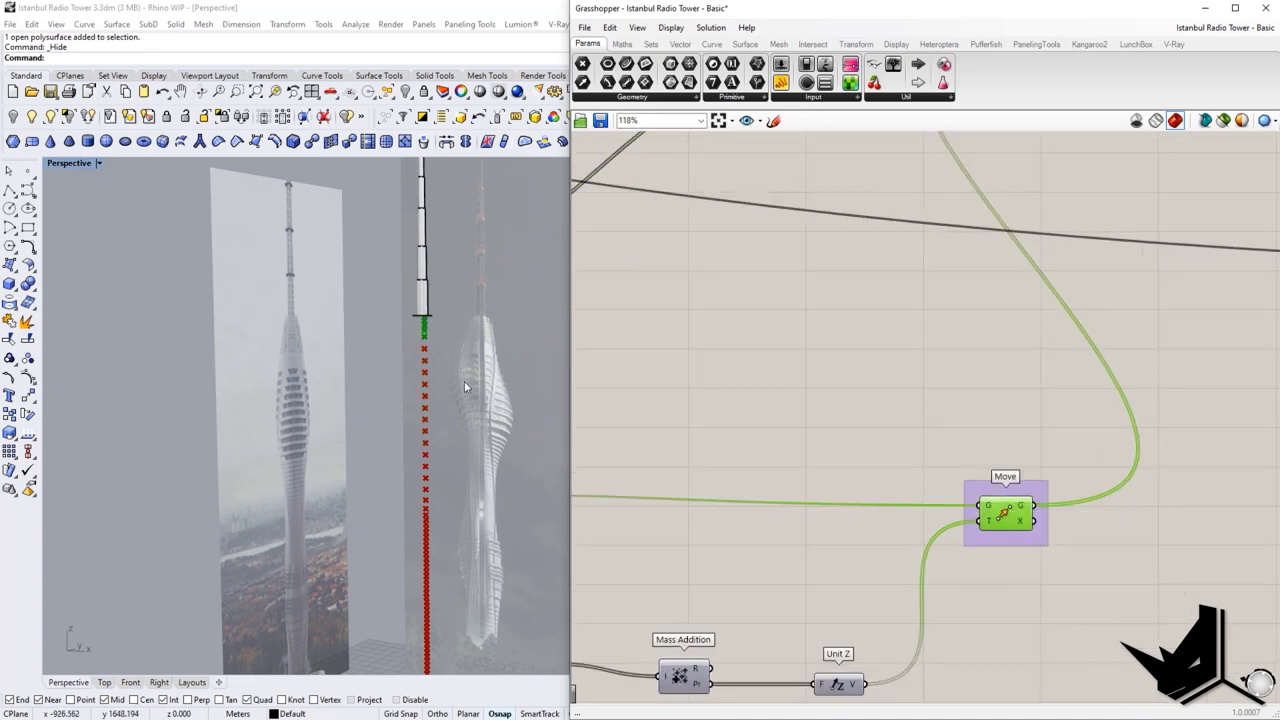
pyautogui.scroll(-7, 464, 380)
pyautogui.keyDown('shift'); pyautogui.moveTo(478, 408); pyautogui.dragTo(434, 382, button='right'); pyautogui.keyUp('shift')
# Step: Add the second Move component to the selection and examine the four alternating point groups along the tower
pyautogui.moveTo(668, 413); pyautogui.dragTo(1038, 434, button='right')
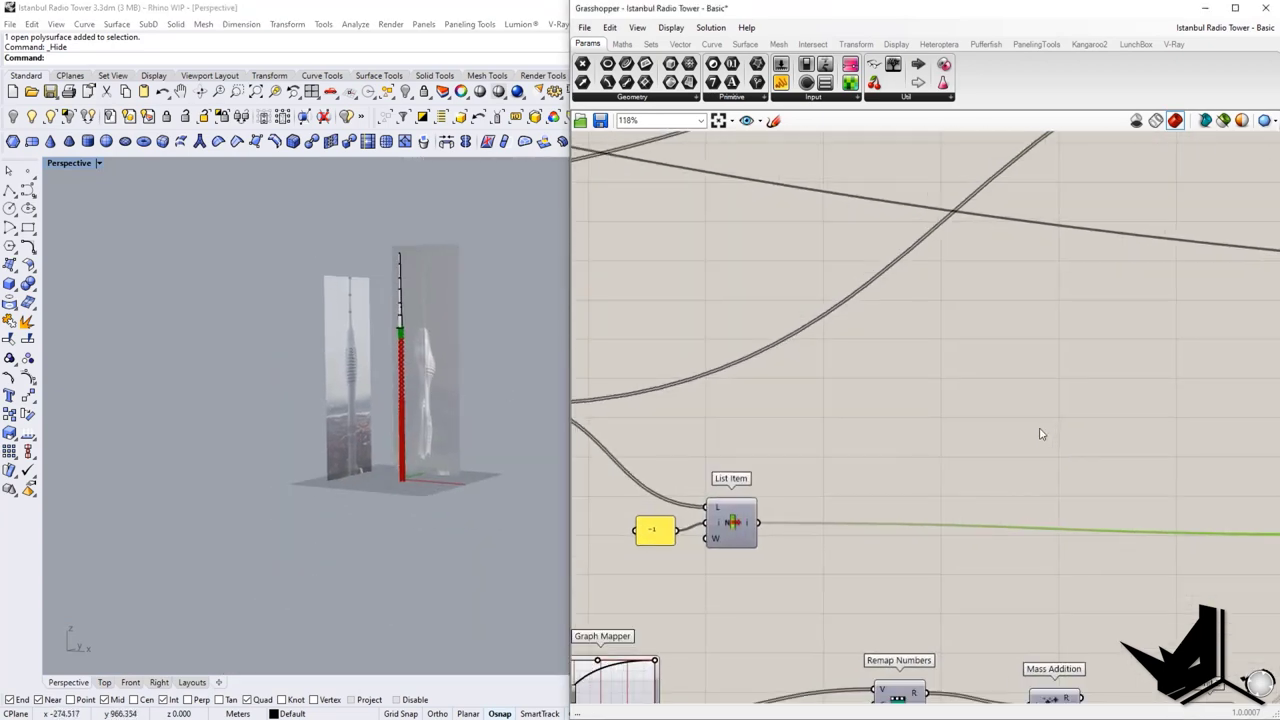
pyautogui.scroll(-3, 1035, 431)
pyautogui.moveTo(715, 336); pyautogui.dragTo(953, 417, button='right')
pyautogui.keyDown('shift'); pyautogui.click(689, 345); pyautogui.keyUp('shift')
pyautogui.moveTo(440, 379); pyautogui.dragTo(418, 405, button='right')
pyautogui.scroll(7, 418, 405)
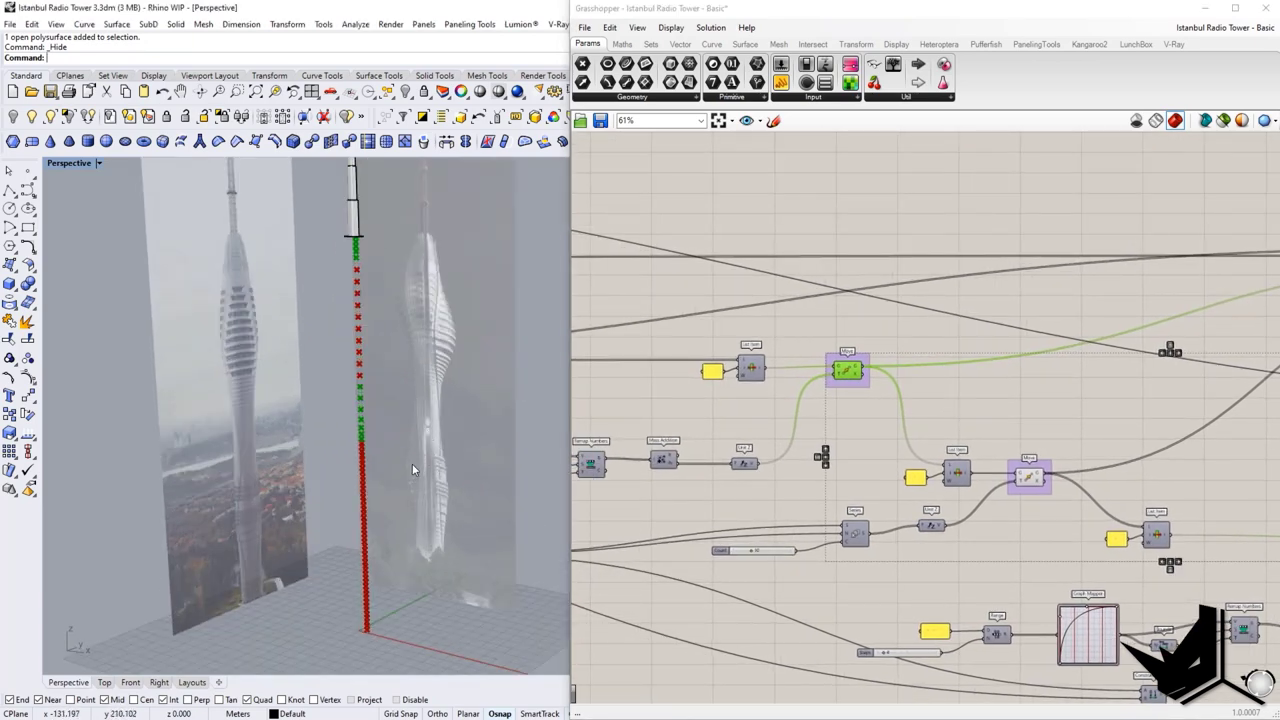
pyautogui.keyDown('shift'); pyautogui.moveTo(411, 463); pyautogui.dragTo(434, 473, button='right'); pyautogui.keyUp('shift')
# Step: Number the four point groups 1 to 4 from the tower's base upward on a temporary screen capture
pyautogui.press('Print')
pyautogui.moveTo(212, 192); pyautogui.dragTo(1228, 696)
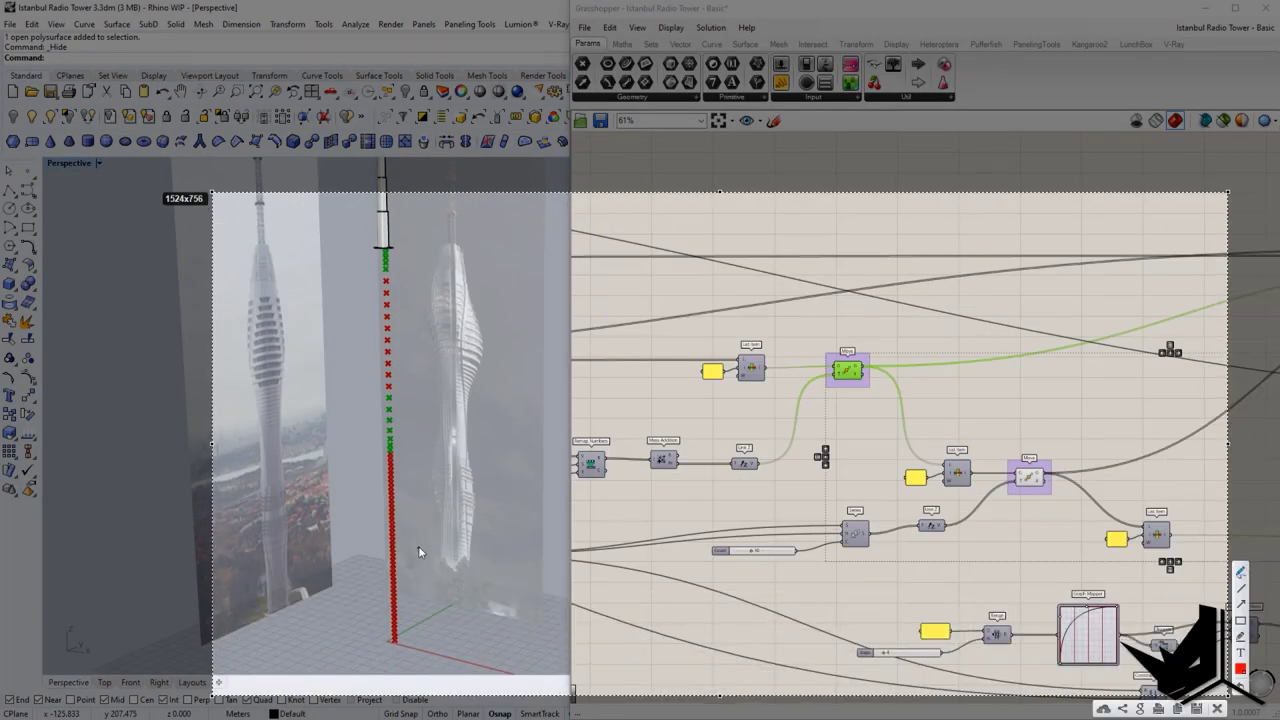
pyautogui.moveTo(415, 552); pyautogui.dragTo(428, 566)
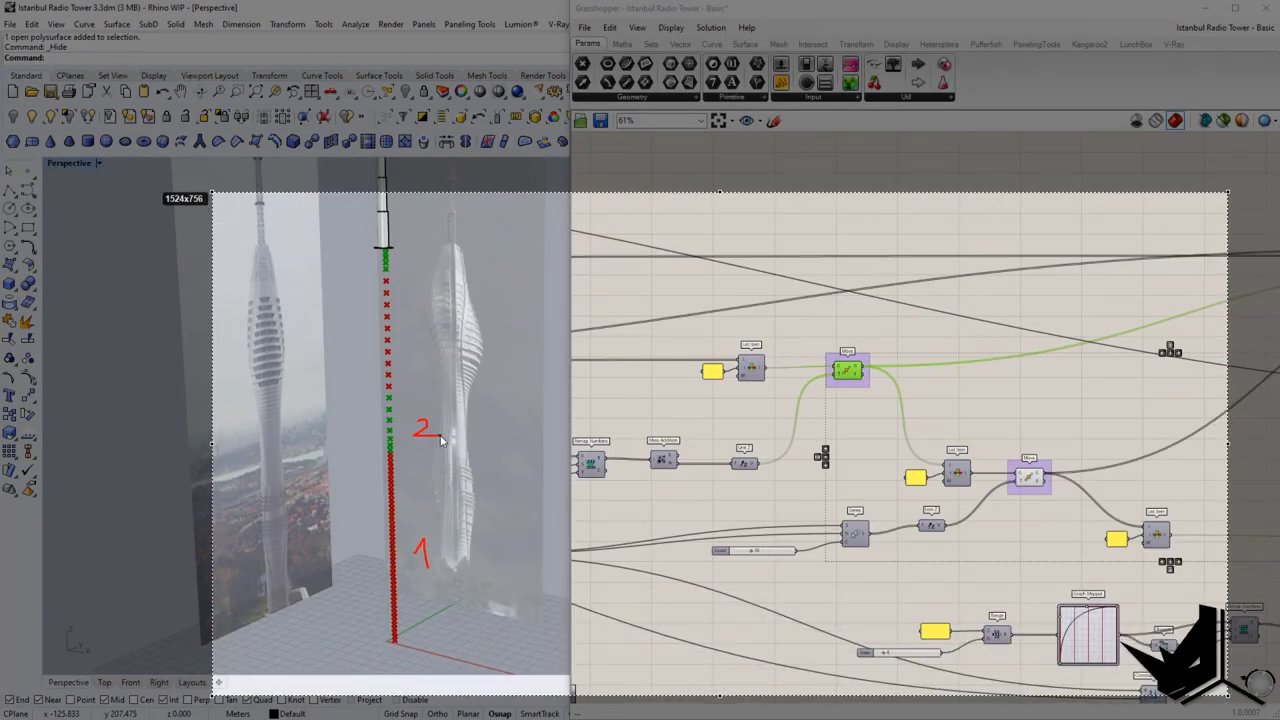
pyautogui.moveTo(423, 320); pyautogui.dragTo(428, 337)
pyautogui.moveTo(418, 252); pyautogui.dragTo(428, 280)
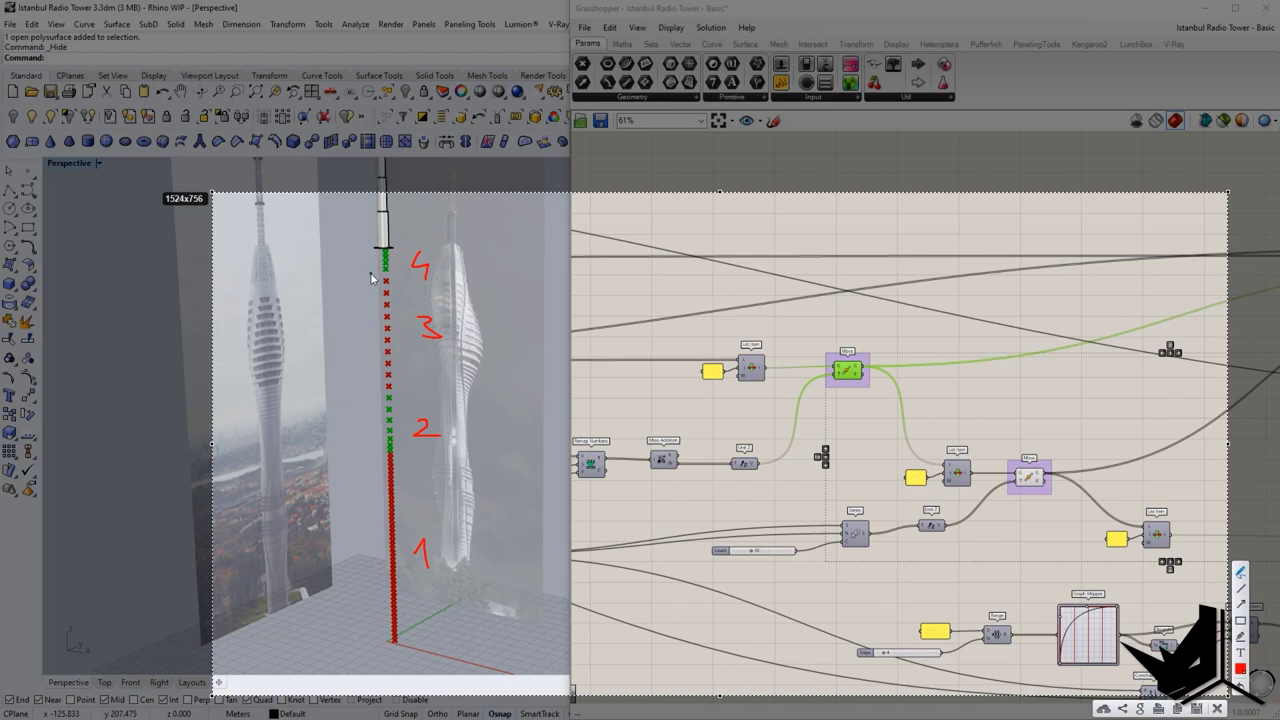
# Step: Draw brackets and spacing ticks beside groups 3 and 1, mark the spacing in the transition groups, and discard the capture
pyautogui.moveTo(376, 272)
pyautogui.mouseDown()
pyautogui.moveTo(352, 323)
pyautogui.moveTo(369, 388)
pyautogui.moveTo(361, 348)
pyautogui.mouseUp()
pyautogui.moveTo(341, 331)
pyautogui.mouseDown()
pyautogui.moveTo(363, 332)
pyautogui.moveTo(360, 319)
pyautogui.mouseUp()
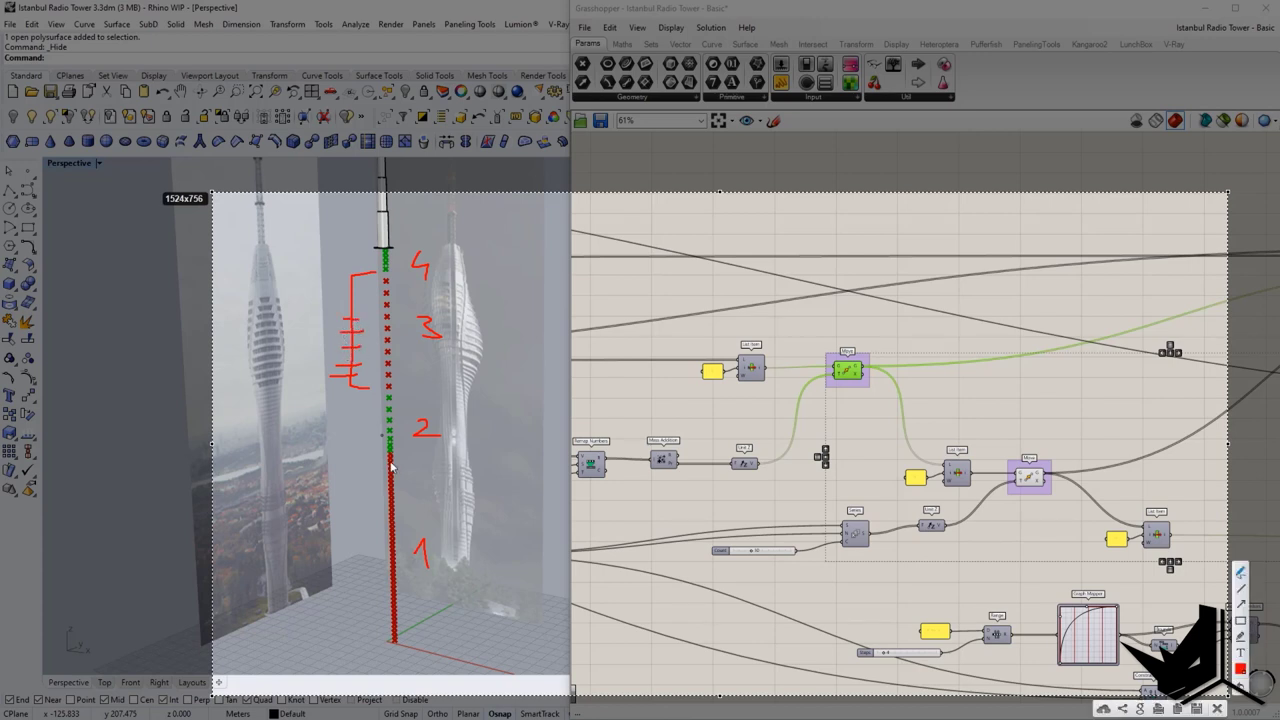
pyautogui.moveTo(366, 454)
pyautogui.mouseDown()
pyautogui.moveTo(353, 455)
pyautogui.moveTo(356, 609)
pyautogui.moveTo(372, 630)
pyautogui.moveTo(364, 620)
pyautogui.mouseUp()
pyautogui.moveTo(348, 606); pyautogui.dragTo(367, 609)
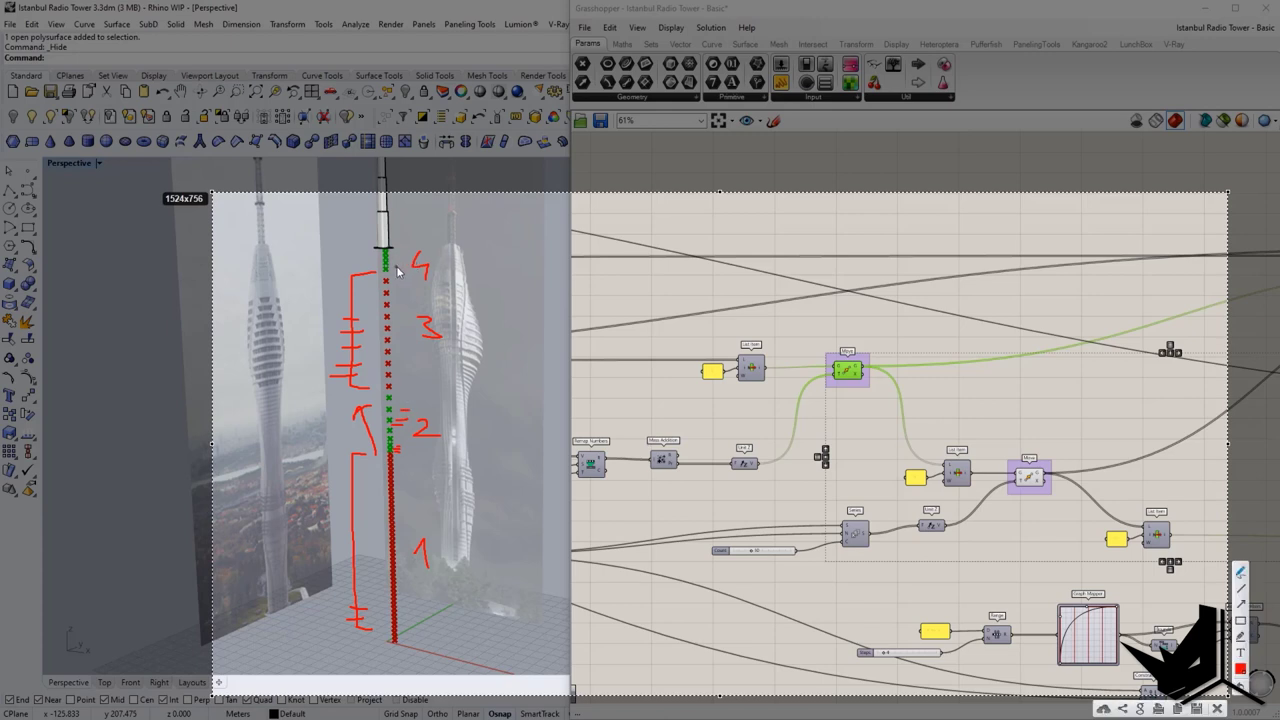
pyautogui.moveTo(391, 272); pyautogui.dragTo(400, 256)
pyautogui.press('Escape')
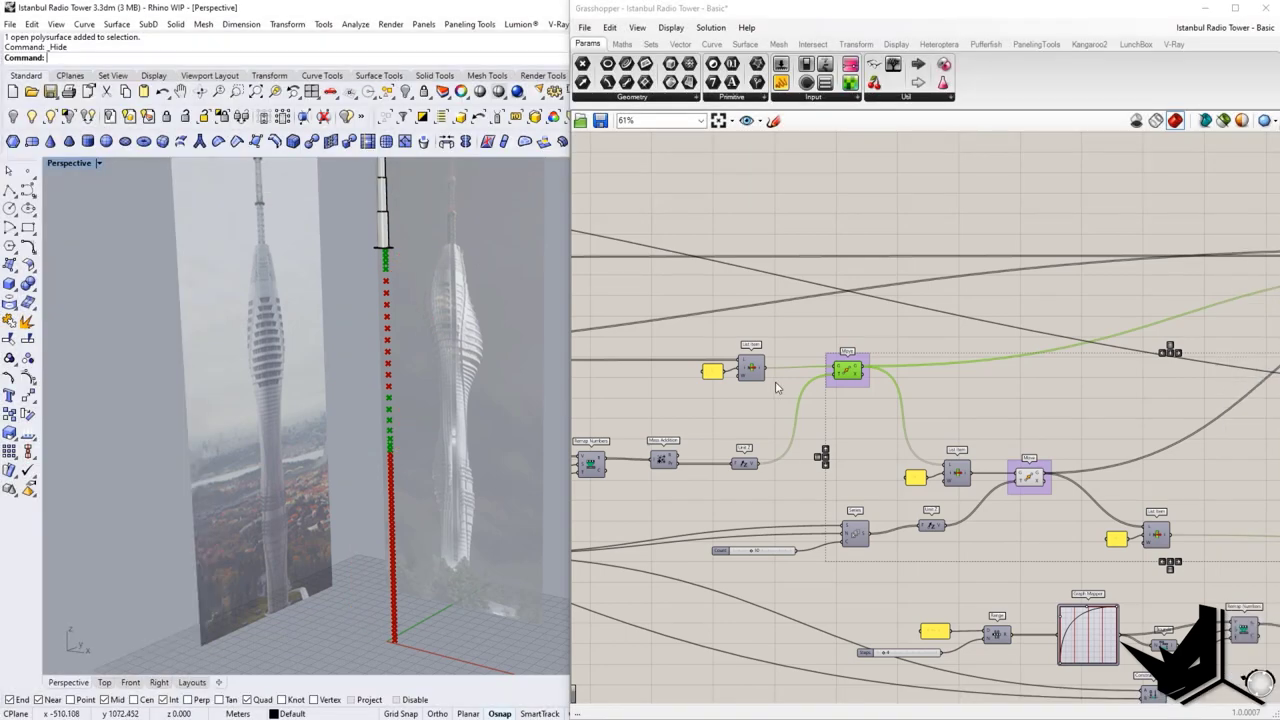
# Step: Select the Cull Duplicates component and the Merge component in turn and examine the combined column of floor points
pyautogui.scroll(-6, 777, 386)
pyautogui.moveTo(1030, 411)
pyautogui.mouseDown(button='right')
pyautogui.moveTo(872, 391)
pyautogui.moveTo(796, 412)
pyautogui.mouseUp(button='right')
pyautogui.scroll(5, 1015, 407)
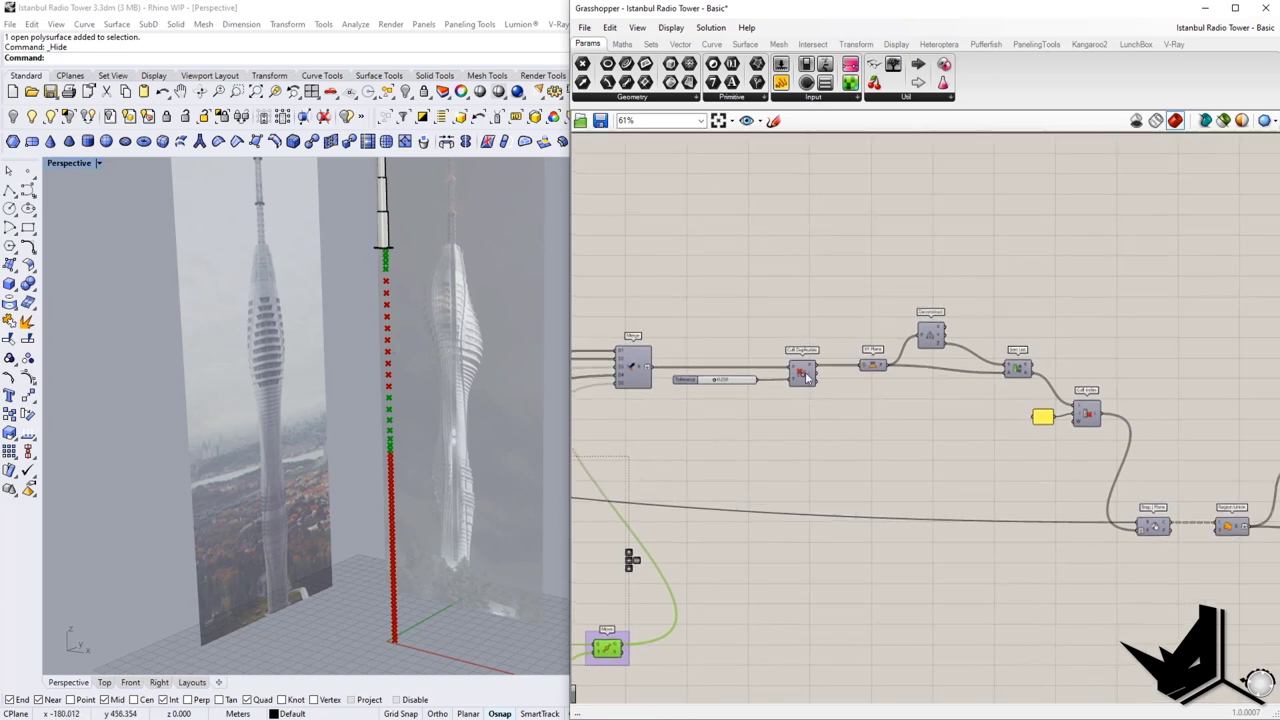
pyautogui.click(806, 376)
pyautogui.click(638, 372)
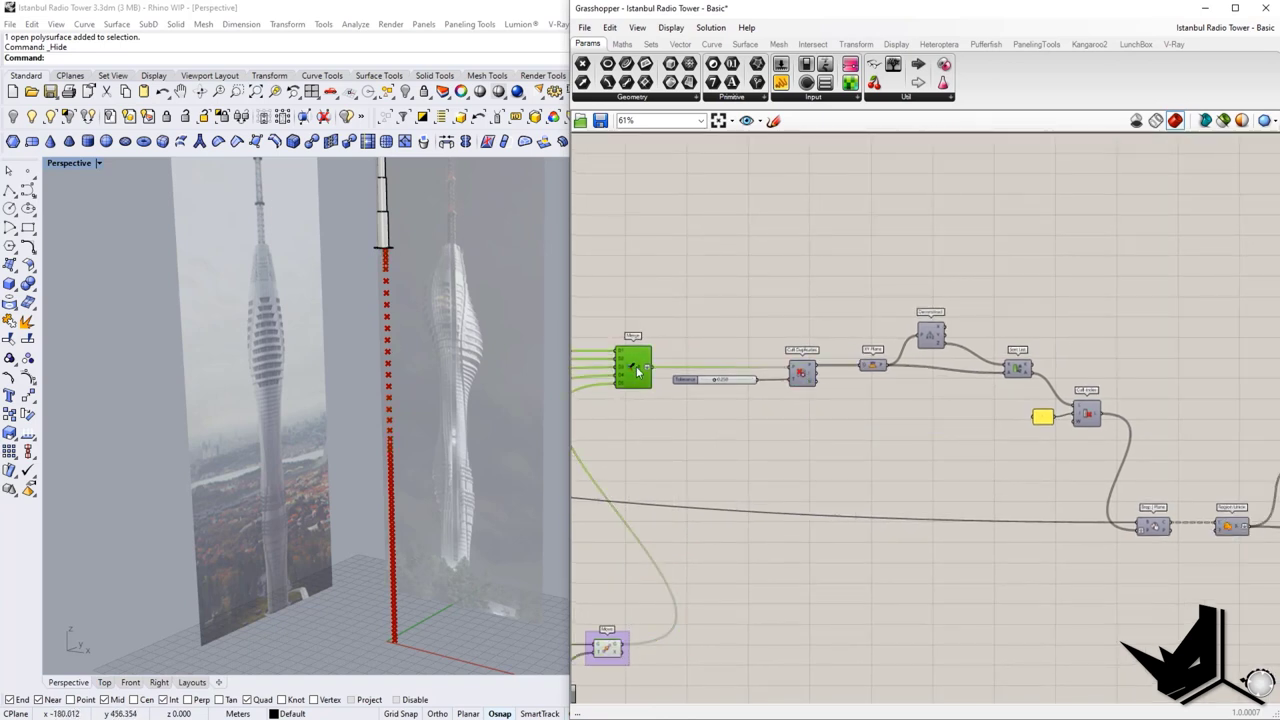
# Step: Turn on the preview of the Cull Duplicates component so its floor points display along the tower axis
pyautogui.moveTo(825, 398); pyautogui.dragTo(776, 399, button='right')
pyautogui.scroll(4, 755, 379)
pyautogui.scroll(-2, 755, 379)
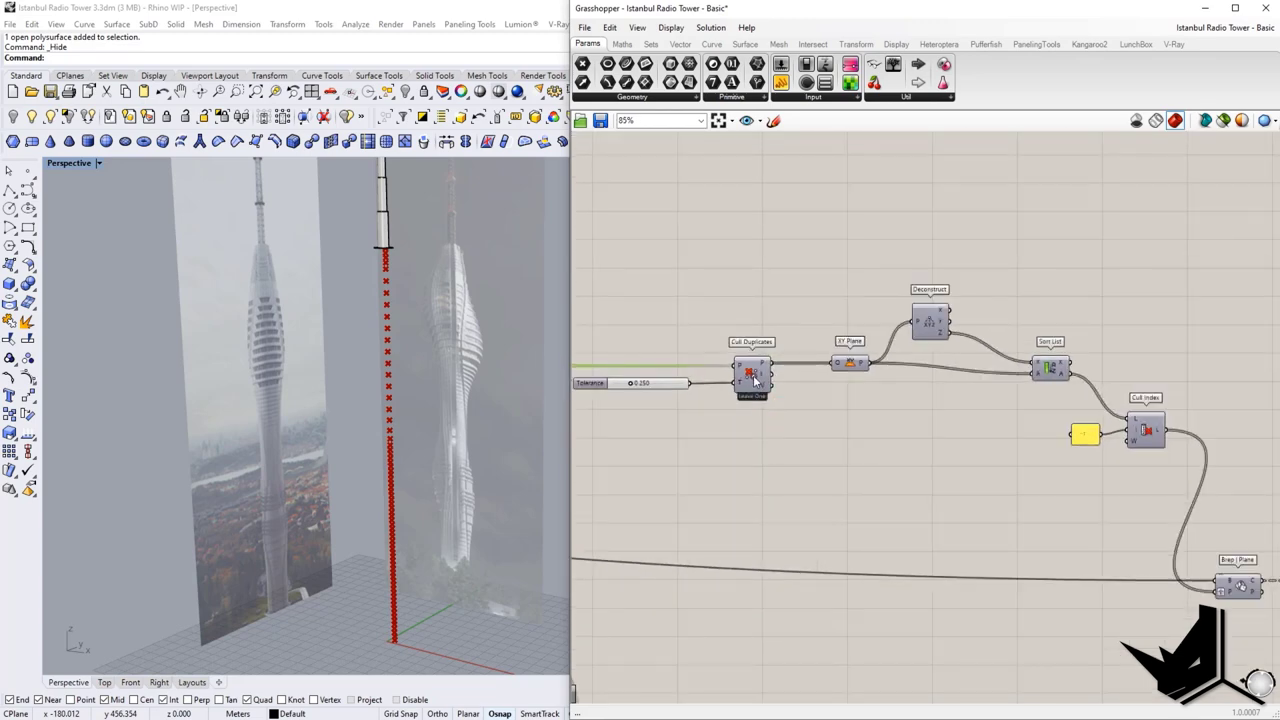
pyautogui.rightClick(755, 379)
pyautogui.click(787, 404)
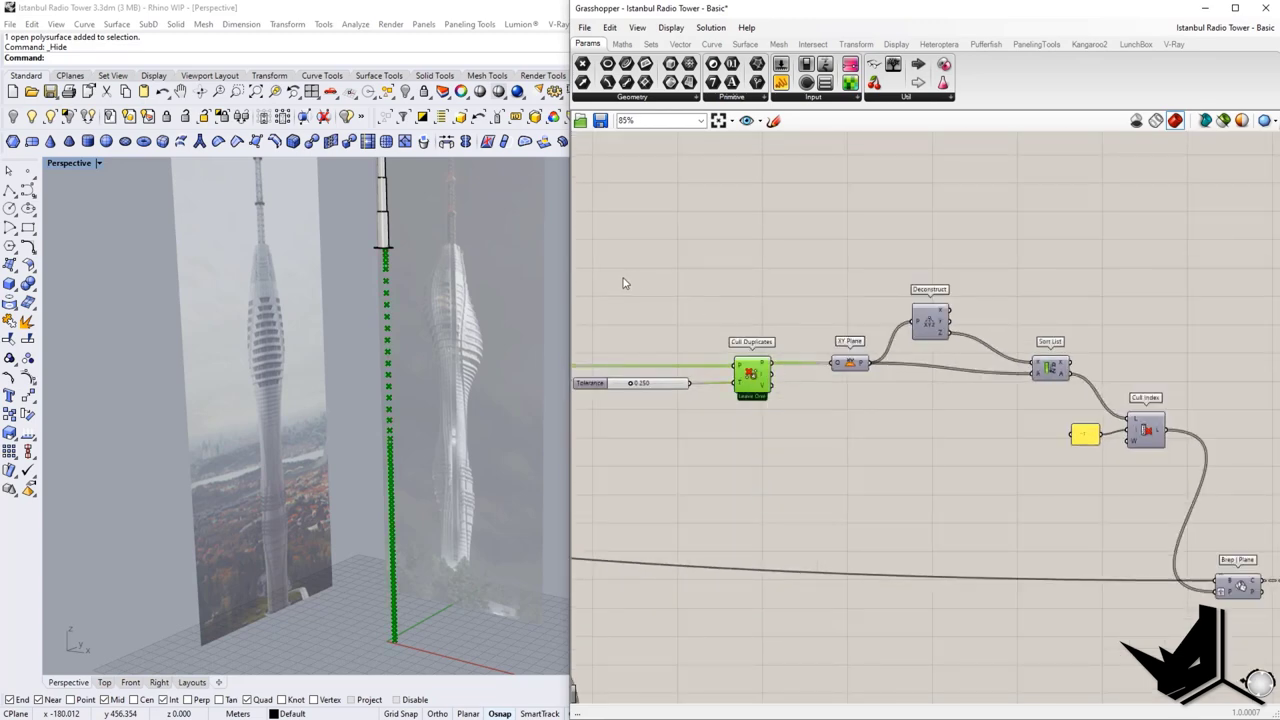
# Step: Turn on the preview of the Brep | Plane component and examine the floor section curves around the tower
pyautogui.moveTo(1006, 432); pyautogui.dragTo(849, 414, button='right')
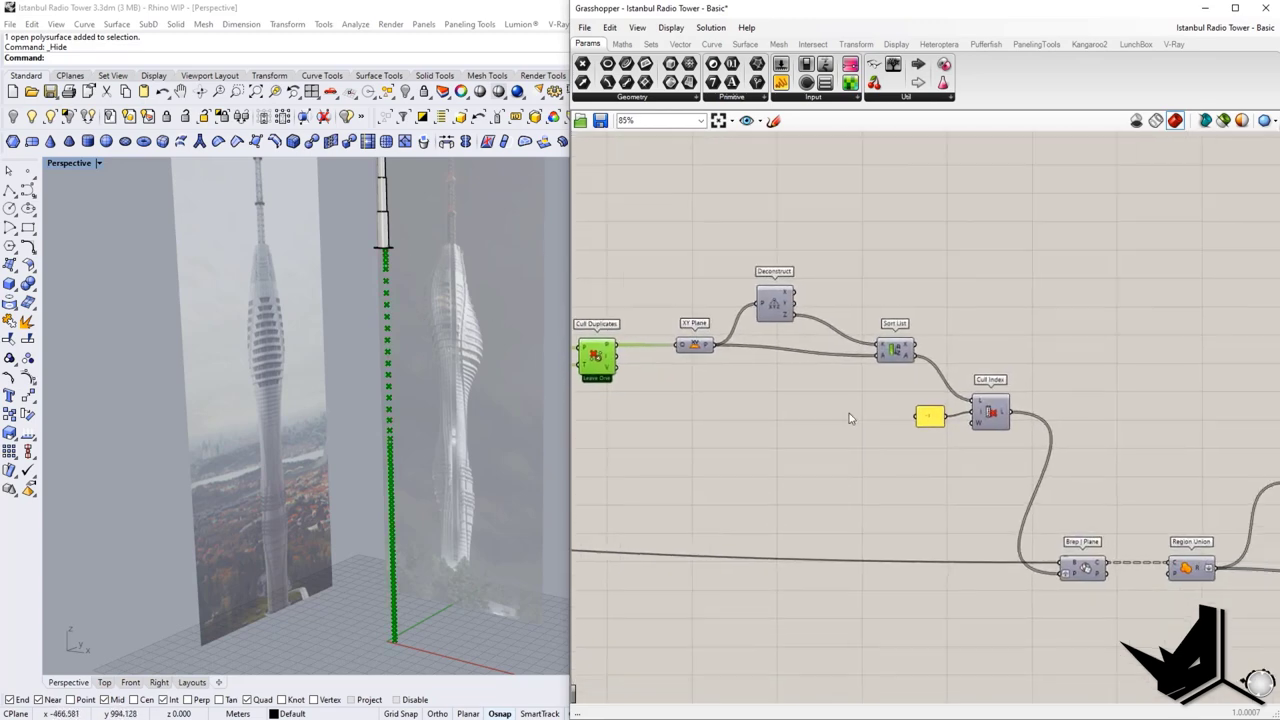
pyautogui.moveTo(941, 475); pyautogui.dragTo(788, 409, button='right')
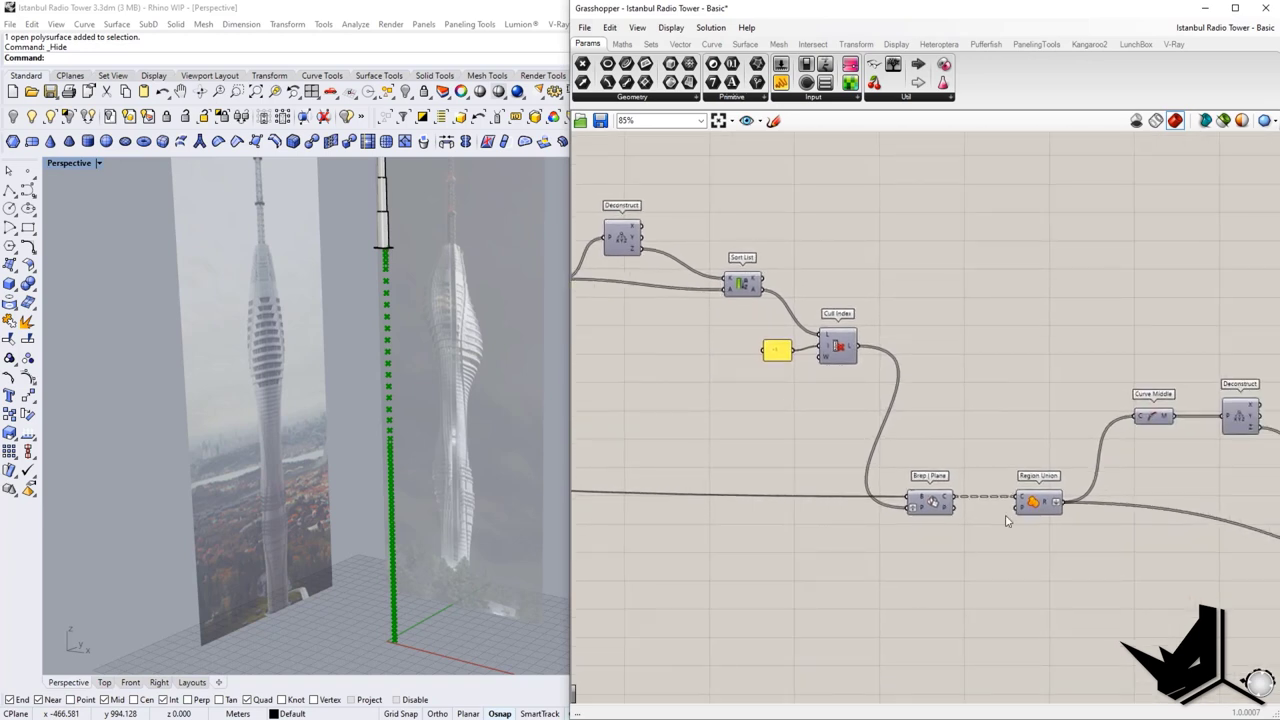
pyautogui.moveTo(1004, 515); pyautogui.dragTo(888, 483, button='right')
pyautogui.click(813, 472)
pyautogui.rightClick(813, 470)
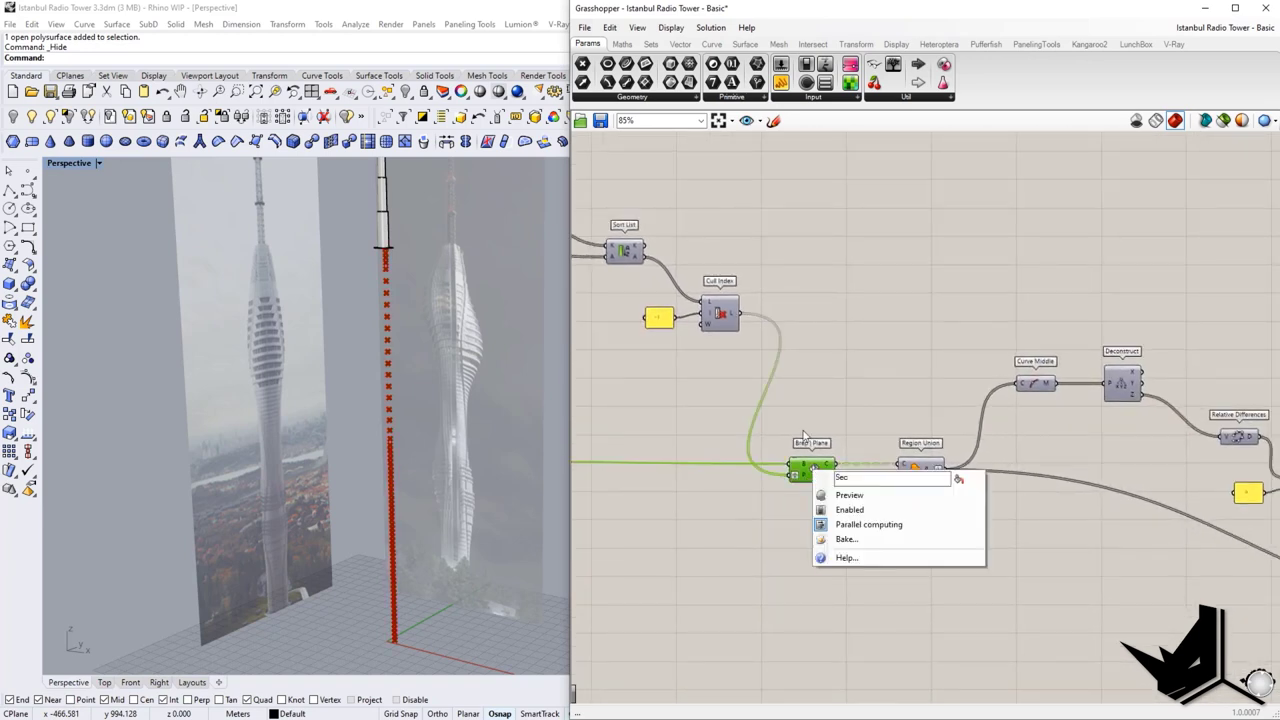
pyautogui.click(850, 494)
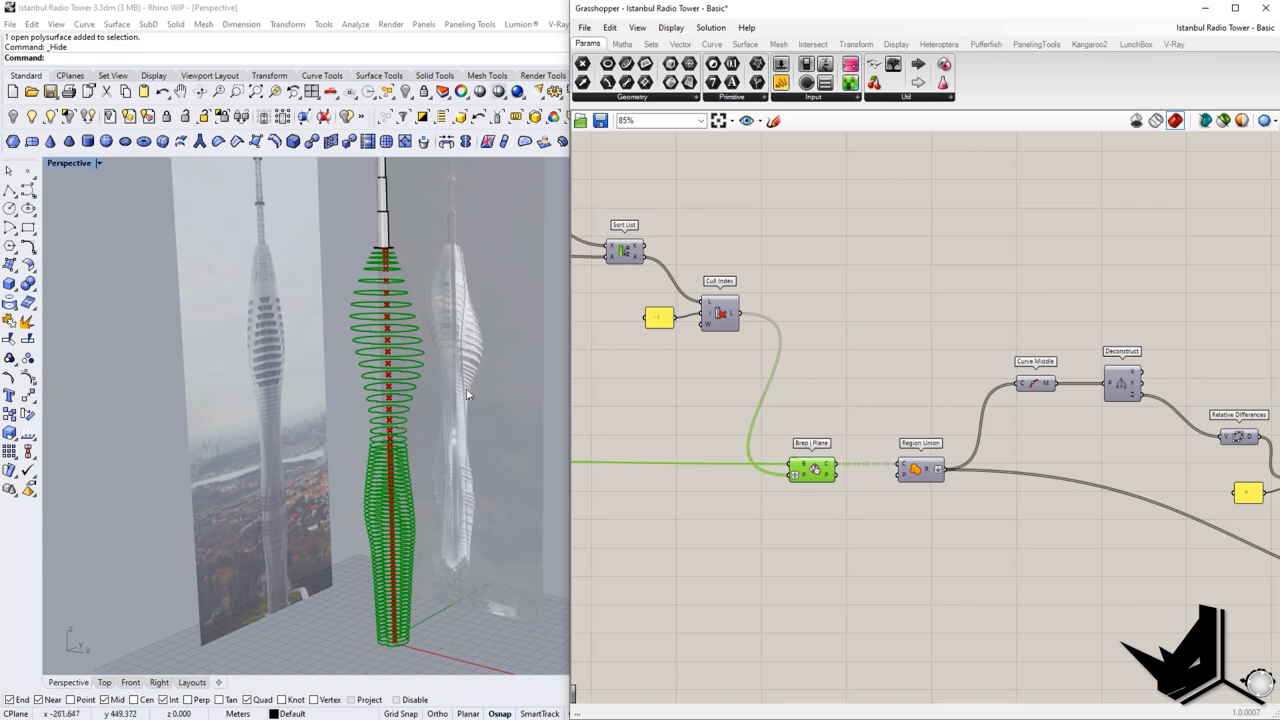
pyautogui.moveTo(402, 407); pyautogui.dragTo(414, 424, button='right')
# Step: Trace the Brep | Plane component's input back to the tower Brep and inspect the section curves on the upper tower
pyautogui.moveTo(742, 441); pyautogui.dragTo(1031, 429, button='right')
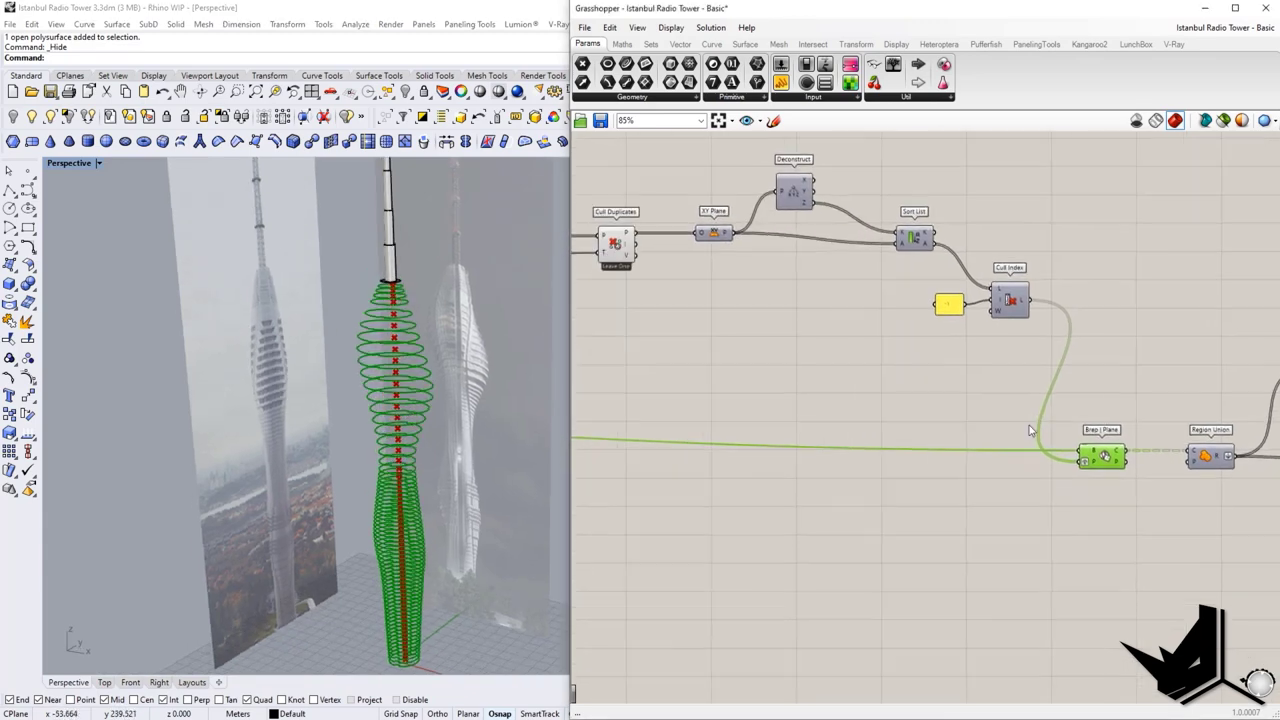
pyautogui.scroll(-10, 990, 420)
pyautogui.moveTo(745, 414); pyautogui.dragTo(960, 423, button='right')
pyautogui.scroll(6, 703, 380)
pyautogui.scroll(3, 716, 376)
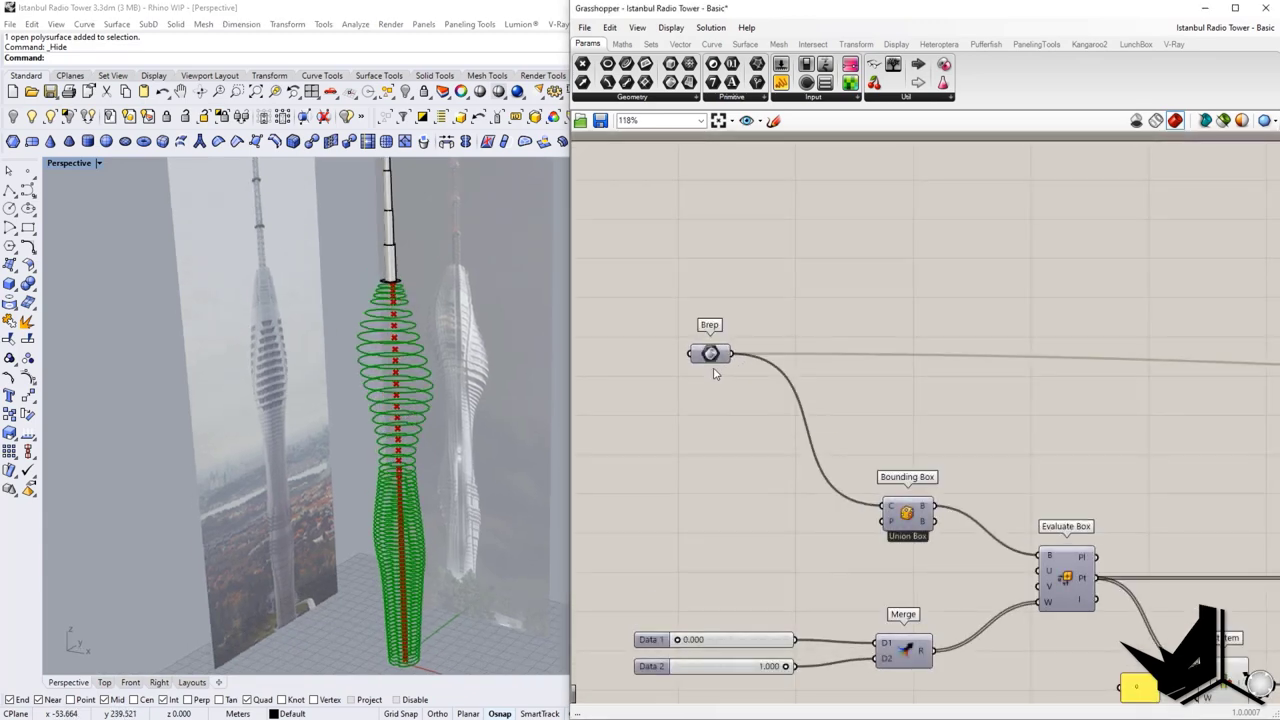
pyautogui.scroll(-5, 711, 357)
pyautogui.moveTo(1206, 424); pyautogui.dragTo(674, 429, button='right')
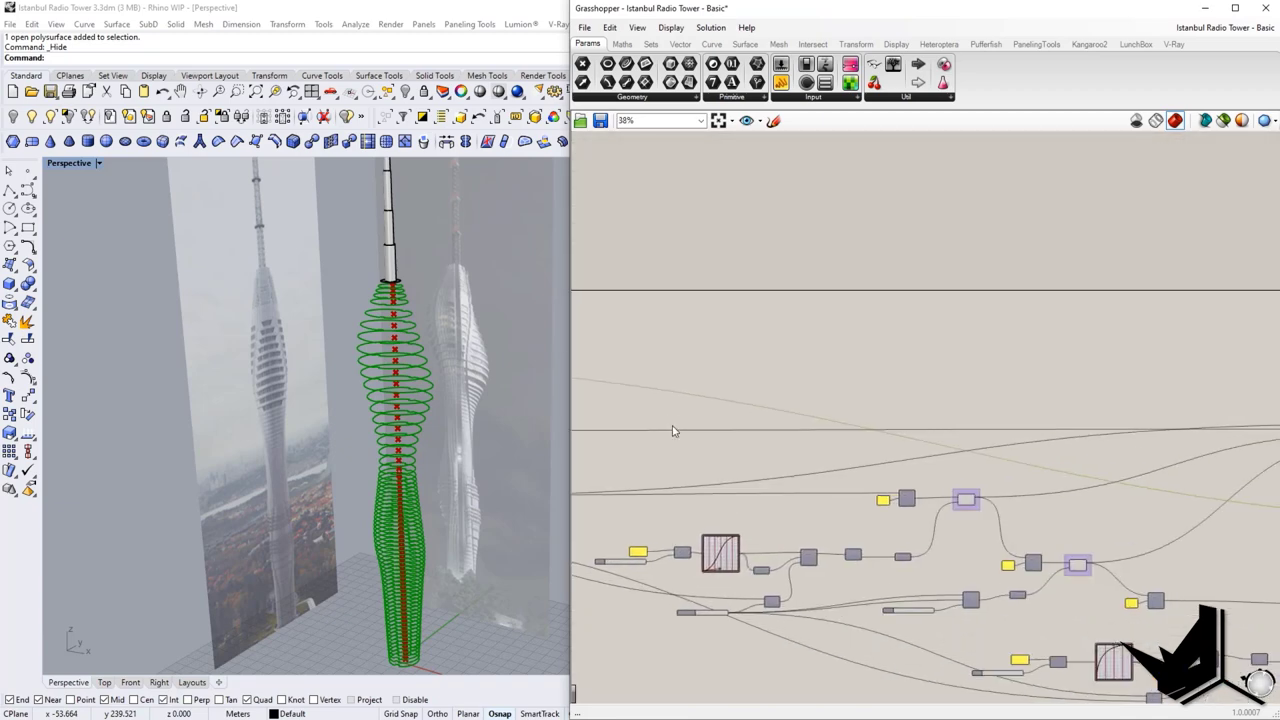
pyautogui.moveTo(1197, 475); pyautogui.dragTo(817, 480, button='right')
pyautogui.scroll(3, 803, 475)
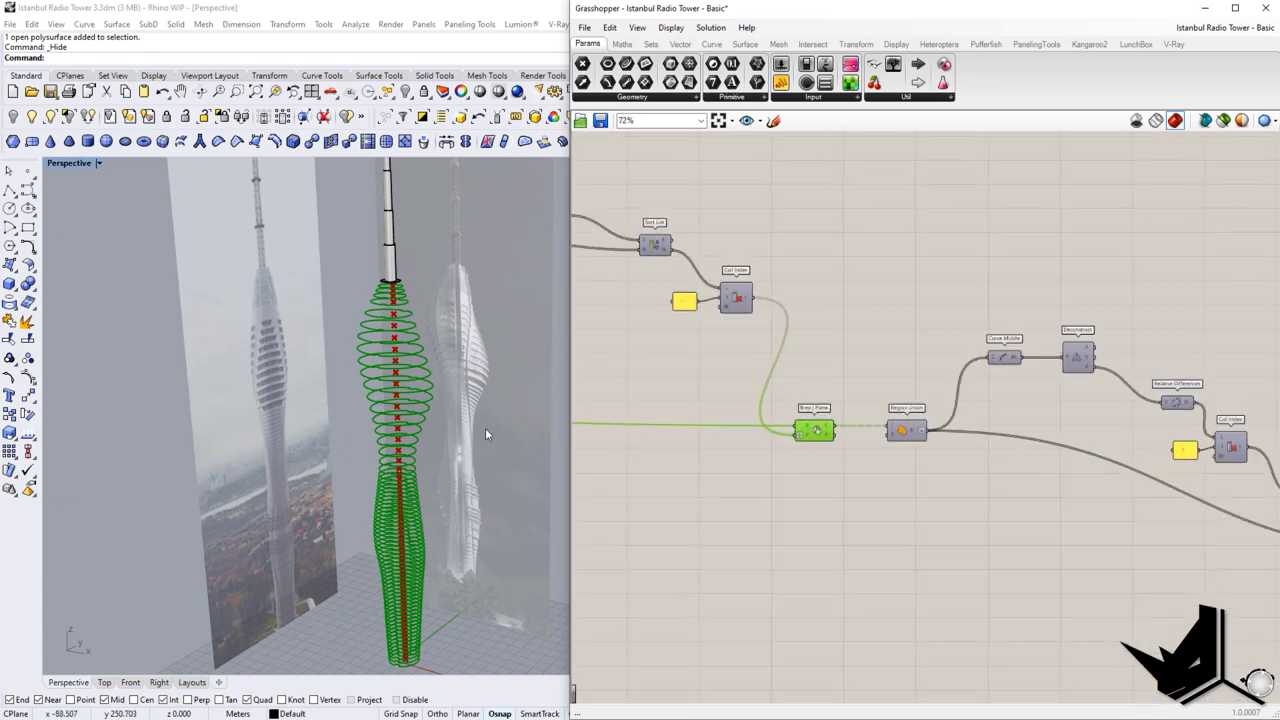
pyautogui.keyDown('shift'); pyautogui.moveTo(405, 346); pyautogui.dragTo(401, 375, button='right'); pyautogui.keyUp('shift')
pyautogui.scroll(2, 401, 375)
pyautogui.scroll(6, 407, 365)
pyautogui.scroll(-6, 407, 365)
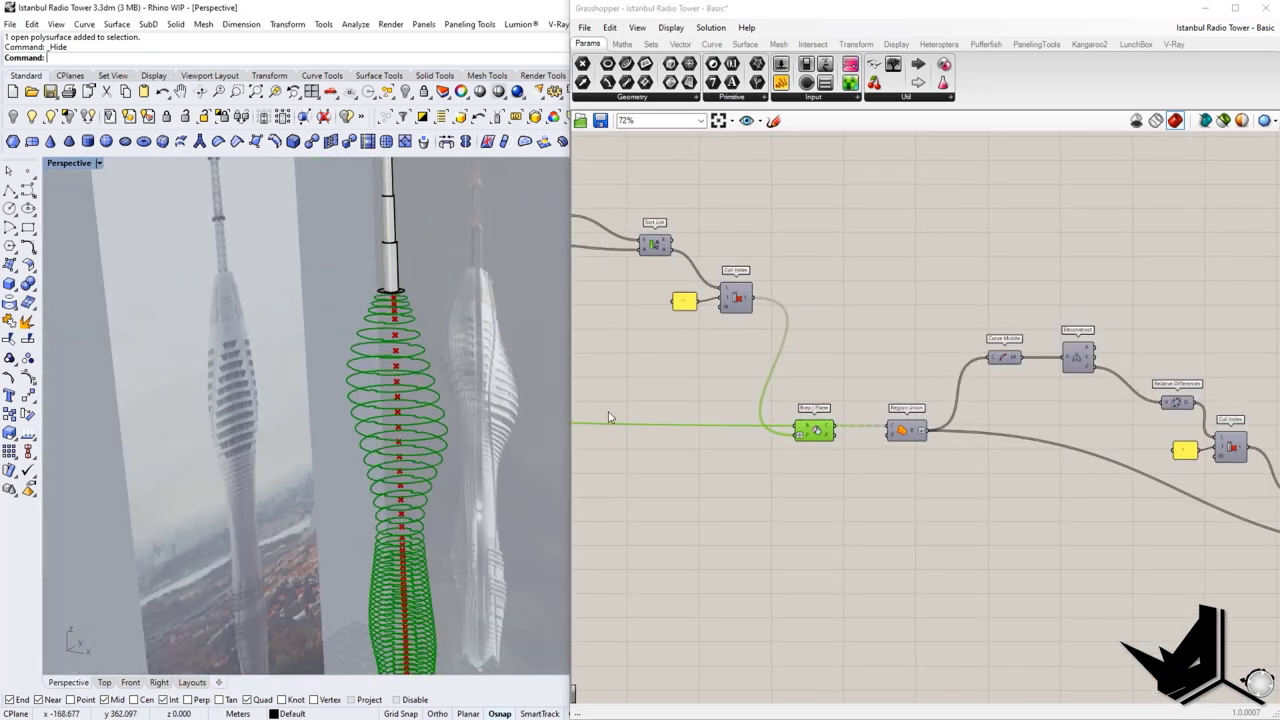
# Step: Turn on the preview of the Extrude component and examine the extruded floor curves up close
pyautogui.moveTo(1063, 487); pyautogui.dragTo(924, 479, button='right')
pyautogui.scroll(1, 792, 439)
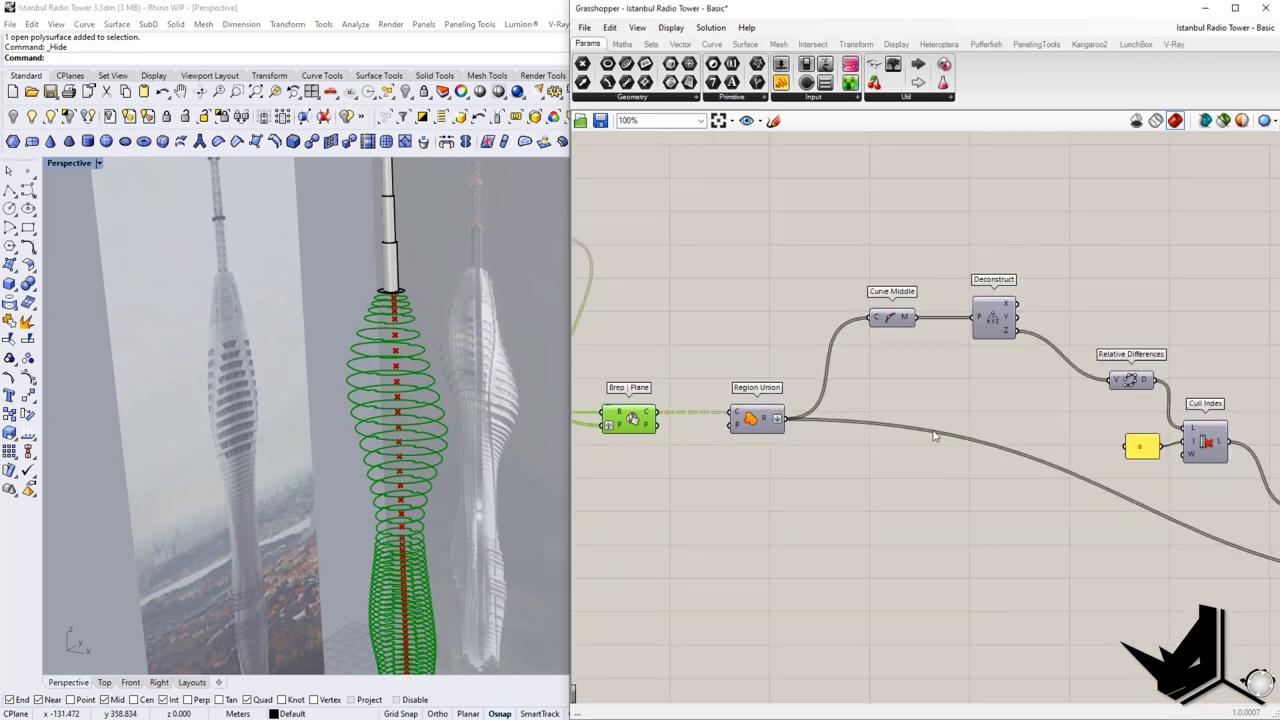
pyautogui.scroll(-2, 934, 436)
pyautogui.click(1105, 483)
pyautogui.rightClick(1105, 483)
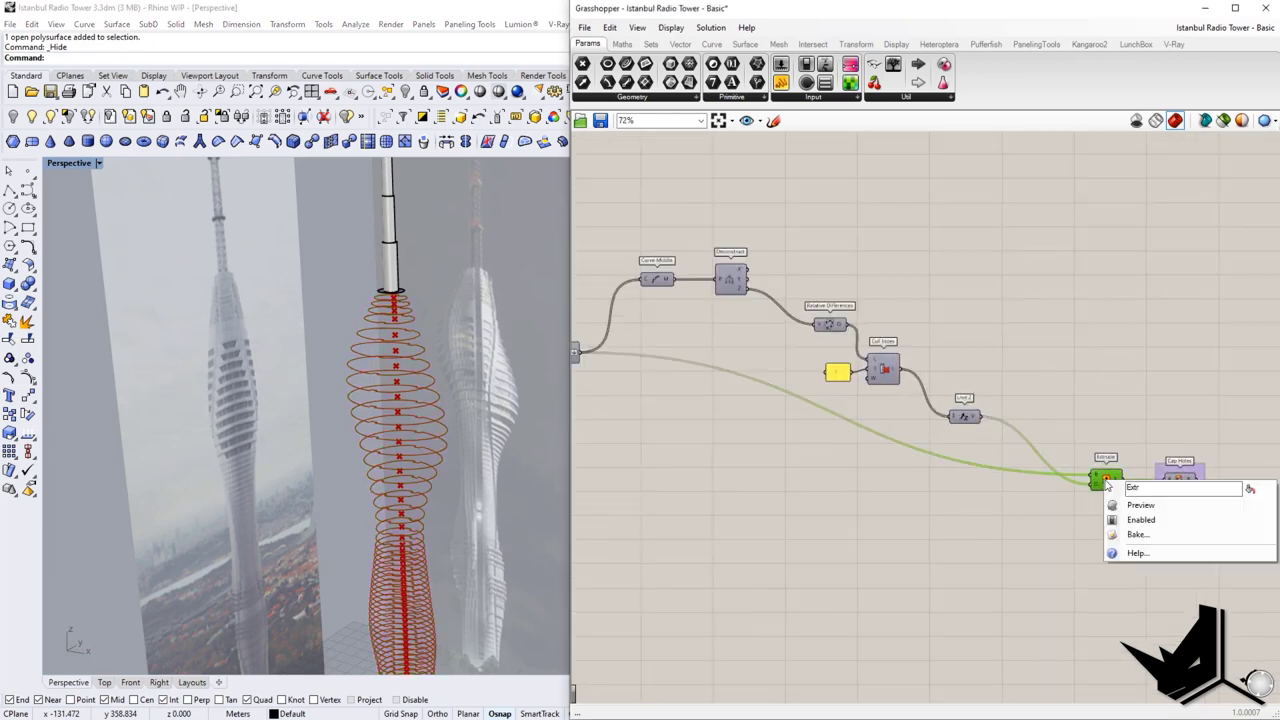
pyautogui.click(1143, 507)
pyautogui.scroll(6, 385, 360)
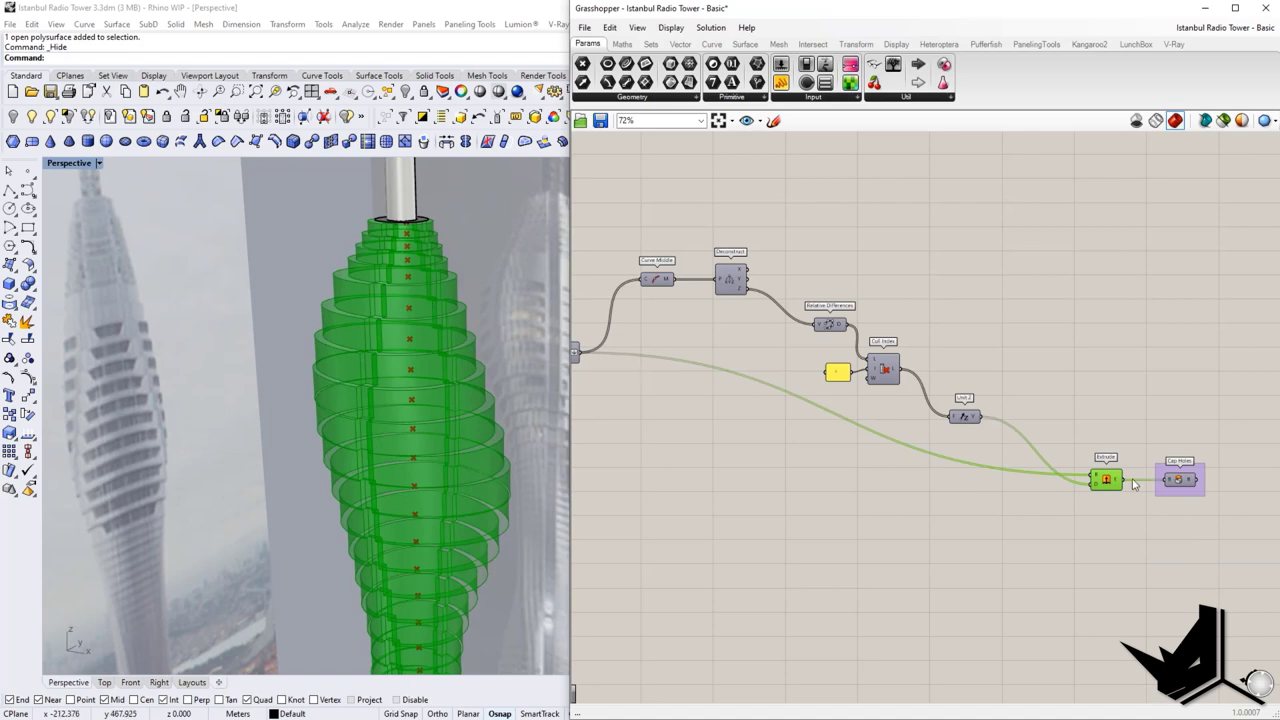
# Step: Turn on the preview of the Cap Holes component and examine the capped floor volumes from several distances
pyautogui.moveTo(1141, 481); pyautogui.dragTo(977, 448, button='right')
pyautogui.click(1025, 447)
pyautogui.rightClick(1018, 448)
pyautogui.click(1030, 471)
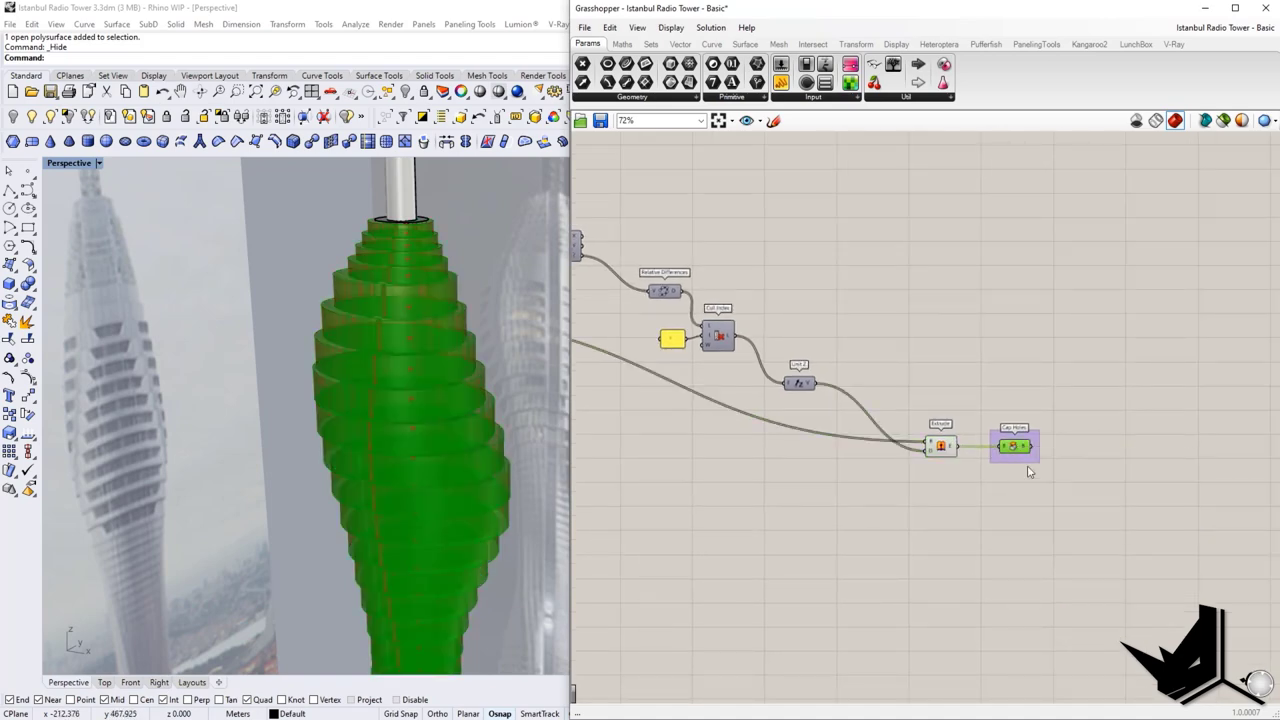
pyautogui.moveTo(418, 366); pyautogui.dragTo(452, 333, button='right')
pyautogui.scroll(-6, 452, 333)
pyautogui.scroll(3, 455, 495)
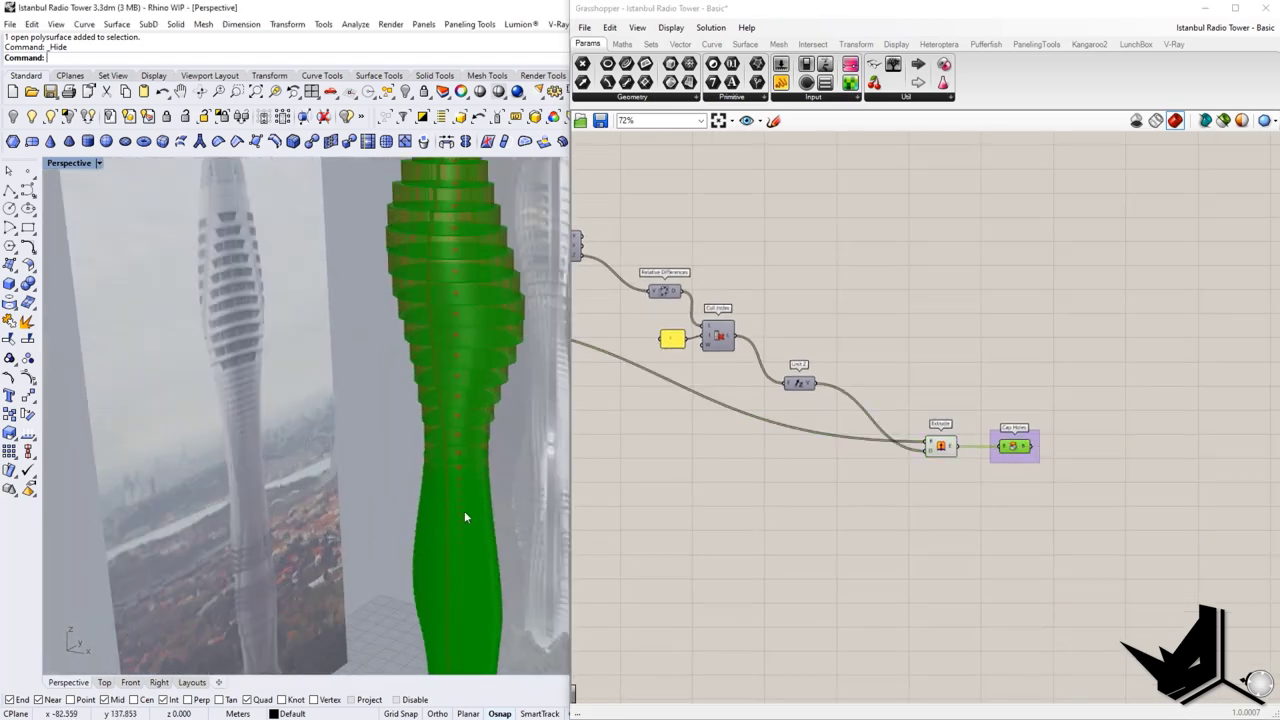
# Step: Turn off the previews of the Cap Holes, Extrude and Brep | Plane components
pyautogui.rightClick(1018, 450)
pyautogui.click(1010, 471)
pyautogui.click(946, 450)
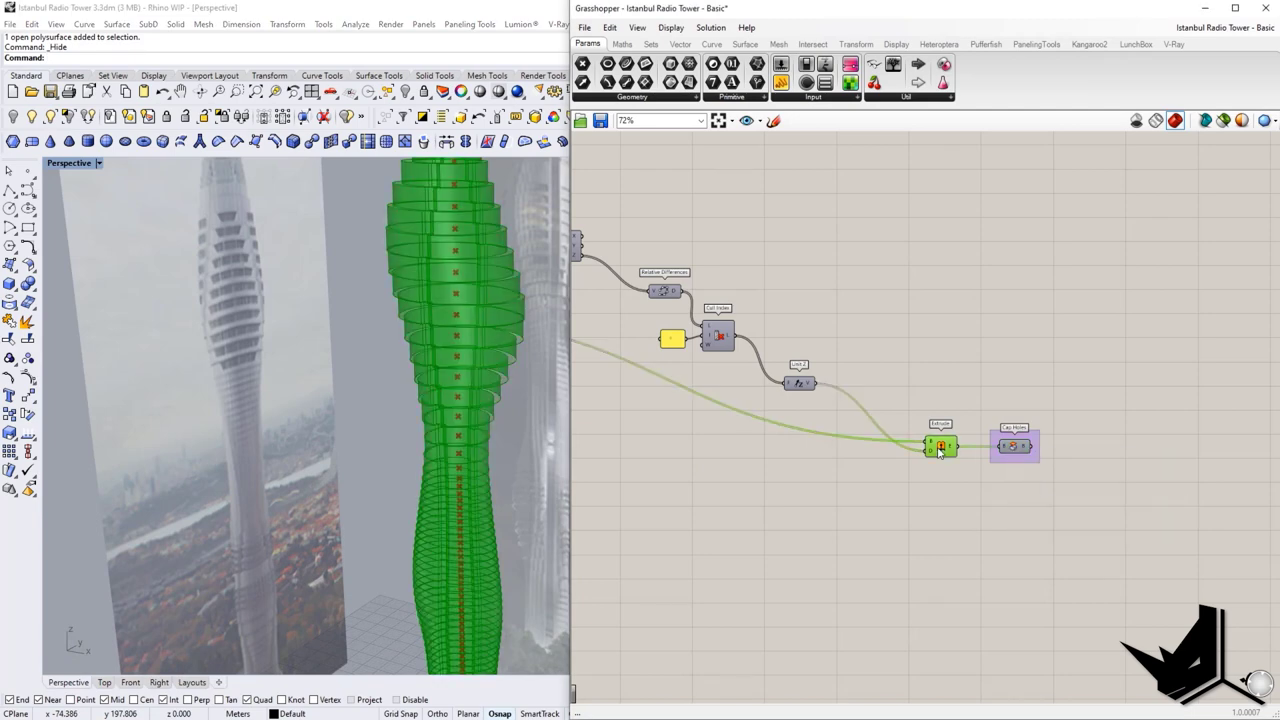
pyautogui.rightClick(944, 452)
pyautogui.click(973, 477)
pyautogui.click(779, 492)
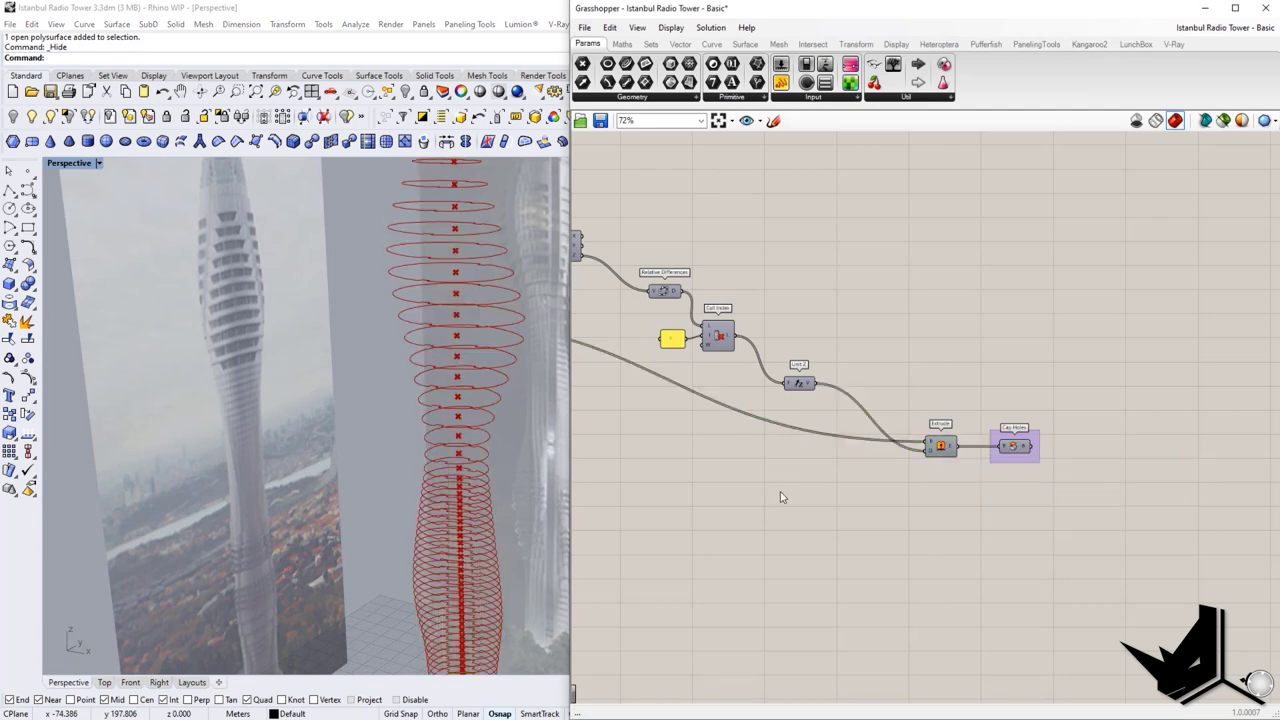
pyautogui.scroll(-4, 772, 493)
pyautogui.moveTo(765, 493); pyautogui.dragTo(1042, 495, button='right')
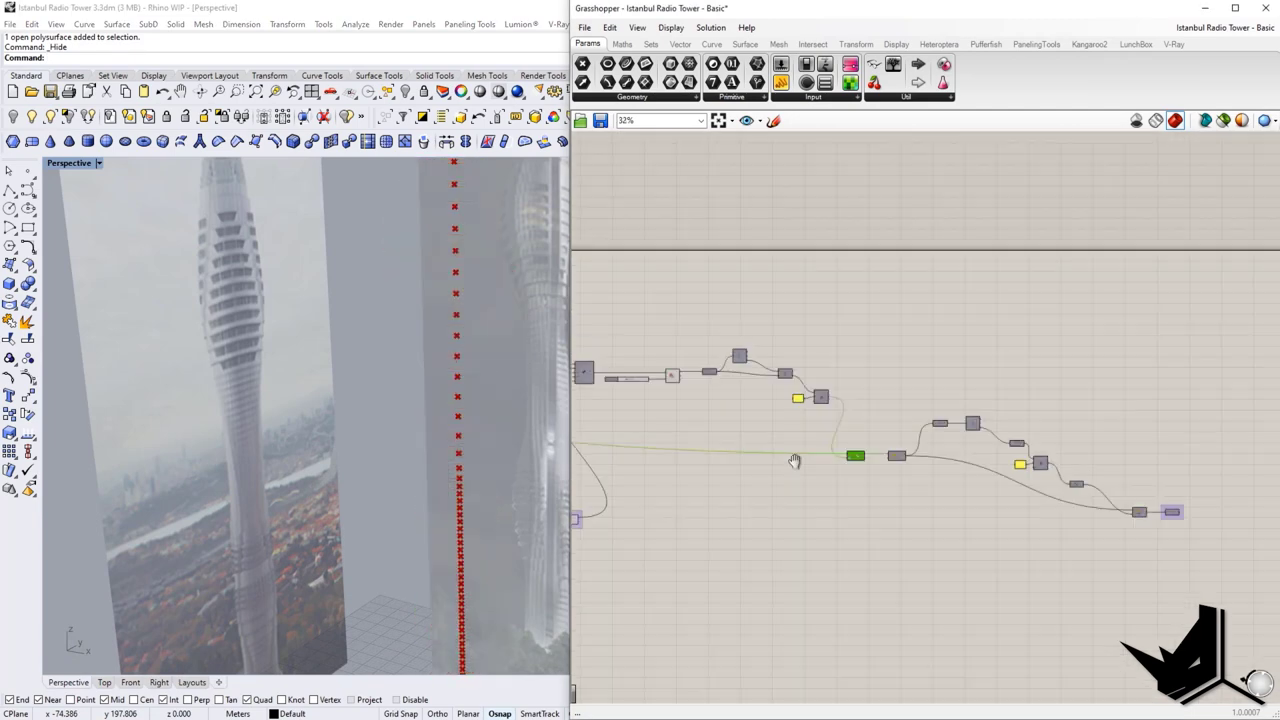
# Step: Select the List Item component after Evaluate Box at the definition's start and examine its point at the tower's base
pyautogui.moveTo(794, 460); pyautogui.dragTo(1010, 436, button='right')
pyautogui.moveTo(836, 427); pyautogui.dragTo(1100, 428, button='right')
pyautogui.moveTo(670, 412); pyautogui.dragTo(998, 423, button='right')
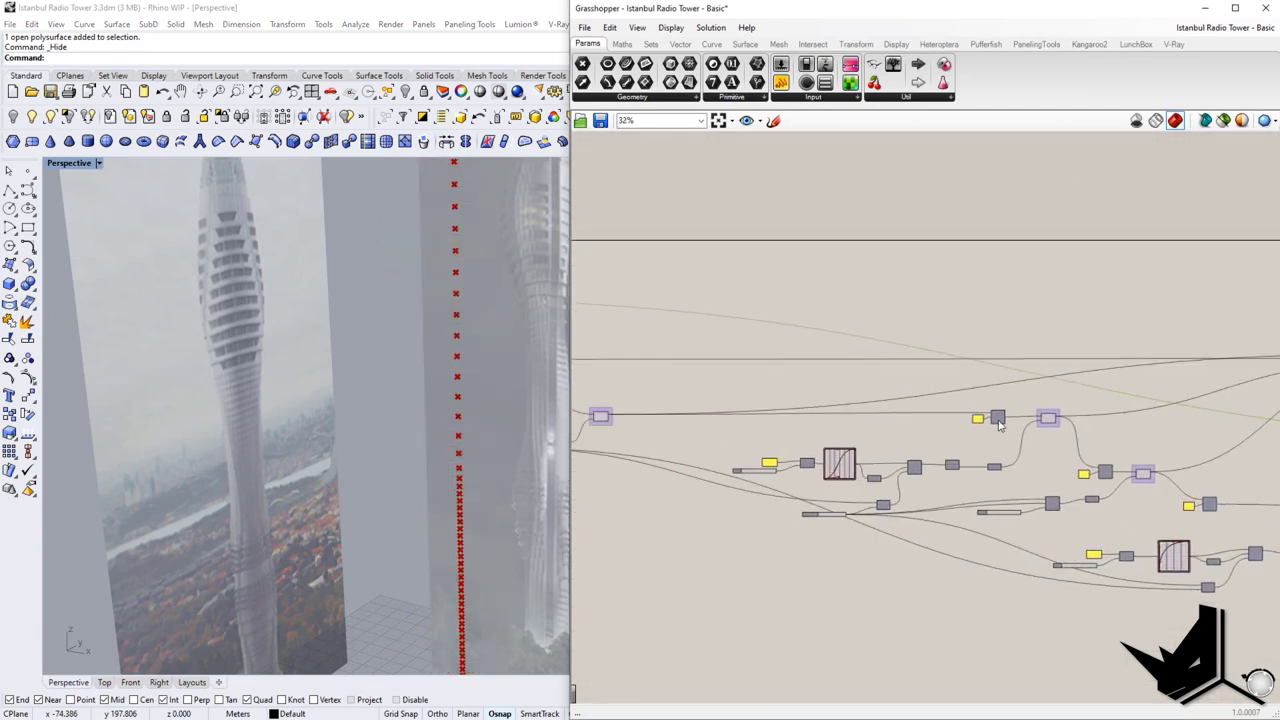
pyautogui.moveTo(736, 466); pyautogui.dragTo(1148, 464, button='right')
pyautogui.scroll(4, 955, 403)
pyautogui.moveTo(836, 348); pyautogui.dragTo(1039, 417, button='right')
pyautogui.scroll(-6, 506, 530)
pyautogui.keyDown('shift'); pyautogui.moveTo(506, 530); pyautogui.dragTo(462, 415, button='right'); pyautogui.keyUp('shift')
pyautogui.moveTo(942, 354); pyautogui.dragTo(852, 354, button='right')
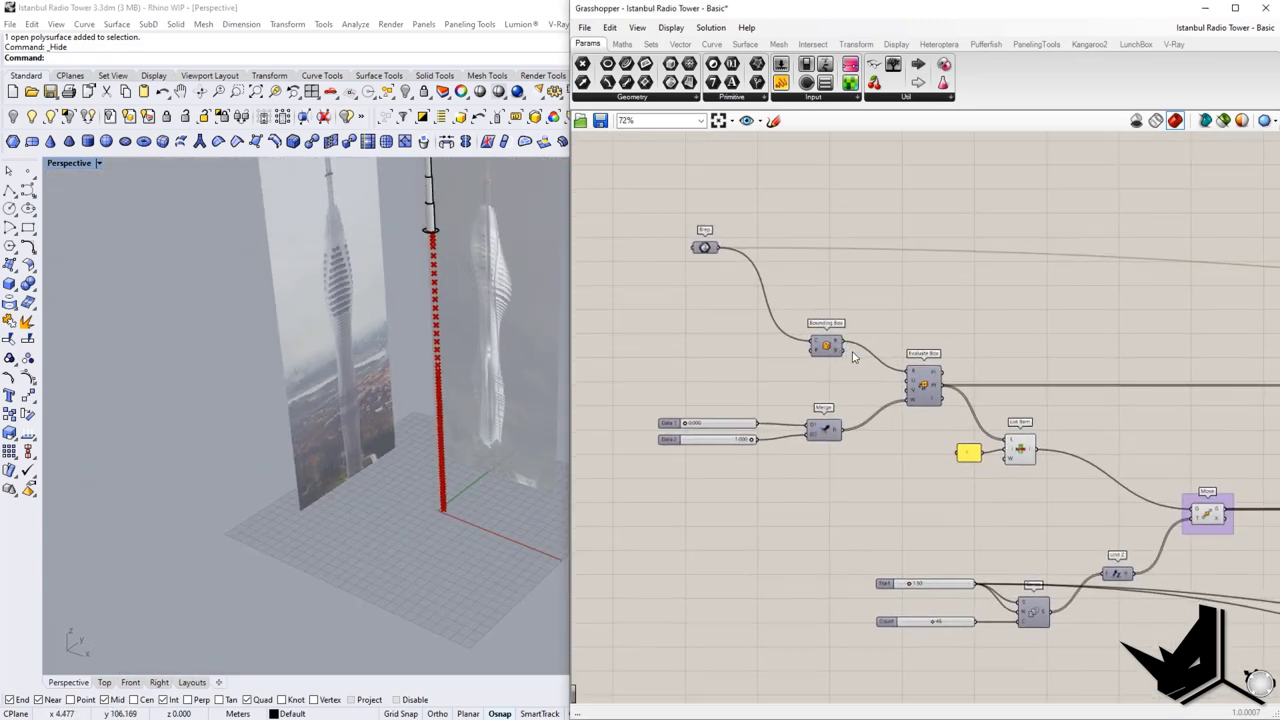
pyautogui.scroll(2, 765, 381)
pyautogui.click(1115, 472)
pyautogui.scroll(4, 446, 505)
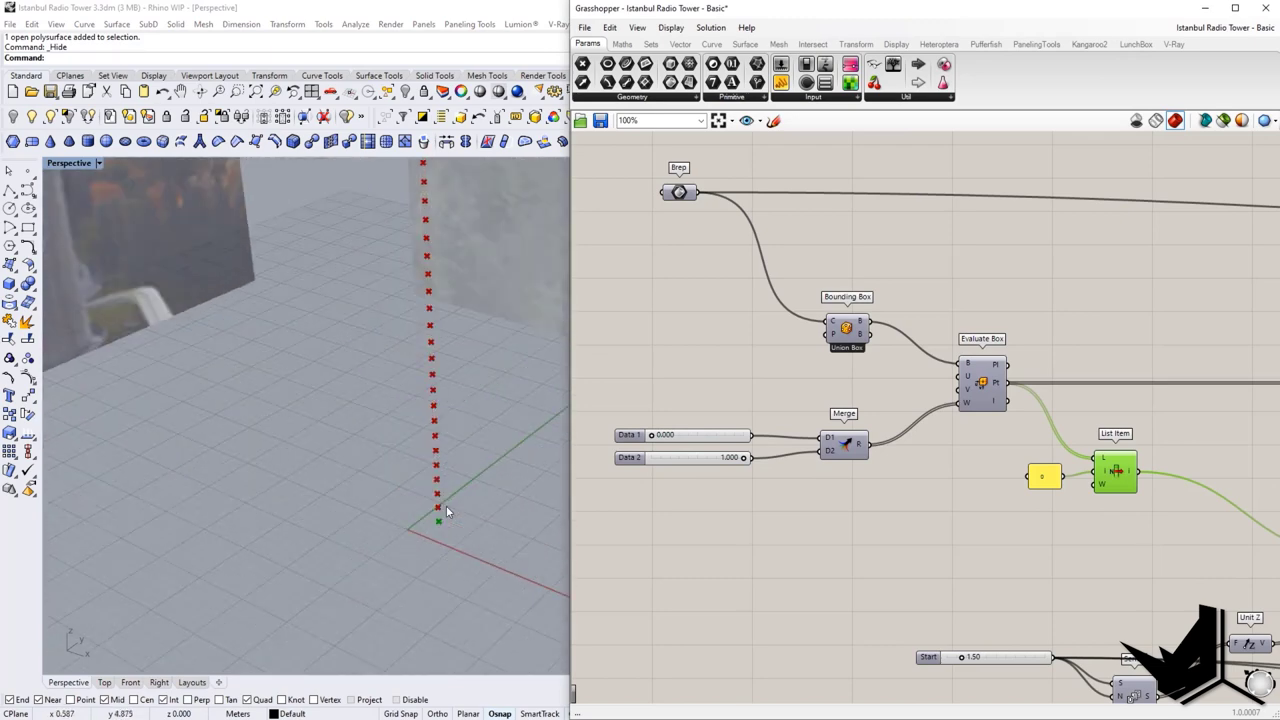
# Step: Review the Start and Count inputs of the first Series, and select the first Move component to examine its points
pyautogui.moveTo(1101, 541); pyautogui.dragTo(623, 419, button='right')
pyautogui.scroll(-3, 624, 421)
pyautogui.scroll(3, 735, 432)
pyautogui.moveTo(735, 432); pyautogui.dragTo(1003, 391, button='right')
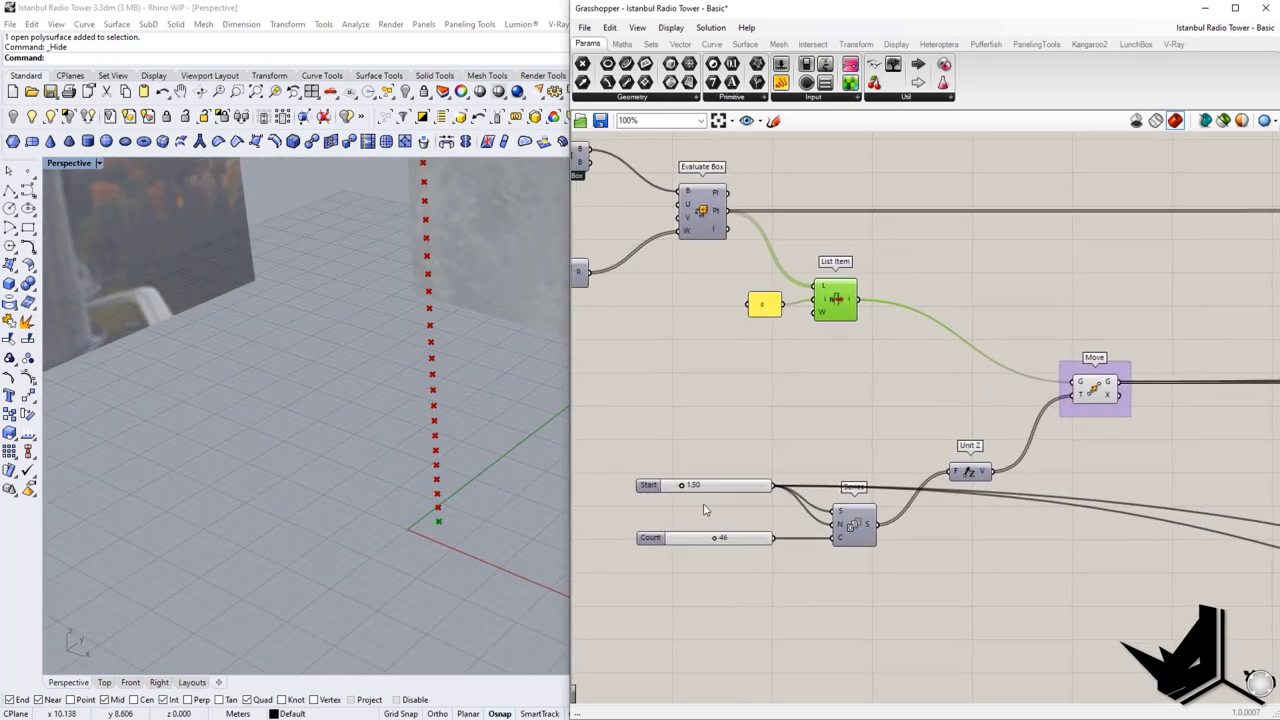
pyautogui.scroll(-6, 423, 409)
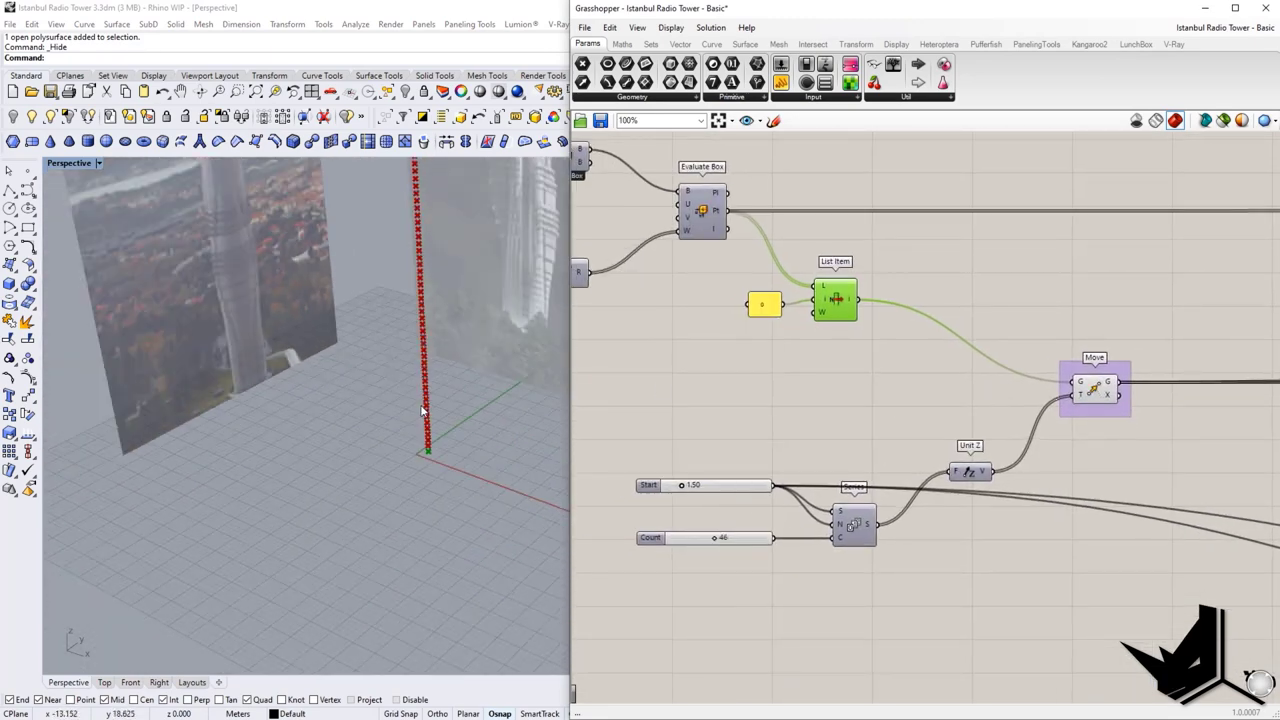
pyautogui.keyDown('shift'); pyautogui.moveTo(423, 409); pyautogui.dragTo(403, 491, button='right'); pyautogui.keyUp('shift')
pyautogui.click(1088, 392)
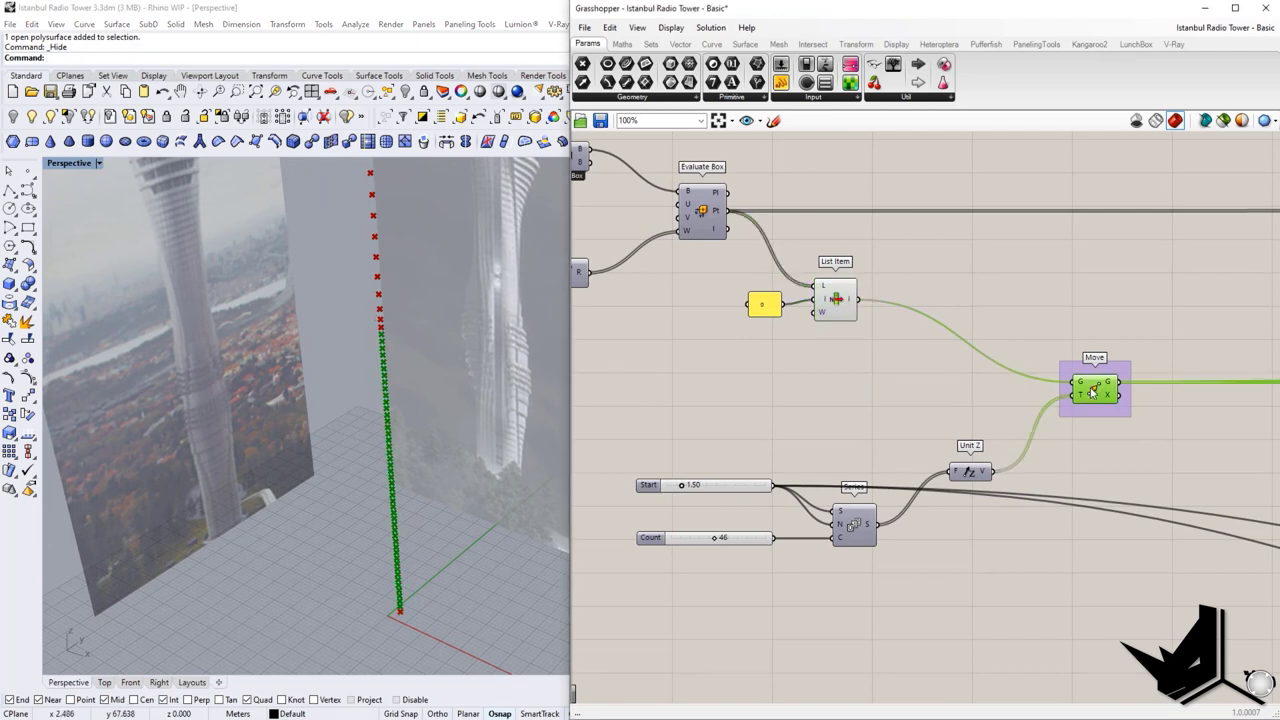
# Step: Follow the first Move output to the next List Item with index -1 and examine where the first two point groups meet
pyautogui.moveTo(1126, 502); pyautogui.dragTo(703, 474, button='right')
pyautogui.scroll(-5, 704, 477)
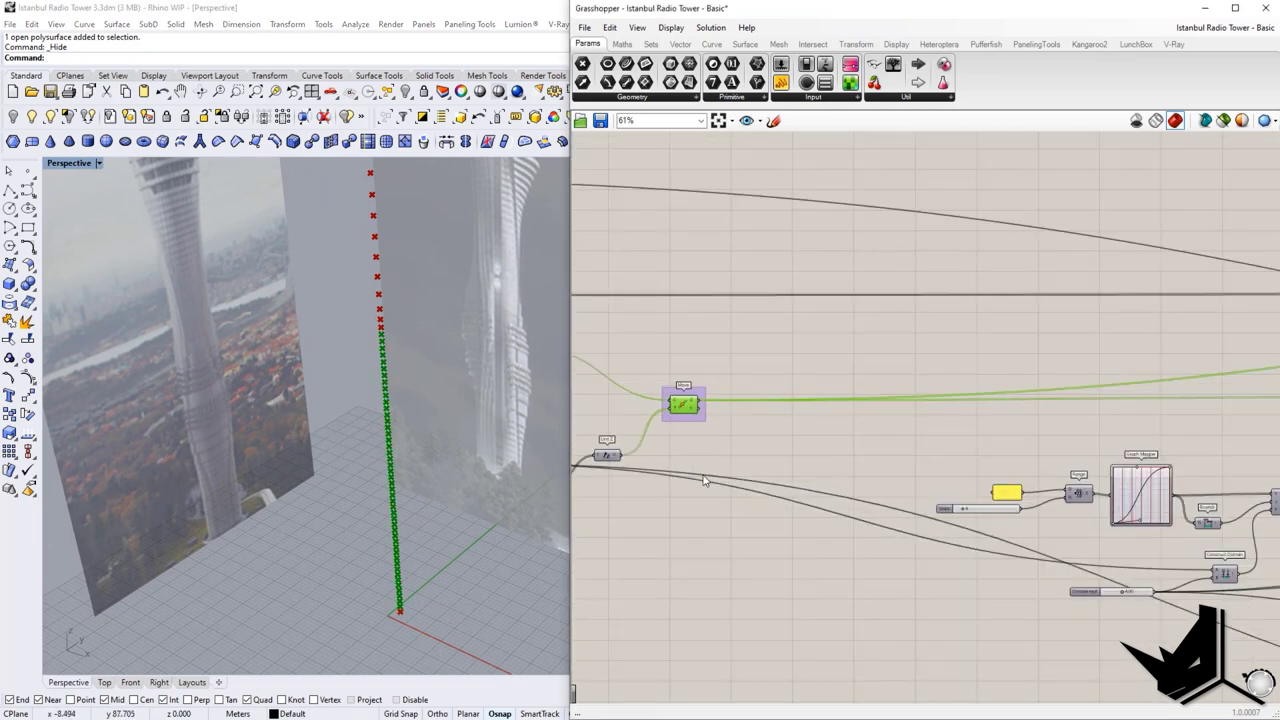
pyautogui.moveTo(1046, 484); pyautogui.dragTo(726, 525, button='right')
pyautogui.scroll(4, 1050, 450)
pyautogui.scroll(1, 858, 482)
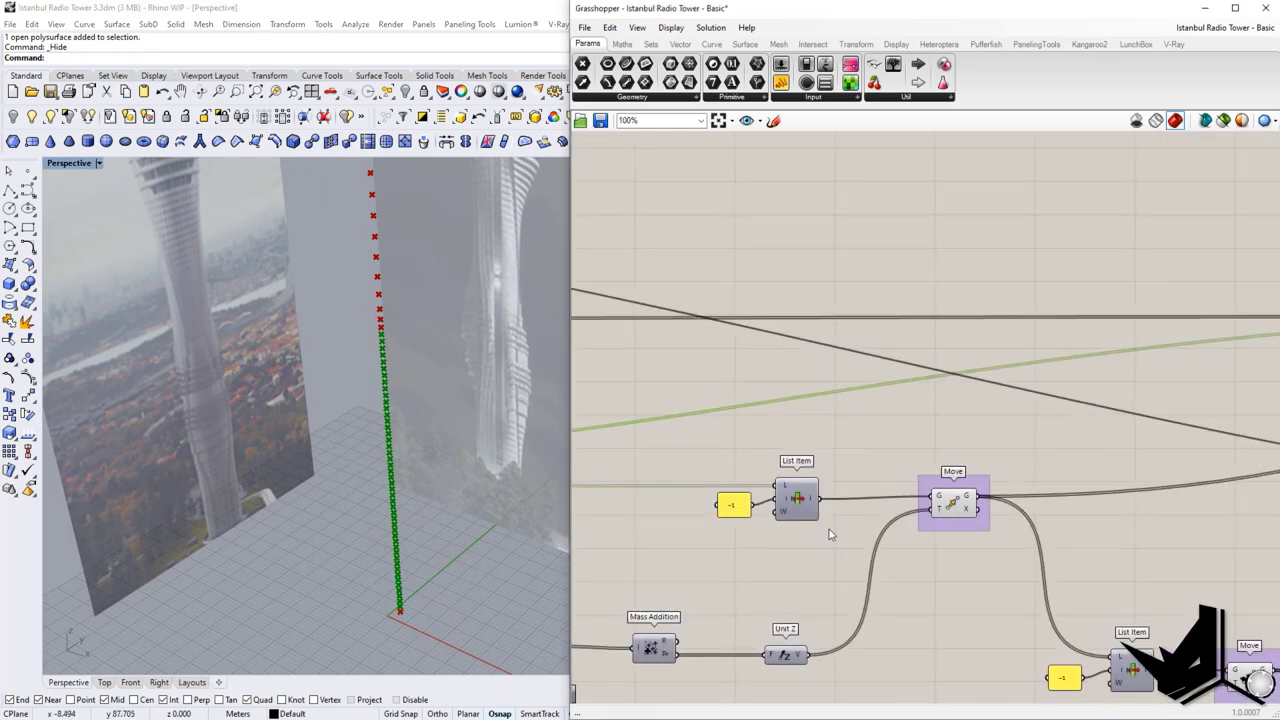
pyautogui.moveTo(828, 530); pyautogui.dragTo(882, 456, button='right')
pyautogui.scroll(5, 381, 332)
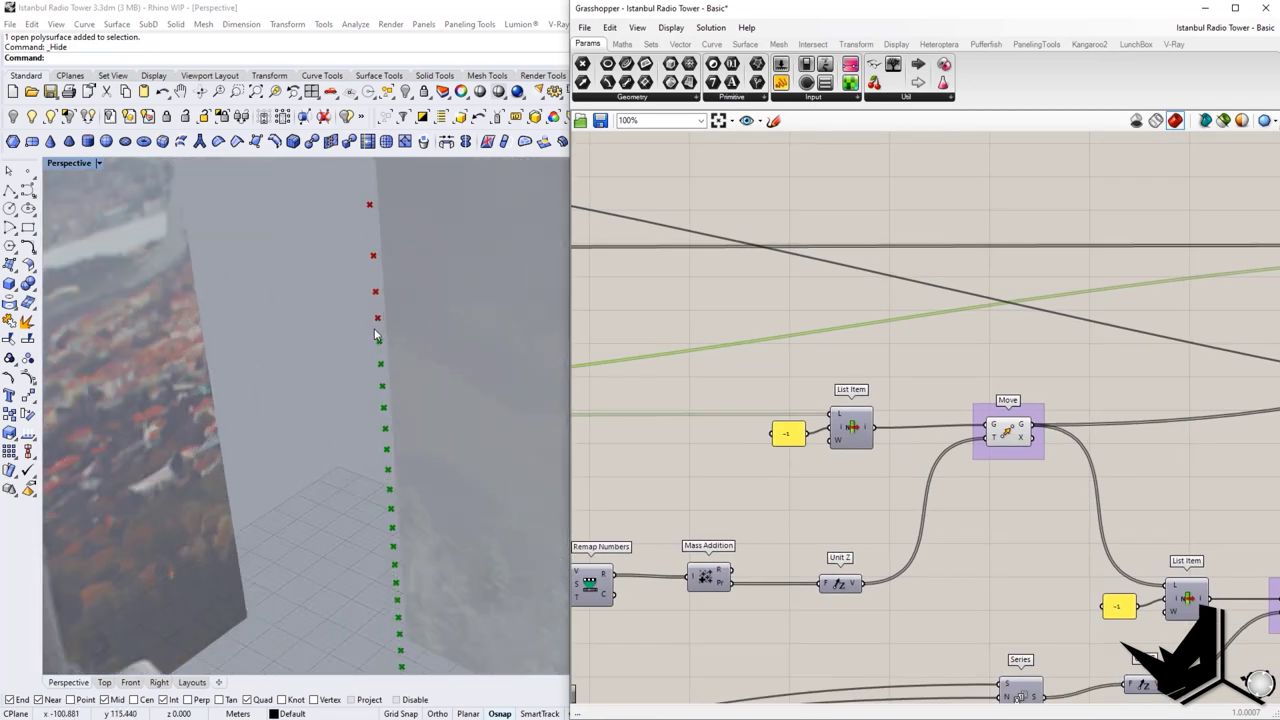
pyautogui.scroll(-3, 391, 337)
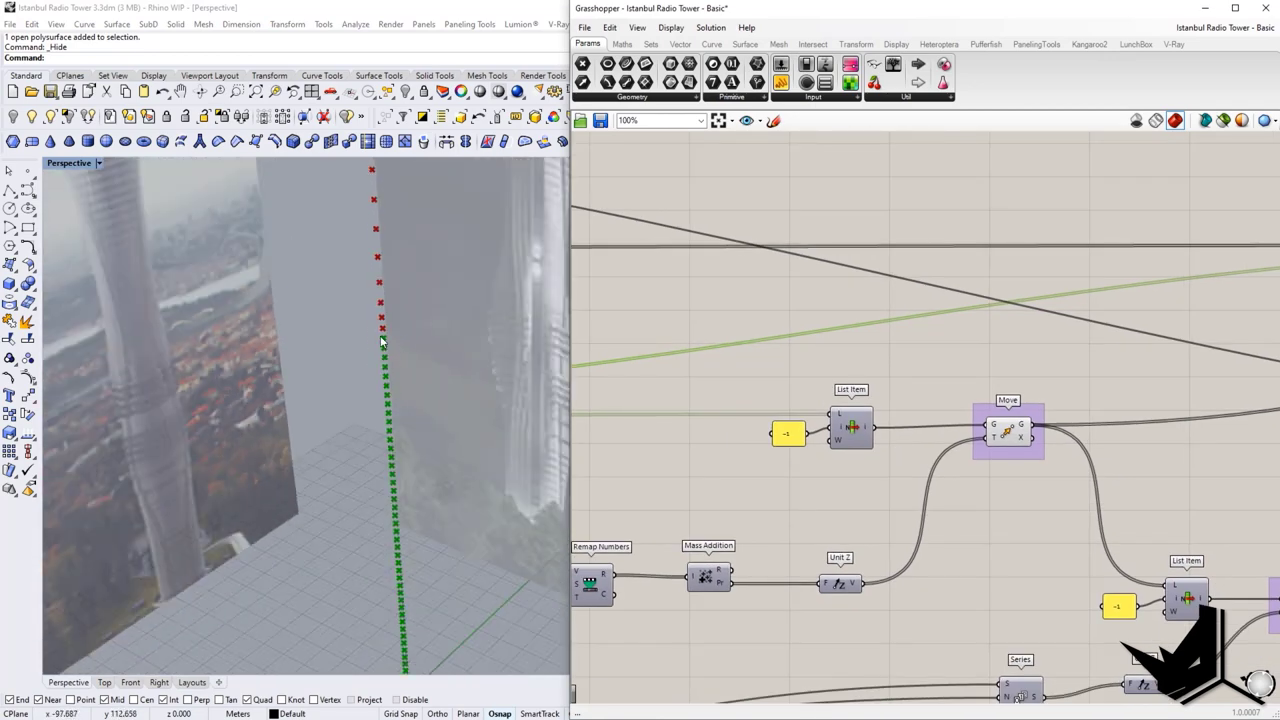
pyautogui.scroll(5, 395, 337)
pyautogui.scroll(-5, 381, 340)
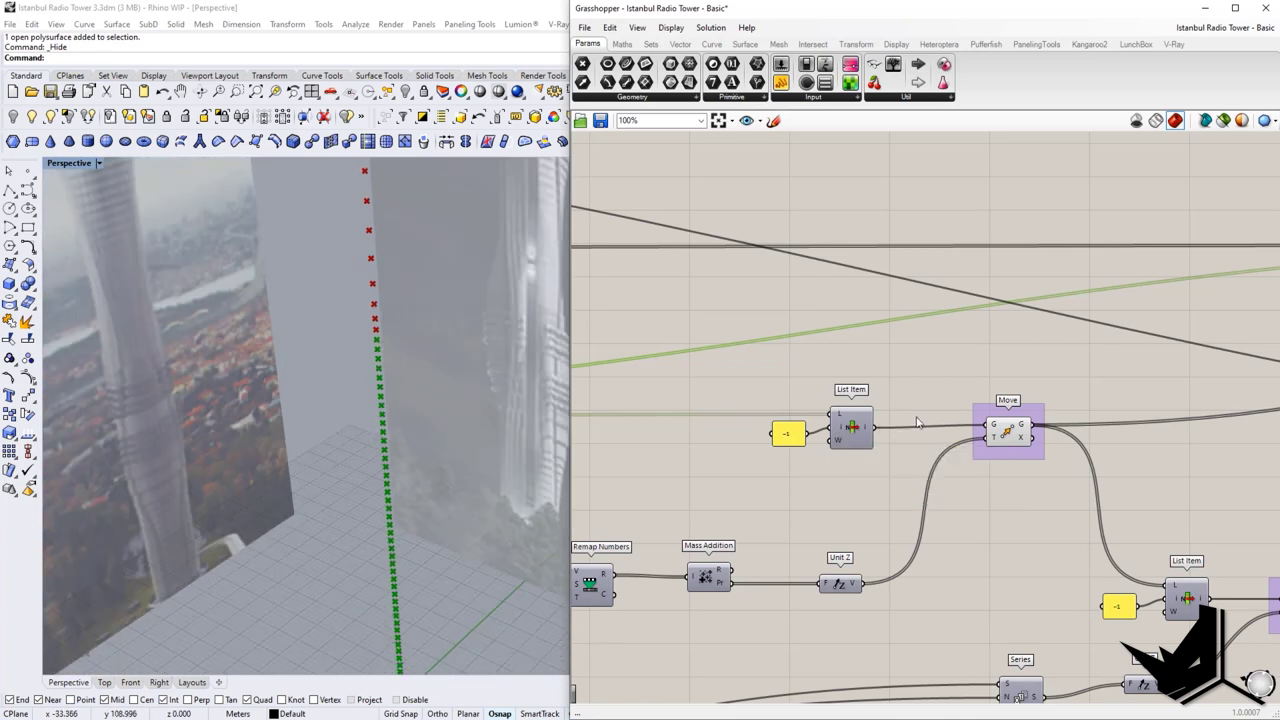
# Step: Briefly preview the List Item with index -1, and select the Move component after it to examine the second point group
pyautogui.click(848, 428)
pyautogui.rightClick(853, 426)
pyautogui.click(884, 449)
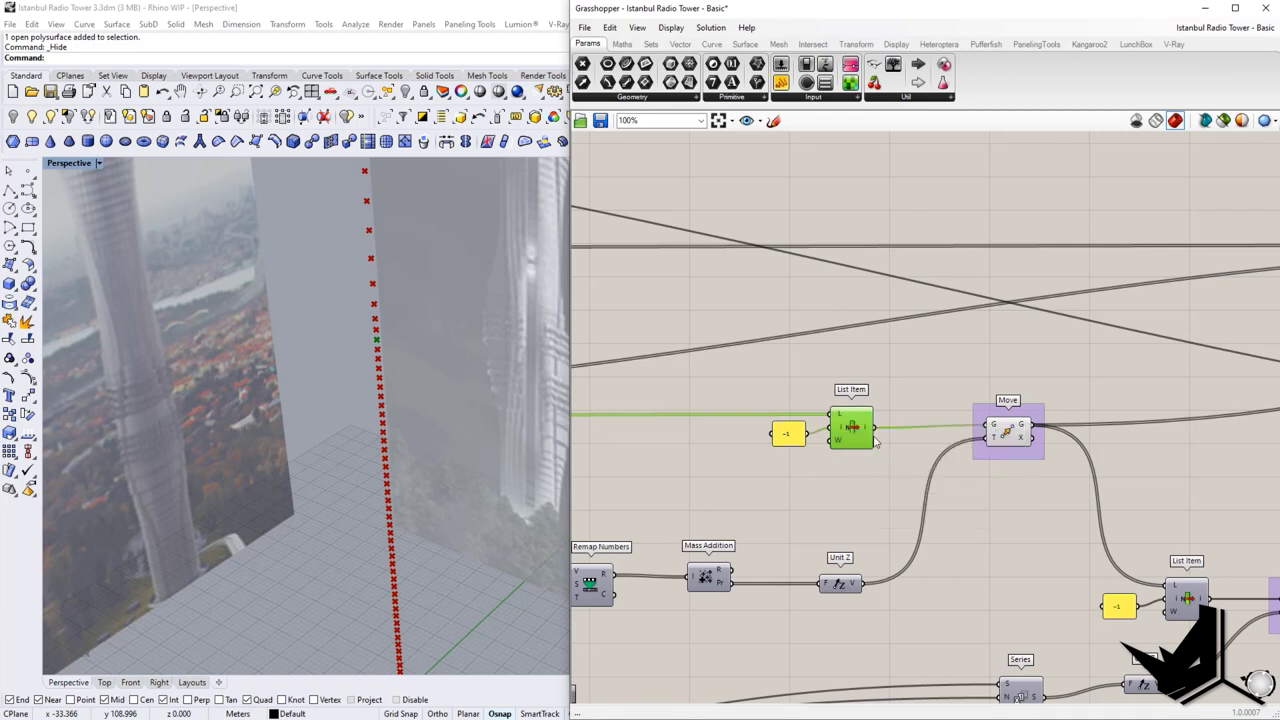
pyautogui.rightClick(857, 436)
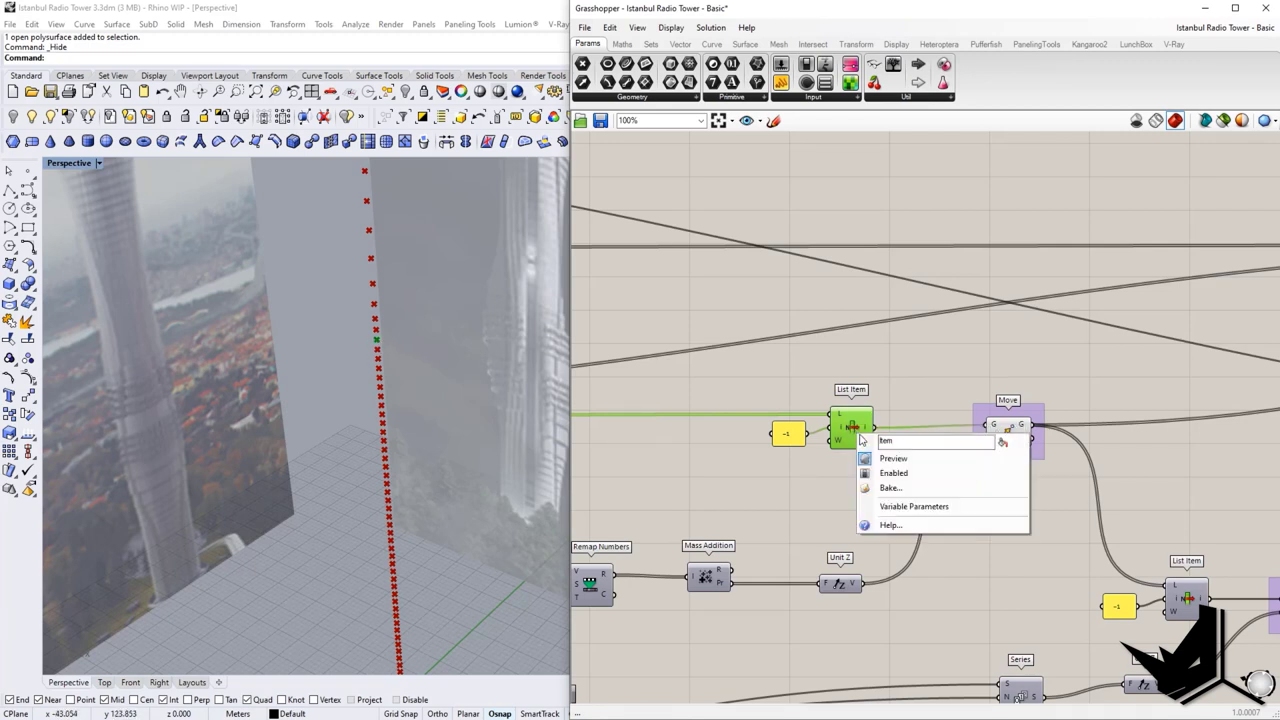
pyautogui.click(881, 462)
pyautogui.click(1018, 436)
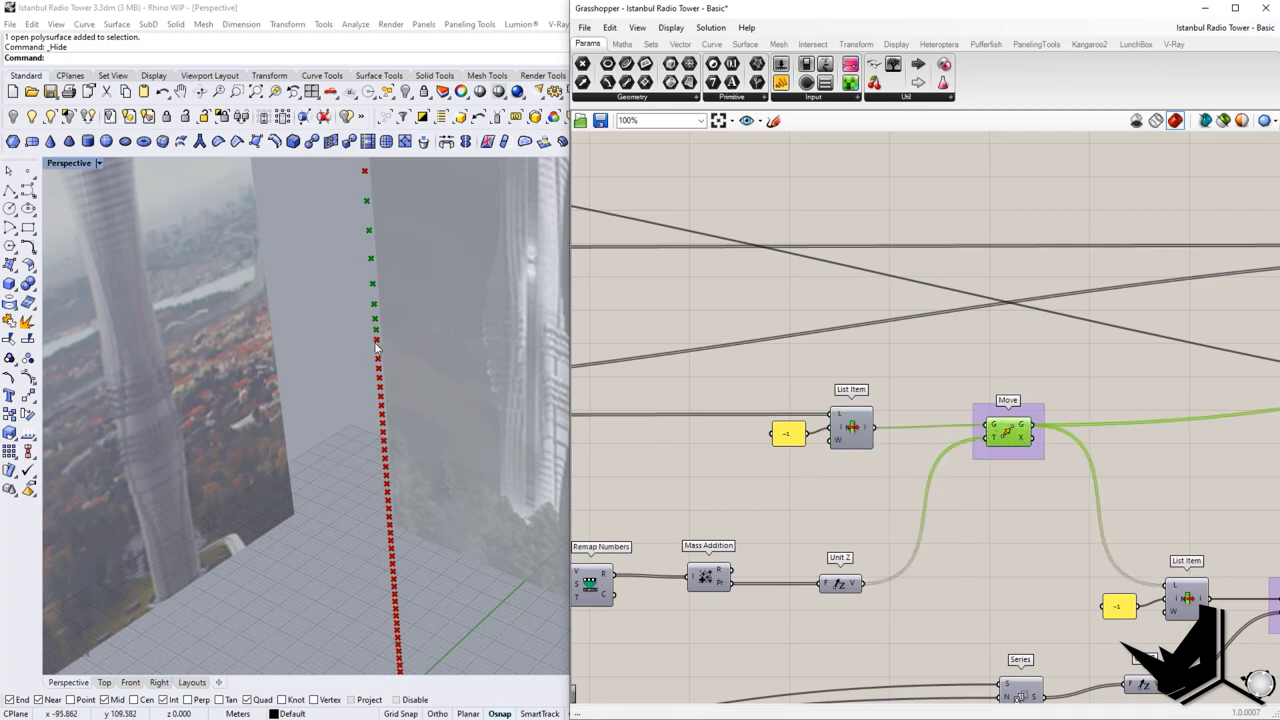
# Step: Outline the component chain from Range to Unit Z with a red rectangle in a screen capture overlay, and dismiss the overlay
pyautogui.scroll(-3, 918, 480)
pyautogui.moveTo(918, 480); pyautogui.dragTo(1141, 384, button='right')
pyautogui.moveTo(902, 448); pyautogui.dragTo(890, 447, button='right')
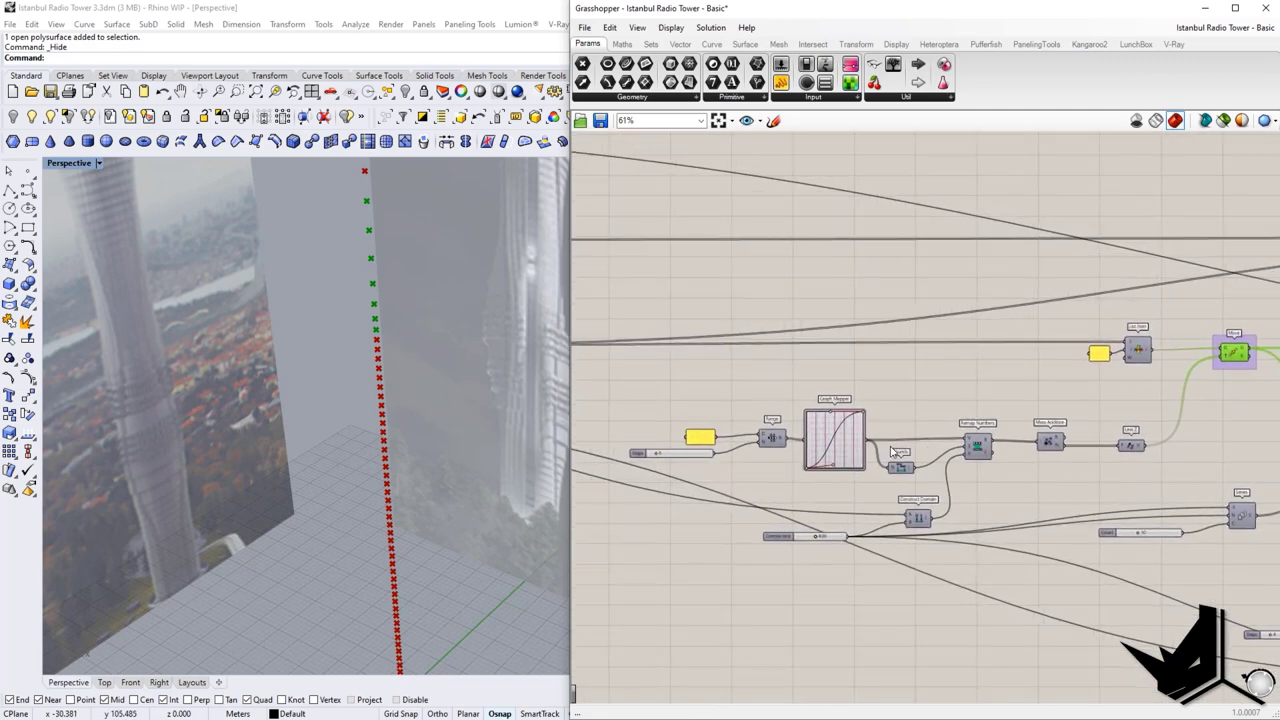
pyautogui.press('Print')
pyautogui.moveTo(604, 331); pyautogui.dragTo(1231, 627)
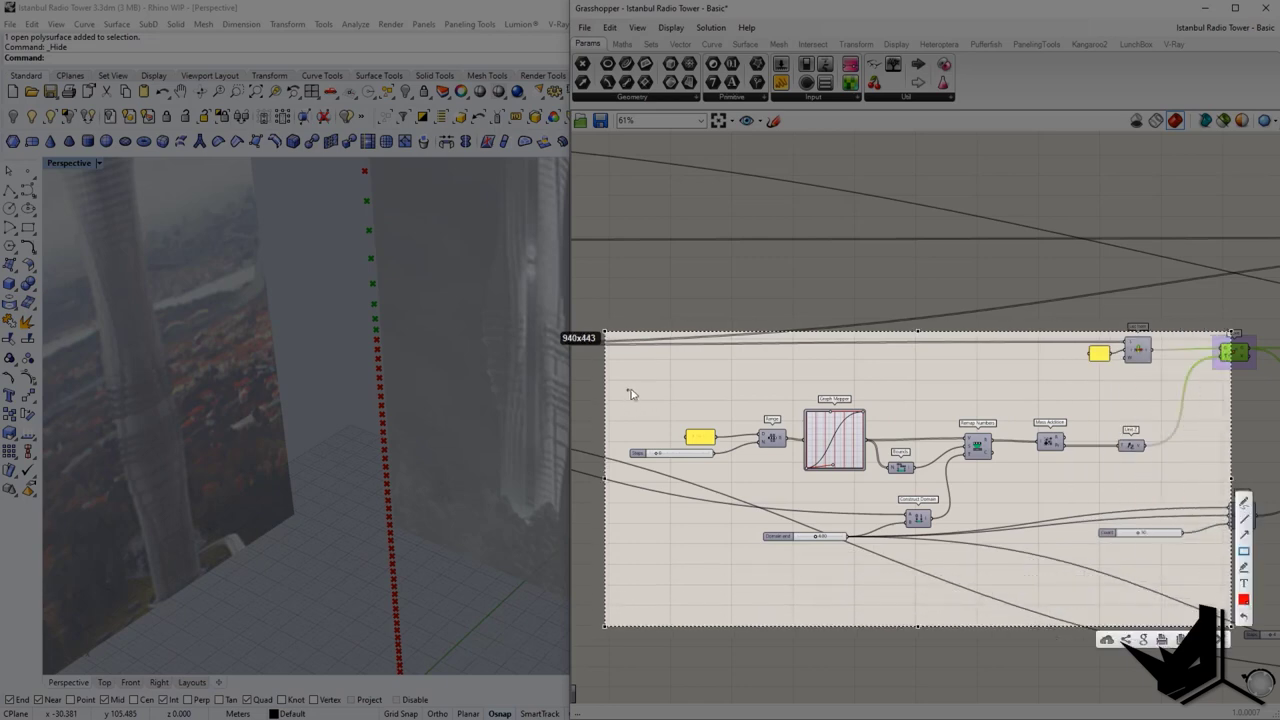
pyautogui.moveTo(631, 383); pyautogui.dragTo(1166, 545)
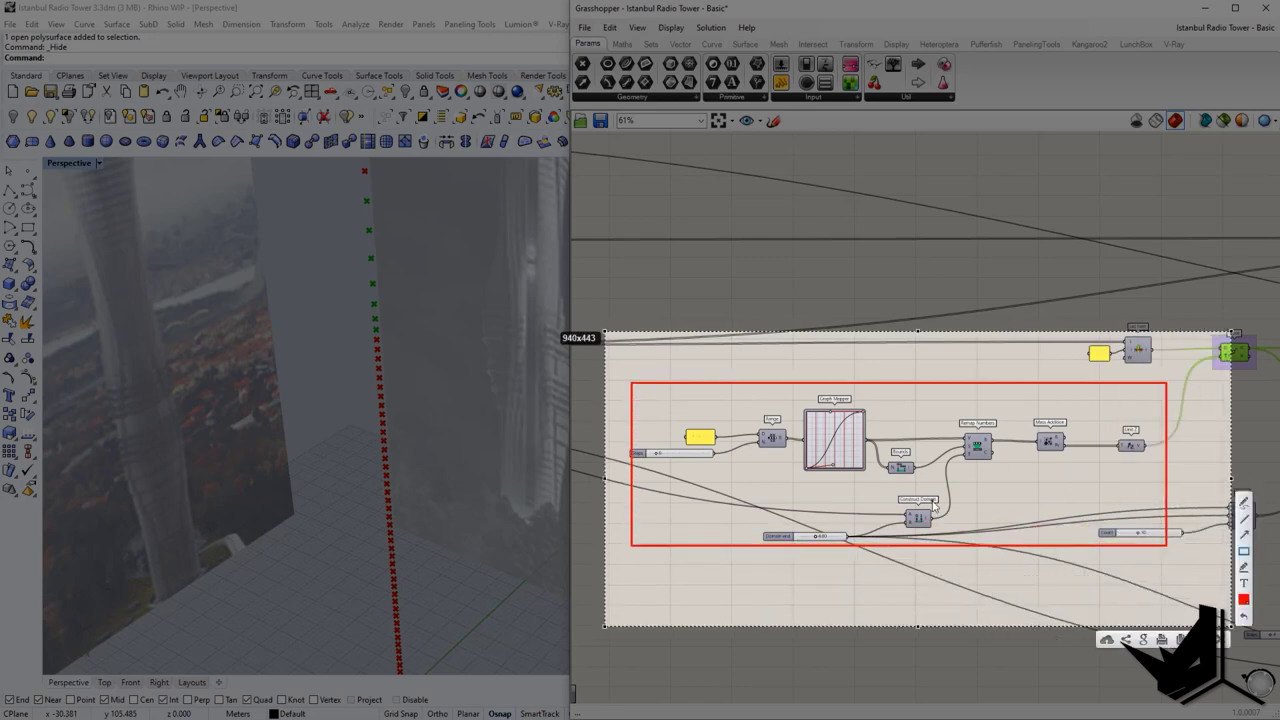
pyautogui.press('Escape')
# Step: Examine the Range, Graph Mapper, Bounds, Construct Domain and Remap Numbers components that space the second point group
pyautogui.moveTo(386, 320); pyautogui.dragTo(382, 284, button='right')
pyautogui.moveTo(920, 431); pyautogui.dragTo(981, 427, button='right')
pyautogui.scroll(3, 738, 457)
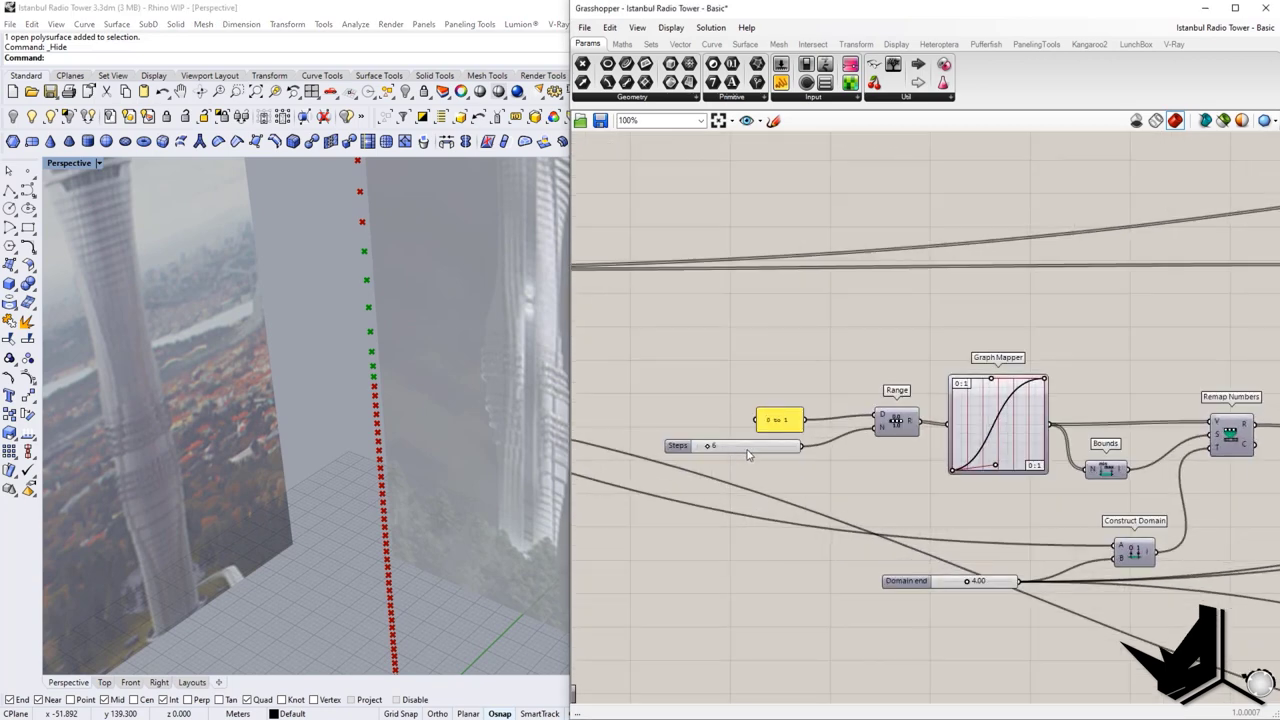
pyautogui.moveTo(1120, 501); pyautogui.dragTo(791, 473, button='right')
pyautogui.scroll(-1, 988, 443)
pyautogui.moveTo(988, 443); pyautogui.dragTo(1157, 441, button='right')
pyautogui.moveTo(917, 452); pyautogui.dragTo(933, 470, button='right')
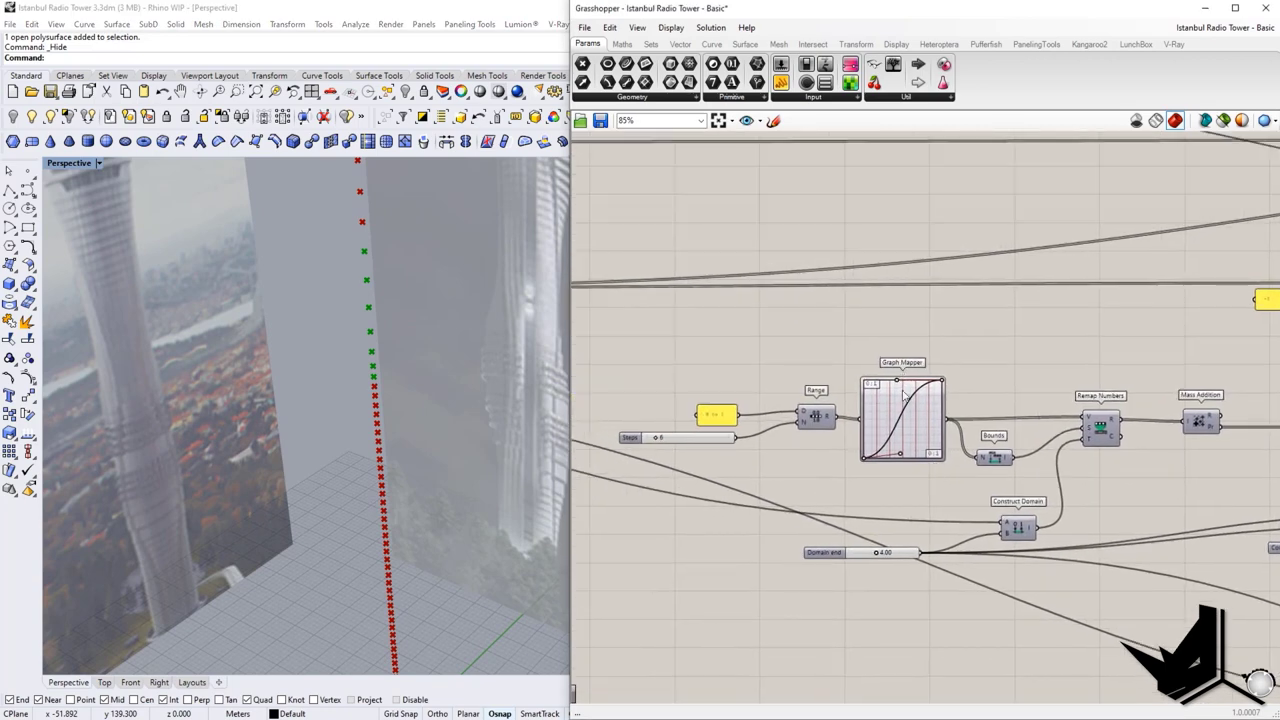
# Step: Try reshaping the Graph Mapper's Bezier curve through its lower handle, and undo the change
pyautogui.moveTo(900, 455); pyautogui.dragTo(893, 425)
pyautogui.hotkey('ctrl', 'z')
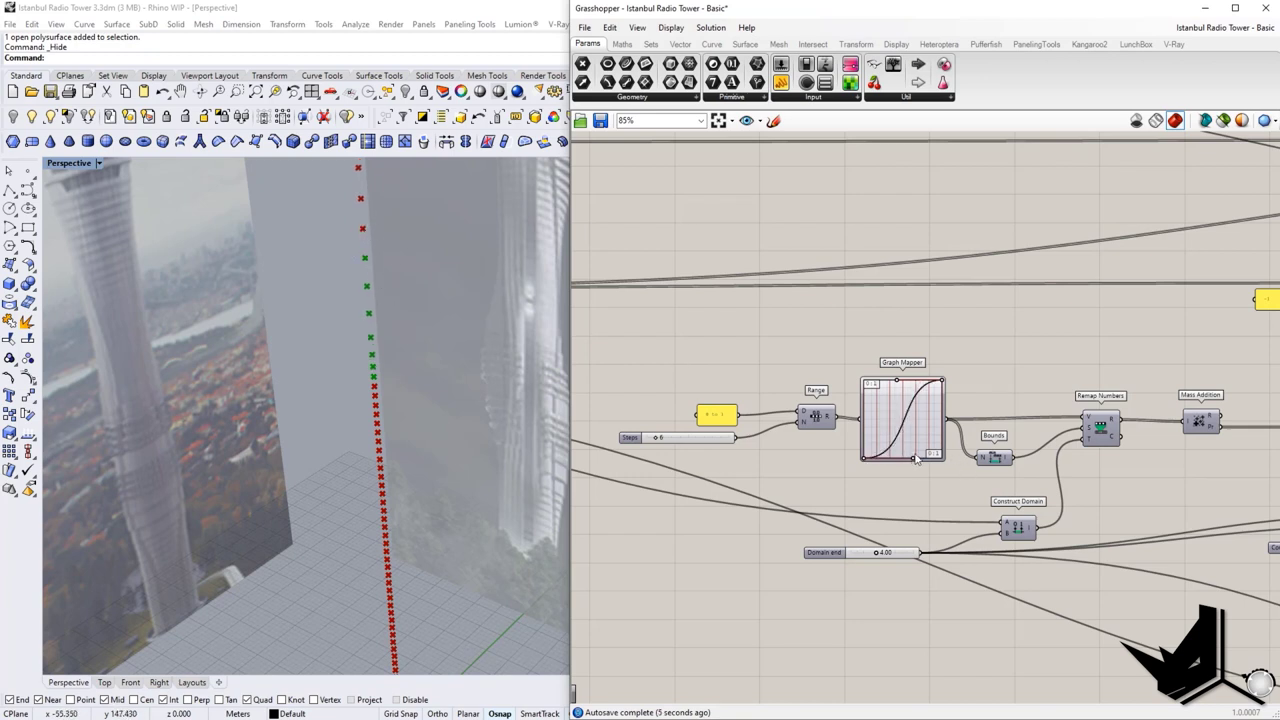
pyautogui.hotkey('ctrl', 'z')
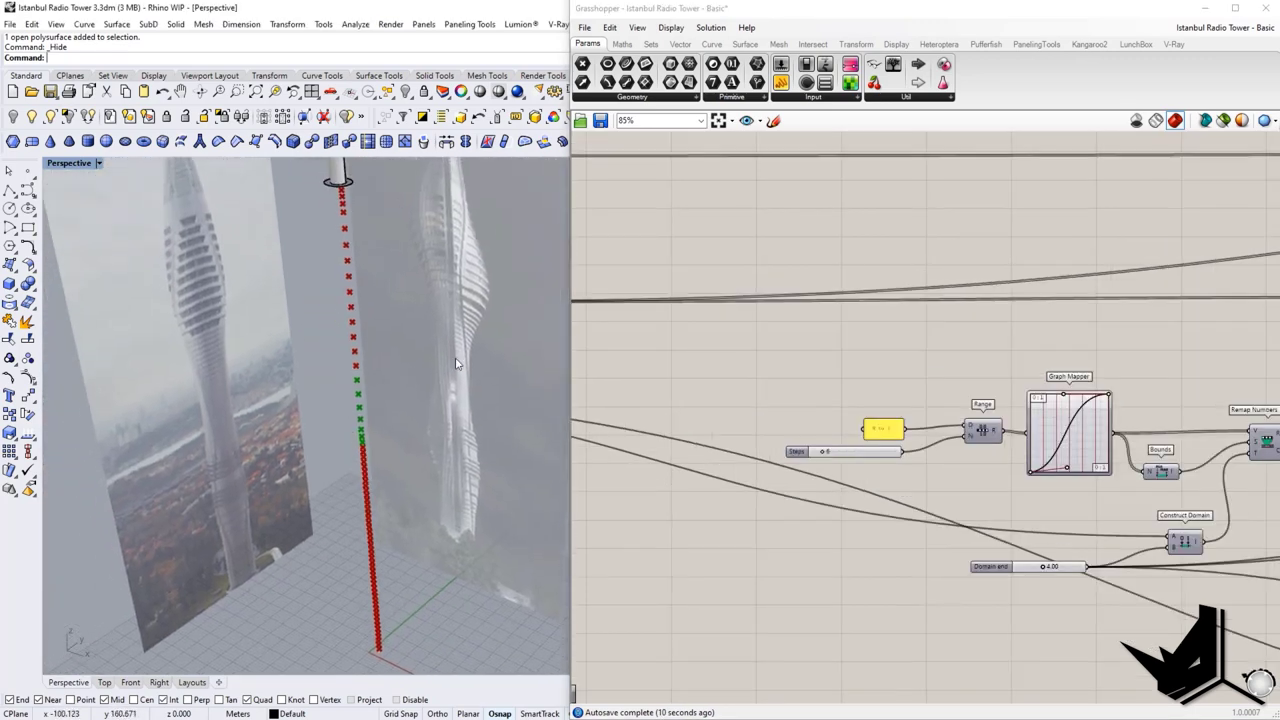
# Step: Test the Steps slider of the Range at 4 against the point group, and set it back to 6
pyautogui.scroll(3, 456, 363)
pyautogui.scroll(2, 825, 426)
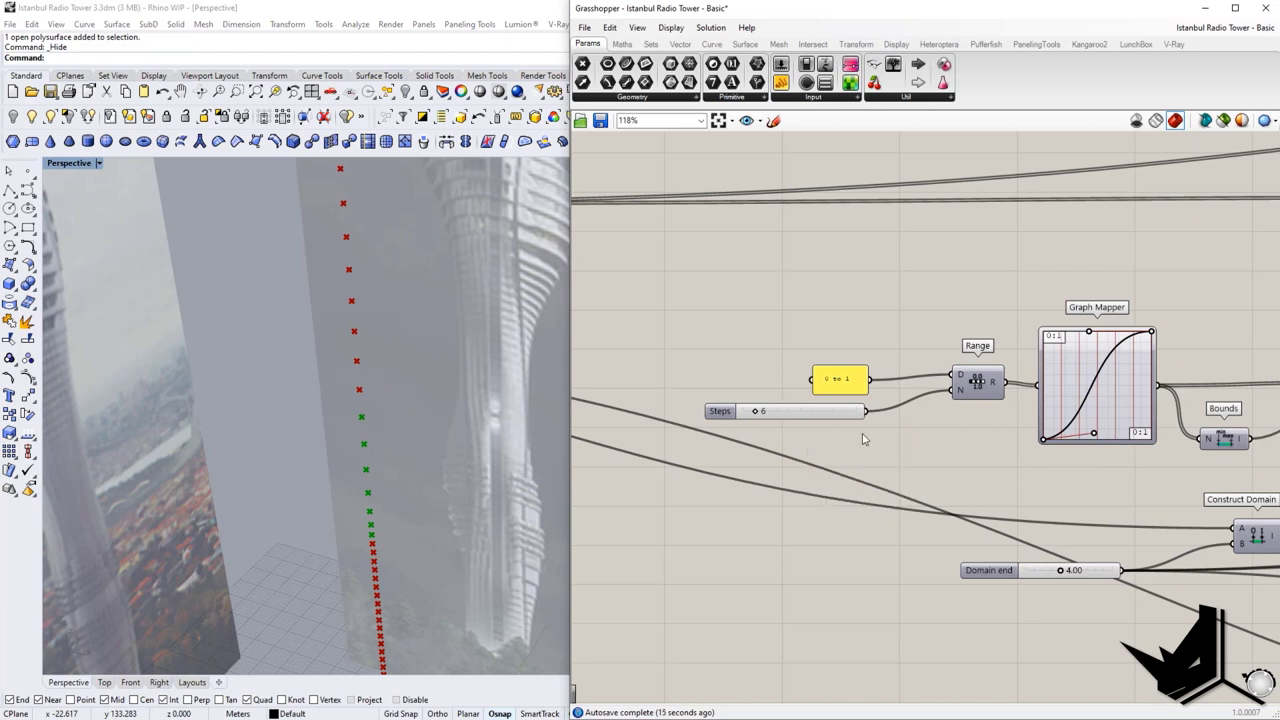
pyautogui.doubleClick(776, 412)
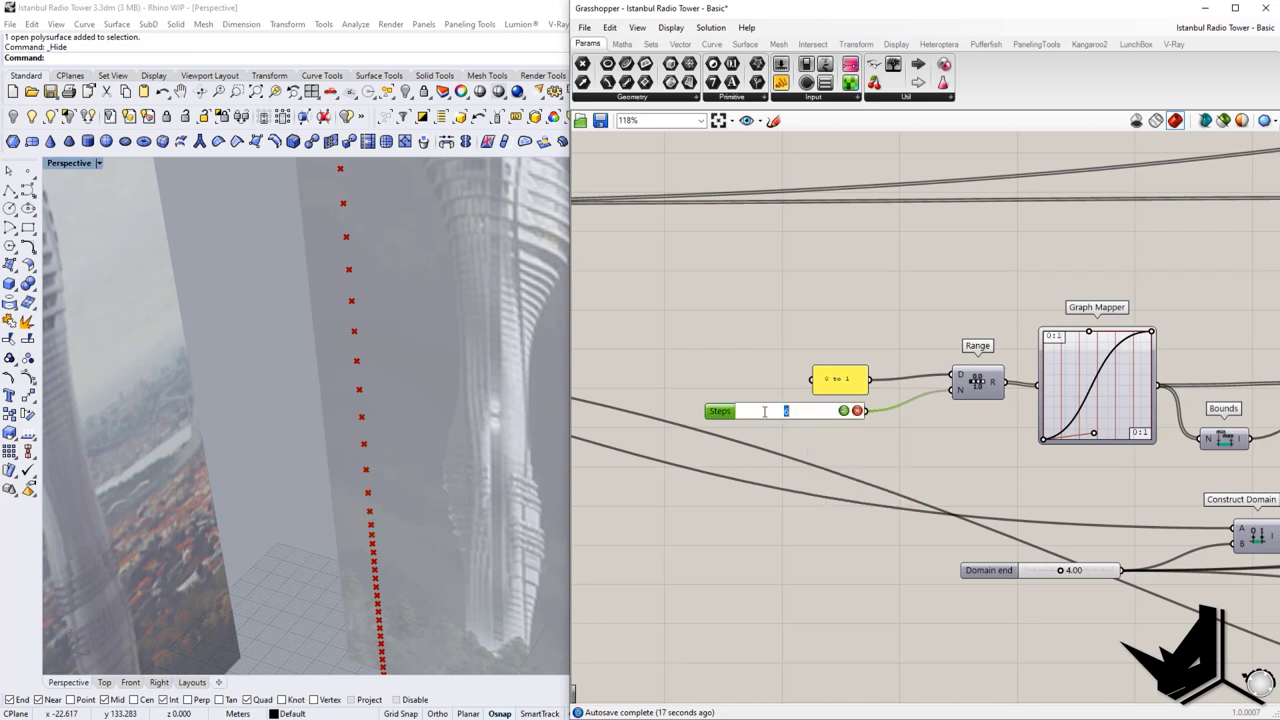
pyautogui.click(844, 411)
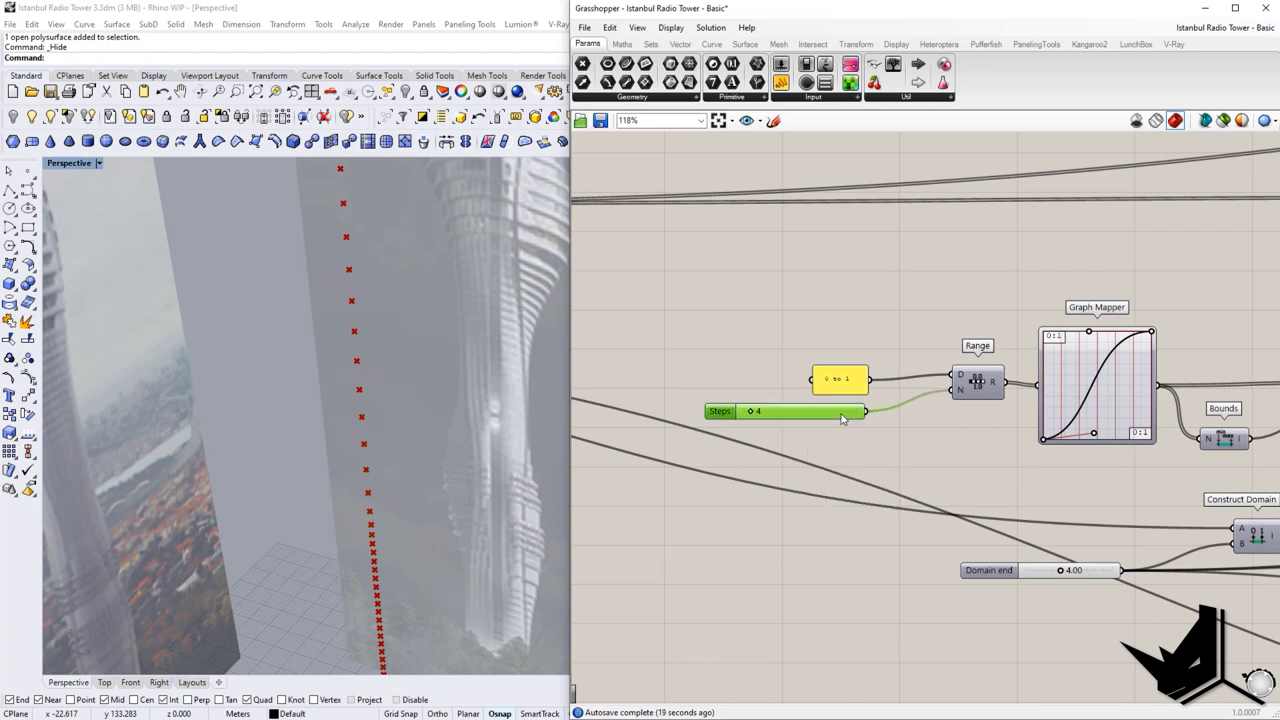
pyautogui.doubleClick(760, 410)
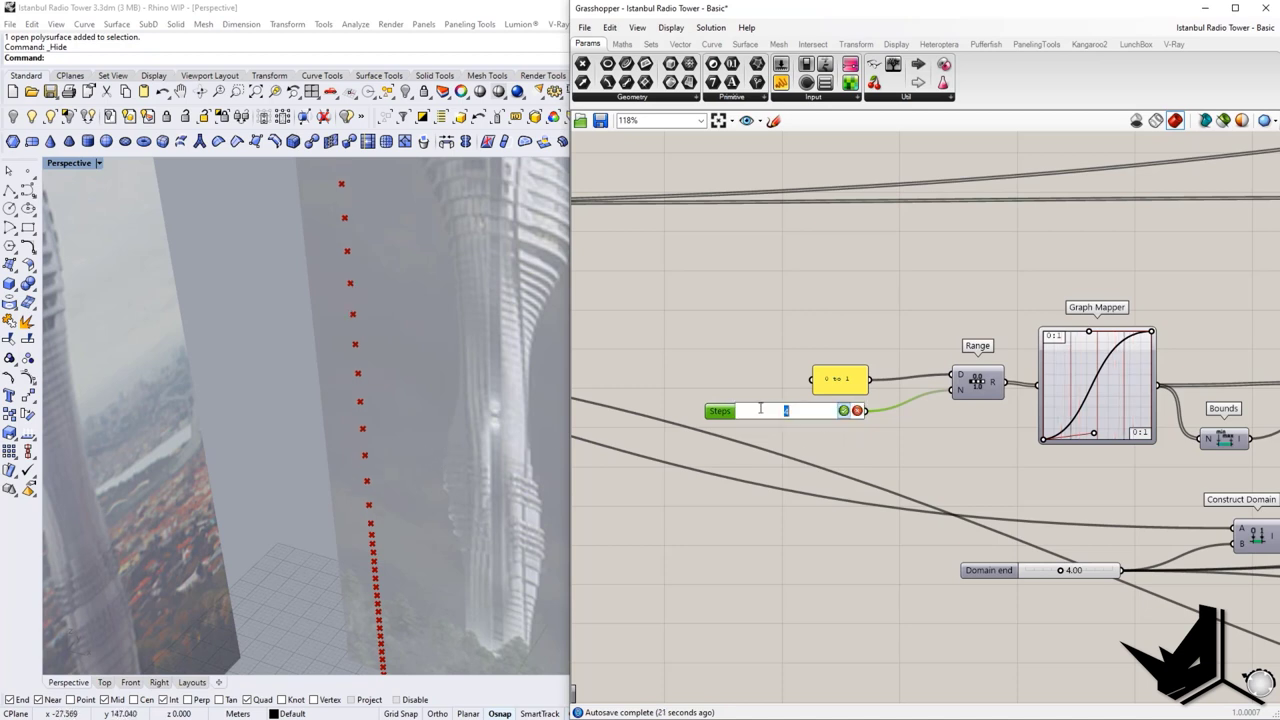
pyautogui.click(844, 412)
# Step: Follow the graph-mapped values through Remap Numbers and Mass Addition to the Unit Z feeding the Move
pyautogui.scroll(-3, 784, 442)
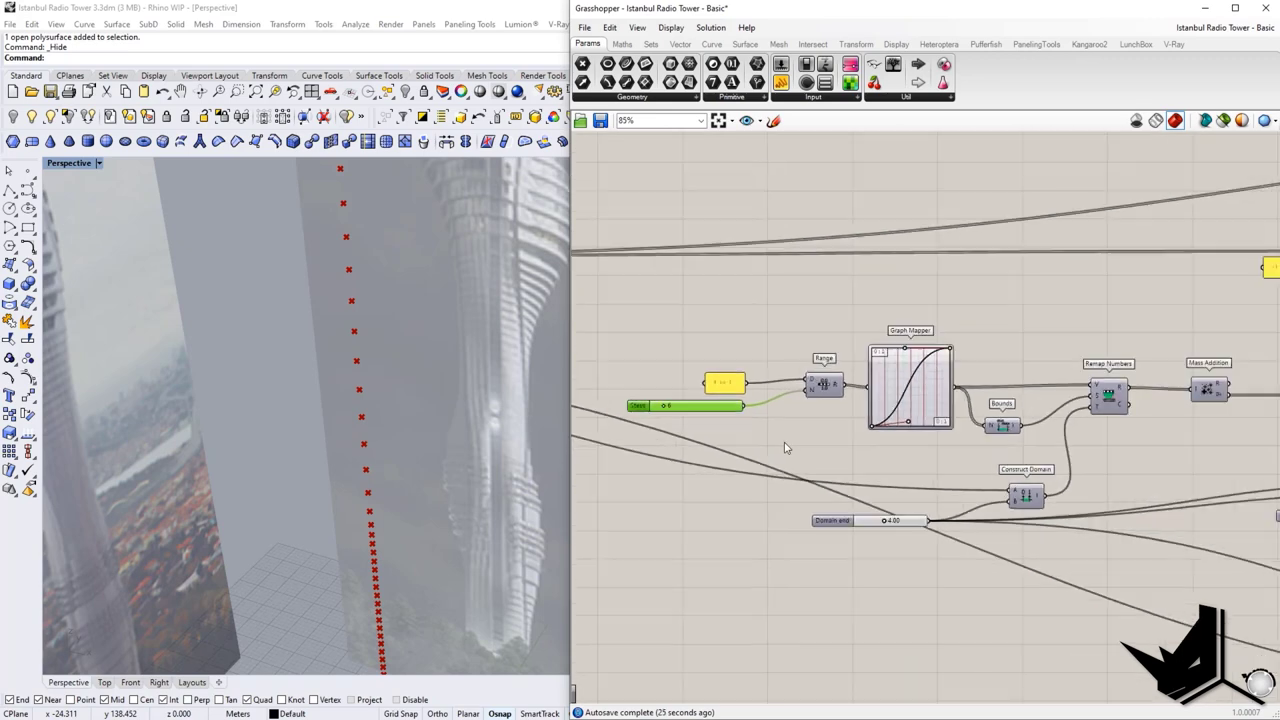
pyautogui.moveTo(872, 470); pyautogui.dragTo(774, 458, button='right')
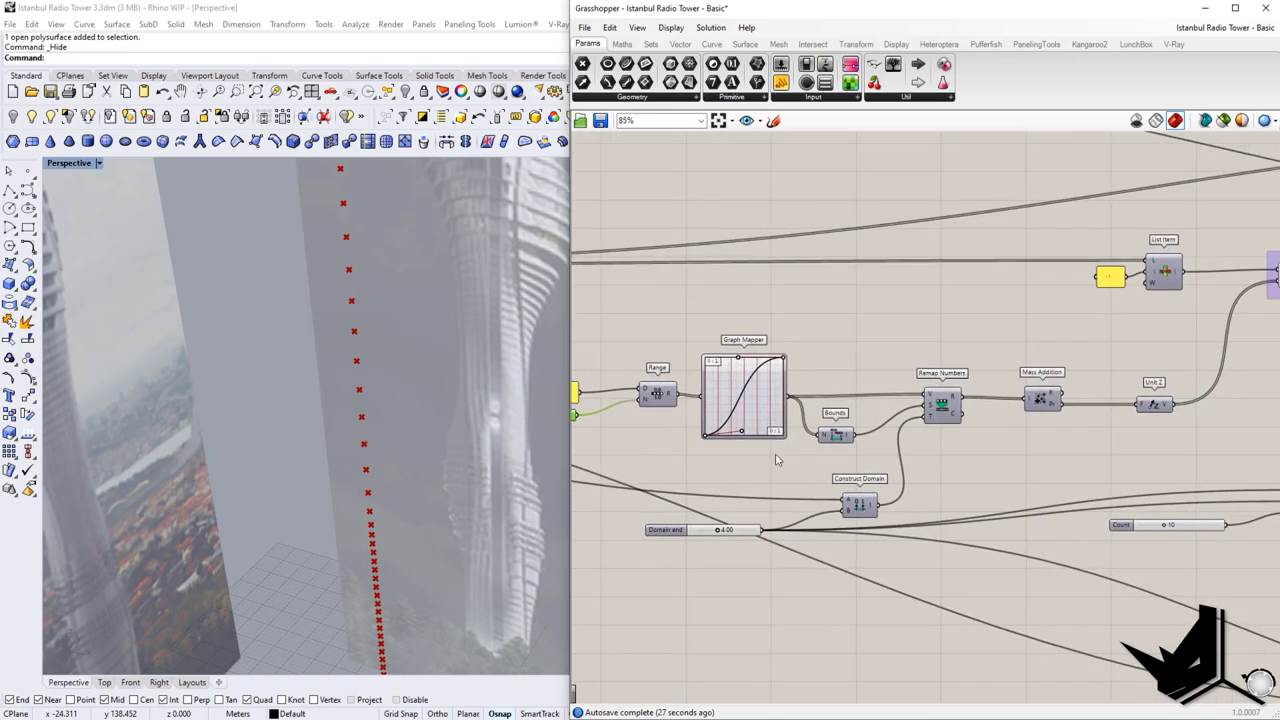
pyautogui.scroll(1, 776, 444)
pyautogui.click(978, 402)
pyautogui.click(1093, 449)
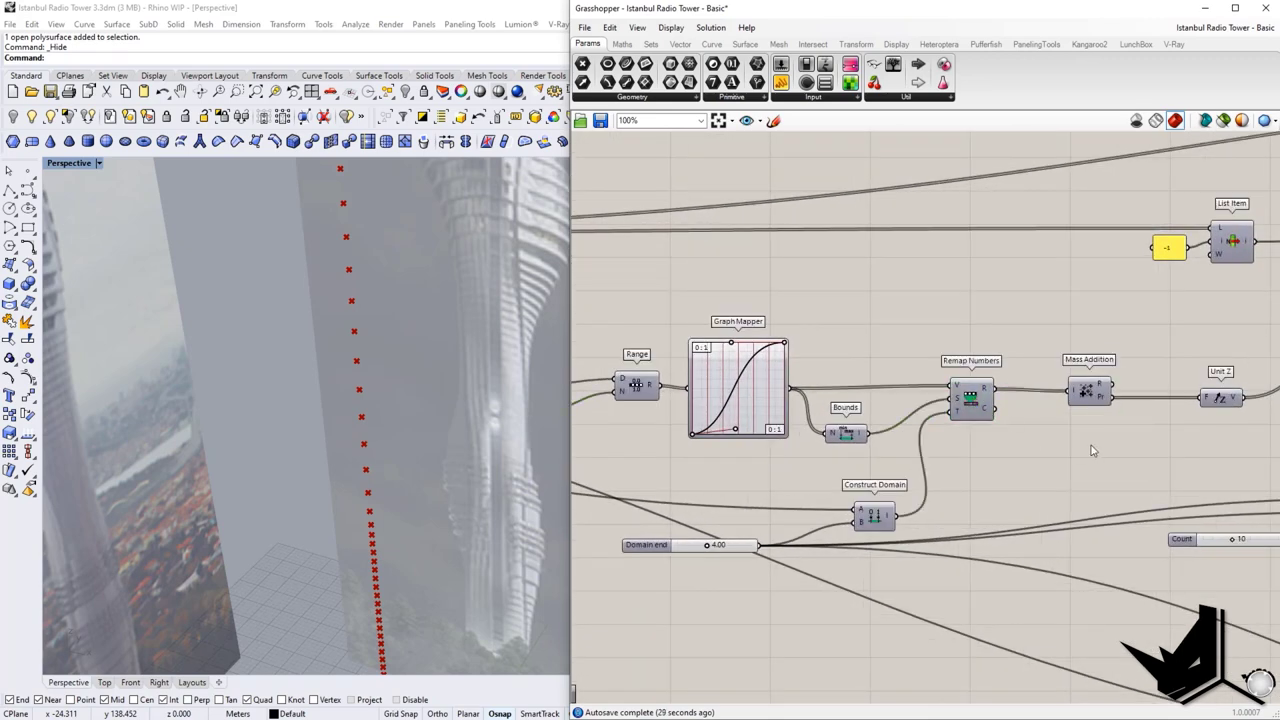
pyautogui.moveTo(1092, 449); pyautogui.dragTo(933, 470, button='right')
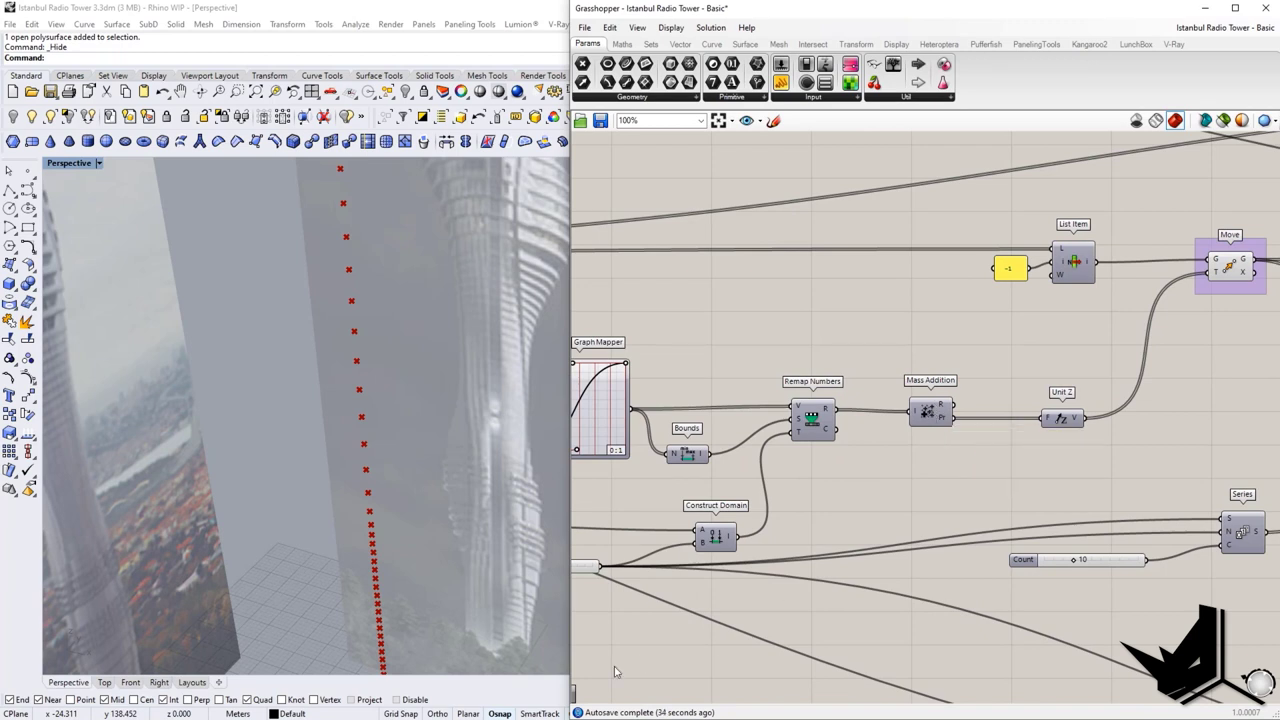
# Step: Inspect Mass Addition's partial results in a temporary Panel above Unit Z, and delete the Panel
pyautogui.click(781, 82)
pyautogui.click(1131, 333)
pyautogui.moveTo(954, 418); pyautogui.dragTo(1090, 332)
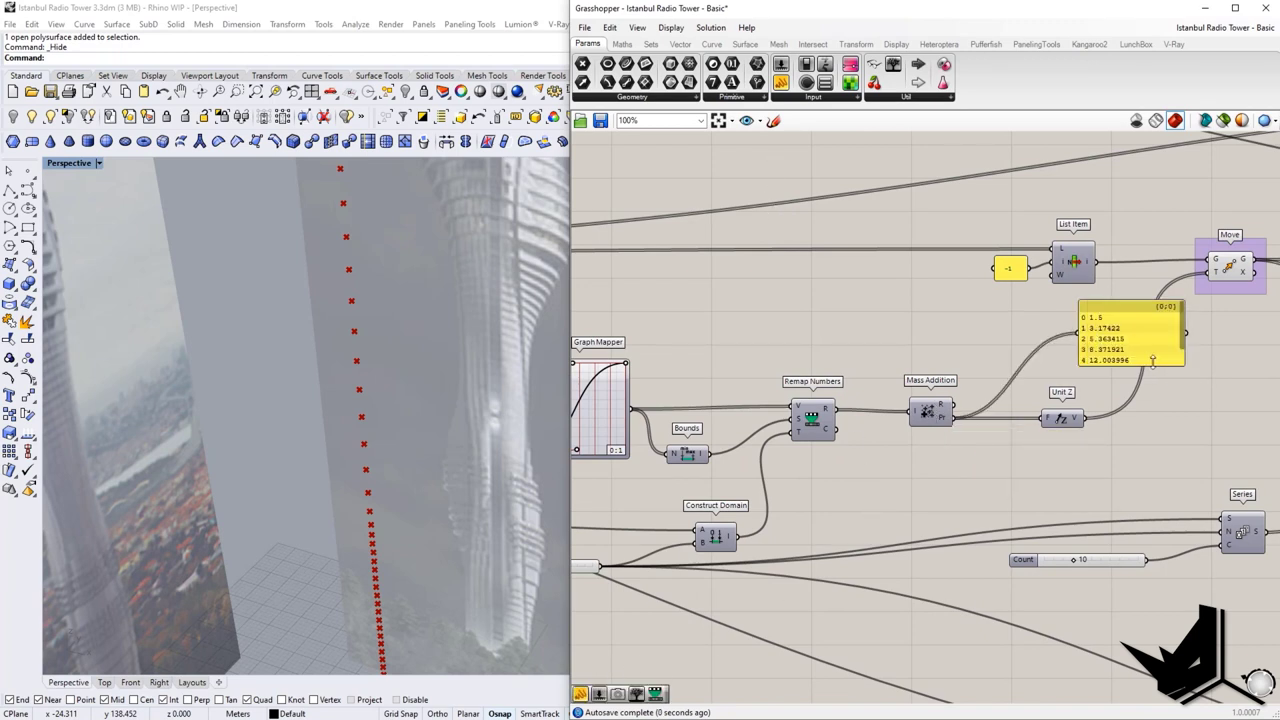
pyautogui.moveTo(1153, 364)
pyautogui.mouseDown()
pyautogui.moveTo(1143, 470)
pyautogui.moveTo(1163, 387)
pyautogui.mouseUp()
pyautogui.moveTo(1122, 326); pyautogui.dragTo(1043, 320)
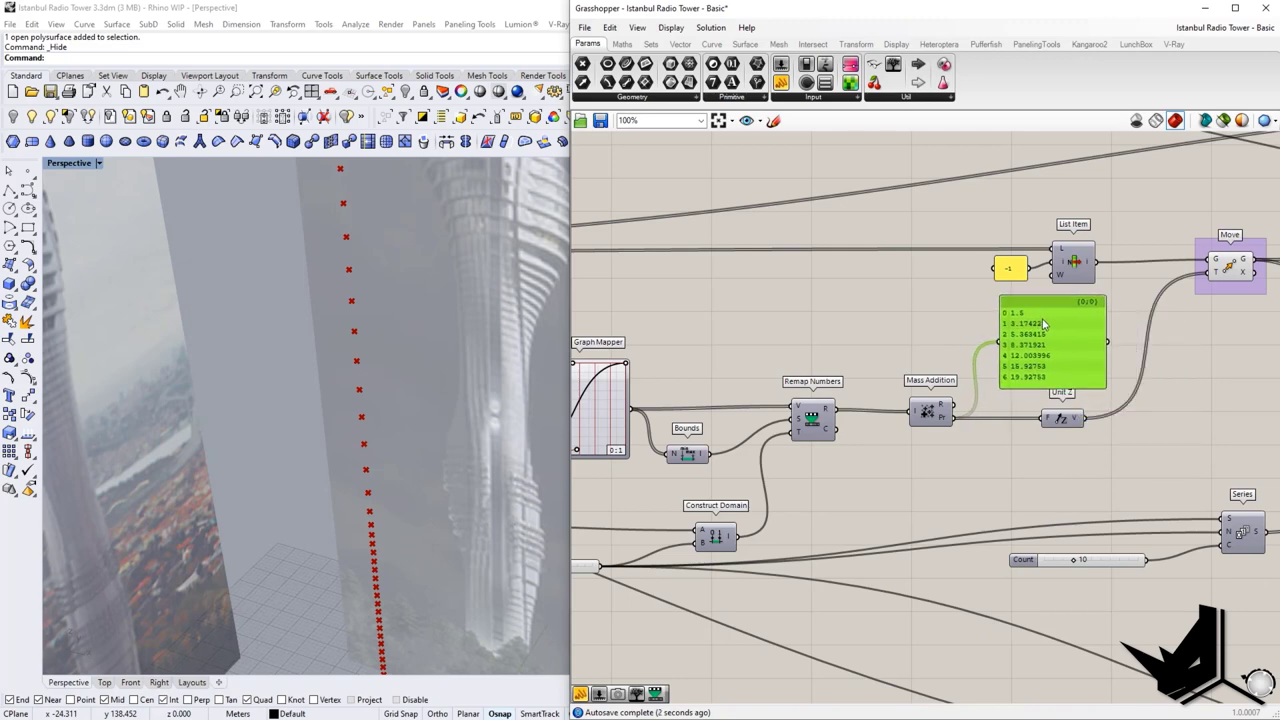
pyautogui.moveTo(1166, 346); pyautogui.dragTo(1056, 384, button='right')
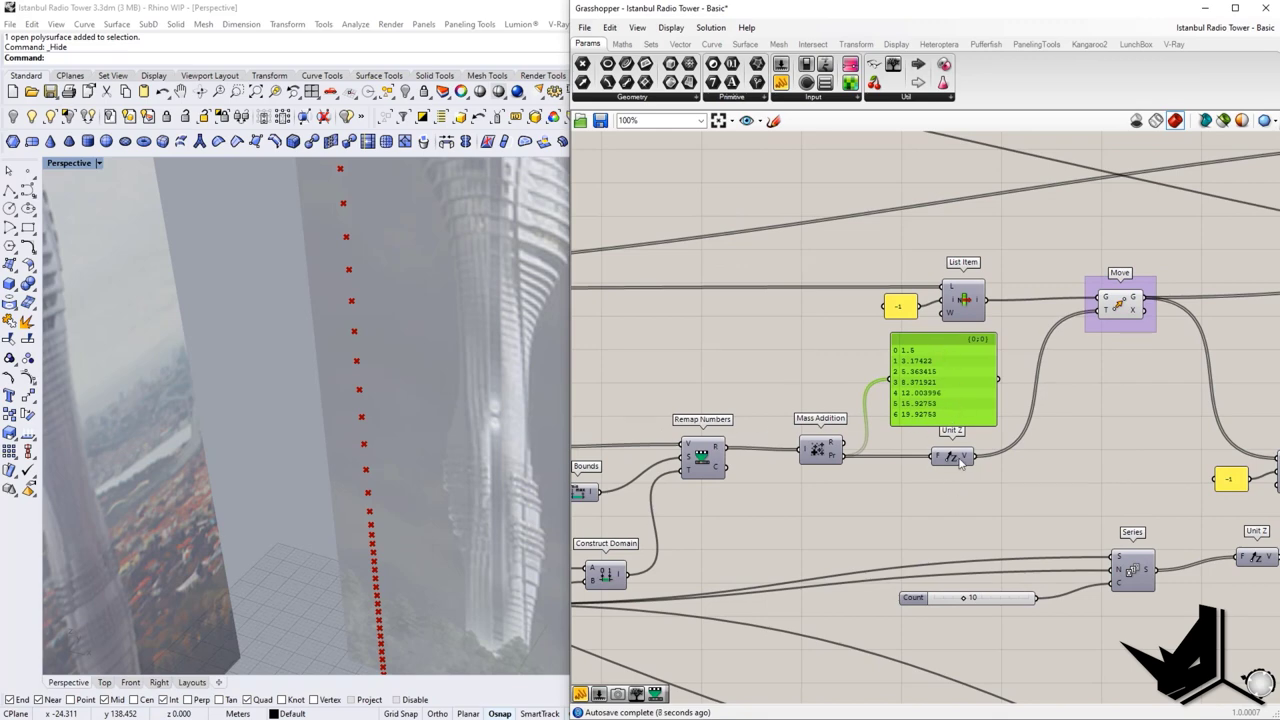
pyautogui.press('Delete')
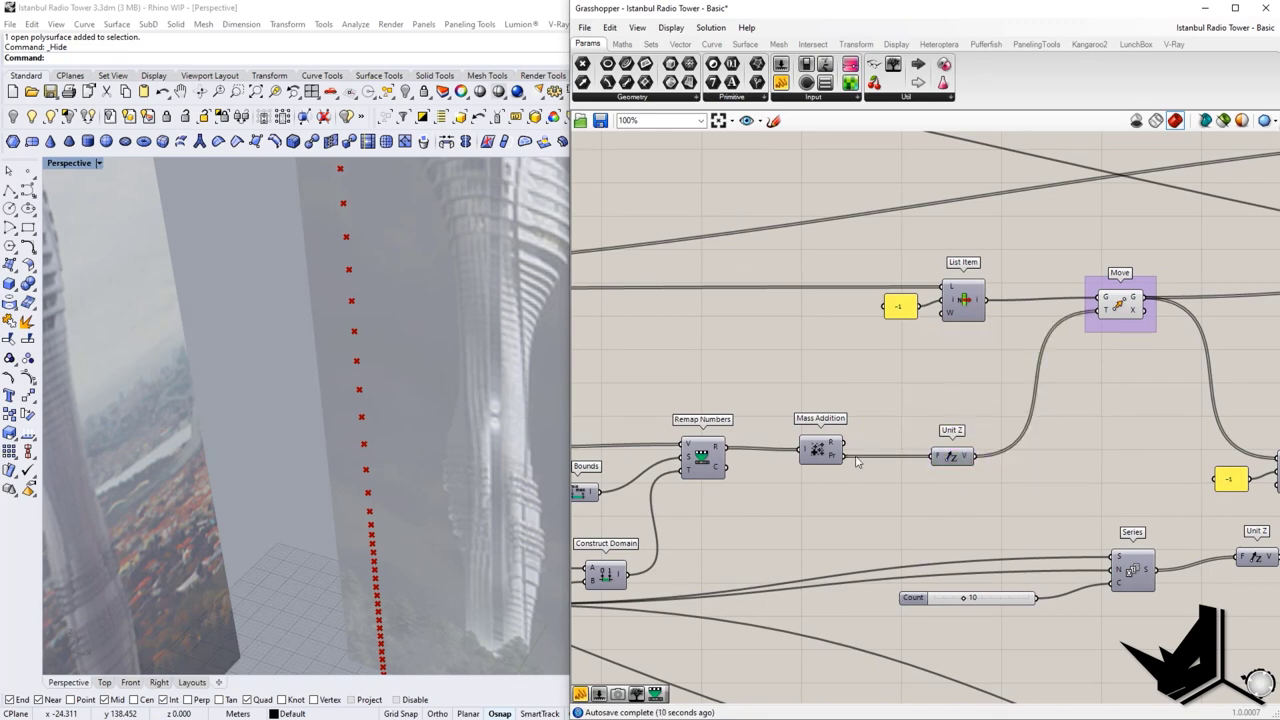
# Step: Look over the whole graph-mapped spacing chain and compare its points with the tower reference image
pyautogui.scroll(-4, 810, 469)
pyautogui.moveTo(1057, 440); pyautogui.dragTo(950, 456, button='right')
pyautogui.scroll(2, 794, 531)
pyautogui.scroll(-2, 794, 531)
pyautogui.moveTo(794, 531); pyautogui.dragTo(1135, 472, button='right')
pyautogui.scroll(2, 882, 463)
pyautogui.scroll(-4, 463, 486)
pyautogui.keyDown('shift'); pyautogui.moveTo(463, 486); pyautogui.dragTo(365, 571, button='right'); pyautogui.keyUp('shift')
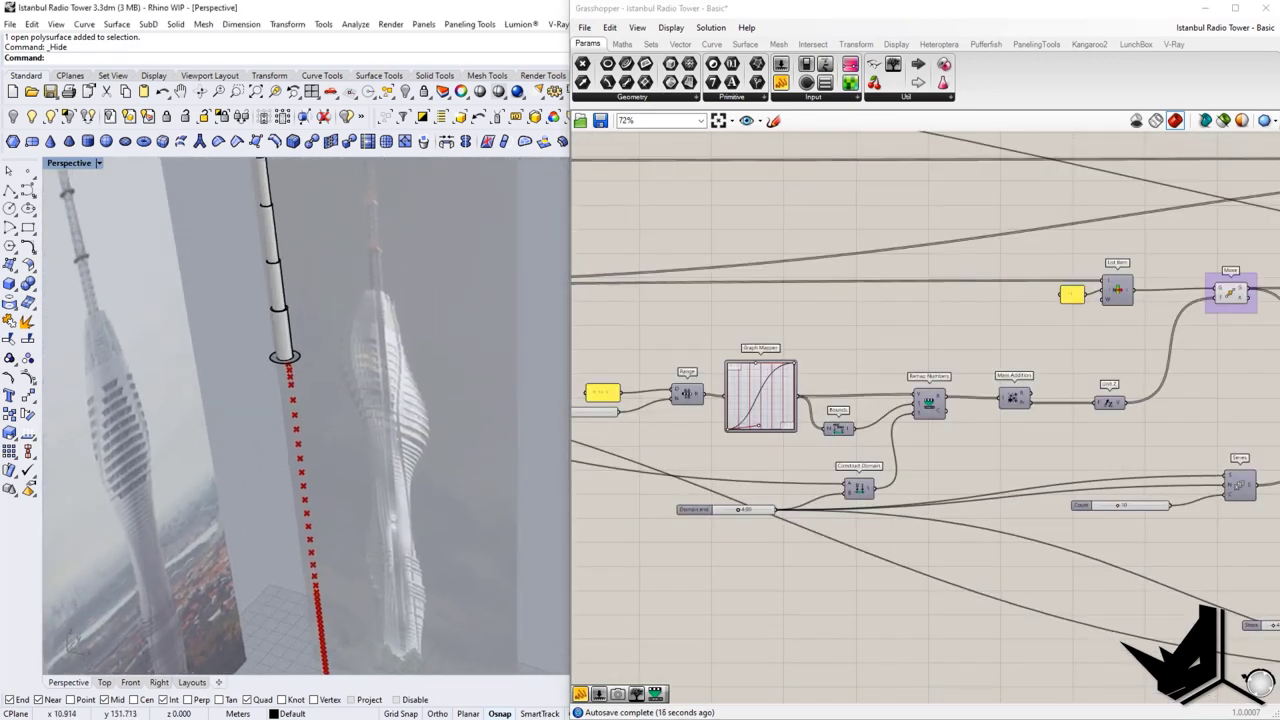
# Step: Select the Move driven by the Series and Unit Z, and examine its points along the tower axis
pyautogui.moveTo(1076, 438); pyautogui.dragTo(670, 408, button='right')
pyautogui.scroll(2, 972, 430)
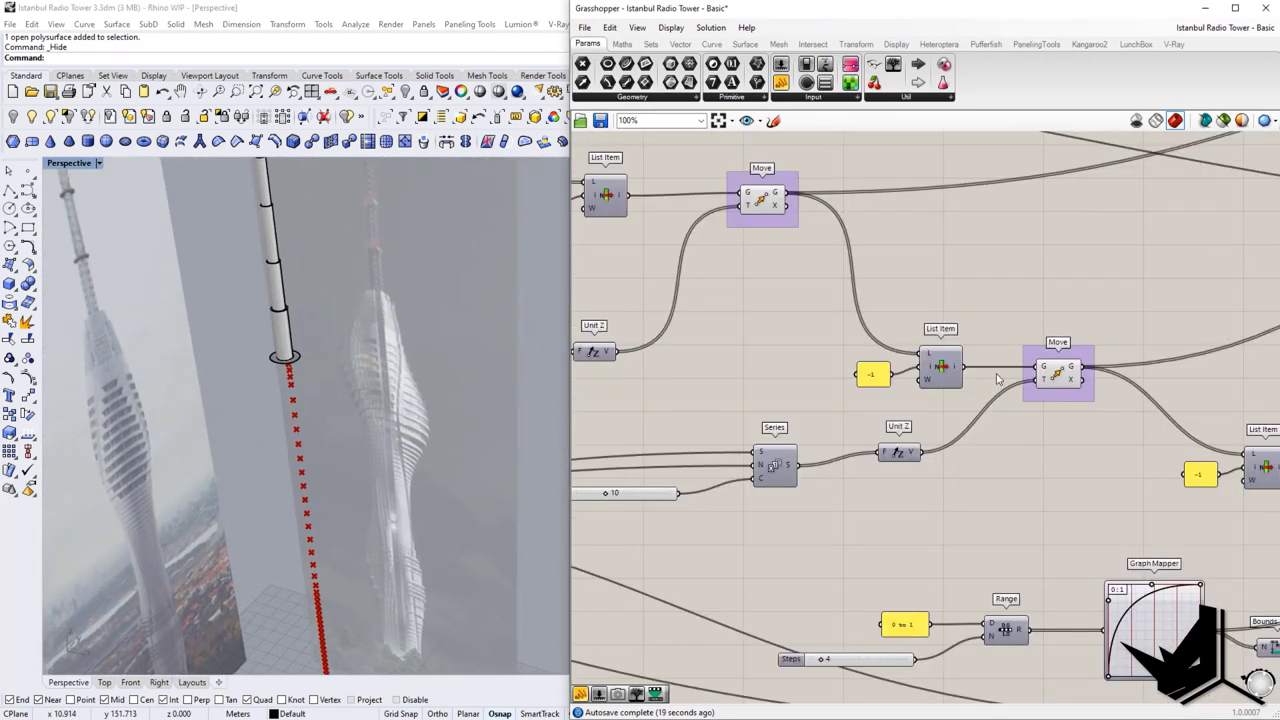
pyautogui.click(1072, 373)
pyautogui.keyDown('shift'); pyautogui.moveTo(331, 488); pyautogui.dragTo(406, 457, button='right'); pyautogui.keyUp('shift')
# Step: Trace the Series inputs back past the Count slider to the Domain end slider, and select that slider
pyautogui.moveTo(928, 473); pyautogui.dragTo(1106, 440, button='right')
pyautogui.scroll(-1, 1100, 443)
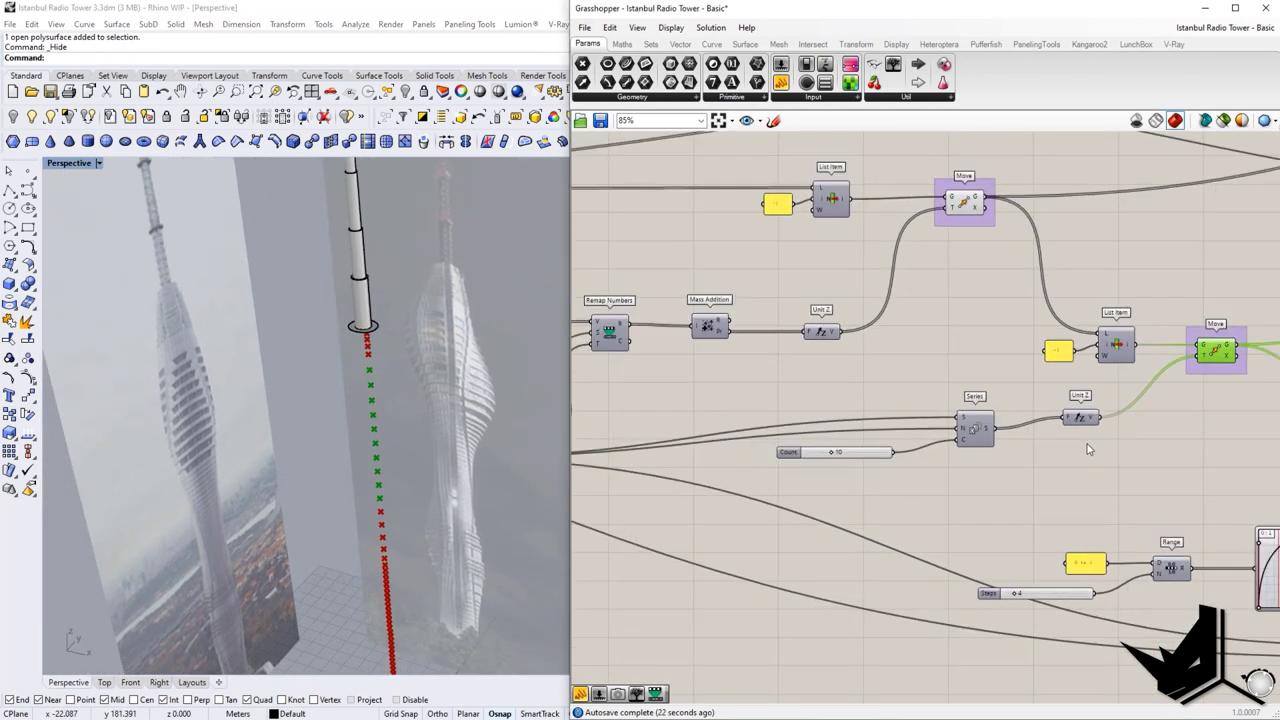
pyautogui.scroll(-2, 1015, 449)
pyautogui.moveTo(1015, 455); pyautogui.dragTo(1073, 486, button='right')
pyautogui.scroll(3, 1104, 446)
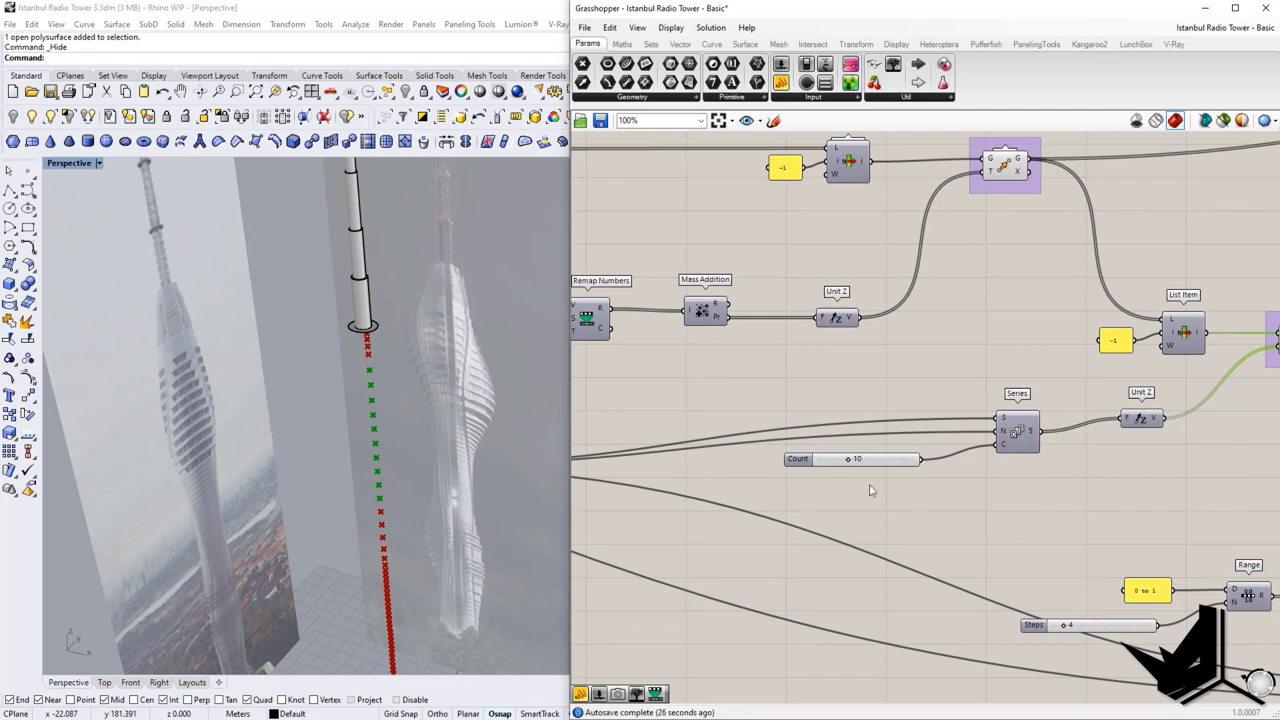
pyautogui.moveTo(650, 470); pyautogui.dragTo(1003, 410, button='right')
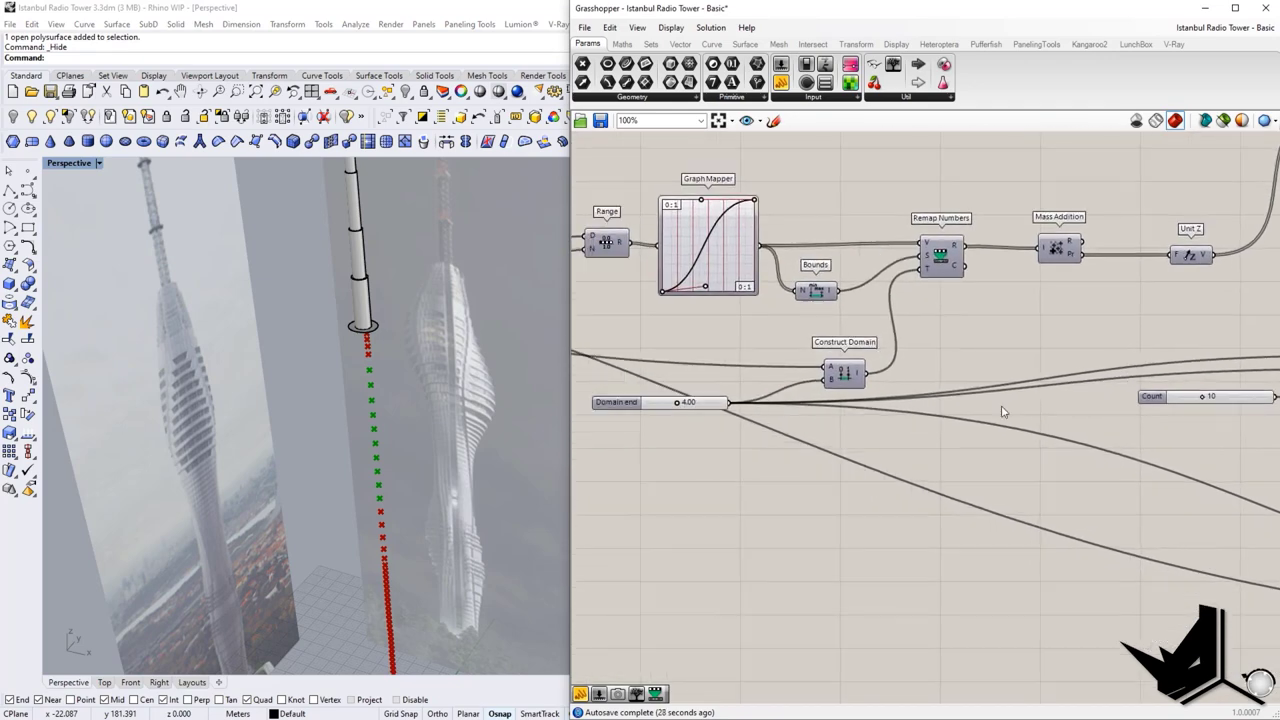
pyautogui.click(659, 408)
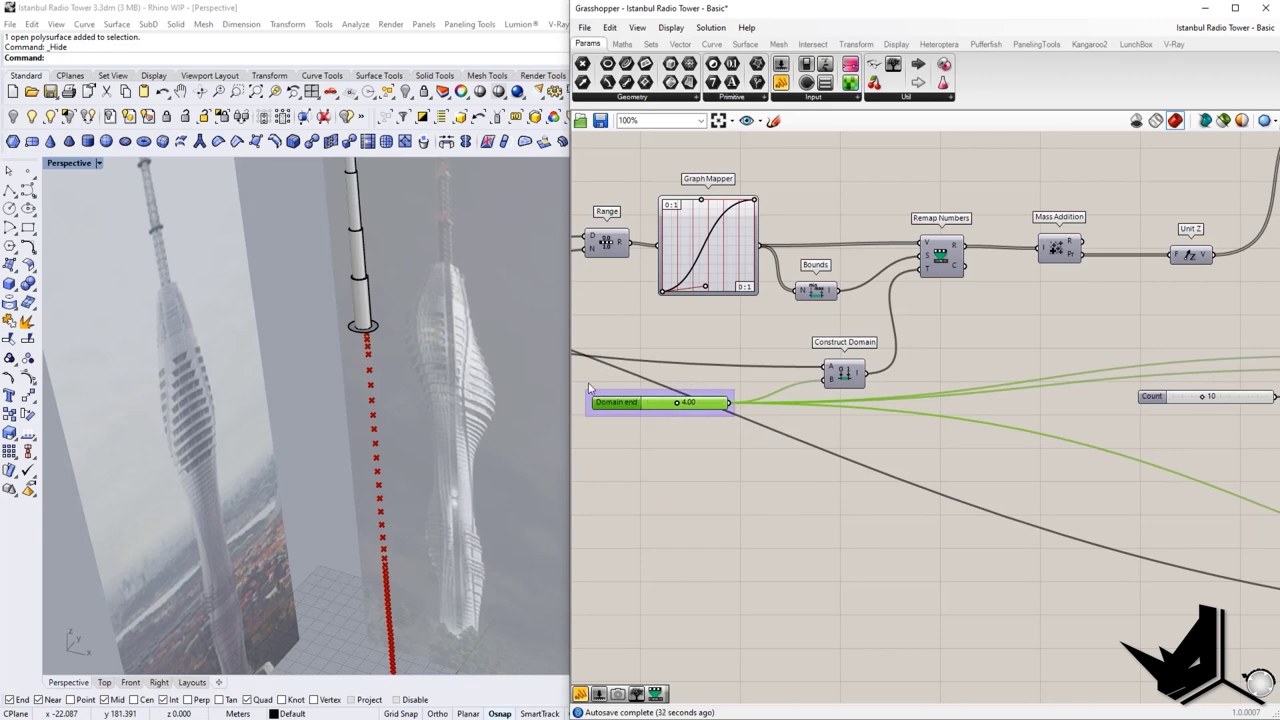
# Step: Test the Domain end slider at 5.00, compare the floor points with the tower image, and restore it to 4.00
pyautogui.scroll(6, 372, 405)
pyautogui.scroll(-3, 366, 378)
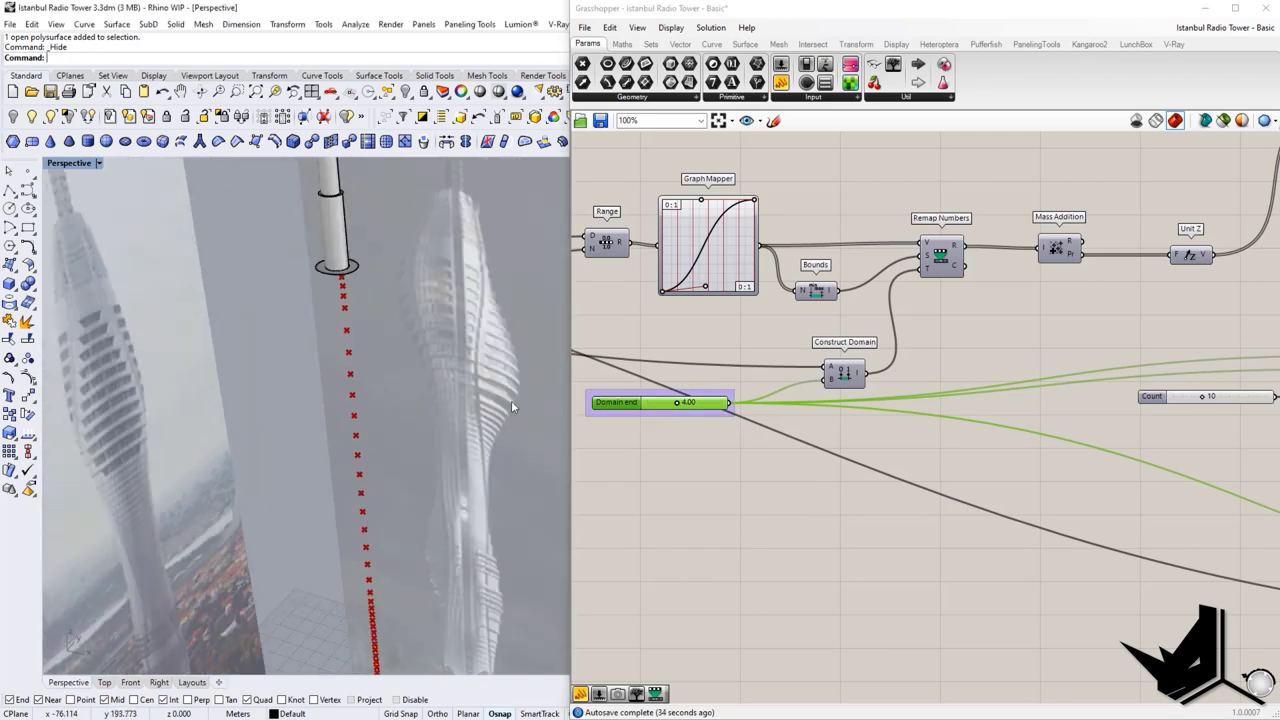
pyautogui.doubleClick(694, 403)
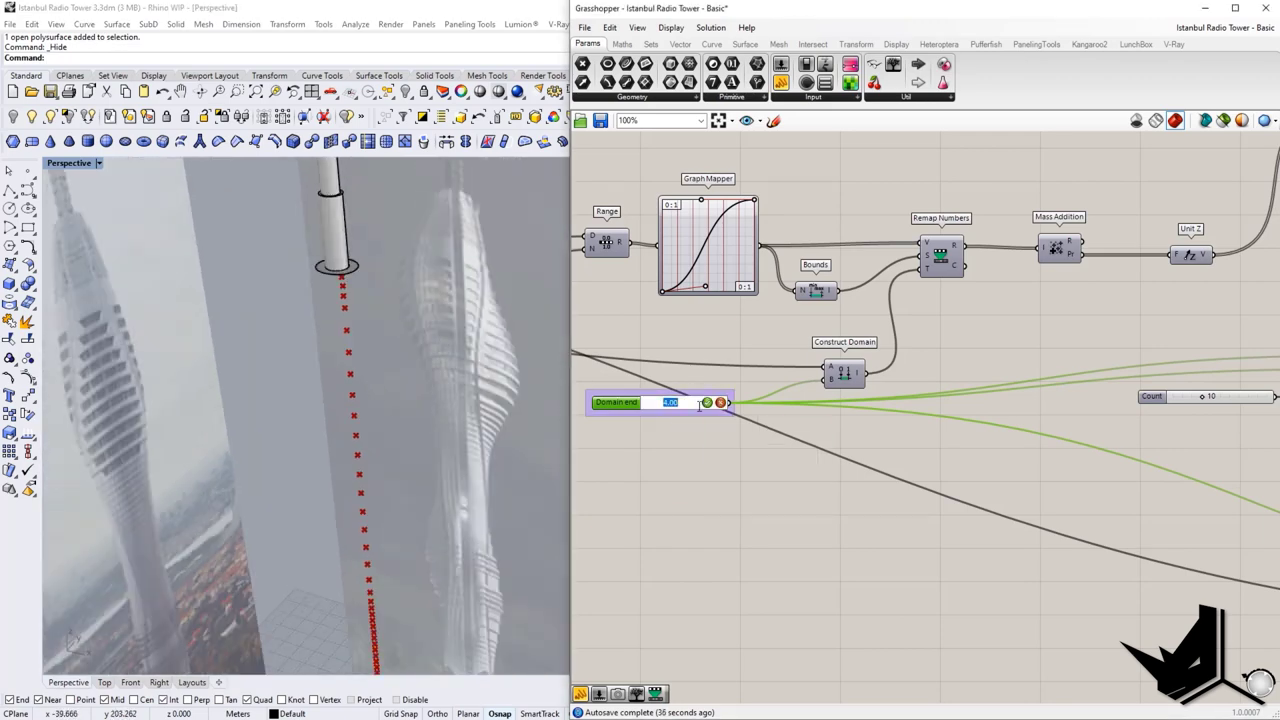
pyautogui.click(708, 403)
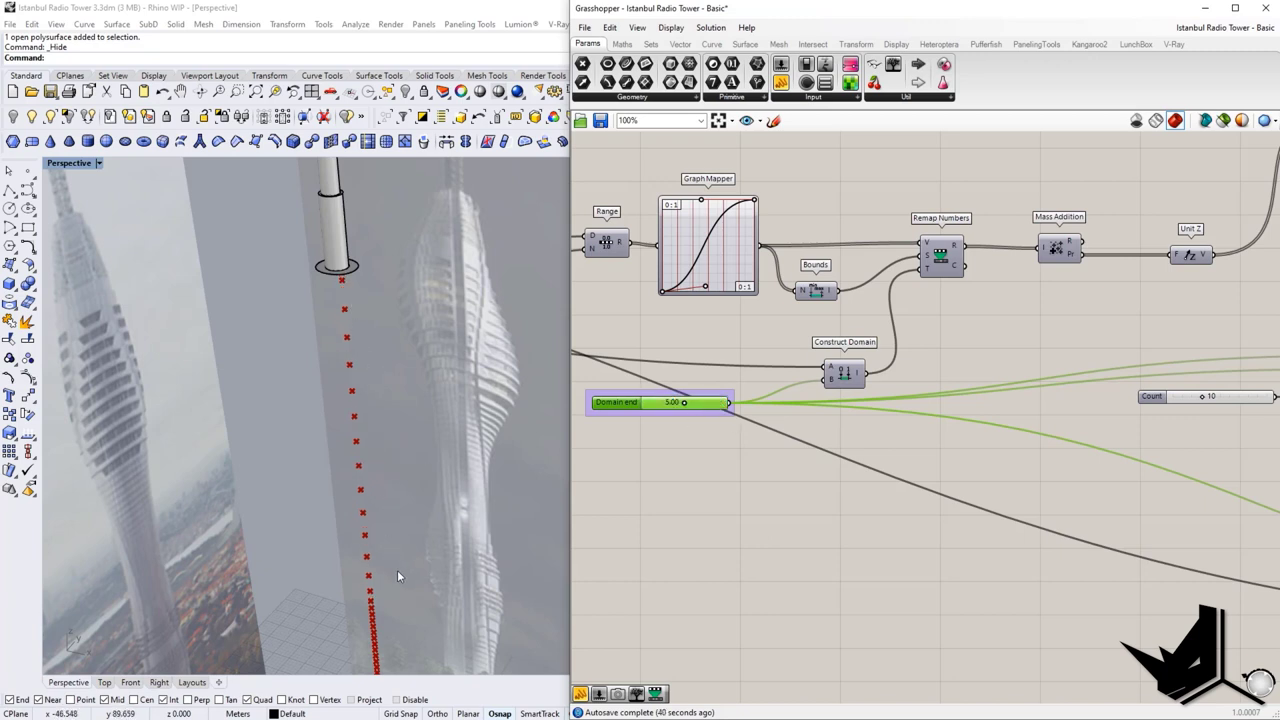
pyautogui.scroll(-5, 360, 387)
pyautogui.scroll(3, 394, 302)
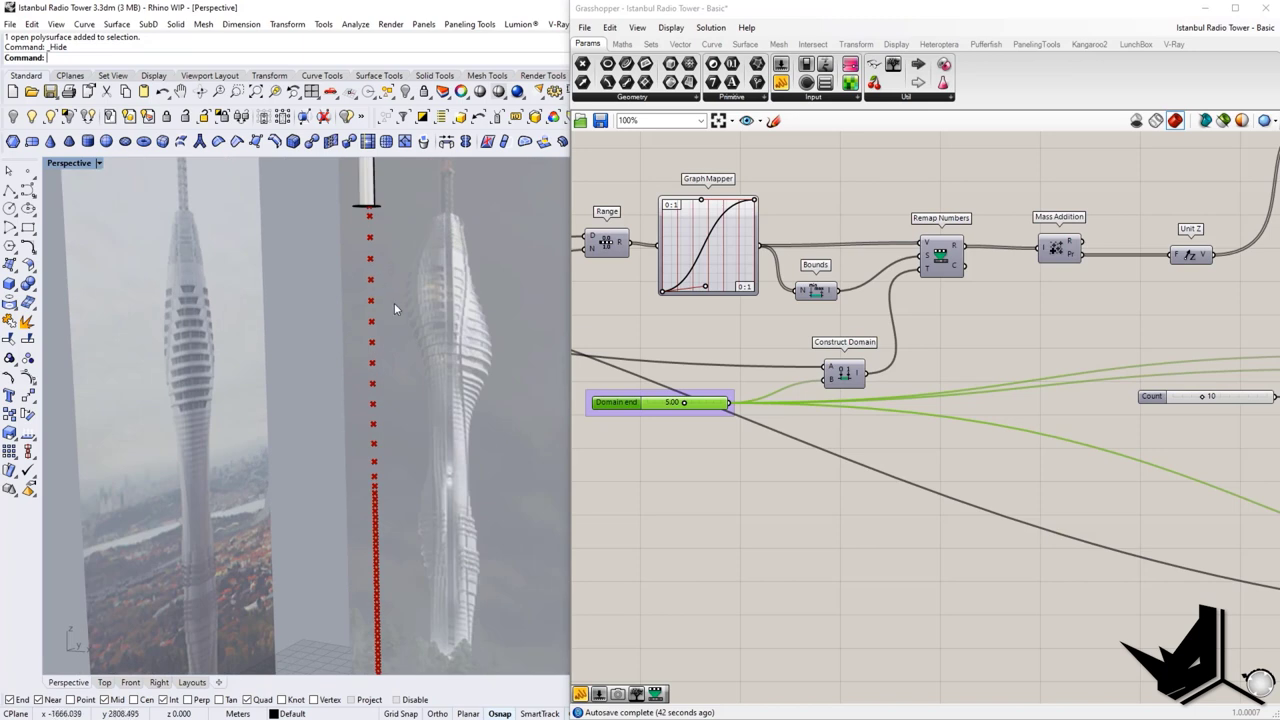
pyautogui.doubleClick(677, 404)
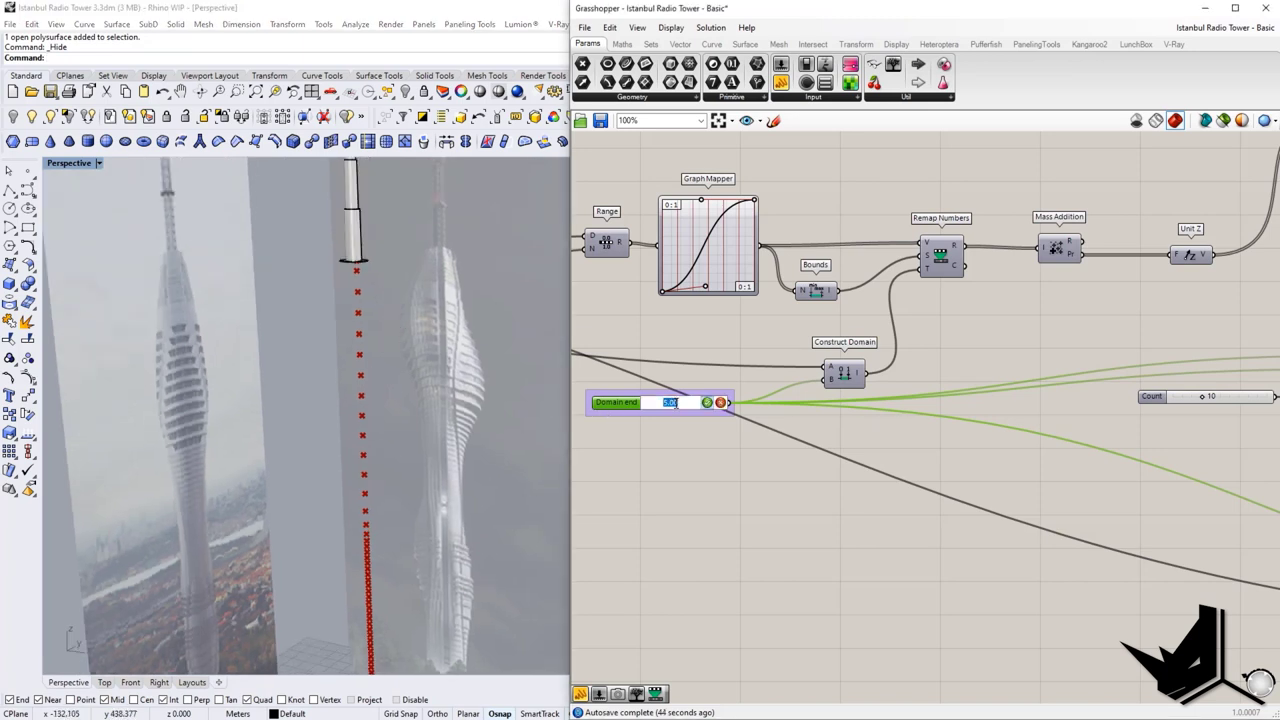
pyautogui.click(707, 403)
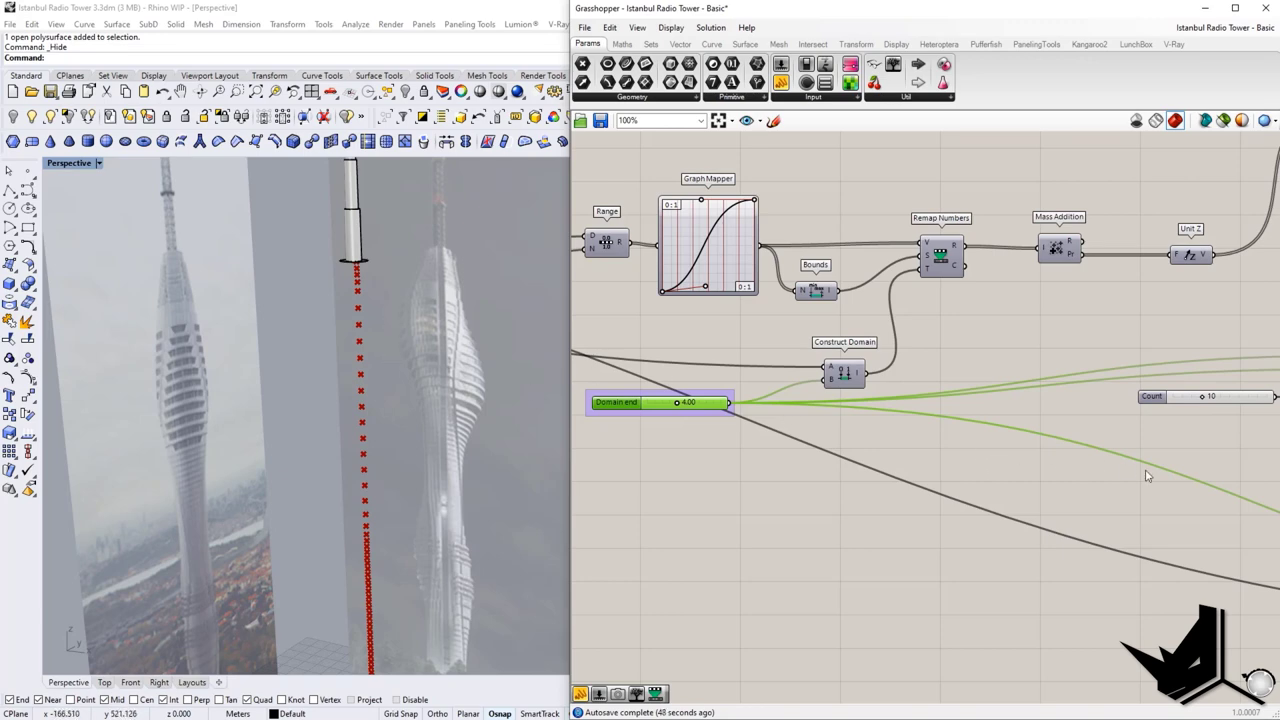
# Step: Return to the Move after the Series, select it, and examine up close the spacing of its points below the antenna
pyautogui.moveTo(1145, 472); pyautogui.dragTo(926, 510, button='right')
pyautogui.moveTo(1090, 482)
pyautogui.mouseDown(button='right')
pyautogui.moveTo(877, 511)
pyautogui.moveTo(808, 499)
pyautogui.mouseUp(button='right')
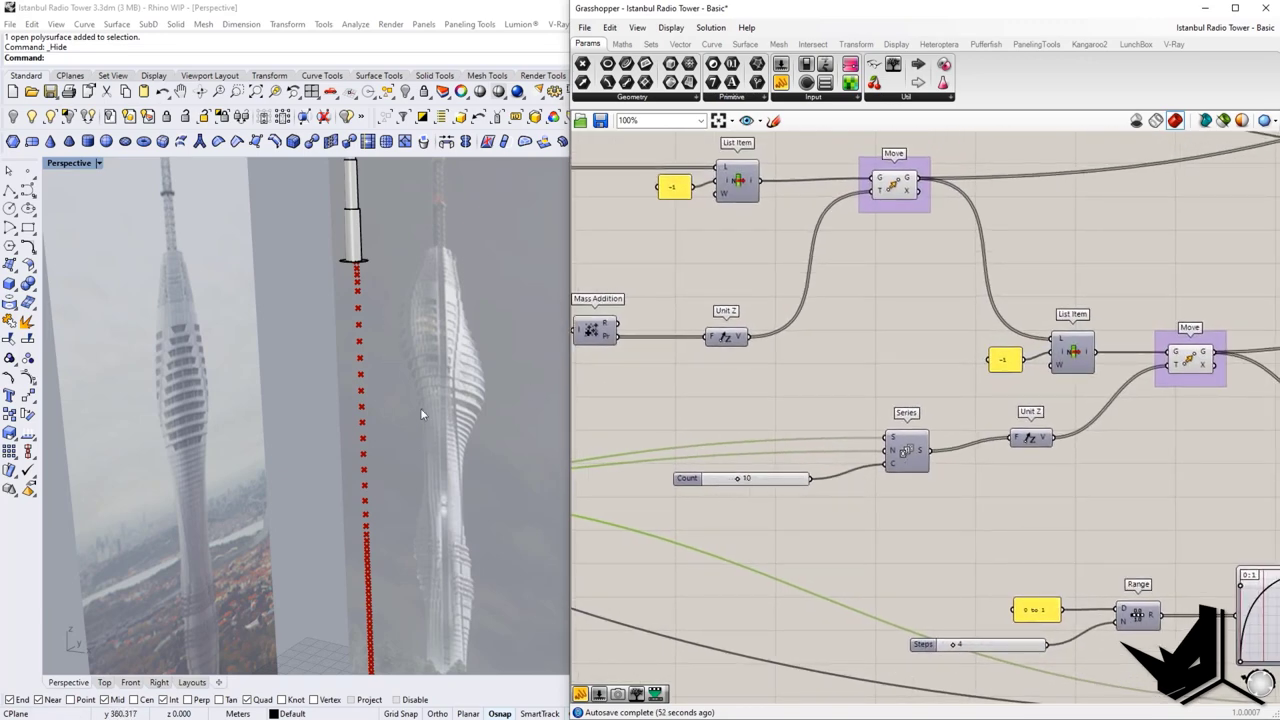
pyautogui.moveTo(1018, 499); pyautogui.dragTo(810, 527, button='right')
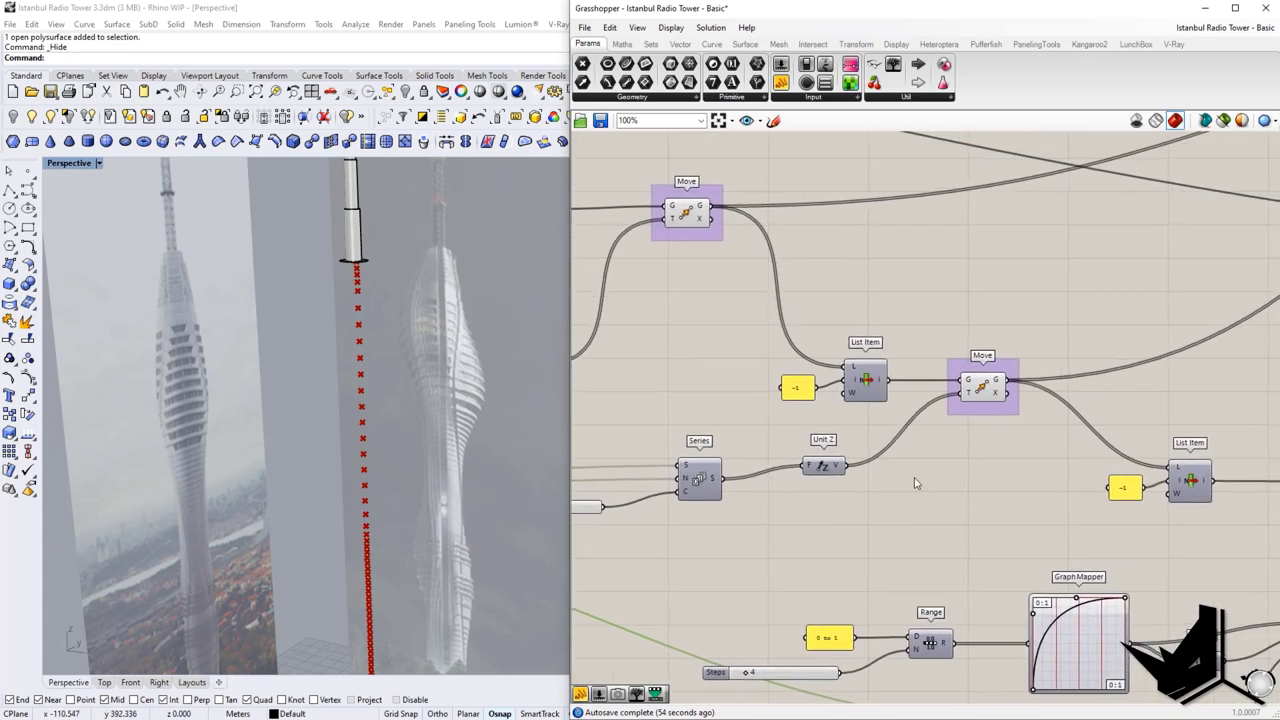
pyautogui.click(985, 393)
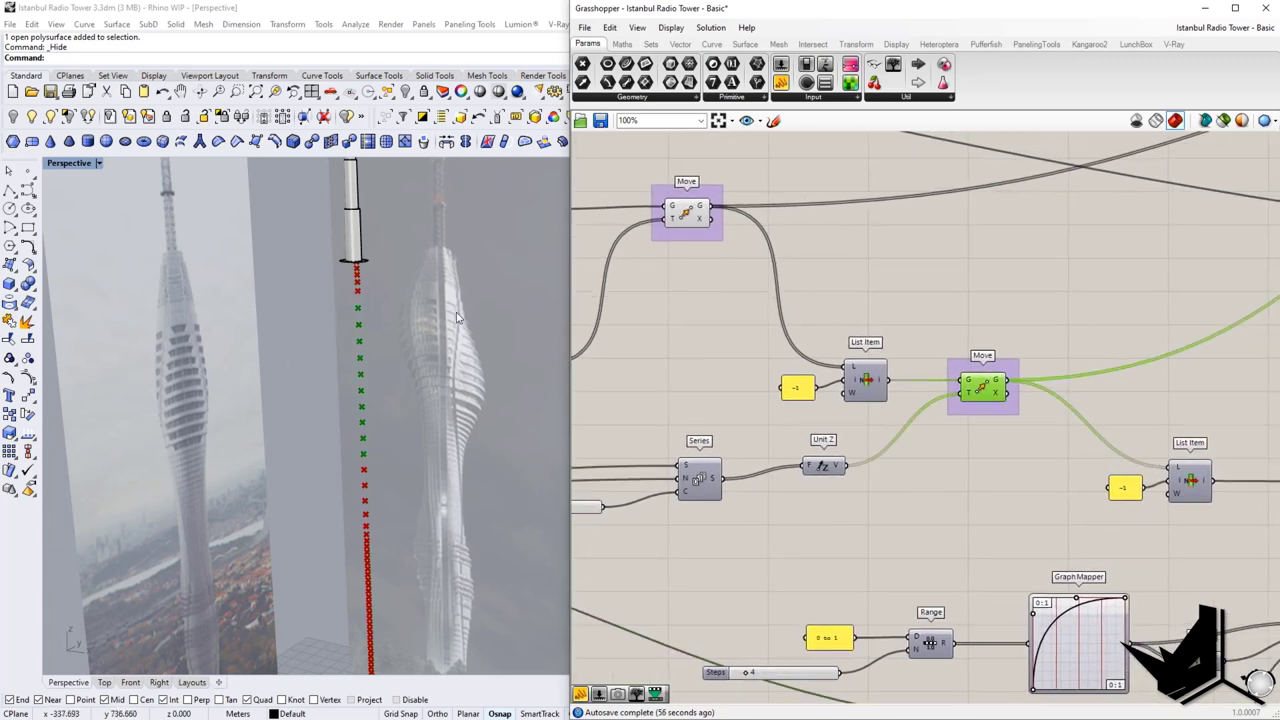
pyautogui.moveTo(456, 308); pyautogui.dragTo(393, 311, button='right')
pyautogui.scroll(10, 357, 280)
pyautogui.scroll(-5, 356, 325)
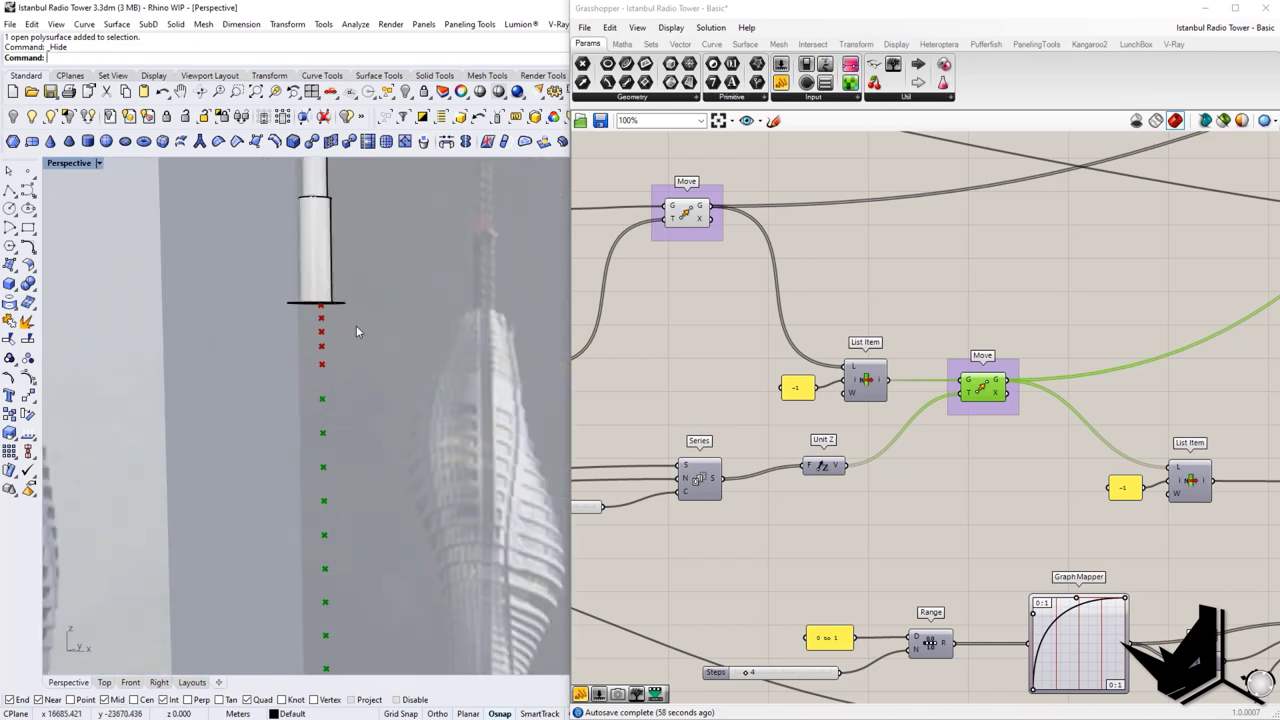
# Step: Shift the upper Bezier handle of the last Graph Mapper slightly toward the start of the curve to adjust the top floor-point spacing
pyautogui.moveTo(1116, 489); pyautogui.dragTo(810, 391, button='right')
pyautogui.scroll(-5, 810, 391)
pyautogui.moveTo(958, 423); pyautogui.dragTo(1037, 394, button='right')
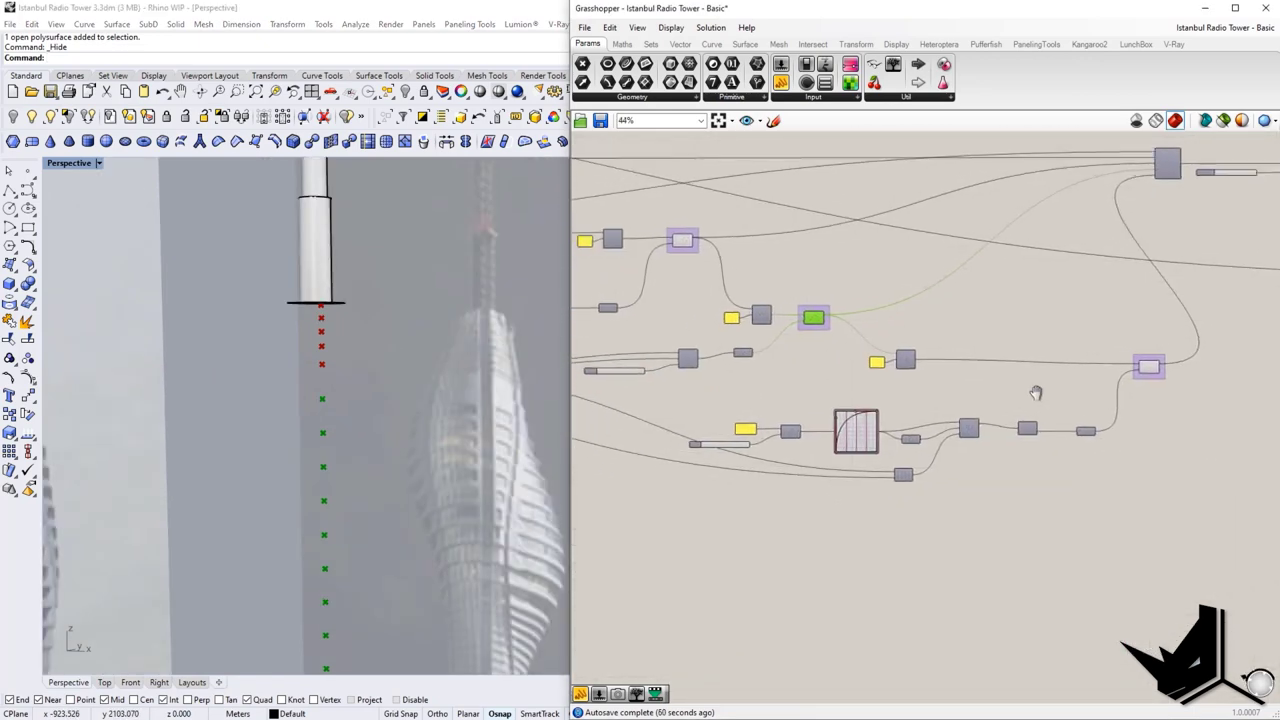
pyautogui.scroll(3, 1027, 402)
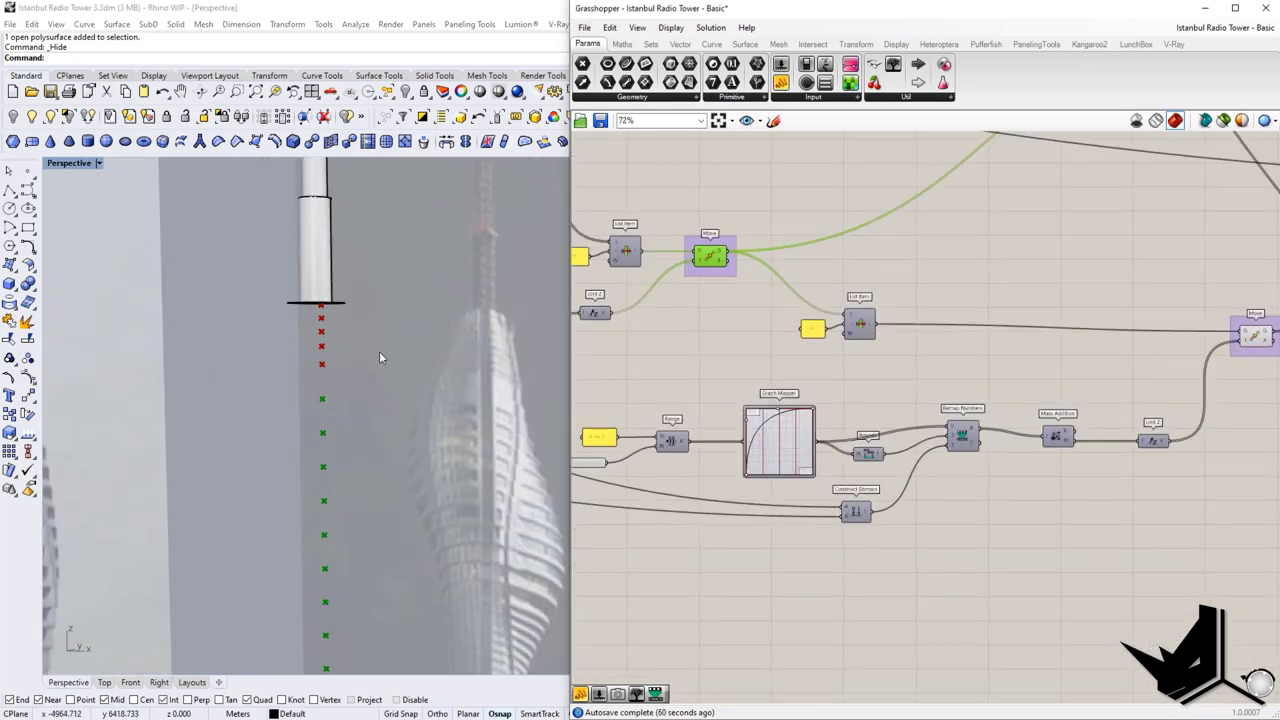
pyautogui.moveTo(1098, 434); pyautogui.dragTo(1141, 438, button='right')
pyautogui.moveTo(1048, 421); pyautogui.dragTo(1130, 438, button='right')
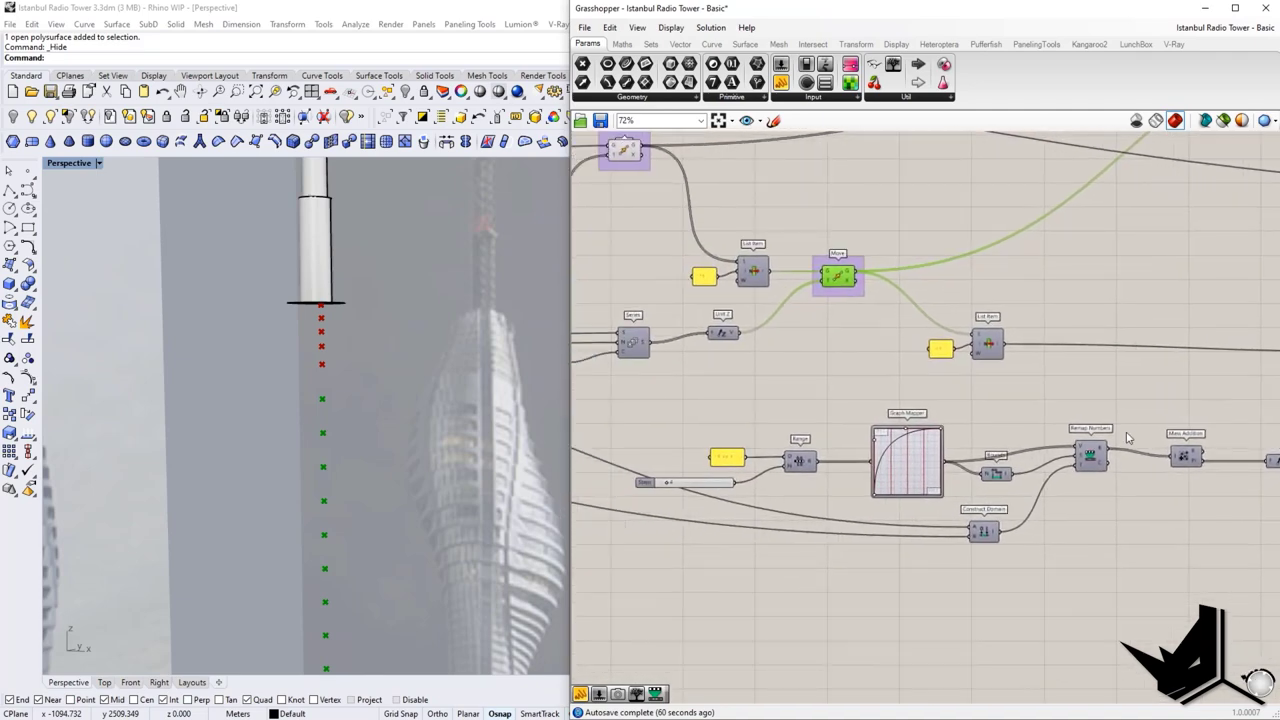
pyautogui.scroll(3, 886, 466)
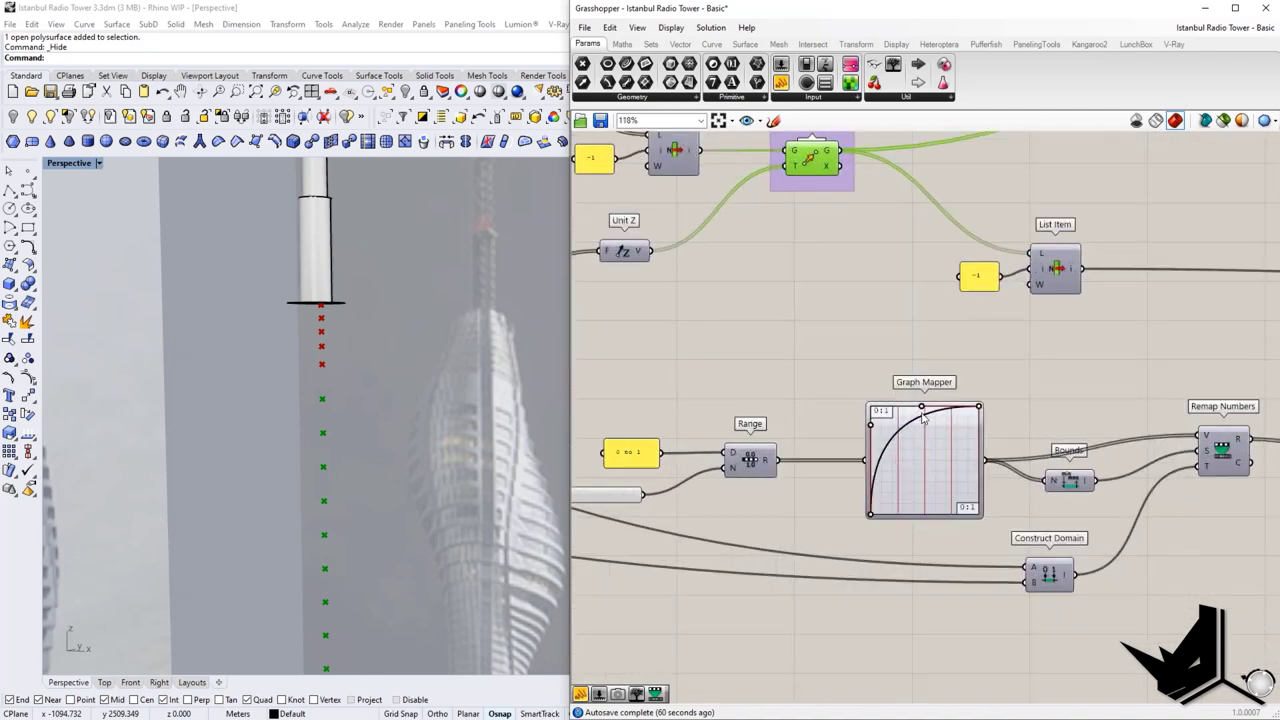
pyautogui.moveTo(922, 412); pyautogui.dragTo(897, 411)
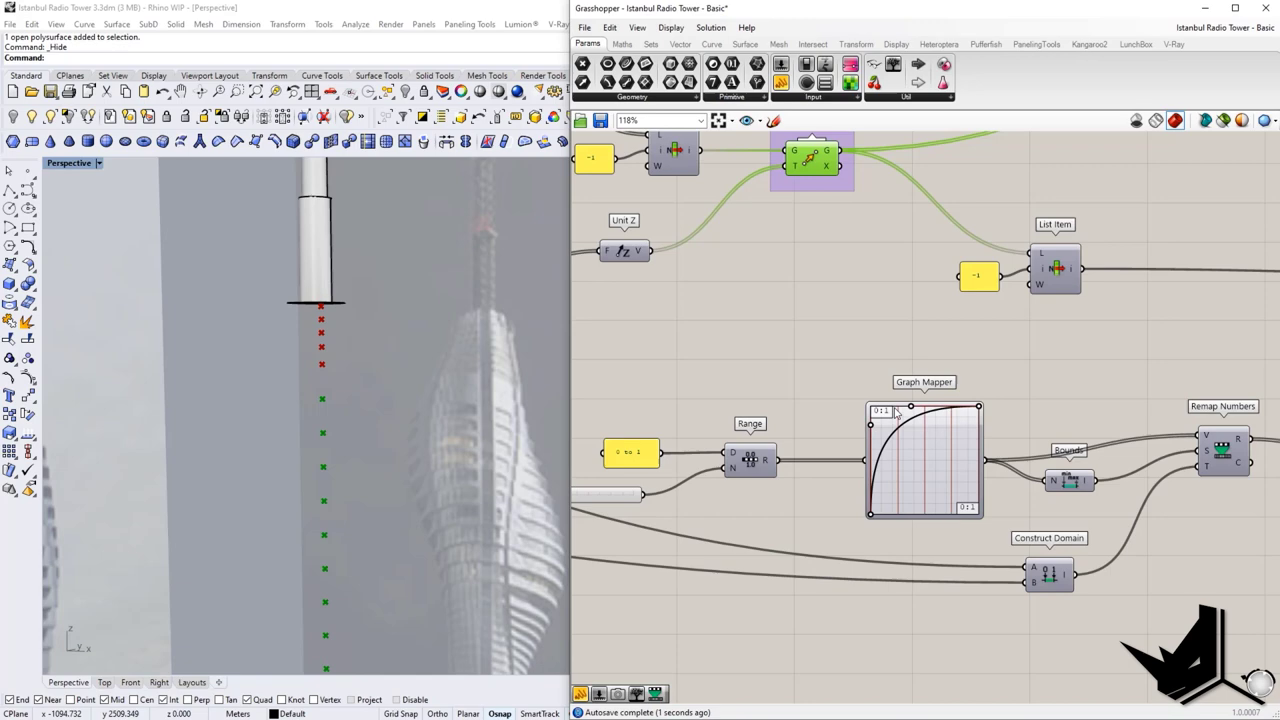
pyautogui.click(700, 364)
# Step: Select the Move driven by the last Mass Addition and Unit Z, and examine its points directly below the antenna
pyautogui.moveTo(824, 408); pyautogui.dragTo(1040, 401, button='right')
pyautogui.scroll(-3, 953, 449)
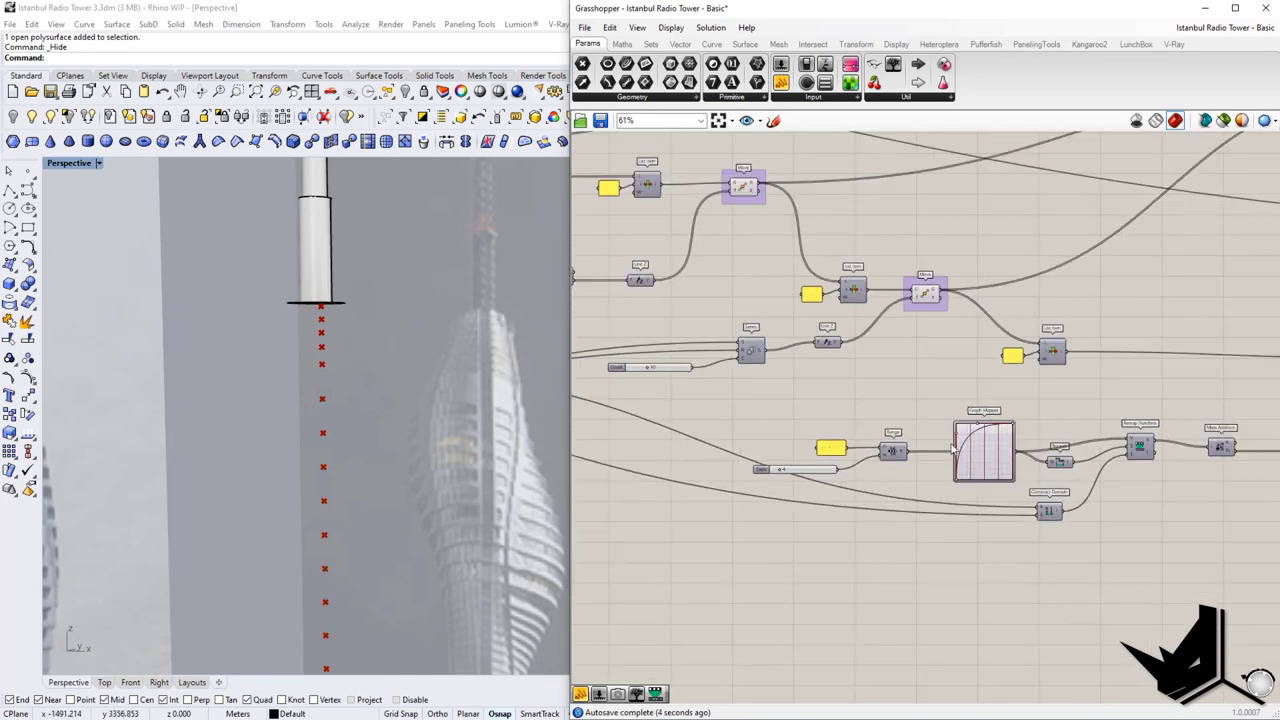
pyautogui.moveTo(953, 449); pyautogui.dragTo(852, 455, button='right')
pyautogui.scroll(1, 950, 465)
pyautogui.moveTo(1042, 478); pyautogui.dragTo(624, 531, button='right')
pyautogui.click(935, 406)
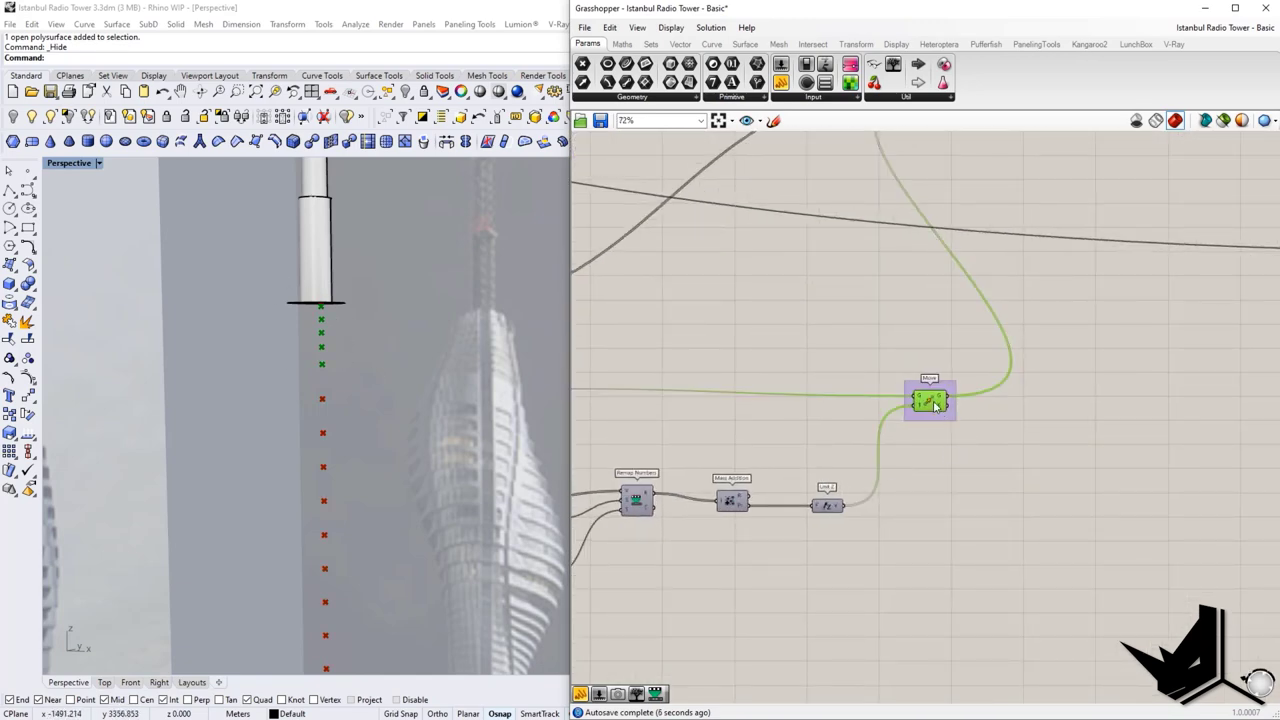
# Step: Enable the preview of the Merge component that collects the floor points, and view them along the full tower height
pyautogui.scroll(-4, 795, 494)
pyautogui.moveTo(923, 469); pyautogui.dragTo(829, 560, button='right')
pyautogui.scroll(5, 780, 400)
pyautogui.click(782, 330)
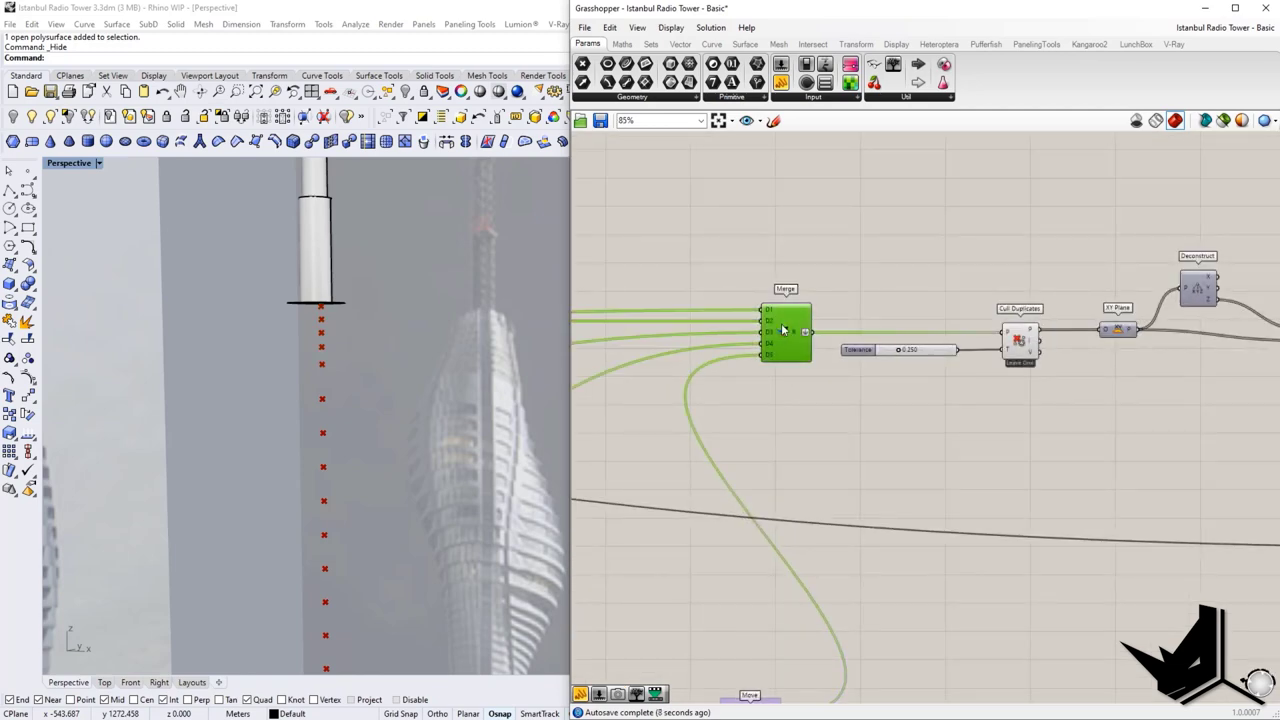
pyautogui.rightClick(783, 330)
pyautogui.click(815, 350)
pyautogui.scroll(-8, 400, 435)
pyautogui.moveTo(402, 434); pyautogui.dragTo(392, 386, button='right')
pyautogui.scroll(-5, 1000, 474)
pyautogui.moveTo(968, 488); pyautogui.dragTo(1126, 349, button='right')
pyautogui.scroll(-2, 1124, 348)
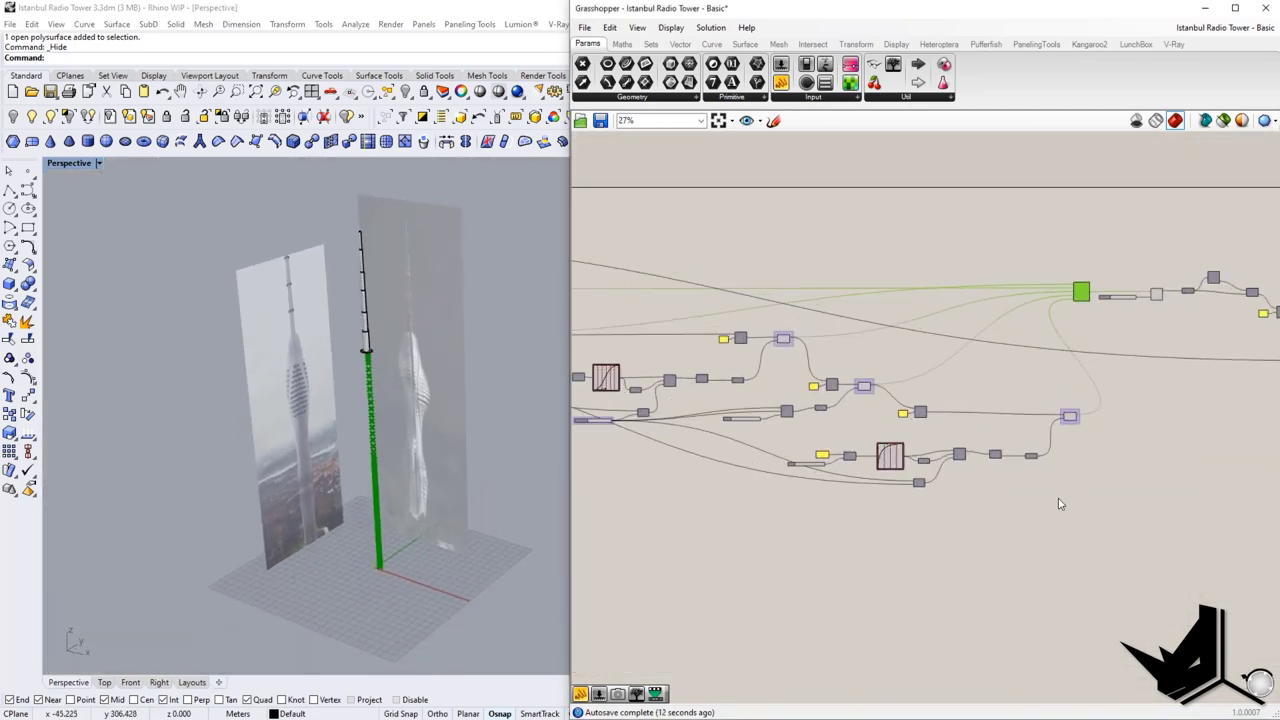
# Step: Turn off the preview of the three downstream Move components that feed Merge
pyautogui.scroll(-1, 1061, 504)
pyautogui.moveTo(1085, 508); pyautogui.dragTo(668, 374)
pyautogui.middleClick(823, 393)
pyautogui.click(860, 353)
pyautogui.click(736, 335)
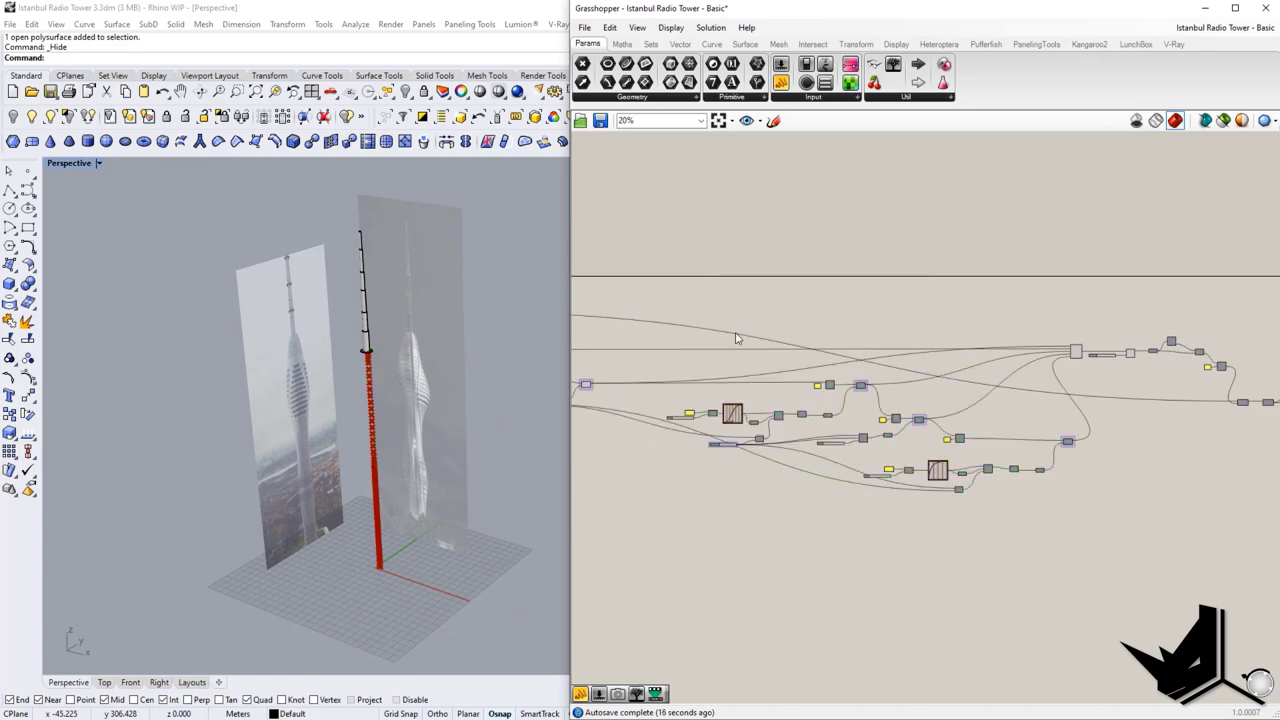
# Step: Select Merge and examine the spacing of the combined floor points up close against the tower image
pyautogui.scroll(1, 1005, 341)
pyautogui.moveTo(1005, 341); pyautogui.dragTo(640, 389, button='right')
pyautogui.scroll(4, 733, 405)
pyautogui.click(741, 413)
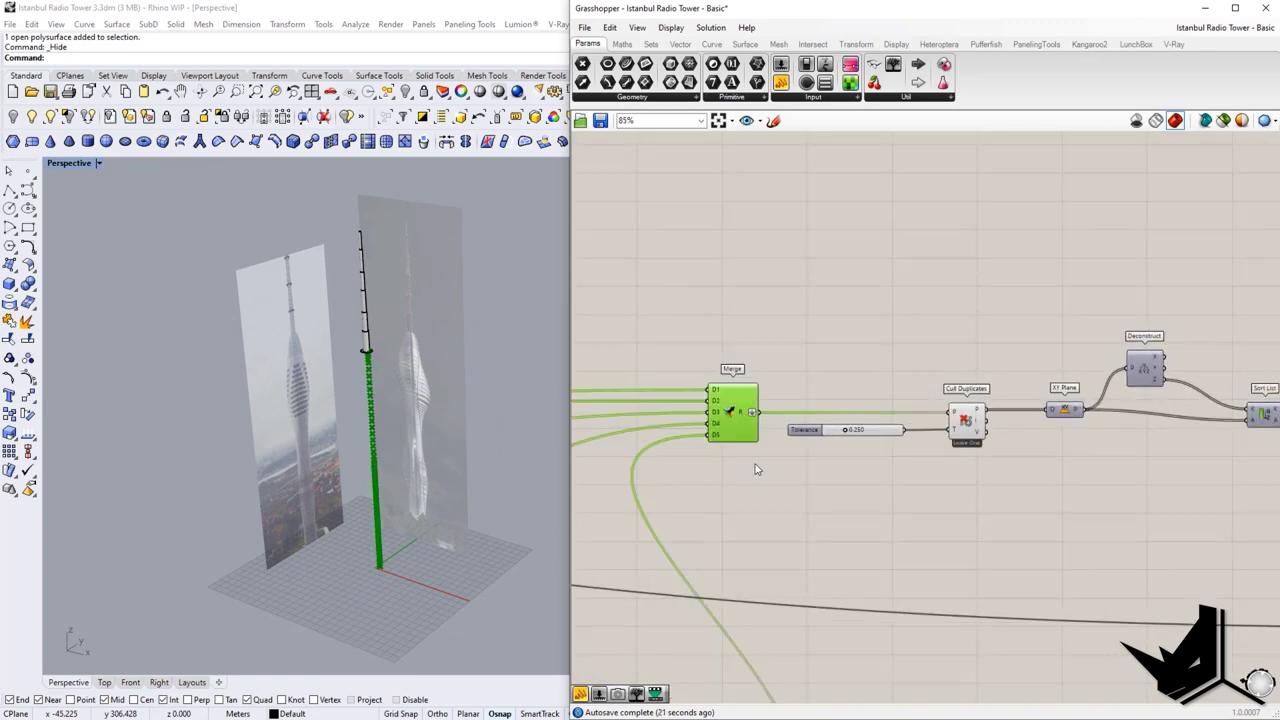
pyautogui.moveTo(400, 434); pyautogui.dragTo(378, 388, button='right')
pyautogui.scroll(7, 348, 337)
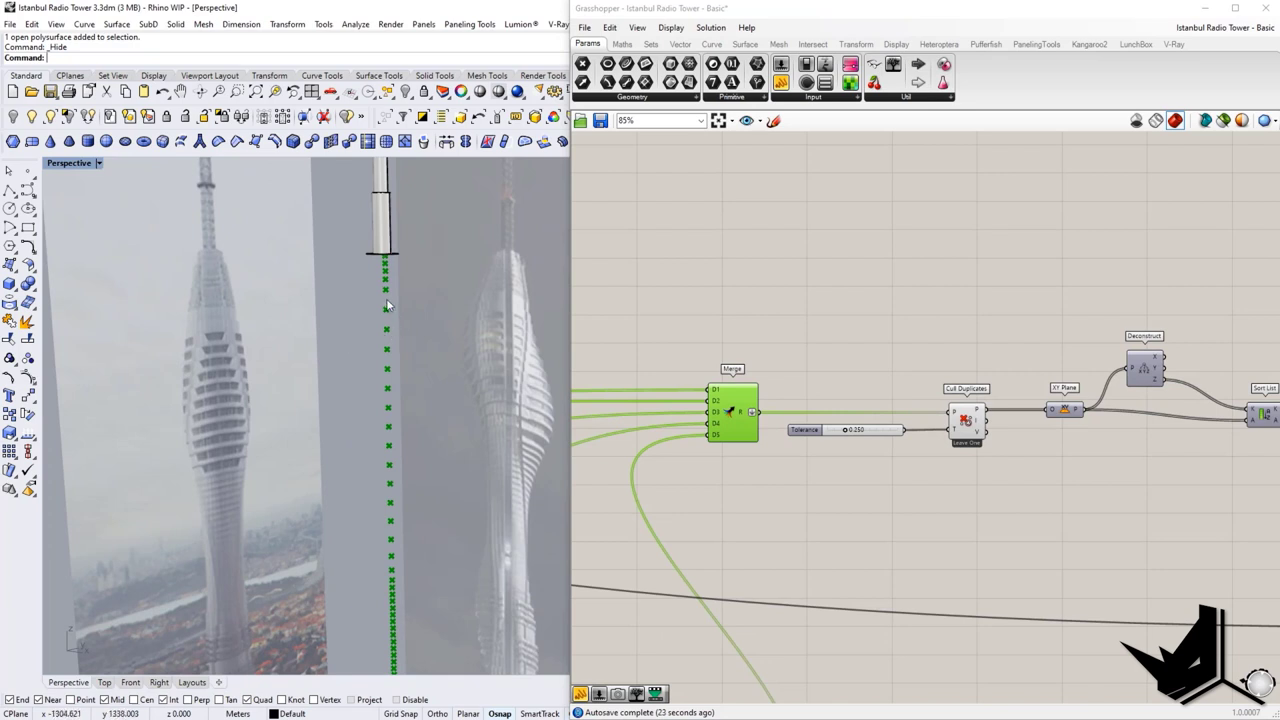
# Step: Read the combined point list in a temporary panel connected to the Merge output, and delete the panel
pyautogui.click(582, 694)
pyautogui.click(854, 480)
pyautogui.moveTo(759, 412); pyautogui.dragTo(823, 484)
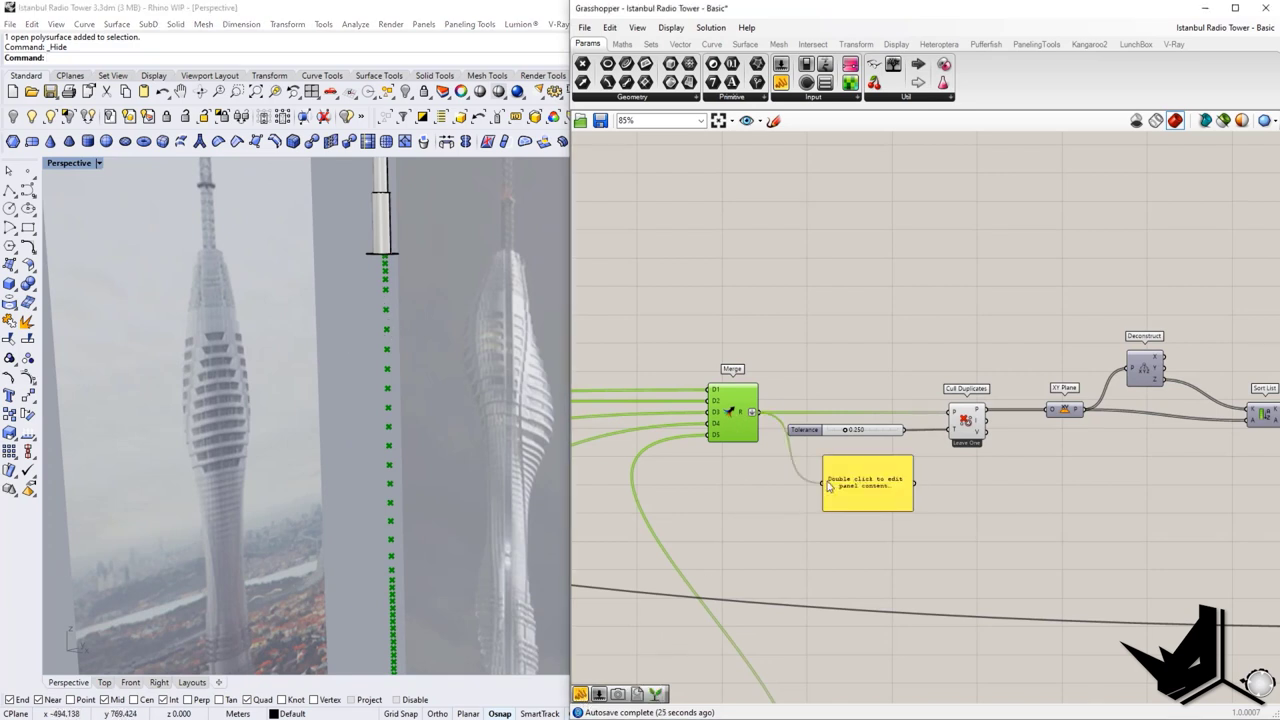
pyautogui.moveTo(900, 512); pyautogui.dragTo(895, 633)
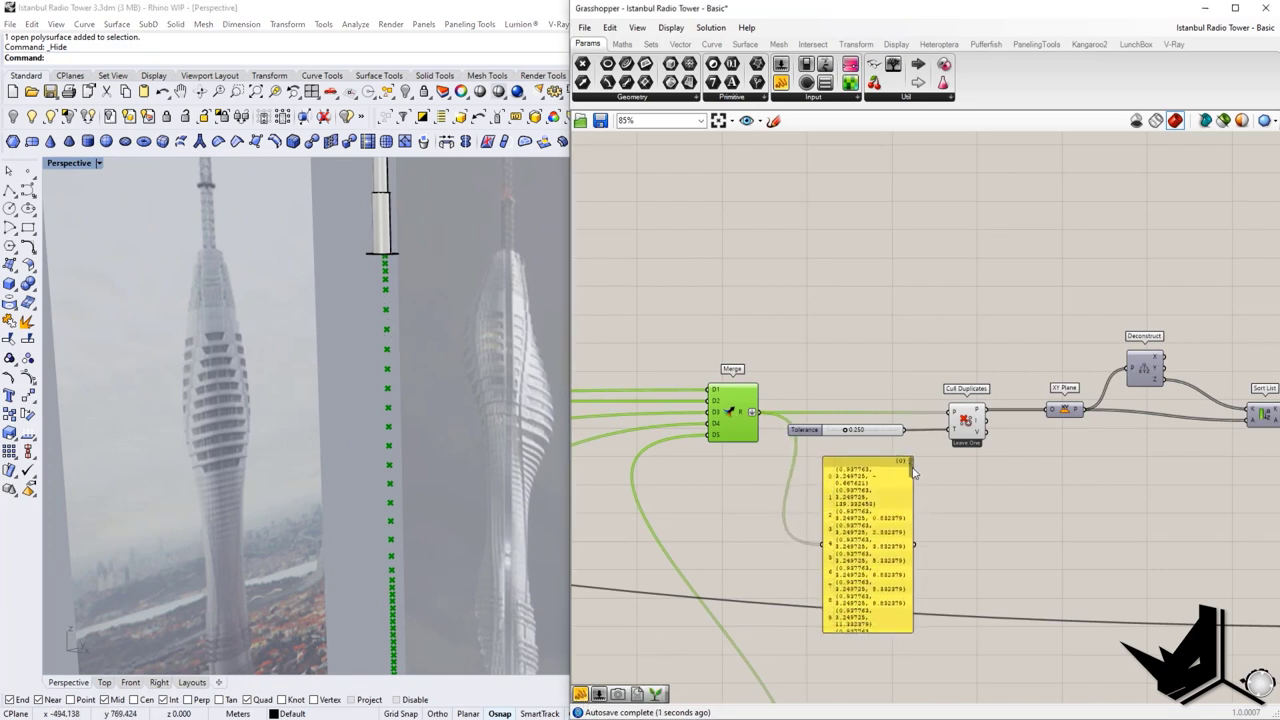
pyautogui.moveTo(910, 485); pyautogui.dragTo(1066, 642)
pyautogui.click(1003, 529)
pyautogui.press('Delete')
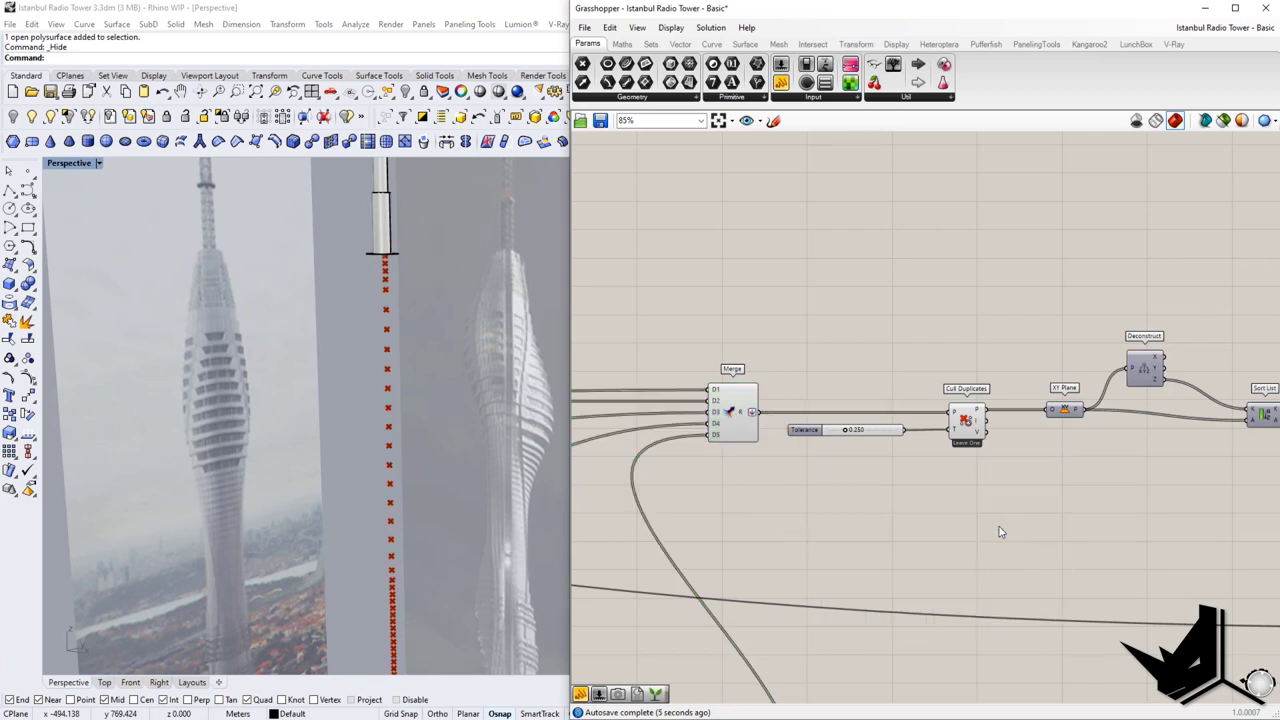
# Step: Select Cull Duplicates and examine its points in the model and its culling options, including Leave One
pyautogui.moveTo(925, 465); pyautogui.dragTo(838, 485, button='right')
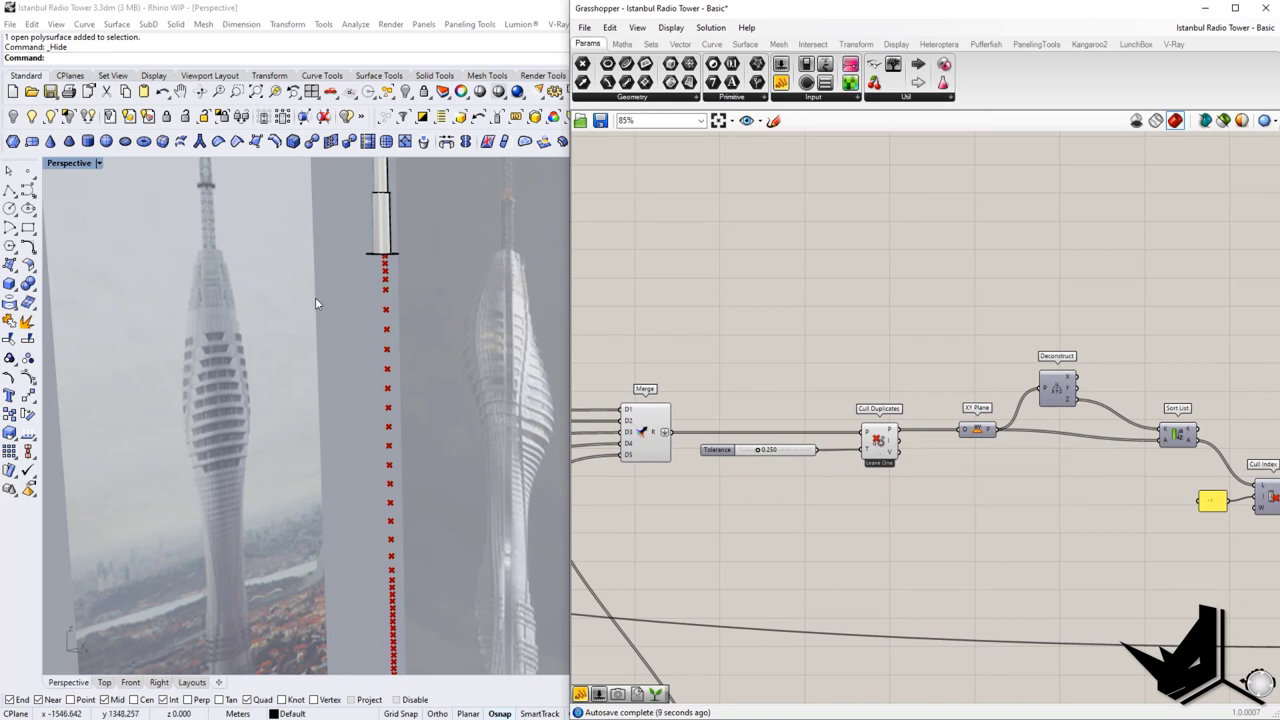
pyautogui.scroll(2, 393, 342)
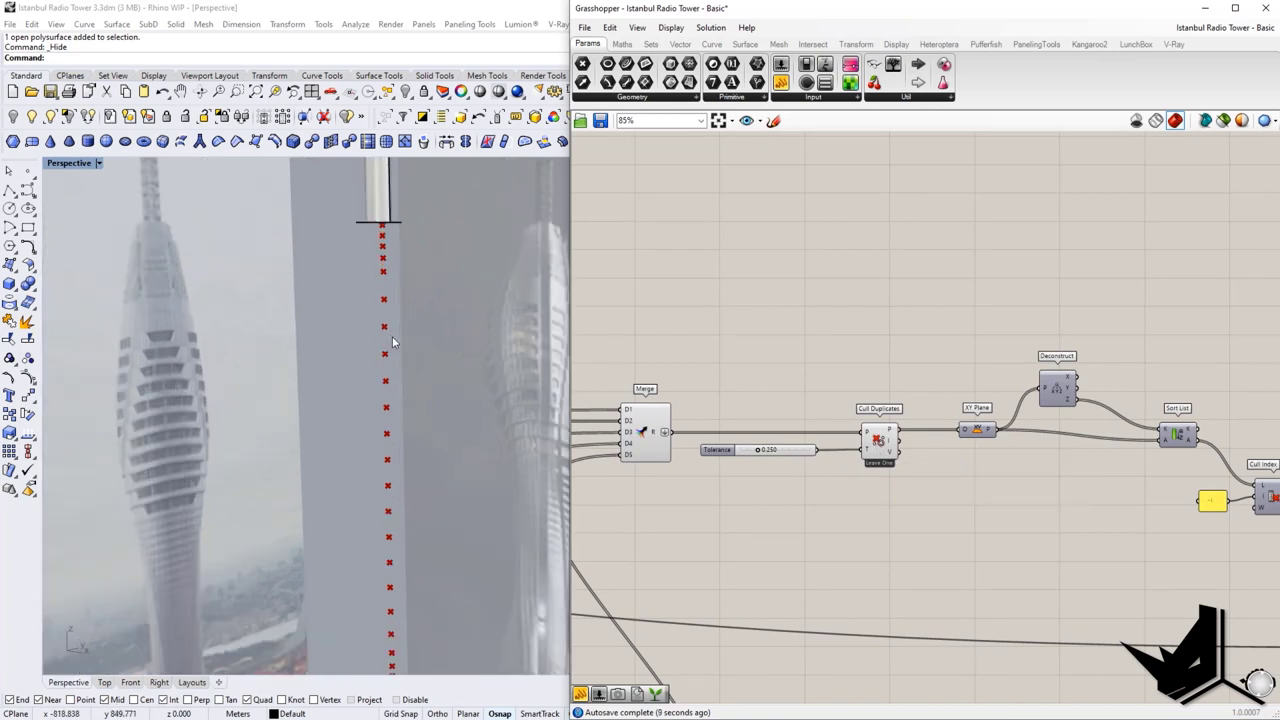
pyautogui.click(879, 463)
pyautogui.rightClick(879, 461)
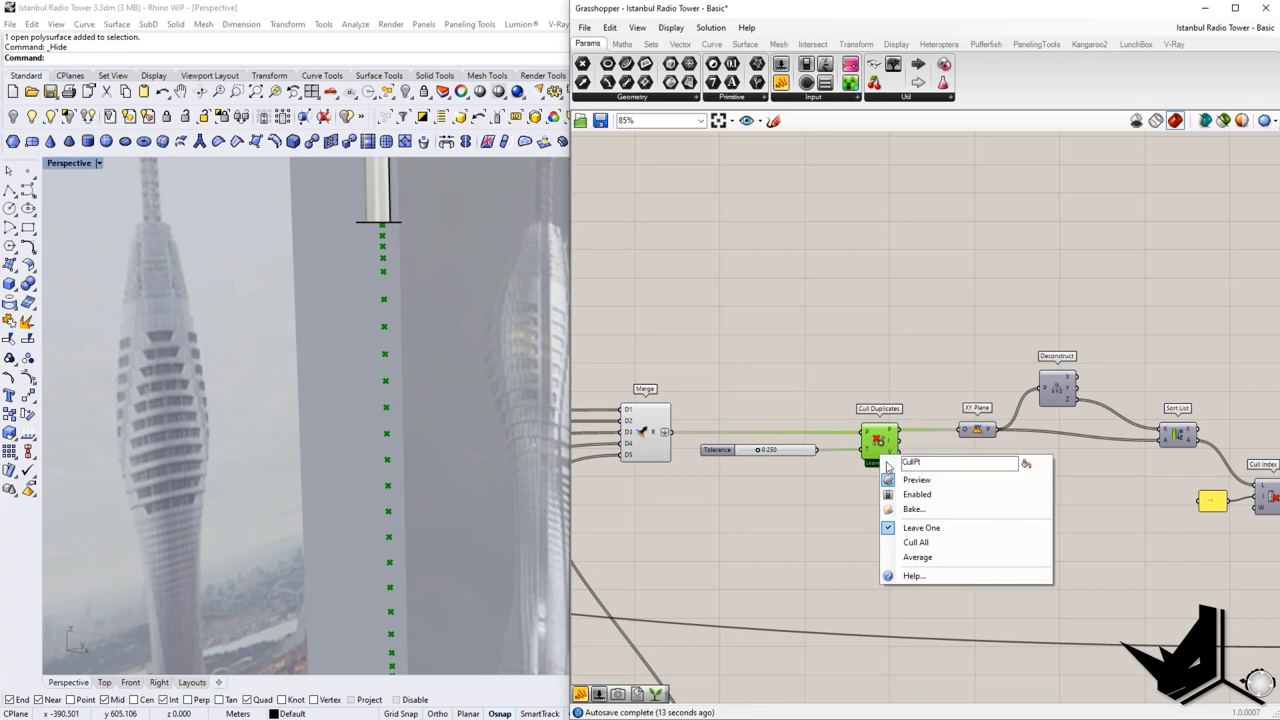
pyautogui.click(848, 508)
# Step: Enable the preview of the XY Plane component and examine its planes along the tower axis
pyautogui.moveTo(869, 485); pyautogui.dragTo(759, 500, button='right')
pyautogui.click(866, 446)
pyautogui.rightClick(871, 450)
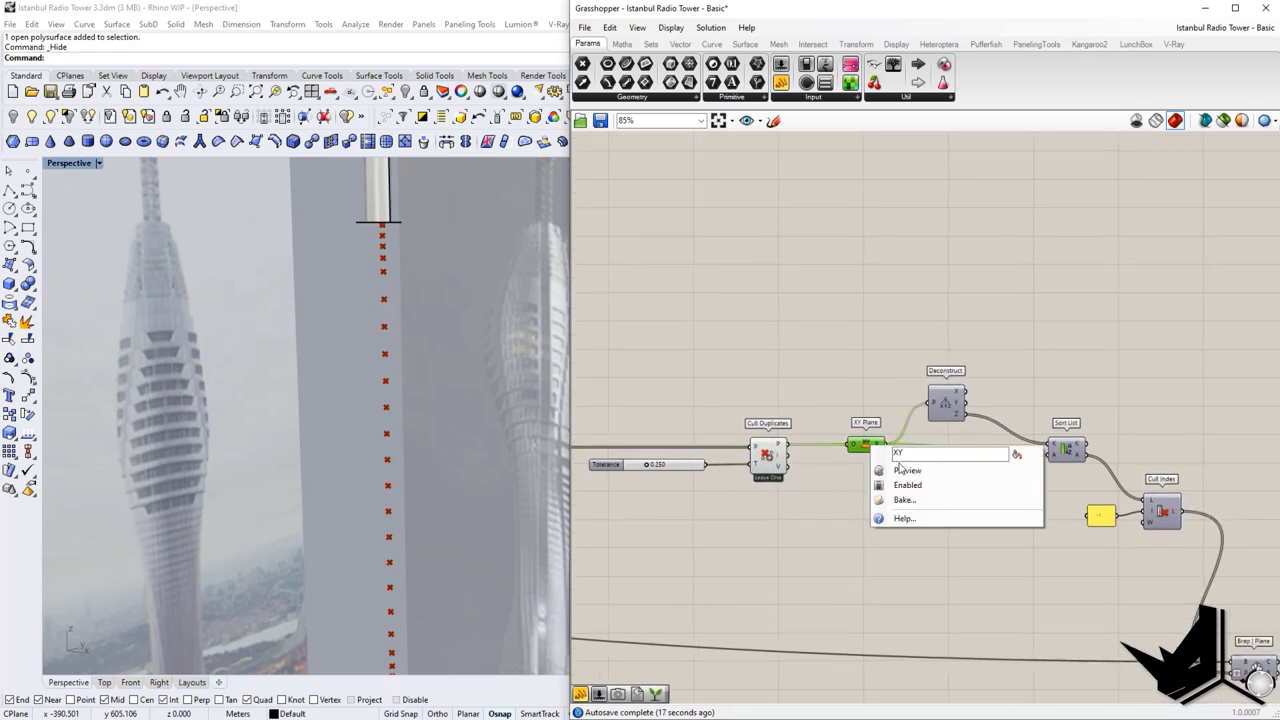
pyautogui.click(906, 474)
pyautogui.scroll(-8, 406, 378)
pyautogui.moveTo(406, 378)
pyautogui.mouseDown(button='right')
pyautogui.moveTo(429, 476)
pyautogui.moveTo(406, 391)
pyautogui.mouseUp(button='right')
pyautogui.scroll(8, 394, 342)
pyautogui.scroll(-9, 397, 343)
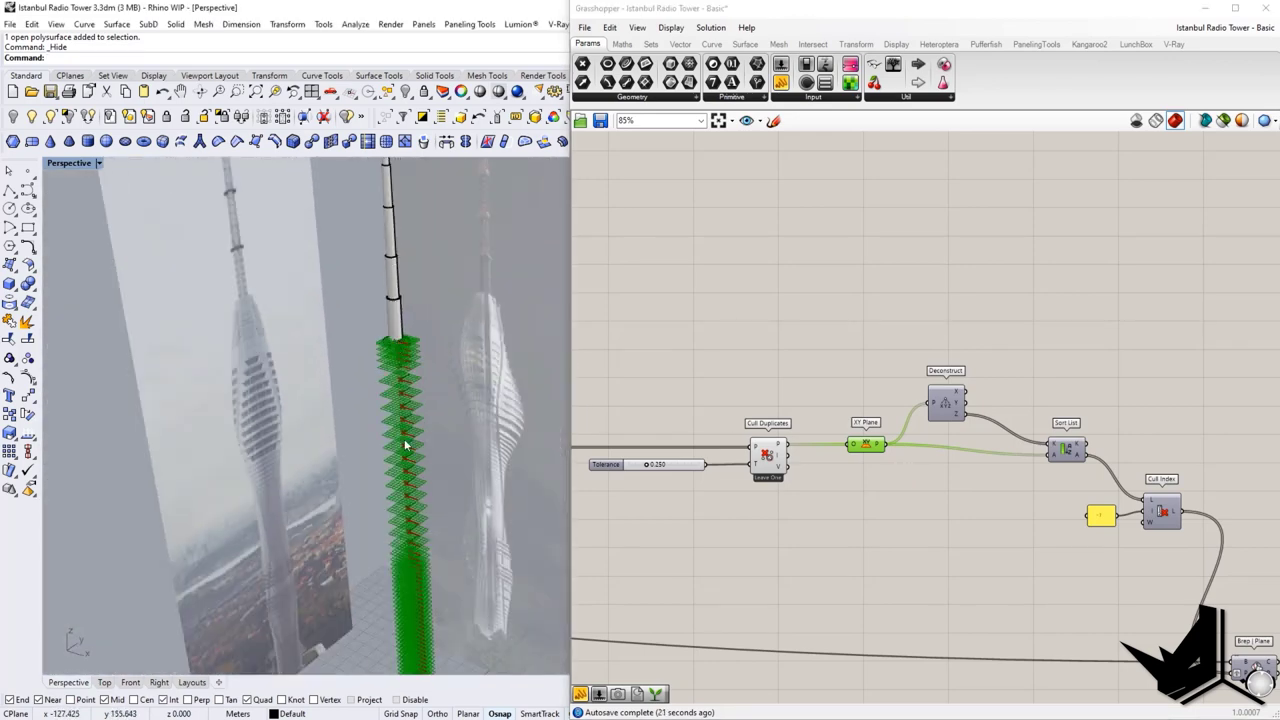
pyautogui.keyDown('shift'); pyautogui.moveTo(403, 446); pyautogui.dragTo(384, 382, button='right'); pyautogui.keyUp('shift')
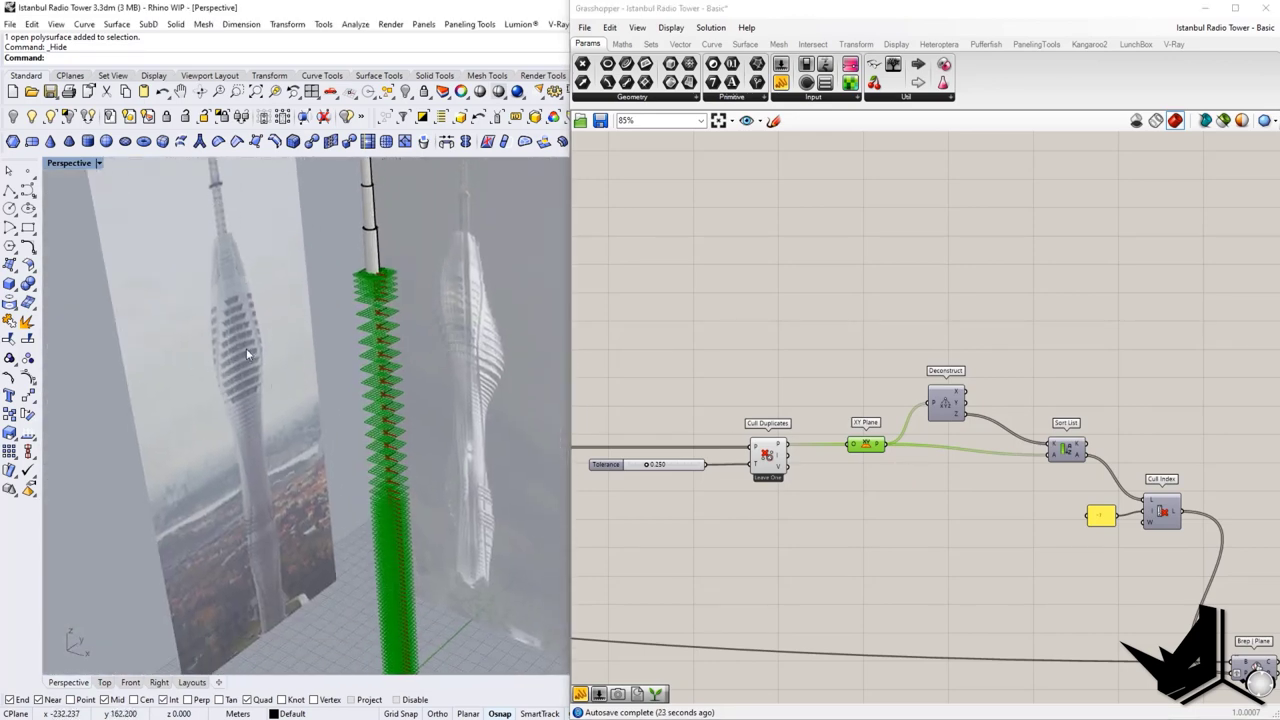
# Step: Select the Deconstruct component after XY Plane, and follow how its Z output sorts the planes through Sort List
pyautogui.moveTo(986, 486); pyautogui.dragTo(799, 491, button='right')
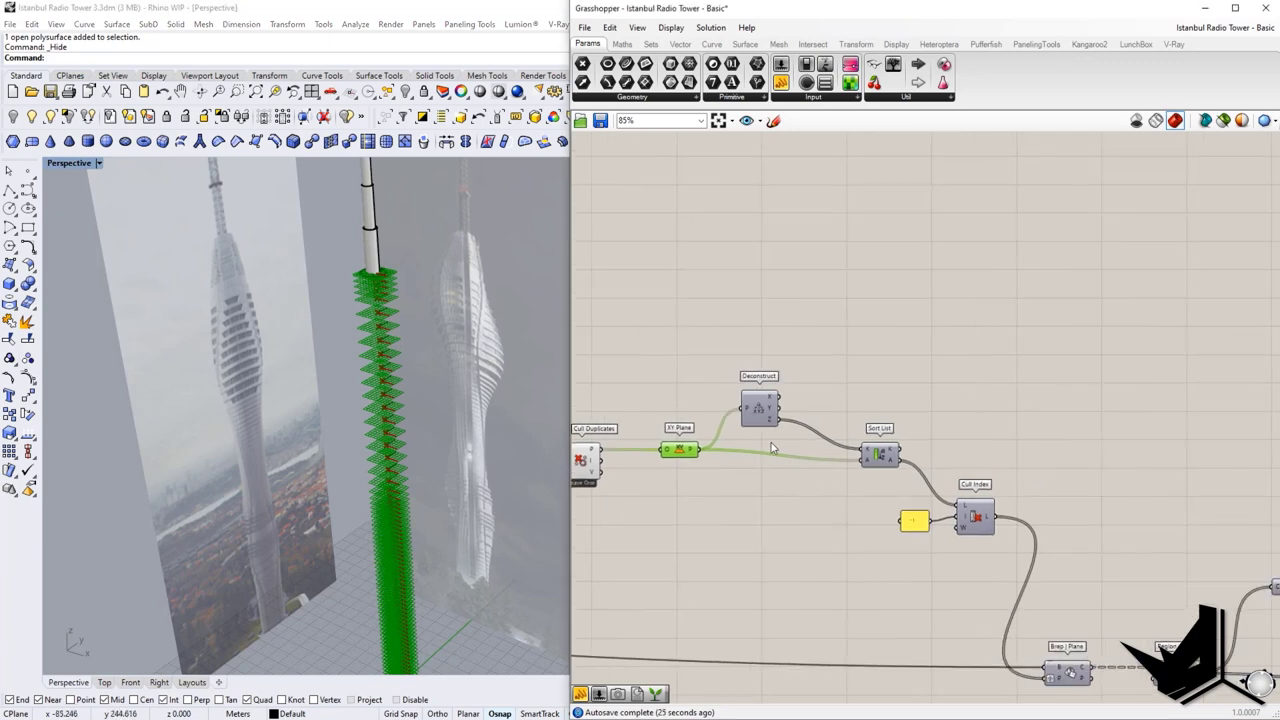
pyautogui.scroll(1, 765, 438)
pyautogui.moveTo(759, 401); pyautogui.dragTo(779, 397)
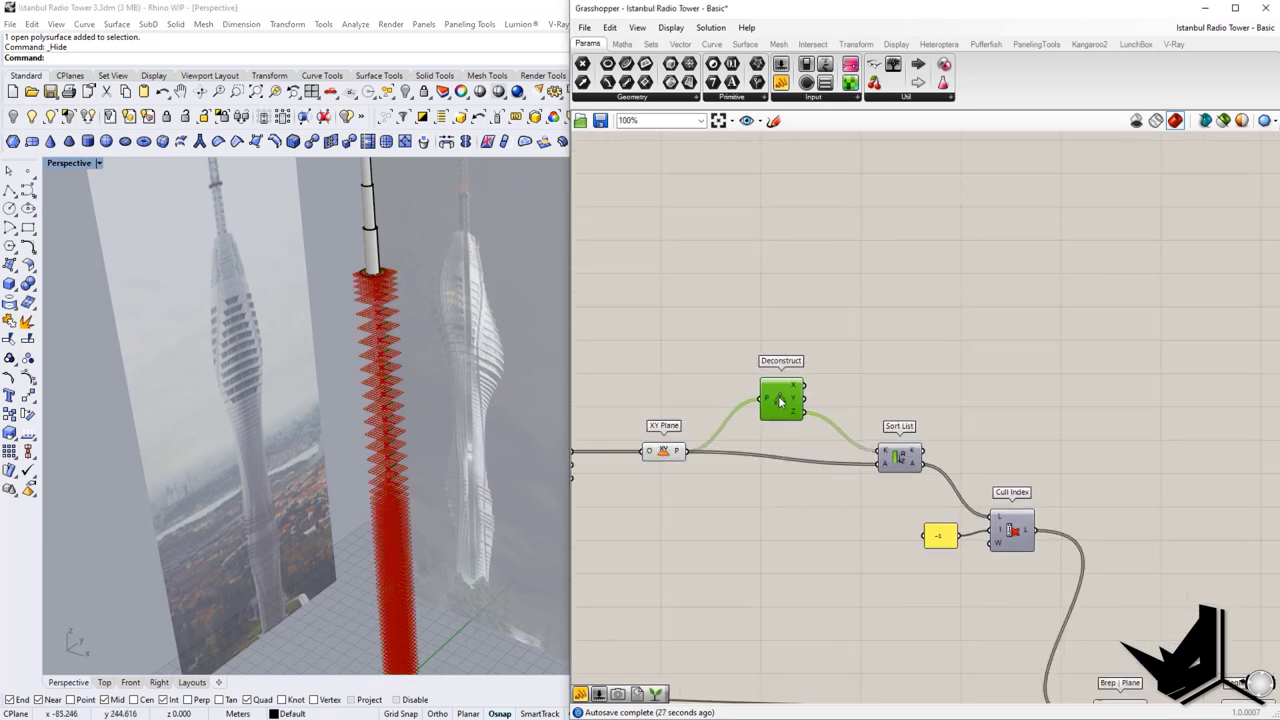
pyautogui.moveTo(936, 388); pyautogui.dragTo(955, 325, button='right')
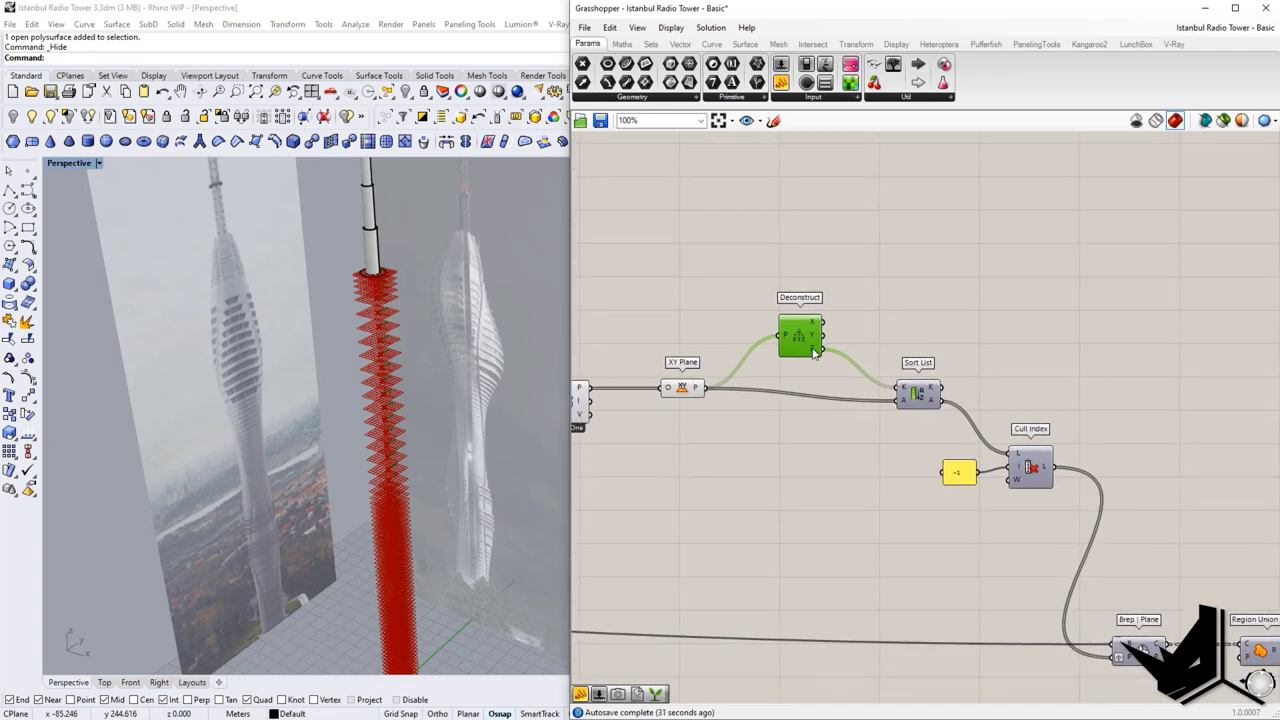
pyautogui.scroll(8, 353, 328)
pyautogui.moveTo(1068, 529); pyautogui.dragTo(985, 519, button='right')
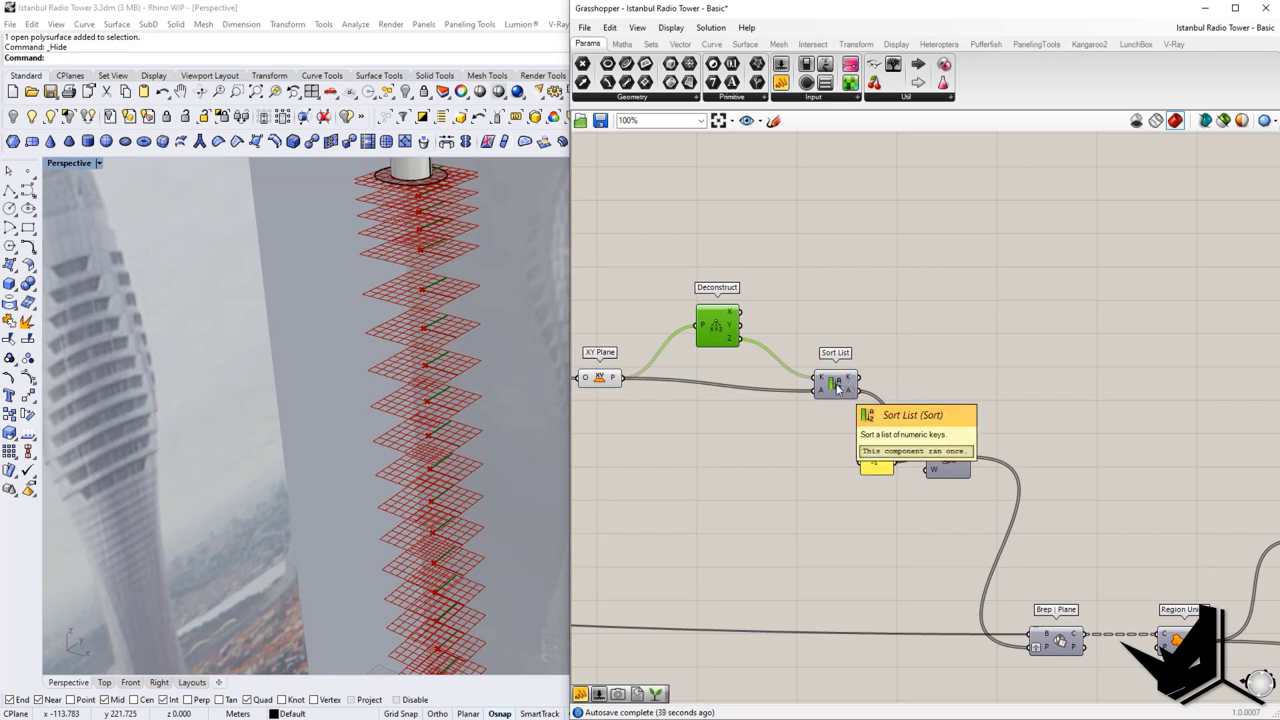
pyautogui.moveTo(785, 362); pyautogui.dragTo(818, 370, button='right')
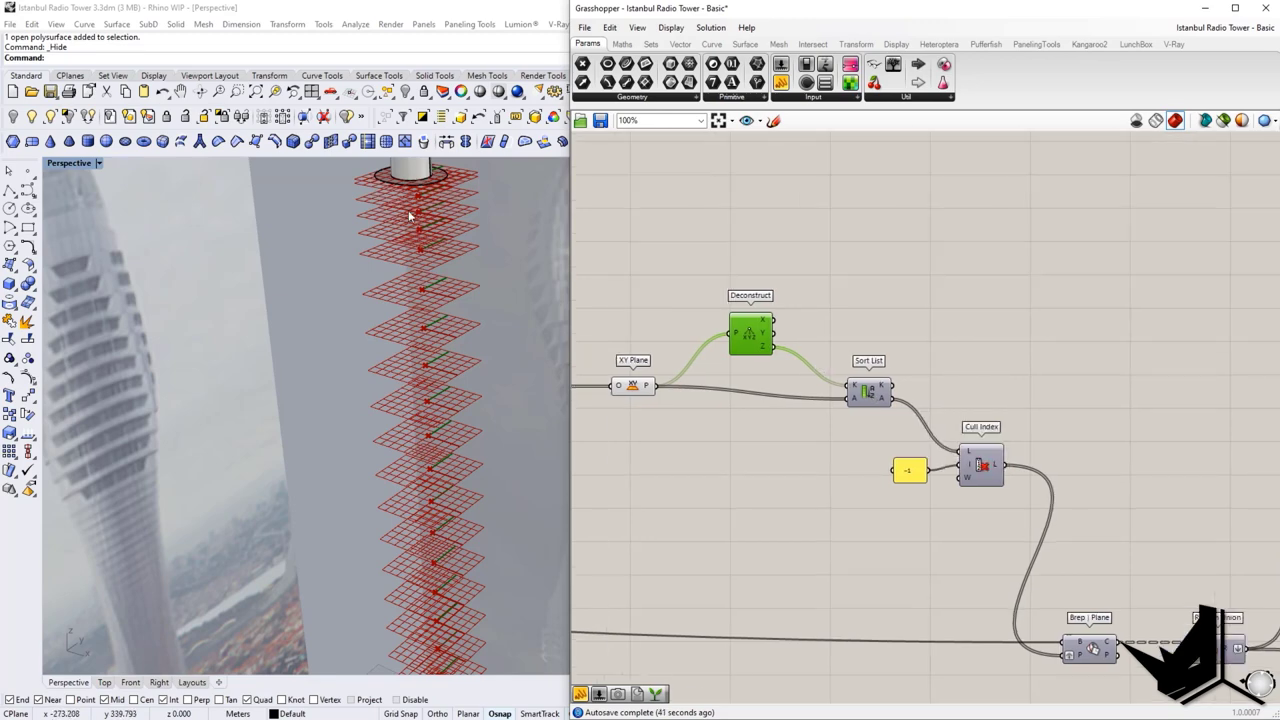
# Step: Select the Cull Index fed by the -1 panel and enable the preview of its remaining planes
pyautogui.moveTo(935, 551); pyautogui.dragTo(827, 515, button='right')
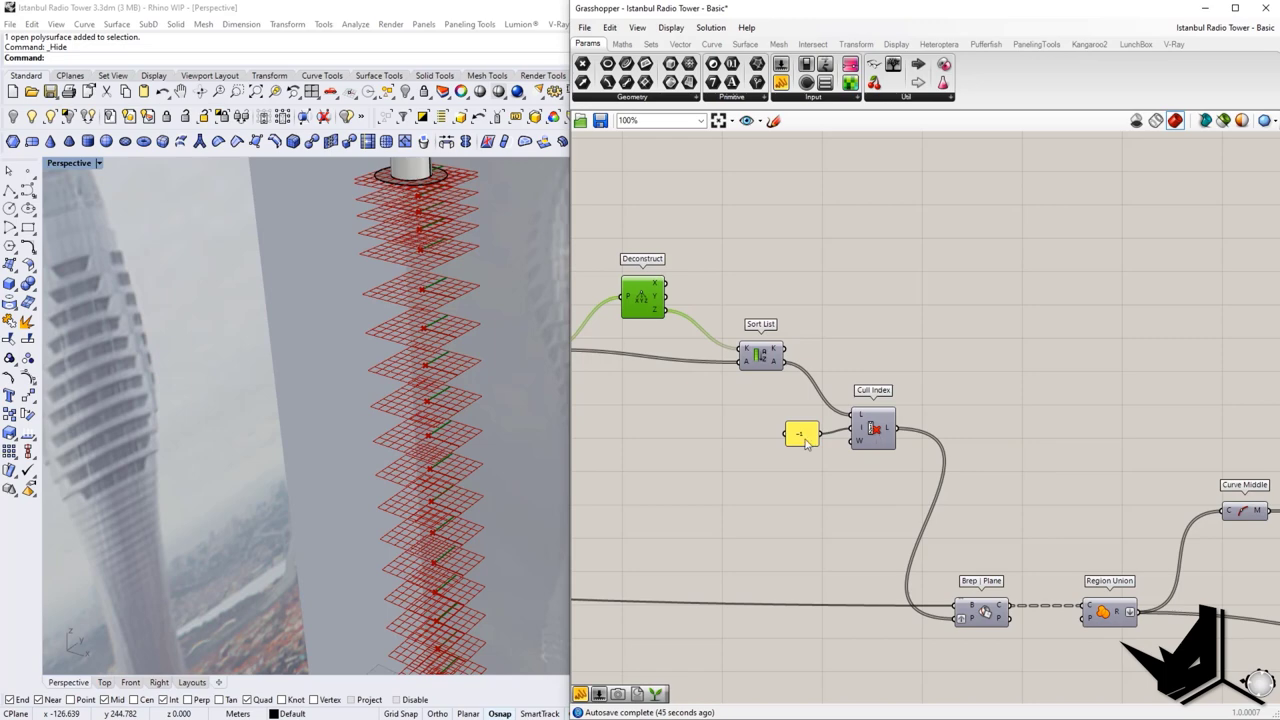
pyautogui.click(876, 430)
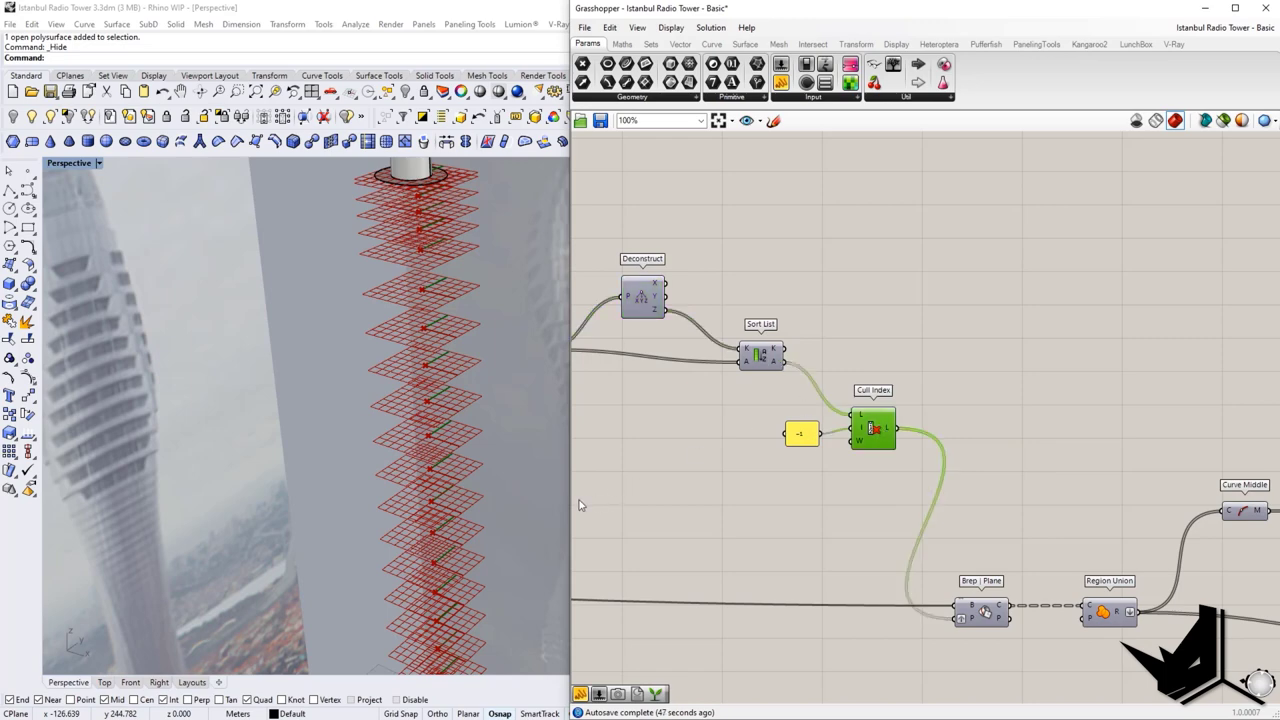
pyautogui.scroll(-2, 580, 502)
pyautogui.scroll(2, 767, 493)
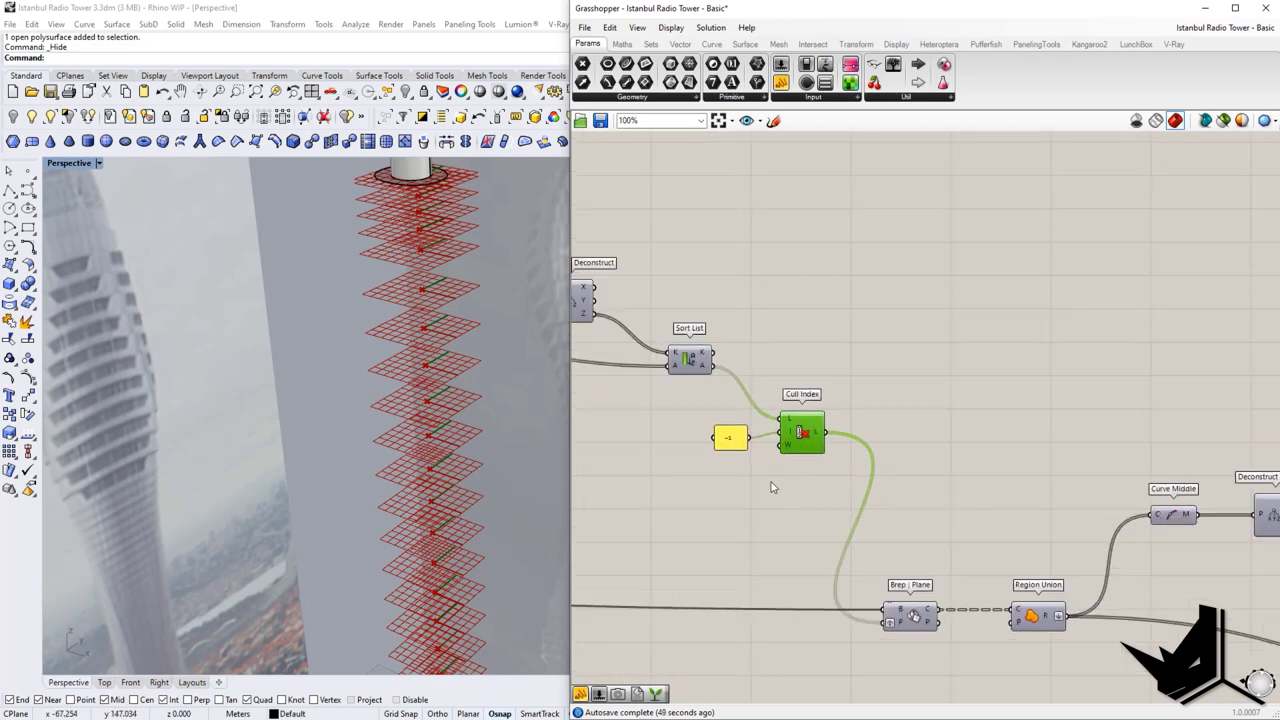
pyautogui.keyDown('shift'); pyautogui.moveTo(434, 588); pyautogui.dragTo(450, 470, button='right'); pyautogui.keyUp('shift')
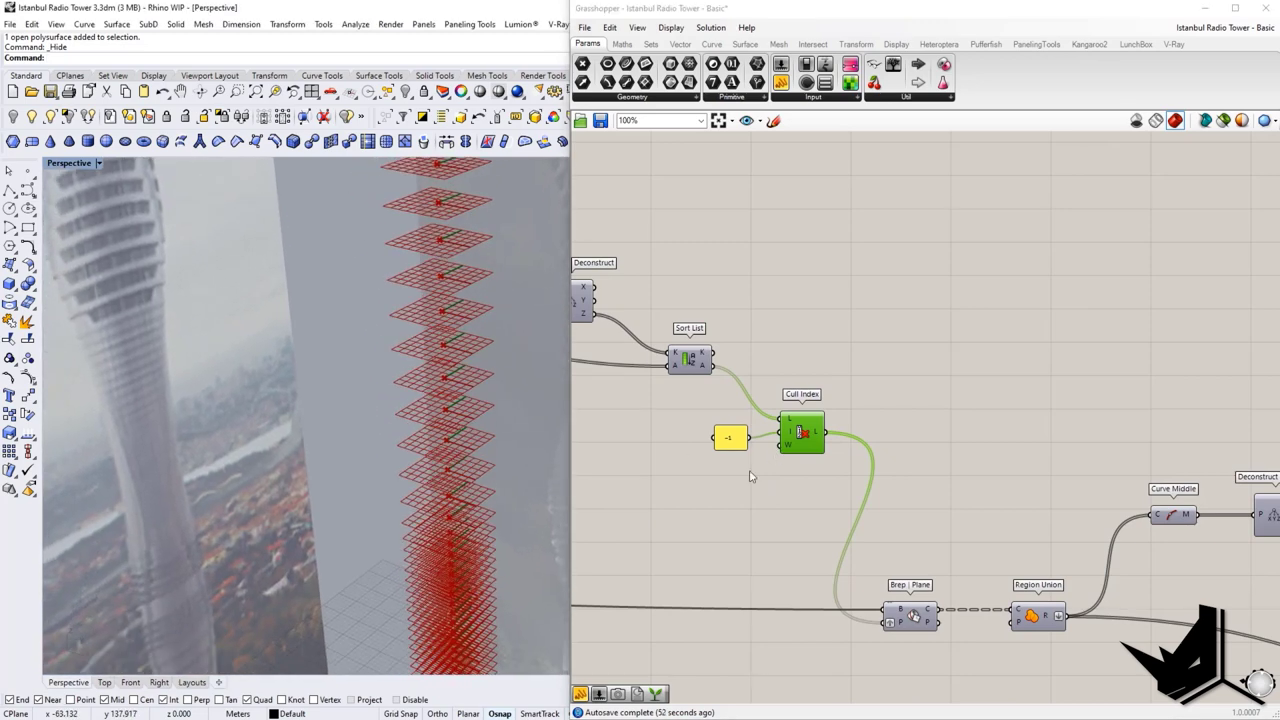
pyautogui.scroll(-2, 748, 475)
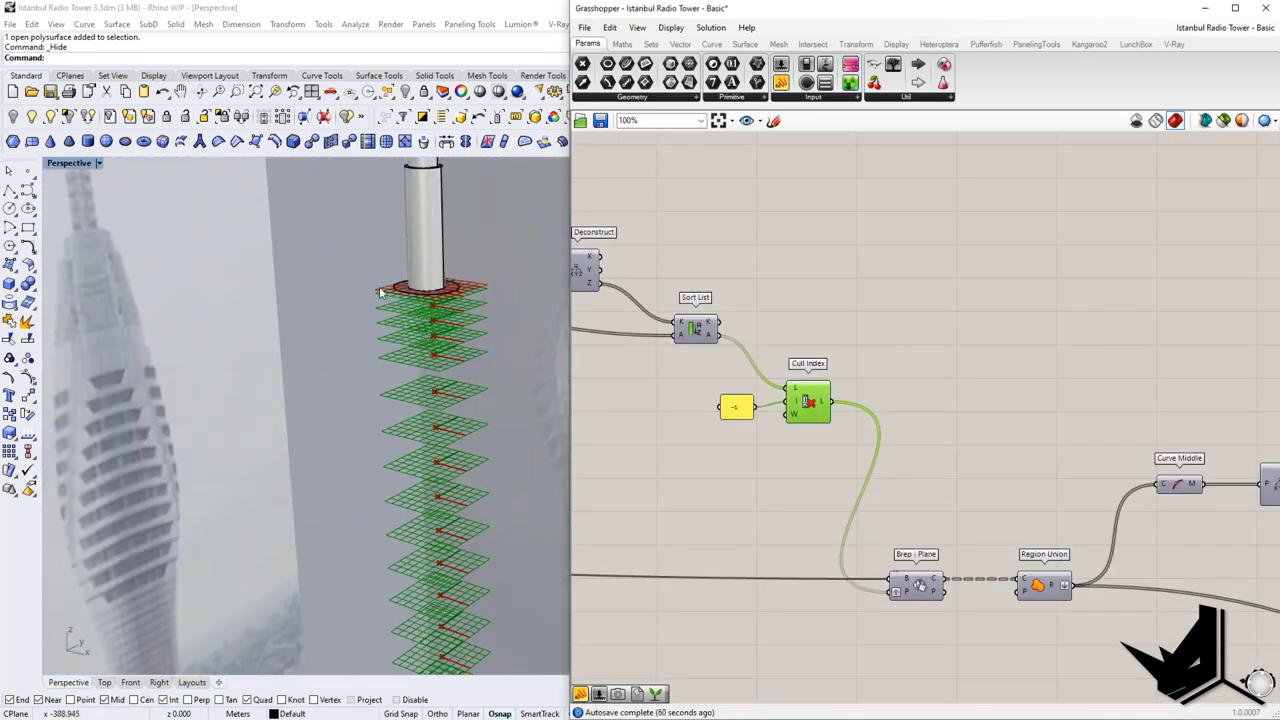
# Step: Examine up close which plane Cull Index drops at the antenna base, and check the remaining planes down the tower
pyautogui.scroll(5, 400, 287)
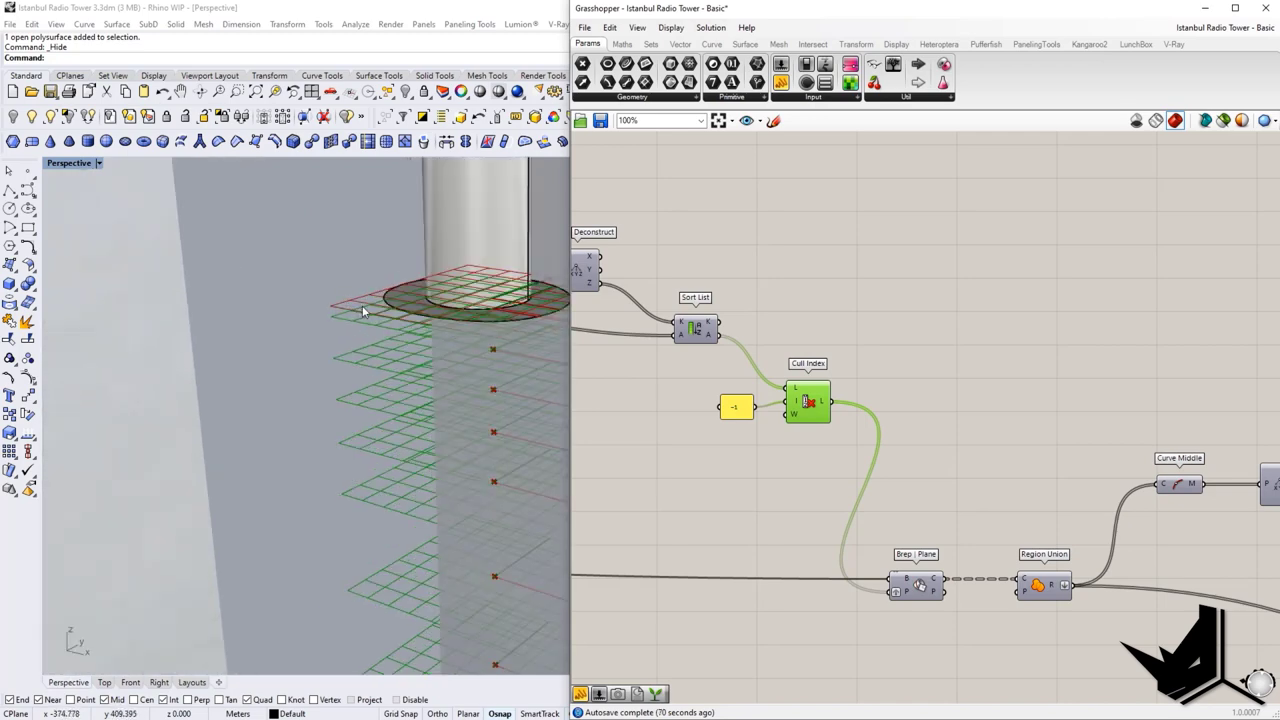
pyautogui.scroll(-13, 363, 311)
pyautogui.moveTo(364, 325); pyautogui.dragTo(397, 421, button='right')
pyautogui.scroll(4, 397, 421)
pyautogui.keyDown('shift'); pyautogui.moveTo(368, 367); pyautogui.dragTo(432, 427, button='right'); pyautogui.keyUp('shift')
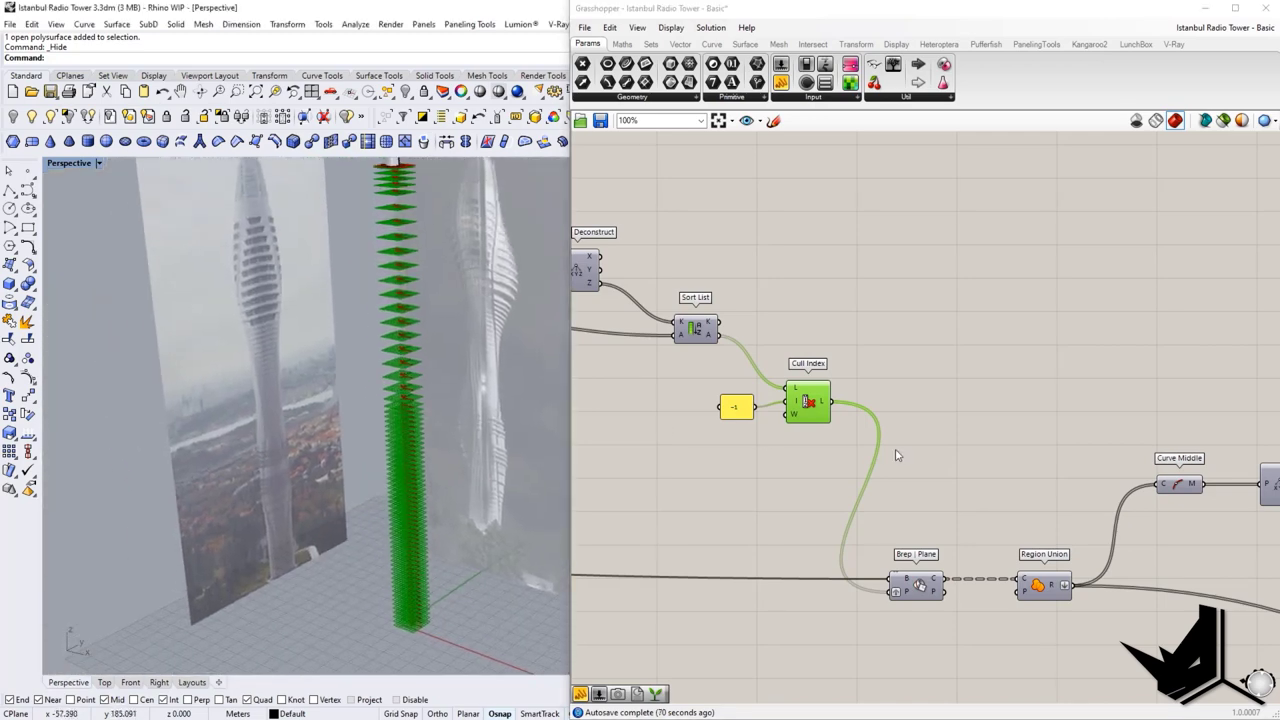
# Step: Enable the preview of the Brep parameter at the definition's start that feeds the Brep | Plane component
pyautogui.moveTo(897, 454); pyautogui.dragTo(877, 361, button='right')
pyautogui.scroll(1, 896, 496)
pyautogui.scroll(-2, 897, 513)
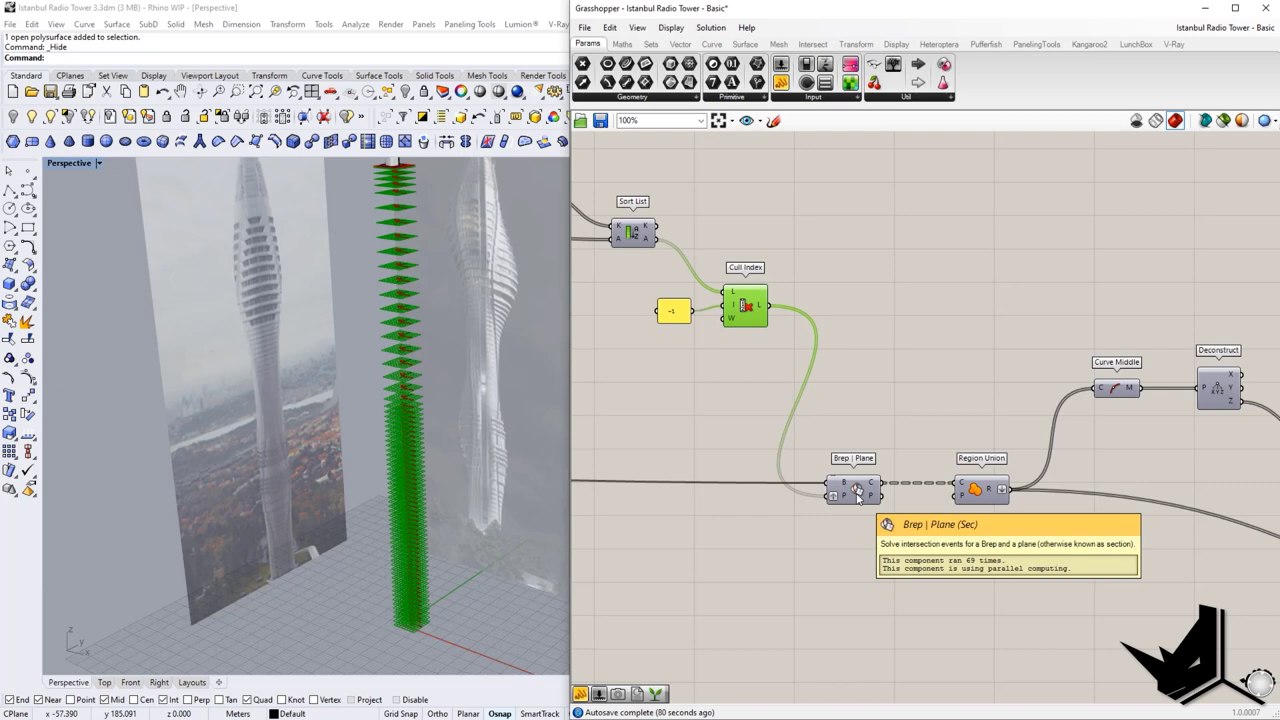
pyautogui.scroll(-6, 858, 497)
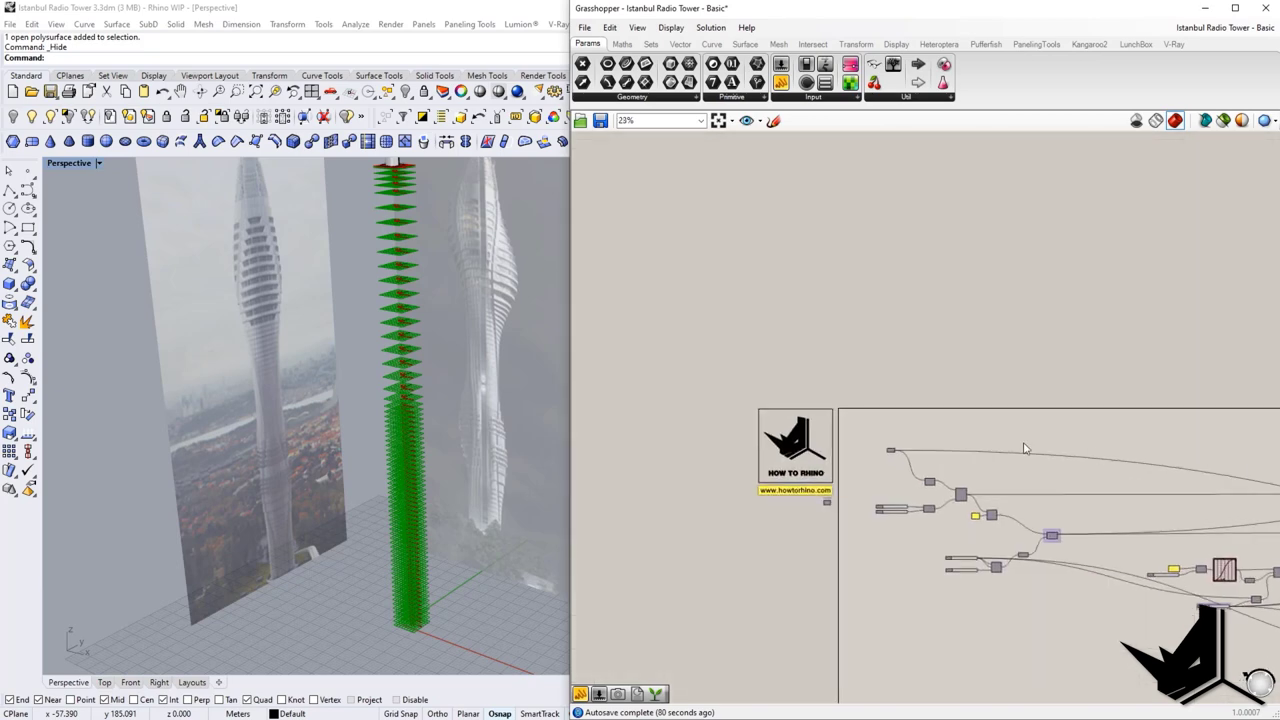
pyautogui.scroll(3, 910, 440)
pyautogui.rightClick(874, 460)
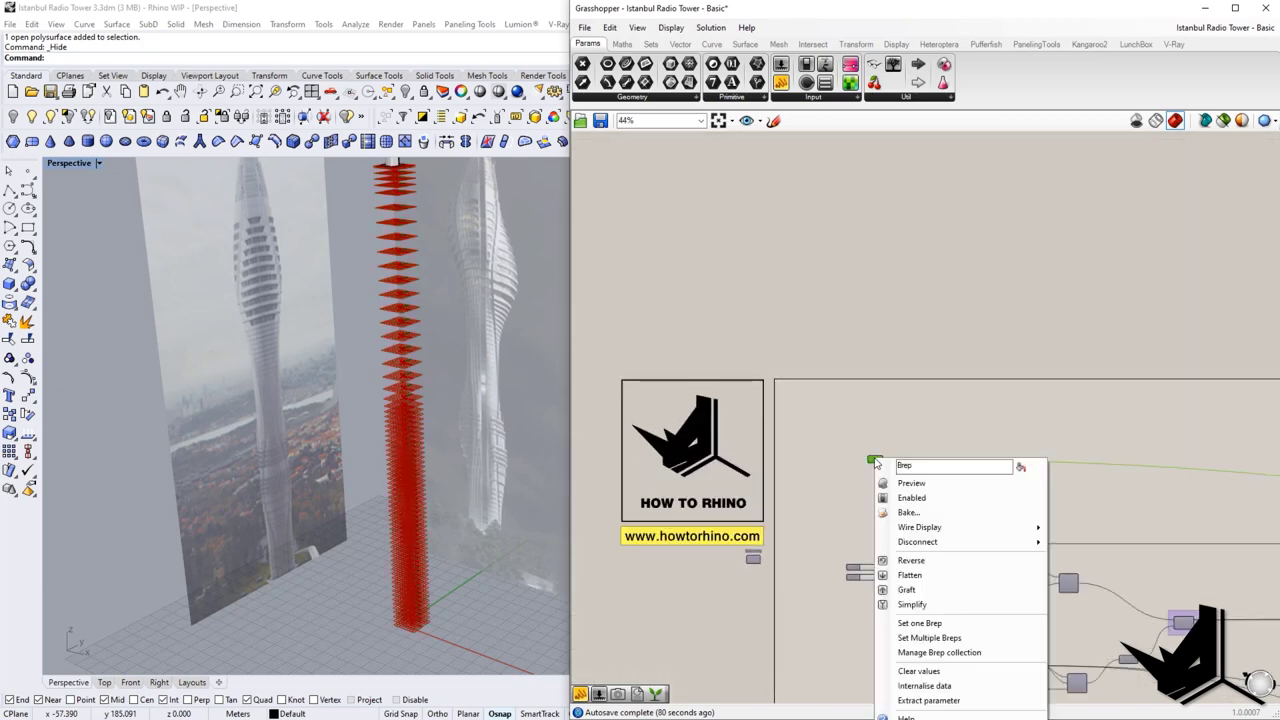
pyautogui.click(924, 488)
pyautogui.keyDown('shift'); pyautogui.moveTo(481, 364); pyautogui.dragTo(381, 403, button='right'); pyautogui.keyUp('shift')
pyautogui.moveTo(1062, 471); pyautogui.dragTo(722, 430, button='right')
pyautogui.scroll(-1, 722, 430)
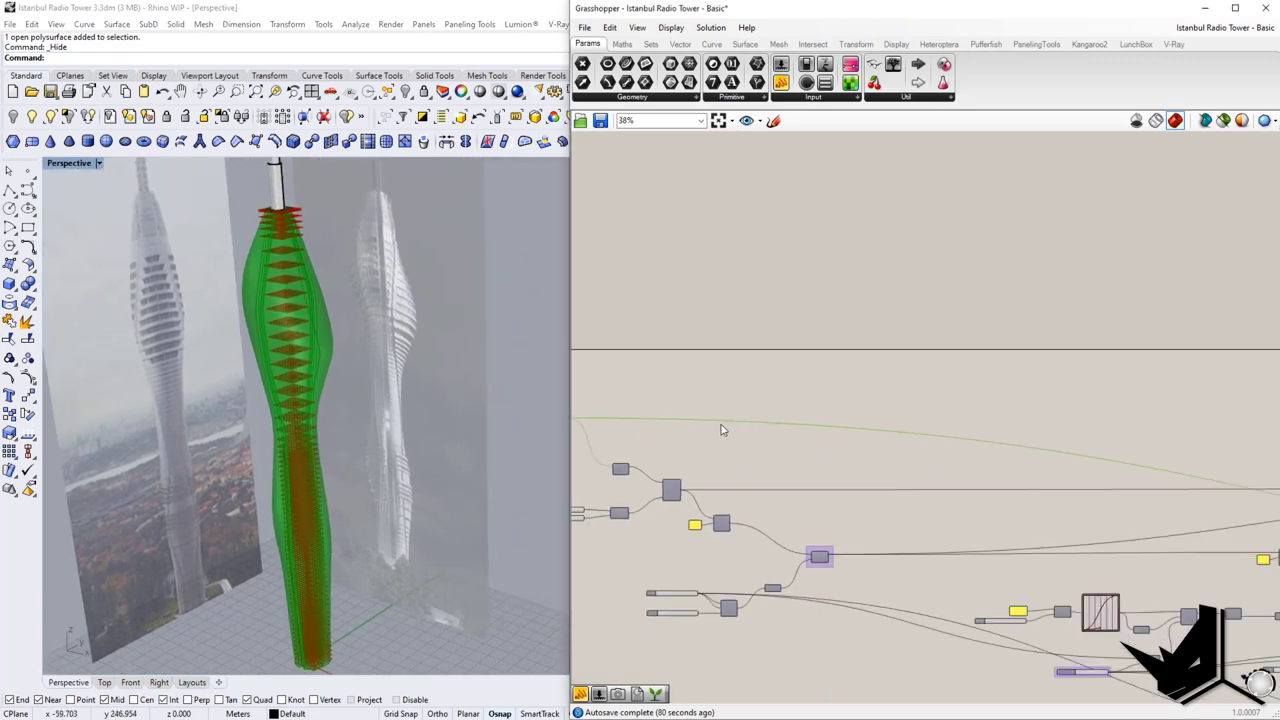
# Step: Enable the preview of the Brep | Plane component and examine its section curves around the tower's widest part
pyautogui.scroll(-3, 722, 430)
pyautogui.moveTo(1101, 486); pyautogui.dragTo(677, 427, button='right')
pyautogui.scroll(8, 1012, 461)
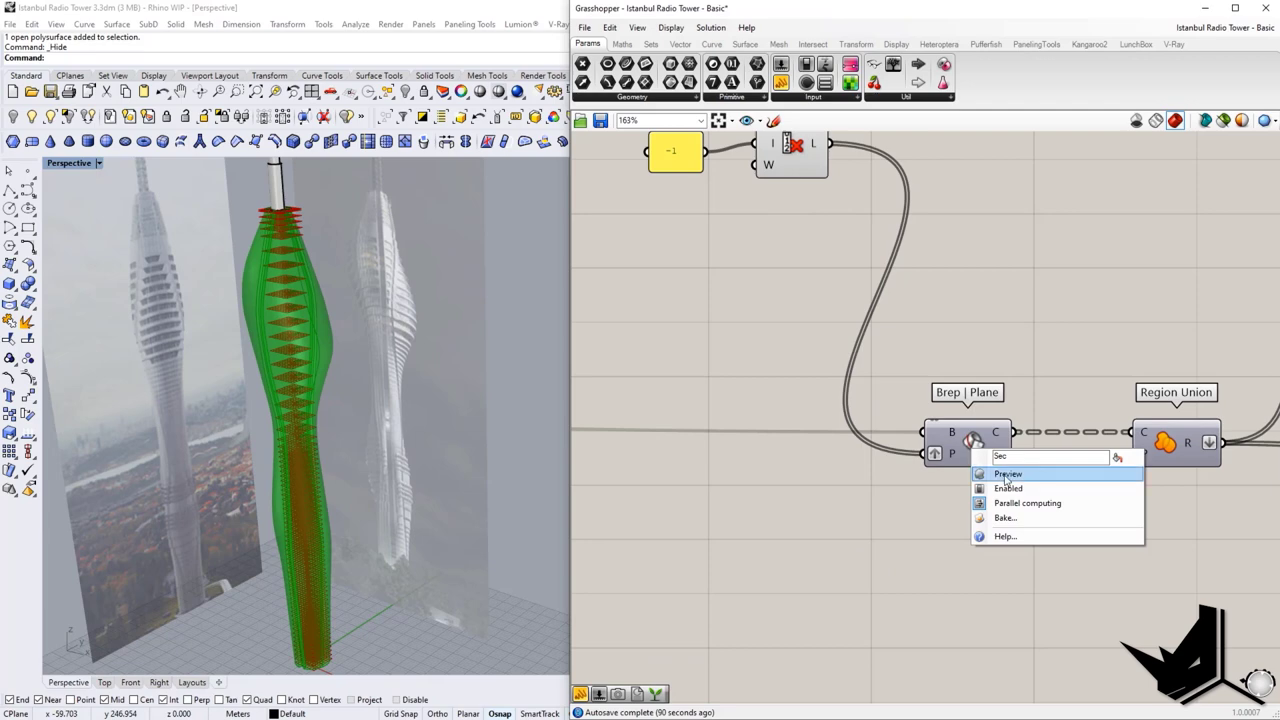
pyautogui.click(1008, 473)
pyautogui.scroll(4, 330, 340)
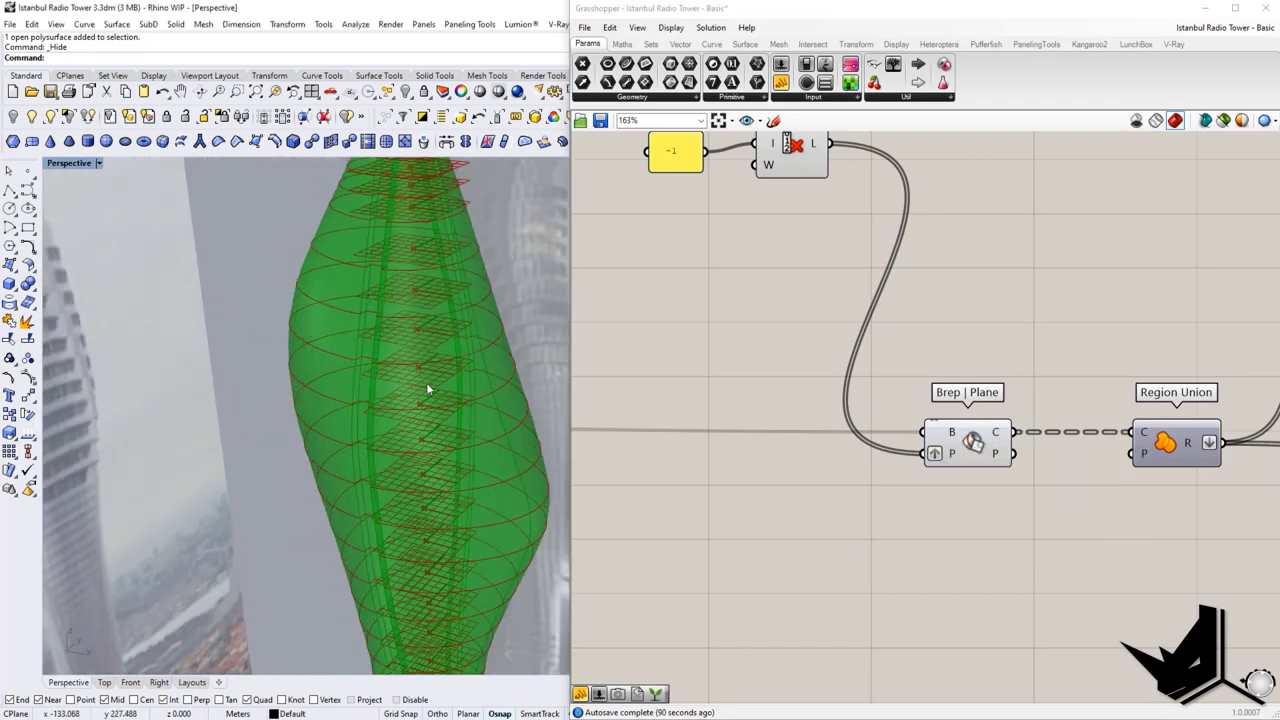
# Step: Turn off the preview of Cull Index and of the upstream components from the merged points to the sorted planes
pyautogui.scroll(-3, 1004, 443)
pyautogui.rightClick(866, 257)
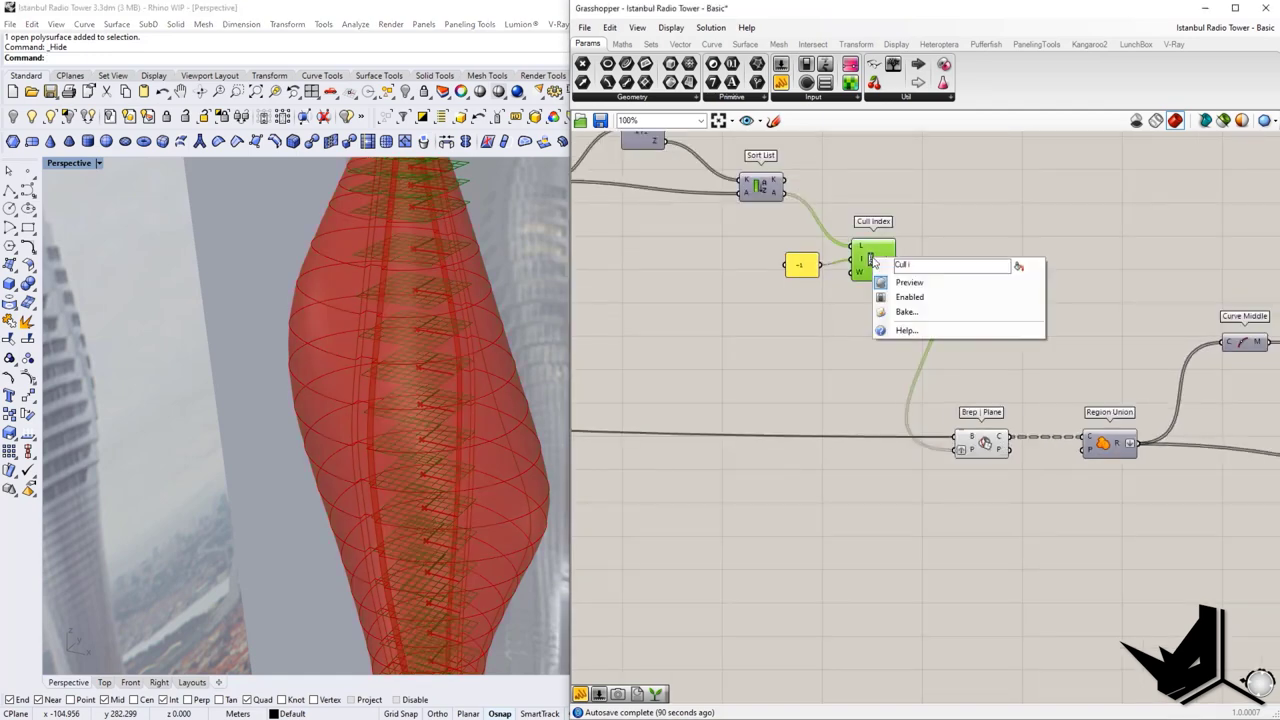
pyautogui.click(874, 288)
pyautogui.scroll(-4, 873, 293)
pyautogui.moveTo(868, 298); pyautogui.dragTo(1172, 343, button='right')
pyautogui.scroll(-3, 1170, 343)
pyautogui.moveTo(1148, 353); pyautogui.dragTo(929, 276)
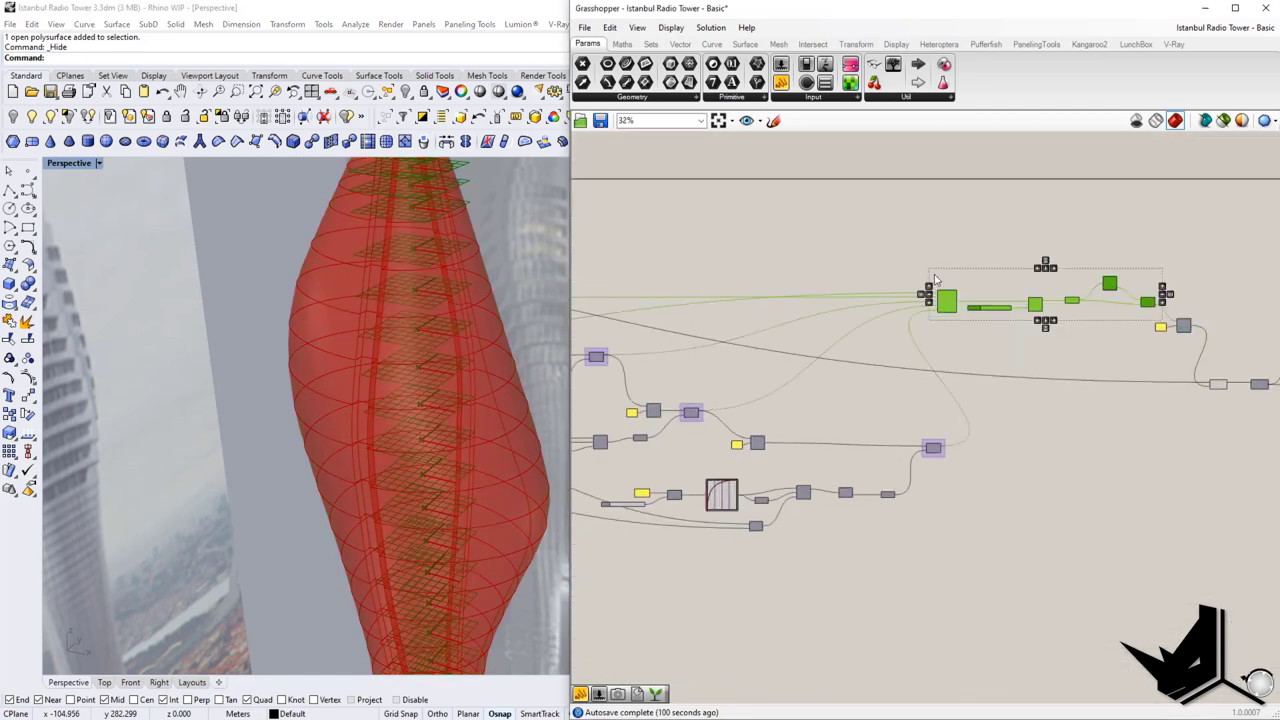
pyautogui.middleClick(941, 301)
pyautogui.click(985, 259)
pyautogui.moveTo(1135, 421); pyautogui.dragTo(800, 393, button='right')
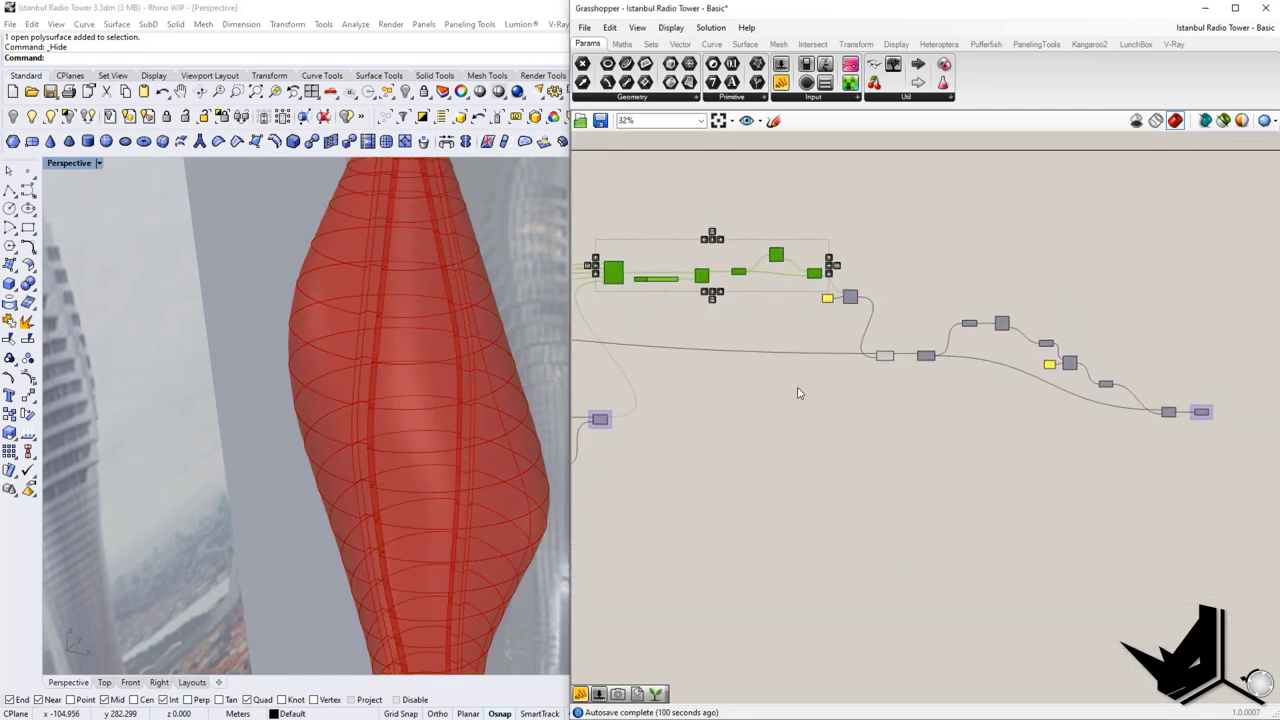
# Step: Select the Brep | Plane component and examine its section curves along the tower
pyautogui.scroll(4, 896, 358)
pyautogui.scroll(2, 883, 372)
pyautogui.click(861, 363)
pyautogui.scroll(-6, 388, 463)
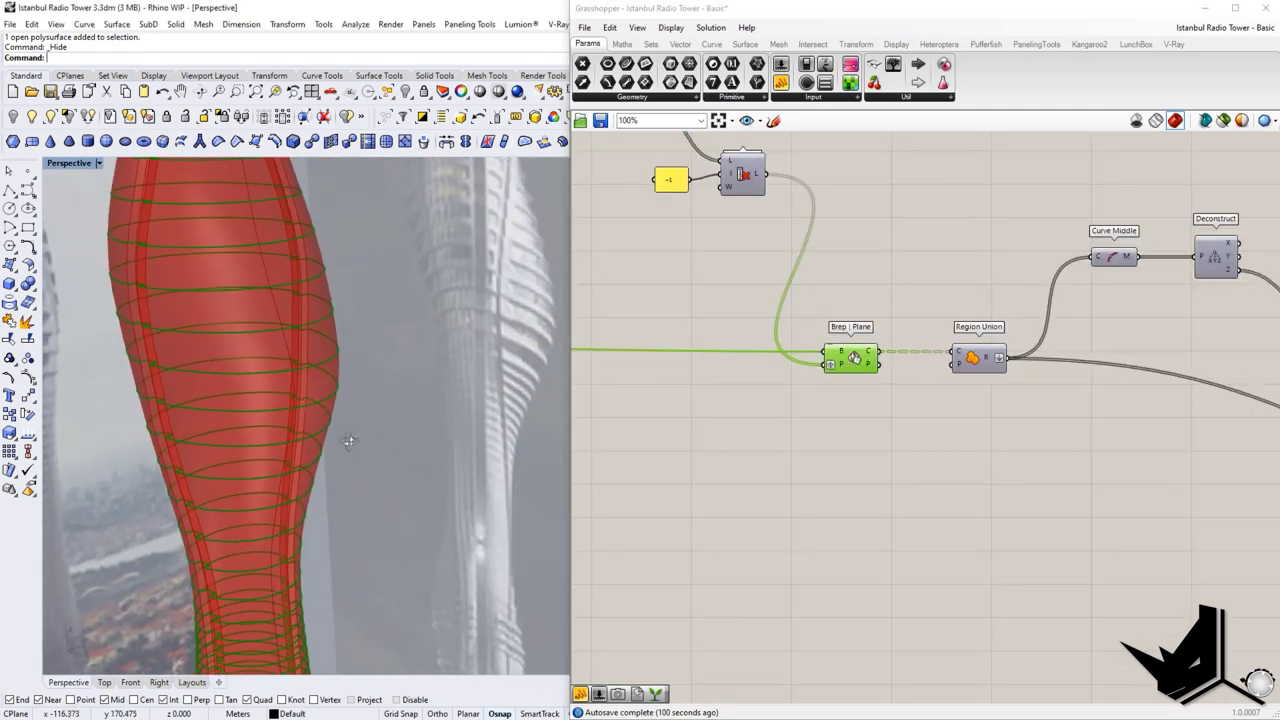
pyautogui.moveTo(388, 439); pyautogui.dragTo(418, 420, button='right')
# Step: Enable the preview of the Region Union component that follows Brep | Plane
pyautogui.moveTo(946, 385); pyautogui.dragTo(806, 410, button='right')
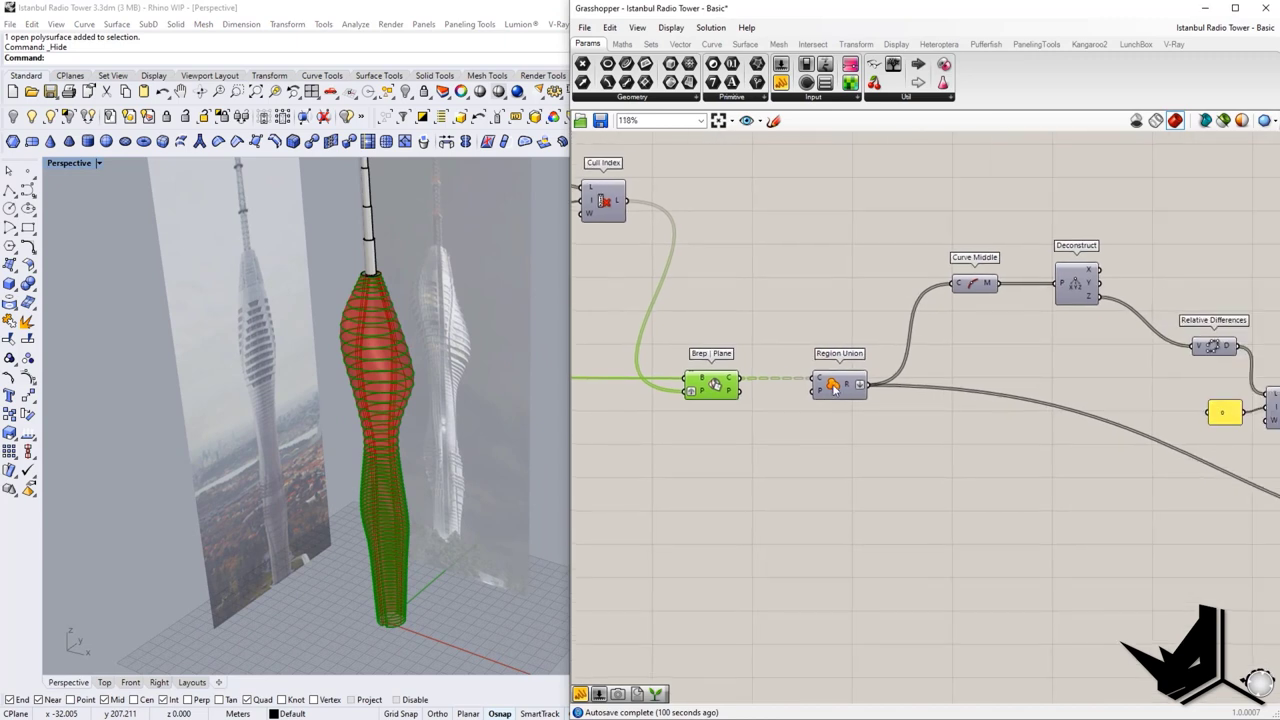
pyautogui.scroll(2, 833, 386)
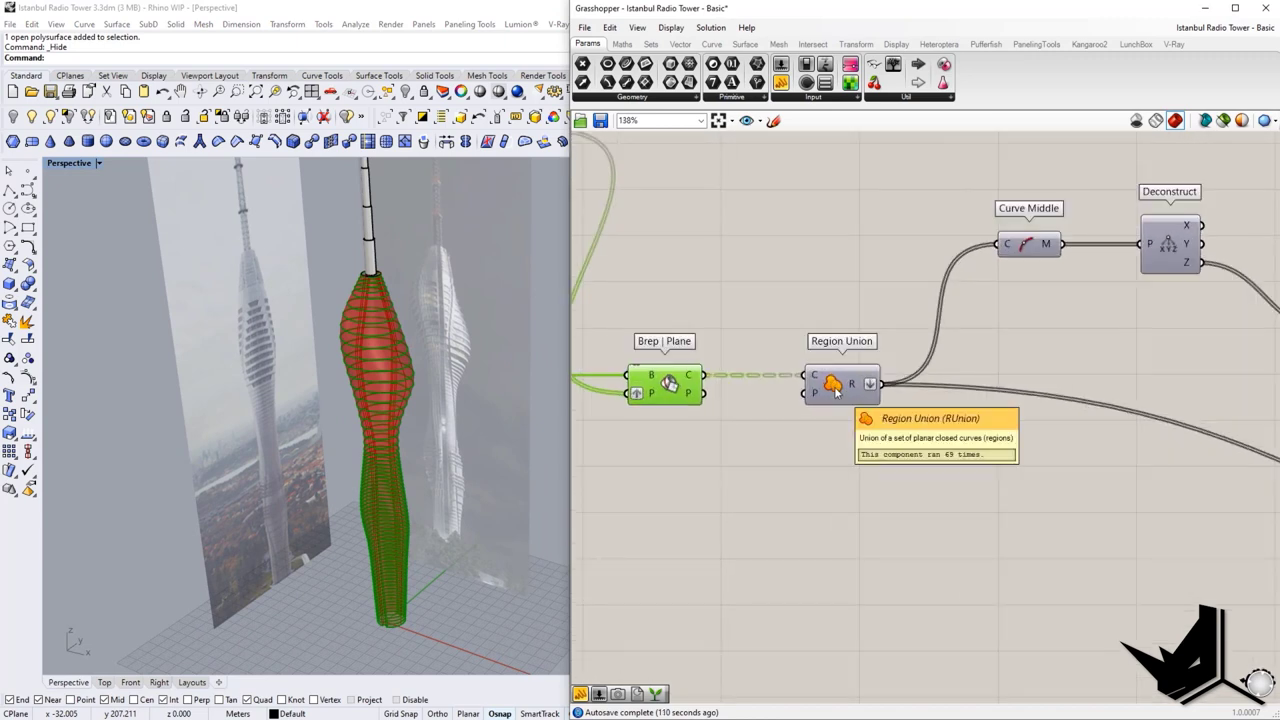
pyautogui.click(836, 388)
pyautogui.rightClick(835, 387)
pyautogui.click(860, 411)
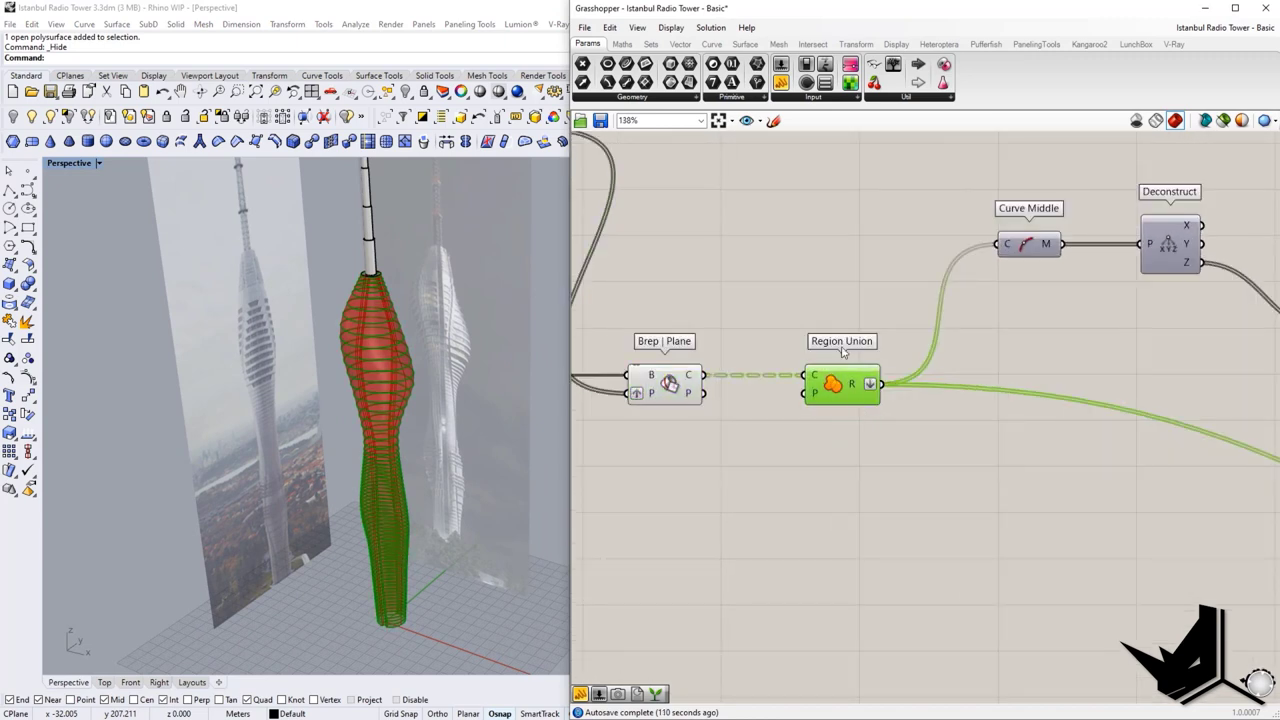
# Step: Capture the tower and its section curves in a screenshot overlay and annotate them freehand
pyautogui.press('Print')
pyautogui.moveTo(230, 222); pyautogui.dragTo(648, 545)
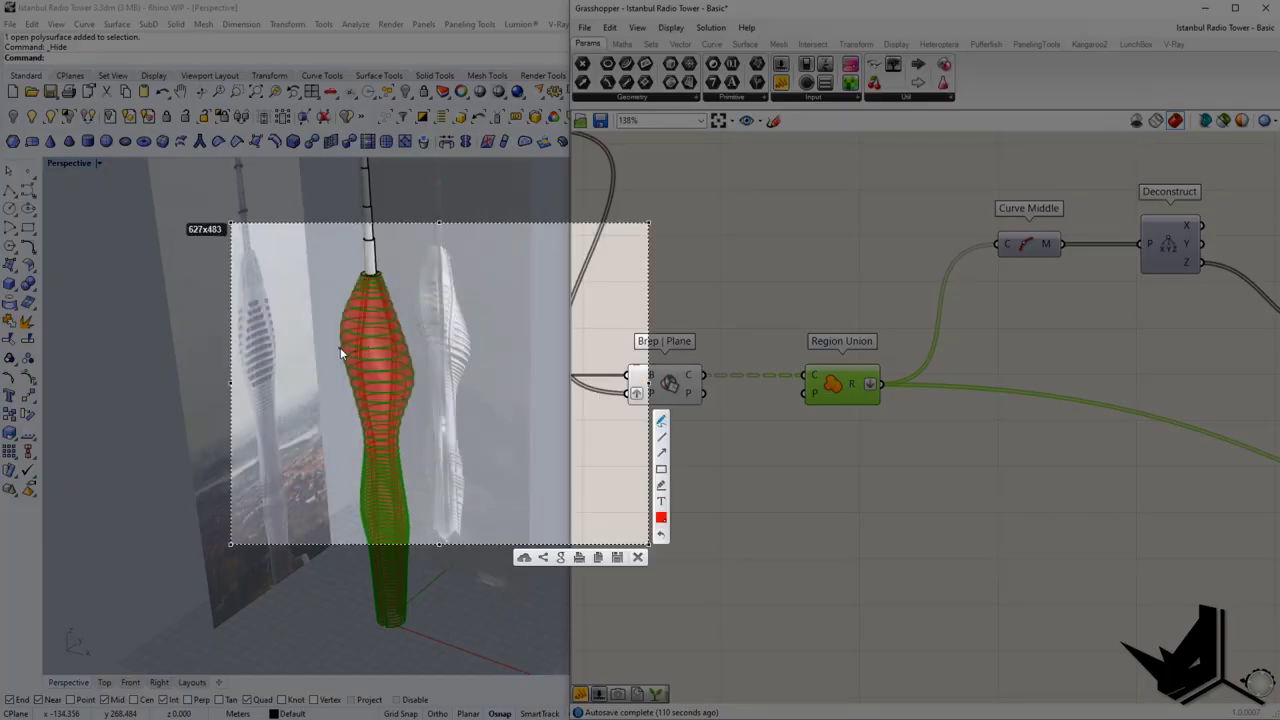
pyautogui.moveTo(340, 347); pyautogui.dragTo(346, 354)
pyautogui.moveTo(768, 306); pyautogui.dragTo(862, 321)
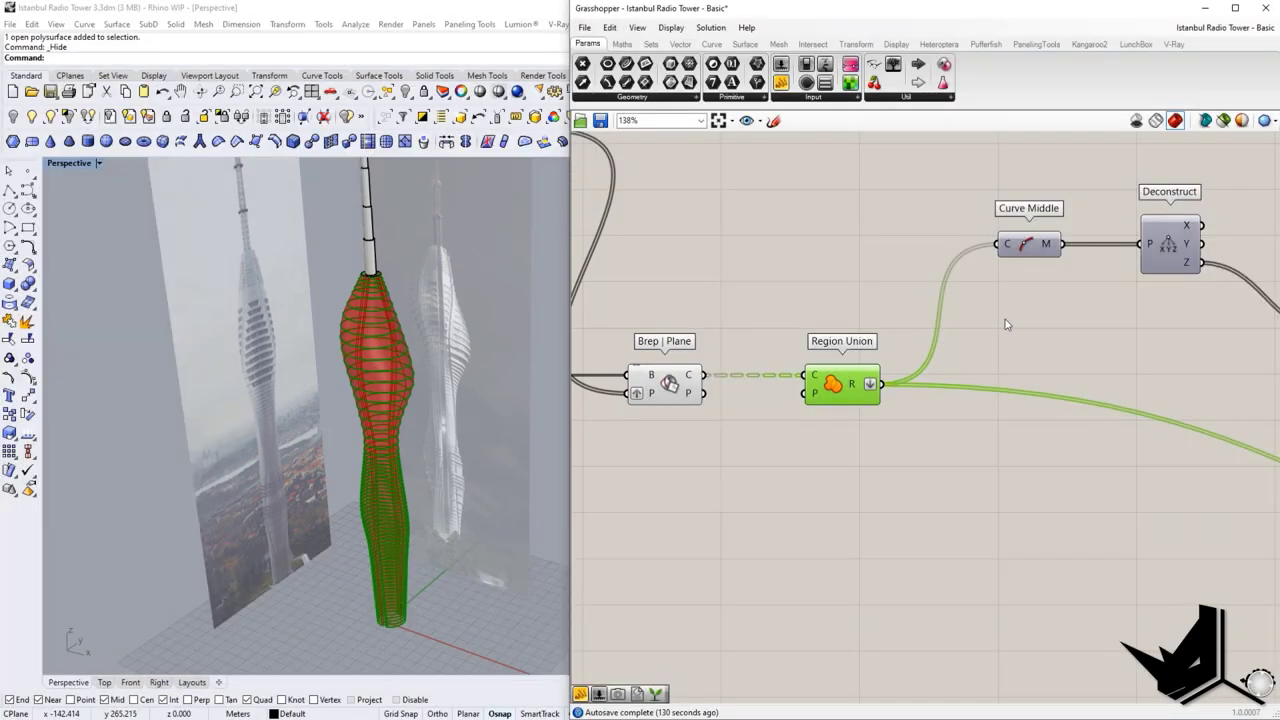
# Step: Enable the preview of the Curve Middle component and examine its midpoints on the tower
pyautogui.moveTo(1005, 319); pyautogui.dragTo(877, 371, button='right')
pyautogui.scroll(-2, 874, 372)
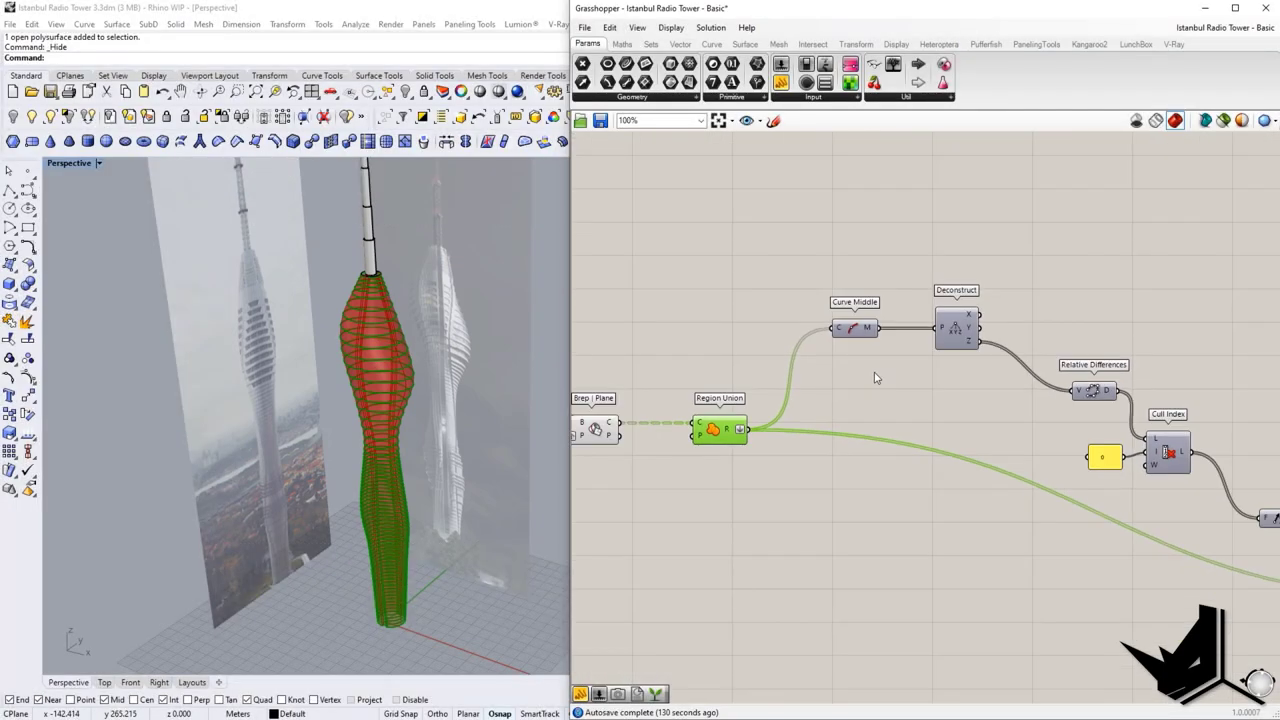
pyautogui.scroll(2, 960, 432)
pyautogui.moveTo(960, 432); pyautogui.dragTo(792, 412, button='right')
pyautogui.scroll(-1, 799, 424)
pyautogui.moveTo(724, 352); pyautogui.dragTo(940, 388, button='right')
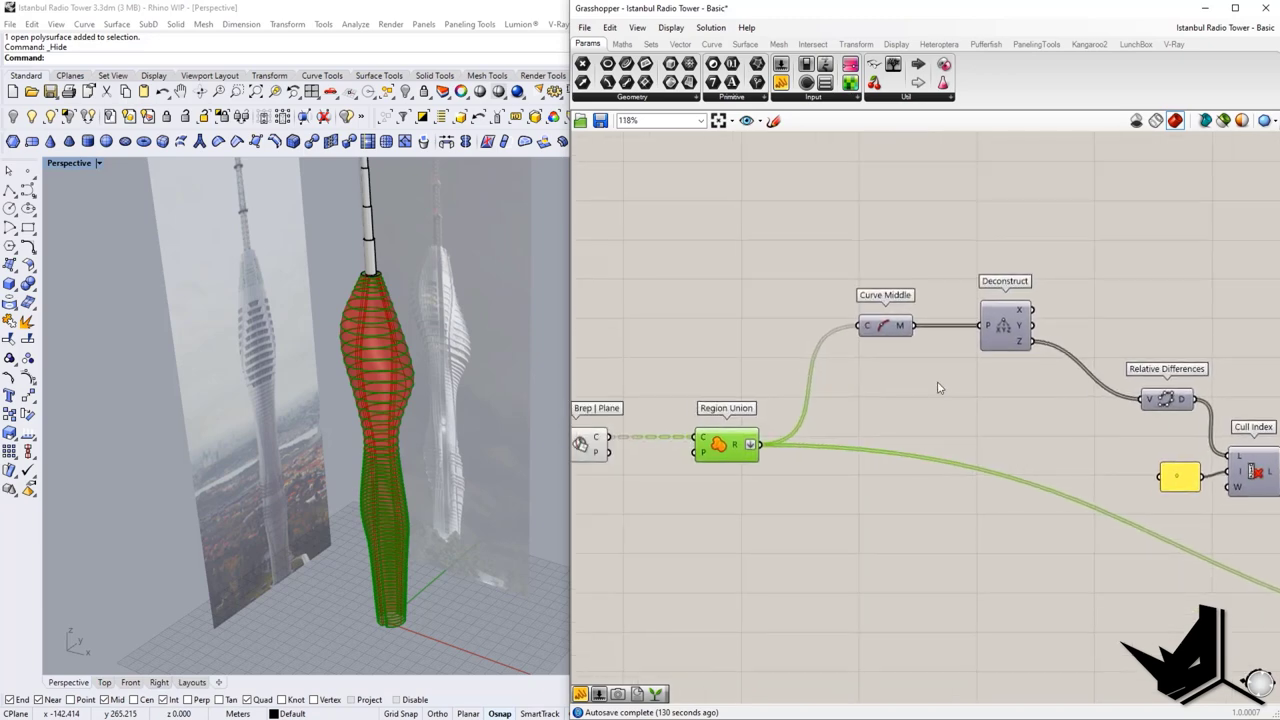
pyautogui.click(881, 330)
pyautogui.rightClick(886, 331)
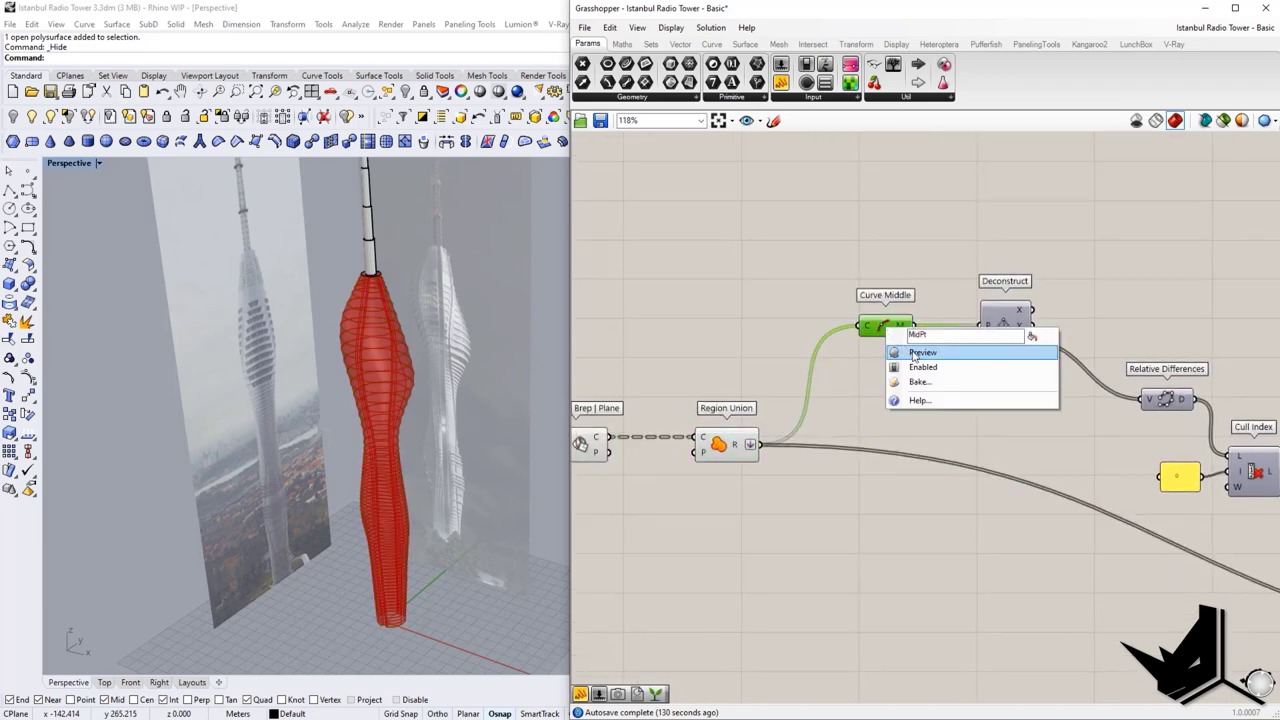
pyautogui.click(914, 353)
pyautogui.moveTo(451, 383); pyautogui.dragTo(404, 443, button='right')
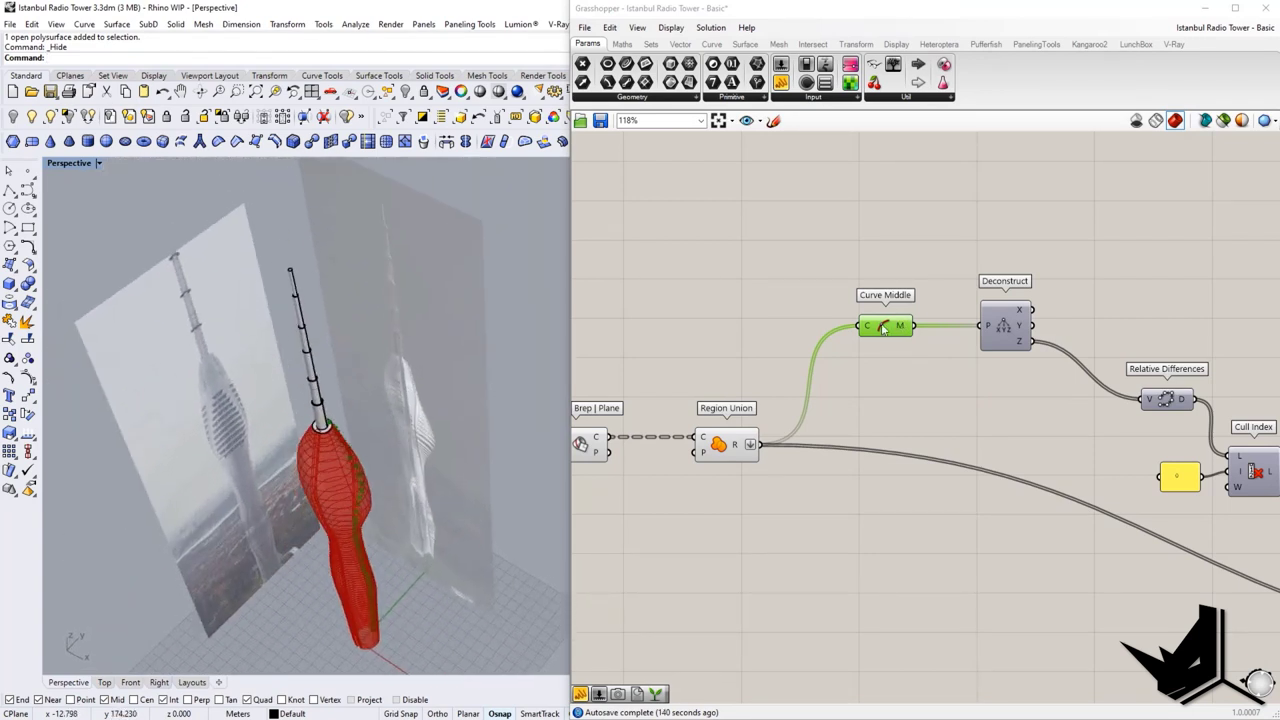
# Step: Select the Deconstruct component after Curve Middle and follow its Z output to Relative Differences
pyautogui.scroll(-1, 977, 398)
pyautogui.moveTo(977, 399); pyautogui.dragTo(757, 353, button='right')
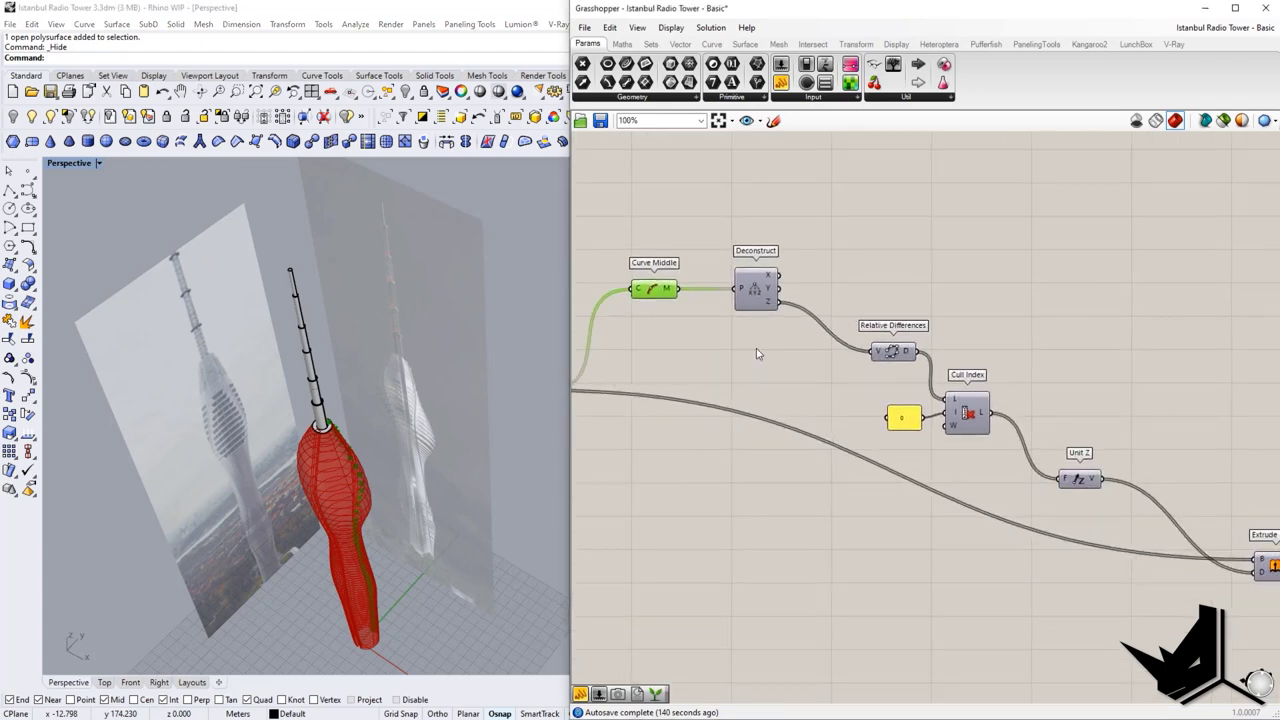
pyautogui.scroll(2, 745, 308)
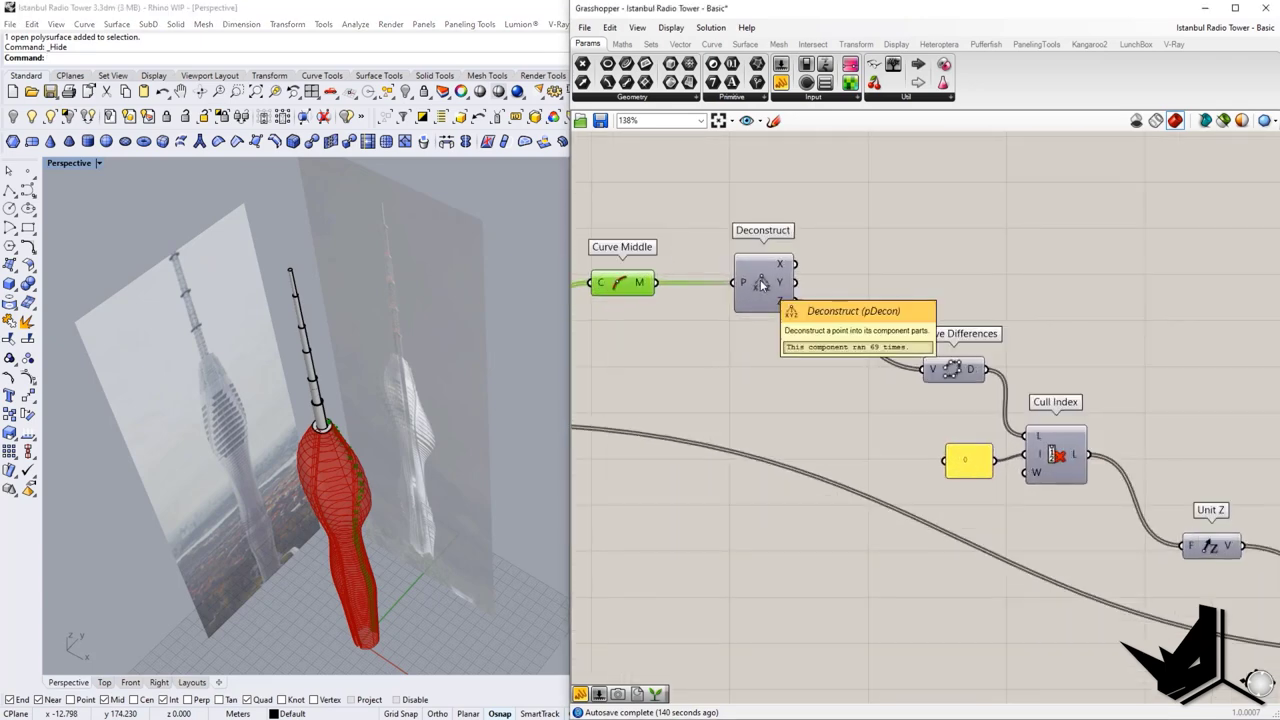
pyautogui.click(784, 303)
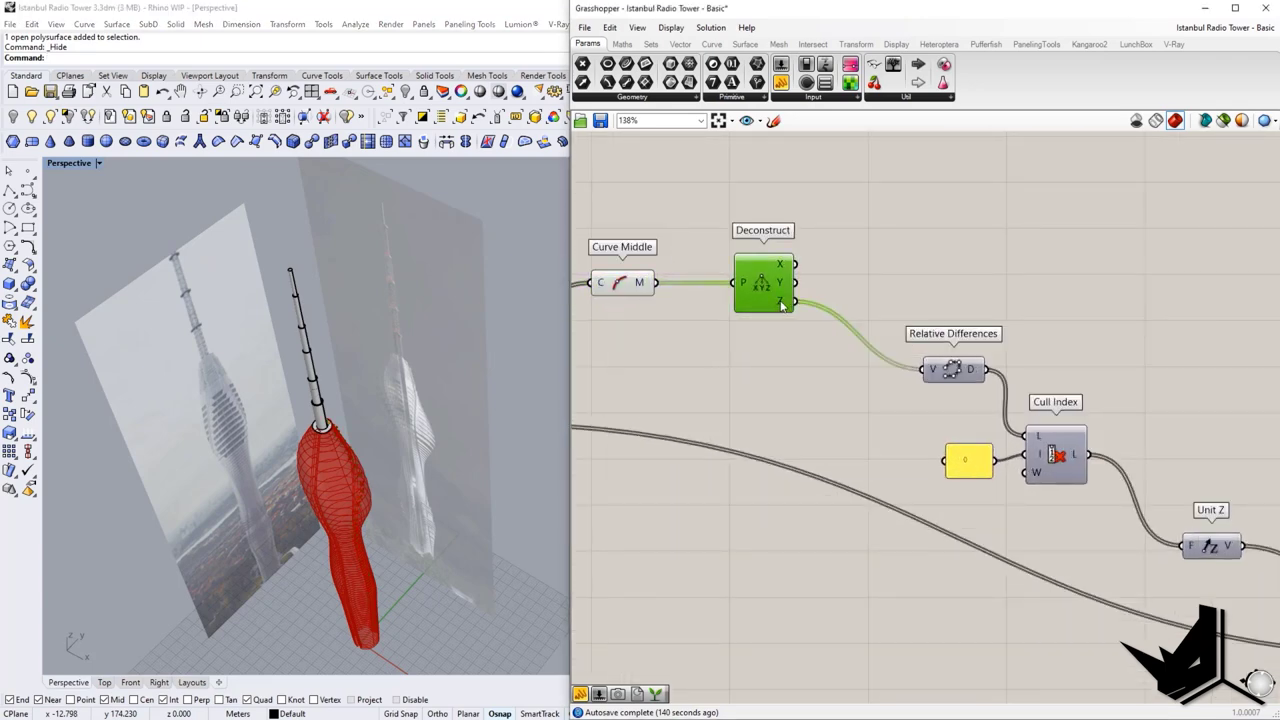
pyautogui.moveTo(514, 471); pyautogui.dragTo(466, 394, button='right')
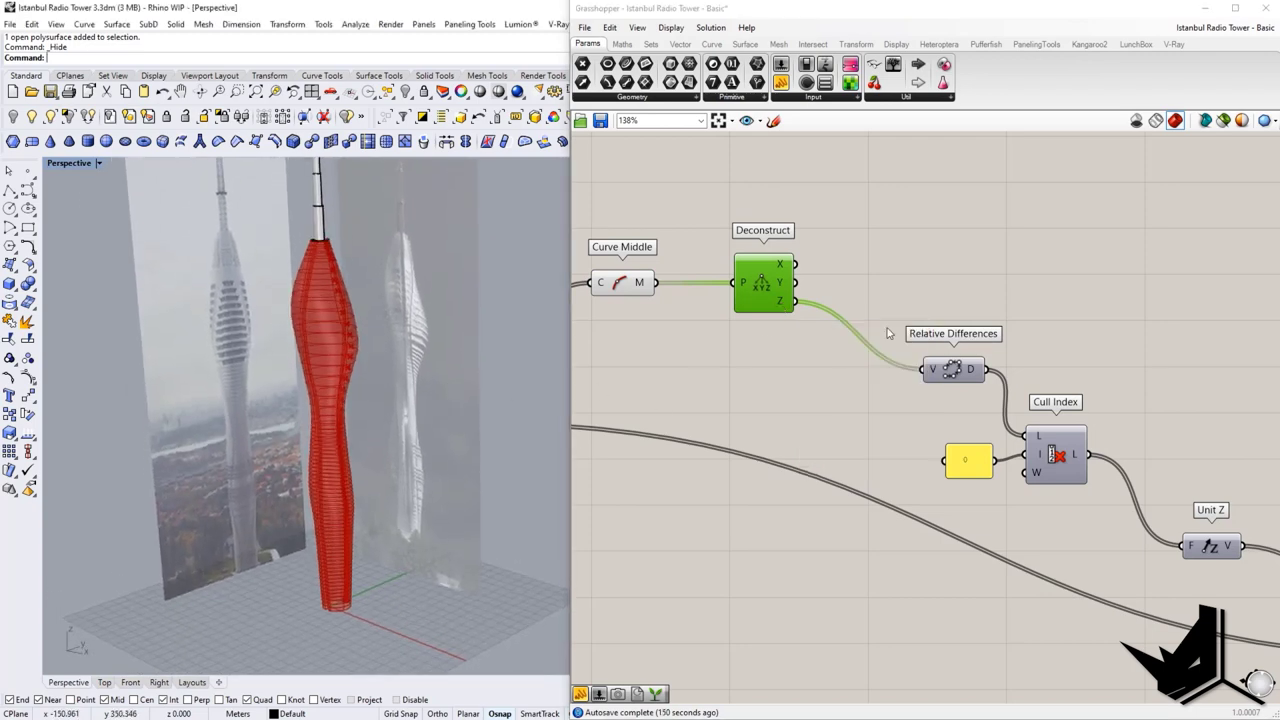
pyautogui.moveTo(872, 396); pyautogui.dragTo(834, 374, button='right')
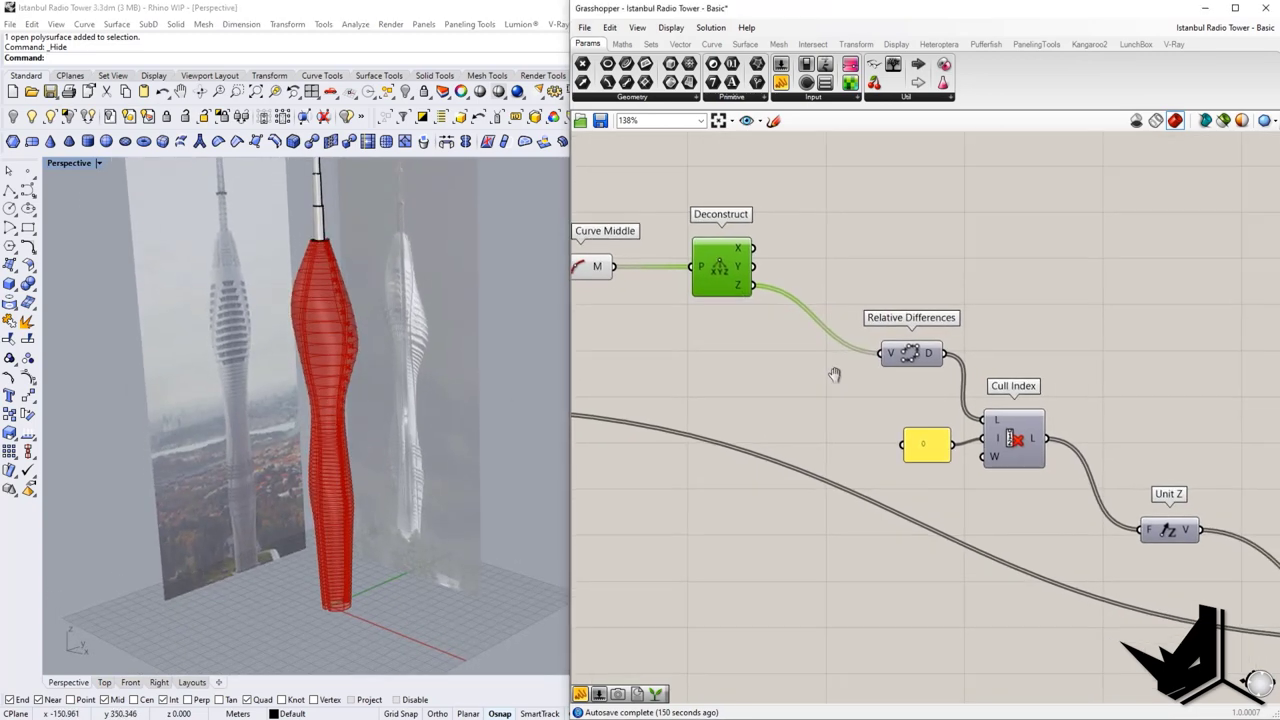
# Step: Enable the preview of the Relative Differences component and check its place between Deconstruct and Cull Index
pyautogui.click(912, 357)
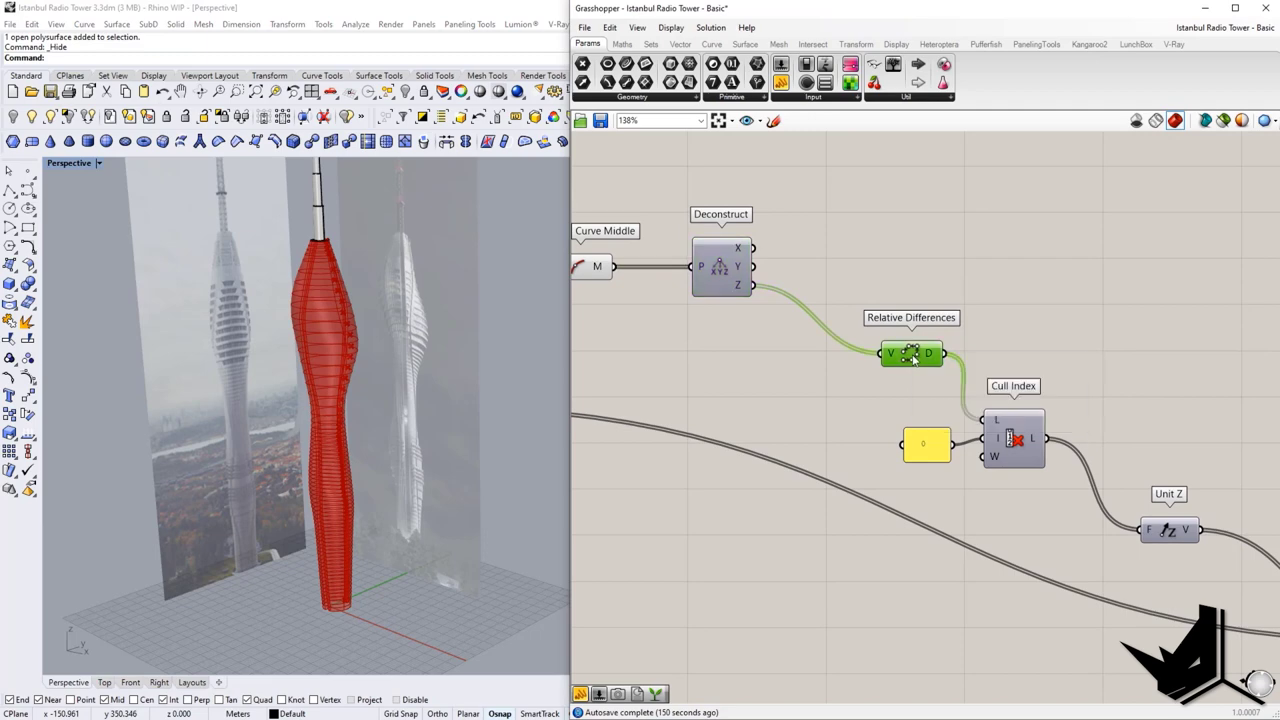
pyautogui.rightClick(913, 354)
pyautogui.click(932, 380)
pyautogui.moveTo(303, 320); pyautogui.dragTo(472, 302, button='right')
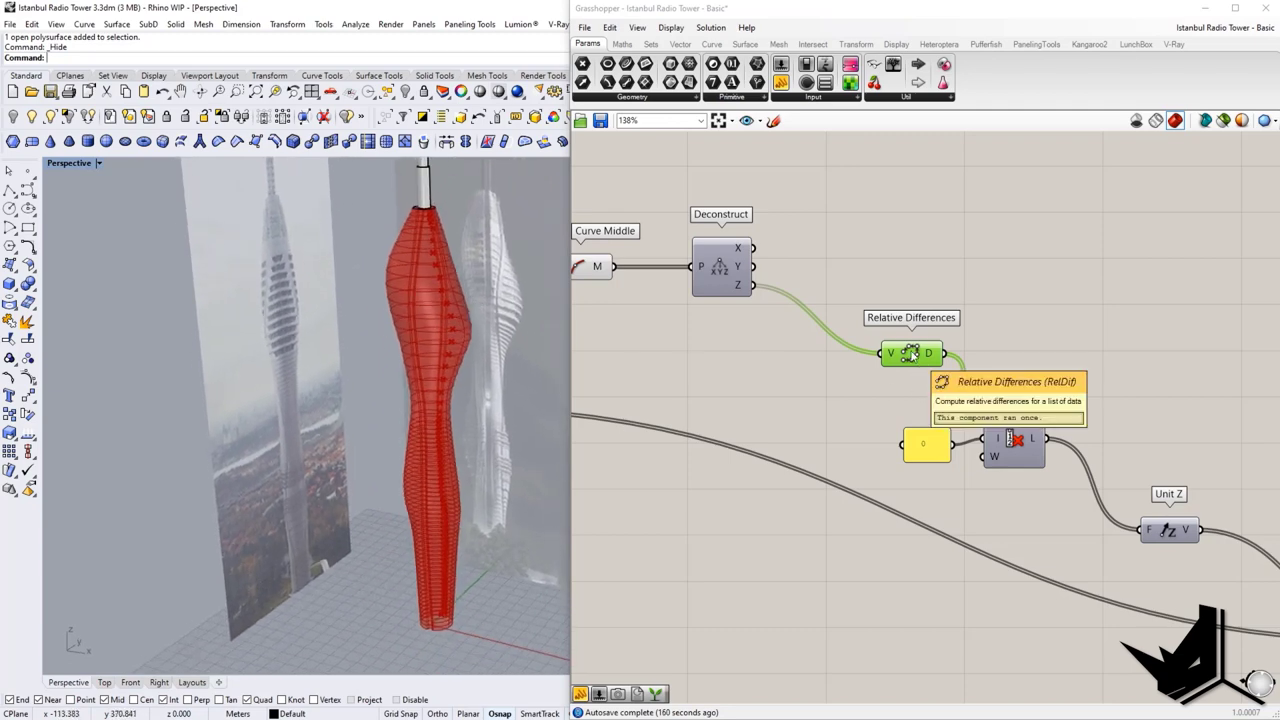
pyautogui.scroll(-6, 1028, 436)
pyautogui.scroll(6, 964, 400)
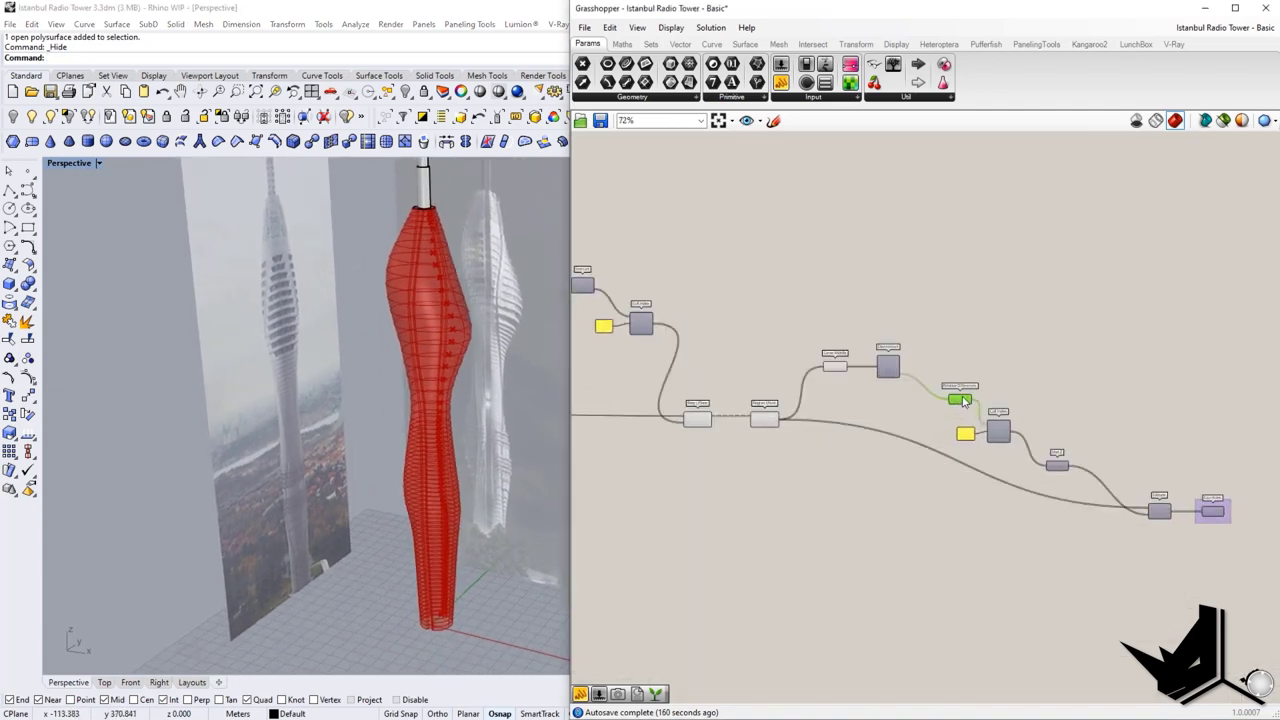
# Step: In a screenshot overlay, circle Curve Middle's M output in red, and Deconstruct's Z output and Relative Differences in green
pyautogui.press('Print')
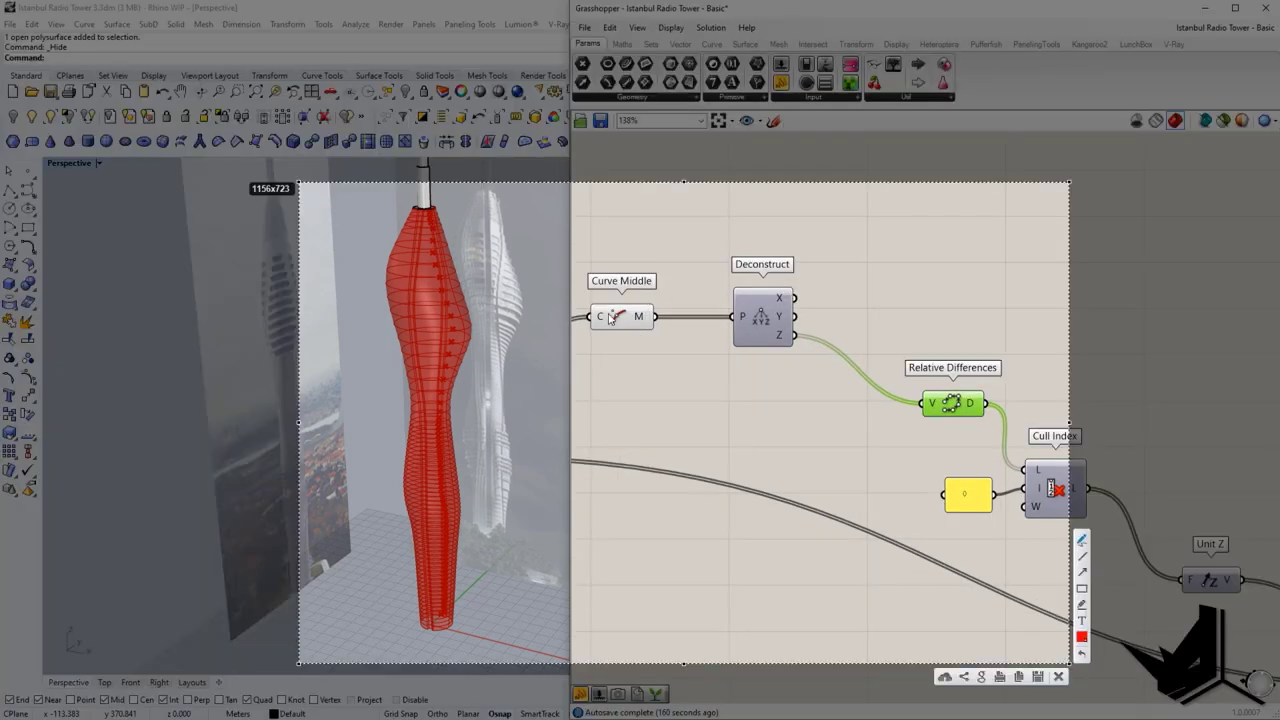
pyautogui.moveTo(649, 292)
pyautogui.mouseDown()
pyautogui.moveTo(670, 318)
pyautogui.moveTo(653, 303)
pyautogui.mouseUp()
pyautogui.click(1082, 637)
pyautogui.click(963, 497)
pyautogui.click(942, 646)
pyautogui.moveTo(424, 227); pyautogui.dragTo(441, 274)
pyautogui.moveTo(736, 303)
pyautogui.mouseDown()
pyautogui.moveTo(745, 351)
pyautogui.moveTo(754, 296)
pyautogui.moveTo(798, 342)
pyautogui.mouseUp()
pyautogui.moveTo(940, 342)
pyautogui.mouseDown()
pyautogui.moveTo(920, 343)
pyautogui.moveTo(971, 434)
pyautogui.moveTo(903, 339)
pyautogui.mouseUp()
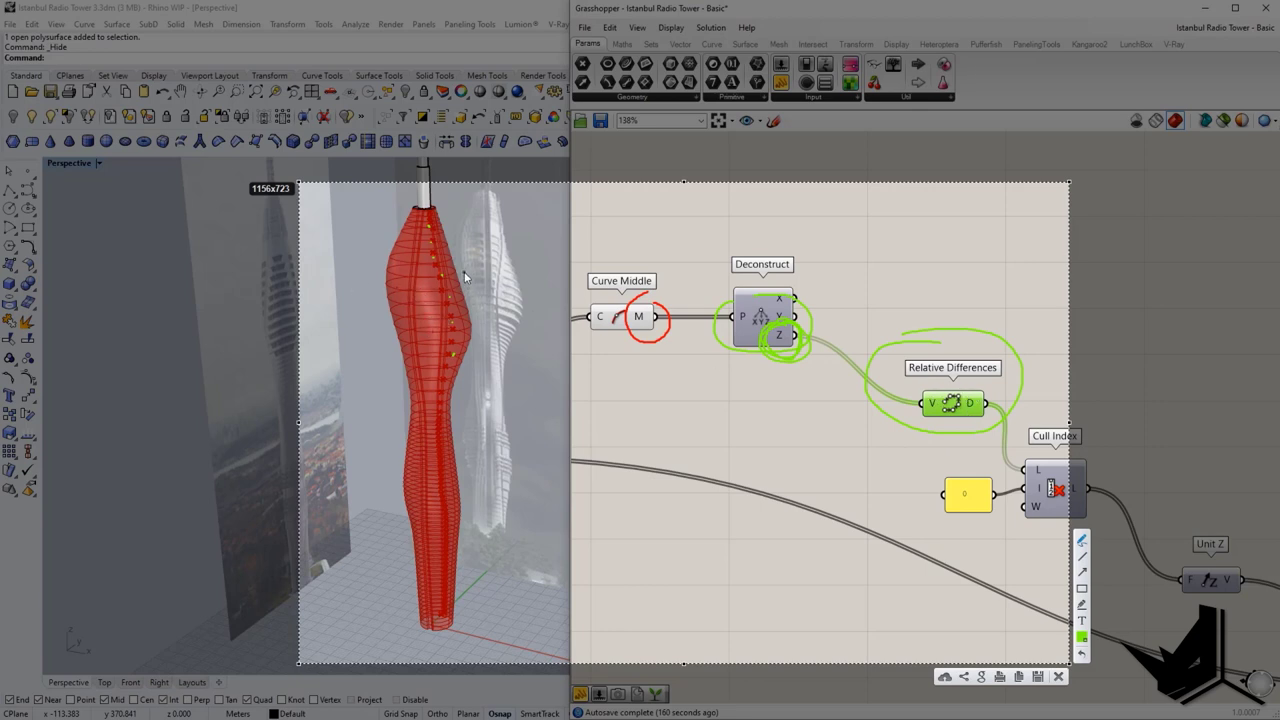
# Step: Mark the height differences between successive section midpoints on the tower in the overlay, and close the overlay
pyautogui.moveTo(460, 271); pyautogui.dragTo(465, 286)
pyautogui.moveTo(461, 287); pyautogui.dragTo(470, 285)
pyautogui.moveTo(479, 286)
pyautogui.mouseDown()
pyautogui.moveTo(495, 310)
pyautogui.moveTo(459, 386)
pyautogui.mouseUp()
pyautogui.moveTo(455, 386); pyautogui.dragTo(463, 386)
pyautogui.moveTo(455, 380); pyautogui.dragTo(463, 379)
pyautogui.moveTo(453, 426); pyautogui.dragTo(462, 427)
pyautogui.moveTo(457, 429); pyautogui.dragTo(457, 431)
pyautogui.moveTo(452, 316)
pyautogui.mouseDown()
pyautogui.moveTo(410, 290)
pyautogui.moveTo(466, 316)
pyautogui.mouseUp()
pyautogui.press('Escape')
# Step: Examine the Extrude component's preview on the tower and follow its direction input from Relative Differences through Cull Index and Unit Z
pyautogui.scroll(-2, 968, 506)
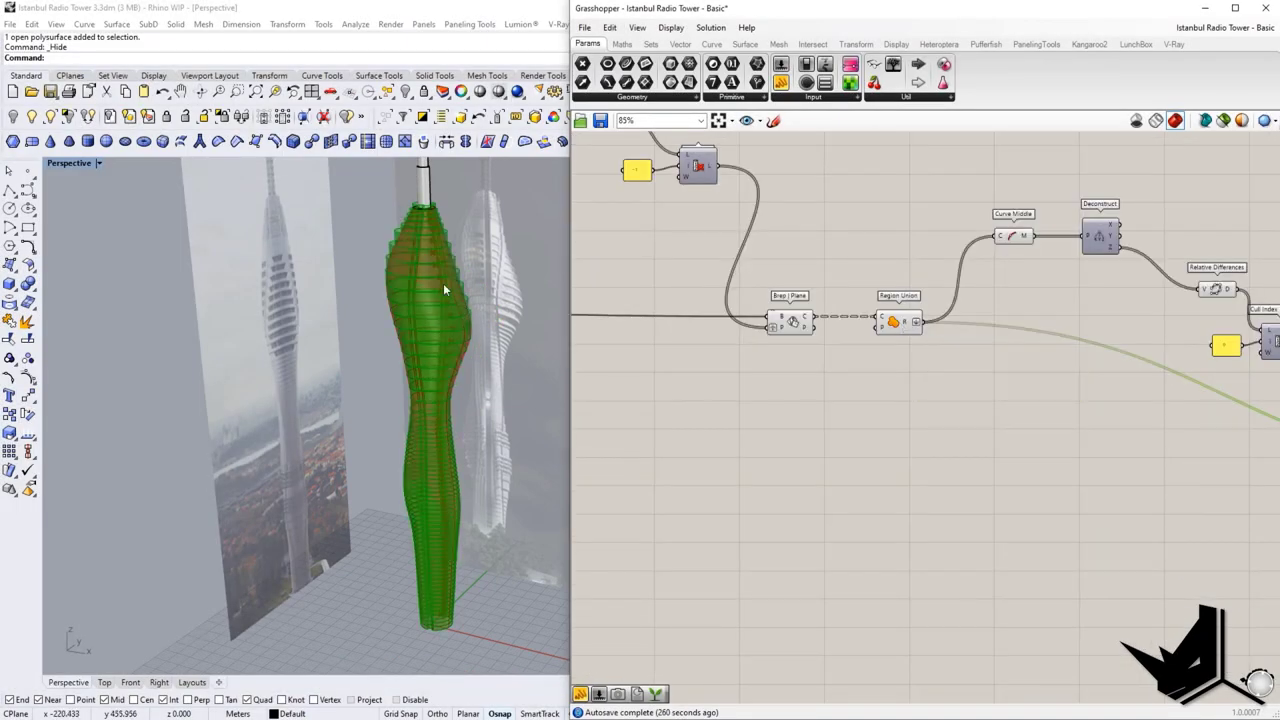
pyautogui.scroll(10, 444, 288)
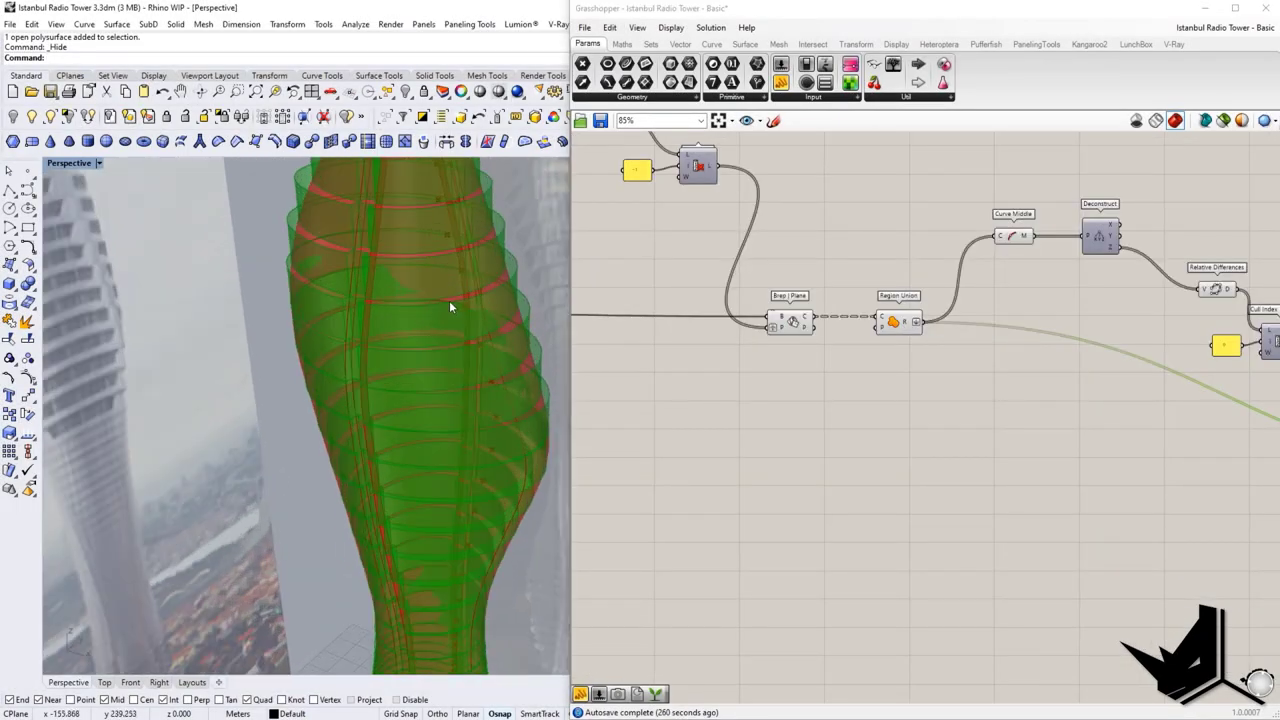
pyautogui.scroll(-3, 892, 372)
pyautogui.moveTo(1080, 406); pyautogui.dragTo(826, 388, button='right')
pyautogui.scroll(4, 915, 393)
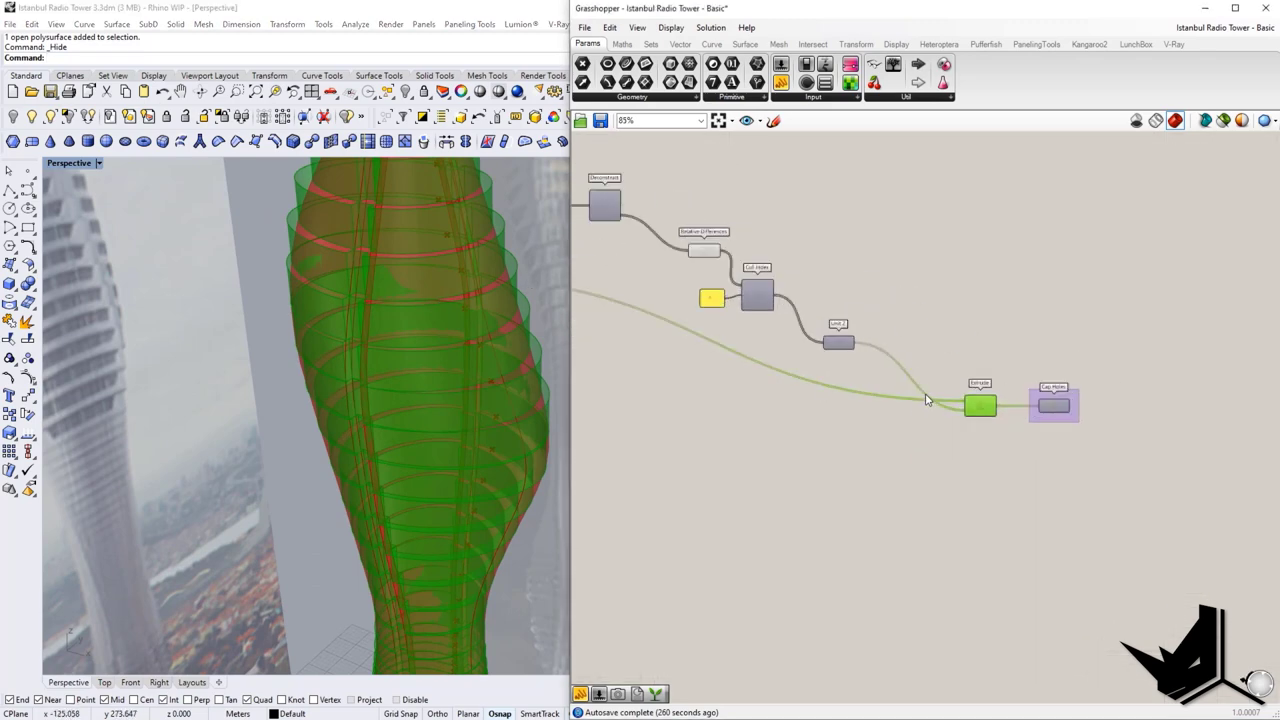
pyautogui.moveTo(779, 293); pyautogui.dragTo(934, 347, button='right')
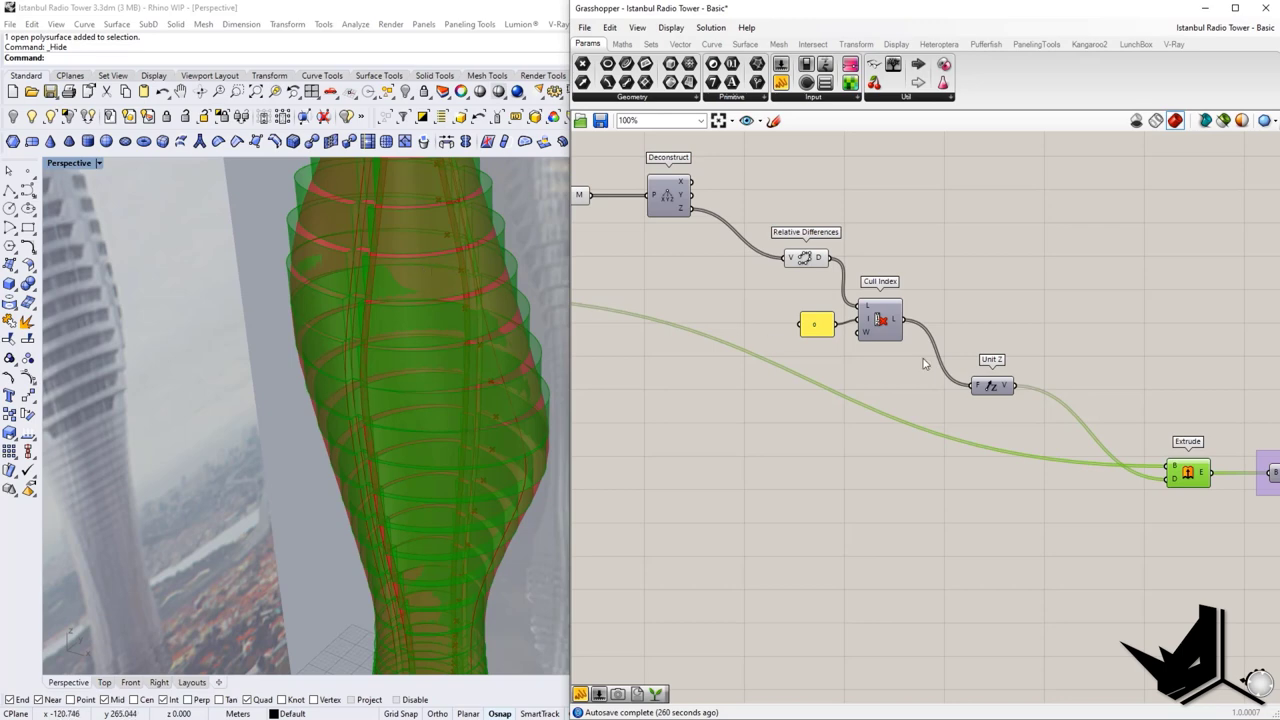
pyautogui.moveTo(1081, 332); pyautogui.dragTo(951, 353, button='right')
pyautogui.scroll(-1, 626, 338)
pyautogui.scroll(-6, 625, 340)
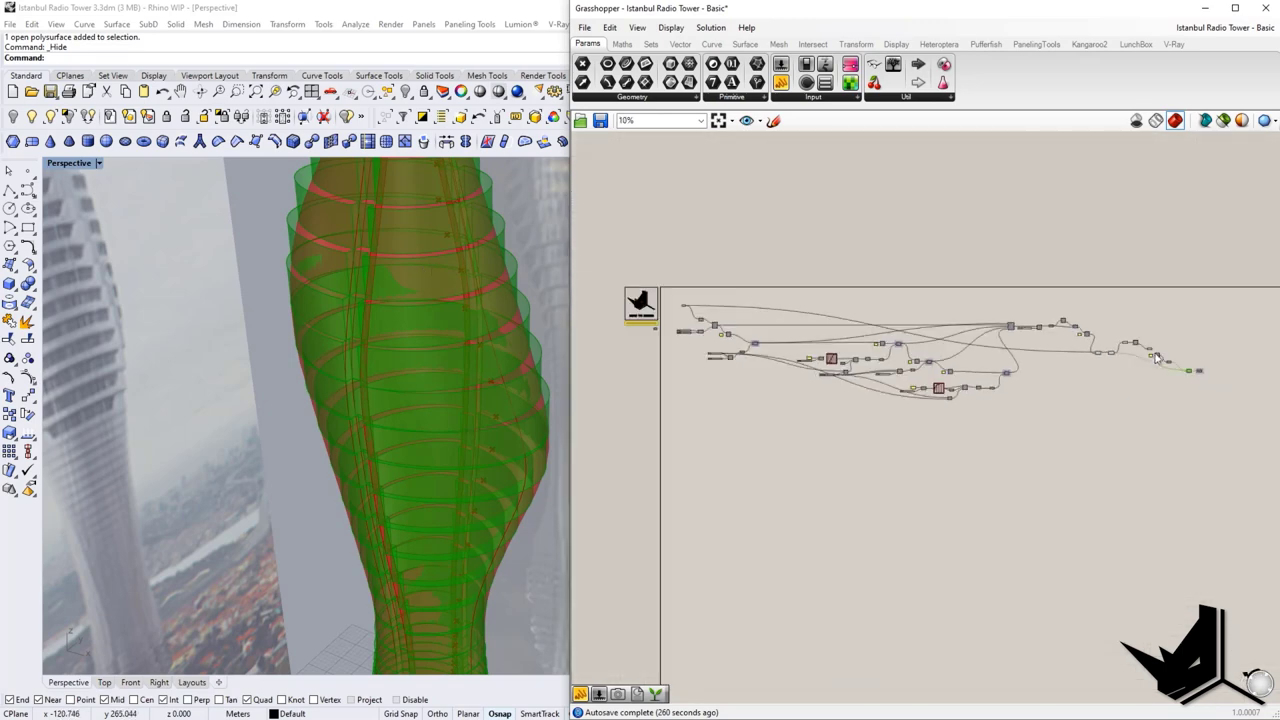
# Step: Turn off the preview of the Brep parameter at the definition's start
pyautogui.moveTo(643, 281); pyautogui.dragTo(588, 280)
pyautogui.rightClick(600, 299)
pyautogui.click(636, 321)
pyautogui.click(646, 278)
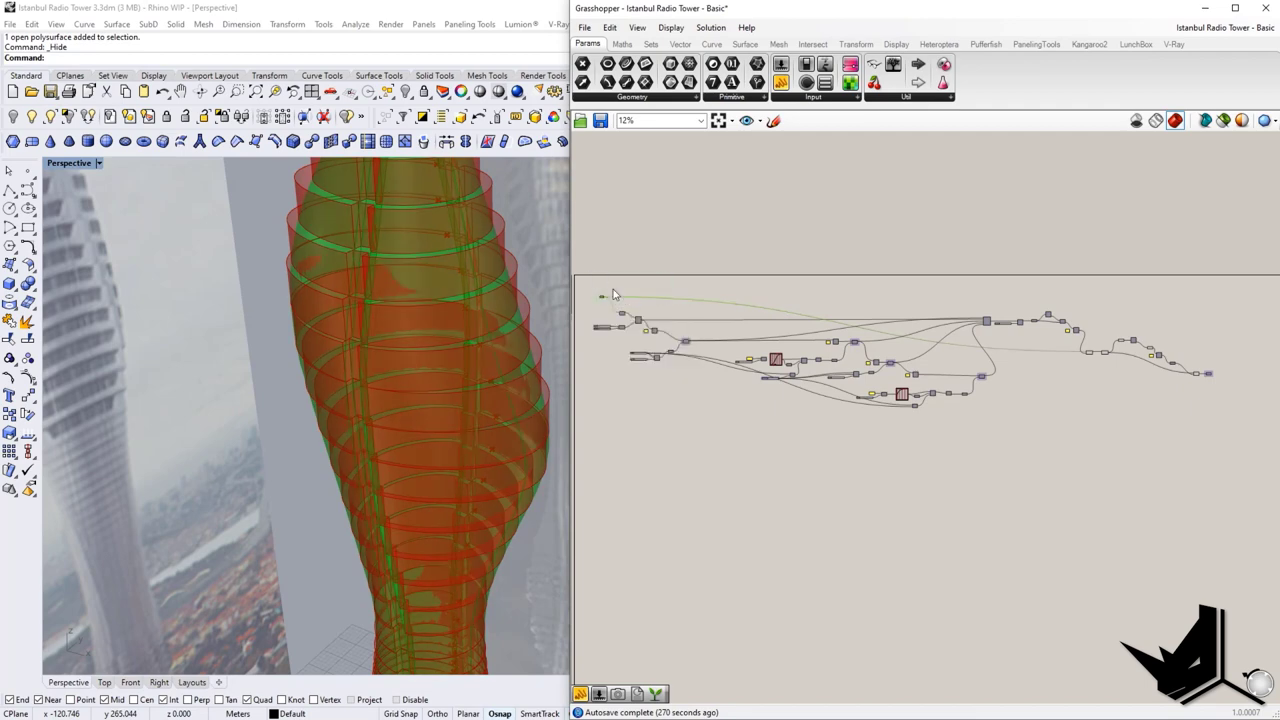
# Step: Hide the source tower Brep's preview and inspect the open ends of the extruded floors near the tower's top
pyautogui.middleClick(618, 292)
pyautogui.click(661, 256)
pyautogui.keyDown('shift'); pyautogui.moveTo(445, 190); pyautogui.dragTo(470, 406, button='right'); pyautogui.keyUp('shift')
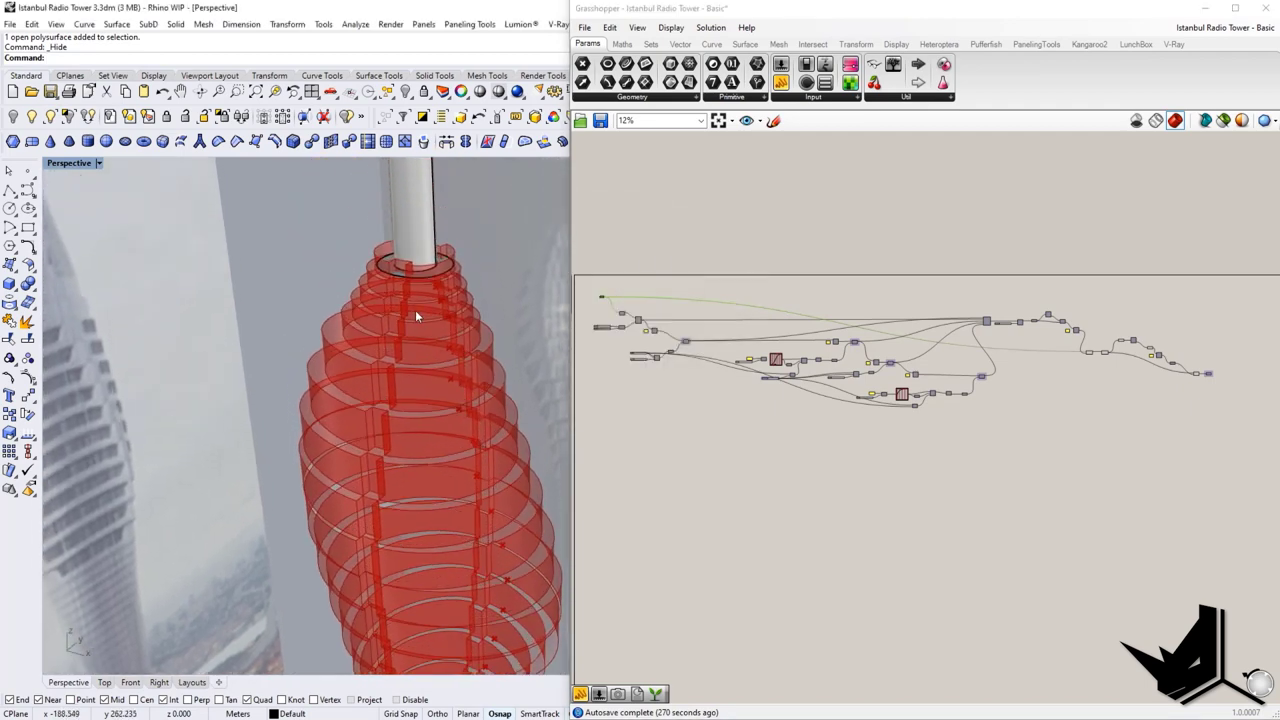
pyautogui.scroll(6, 408, 312)
# Step: Turn on the preview of the Cap Holes component that follows Extrude at the end of the definition
pyautogui.moveTo(1128, 388); pyautogui.dragTo(849, 416, button='right')
pyautogui.scroll(4, 885, 380)
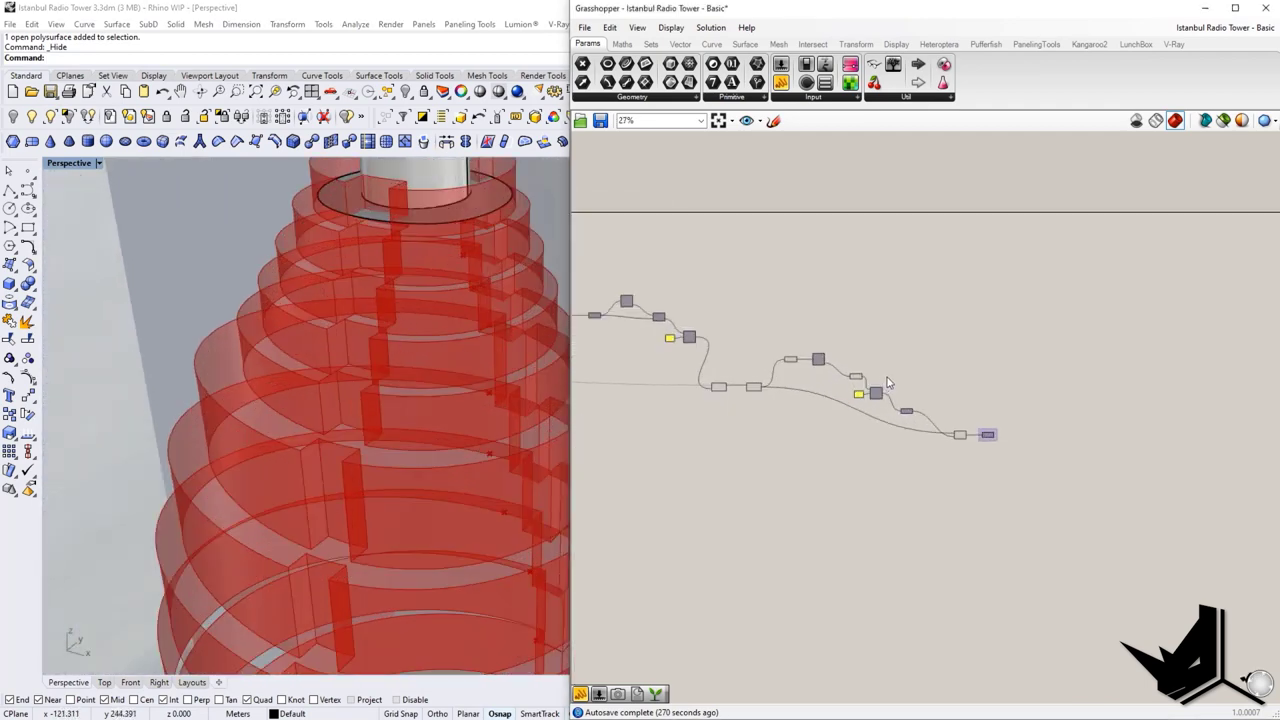
pyautogui.scroll(5, 985, 436)
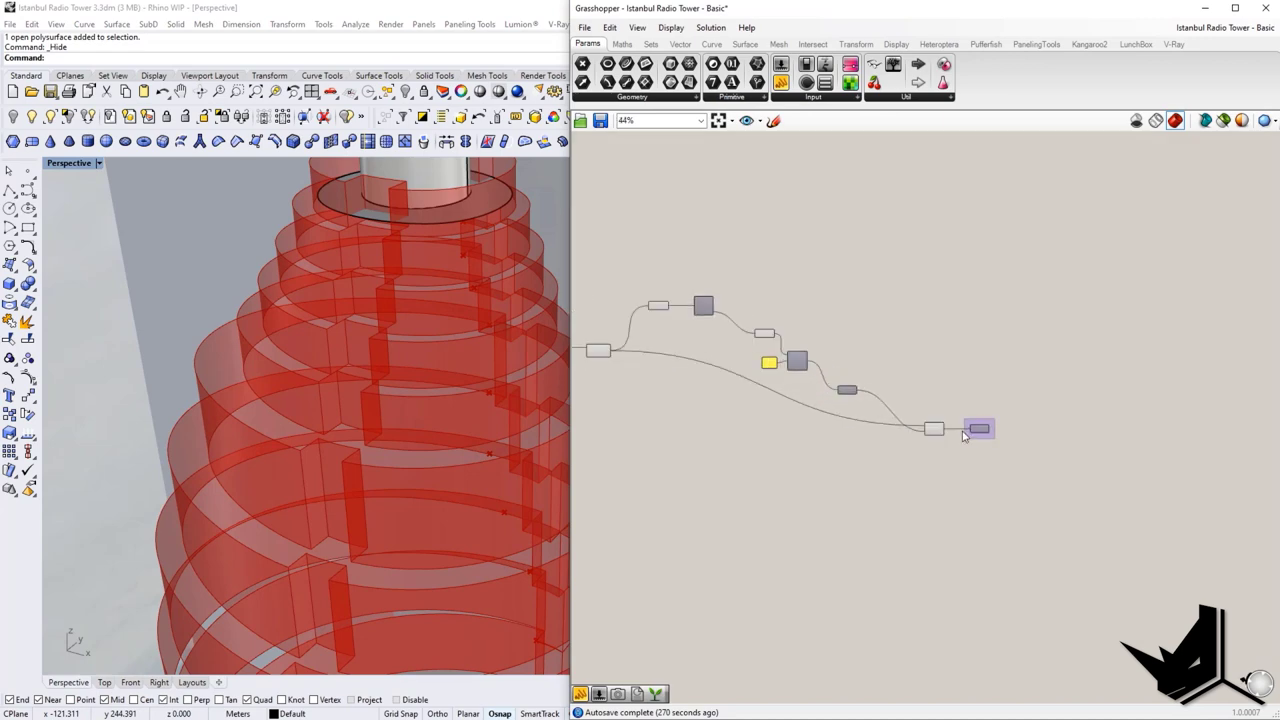
pyautogui.rightClick(997, 428)
pyautogui.click(1030, 453)
pyautogui.scroll(-8, 429, 456)
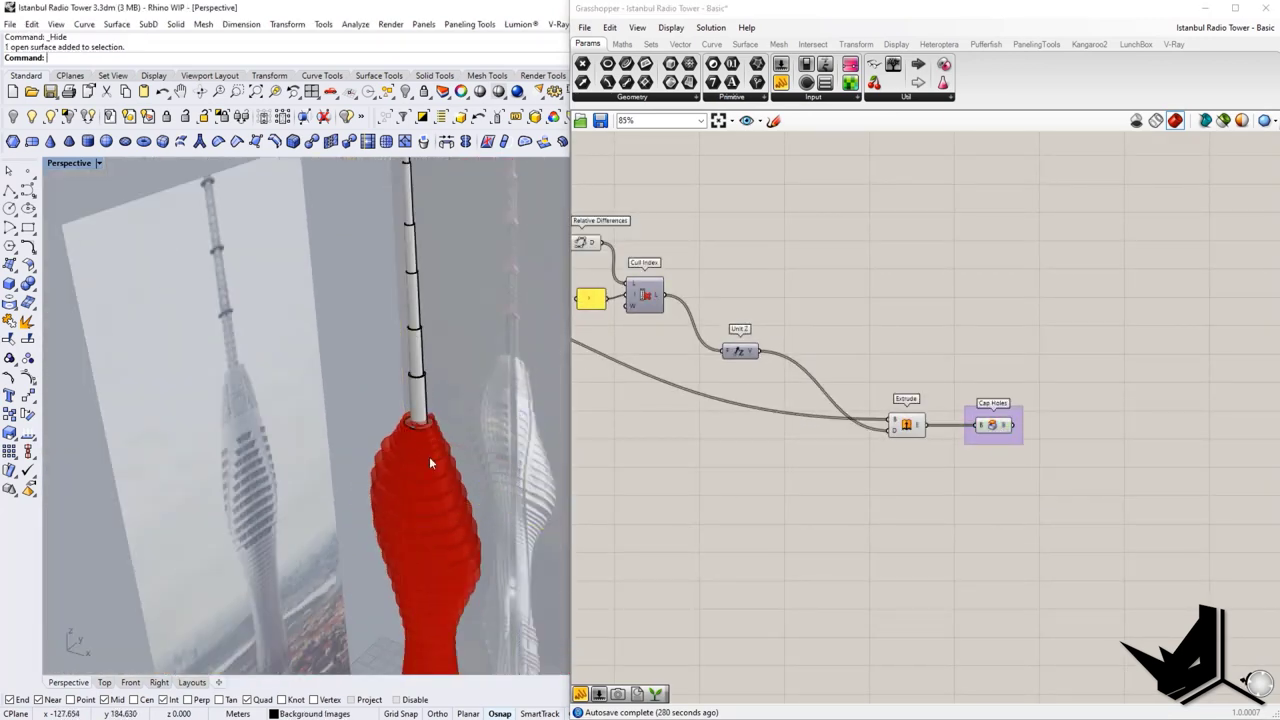
# Step: Bake the capped floors from the Cap Holes component into Rhino on the Default layer
pyautogui.click(990, 425)
pyautogui.rightClick(992, 428)
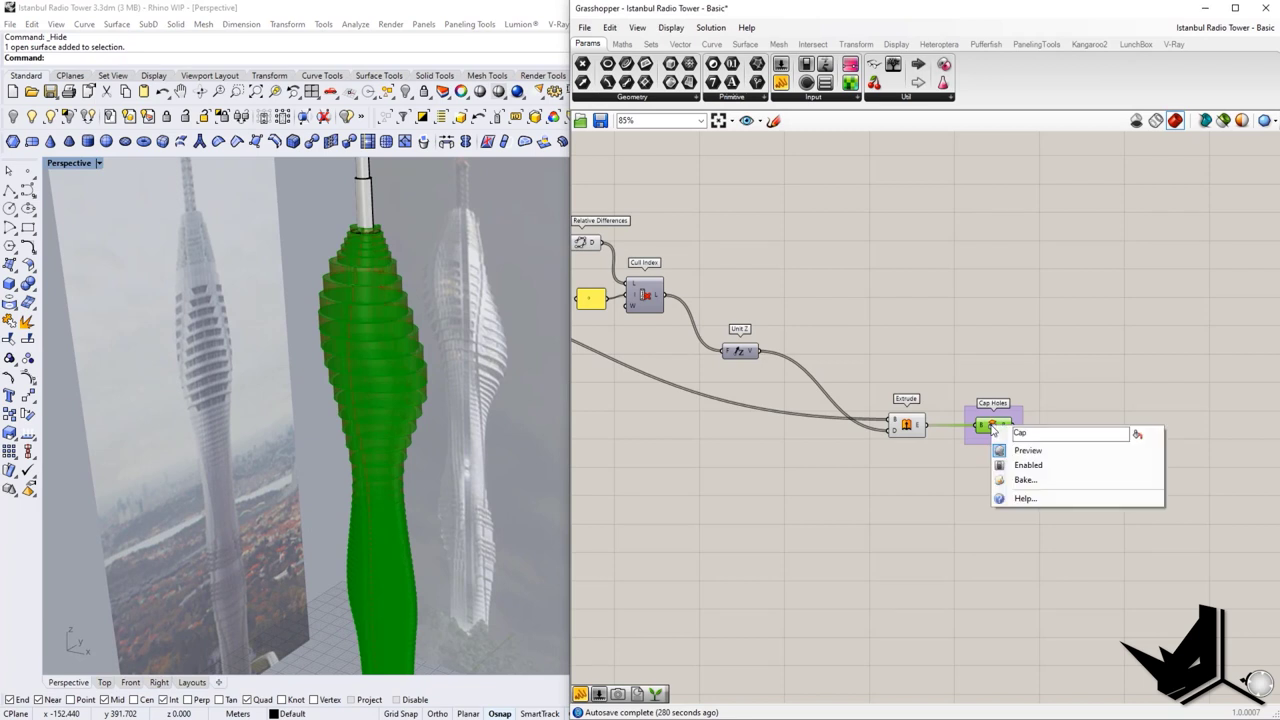
pyautogui.click(1040, 483)
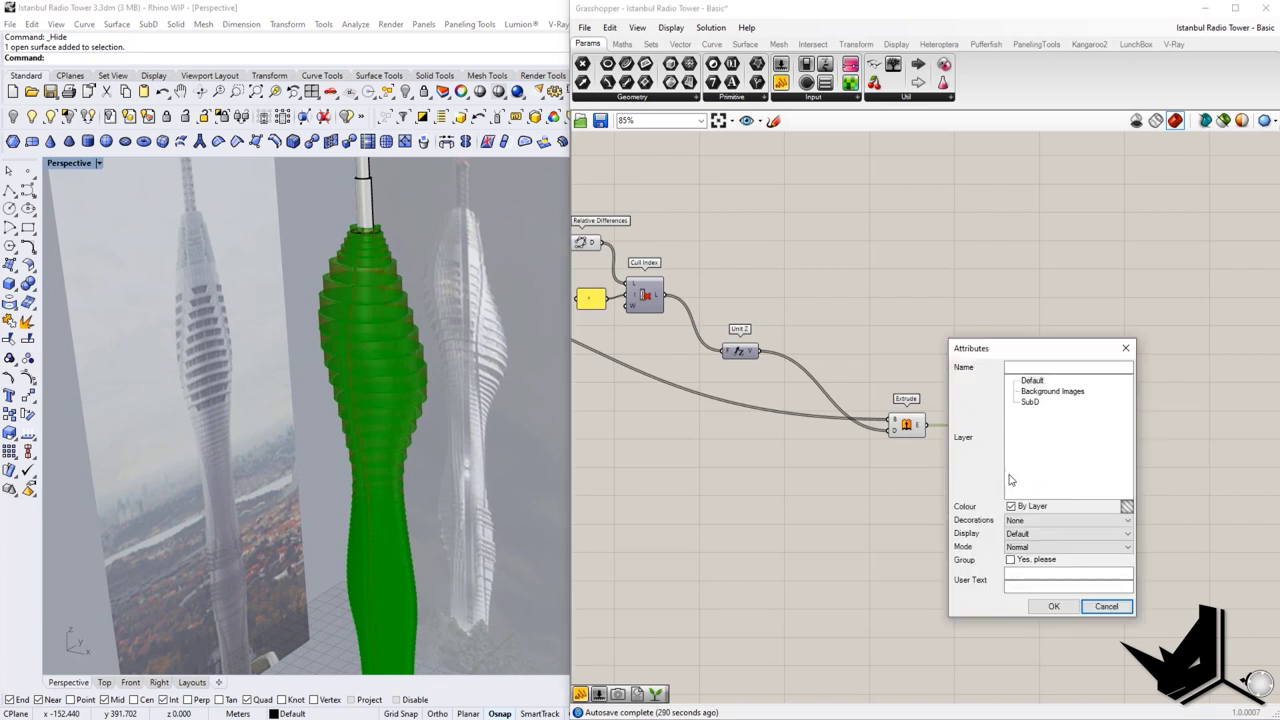
pyautogui.click(1031, 381)
pyautogui.click(1053, 606)
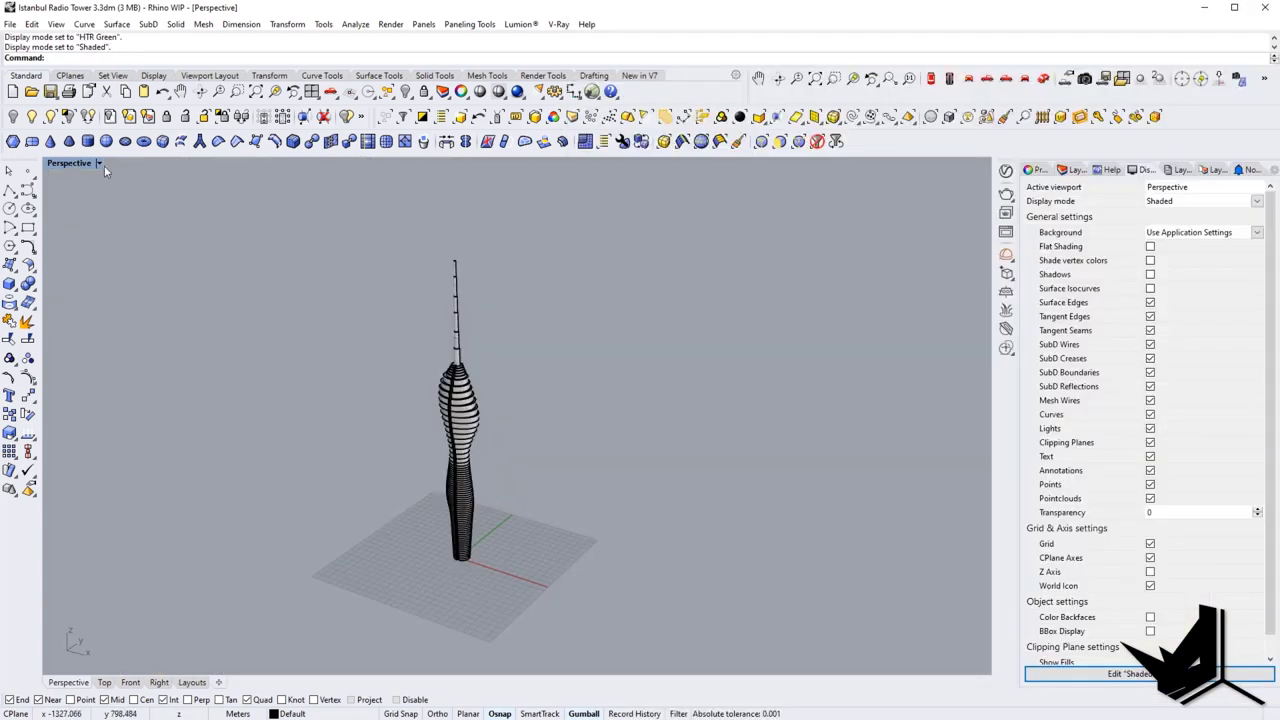
# Step: Set the Perspective viewport's display mode to HTR Green and view the finished tower from several angles
pyautogui.click(100, 164)
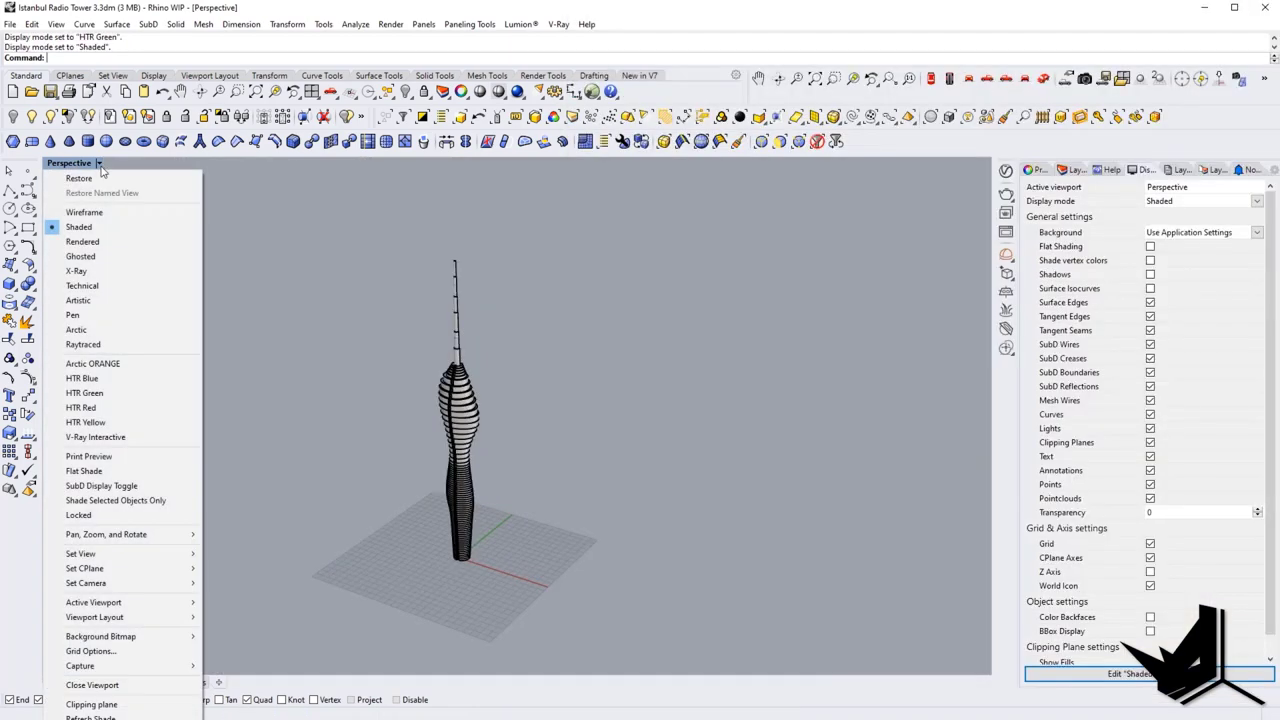
pyautogui.click(125, 393)
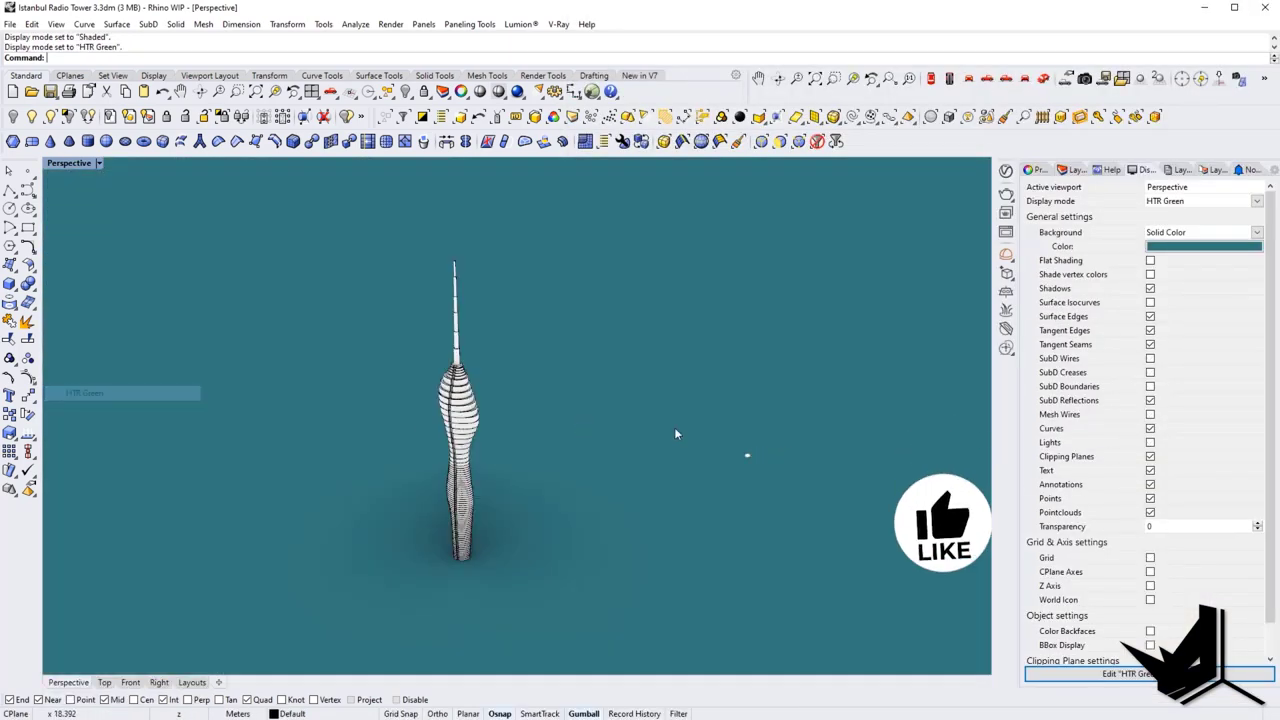
pyautogui.moveTo(550, 397); pyautogui.dragTo(643, 383, button='right')
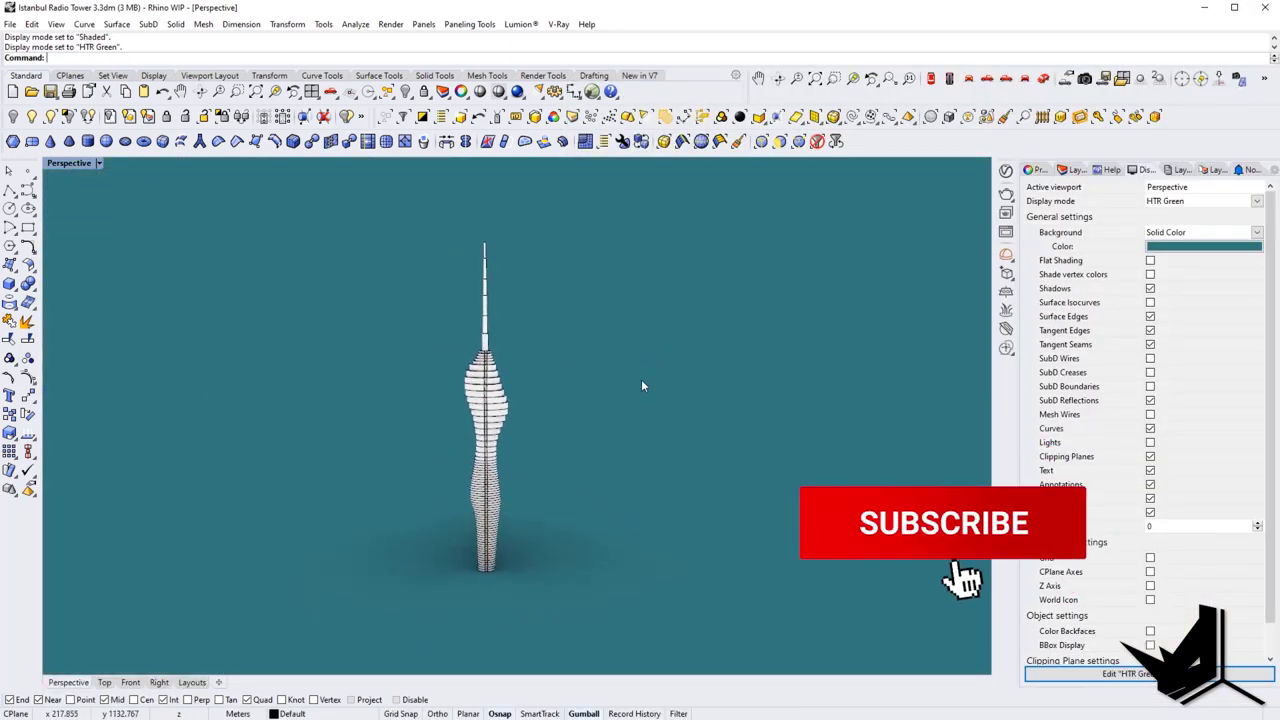
pyautogui.scroll(4, 561, 424)
pyautogui.moveTo(561, 425)
pyautogui.mouseDown(button='right')
pyautogui.moveTo(640, 397)
pyautogui.moveTo(598, 416)
pyautogui.moveTo(491, 426)
pyautogui.moveTo(566, 437)
pyautogui.mouseUp(button='right')
pyautogui.scroll(-3, 598, 416)
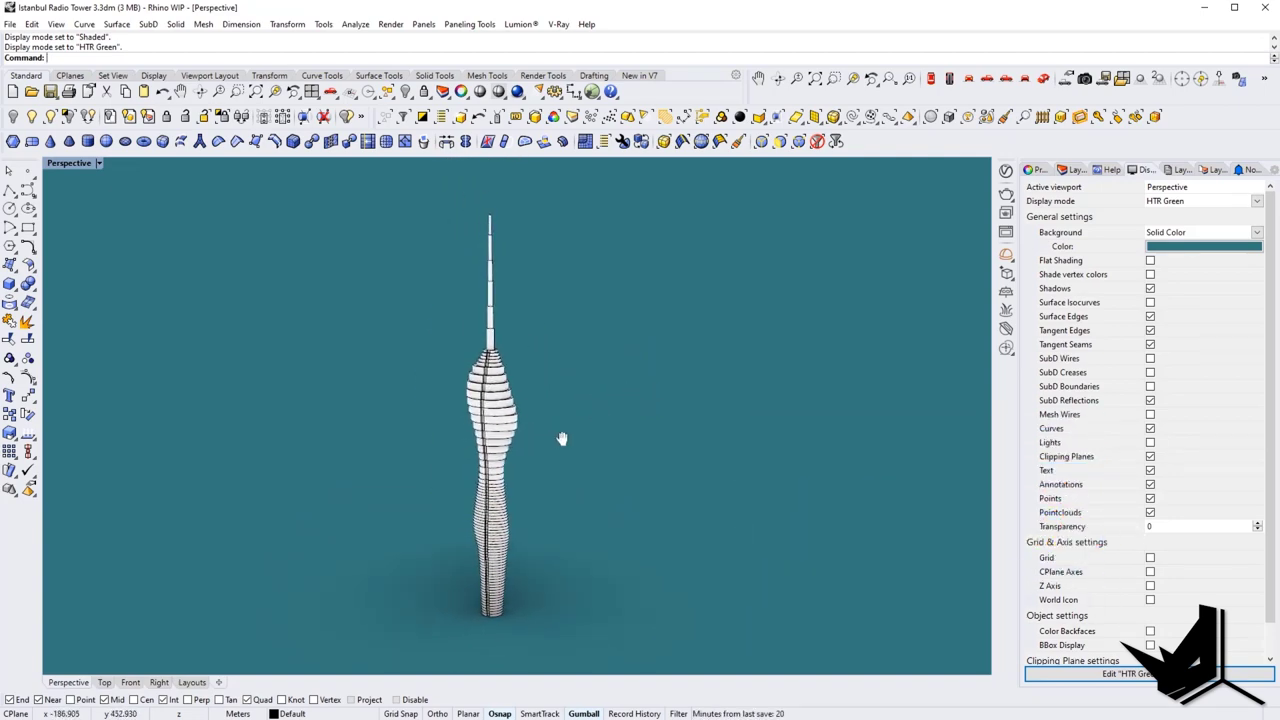